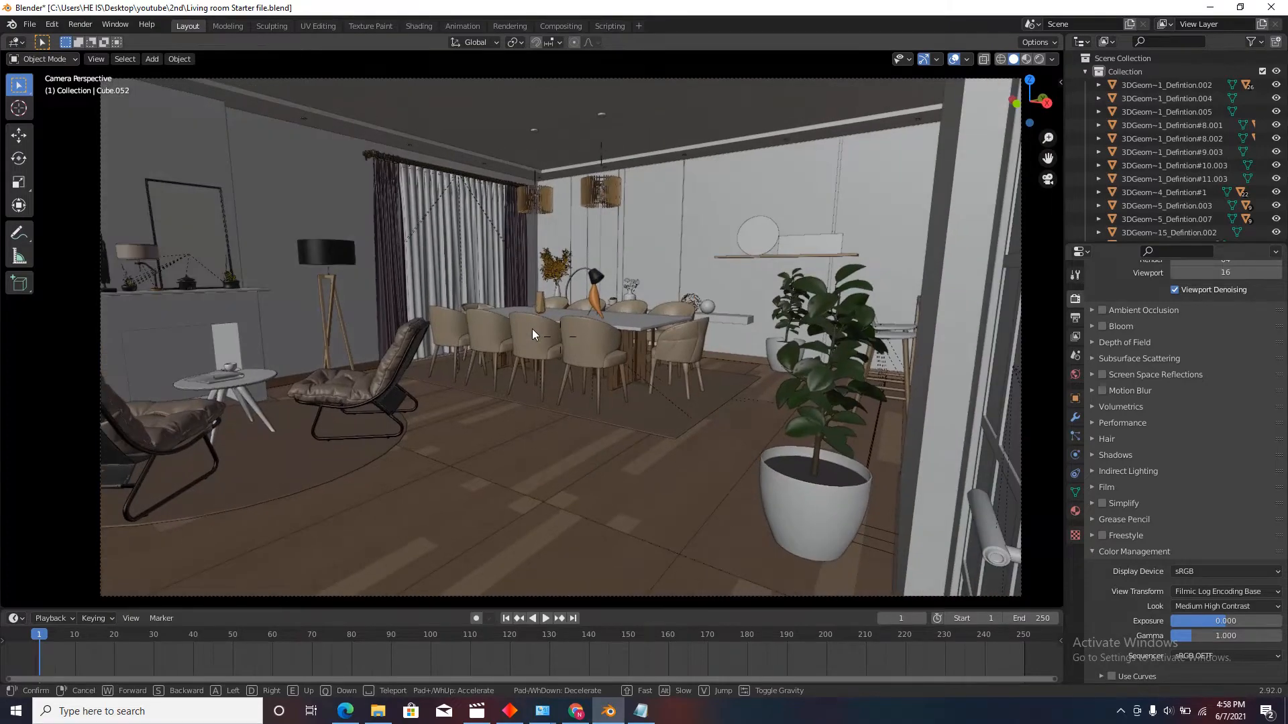
Step: Walk the camera view through the kitchen and living areas and stop at the sofa and coffee table seating area
key("a")
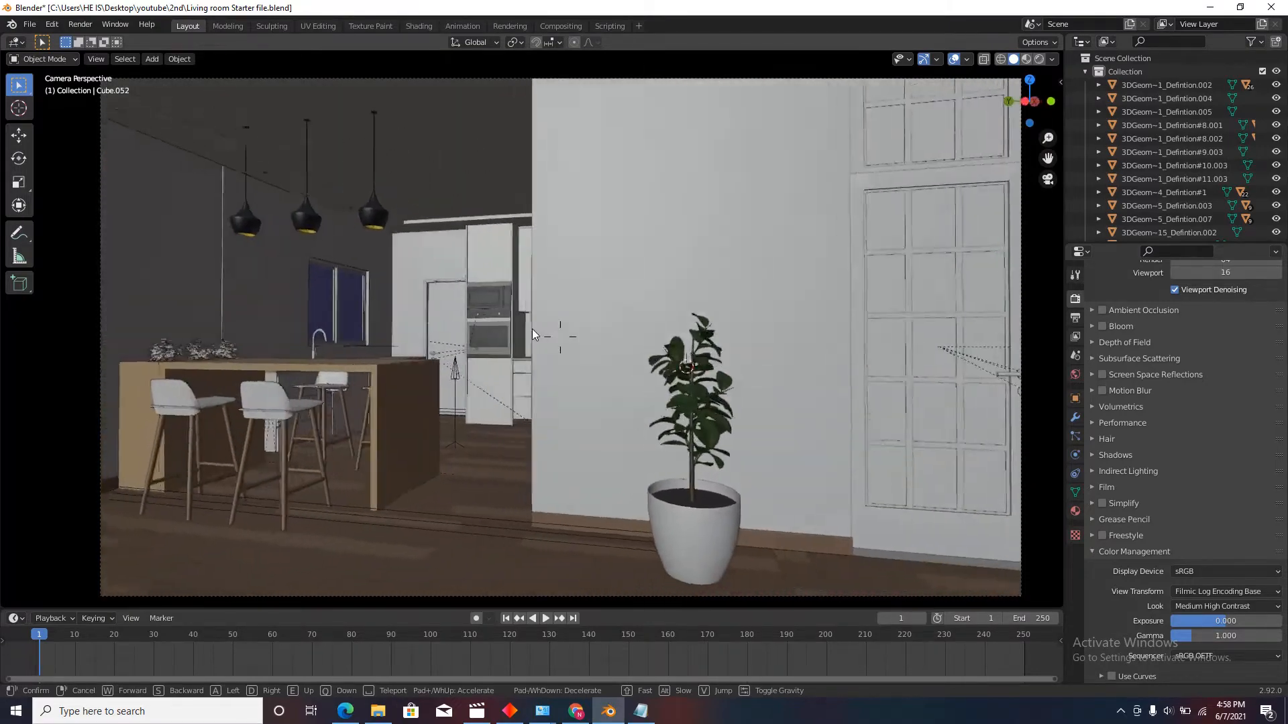
key("a")
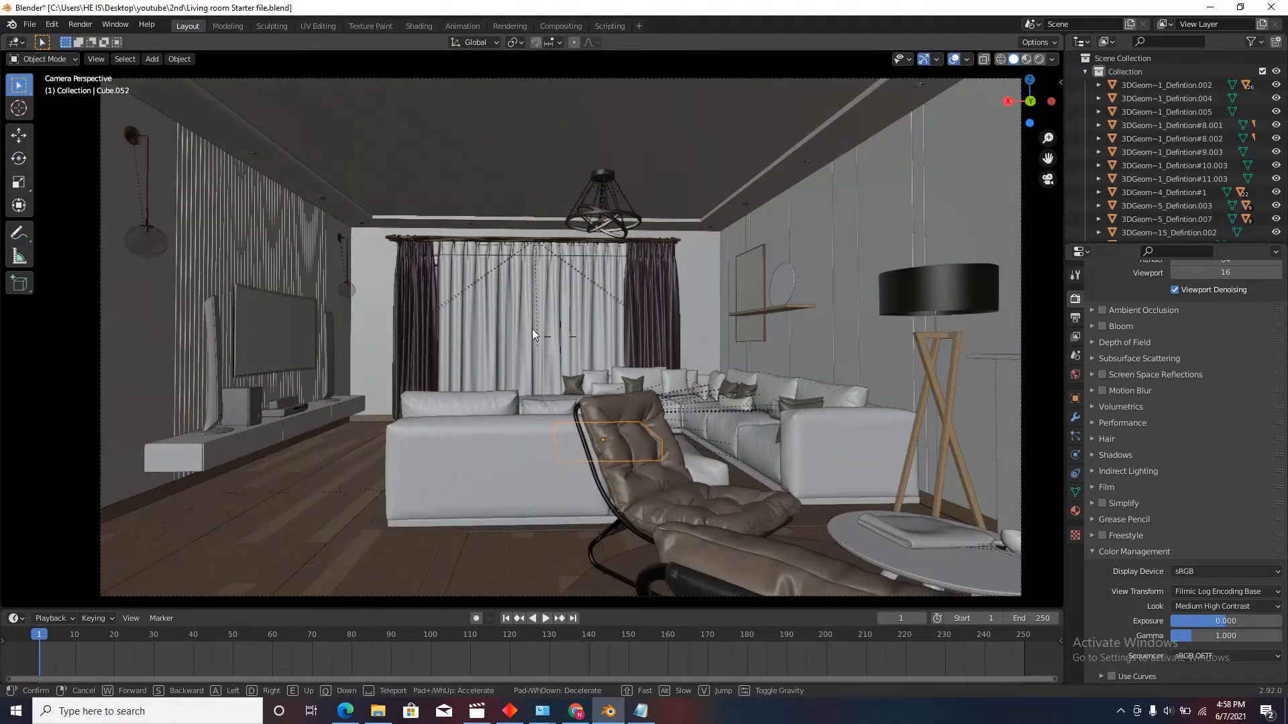
key("w")
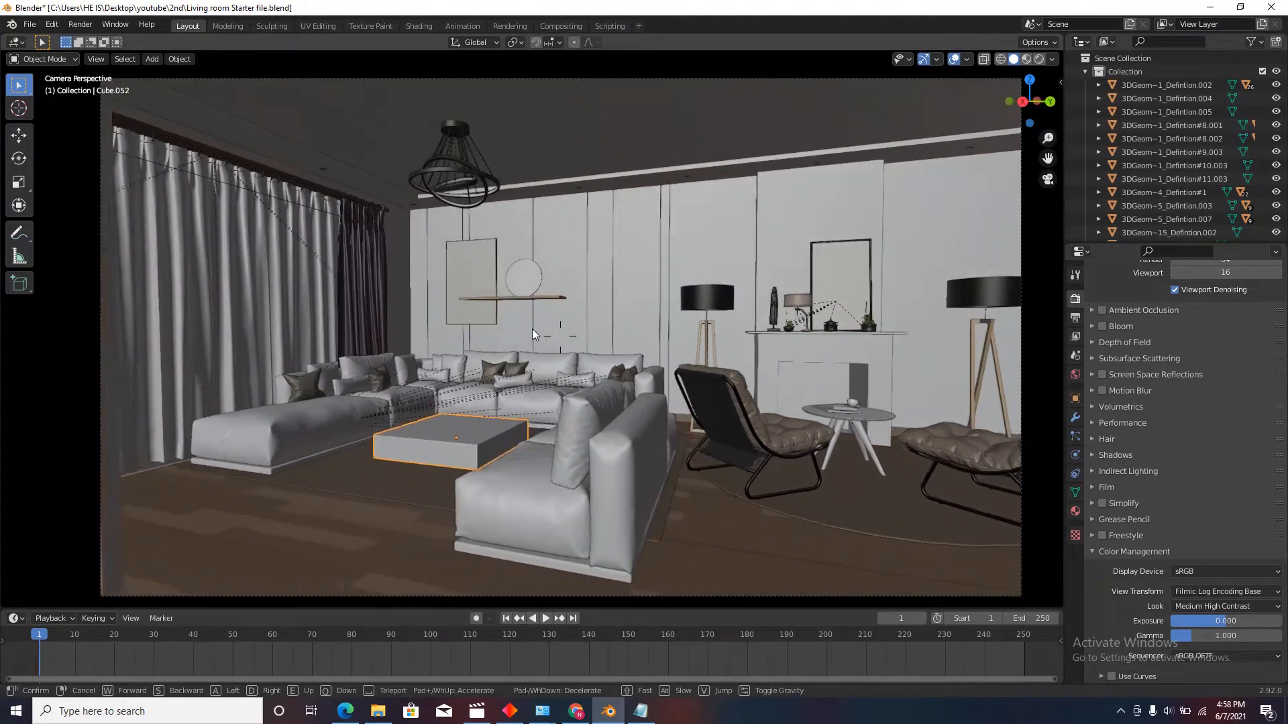
left_click(532, 328)
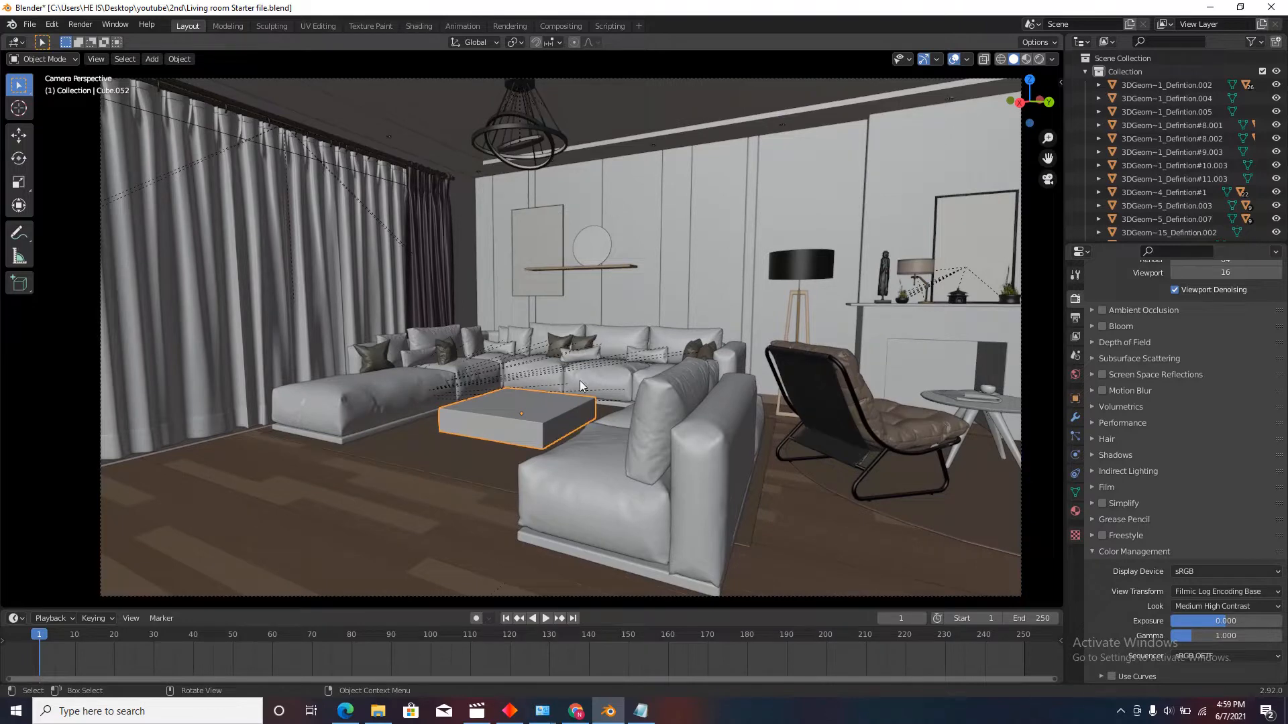
Step: Leave the camera view and hide the L-shaped roof slab to open up the building's interior
scroll(584, 429, "down", 8)
scroll(585, 386, "up", 6)
scroll(584, 369, "down", 4)
middle_click_drag(584, 365, 603, 444)
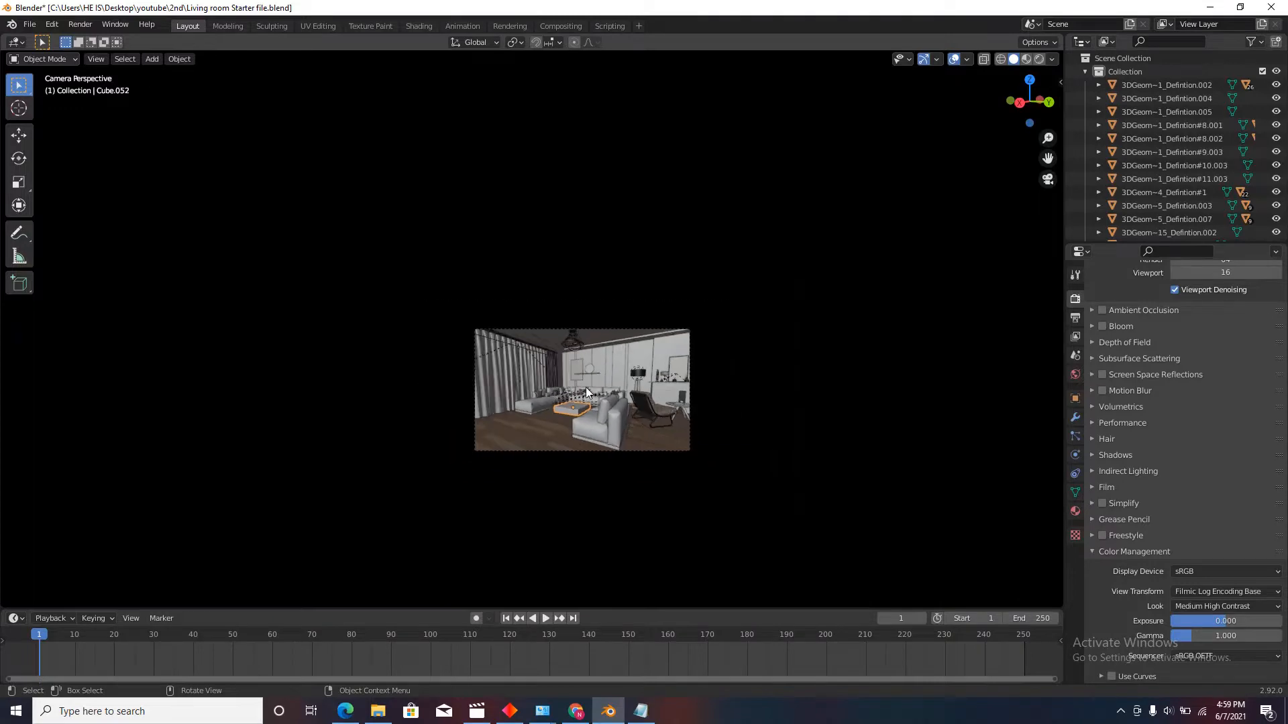
scroll(554, 347, "down", 12)
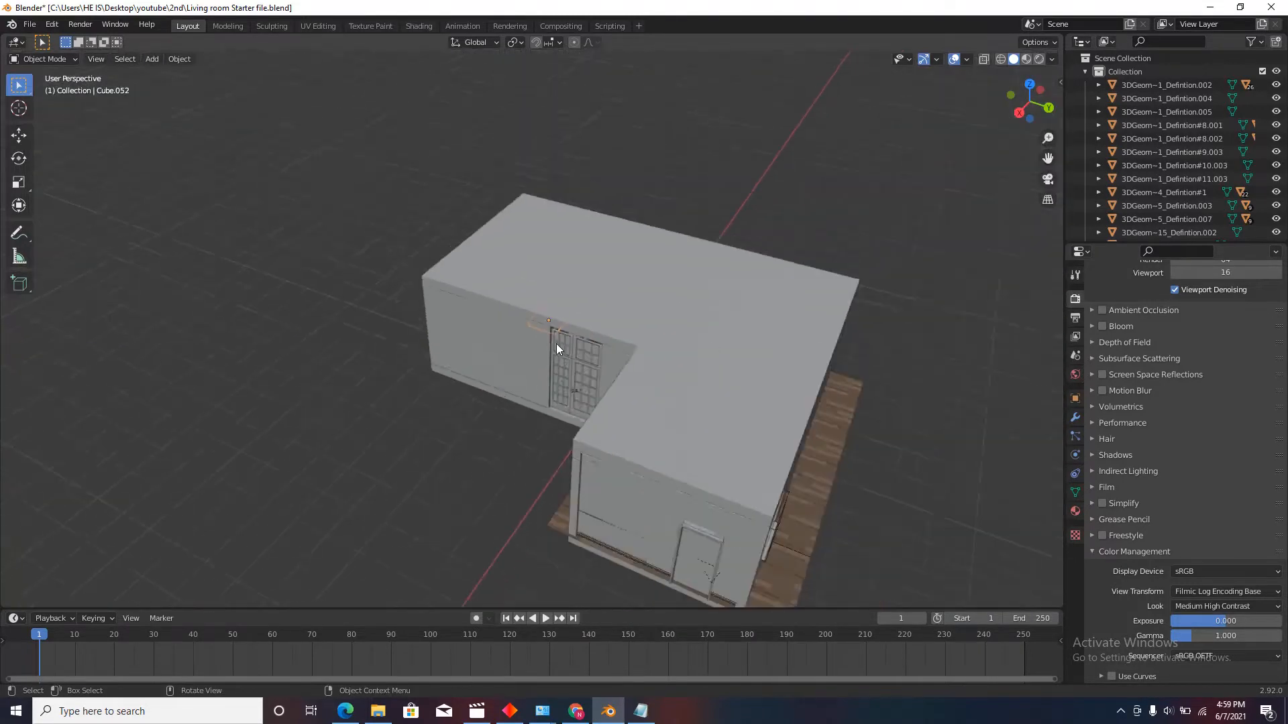
left_click(574, 303)
scroll(560, 296, "up", 5)
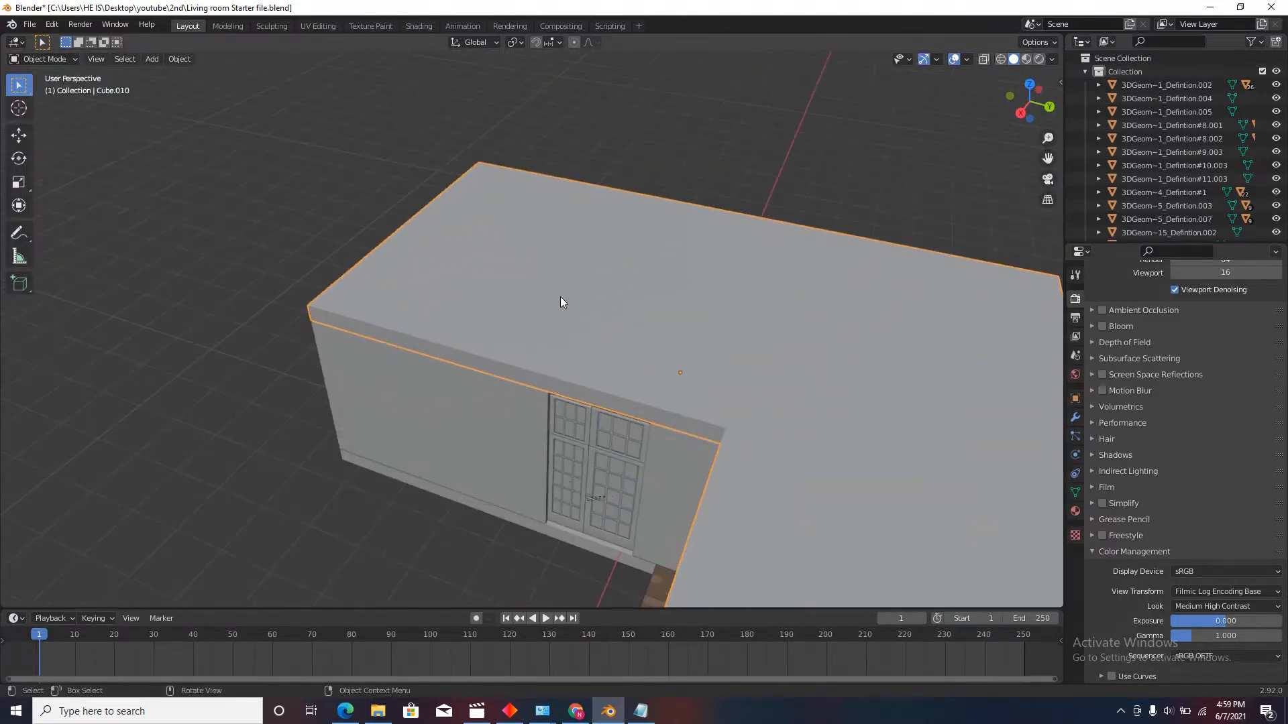
key("h")
Step: Examine the floor layout from directly above and at an angle, including the dining, kitchen and living areas
left_click(1028, 84)
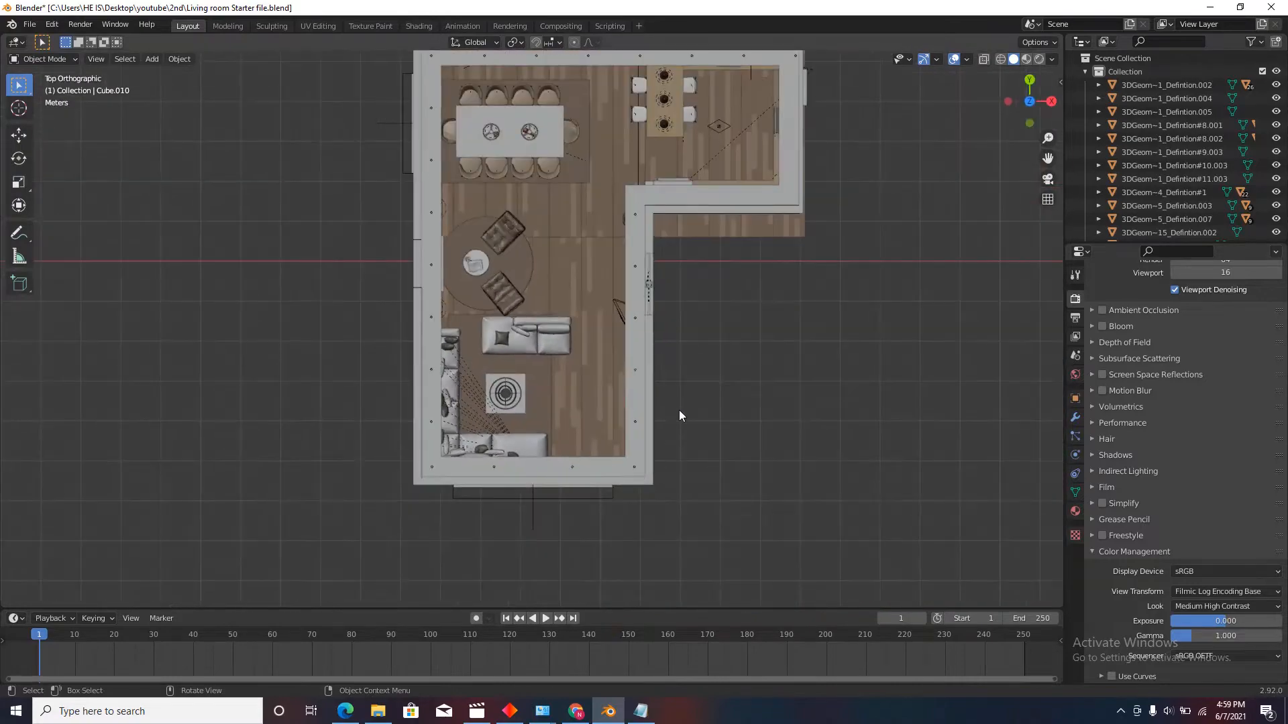
scroll(715, 156, "down", 3)
scroll(730, 123, "up", 7)
scroll(690, 265, "down", 4)
middle_click_drag(690, 297, 489, 421)
scroll(449, 350, "up", 4)
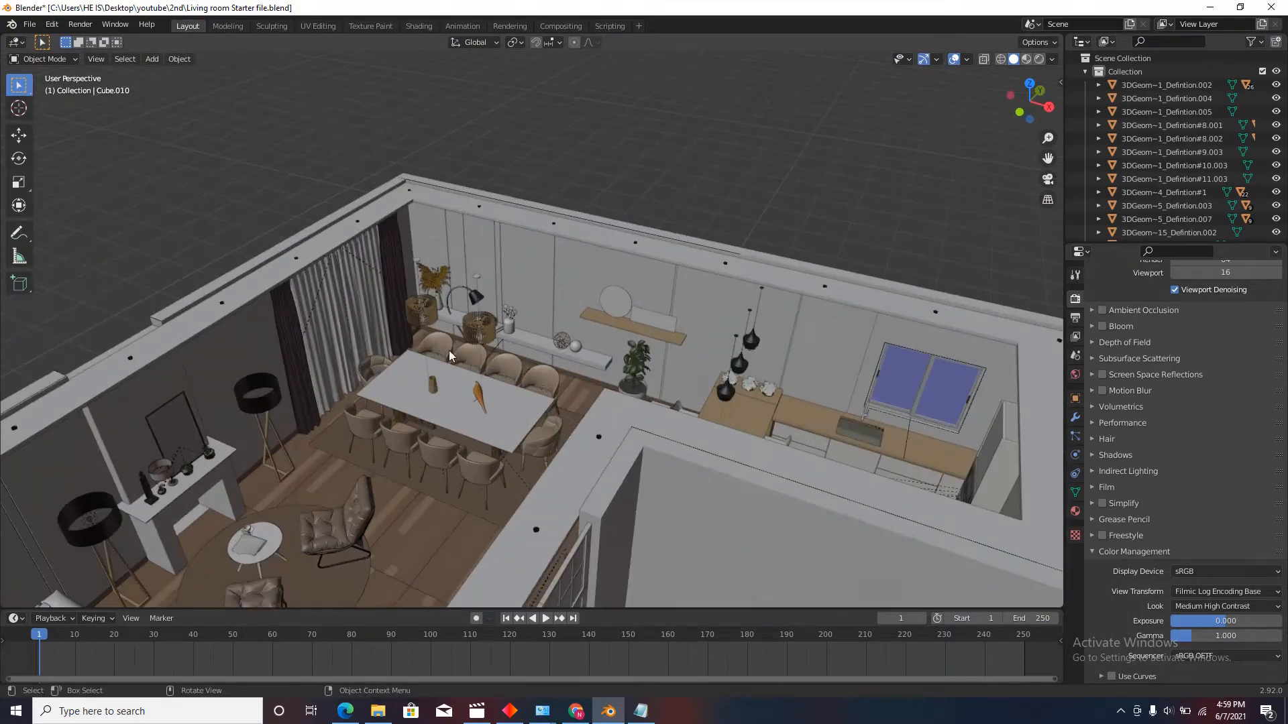
scroll(591, 323, "down", 3)
middle_click_drag(591, 323, 595, 337)
scroll(637, 261, "down", 3)
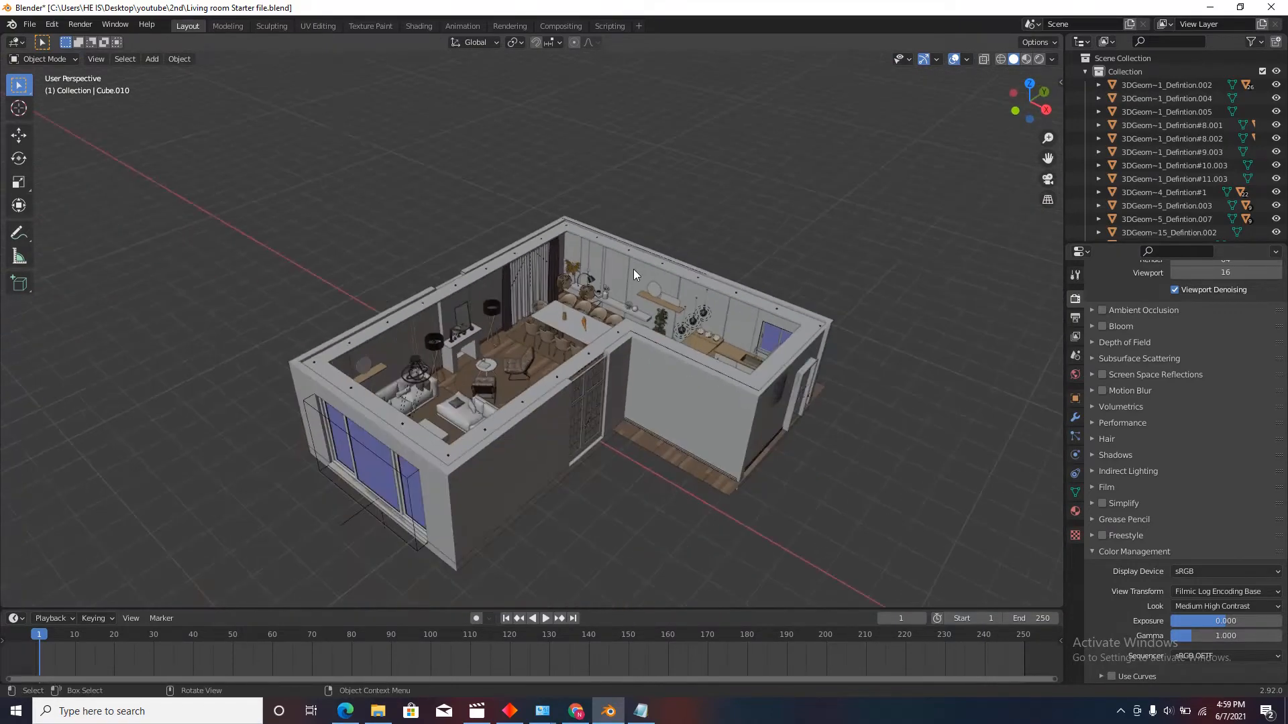
scroll(590, 288, "up", 6)
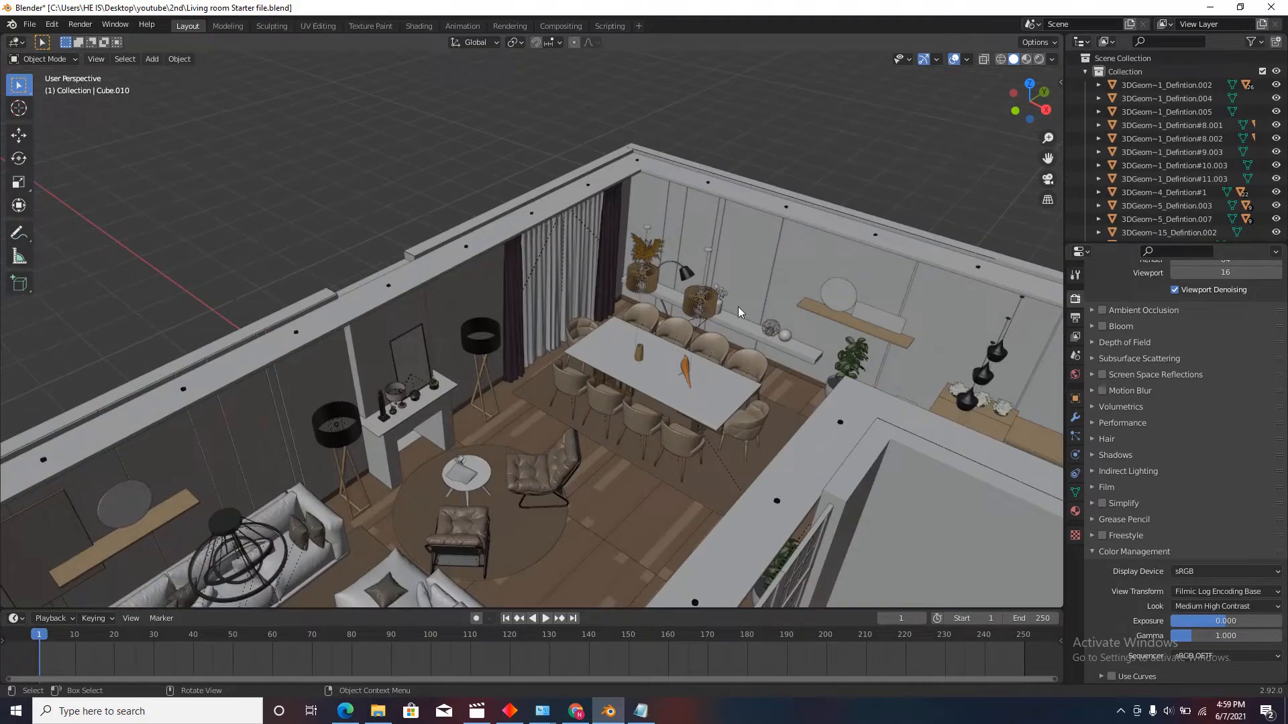
scroll(745, 308, "down", 4)
middle_click_drag(755, 311, 367, 456)
scroll(456, 429, "up", 4)
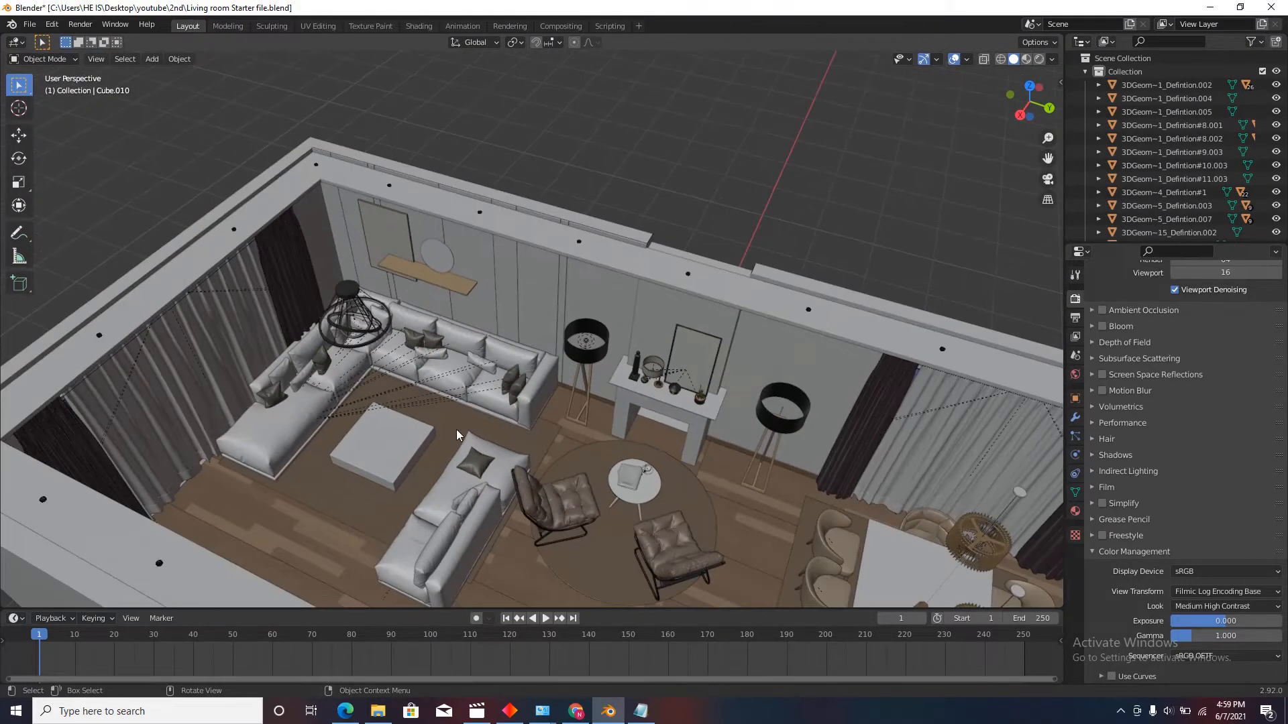
Step: Examine the living room furniture, curtains and wall decoration from several angles around the open interior
middle_click_drag(456, 429, 493, 432)
scroll(230, 437, "up", 4)
scroll(458, 369, "down", 3)
middle_click_drag(457, 369, 496, 379)
scroll(497, 379, "down", 2)
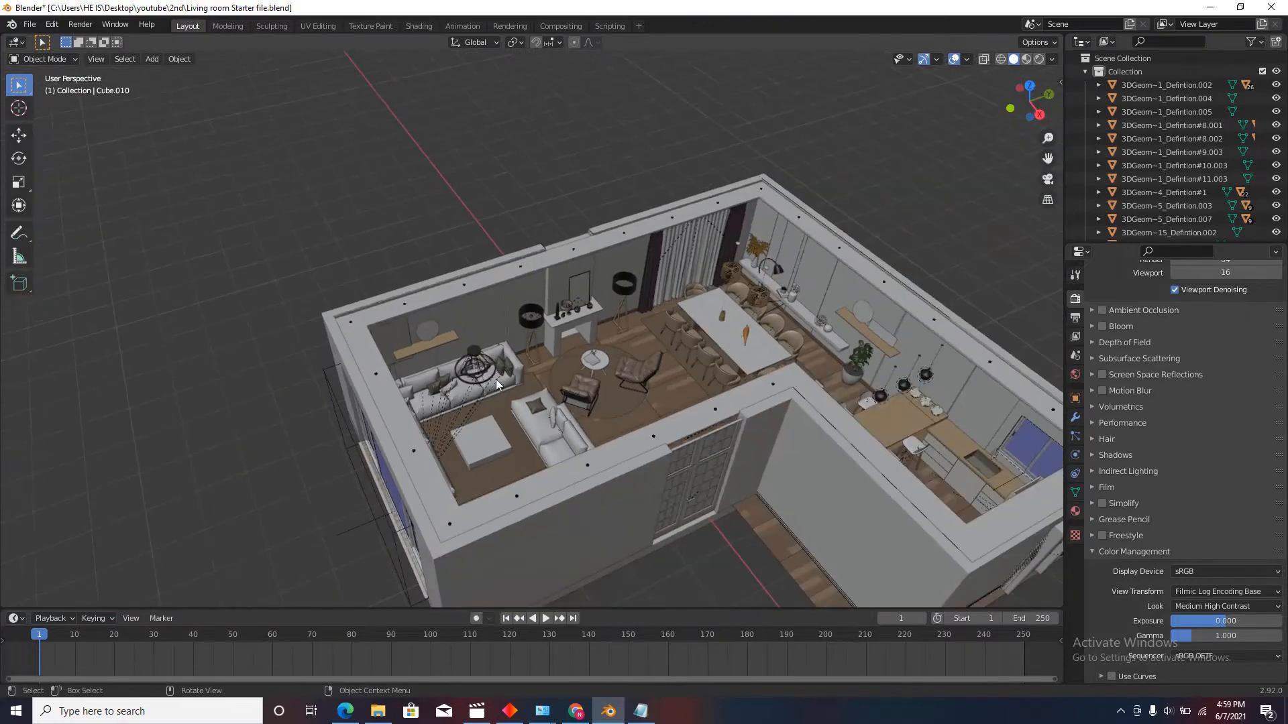
scroll(738, 374, "up", 2)
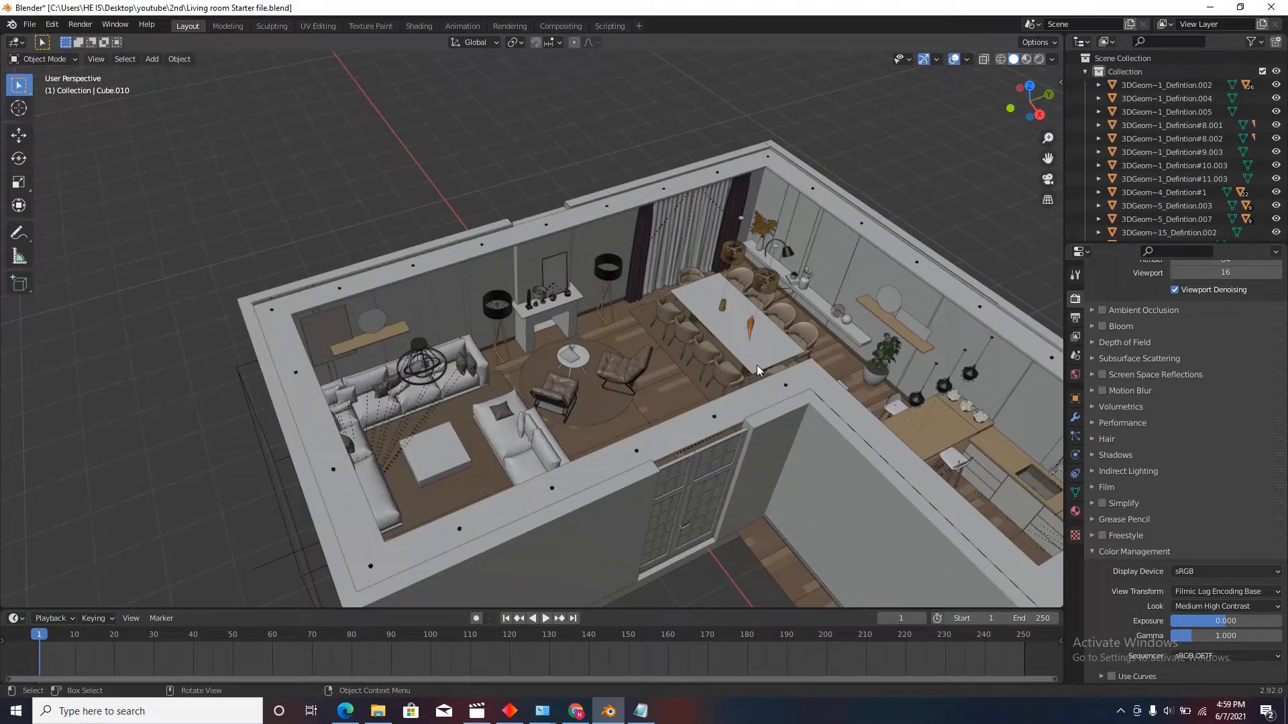
scroll(466, 425, "up", 3)
scroll(642, 427, "down", 3)
middle_click_drag(642, 427, 586, 468)
scroll(598, 478, "up", 3)
scroll(585, 468, "down", 2)
scroll(599, 429, "down", 3)
scroll(542, 366, "up", 3)
scroll(541, 366, "down", 2)
middle_click_drag(542, 366, 515, 372)
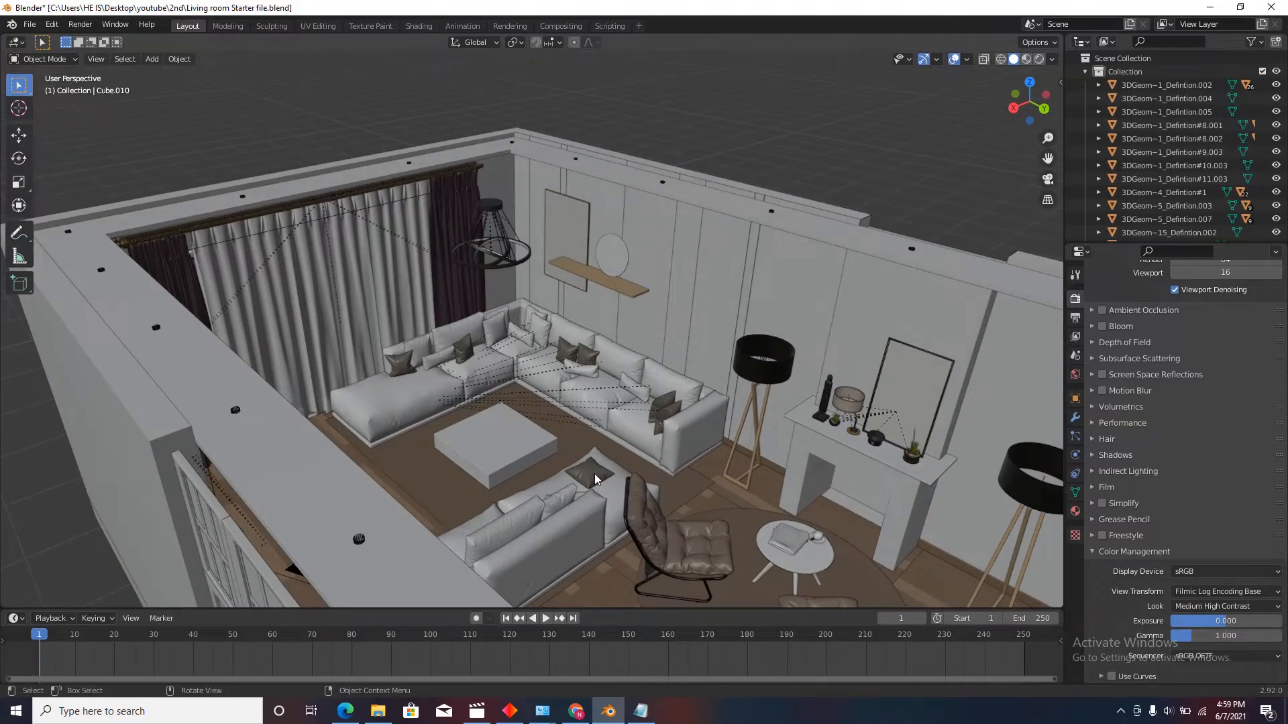
scroll(621, 429, "down", 1)
middle_click_drag(621, 429, 530, 425)
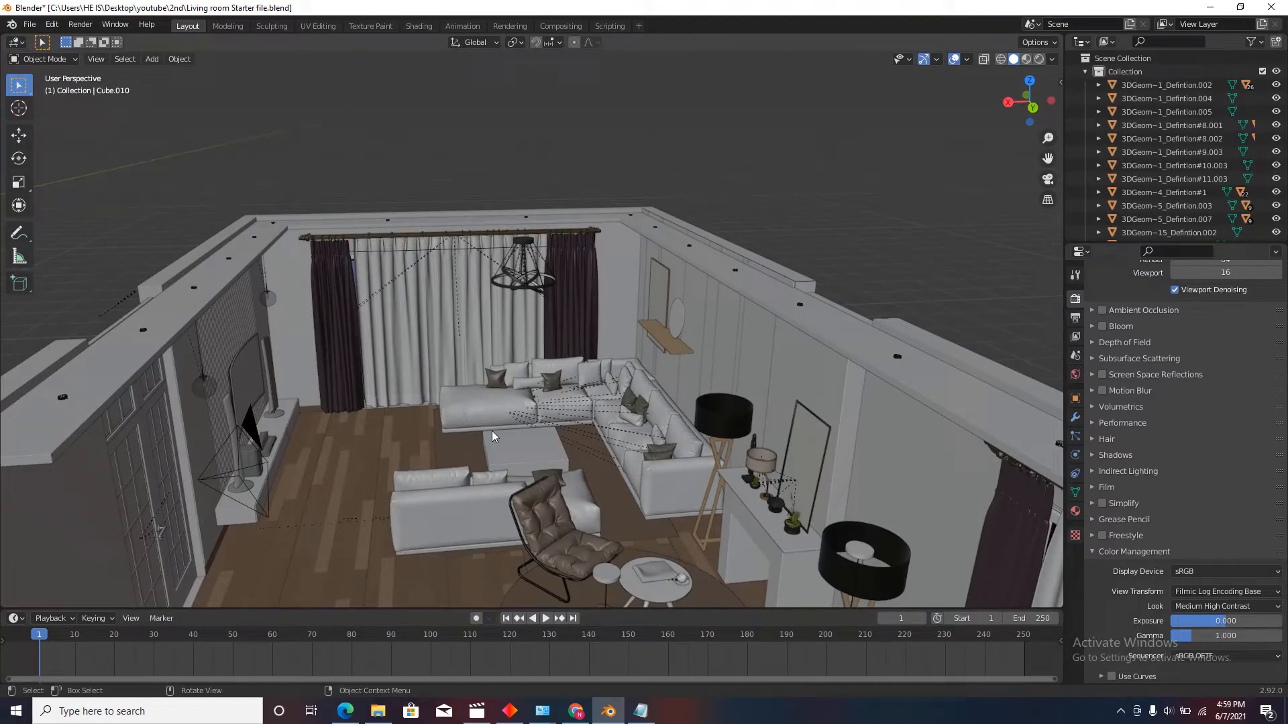
middle_click_drag(493, 436, 566, 361)
scroll(653, 409, "down", 2)
middle_click_drag(653, 409, 565, 433)
scroll(565, 453, "down", 5)
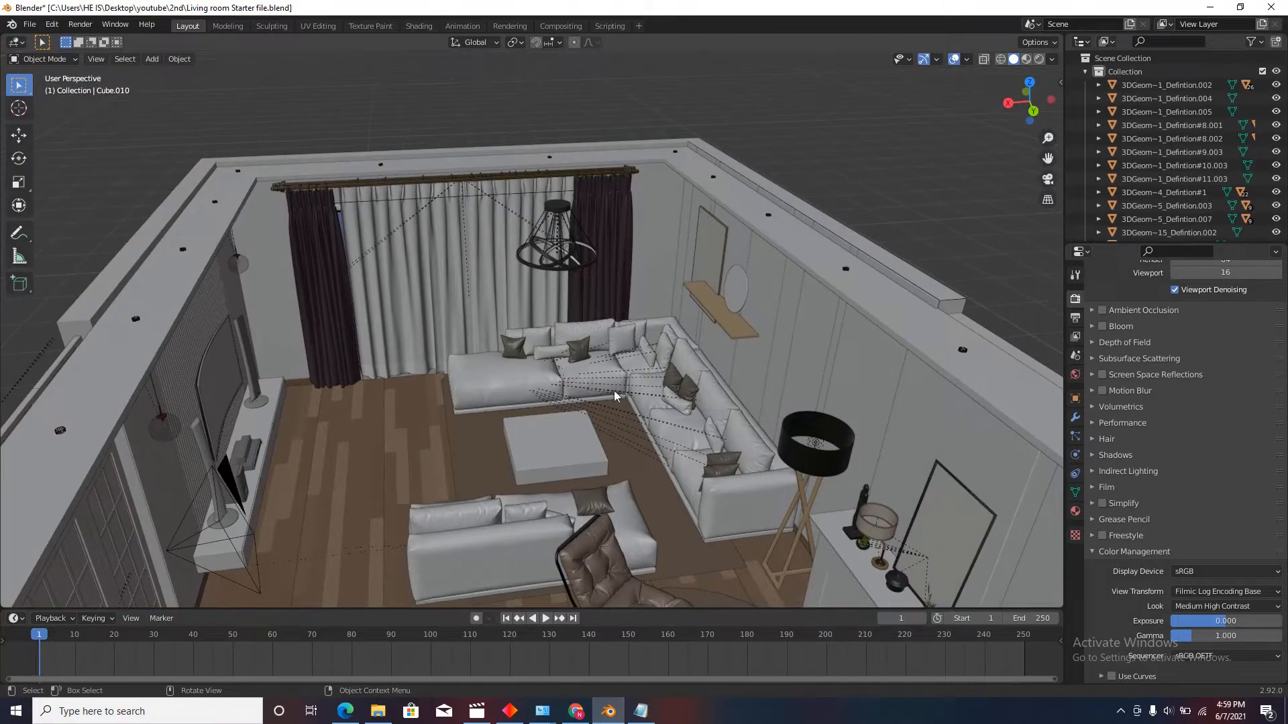
scroll(562, 381, "down", 3)
middle_click_drag(484, 285, 602, 367)
scroll(542, 348, "up", 3)
scroll(542, 347, "down", 3)
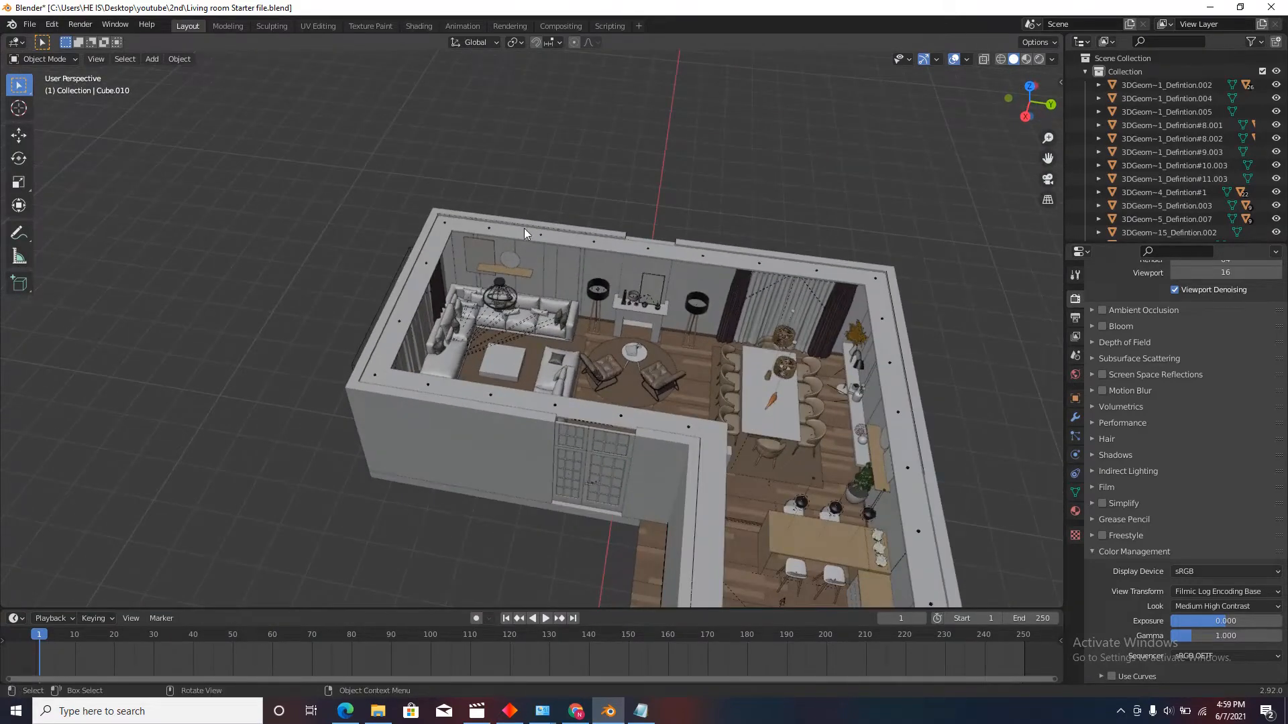
Step: Examine the building's exterior from several sides, focusing on the window openings where daylight enters
left_click_drag(1022, 106, 593, 255)
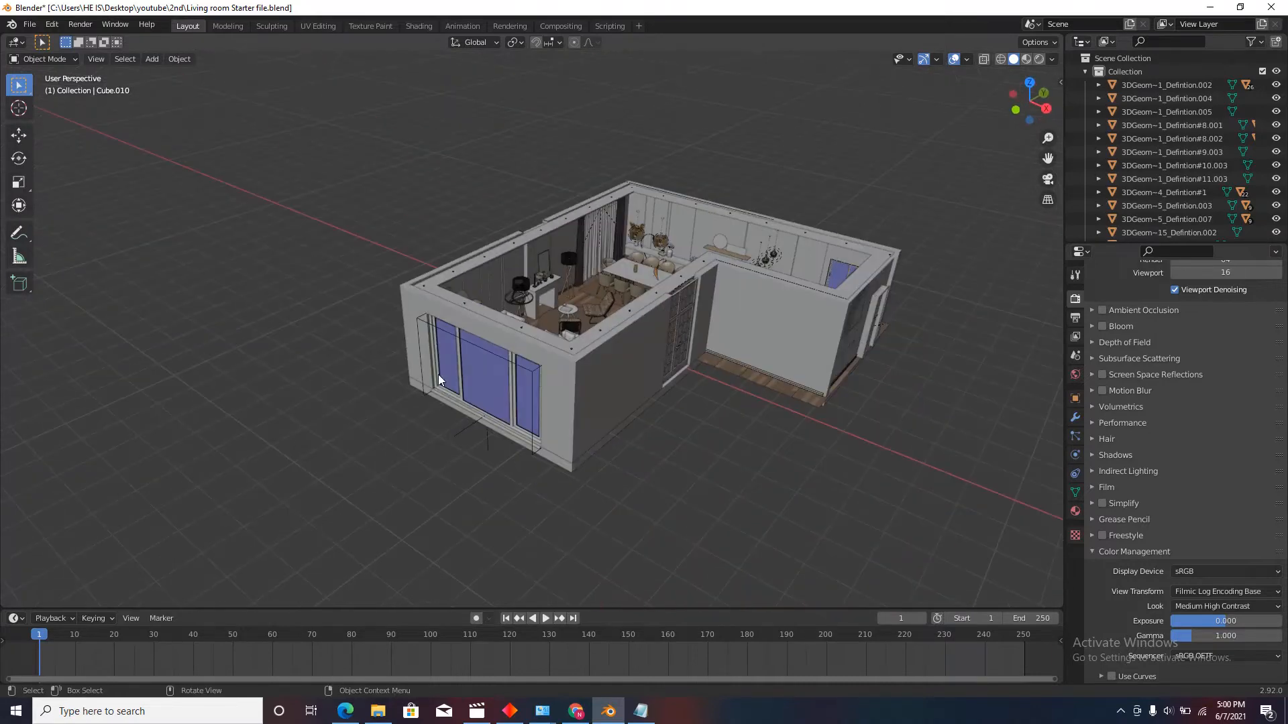
scroll(496, 388, "up", 2)
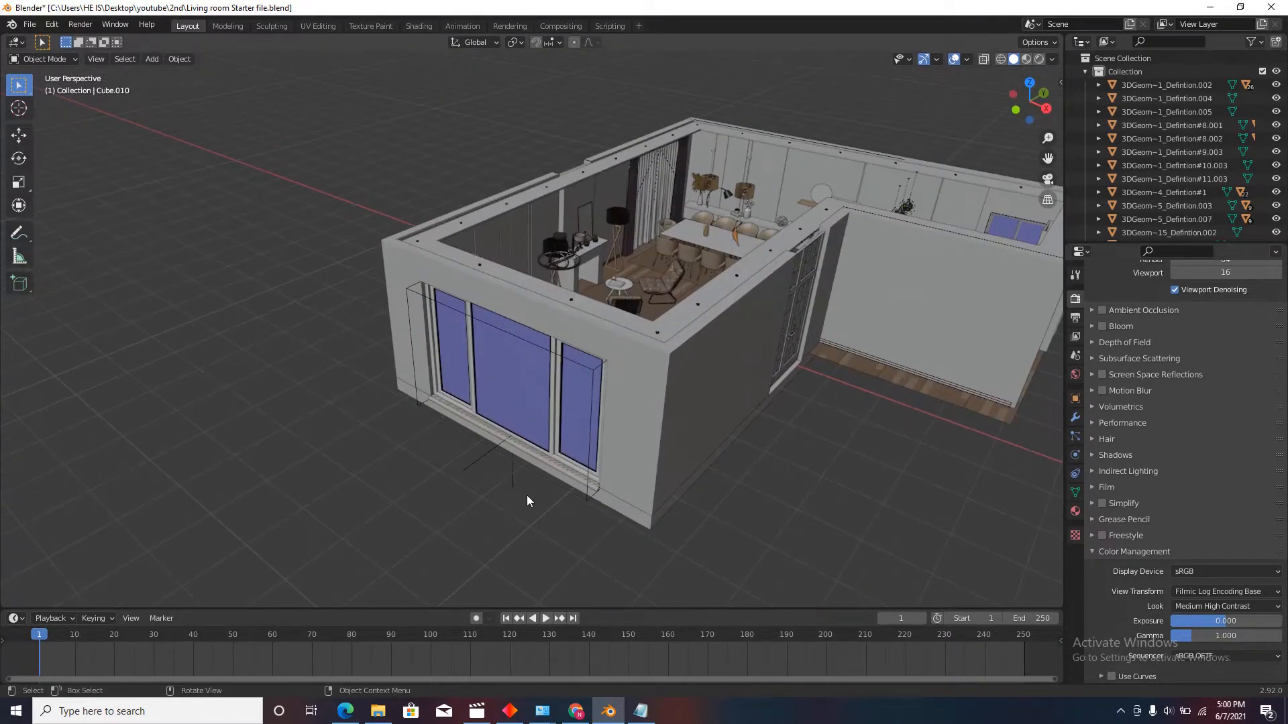
scroll(424, 480, "down", 3)
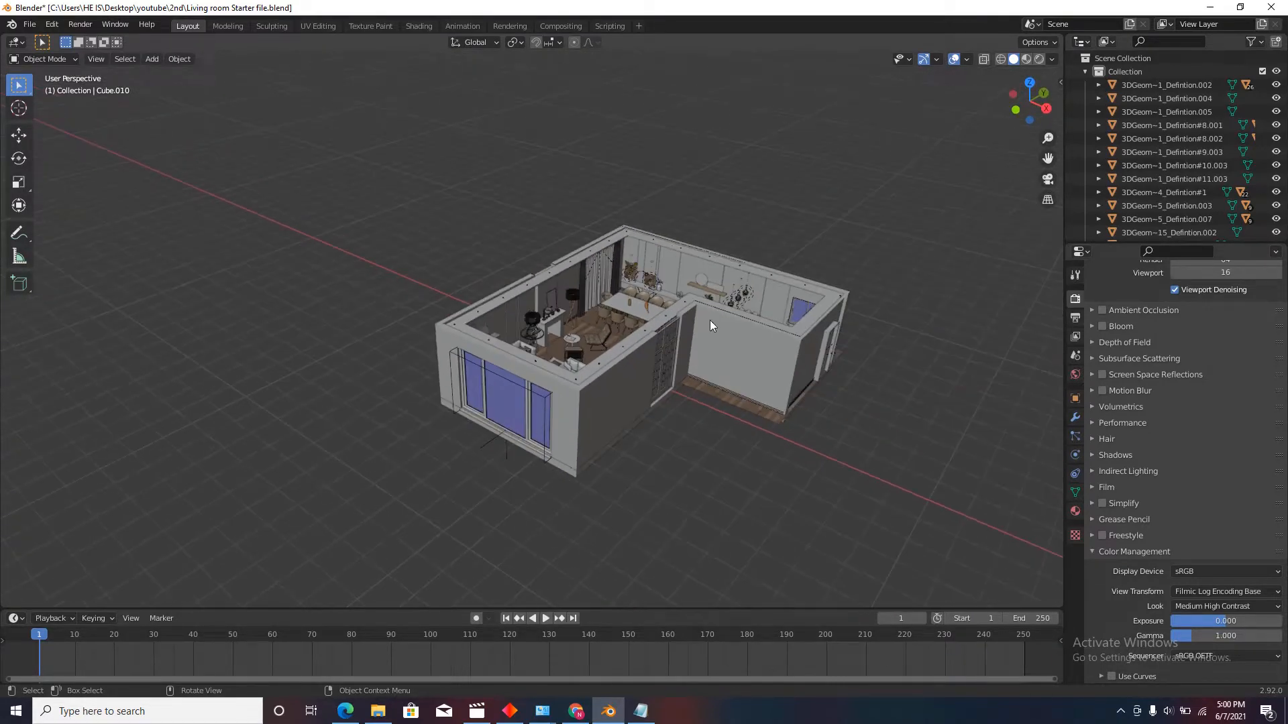
scroll(709, 320, "up", 2)
scroll(642, 296, "down", 2)
middle_click_drag(631, 332, 582, 321)
scroll(669, 345, "up", 1)
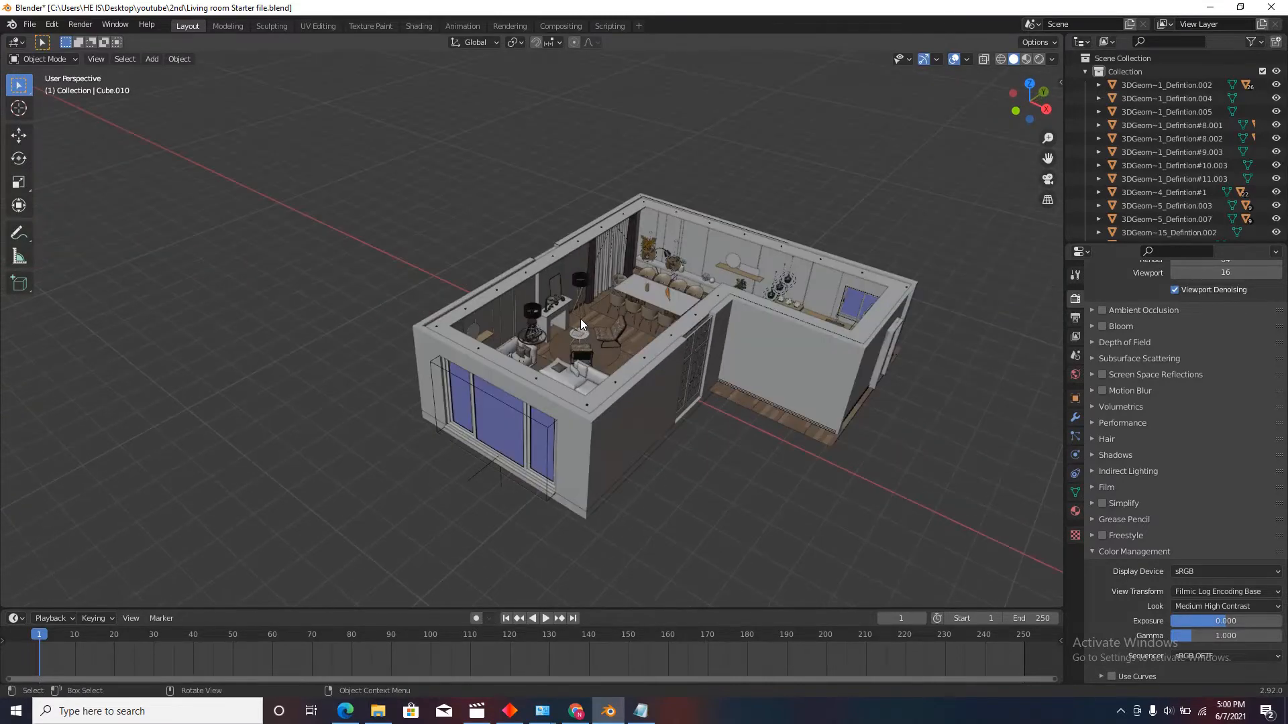
scroll(510, 448, "up", 2)
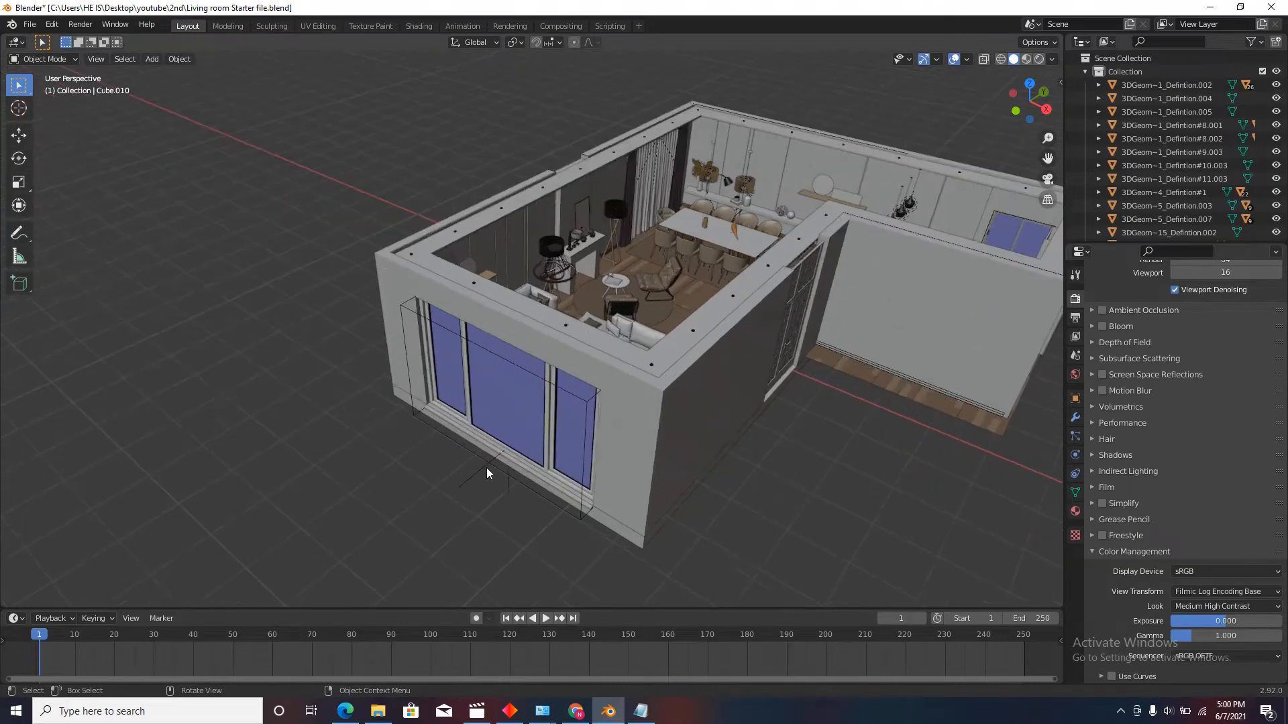
scroll(507, 496, "down", 3)
middle_click_drag(544, 487, 487, 332)
middle_click_drag(541, 373, 649, 392)
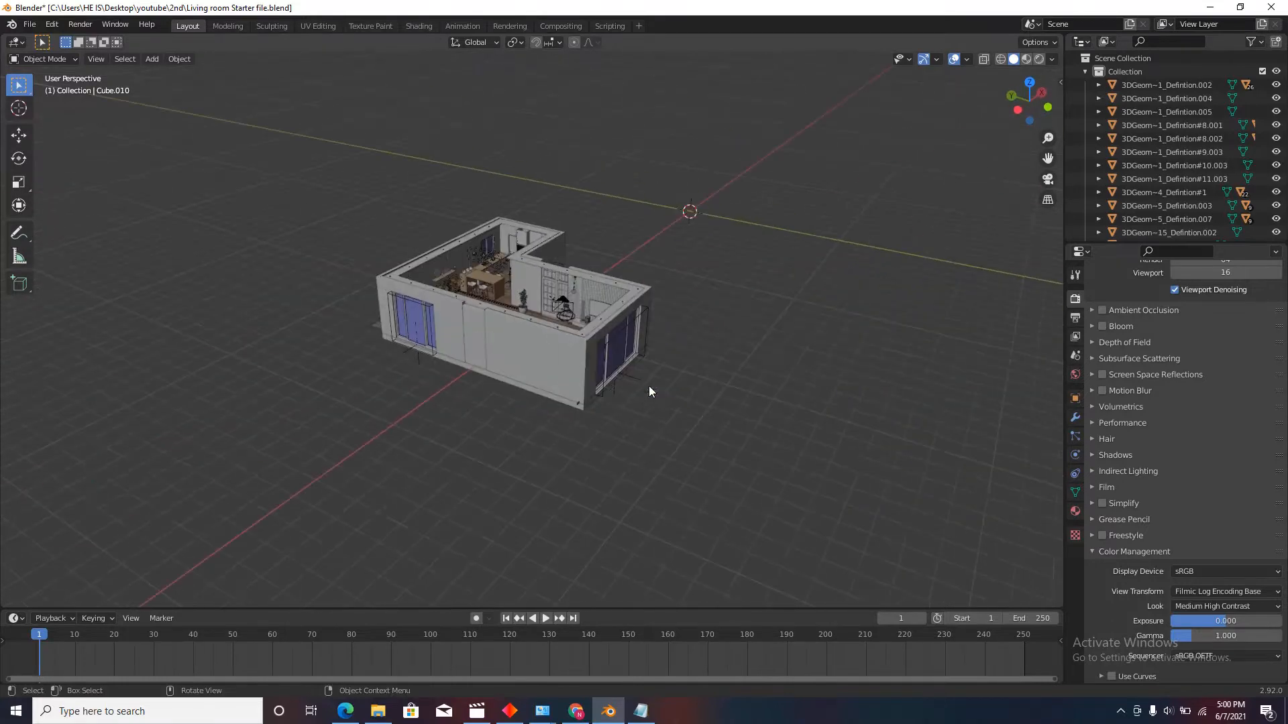
scroll(519, 222, "up", 3)
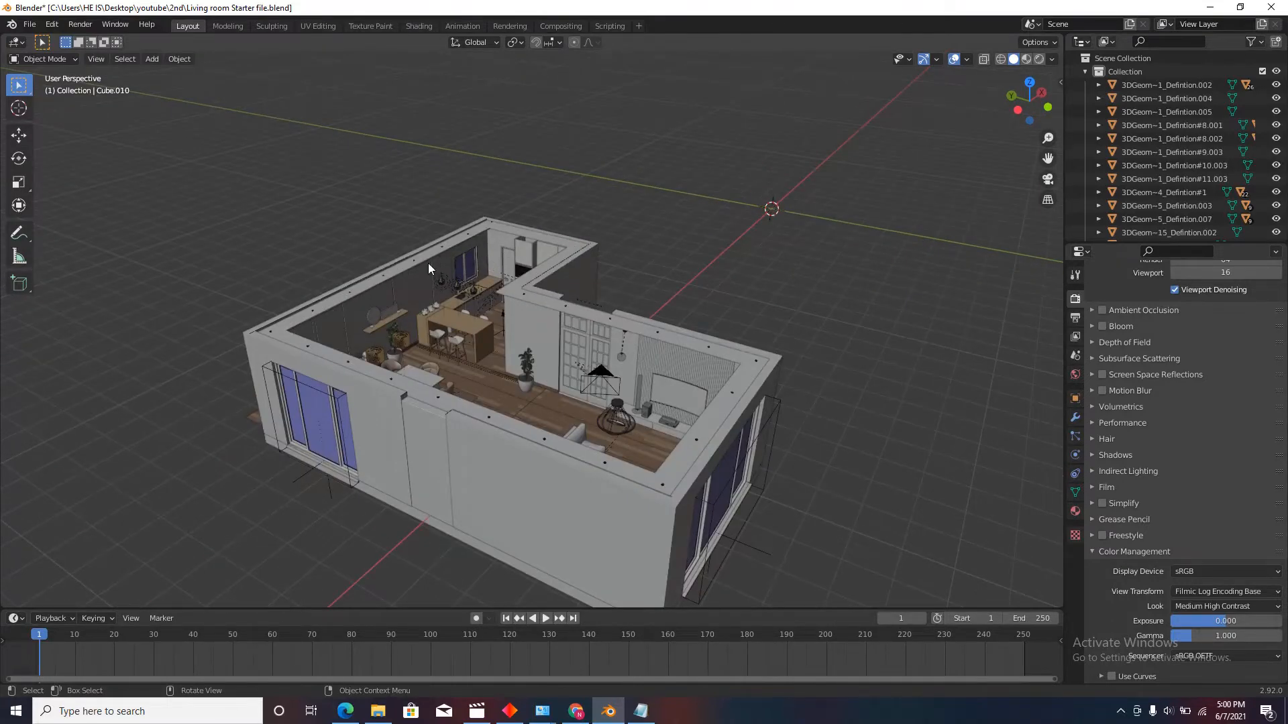
Step: Snap the 3D cursor to the selected window group empty at the base of the living room's large three-pane window
middle_click_drag(618, 365, 460, 499)
scroll(461, 497, "up", 5)
left_click(459, 497)
scroll(457, 496, "down", 2)
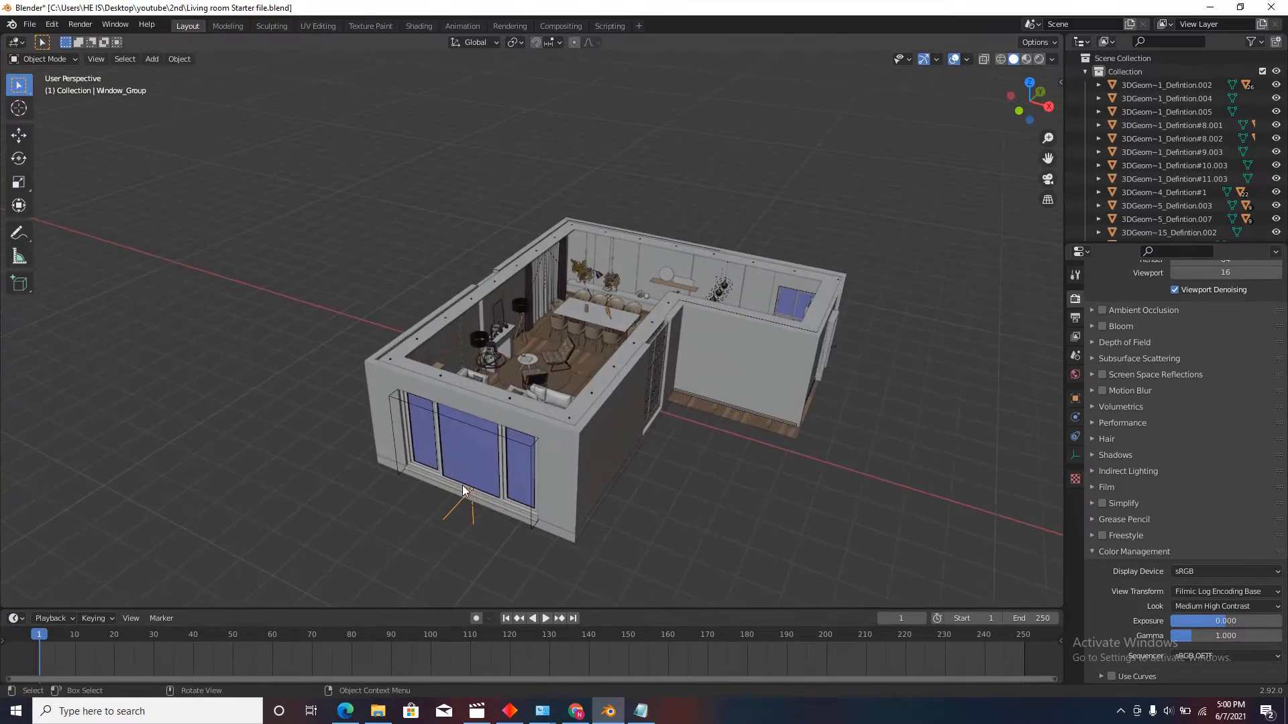
scroll(461, 485, "up", 4)
right_click(451, 512)
mouse_move(416, 613)
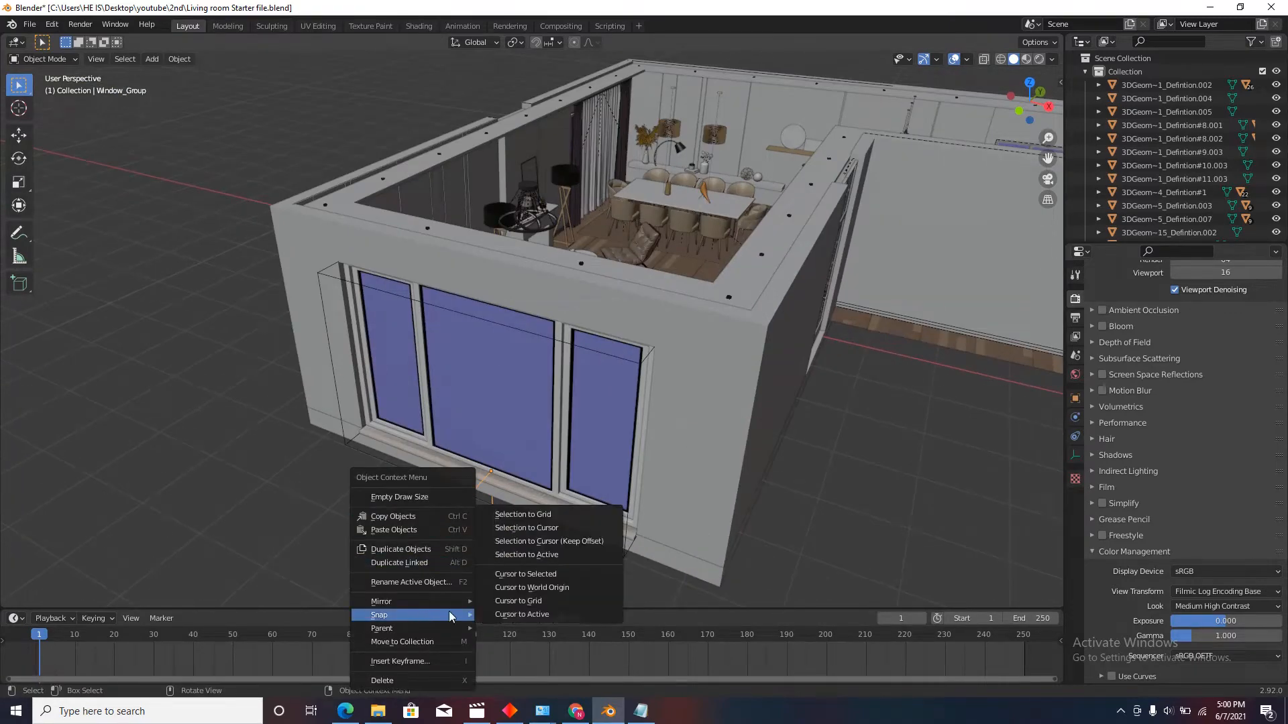
left_click(529, 577)
Step: Add an area light at the 3D cursor below the living room's large window
scroll(533, 440, "down", 4)
middle_click_drag(531, 424, 528, 375)
scroll(517, 449, "up", 4)
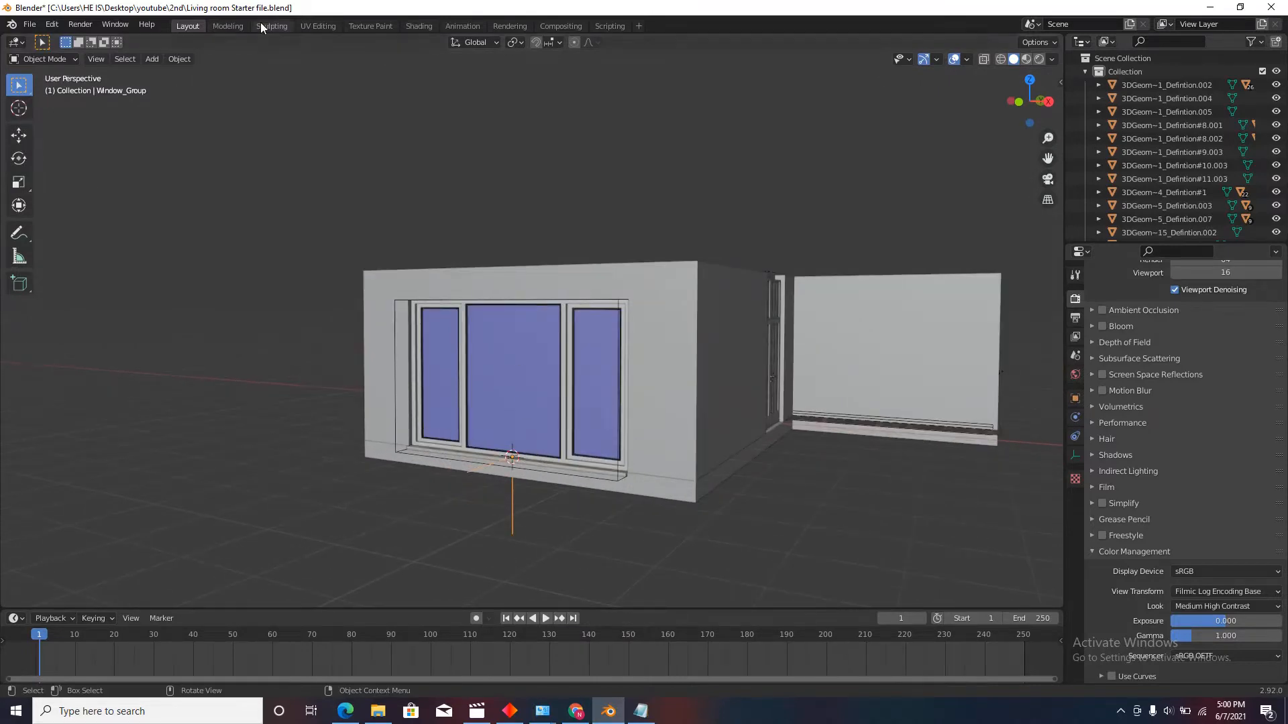
left_click(150, 59)
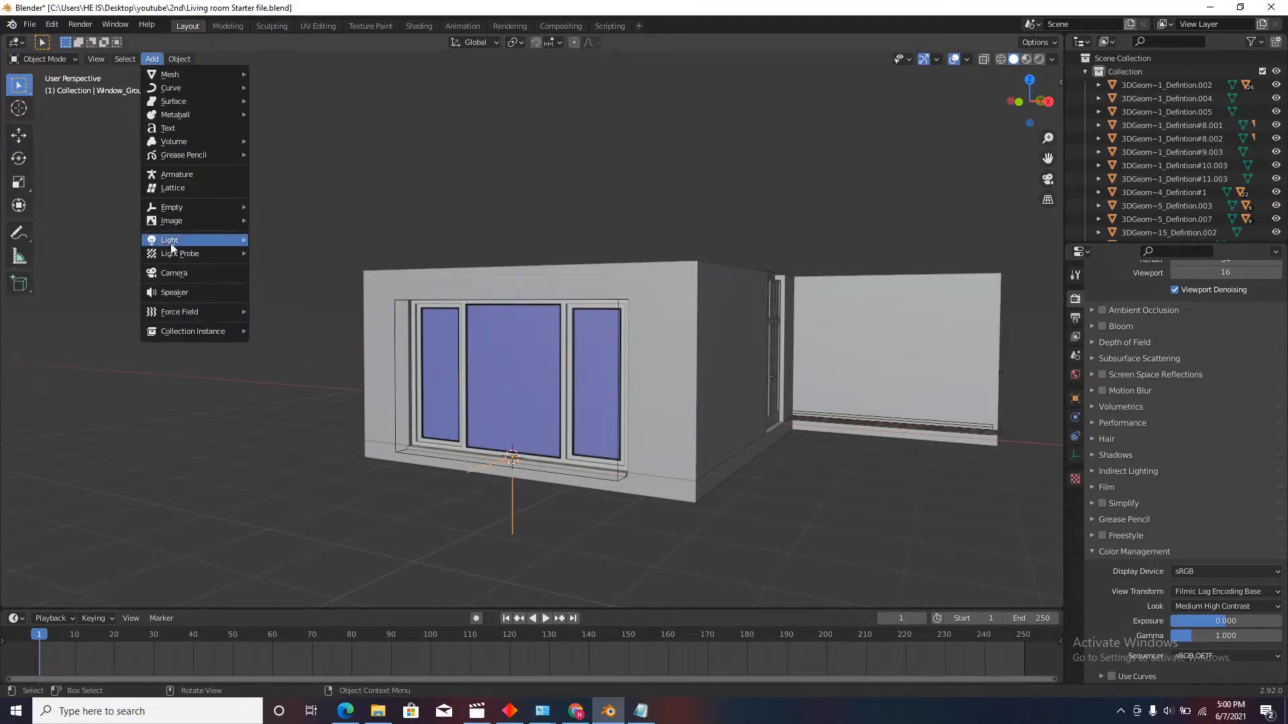
mouse_move(170, 243)
left_click(288, 283)
middle_click_drag(417, 348, 494, 440)
scroll(493, 440, "up", 5)
scroll(509, 390, "down", 3)
middle_click_drag(517, 397, 509, 391)
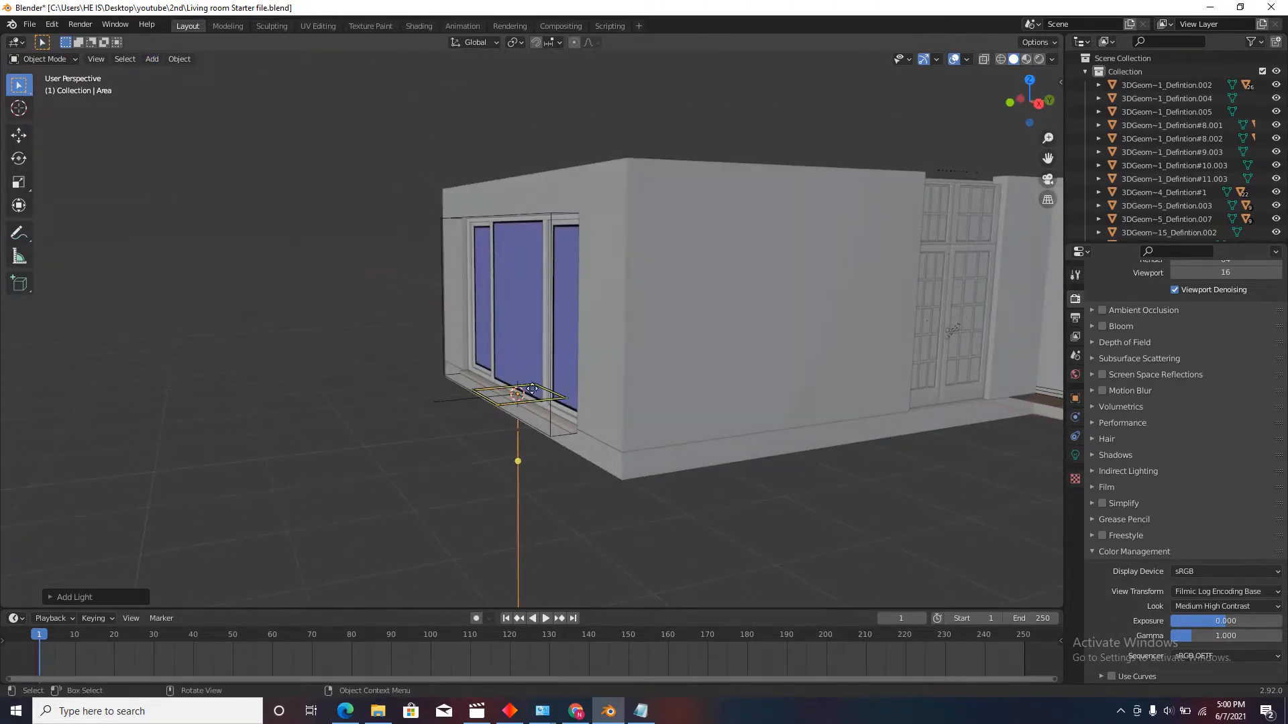
Step: Select the area light below the large window and rotate it 90° about the global X axis
scroll(554, 393, "down", 3)
middle_click_drag(471, 394, 587, 402)
scroll(531, 403, "up", 2)
scroll(525, 374, "up", 2)
scroll(525, 374, "down", 3)
left_click(593, 420)
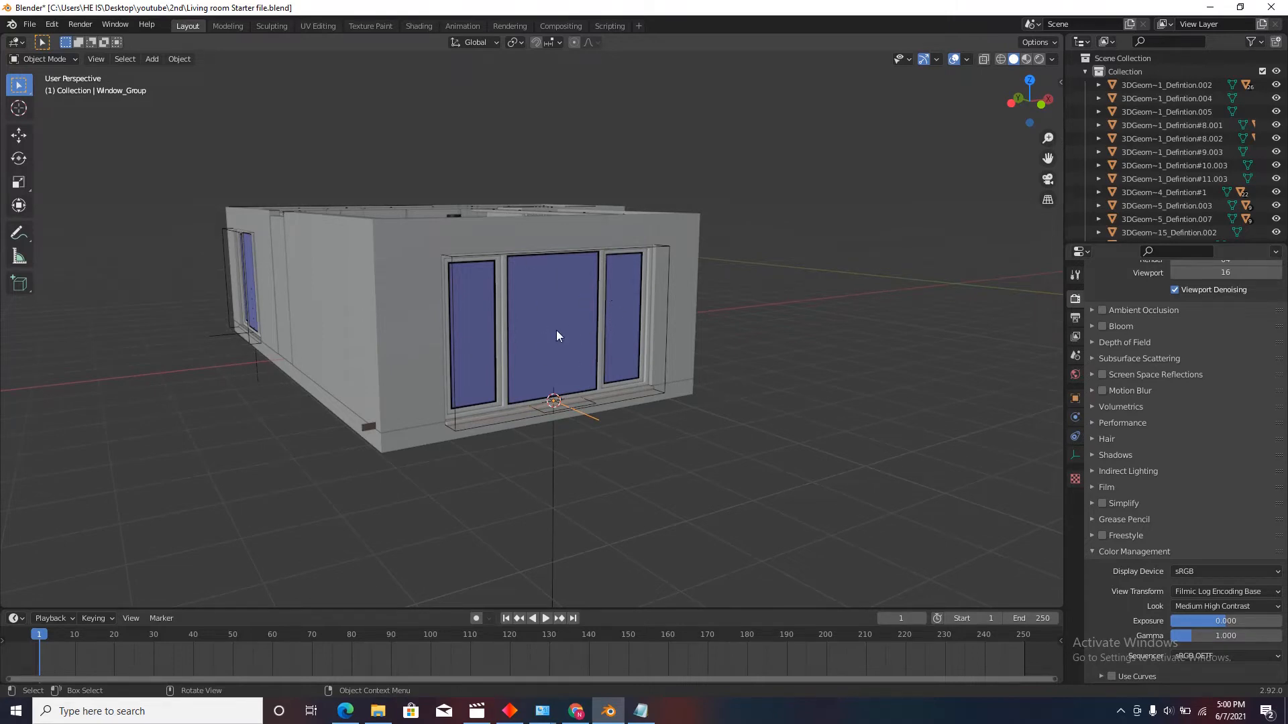
scroll(557, 330, "up", 1)
middle_click_drag(667, 367, 557, 413)
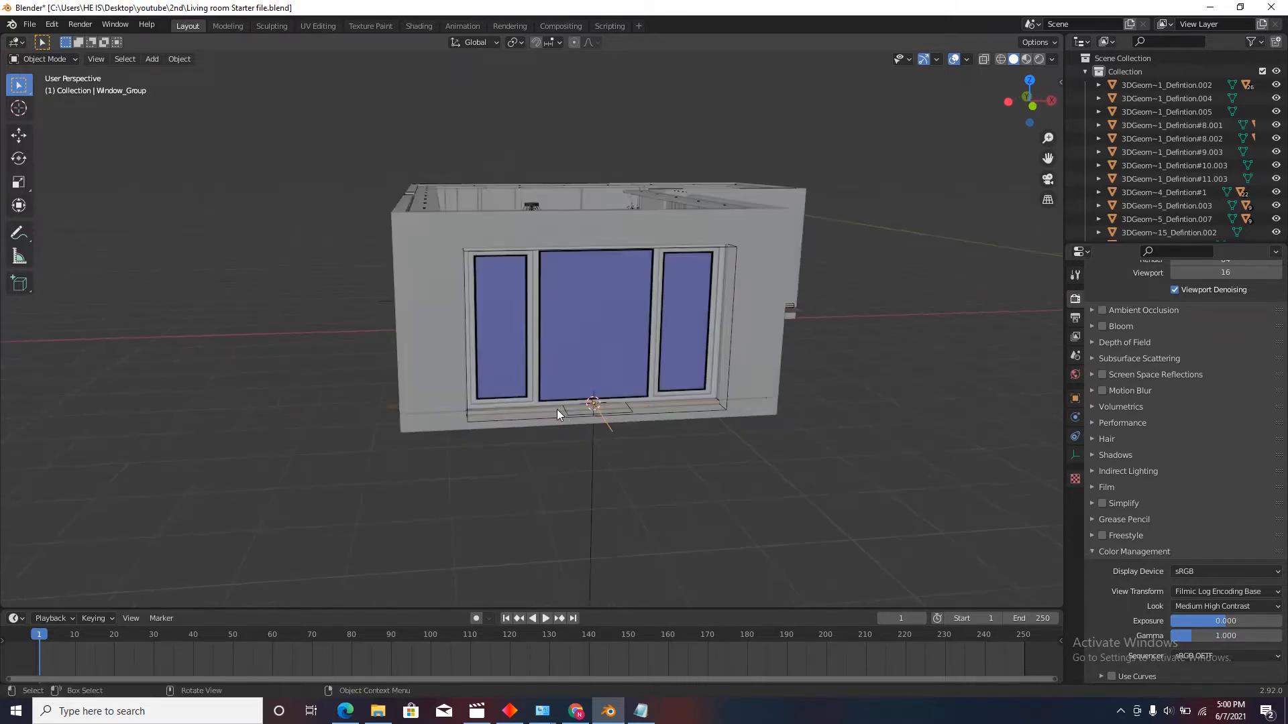
scroll(618, 404, "up", 5)
left_click(648, 421)
key("g")
scroll(542, 371, "down", 5)
middle_click_drag(560, 373, 468, 372)
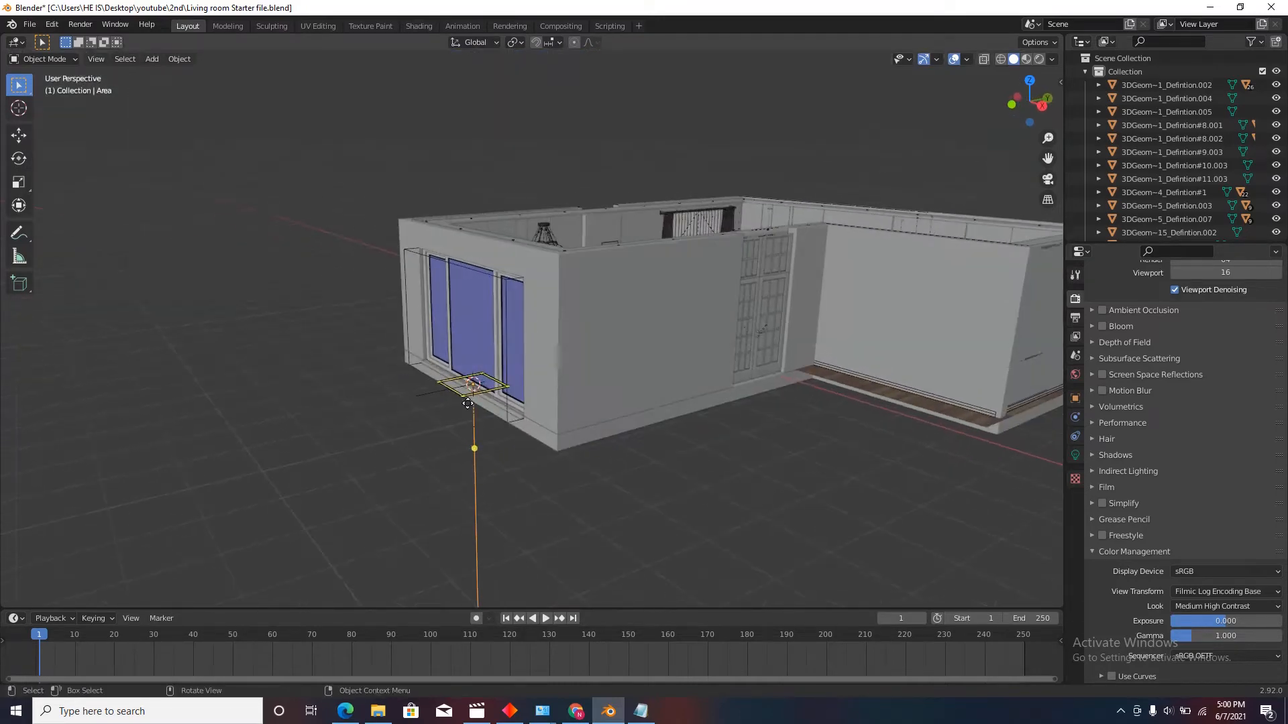
scroll(468, 371, "up", 2)
key("r")
type("x")
type("90")
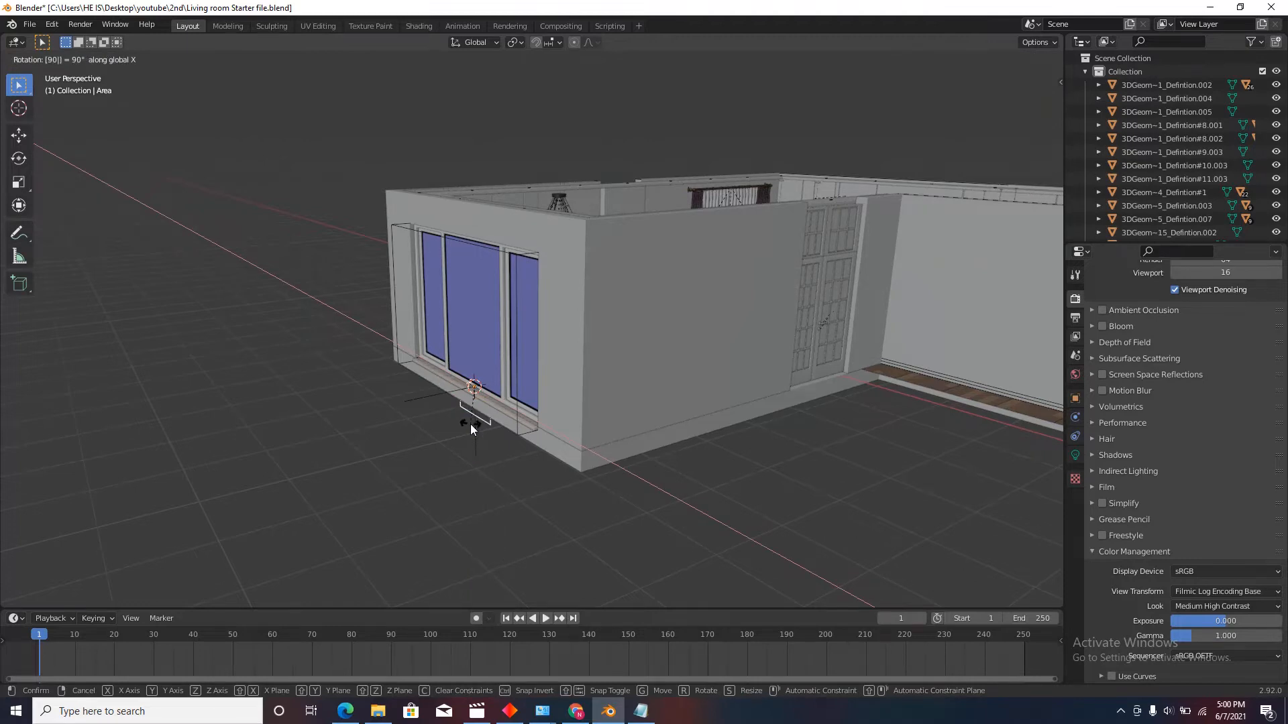
key("Return")
middle_click_drag(547, 452, 500, 396)
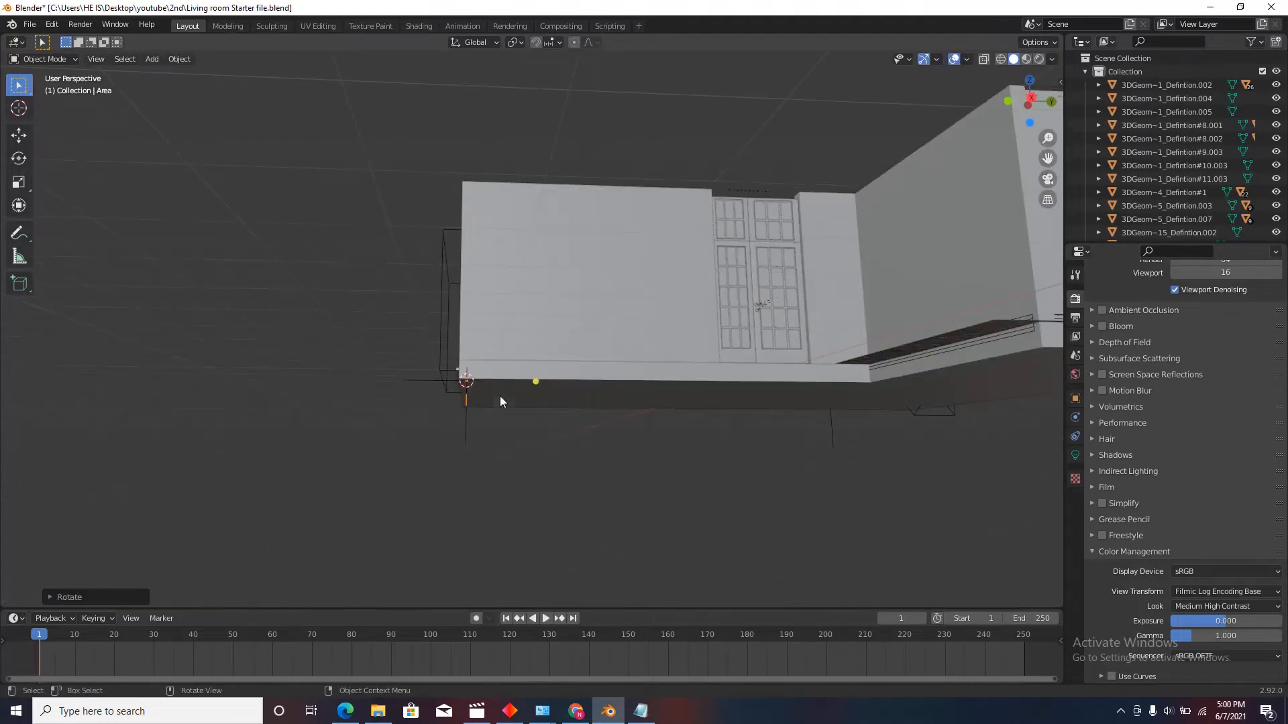
Step: Move the area light up to about mid-height of the large living room window, just outside the wall
left_click(1031, 99)
scroll(521, 461, "down", 1)
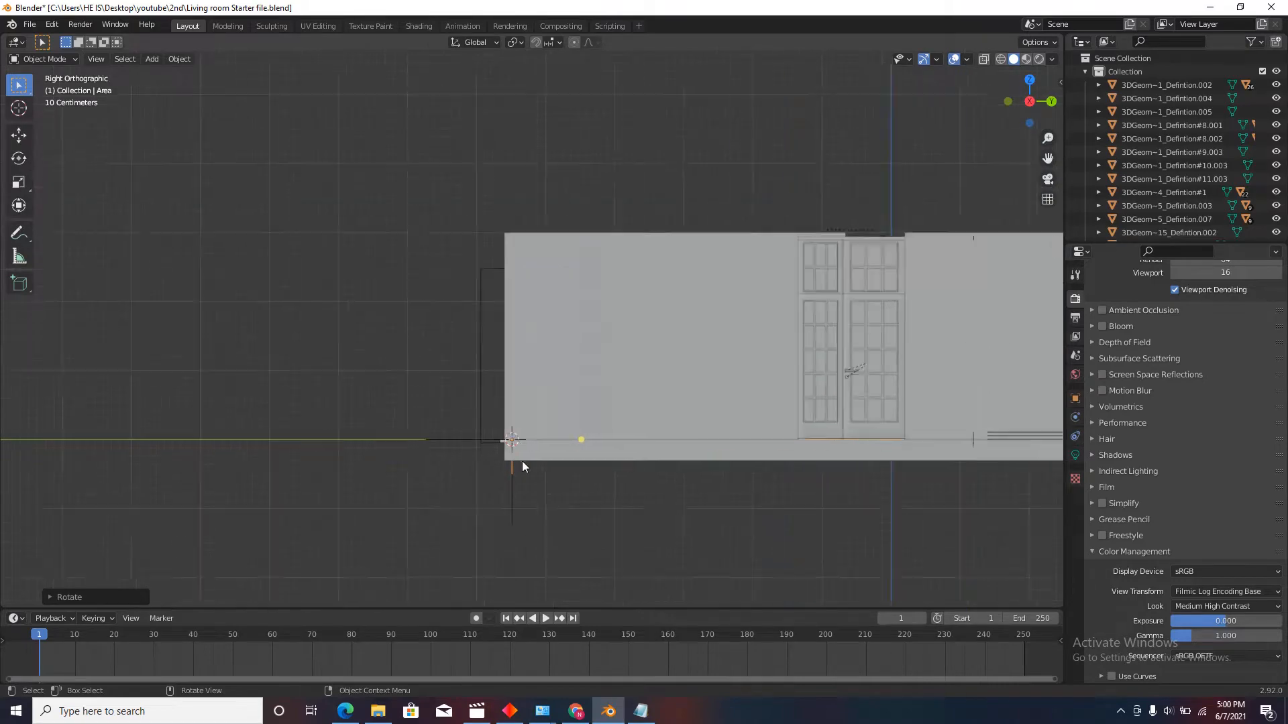
key("g")
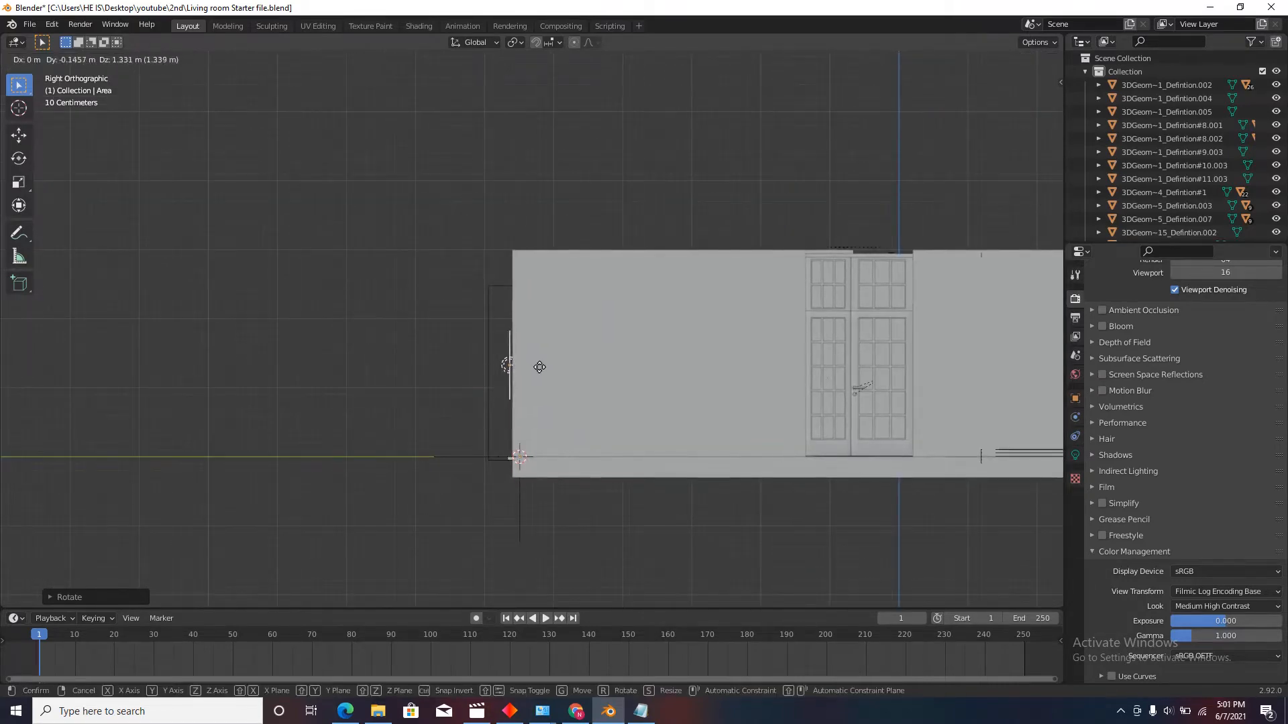
left_click(539, 361)
Step: Scale the area light along global X to span all three panes and along global Z to roughly the window's height
middle_click_drag(538, 392, 637, 428)
left_click(1014, 107)
scroll(594, 369, "up", 3)
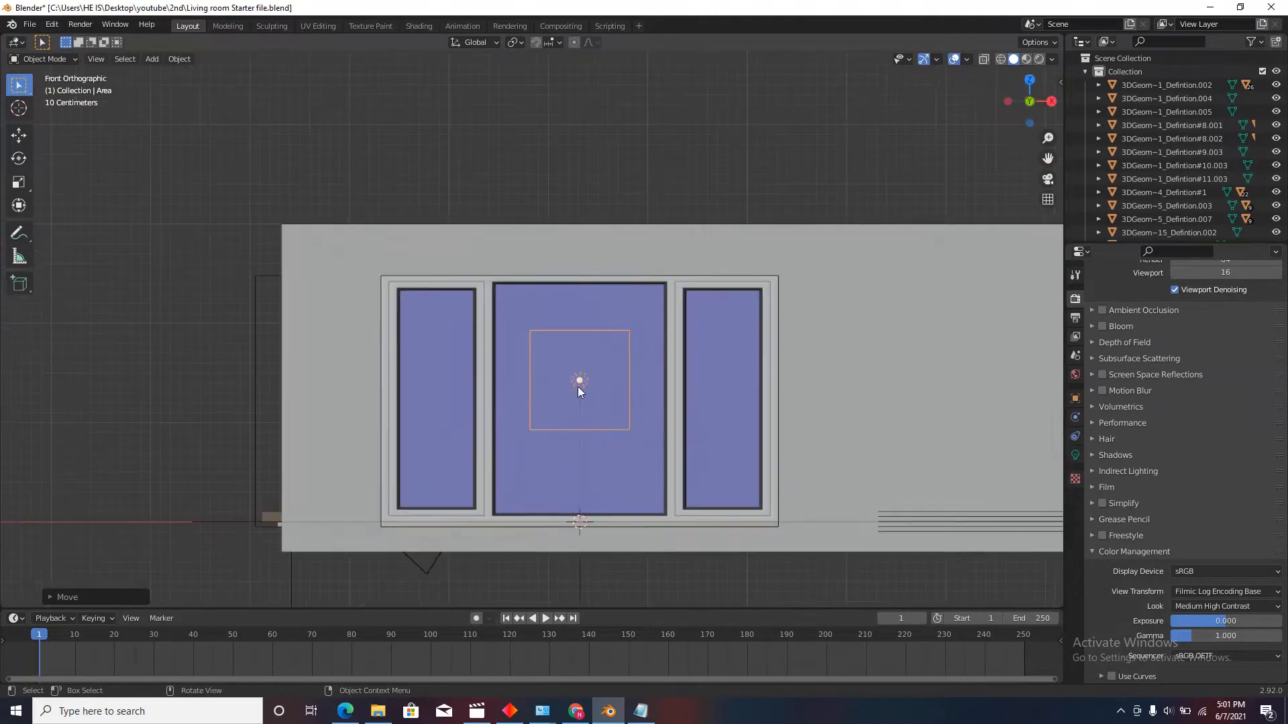
scroll(578, 386, "down", 2)
key("s")
key("x")
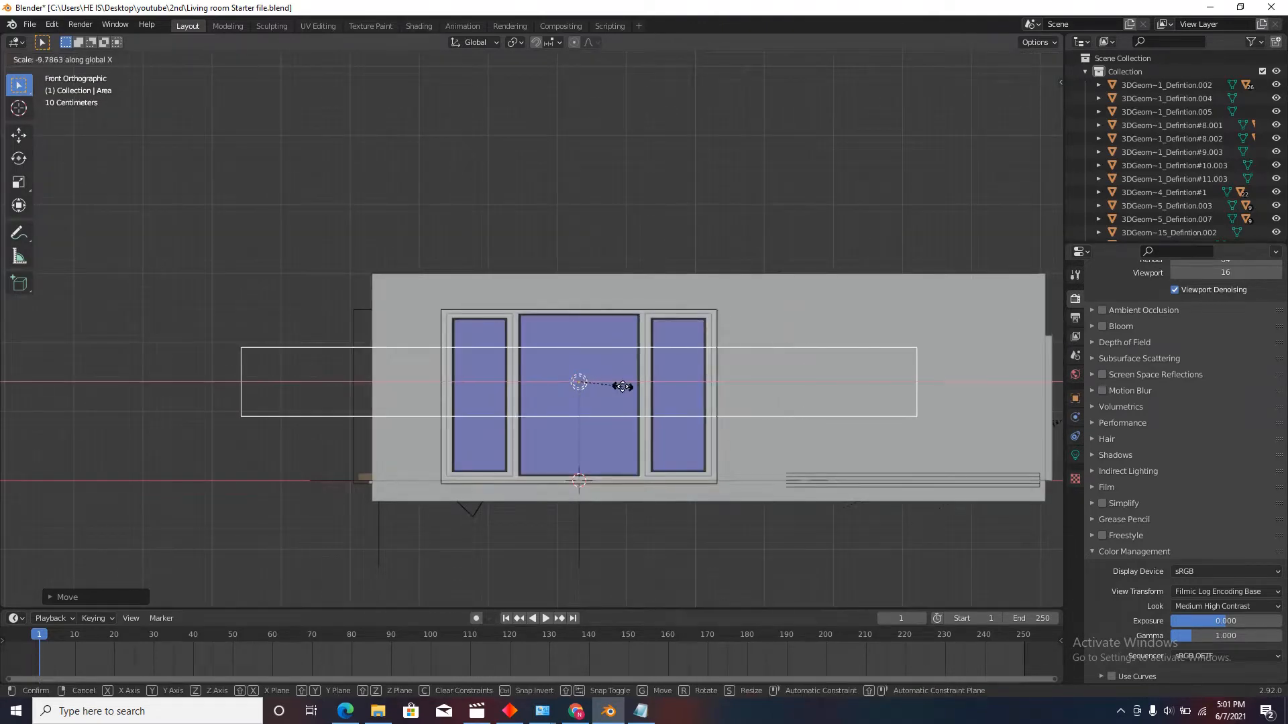
left_click(589, 380)
key("s")
key("z")
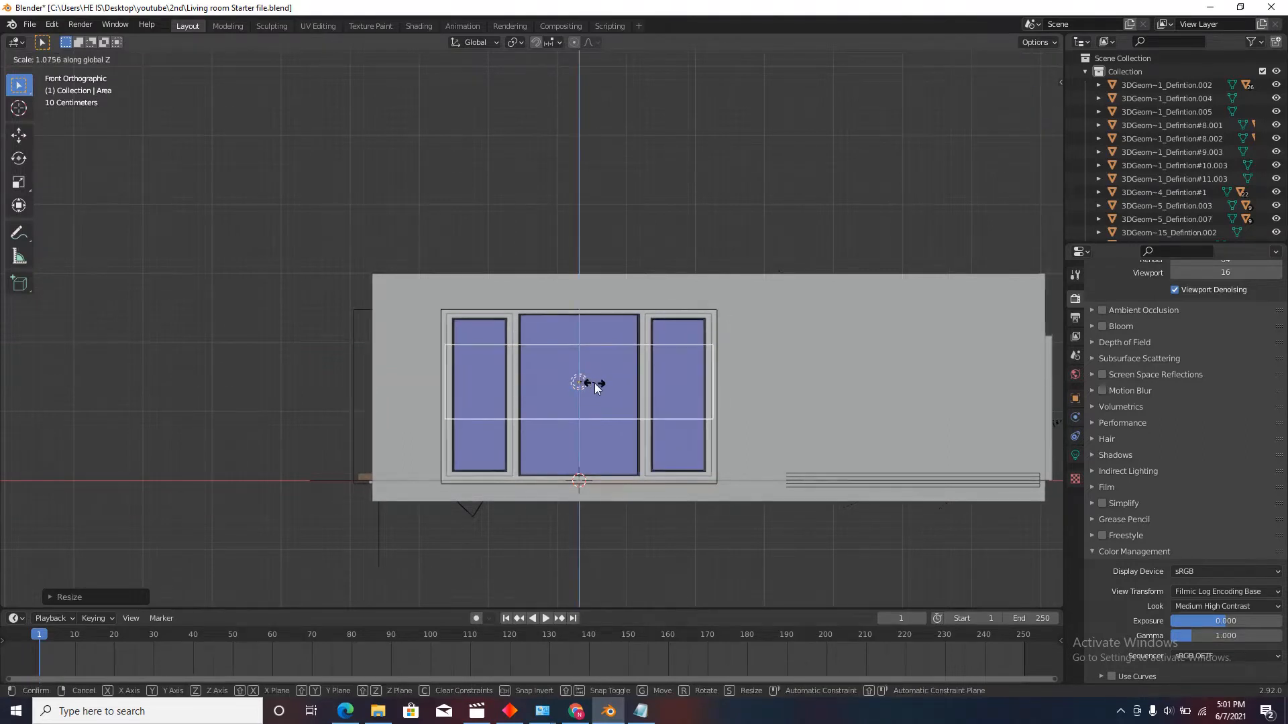
left_click(708, 533)
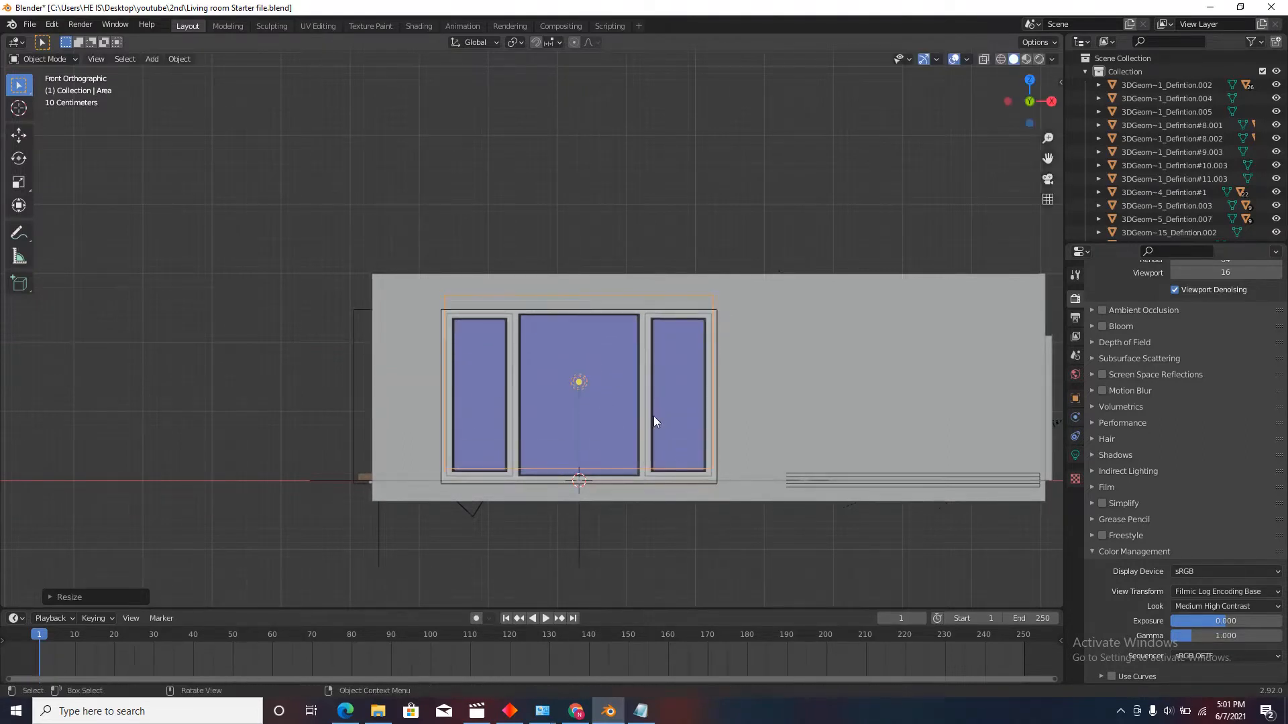
Step: Lower the area light about 0.18 m along global Z and refine its Z scale to match the window frame
key("g")
key("z")
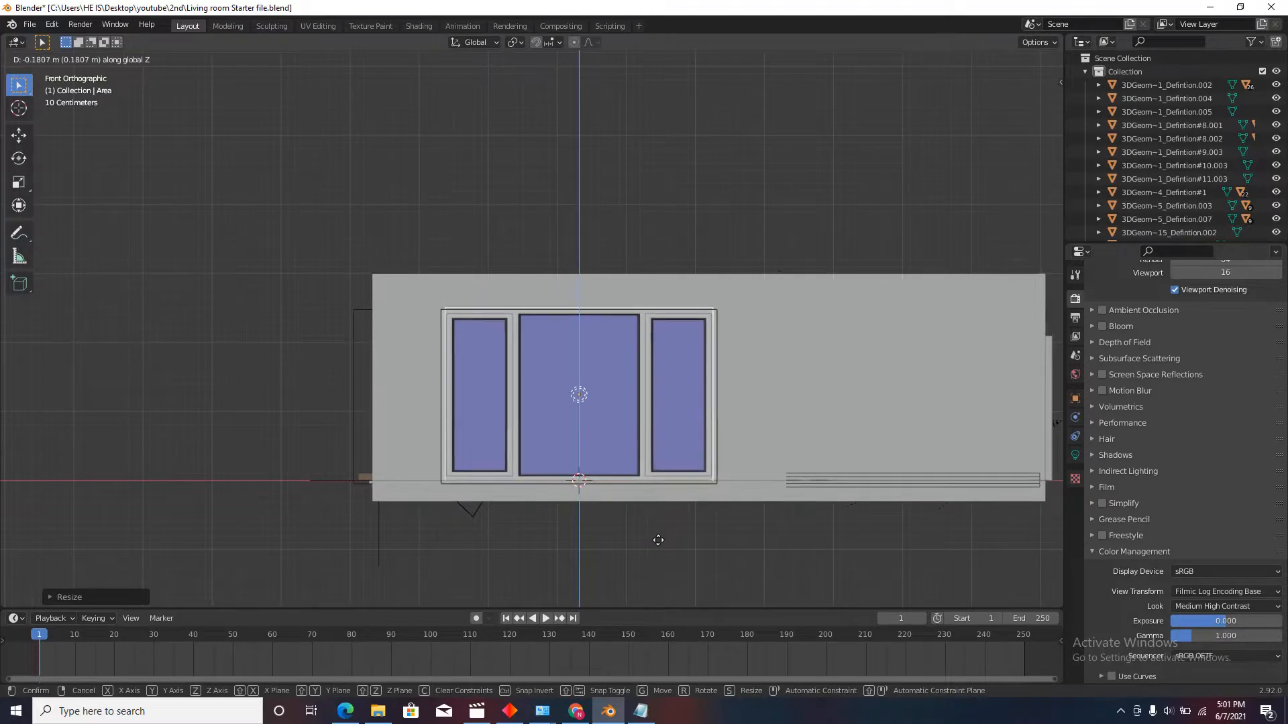
left_click(658, 532)
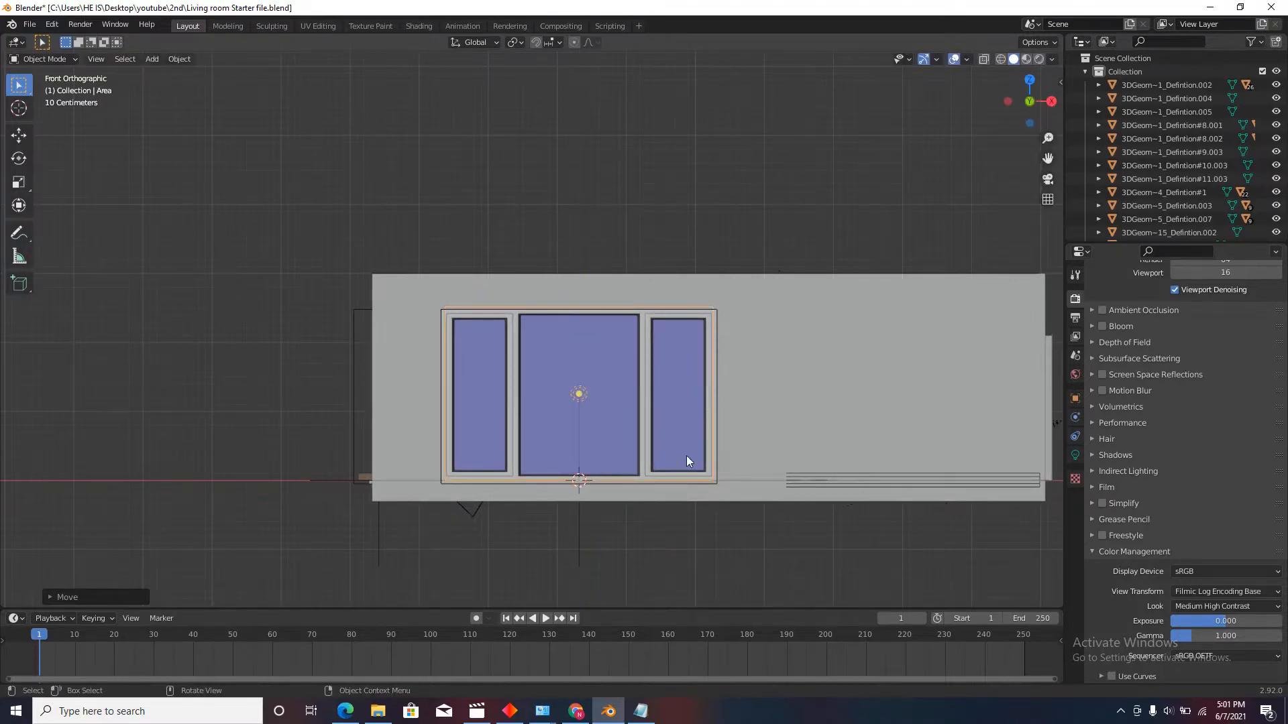
key("s")
key("z")
left_click(645, 429)
Step: Examine the area light's fit and its distance from the wall at the large window from the side and in perspective
middle_click_drag(629, 416, 749, 363)
left_click(1030, 108)
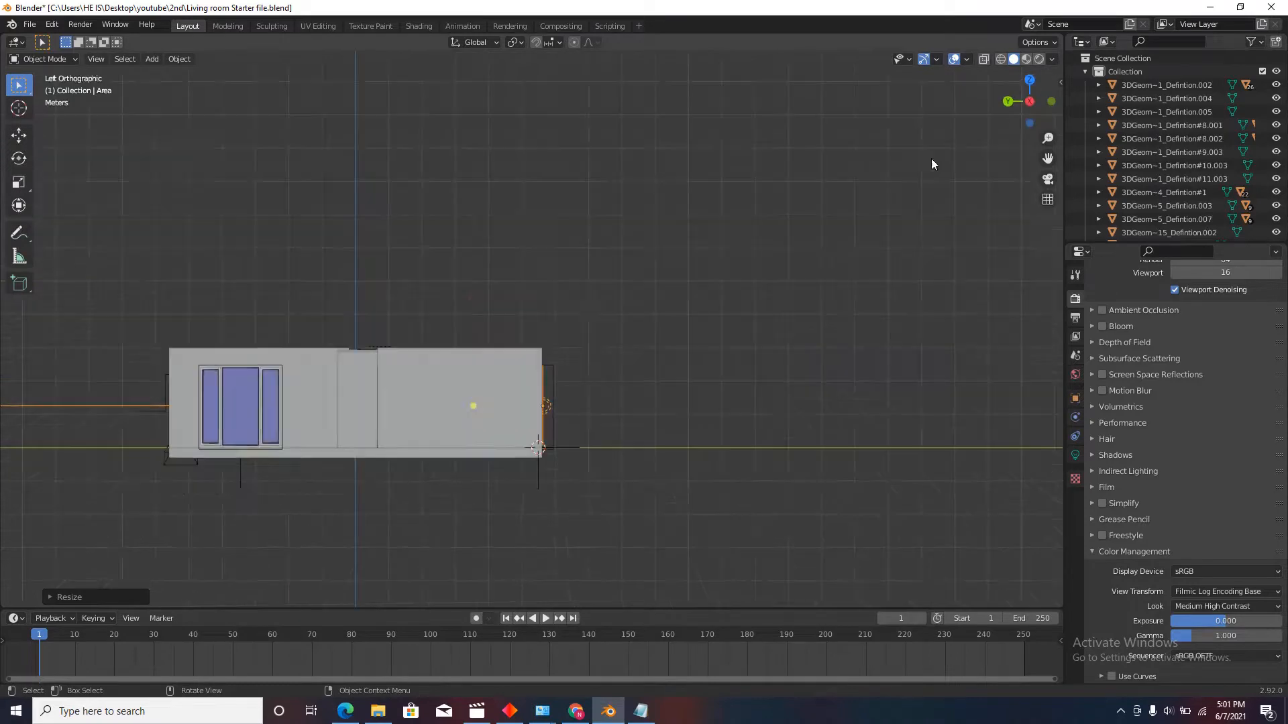
scroll(533, 399, "up", 6)
scroll(550, 299, "down", 4)
scroll(537, 353, "up", 4)
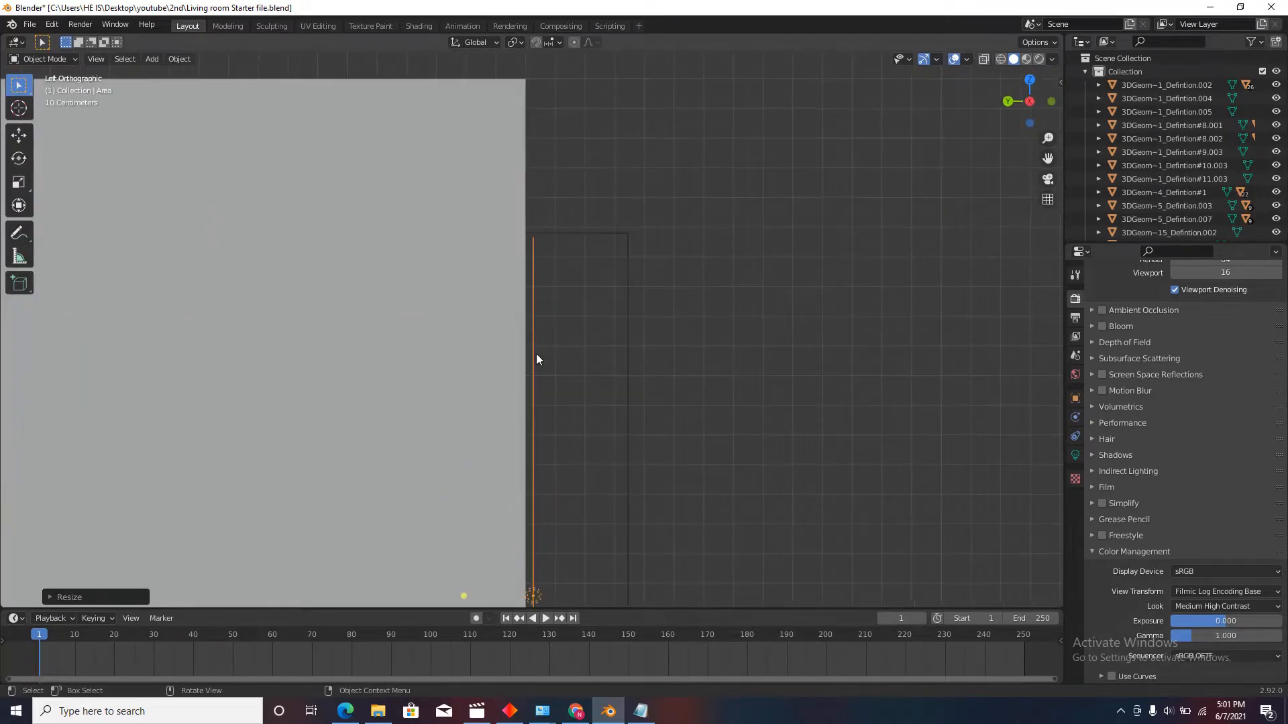
scroll(574, 271, "down", 3)
scroll(578, 267, "down", 1)
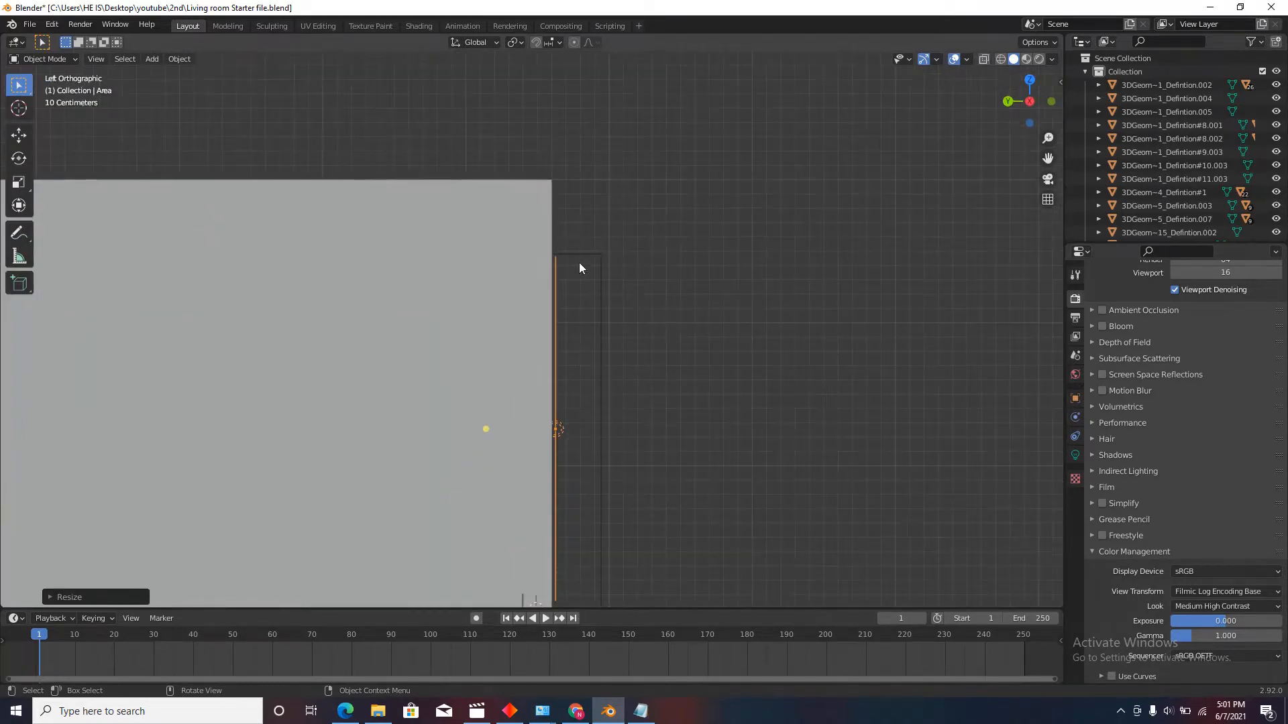
scroll(553, 264, "up", 2)
middle_click_drag(564, 264, 452, 280)
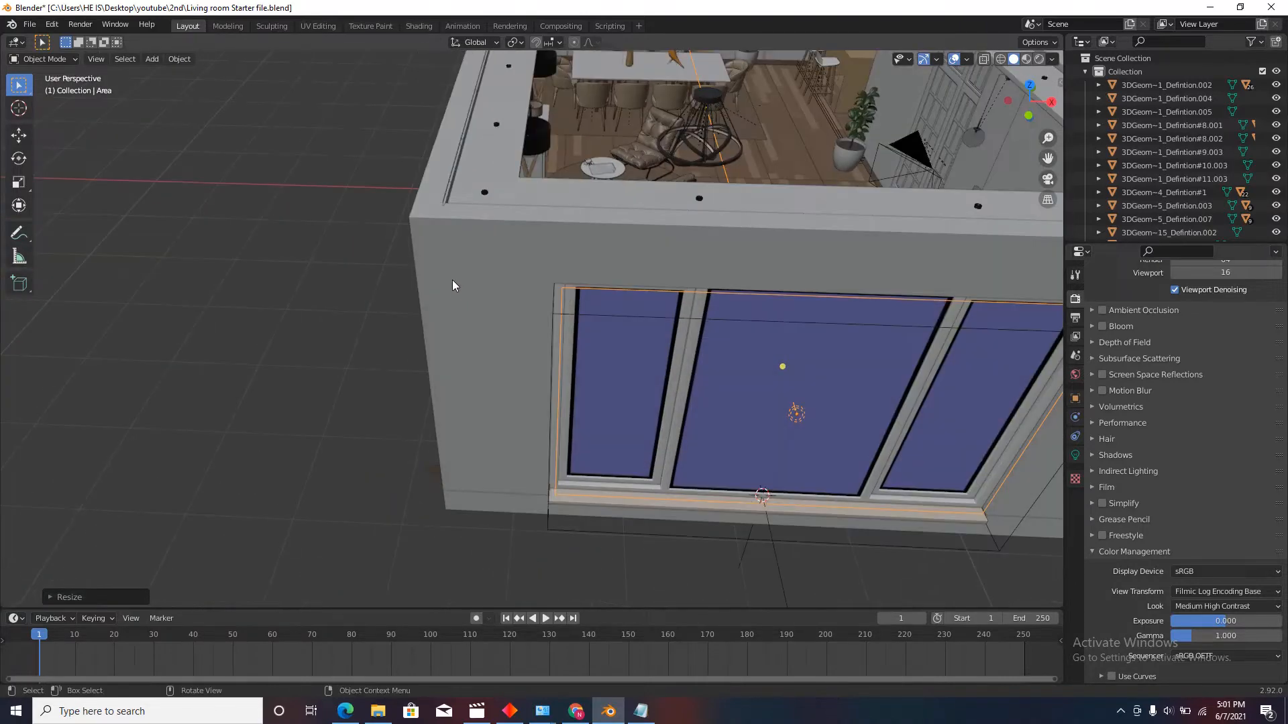
scroll(452, 279, "down", 5)
middle_click_drag(681, 381, 457, 325)
scroll(526, 308, "up", 1)
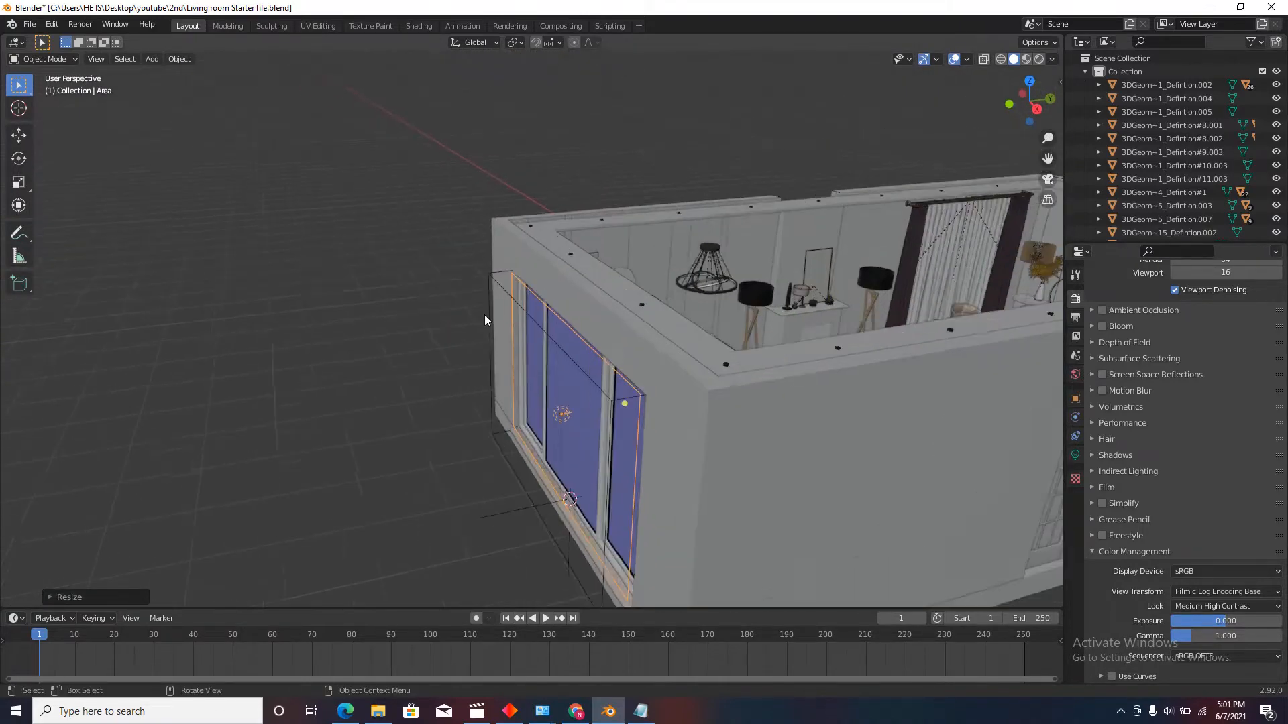
scroll(456, 320, "down", 3)
scroll(535, 360, "down", 2)
middle_click_drag(535, 360, 901, 159)
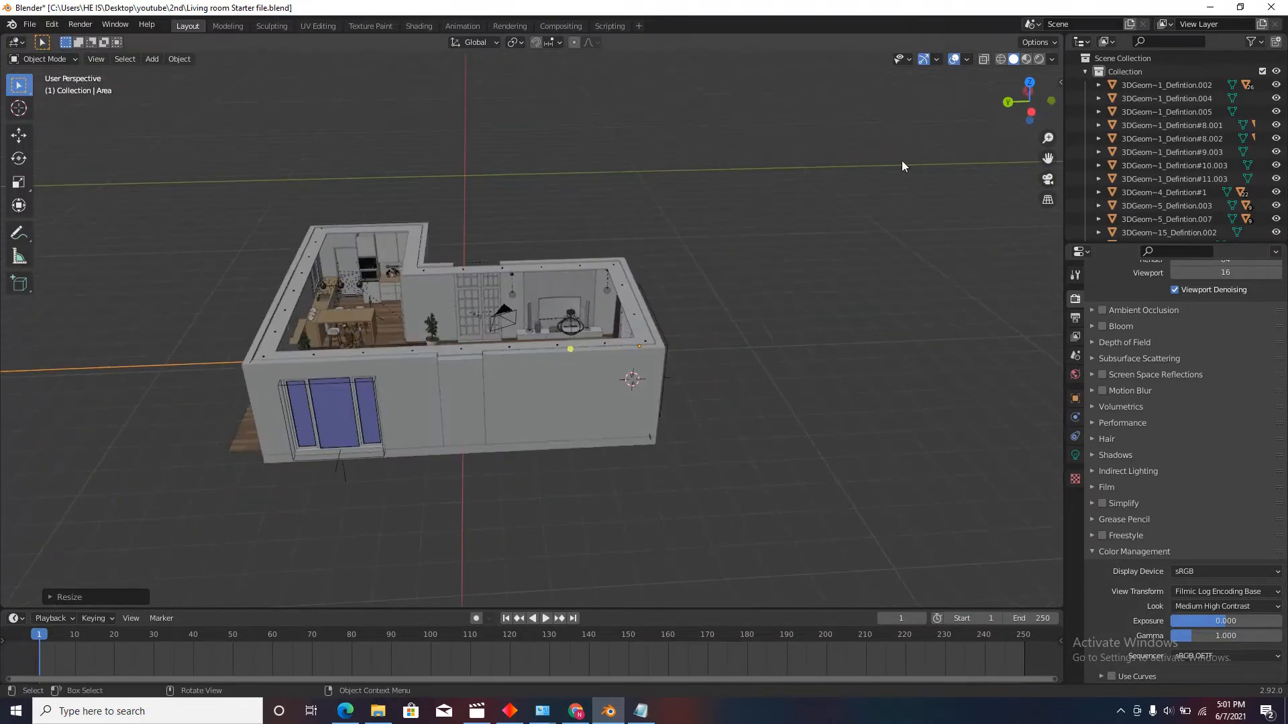
Step: Duplicate the area light to outside the dining area's wall and rotate the copy 90° and a further 180° about global Z
left_click(1030, 81)
scroll(594, 290, "down", 2)
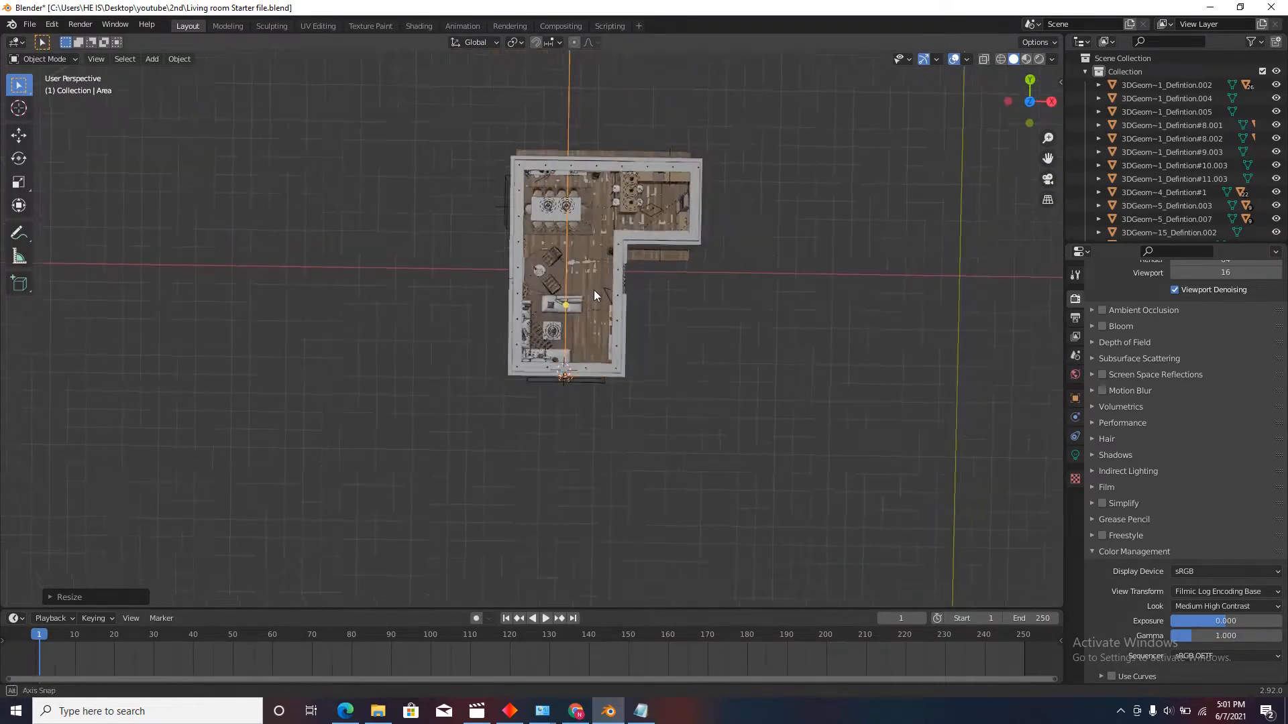
middle_click_drag(594, 290, 353, 301)
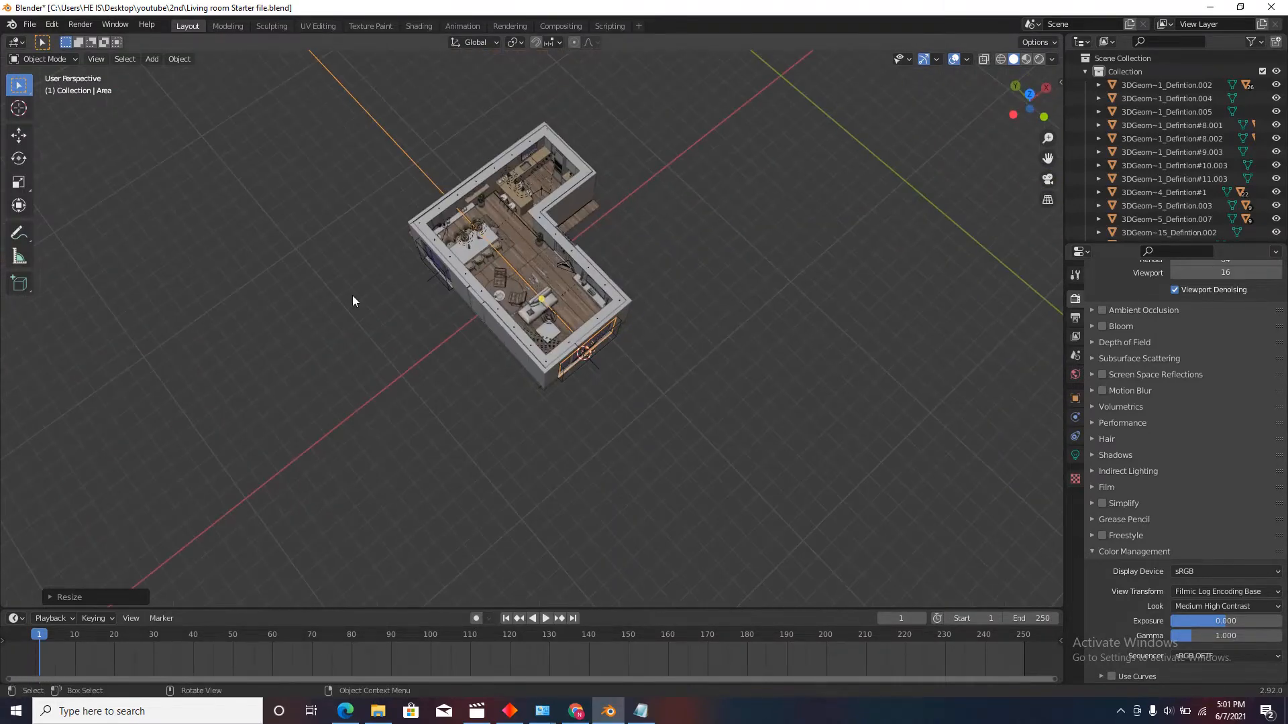
left_click(1029, 95)
key("shift+d")
left_click(484, 145)
scroll(484, 145, "up", 5)
type("rz90")
key("Return")
type("rz180")
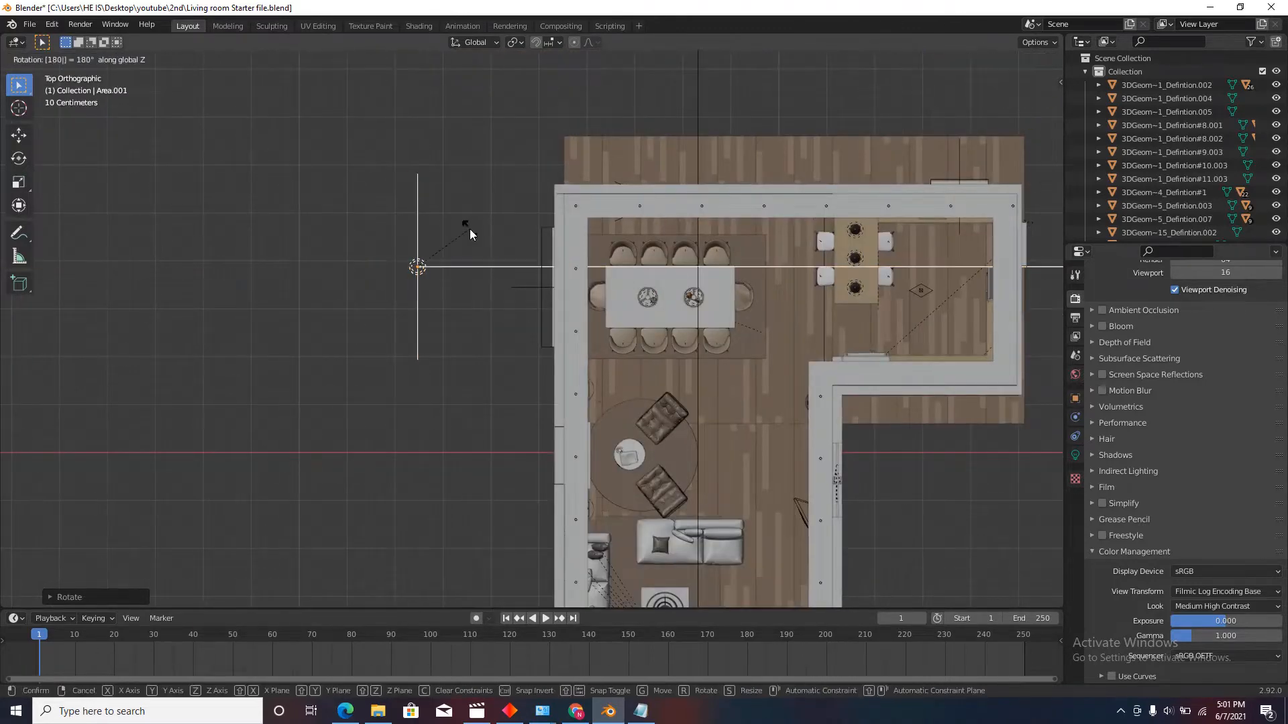
key("Return")
Step: Move the duplicated light against the dining area's three-pane window and scale it along global Y towards the window's width
key("g")
left_click(625, 242)
middle_click_drag(625, 242, 832, 158)
left_click(1023, 109)
scroll(617, 456, "up", 4)
key("s")
key("y")
left_click(574, 445)
Step: Shift the dining window's area light along global Y and rescale it on that axis to fit the frame
key("g")
key("y")
left_click(562, 446)
key("s")
key("y")
left_click(526, 403)
Step: Duplicate the dining window's area light towards the kitchen and rotate the copy -90° about global Z
scroll(526, 404, "down", 5)
middle_click_drag(526, 404, 638, 472)
left_click(1029, 90)
key("shift+d")
left_click(952, 316)
key("r")
key("z")
key("minus")
key("9")
key("0")
key("Return")
Step: Move the new area light outside the kitchen's two-pane window and raise it along global Z to the window's centre
key("g")
left_click(649, 358)
key("g")
left_click(594, 406)
middle_click_drag(594, 405, 287, 330)
left_click(1035, 119)
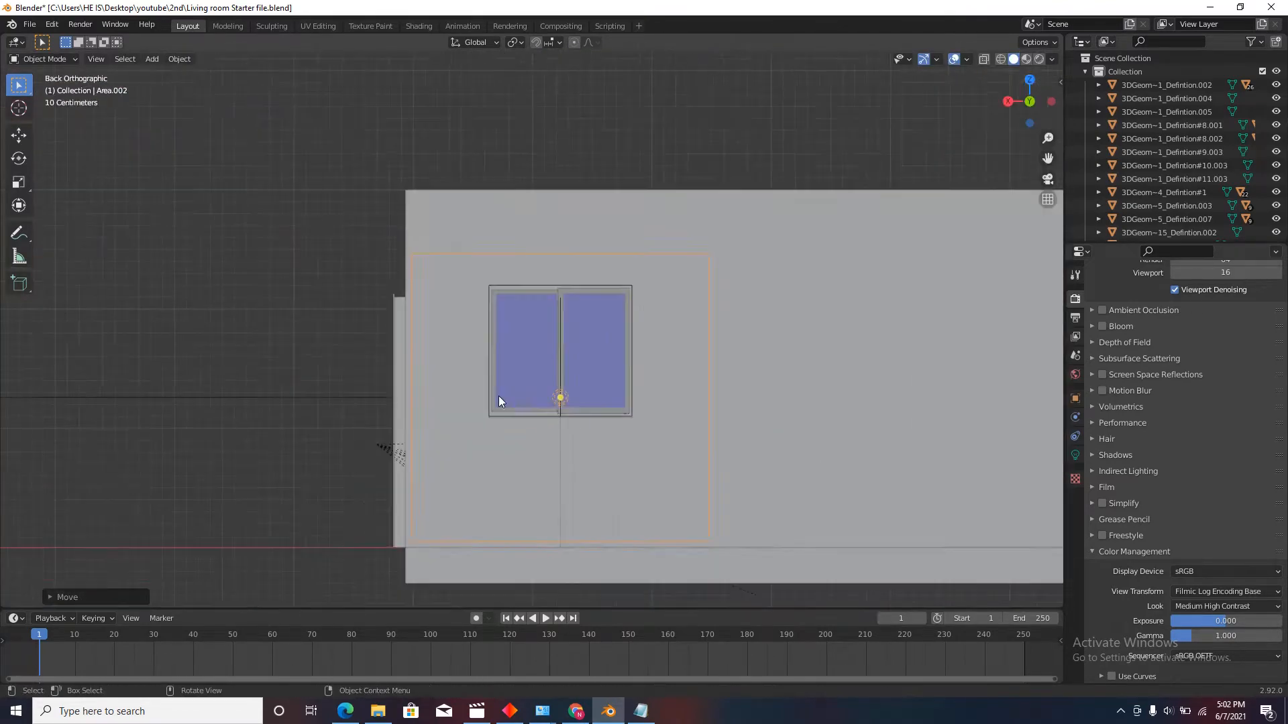
key("g")
key("z")
left_click(500, 352)
Step: Scale the kitchen area light along global Z and X to match the two-pane window
key("s")
key("z")
left_click(614, 397)
key("s")
key("x")
left_click(637, 389)
Step: Examine the placement of the area lights at the three windows from outside the building, with nothing selected
middle_click_drag(638, 388, 409, 417)
scroll(570, 460, "up", 6)
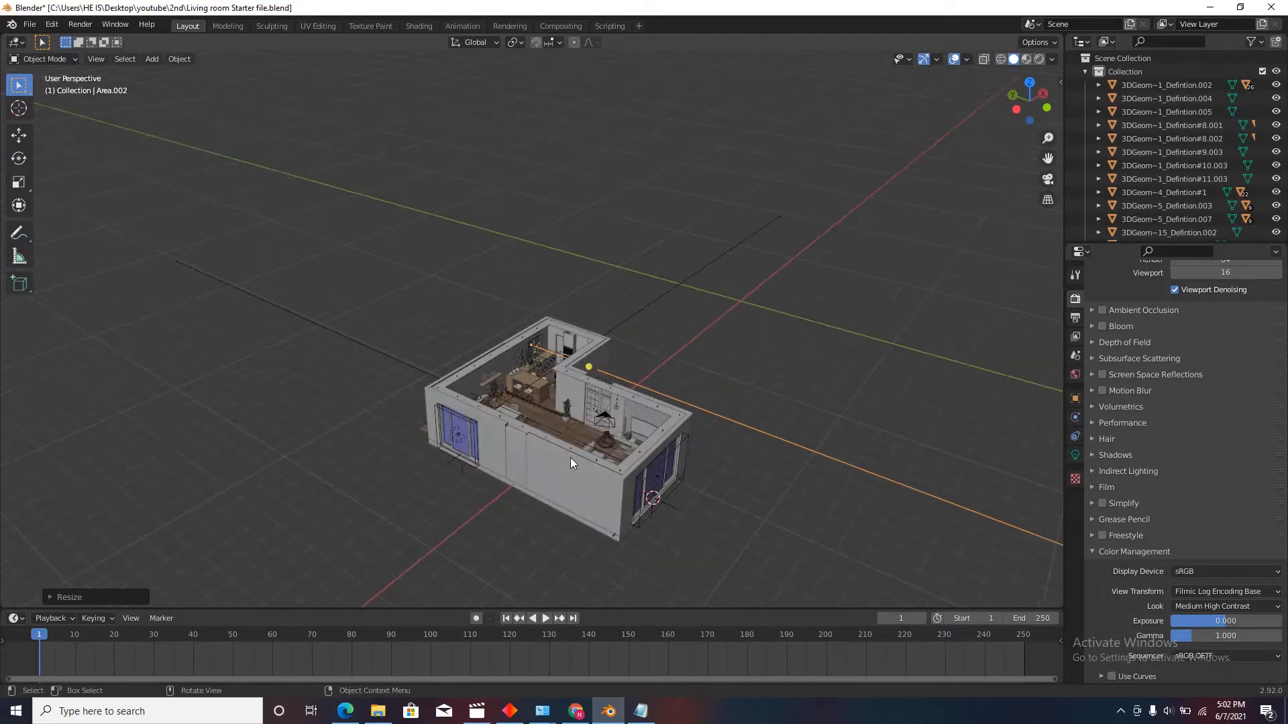
scroll(440, 398, "down", 4)
scroll(443, 399, "up", 2)
middle_click_drag(497, 382, 467, 387)
scroll(467, 382, "up", 1)
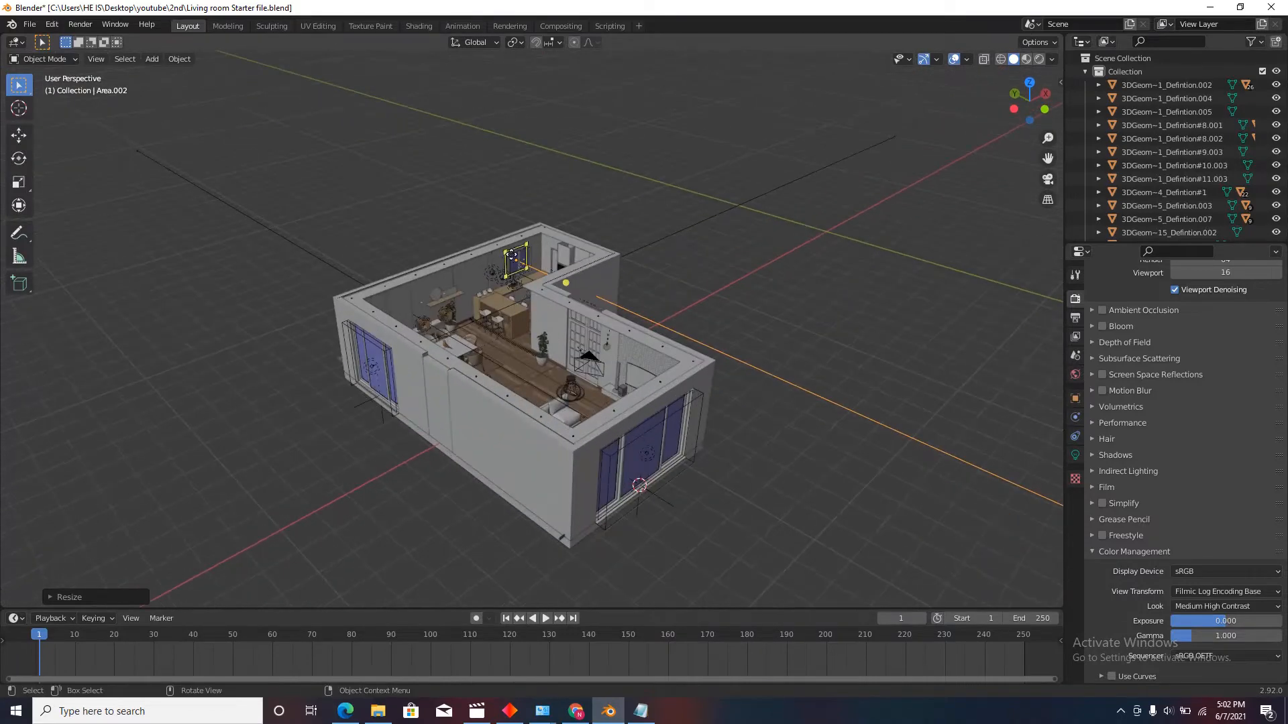
scroll(481, 295, "down", 3)
scroll(637, 325, "up", 2)
left_click(629, 448)
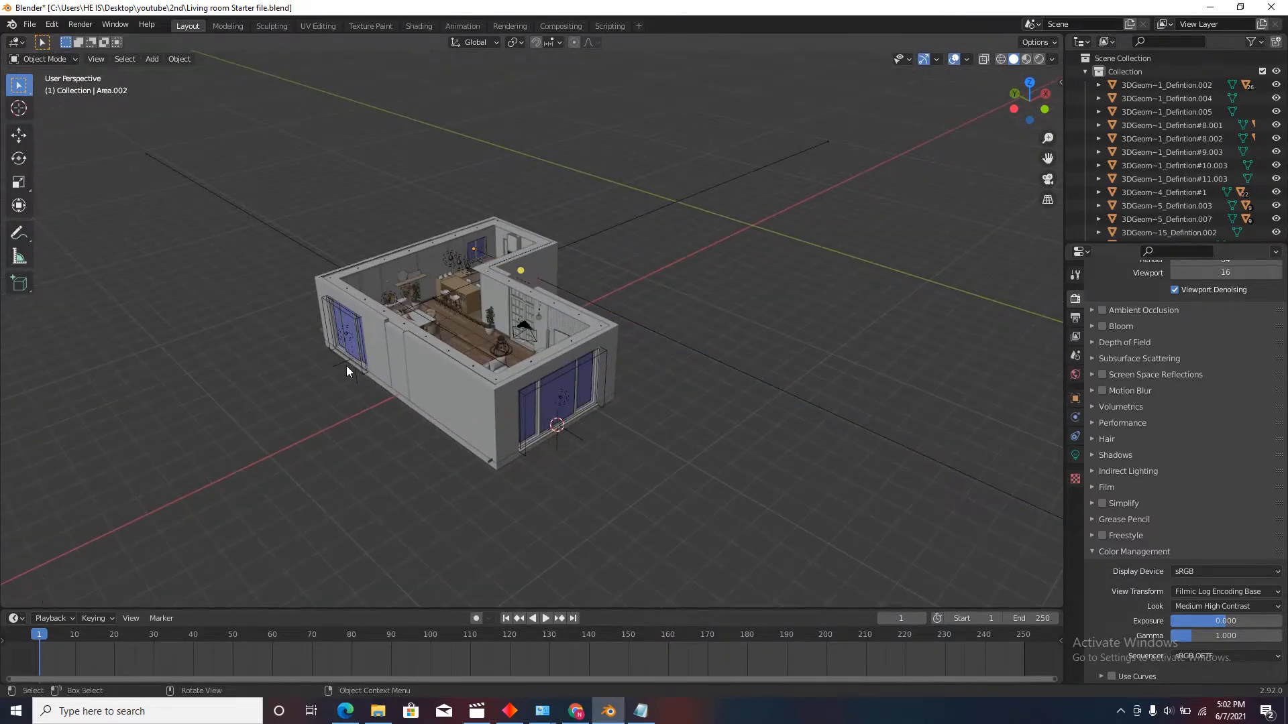
scroll(517, 469, "up", 2)
left_click(153, 59)
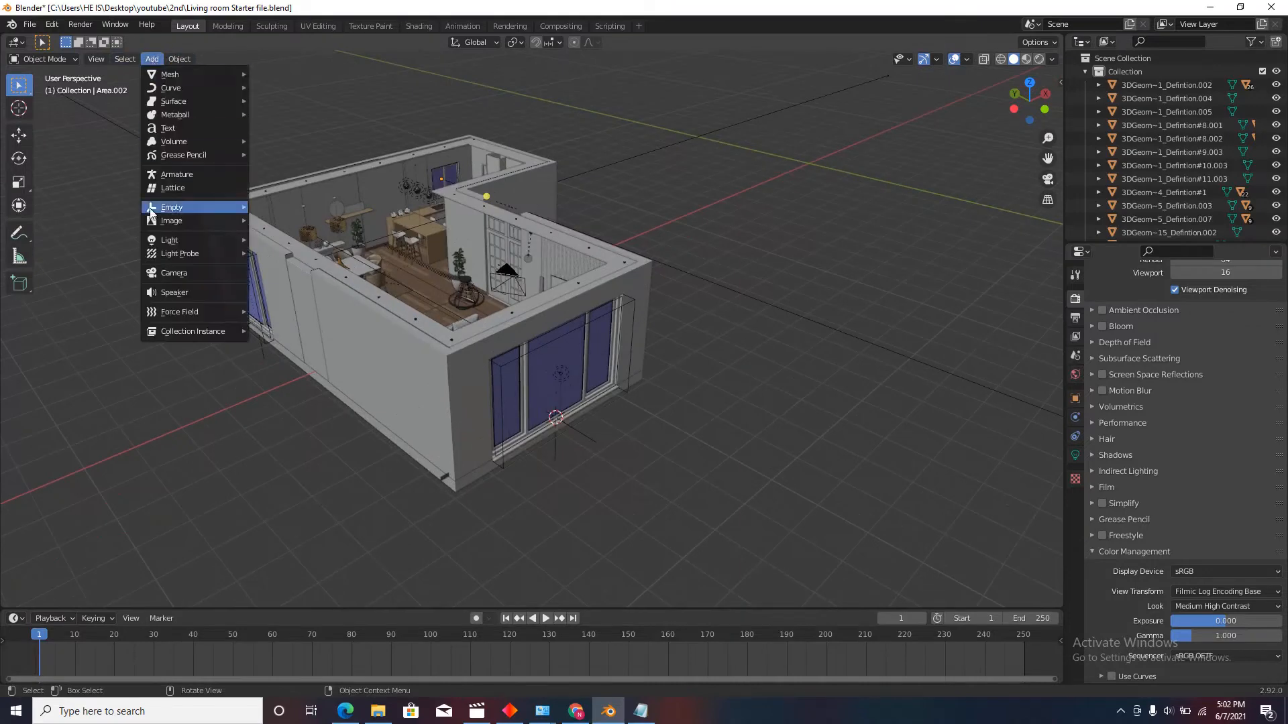
mouse_move(201, 240)
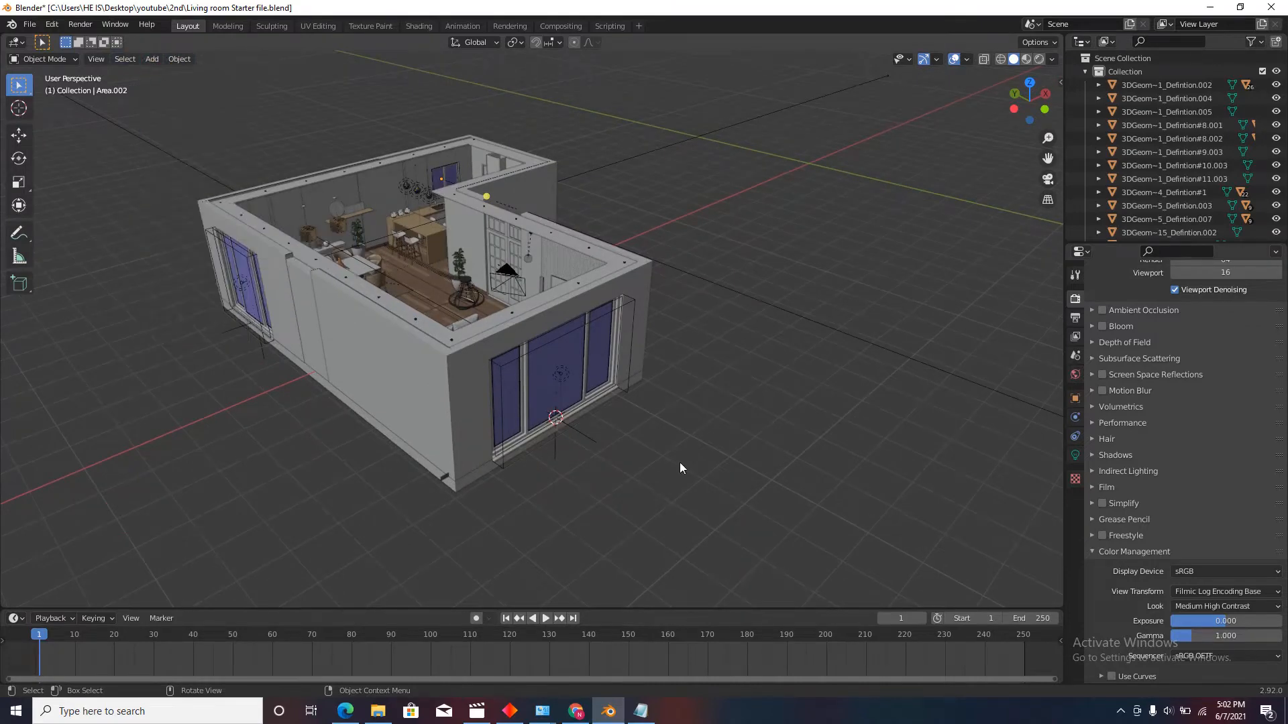
Step: Duplicate the large living room window's area light in place and delete the duplicate
scroll(570, 365, "up", 3)
left_click(564, 380)
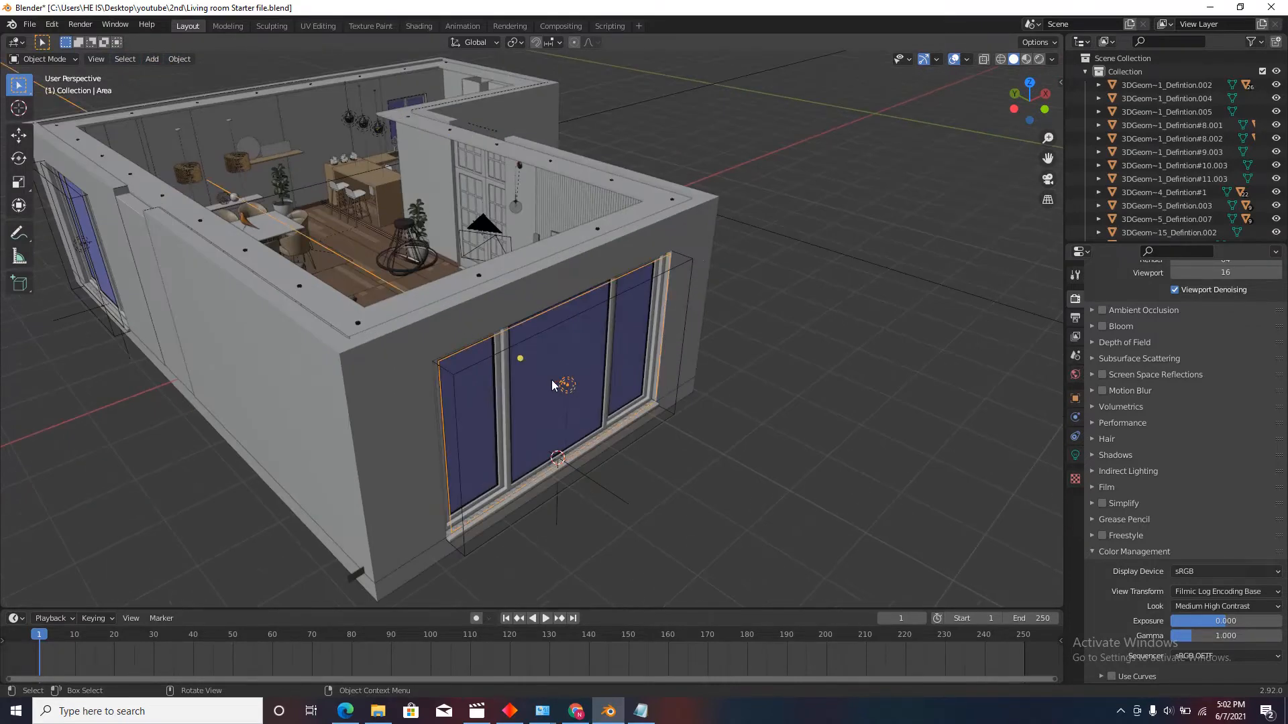
scroll(570, 382, "down", 5)
scroll(576, 382, "up", 2)
key("shift+d")
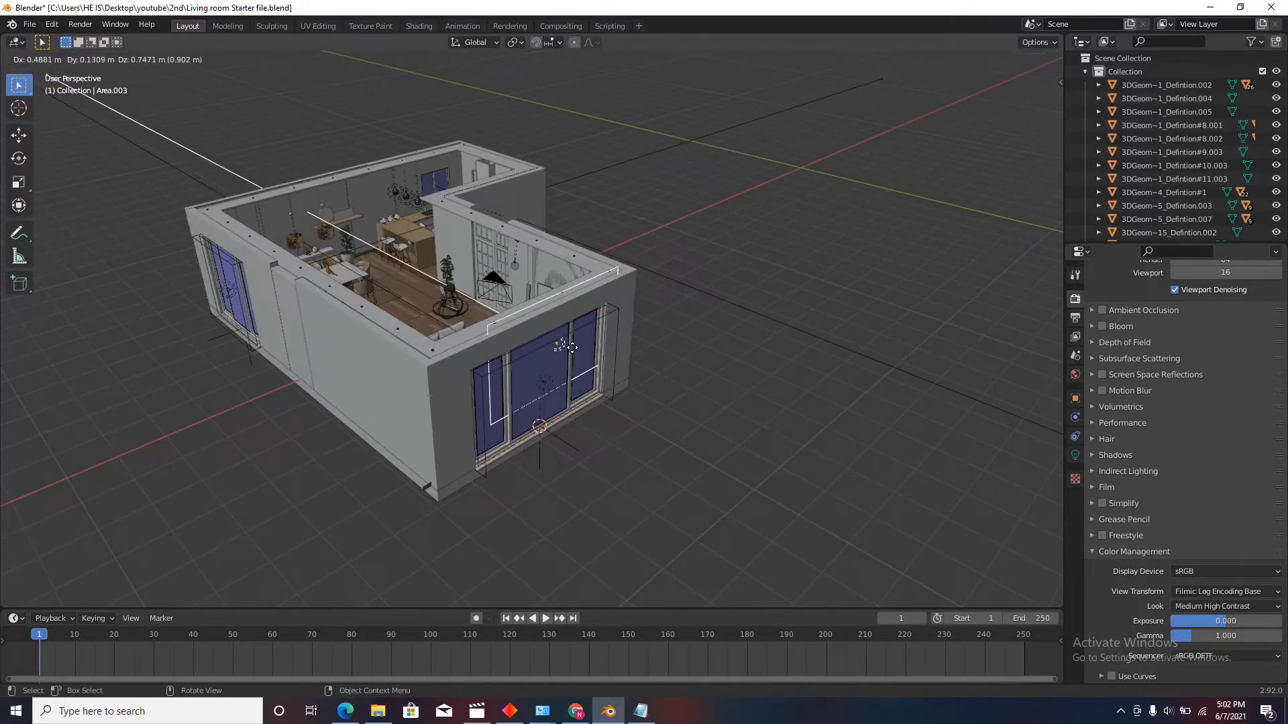
right_click(583, 375)
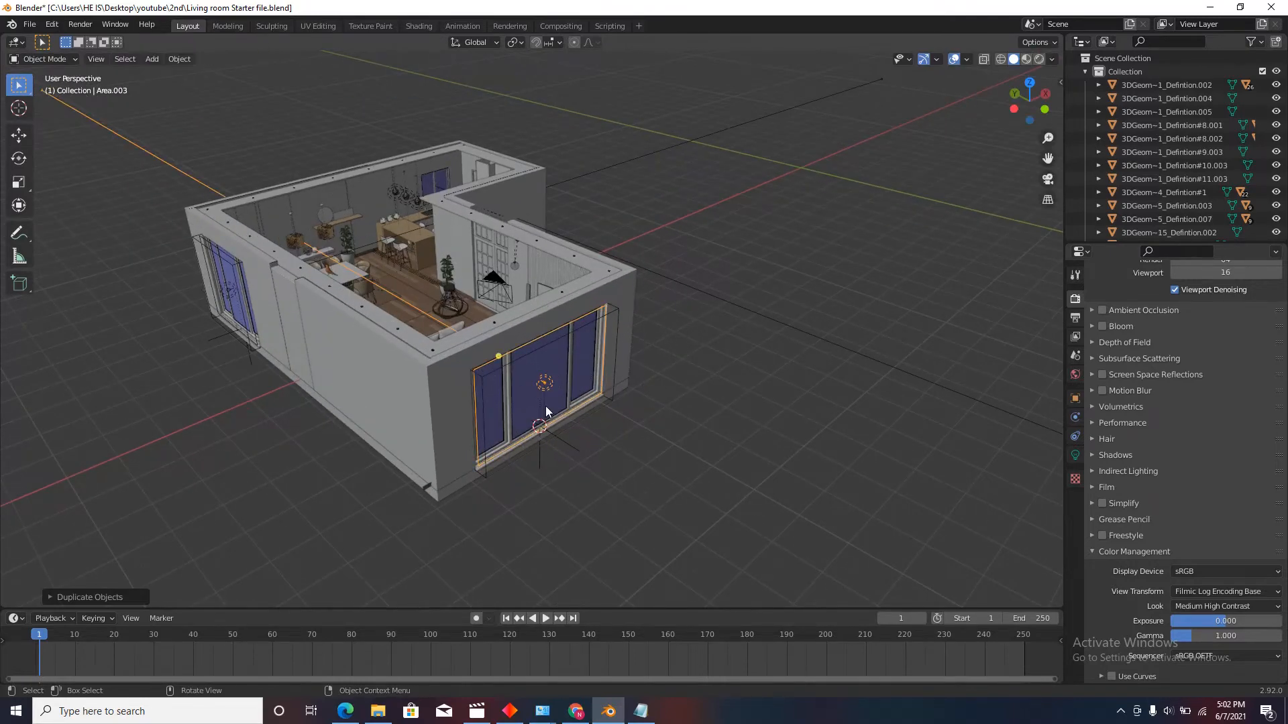
key("Delete")
Step: Select the large window's area light and review its light and shadow settings, toggling contact shadows on and back off
scroll(550, 389, "down", 4)
middle_click_drag(552, 421, 504, 409)
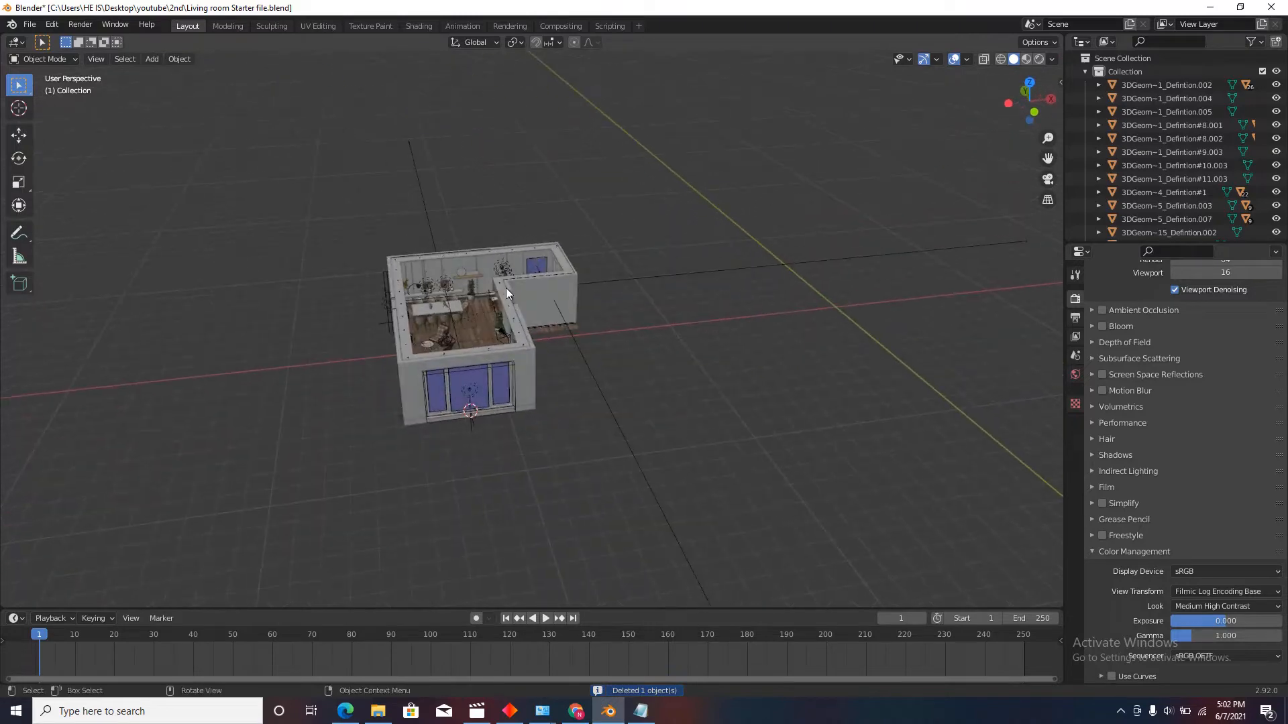
scroll(505, 288, "up", 4)
scroll(470, 245, "down", 3)
scroll(468, 244, "up", 2)
left_click(446, 405)
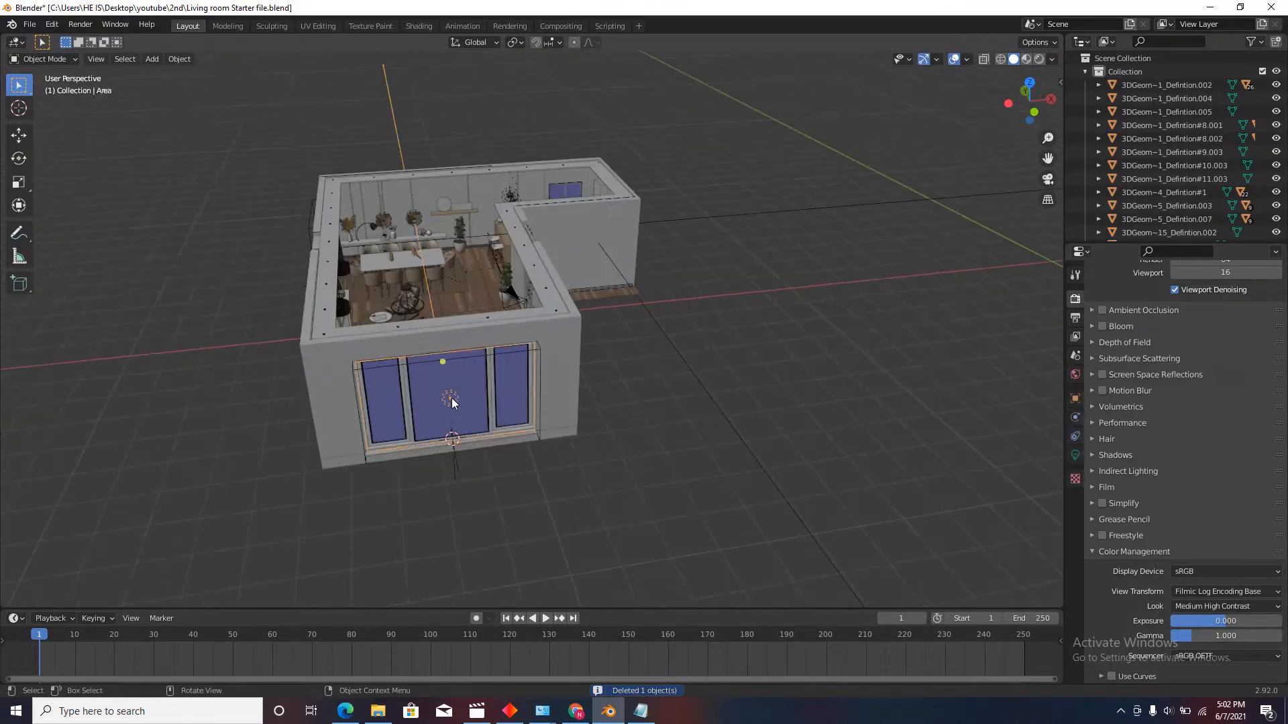
left_click(1076, 456)
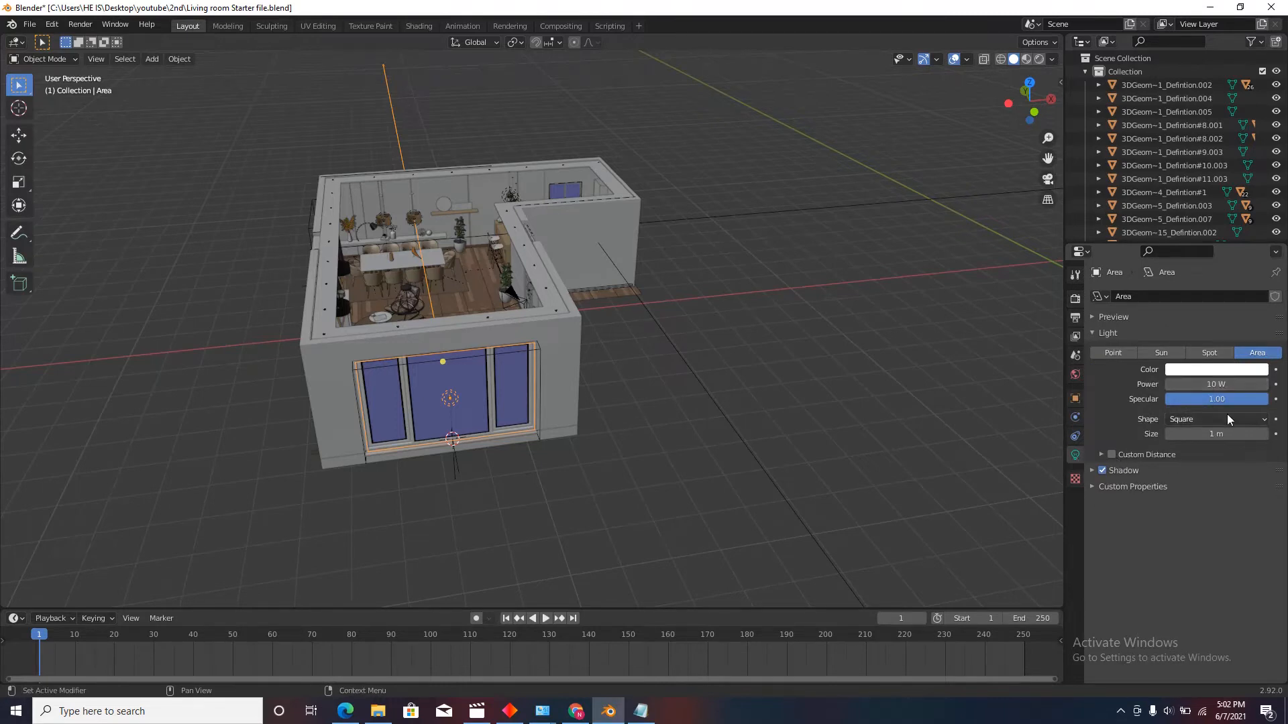
left_click(1092, 471)
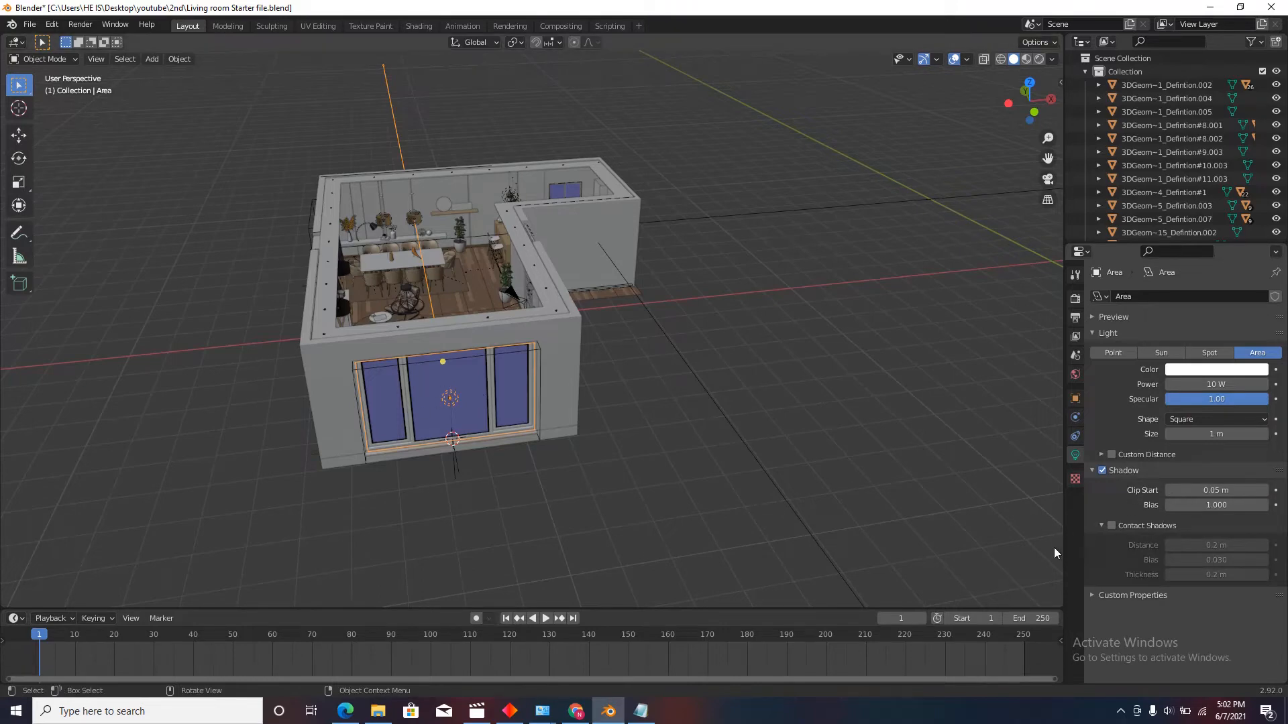
left_click(1111, 526)
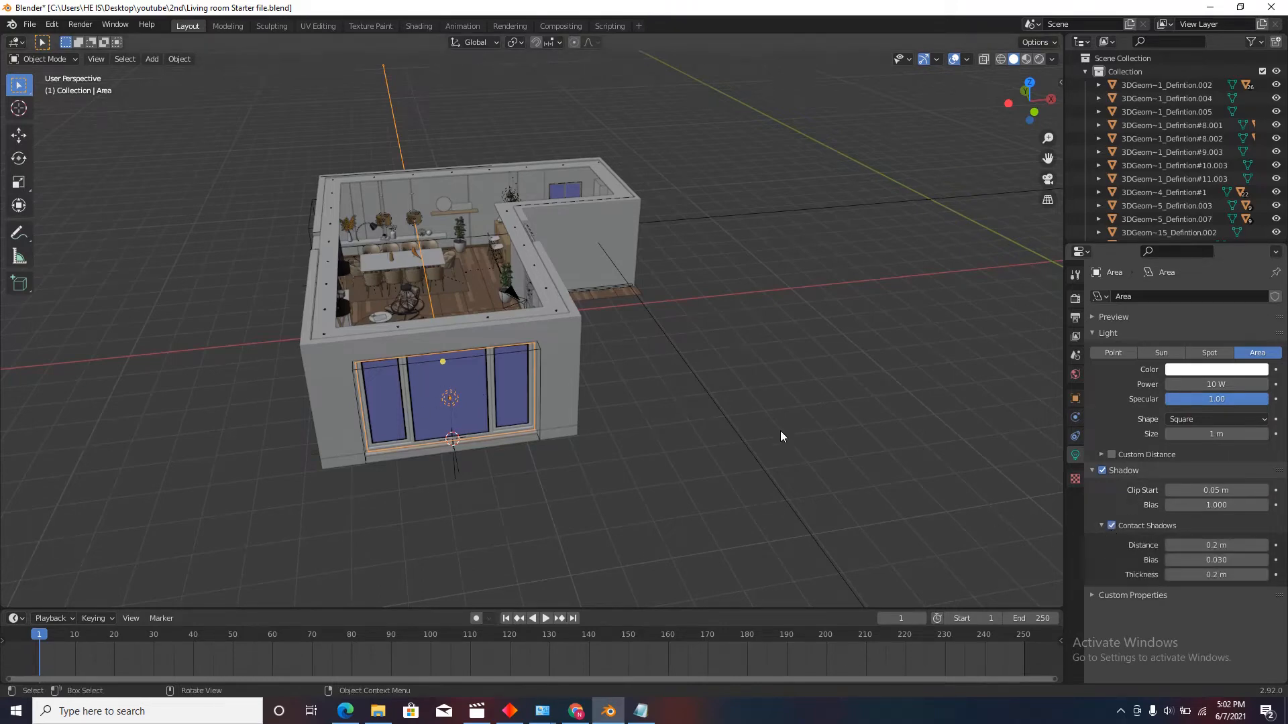
middle_click_drag(796, 457, 647, 446)
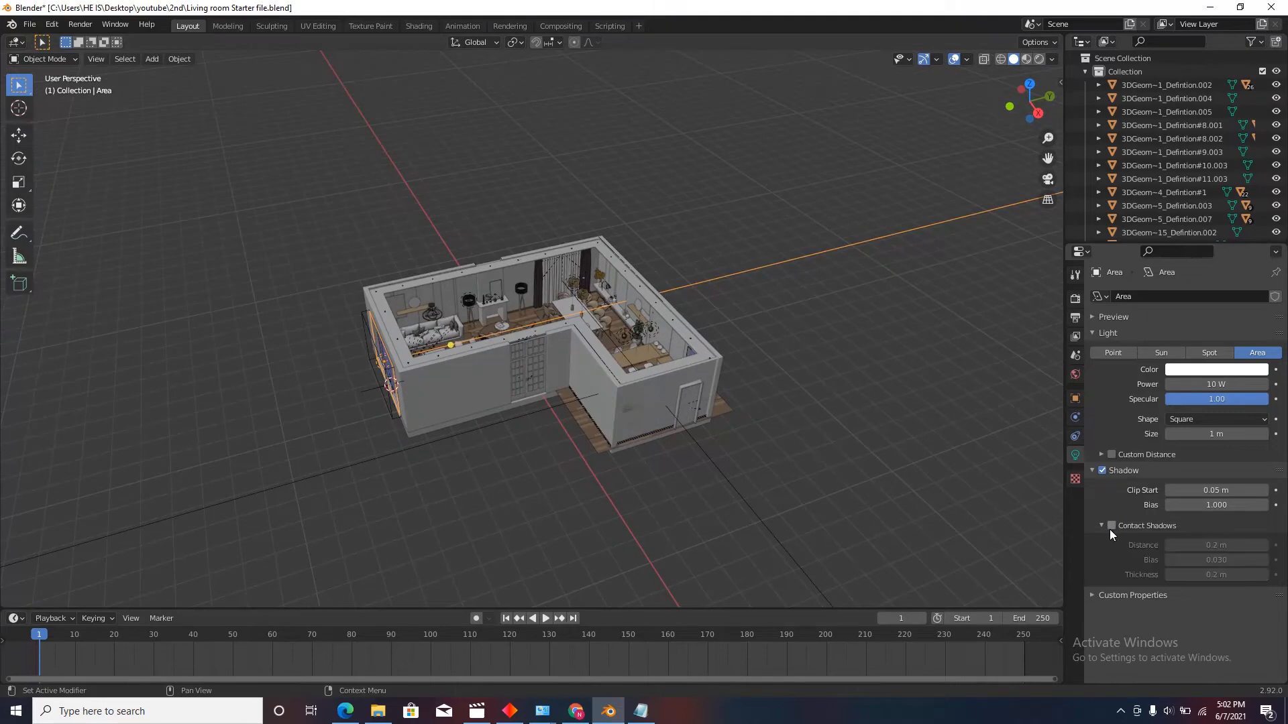
Step: Show the living room interior in rendered viewport shading and examine how the window lights illuminate it
scroll(586, 319, "up", 4)
scroll(485, 399, "down", 2)
middle_click_drag(485, 399, 428, 409)
scroll(462, 329, "up", 1)
scroll(463, 333, "up", 4)
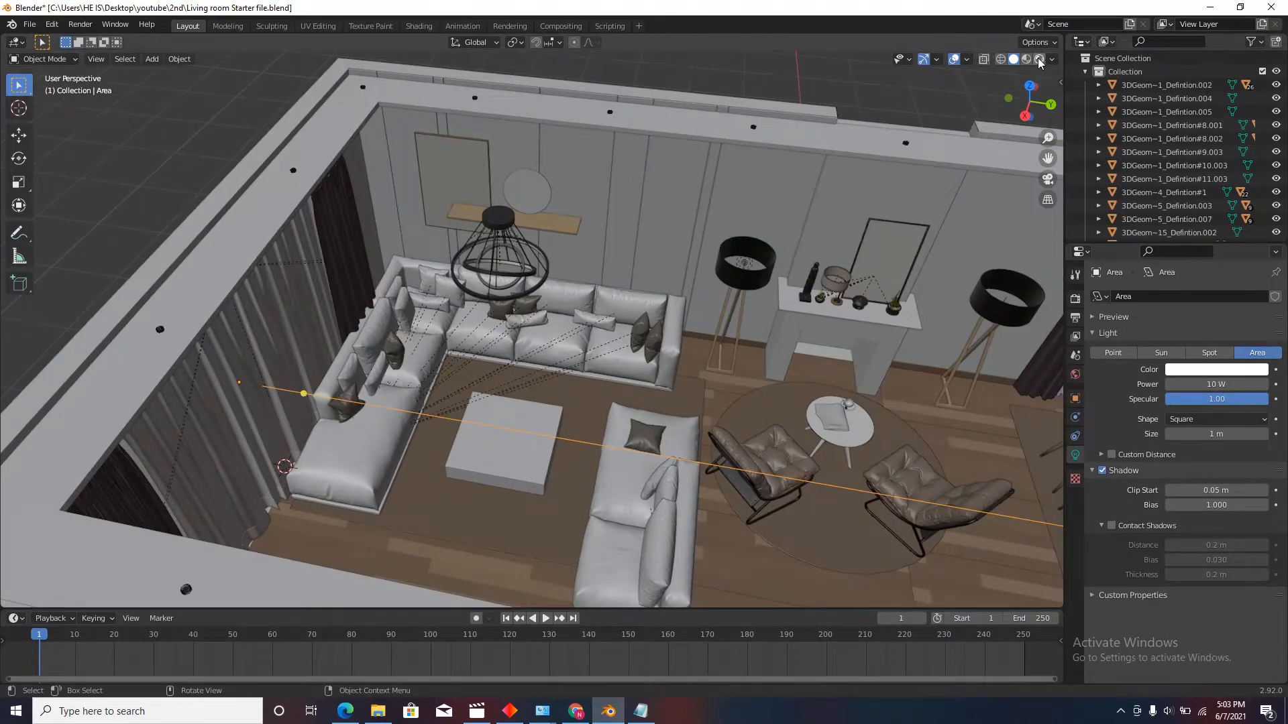
left_click(1039, 60)
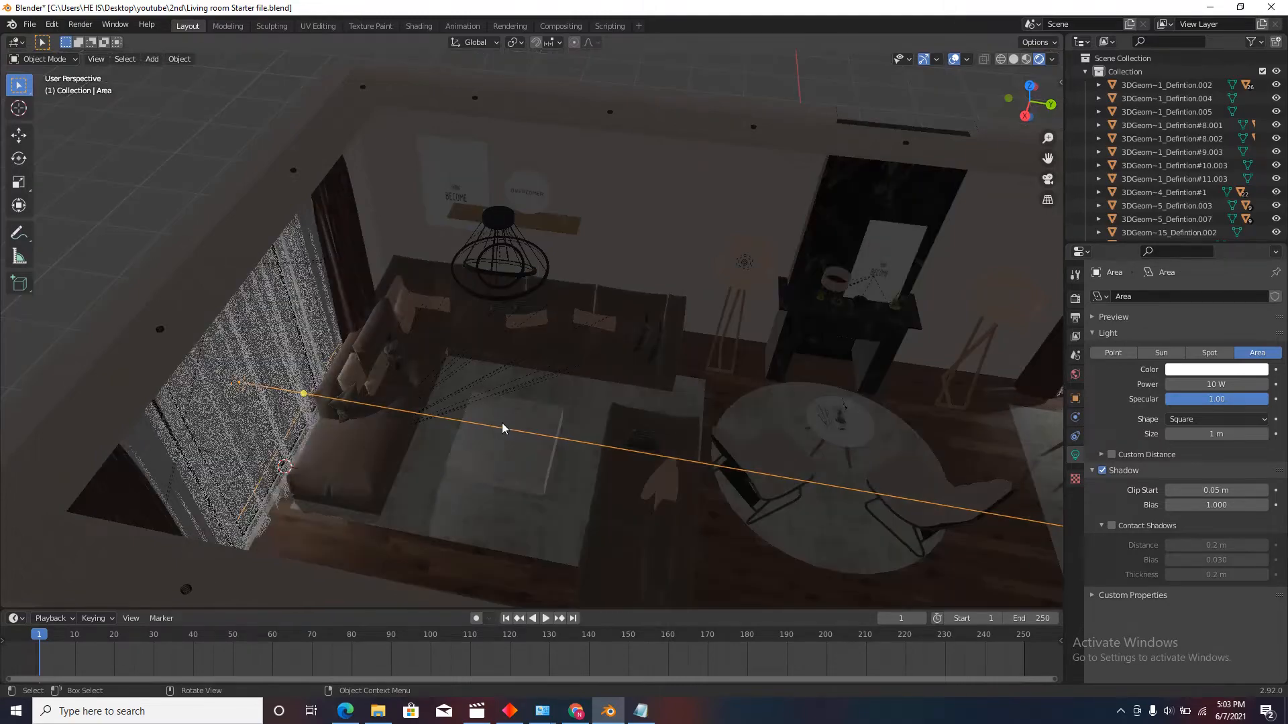
middle_click_drag(489, 428, 419, 403)
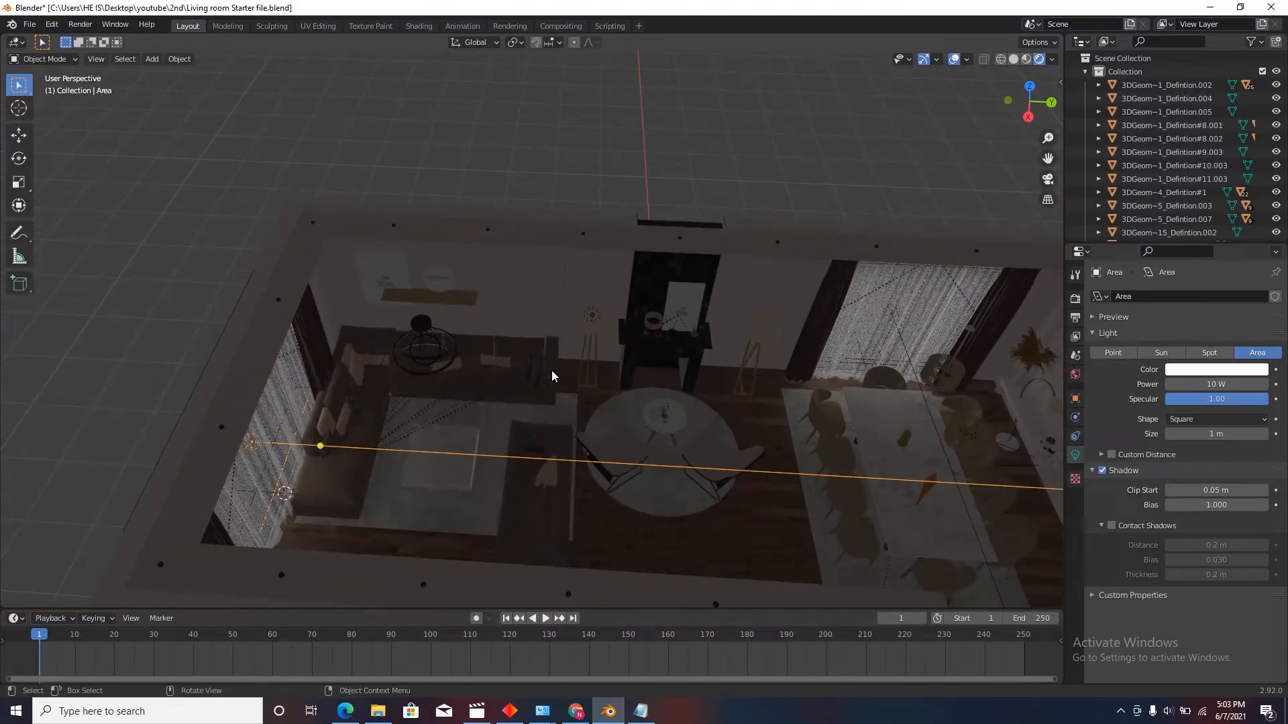
Step: Set the World background strength to 0 so only the area lights illuminate the interior
scroll(604, 381, "up", 3)
scroll(562, 278, "down", 3)
middle_click_drag(530, 385, 568, 372)
scroll(622, 341, "up", 3)
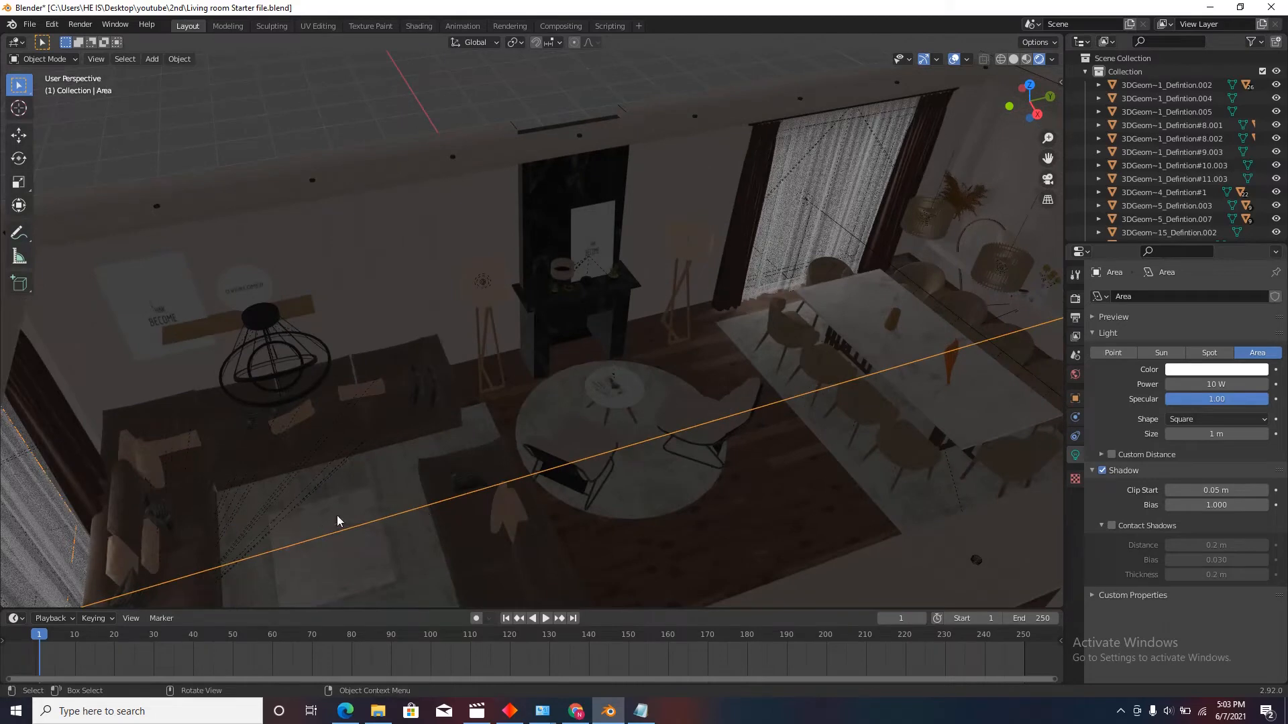
left_click(1075, 374)
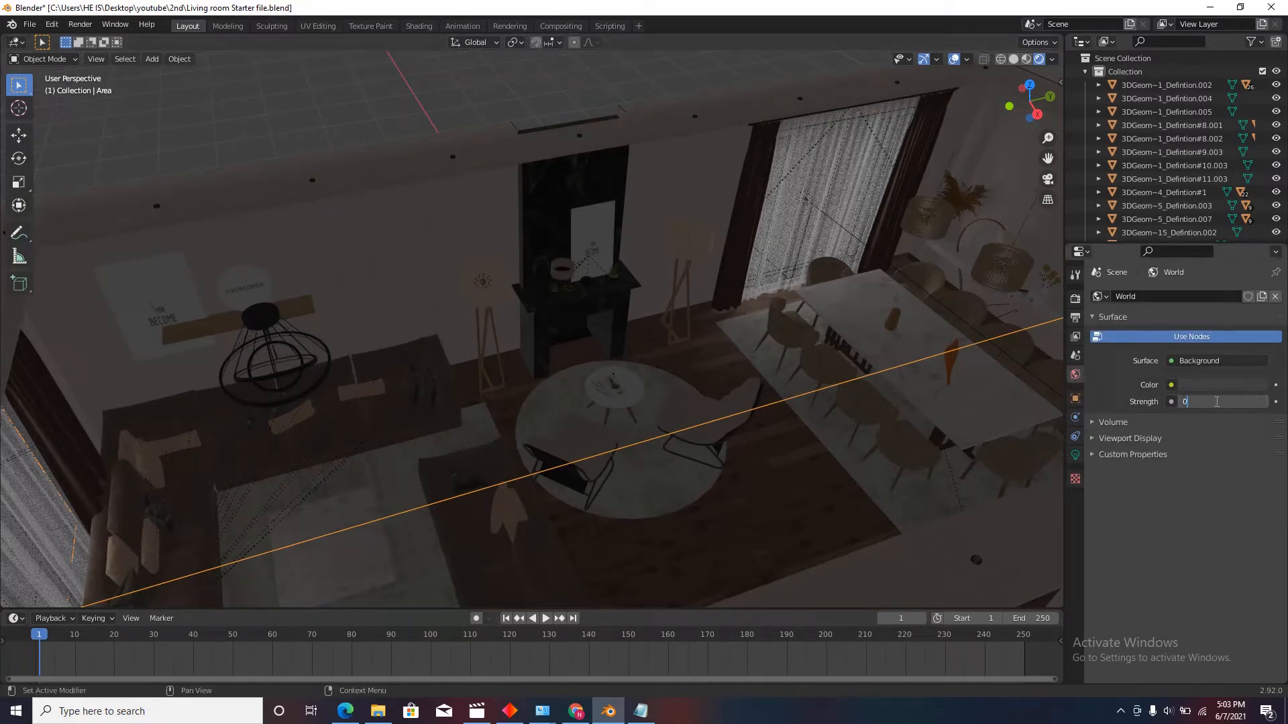
key("Return")
Step: Examine how the large living room window's light and the dining window's light illuminate the darkened interior
scroll(790, 408, "down", 3)
middle_click_drag(790, 408, 708, 416)
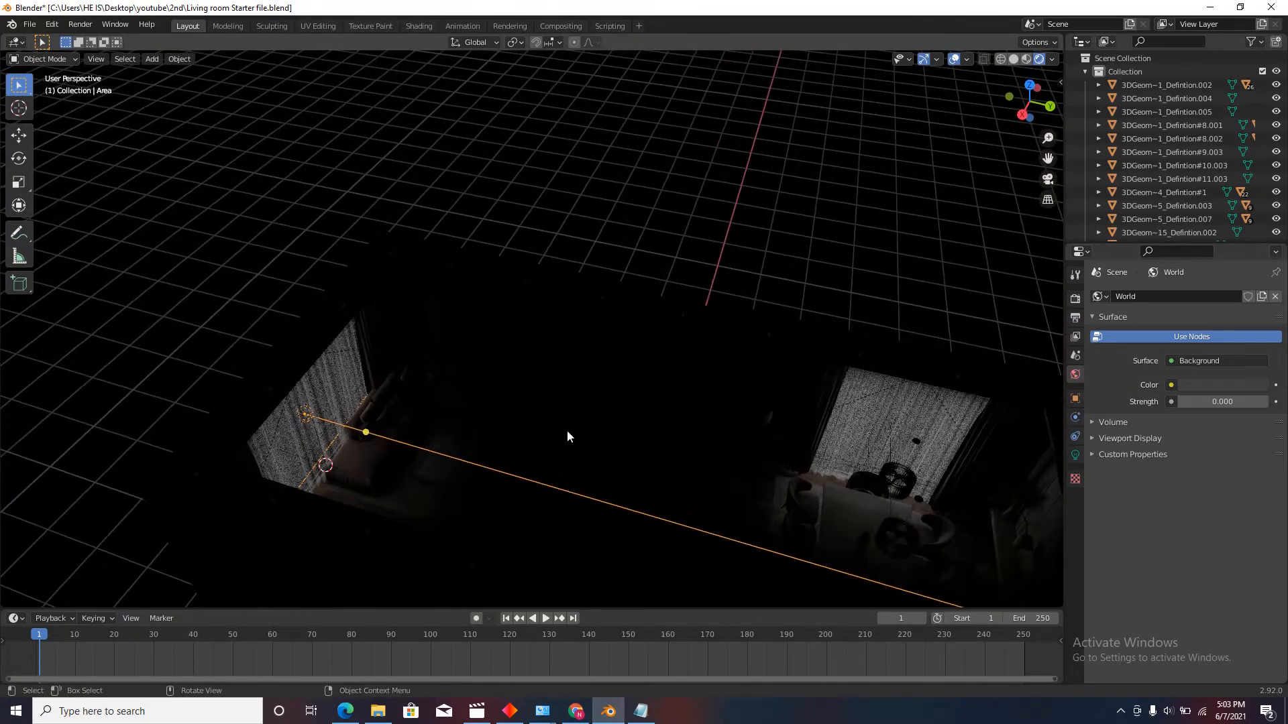
scroll(603, 419, "down", 2)
scroll(449, 422, "up", 4)
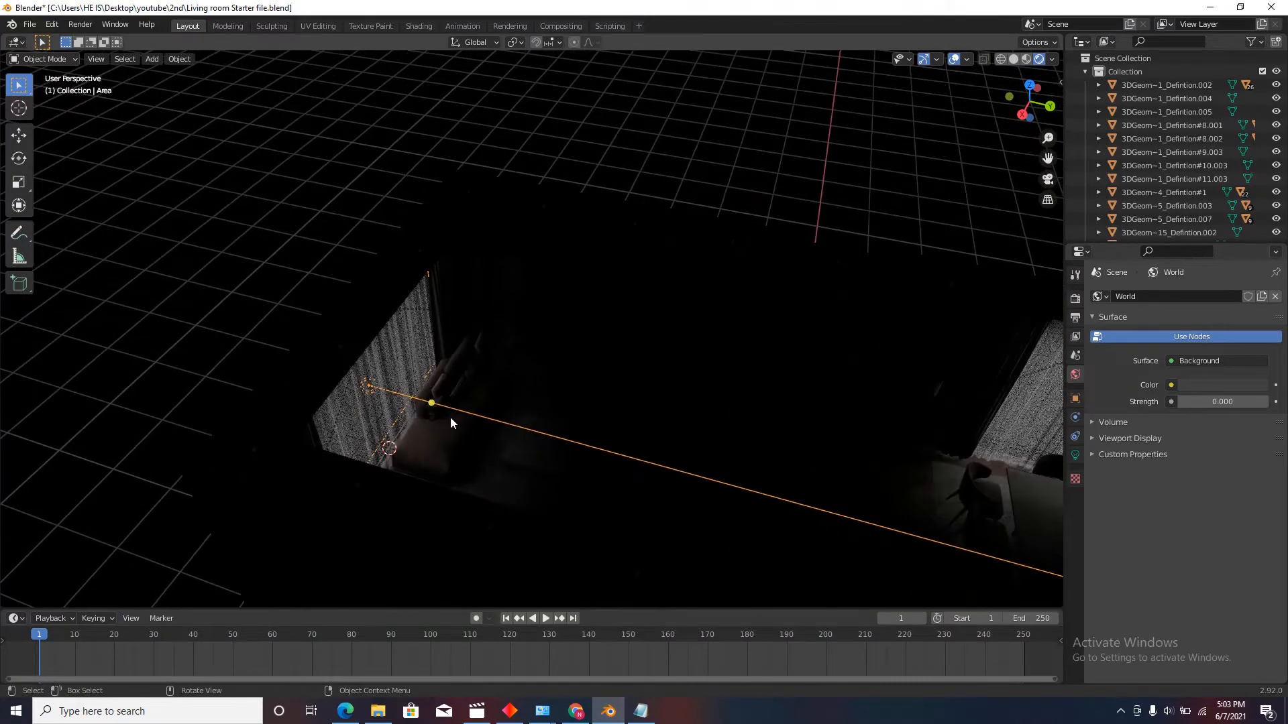
scroll(375, 394, "up", 2)
scroll(390, 393, "up", 2)
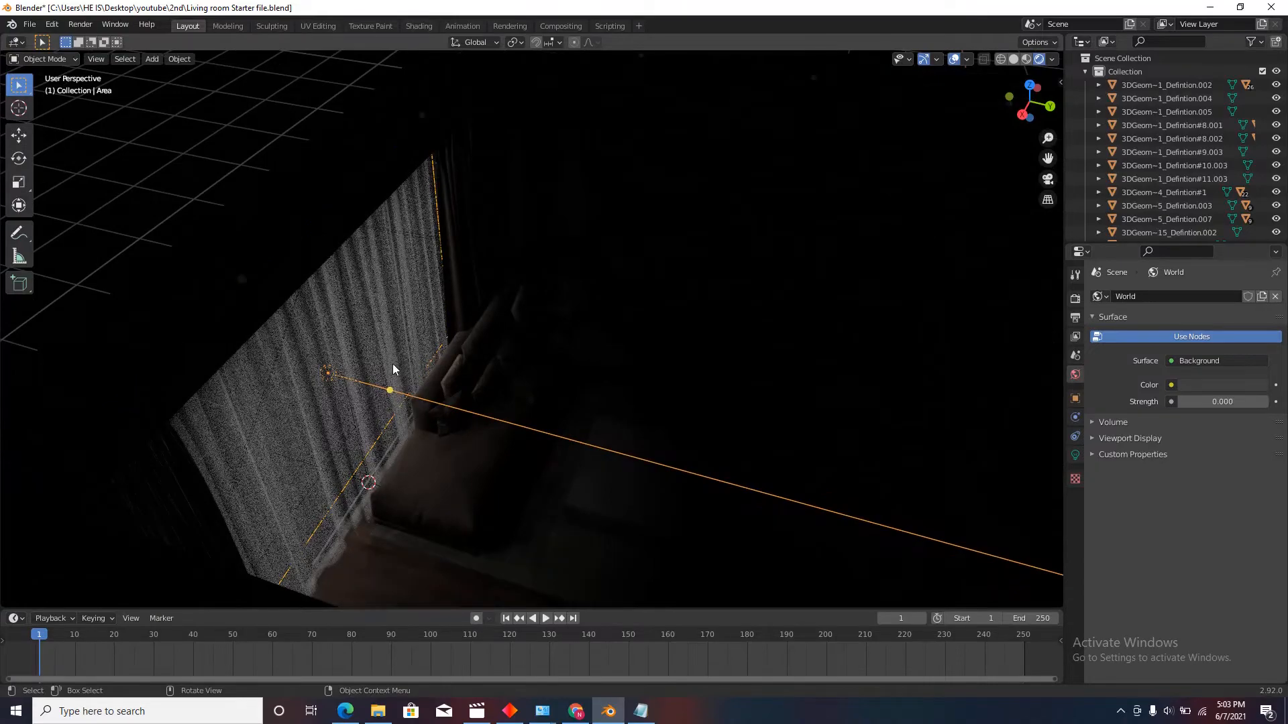
scroll(392, 374, "down", 4)
middle_click_drag(391, 374, 429, 446)
scroll(368, 350, "up", 3)
scroll(368, 346, "up", 3)
scroll(391, 360, "down", 5)
scroll(425, 361, "up", 3)
scroll(417, 359, "down", 2)
scroll(442, 379, "up", 3)
scroll(453, 385, "down", 3)
scroll(437, 413, "up", 3)
scroll(437, 413, "down", 2)
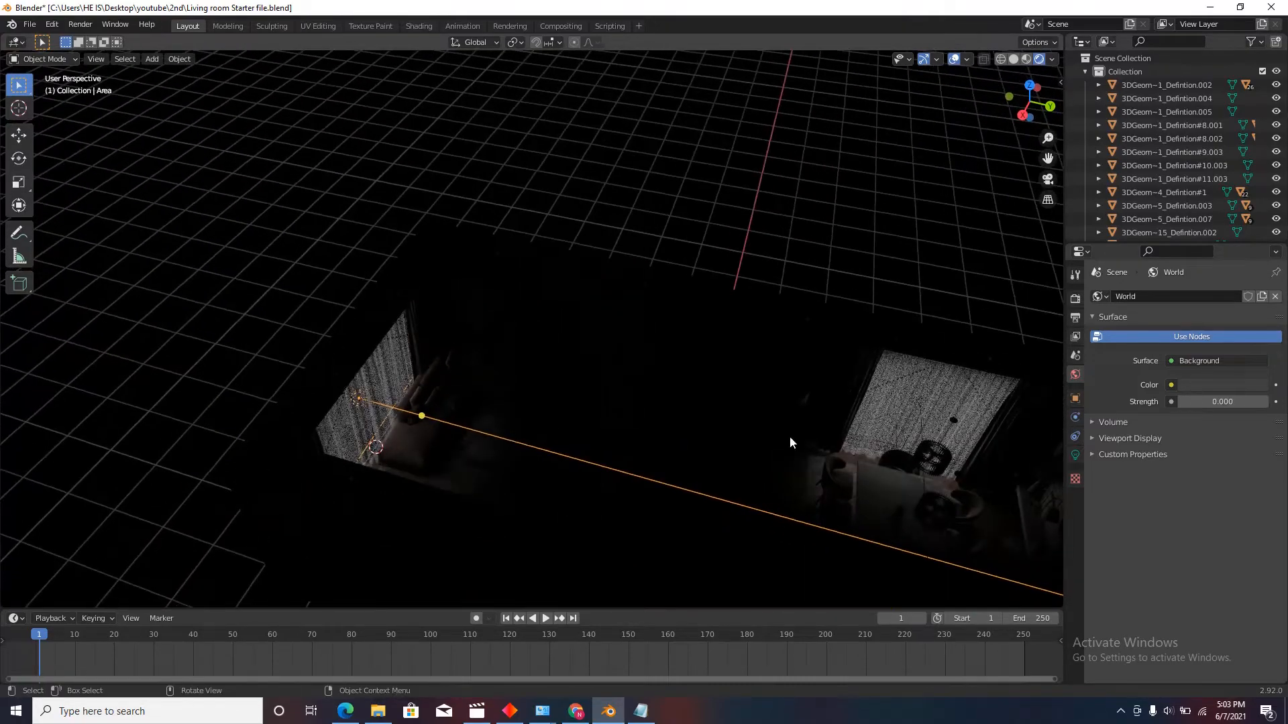
Step: Set the power of the large living room window's area light to 150 W and check its illumination
left_click(1074, 456)
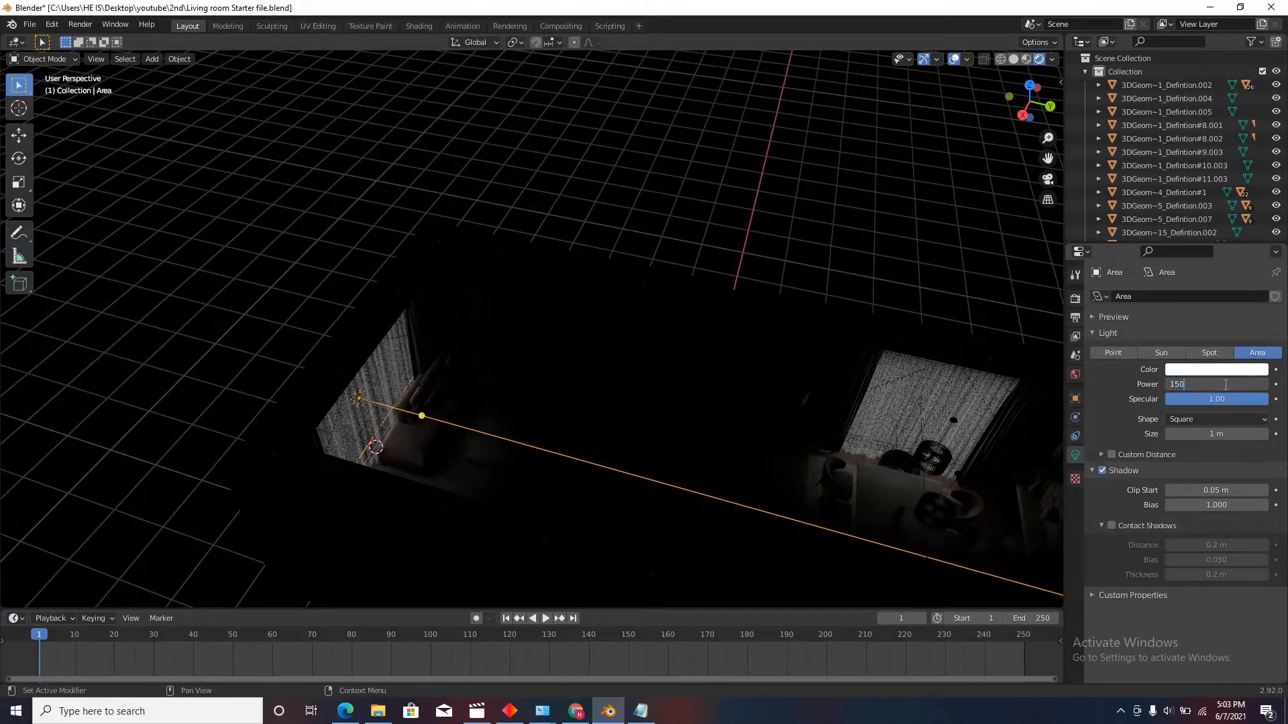
key("Return")
scroll(514, 396, "down", 2)
scroll(504, 402, "up", 4)
middle_click_drag(514, 396, 462, 383)
scroll(504, 403, "up", 4)
scroll(550, 352, "down", 3)
scroll(489, 378, "down", 2)
scroll(373, 393, "up", 4)
scroll(461, 382, "down", 3)
Step: Select the dining window's area light and set its power to 120 W
middle_click_drag(548, 365, 625, 420)
scroll(513, 389, "down", 1)
scroll(493, 409, "down", 5)
scroll(698, 228, "up", 3)
left_click(602, 216)
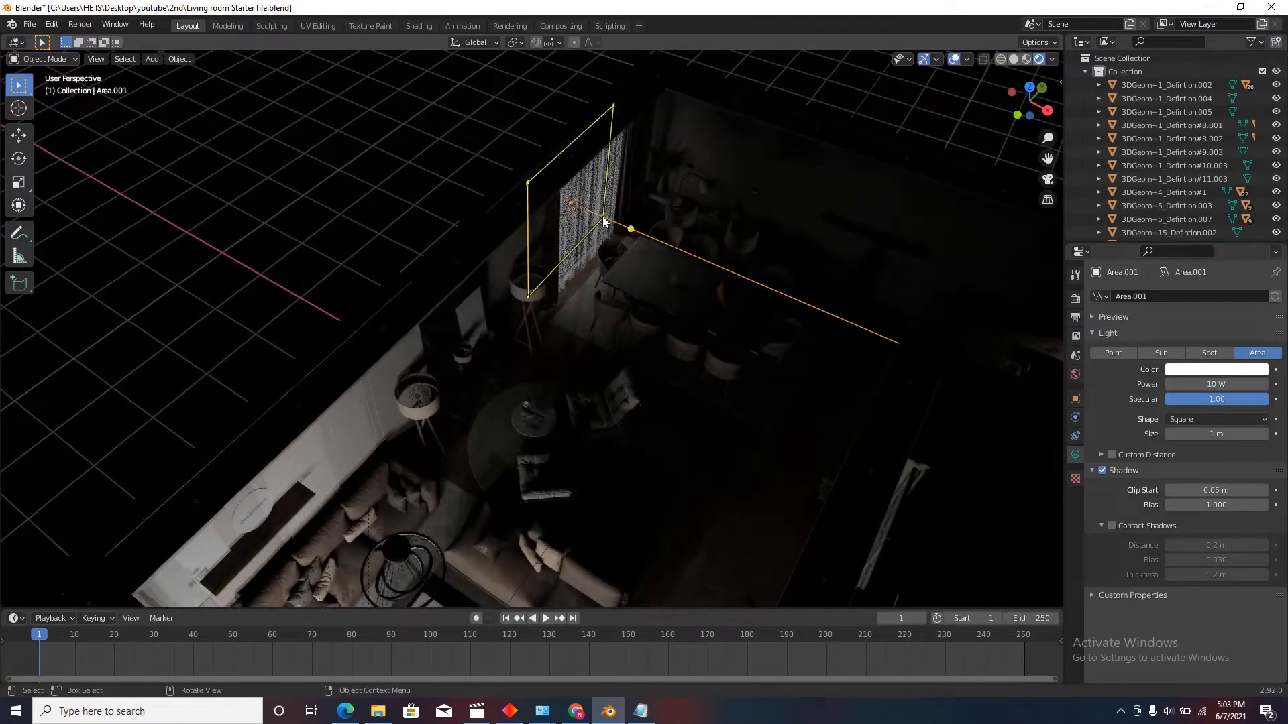
left_click(1212, 389)
type("12")
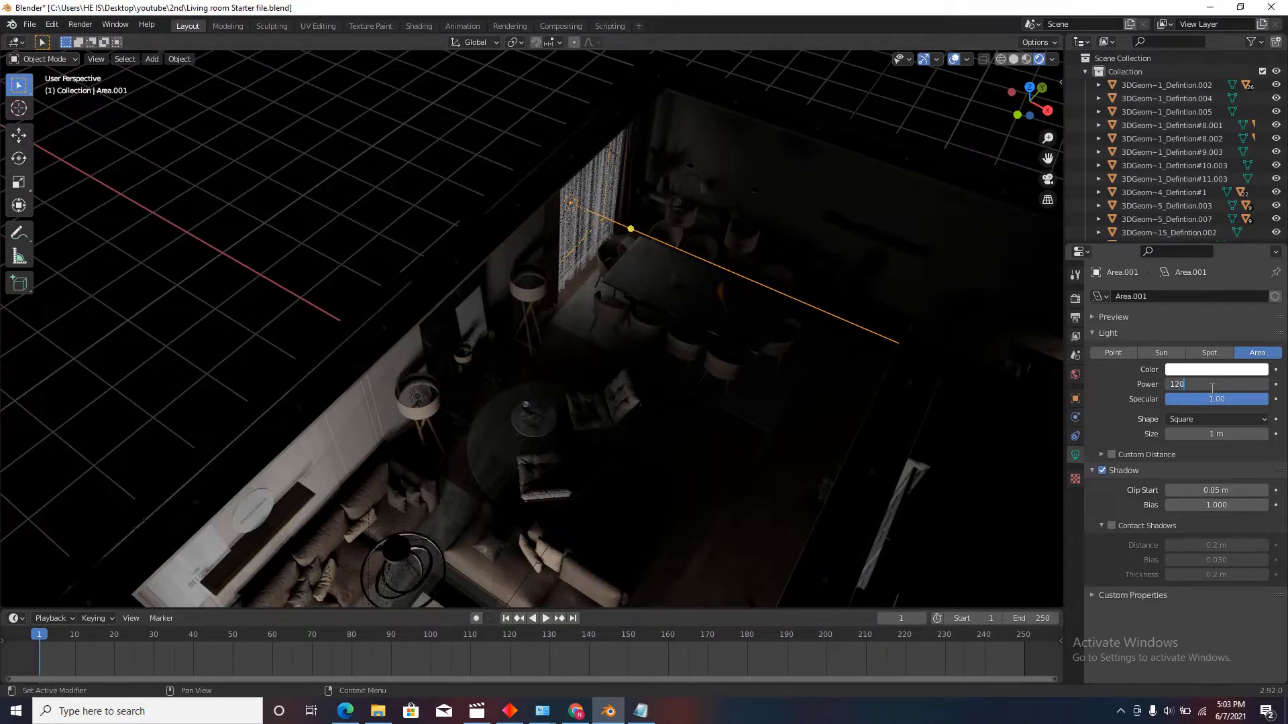
type("0")
key("Return")
Step: Select the kitchen window's area light and set its power to 80 W
scroll(473, 240, "down", 3)
scroll(960, 259, "up", 3)
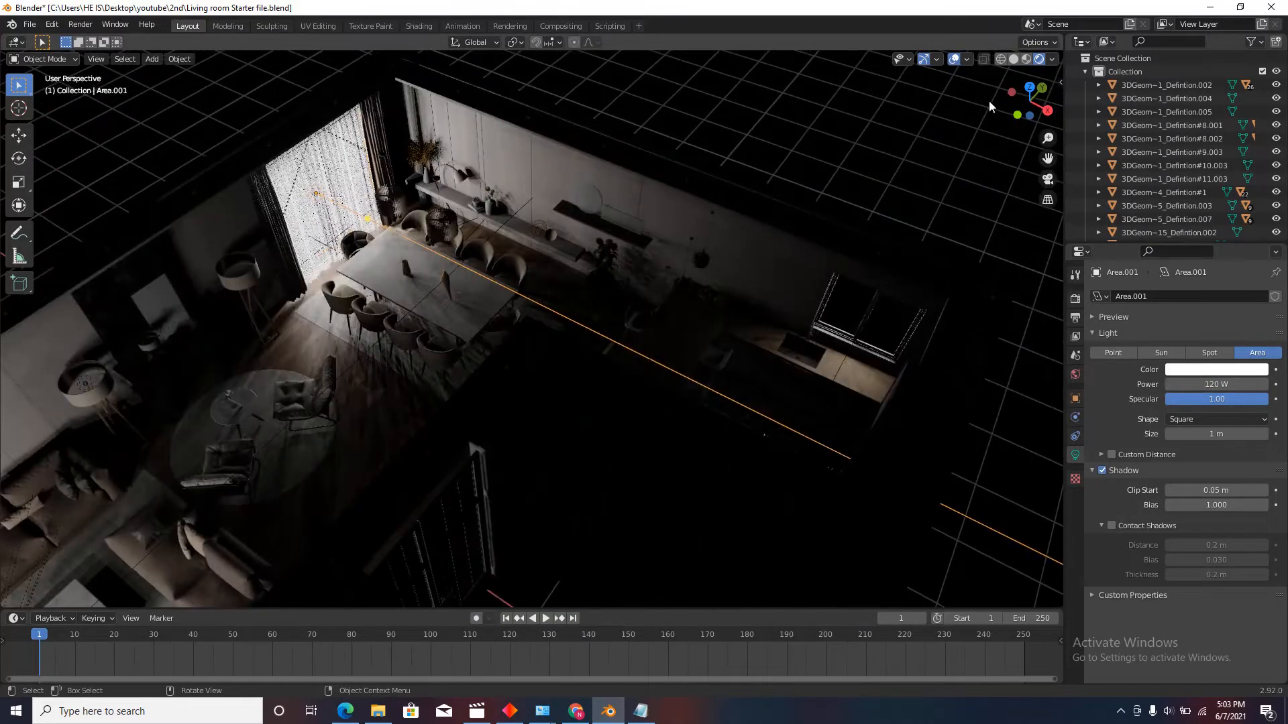
left_click(841, 363)
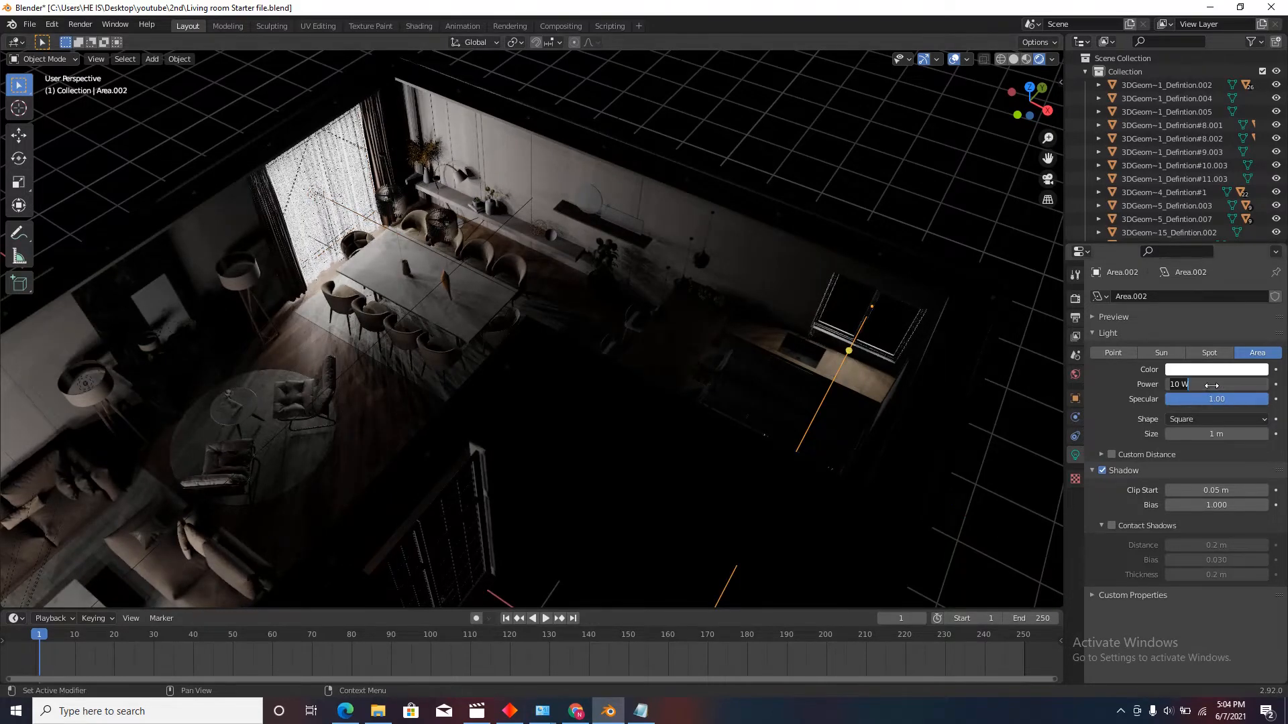
key("Return")
Step: Examine the kitchen light's effect on the countertop and compare the brightness across the whole interior
scroll(617, 323, "down", 5)
middle_click_drag(594, 360, 633, 304)
scroll(632, 303, "up", 4)
scroll(633, 304, "down", 4)
middle_click_drag(541, 333, 445, 336)
middle_click_drag(718, 365, 730, 283)
scroll(646, 293, "up", 5)
scroll(662, 342, "down", 5)
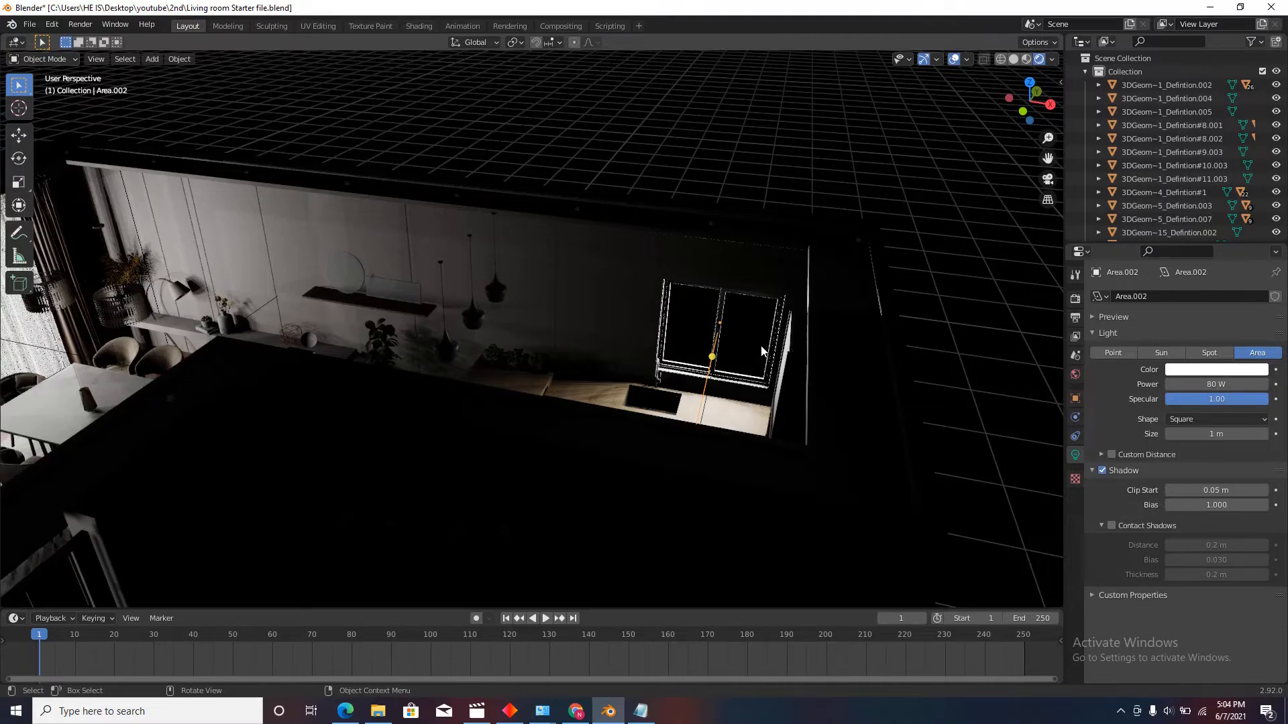
scroll(760, 347, "down", 5)
middle_click_drag(761, 345, 244, 405)
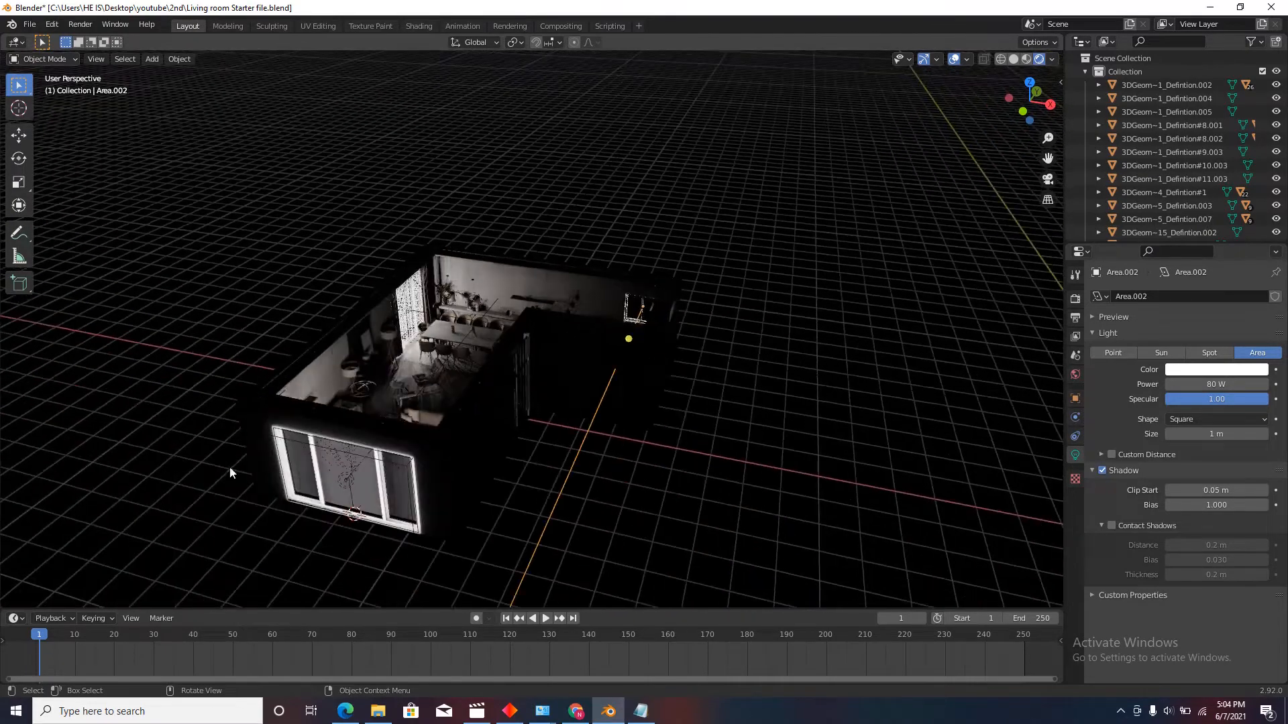
key("KP_Decimal")
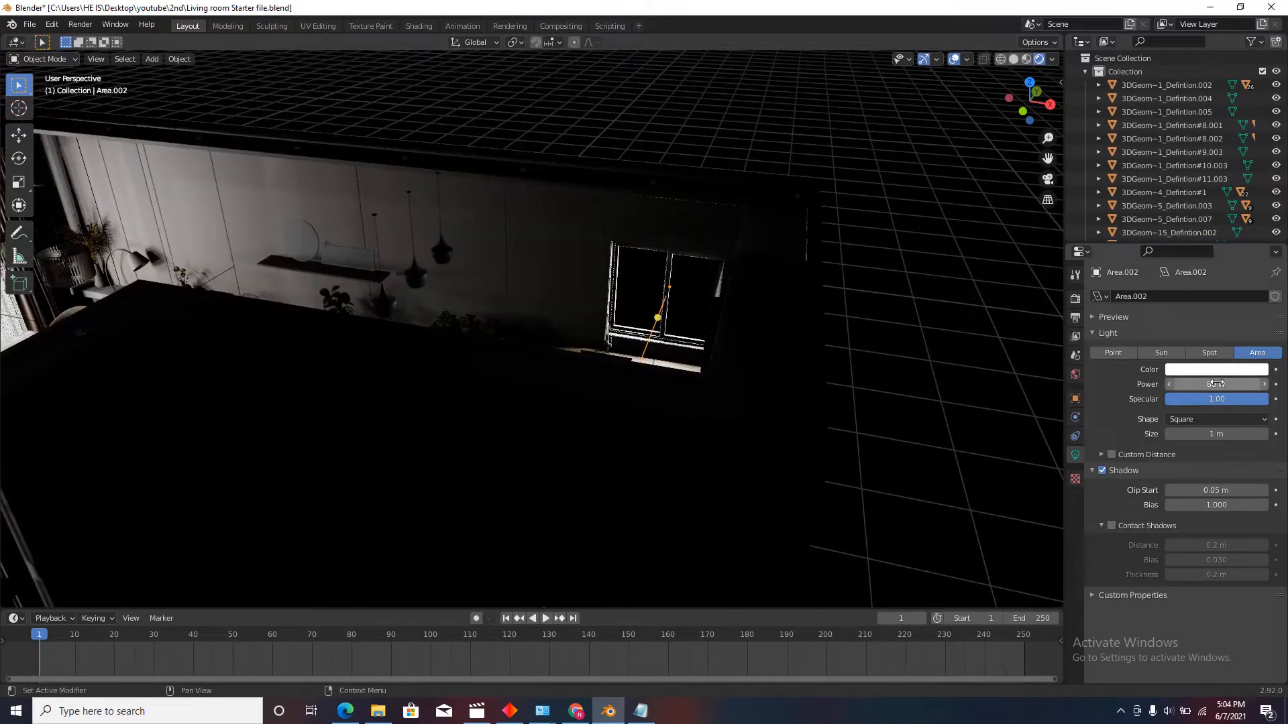
middle_click_drag(687, 411, 540, 469)
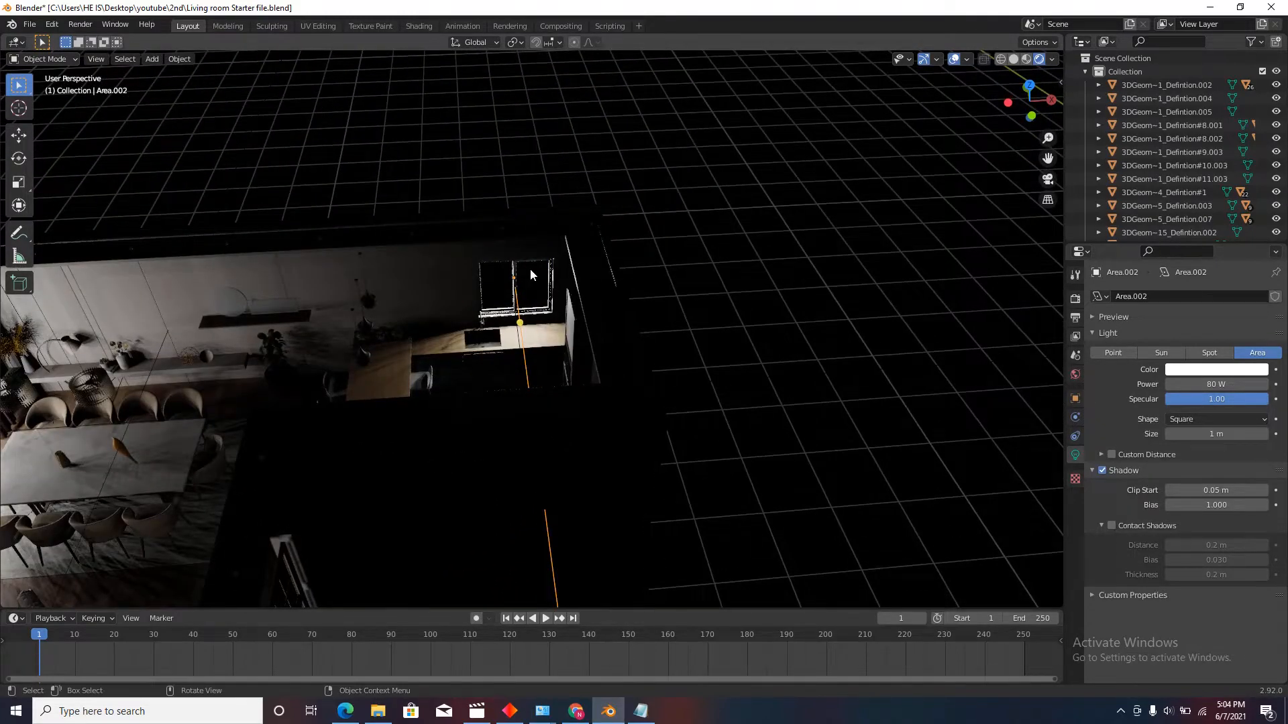
scroll(731, 421, "down", 2)
middle_click_drag(731, 421, 664, 416)
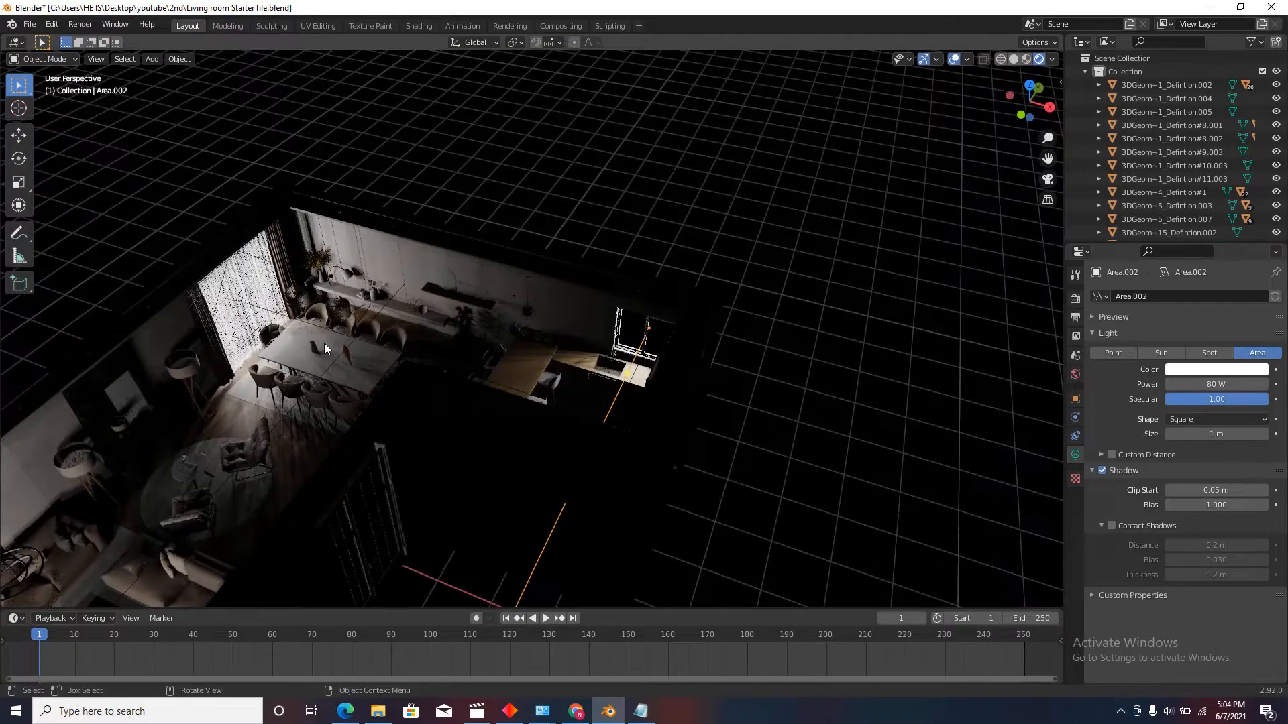
scroll(719, 240, "down", 3)
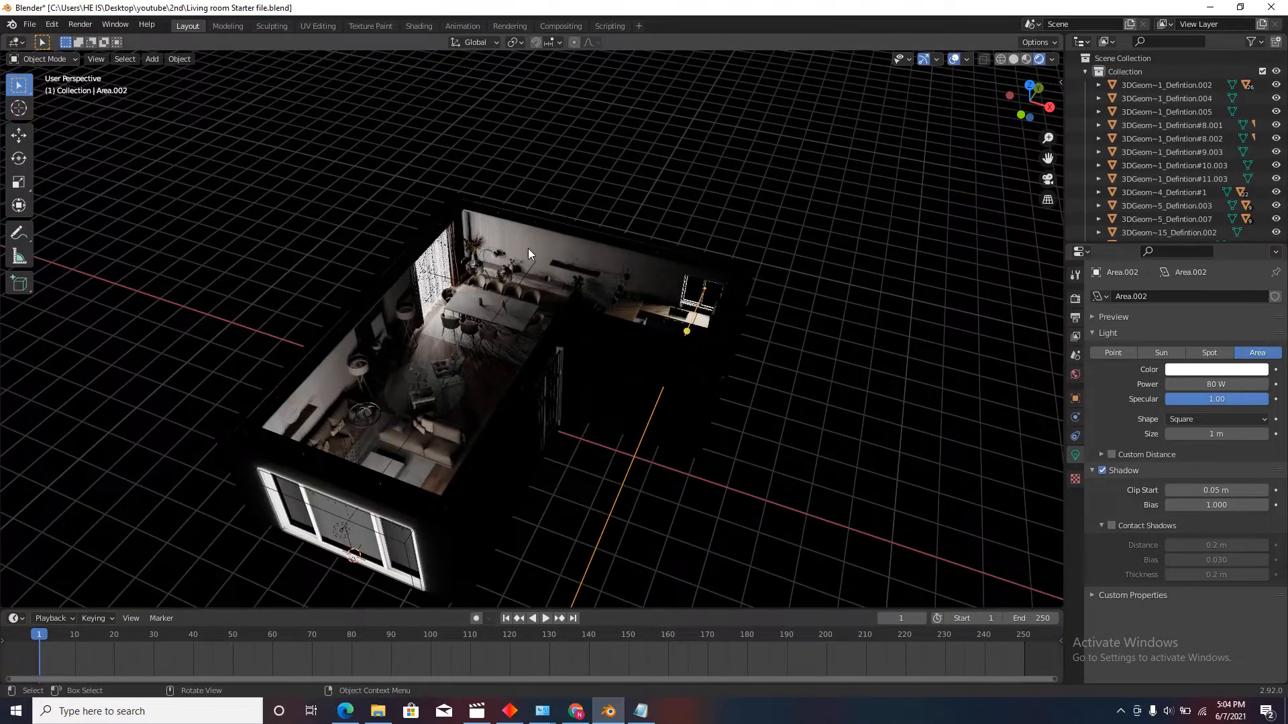
middle_click_drag(380, 492, 416, 446)
Step: Inspect the lit rooms from above and from several sides, ending with the large living room window's area light selected
left_click(389, 518)
middle_click_drag(389, 518, 397, 395)
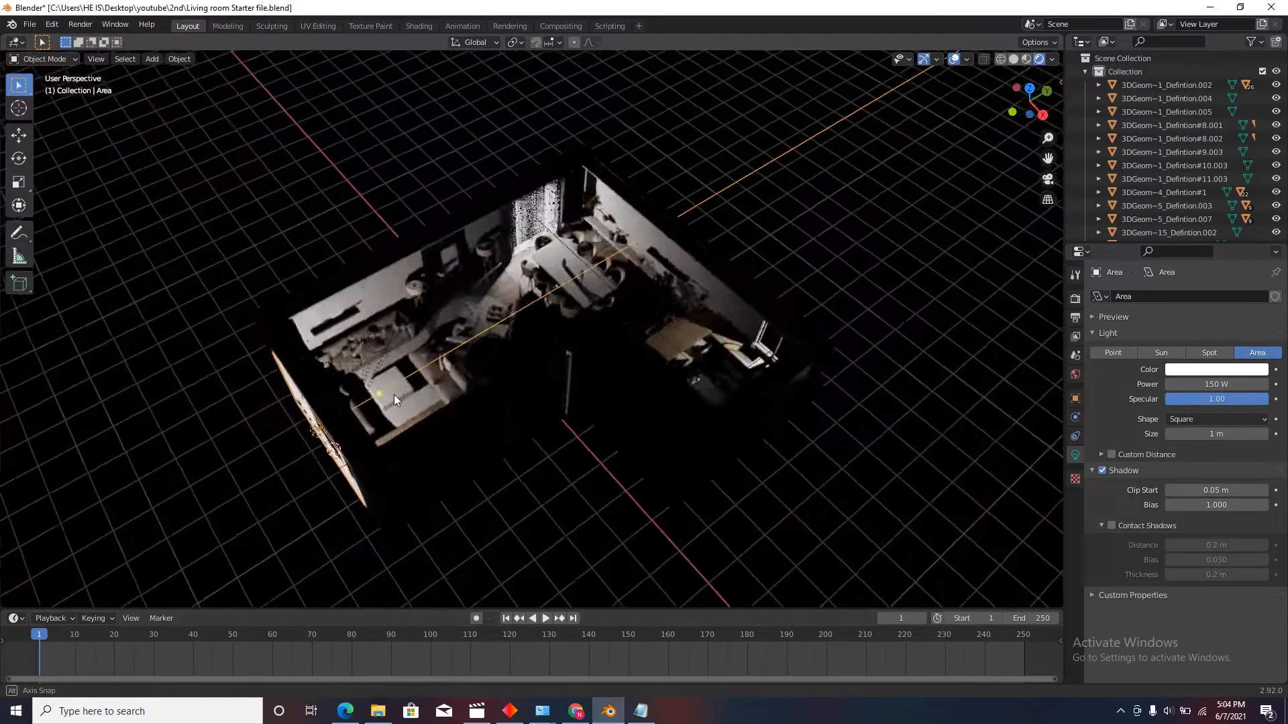
scroll(565, 191, "up", 4)
scroll(566, 192, "up", 1)
scroll(518, 246, "down", 5)
middle_click_drag(650, 299, 616, 286)
scroll(620, 289, "up", 5)
left_click(628, 307)
scroll(671, 315, "down", 5)
middle_click_drag(735, 324, 566, 384)
scroll(481, 391, "up", 5)
left_click(481, 387)
scroll(539, 380, "down", 5)
scroll(646, 442, "up", 5)
scroll(638, 421, "down", 5)
scroll(541, 399, "up", 5)
Step: Walk the view forward into the living room towards the large window and sofas
key("shift+grave")
key("w")
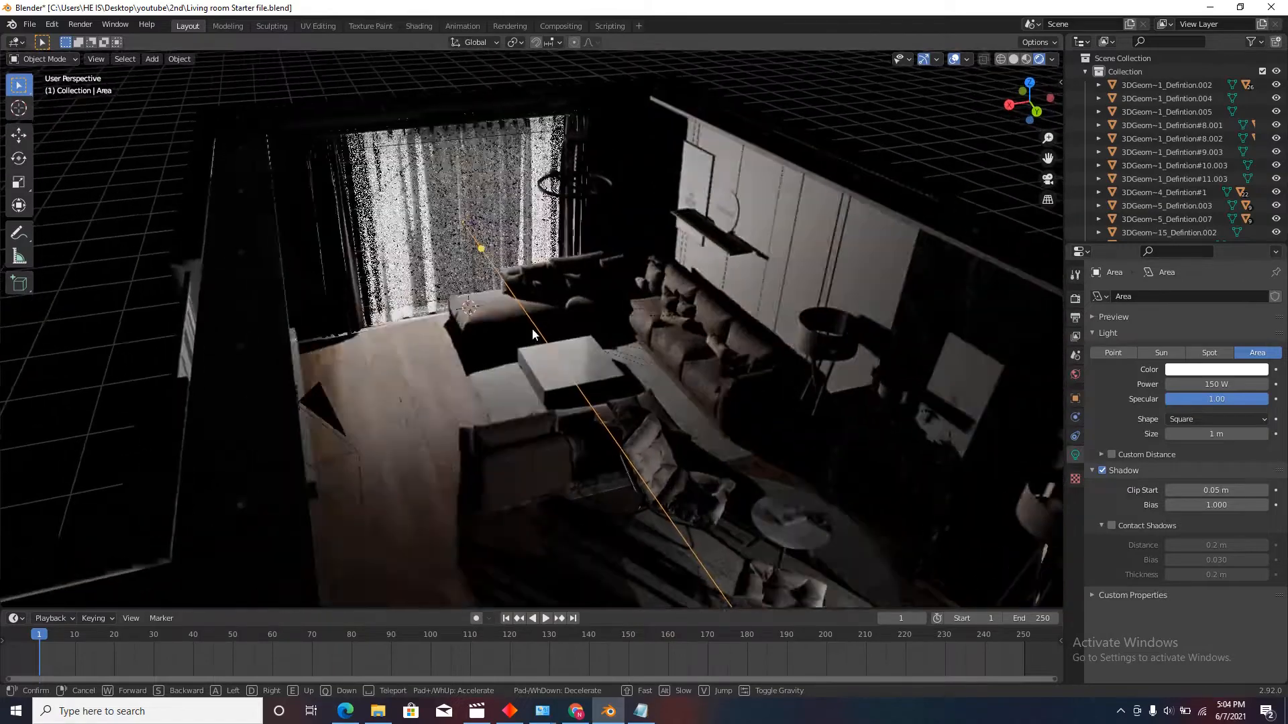
key("w")
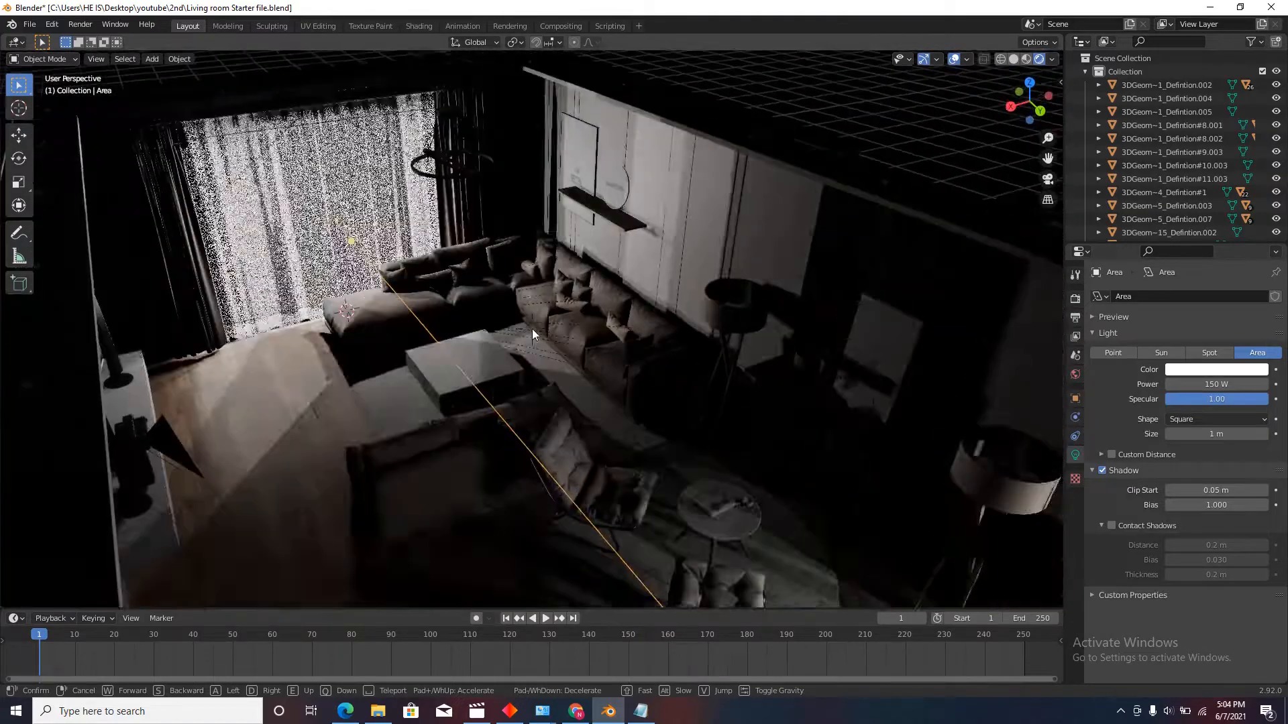
left_click(532, 328)
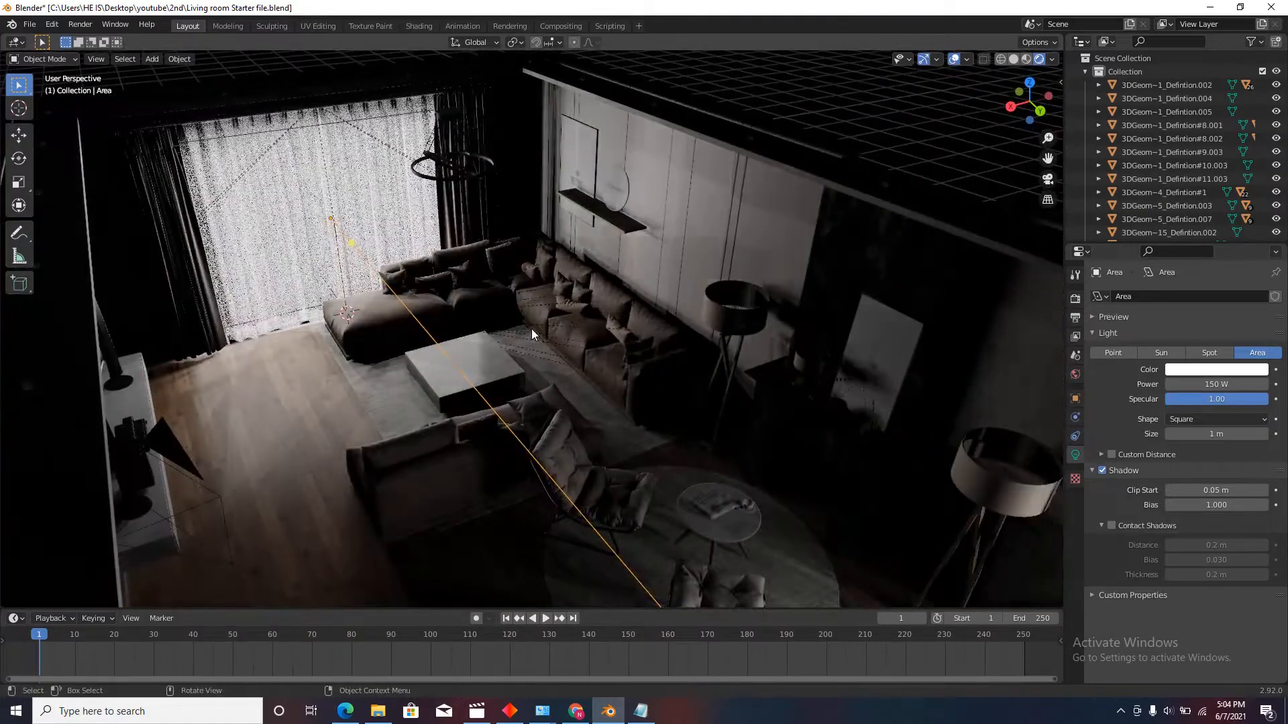
Step: Explore the lit living room with Walk Navigation and settle on a low view across the sofas and coffee table
left_click(97, 59)
mouse_move(141, 227)
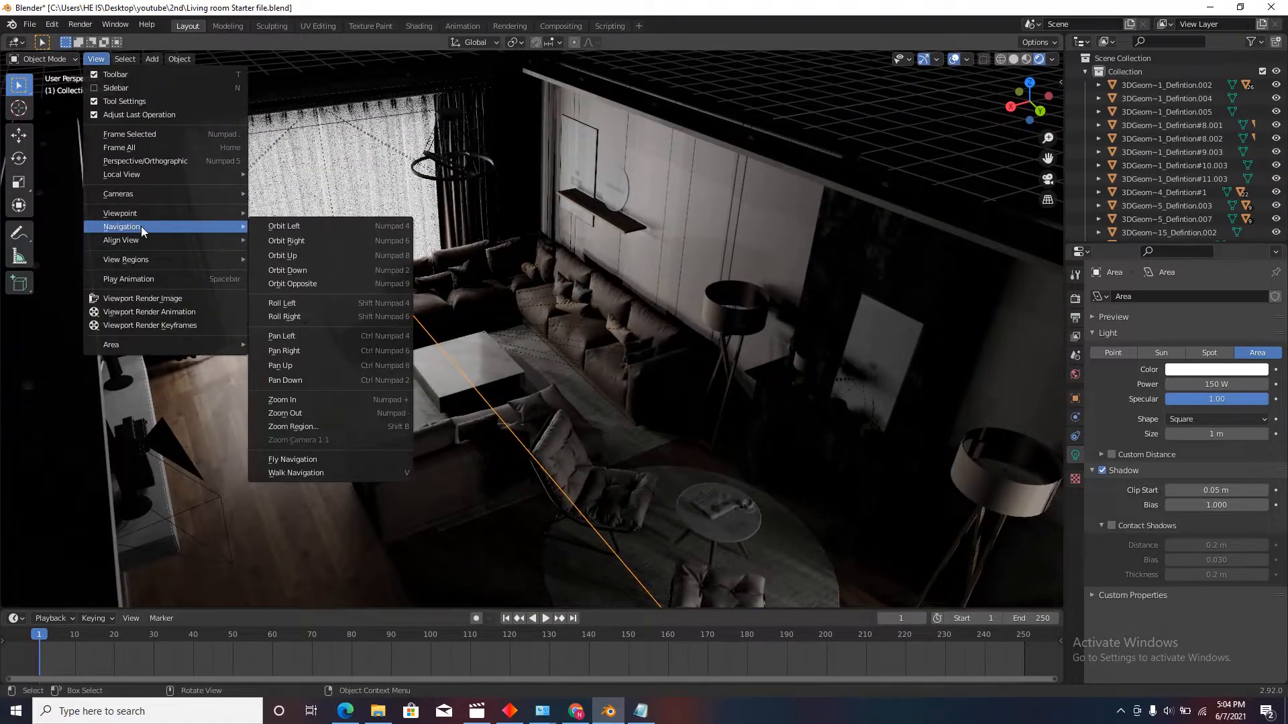
left_click(302, 473)
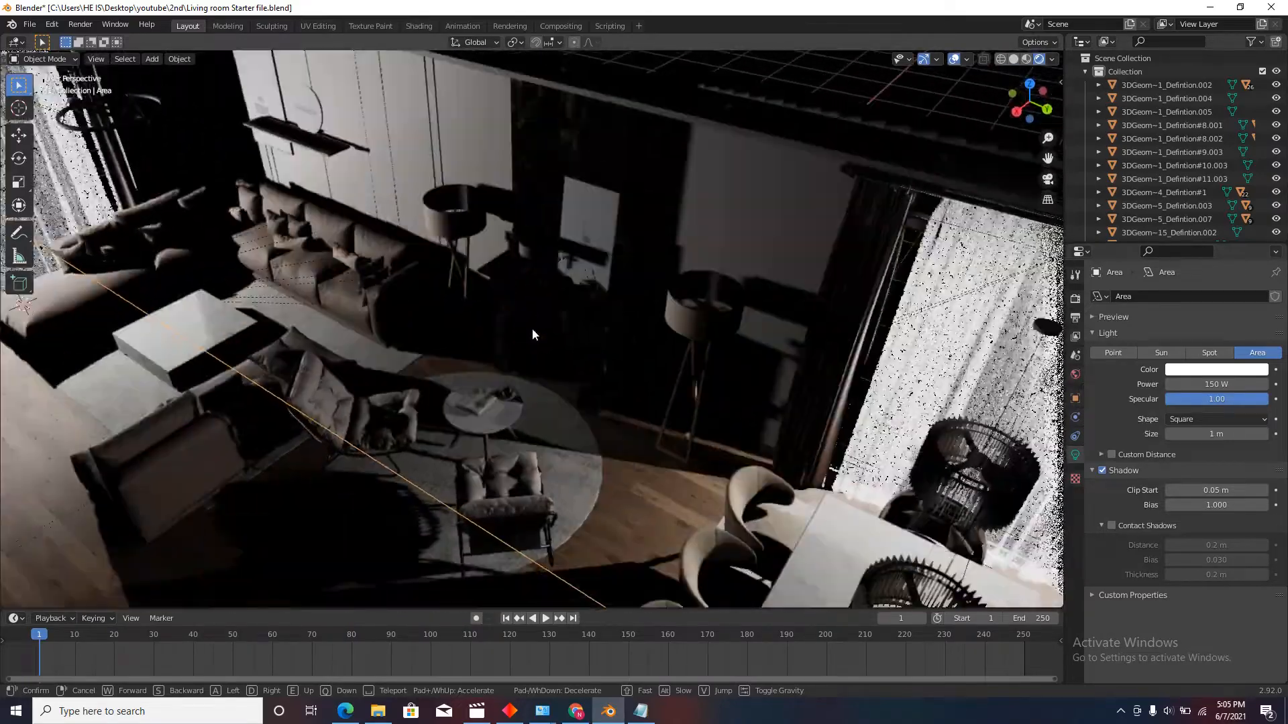
key("w")
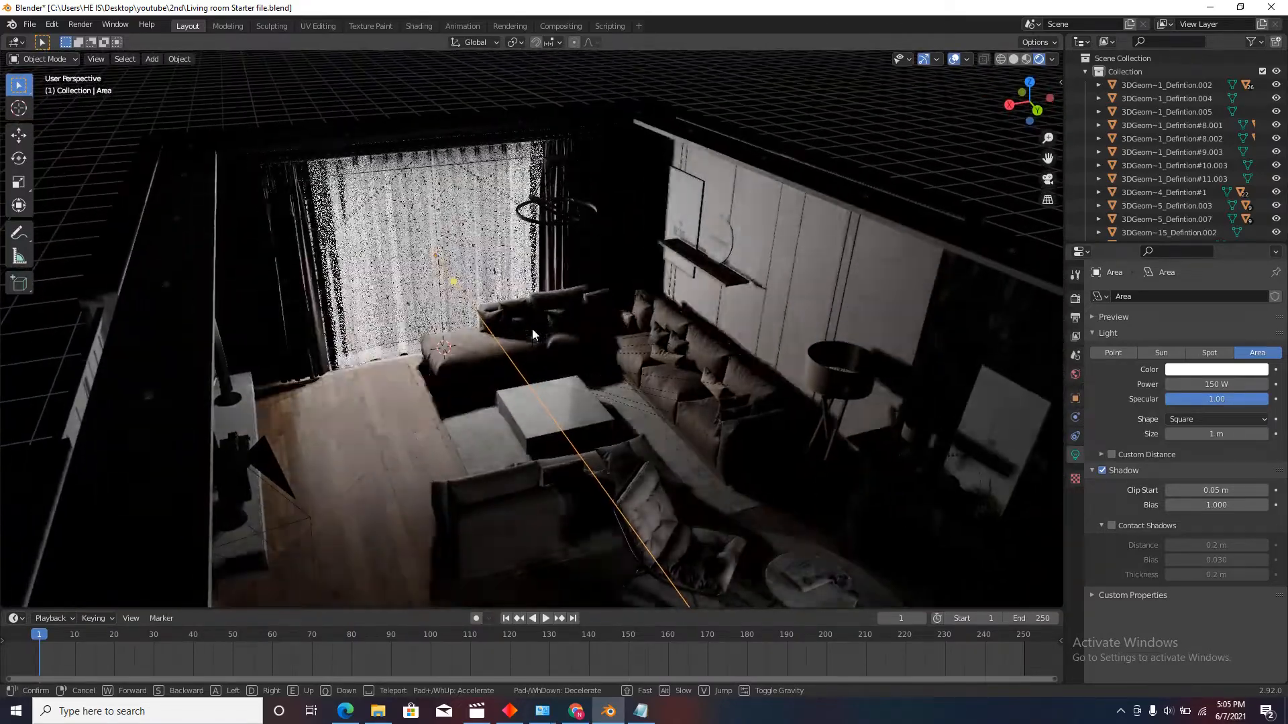
key("w")
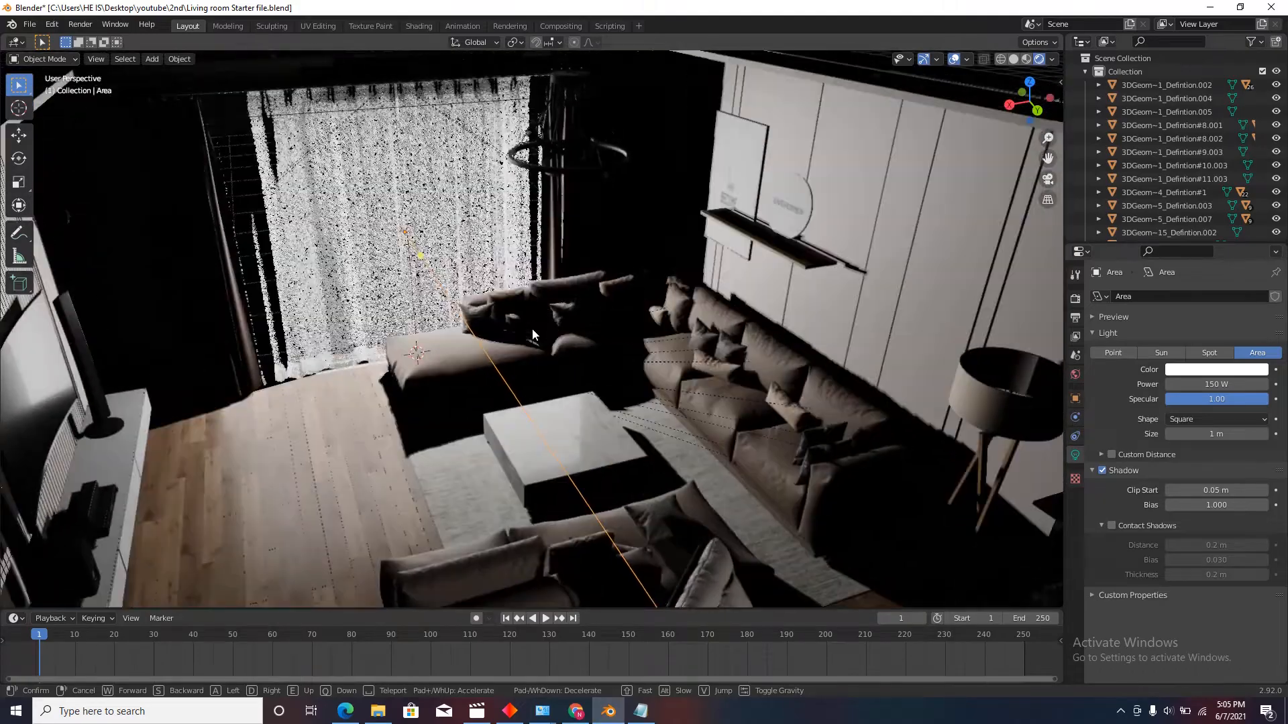
key("s")
key("d")
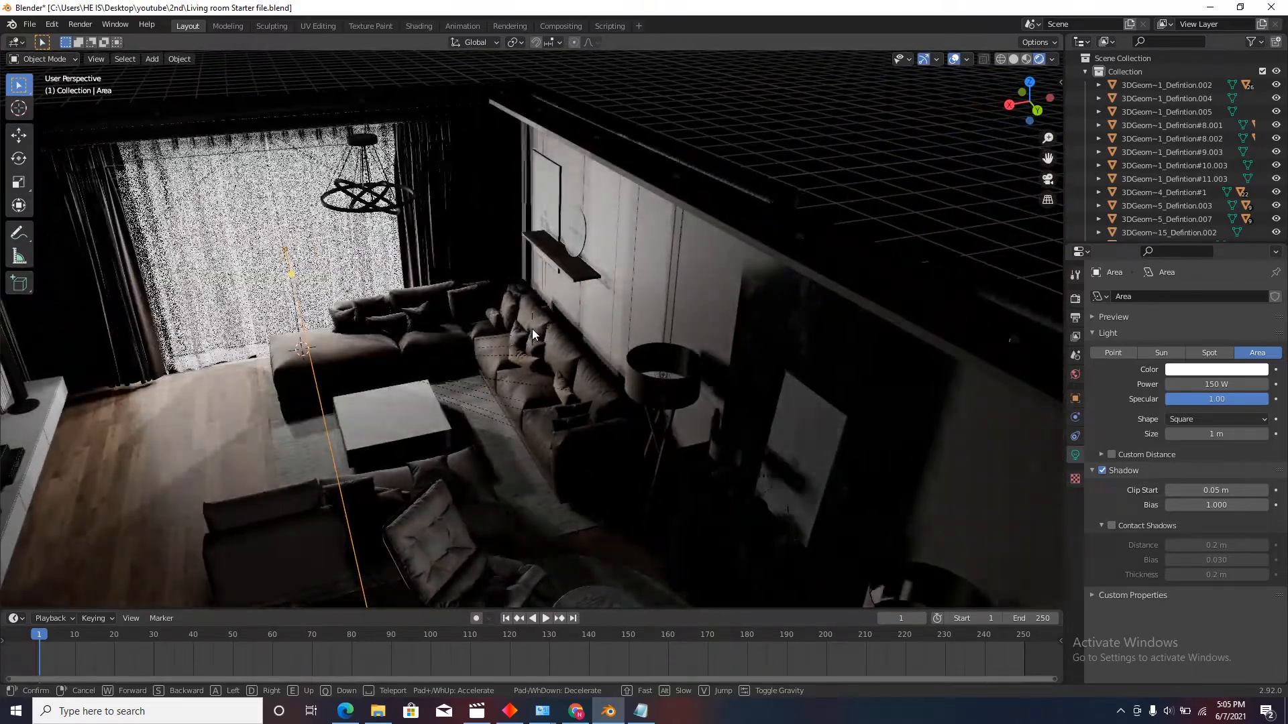
key("a")
key("w")
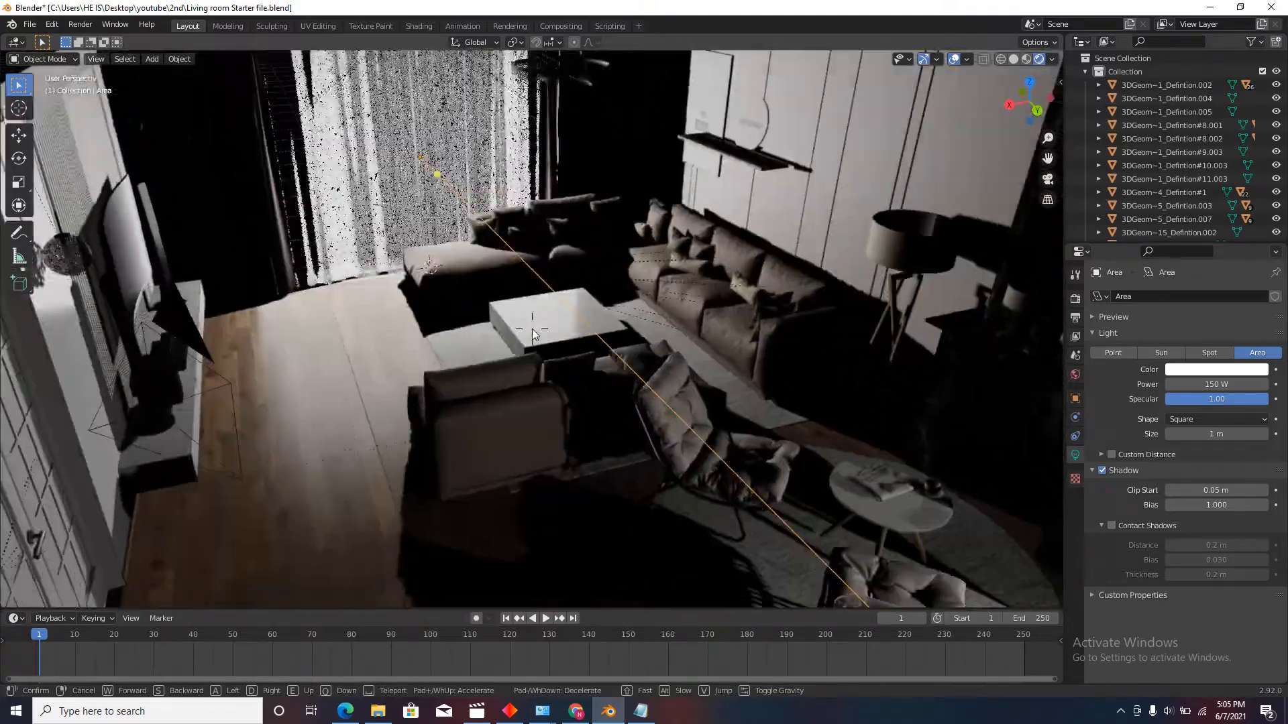
key("w")
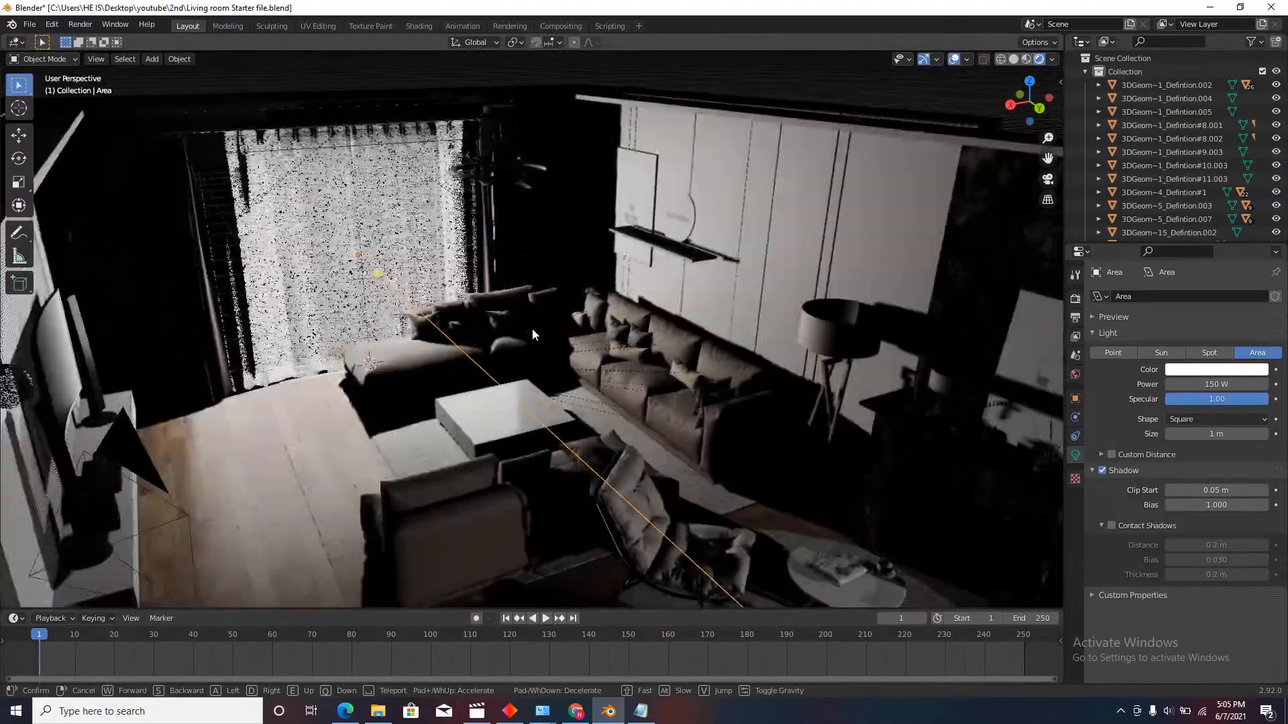
key("s")
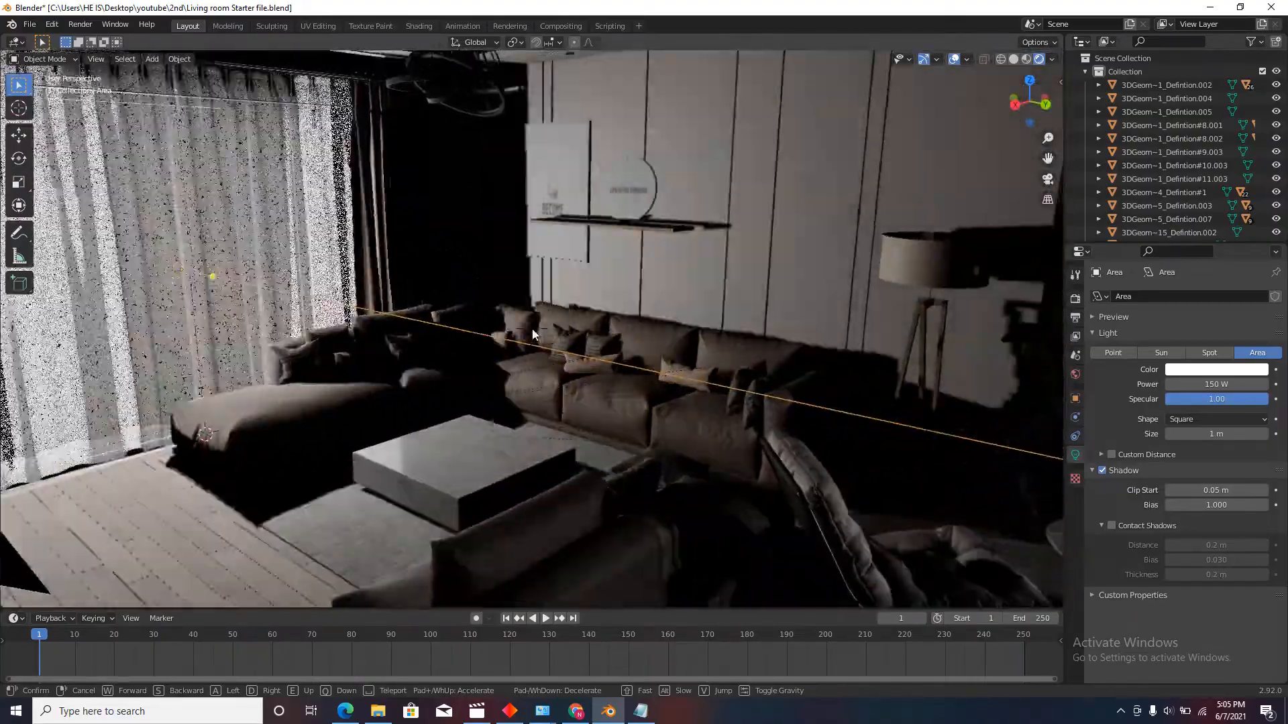
key("q")
left_click(532, 330)
Step: Run Walk Navigation again and confirm a slightly shifted view of the sofa area
left_click(98, 60)
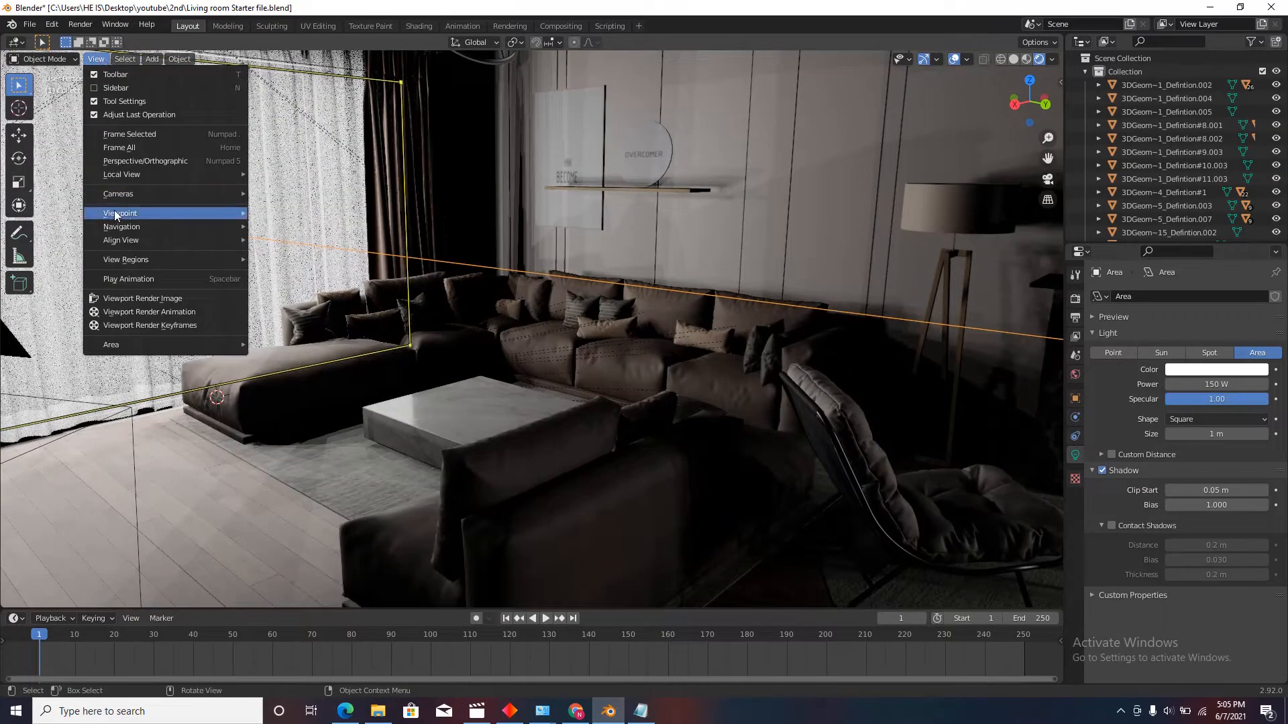
mouse_move(152, 227)
left_click(314, 472)
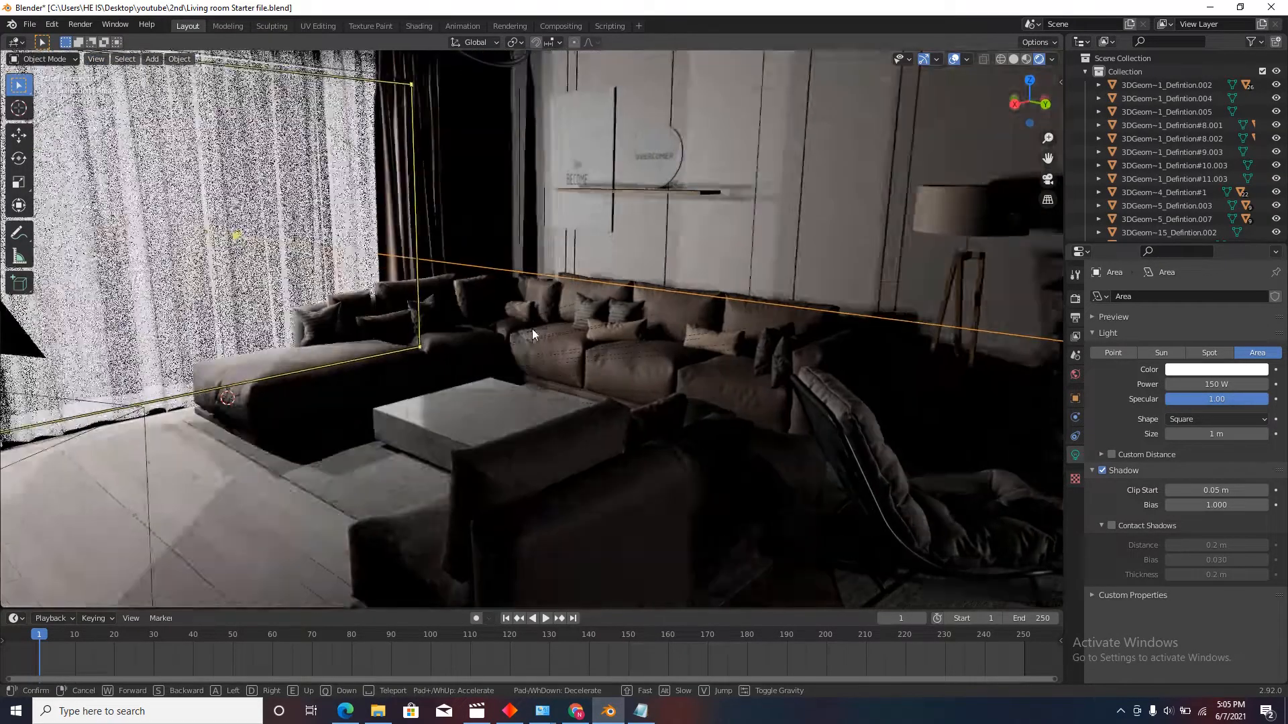
left_click(532, 334)
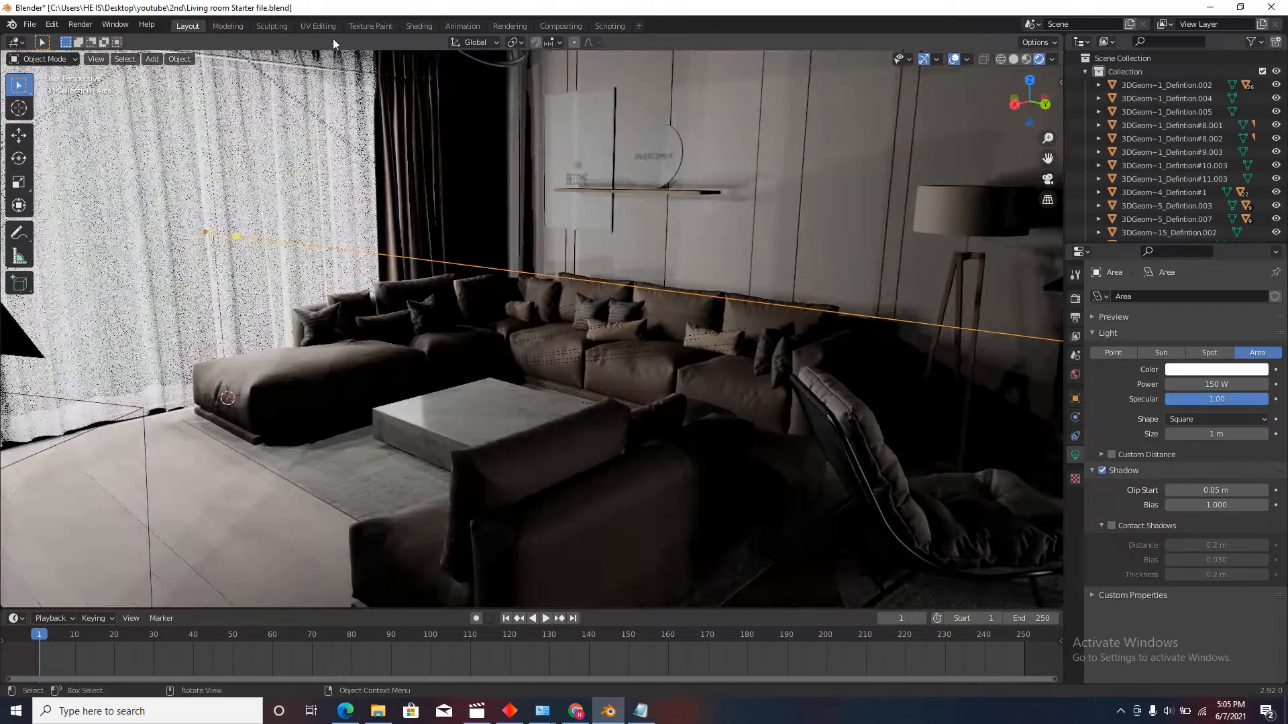
Step: Remove the keyboard shortcut currently assigned to the Walk Navigation command
left_click(96, 59)
mouse_move(192, 227)
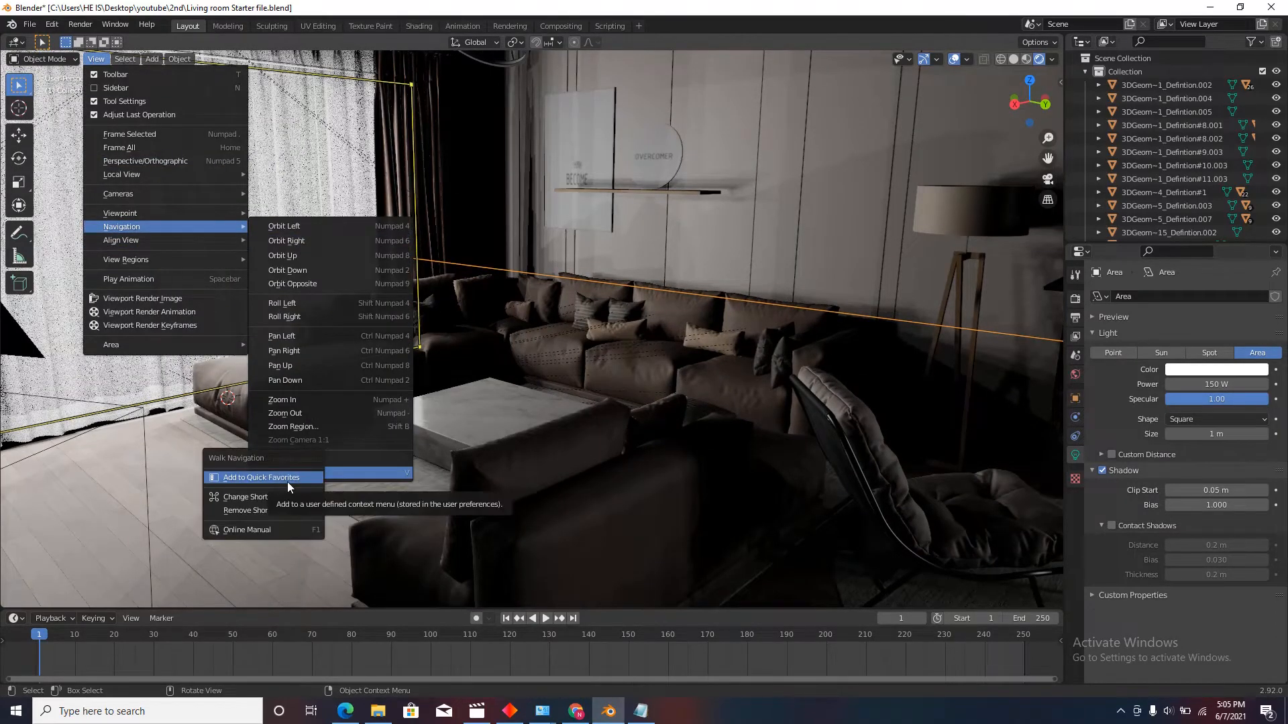
left_click(267, 511)
Step: Assign Shift+F as the new shortcut for the Walk Navigation command
mouse_move(205, 226)
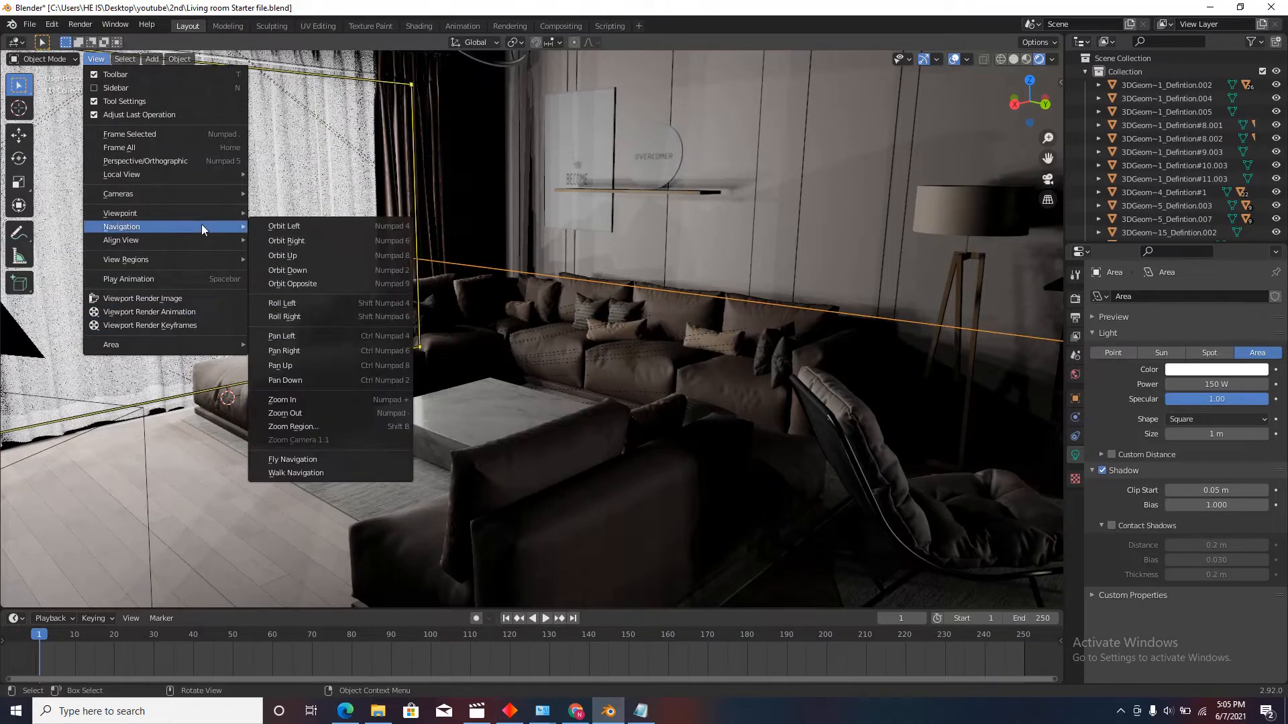
right_click(297, 471)
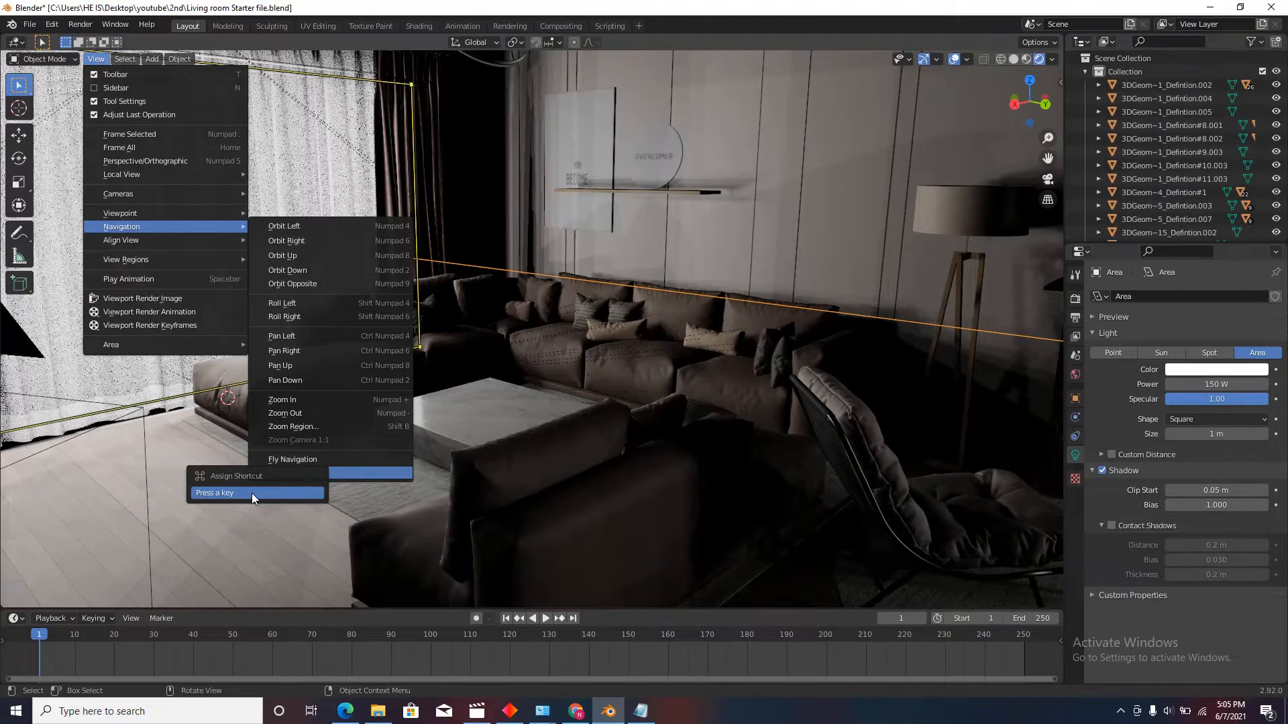
key("shift+f")
Step: Test Walk Navigation with the new shortcut by looking around the dining and sofa areas
key("shift+f")
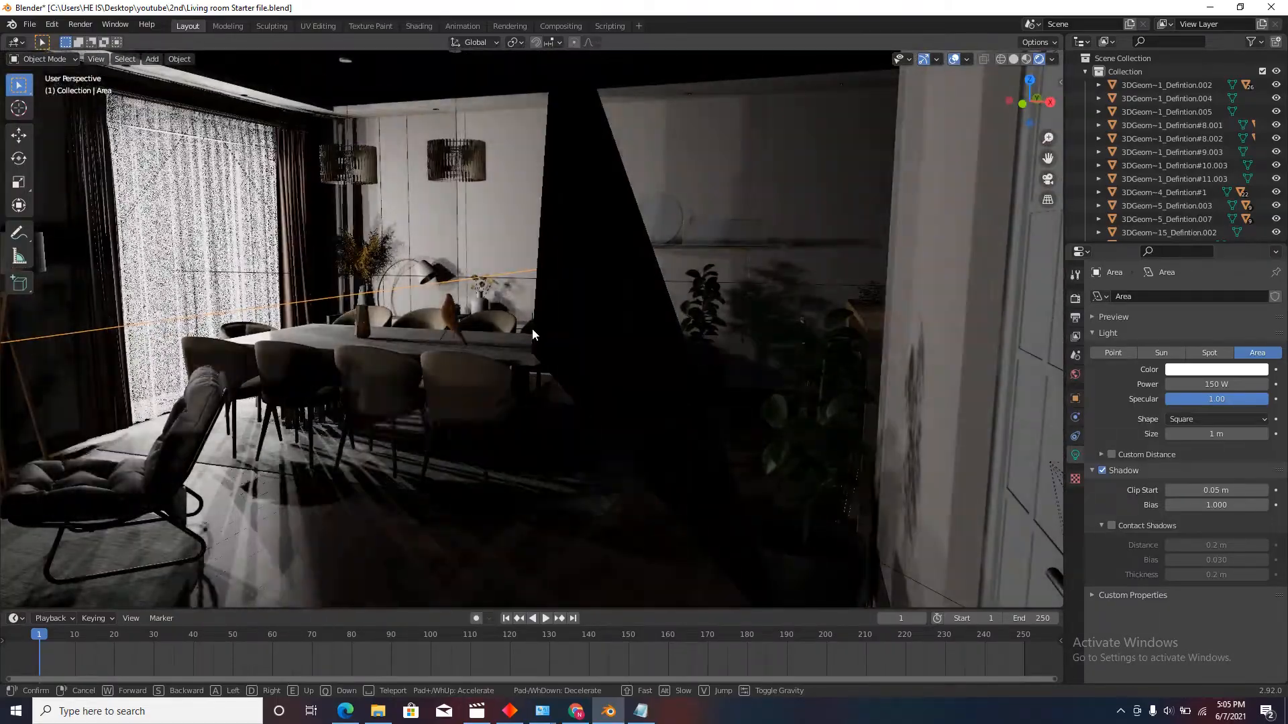
key("w")
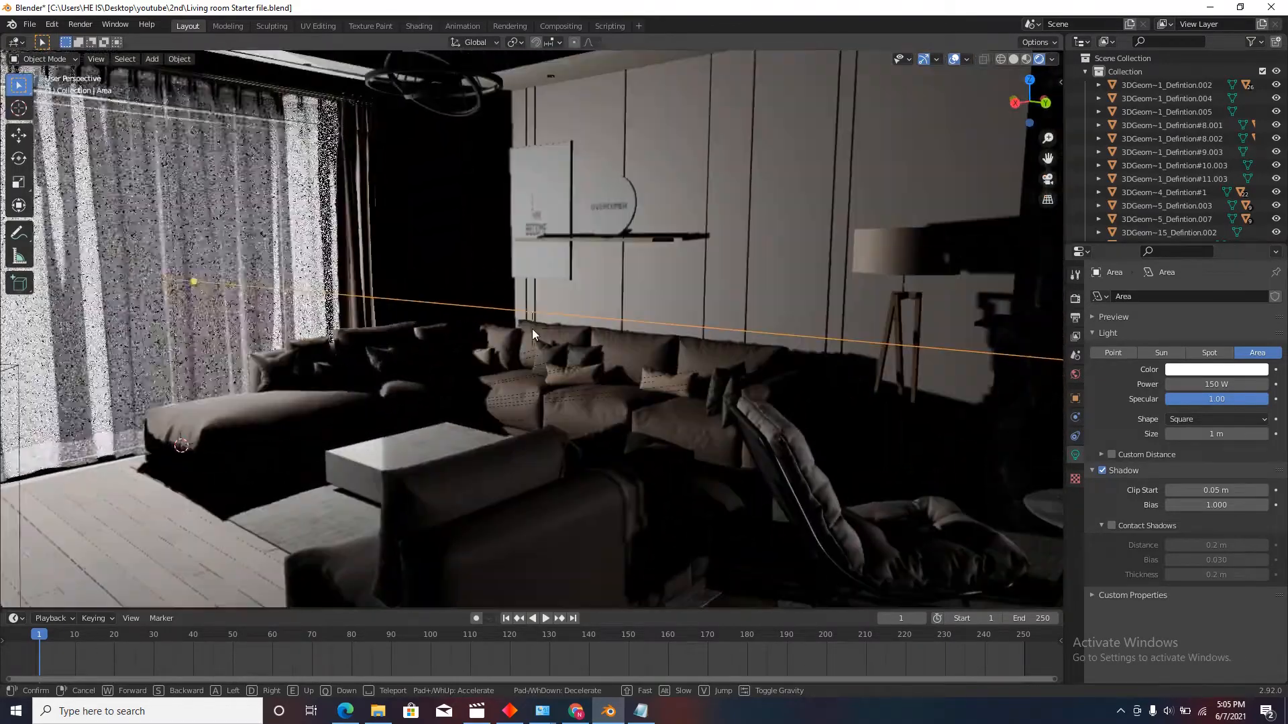
left_click(532, 329)
Step: Switch the viewport to solid shading and show the house in top orthographic view
scroll(728, 254, "down", 8)
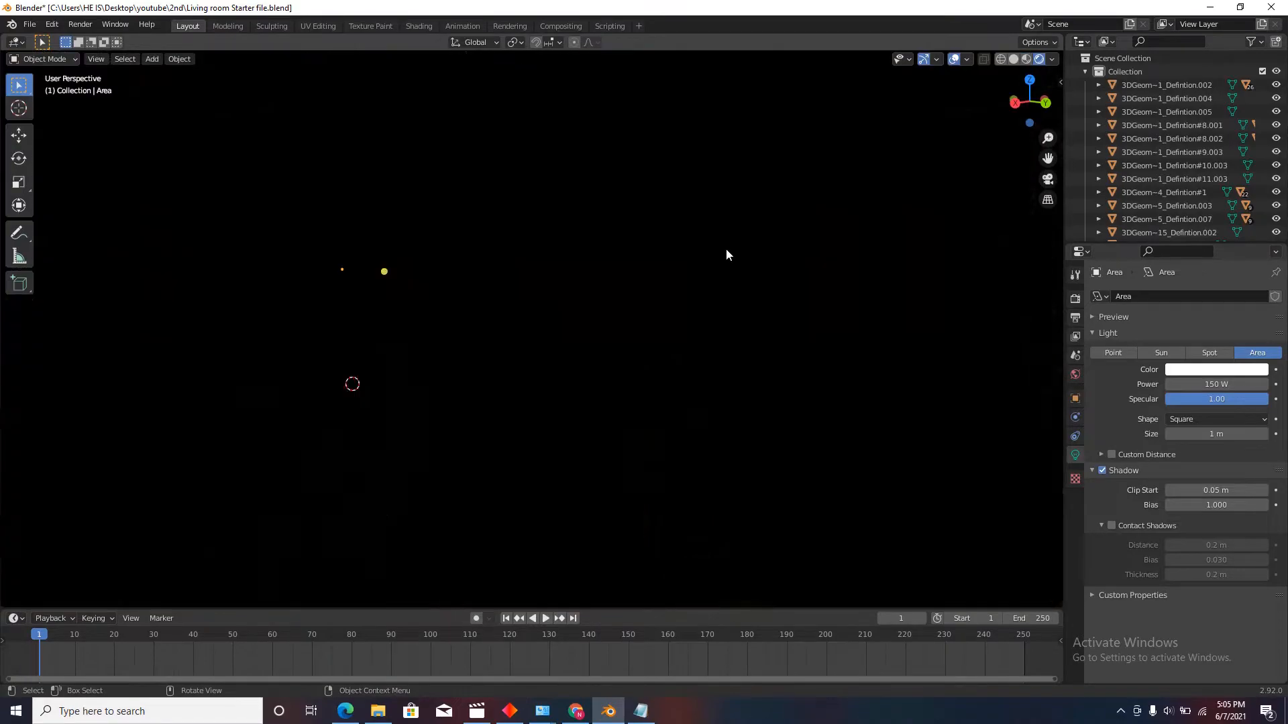
middle_click_drag(715, 257, 607, 352)
scroll(651, 396, "up", 3)
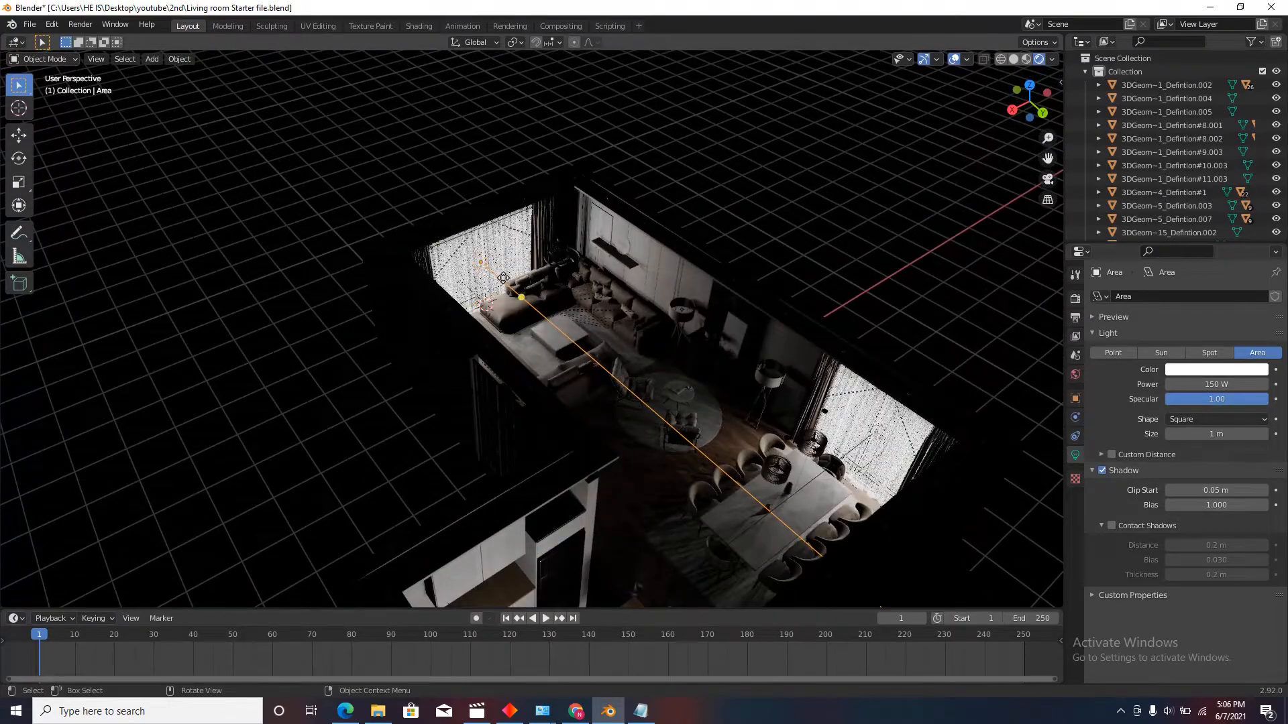
scroll(653, 264, "up", 4)
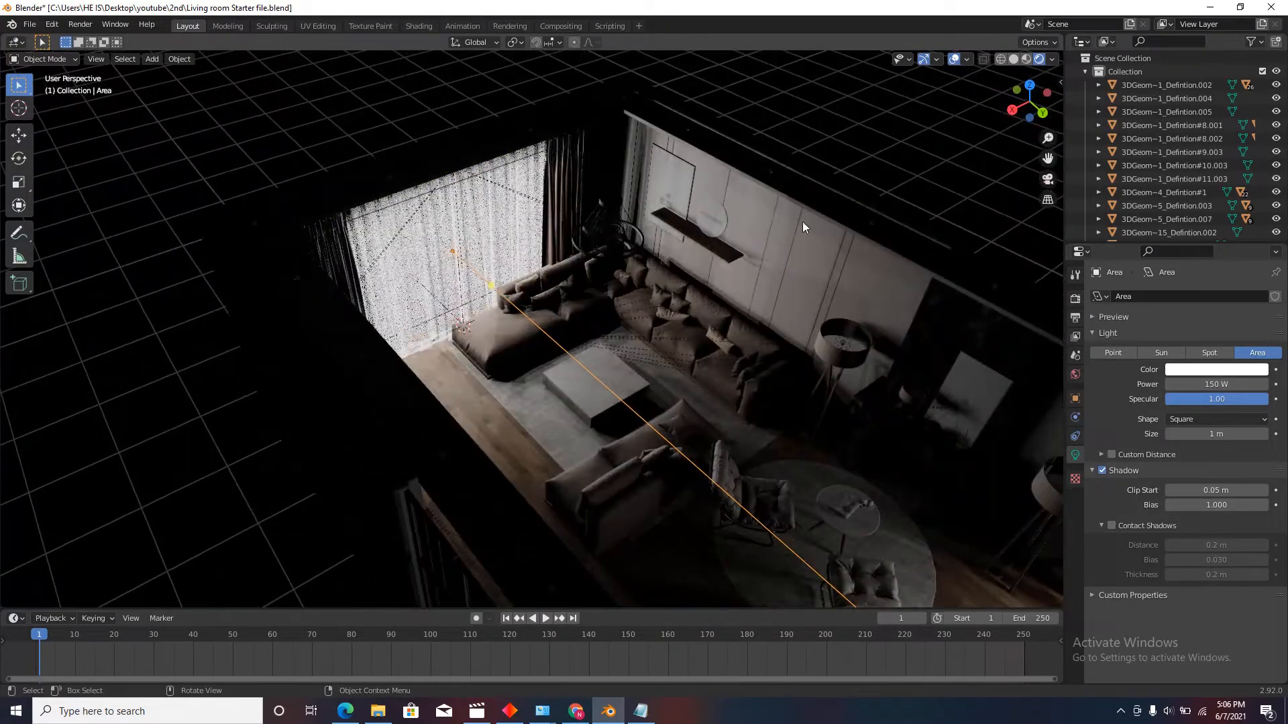
left_click(1013, 59)
key("KP_7")
scroll(551, 163, "up", 6)
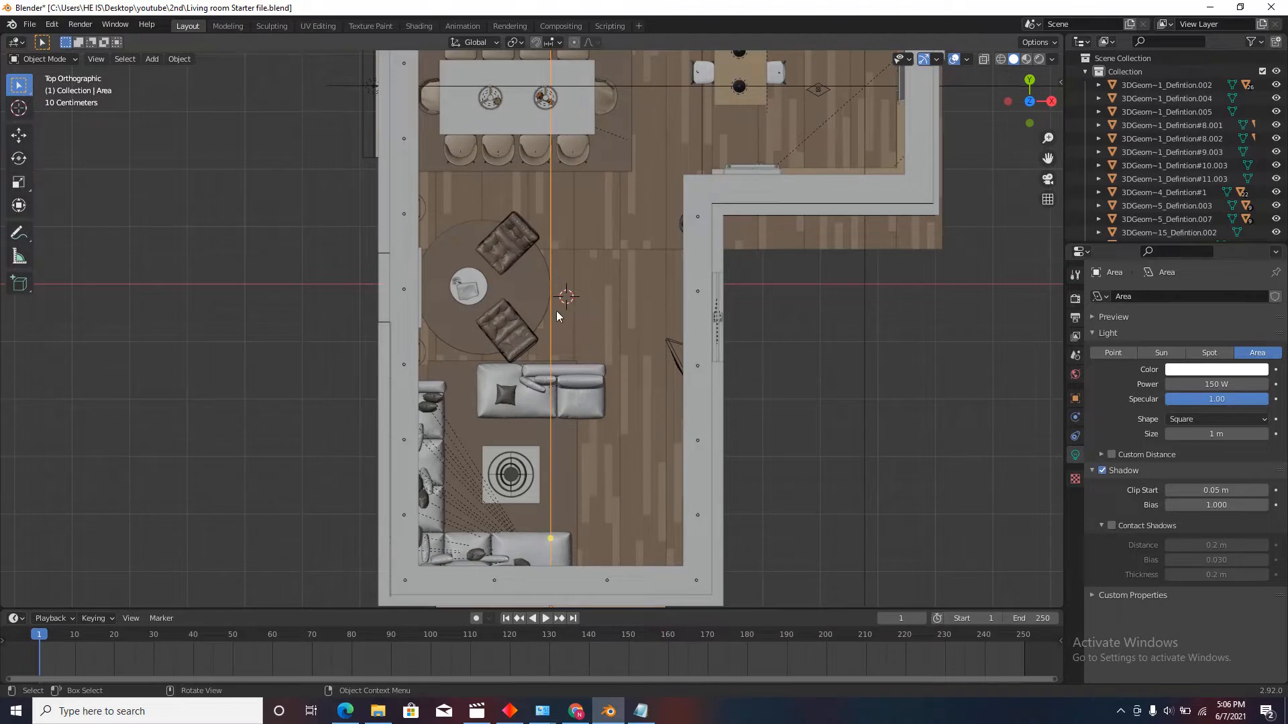
Step: Place the 3D cursor on the living room floor just beside the round rug with the two armchairs
right_click_drag(609, 316, 596, 213, "shift")
right_click(560, 283, "shift")
right_click(562, 265, "shift")
left_click(17, 111)
left_click(609, 212)
left_click_drag(653, 254, 655, 261)
left_click(640, 328)
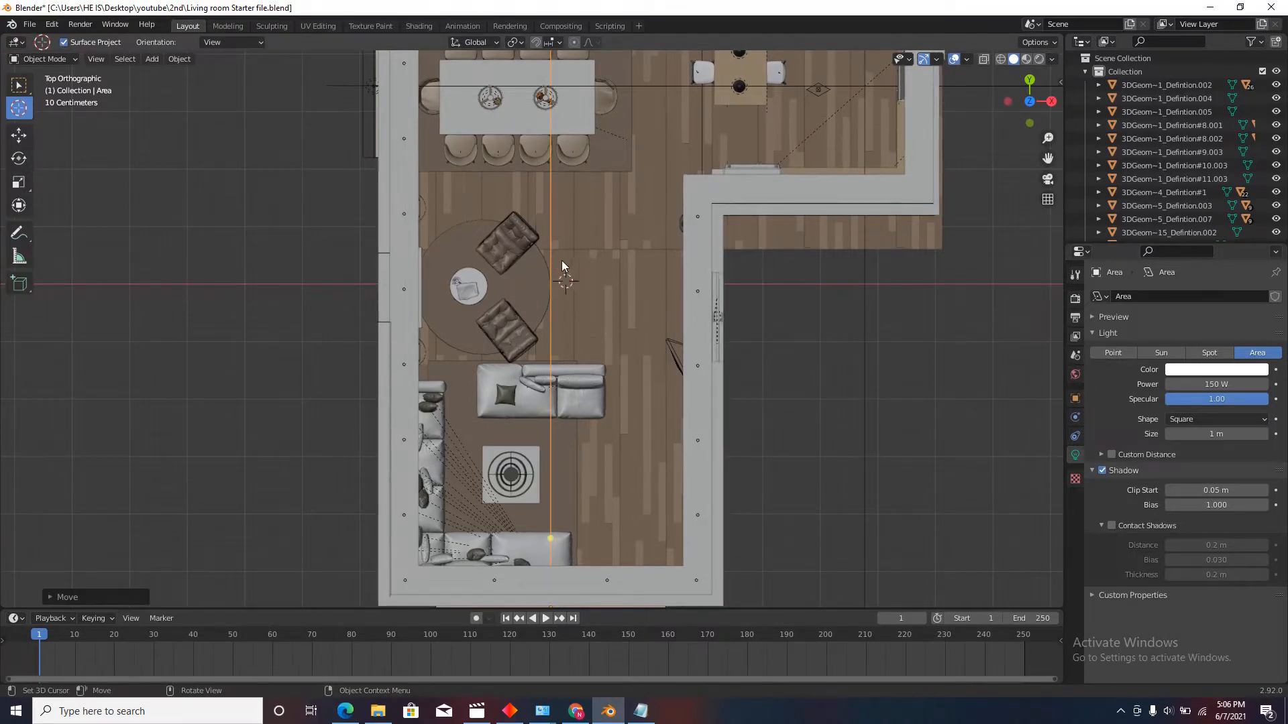
left_click(597, 289)
left_click(21, 89)
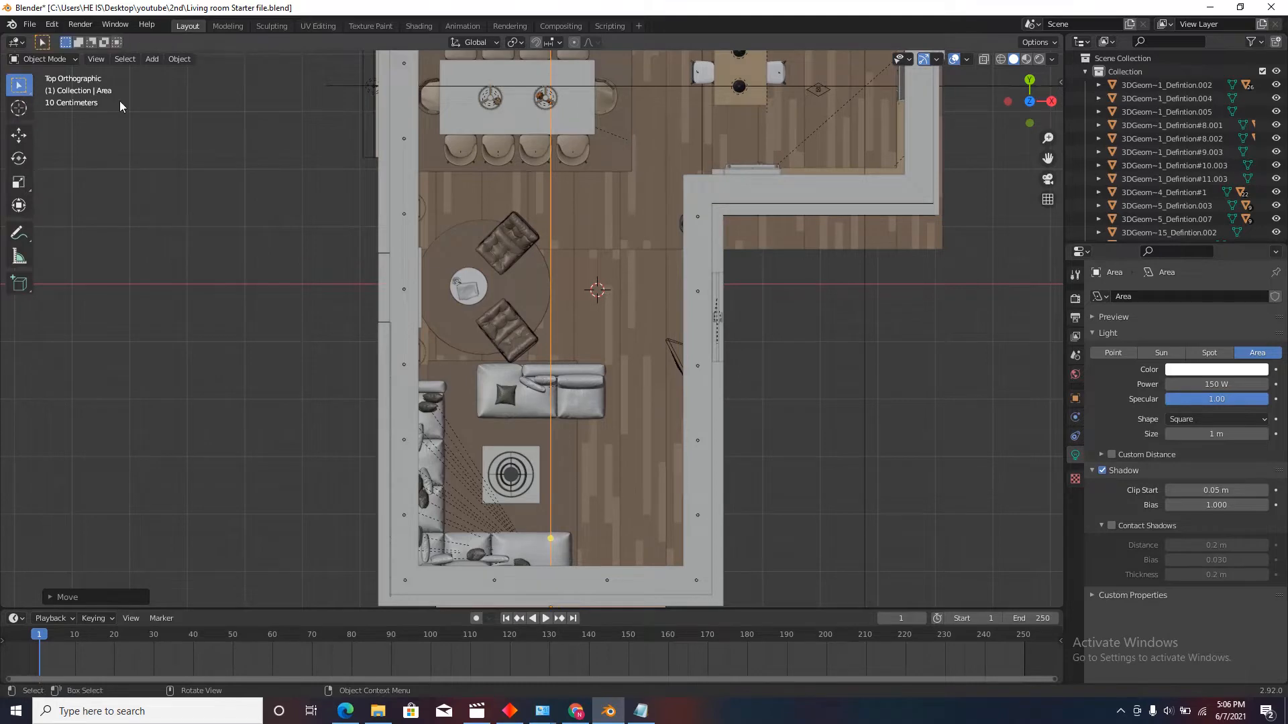
right_click(565, 283, "shift")
scroll(536, 276, "up", 2)
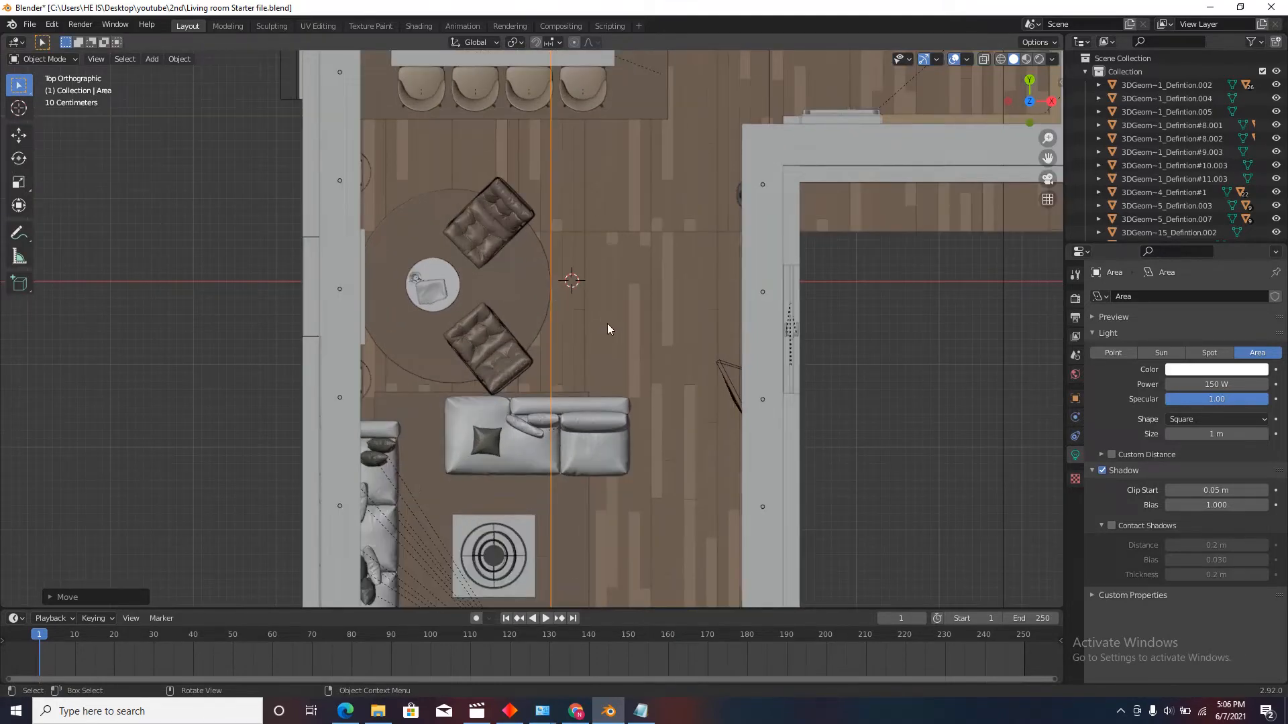
scroll(616, 340, "down", 2)
scroll(576, 277, "down", 1)
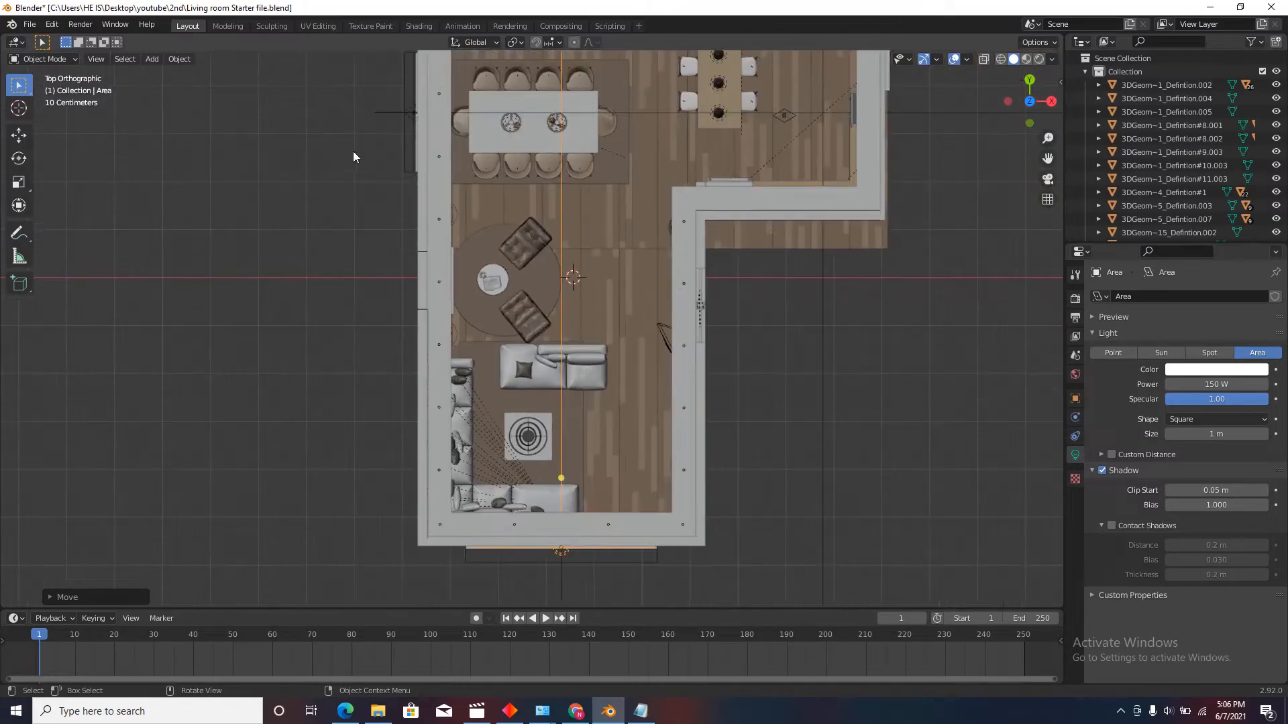
Step: Add an Irradiance Volume light probe at the 3D cursor
left_click(152, 59)
mouse_move(220, 254)
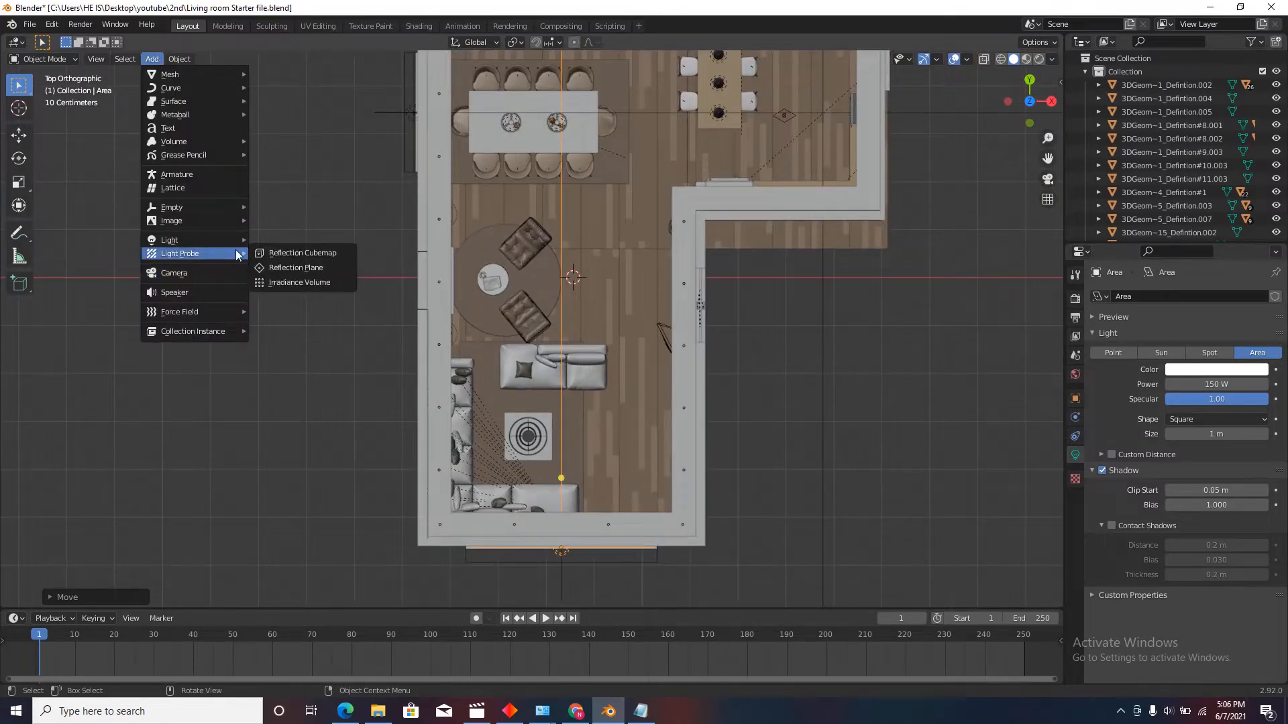
left_click(309, 283)
scroll(575, 392, "down", 3)
scroll(598, 336, "up", 1)
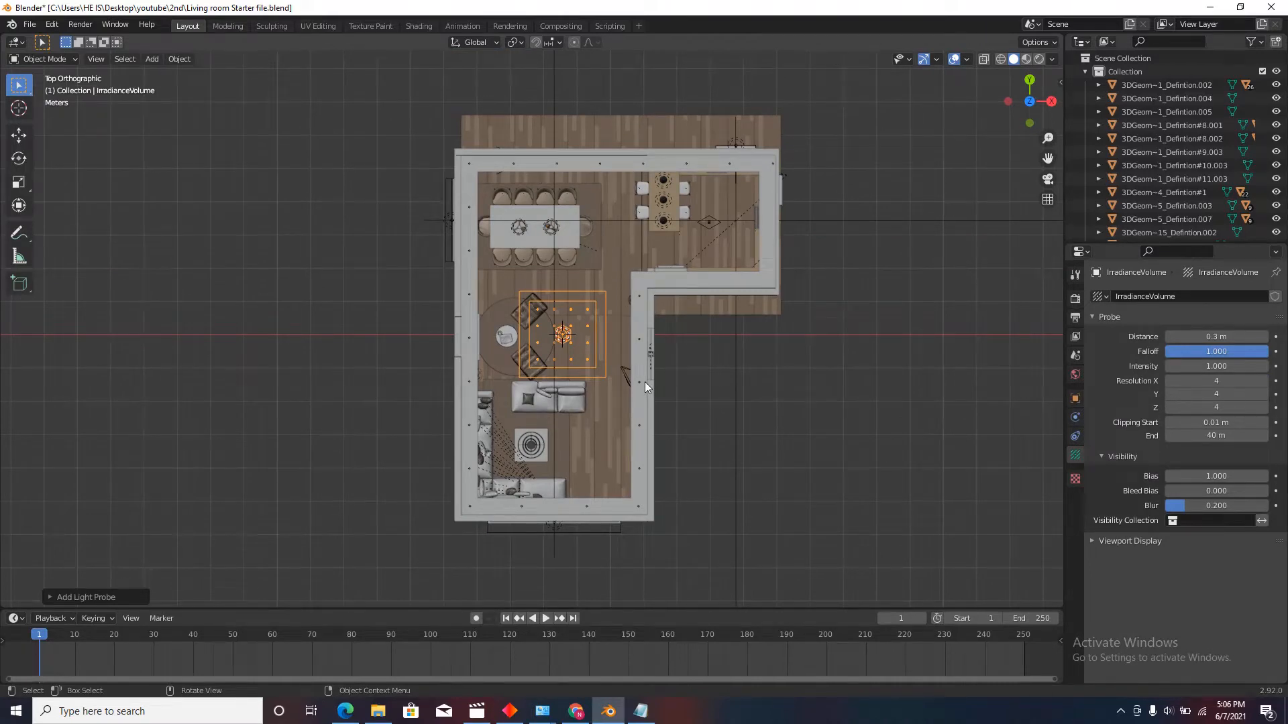
Step: Scale the irradiance volume up along X and Y so it spans the house's width and length
key("s")
key("x")
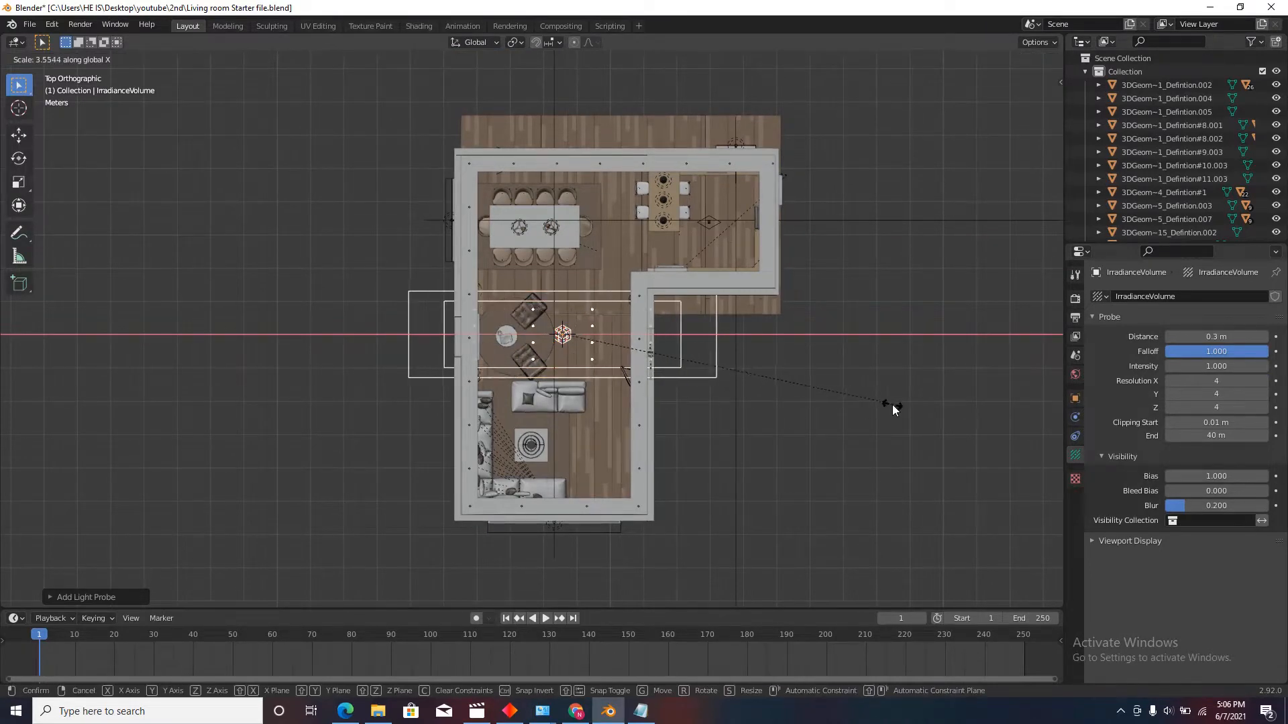
left_click(987, 395)
middle_click_drag(640, 308, 619, 303, "shift")
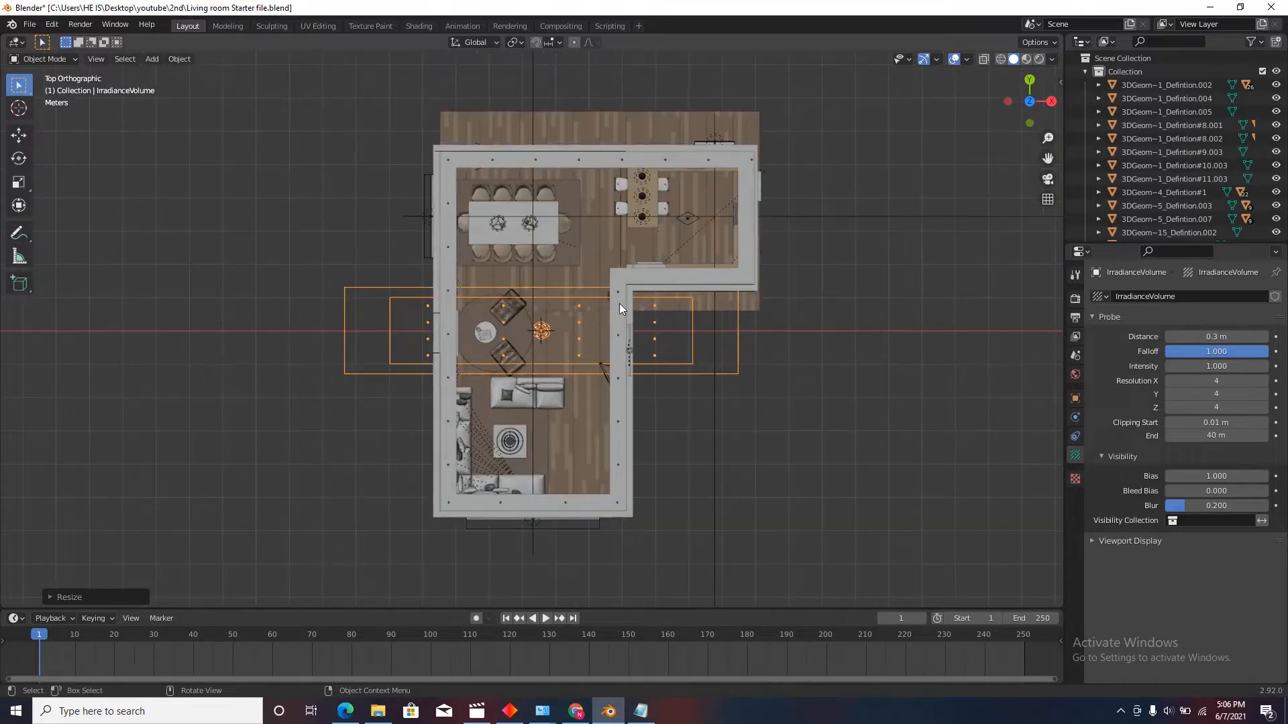
key("s")
key("y")
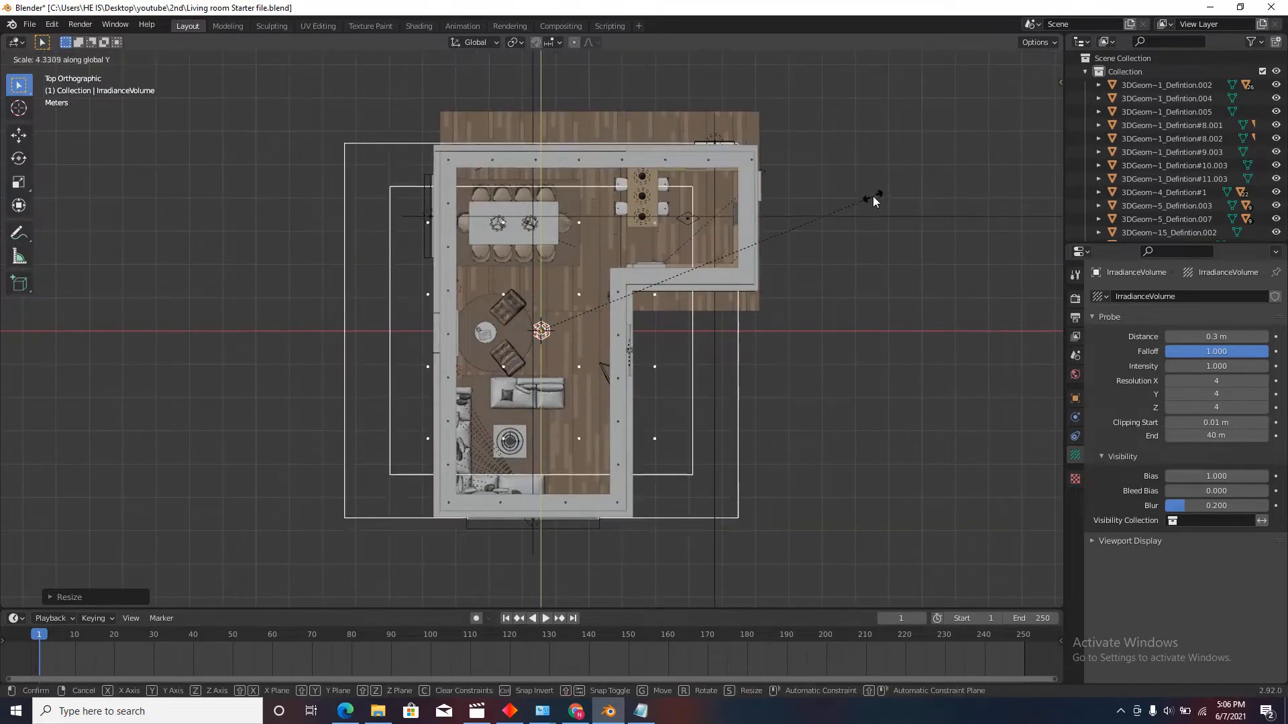
left_click(967, 142)
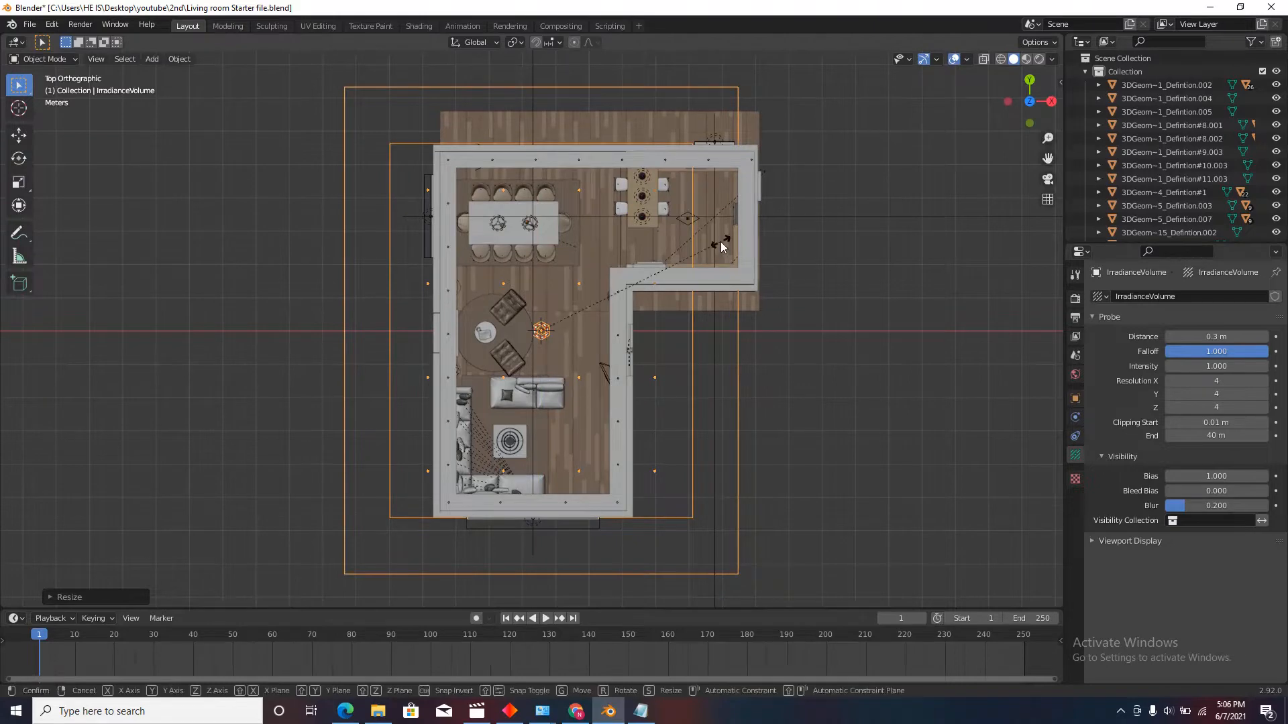
Step: Adjust the irradiance volume's X scale and move it about 1.64 m along X so its inner box matches the outer walls
key("s")
key("x")
left_click(738, 246)
key("g")
key("x")
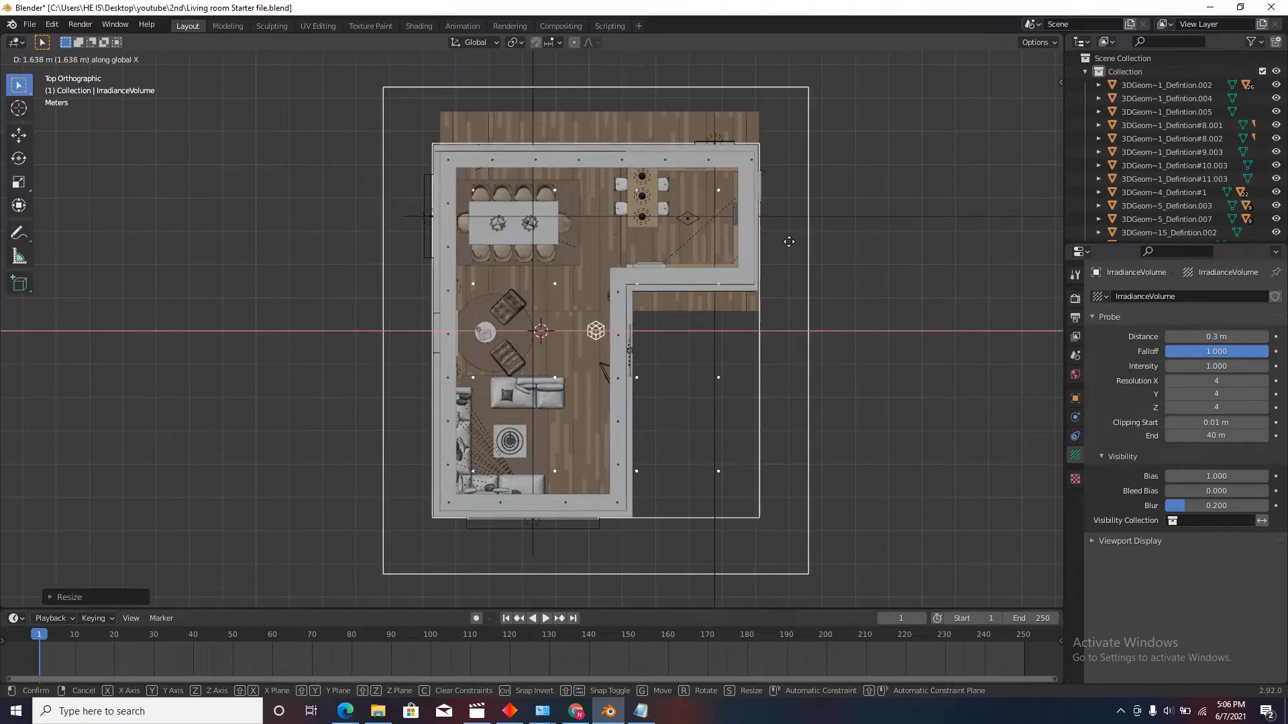
left_click(787, 243)
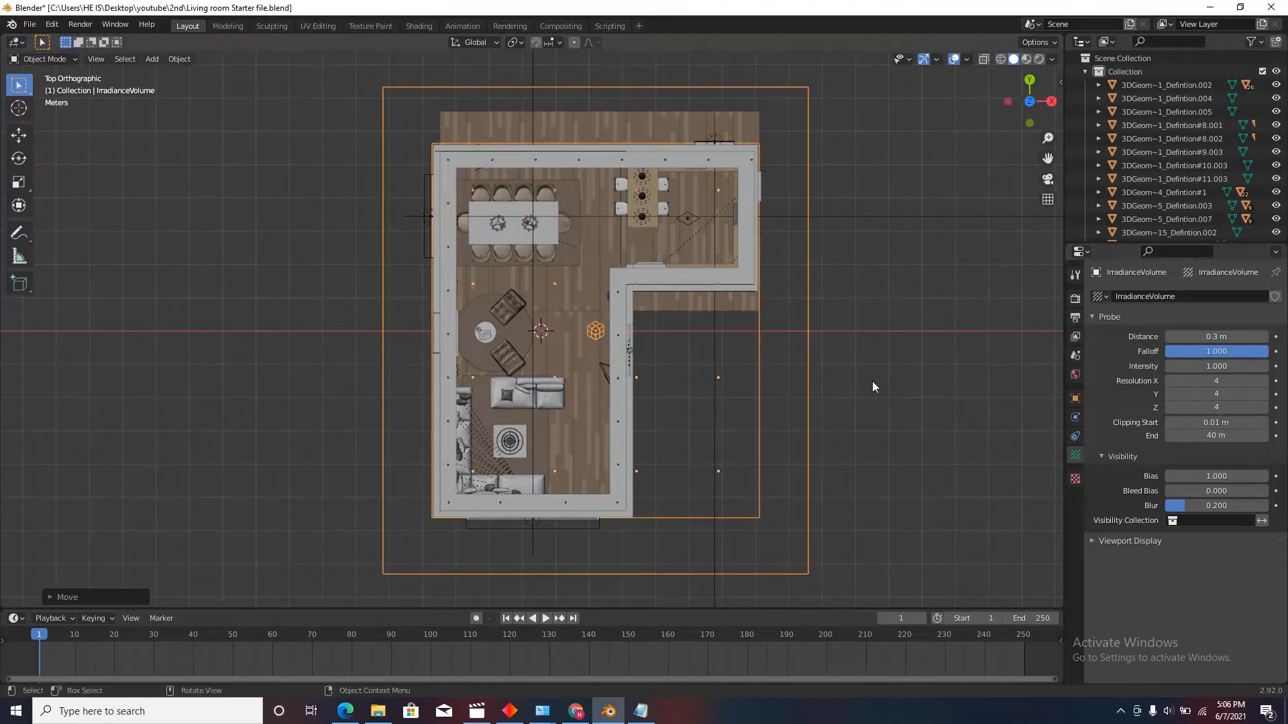
Step: Set the irradiance volume's Resolution X to 8
scroll(467, 394, "up", 1)
scroll(466, 390, "up", 1)
scroll(549, 348, "down", 2)
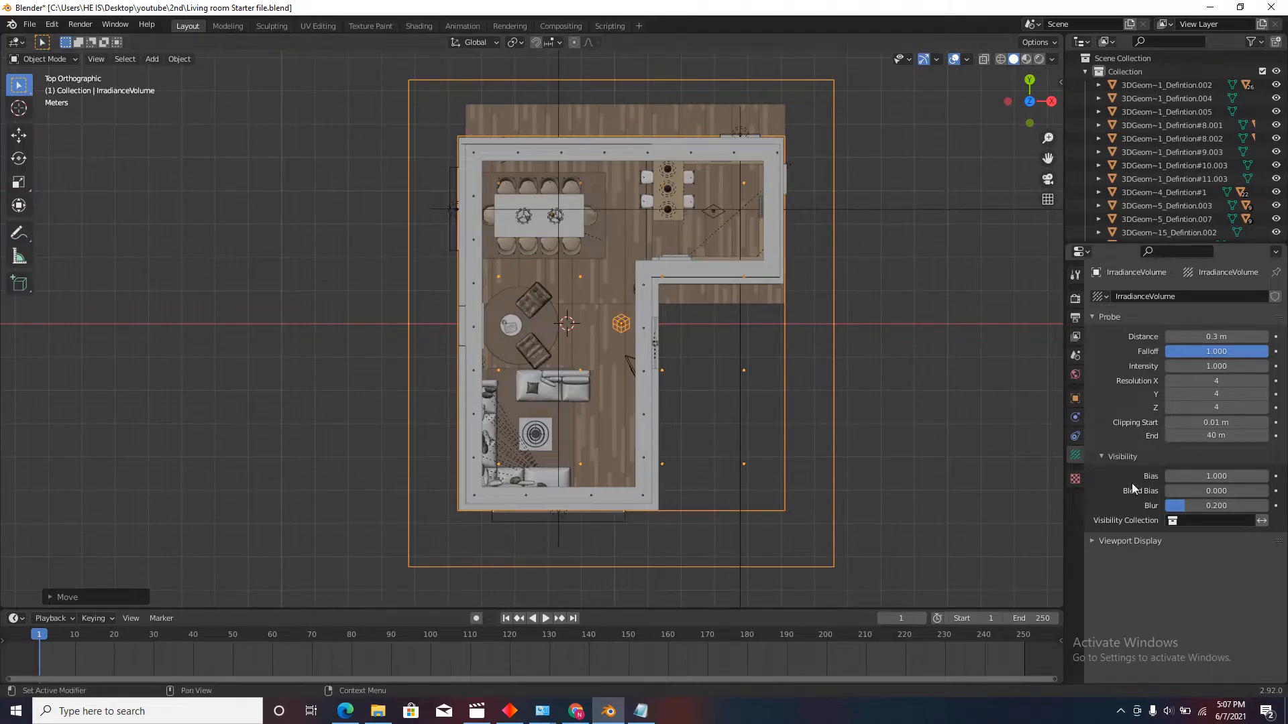
left_click(1226, 381)
type("8")
key("Return")
Step: Hide the ceiling frame that covers the room's edges along the walls
scroll(449, 465, "up", 1)
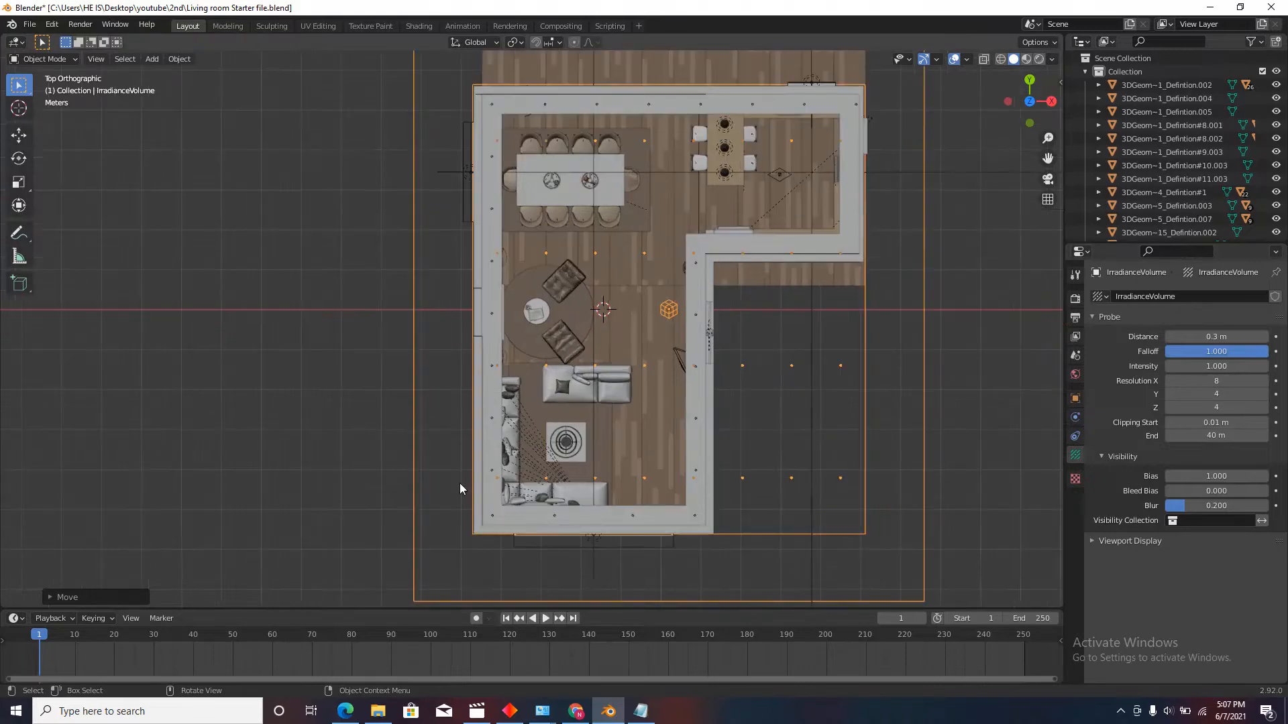
scroll(463, 510, "up", 1)
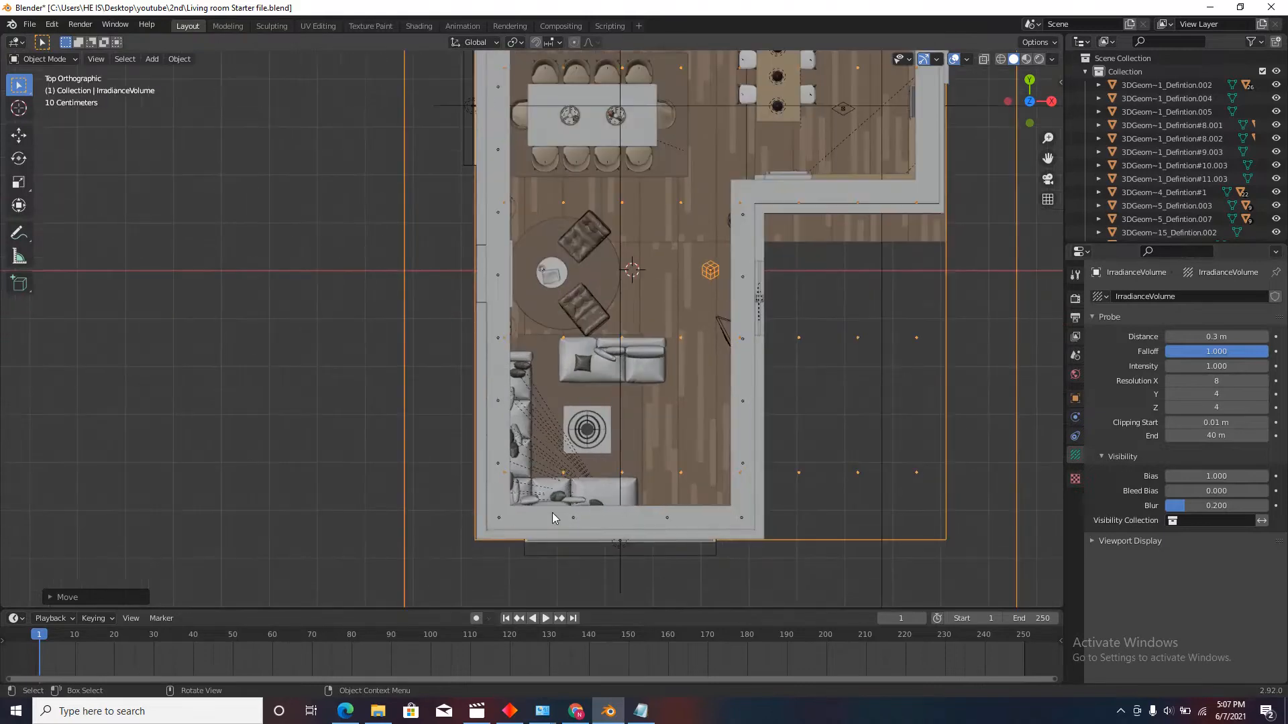
left_click(732, 432)
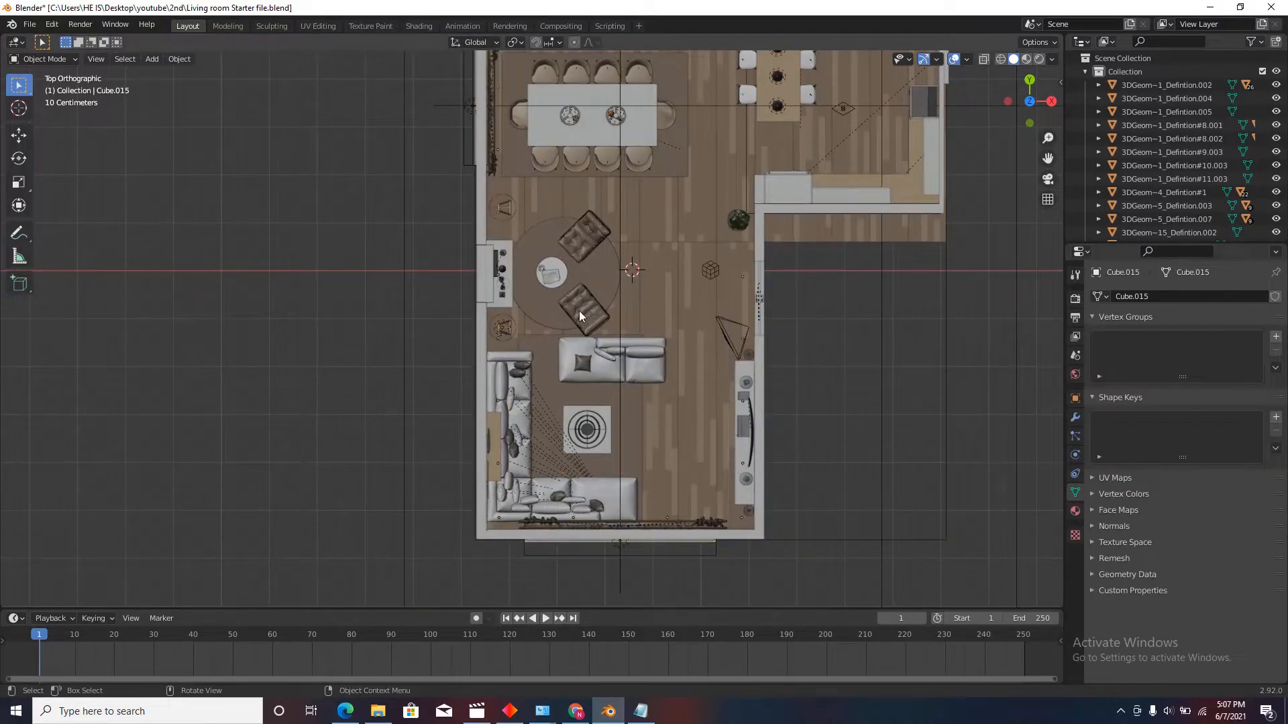
scroll(687, 424, "down", 3)
Step: Select the irradiance volume again and set its Resolution Y to 8
left_click(844, 429)
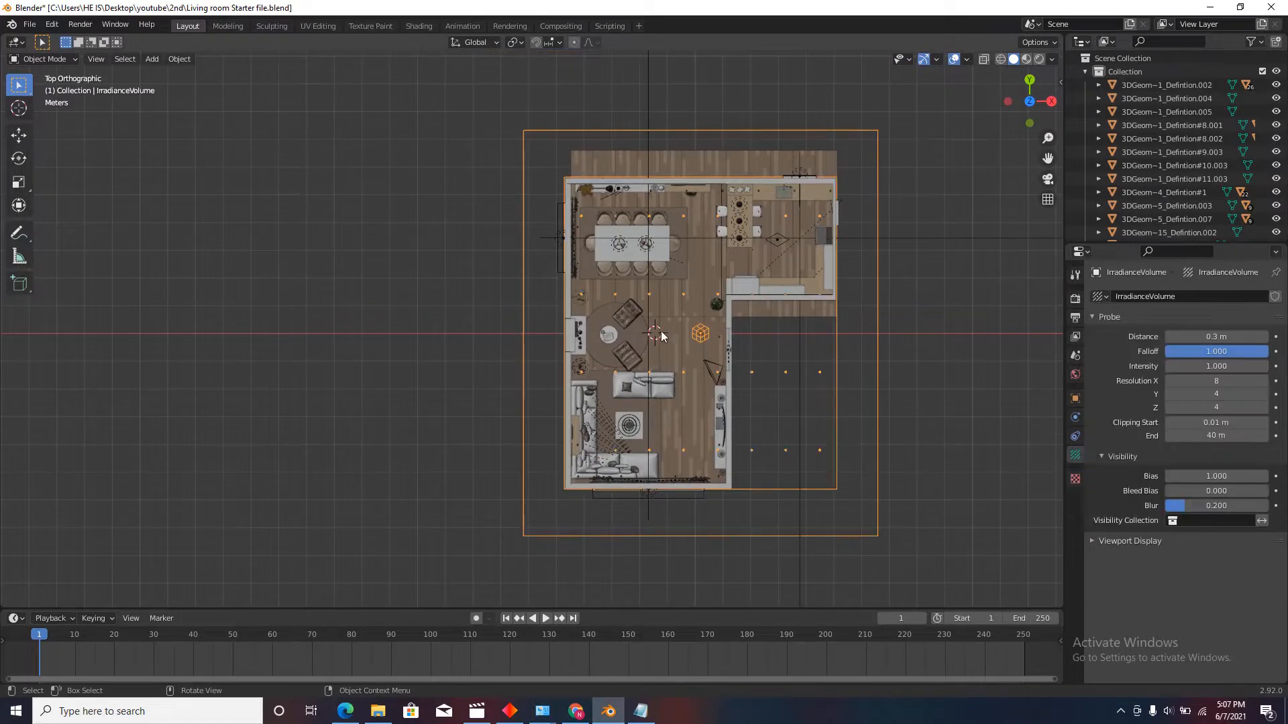
left_click(1216, 394)
type("8")
key("Return")
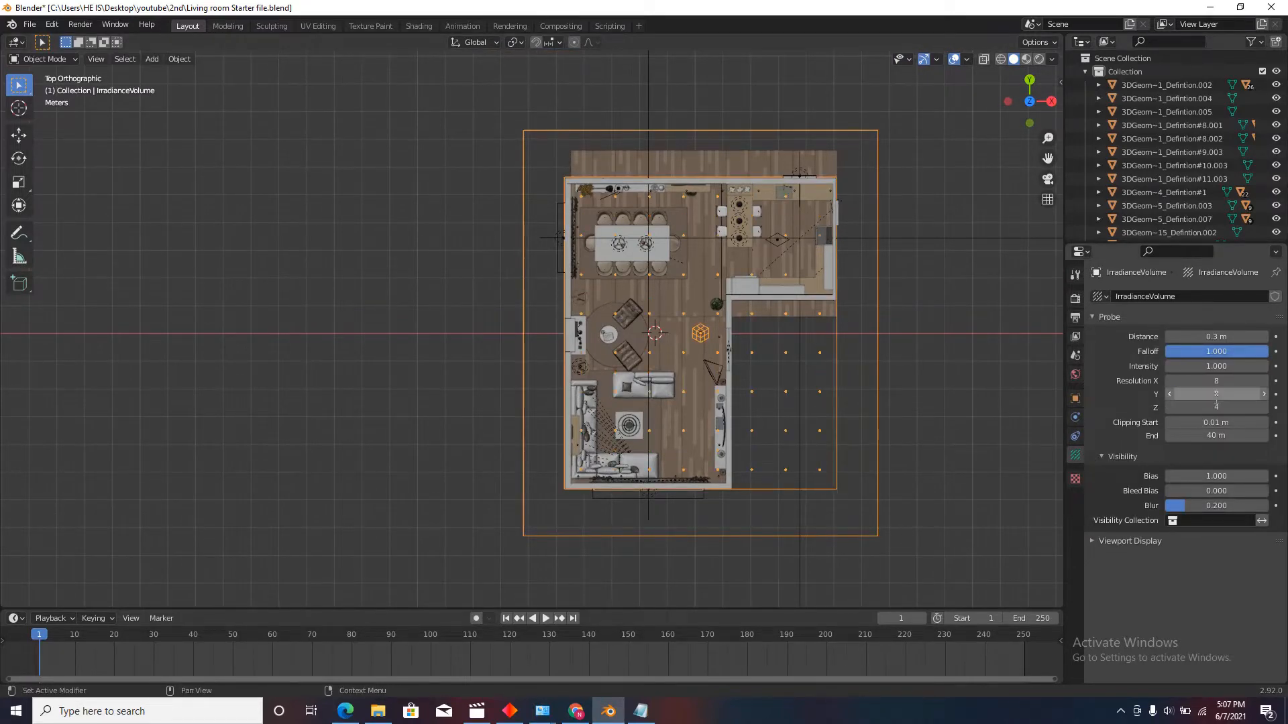
scroll(798, 389, "up", 1)
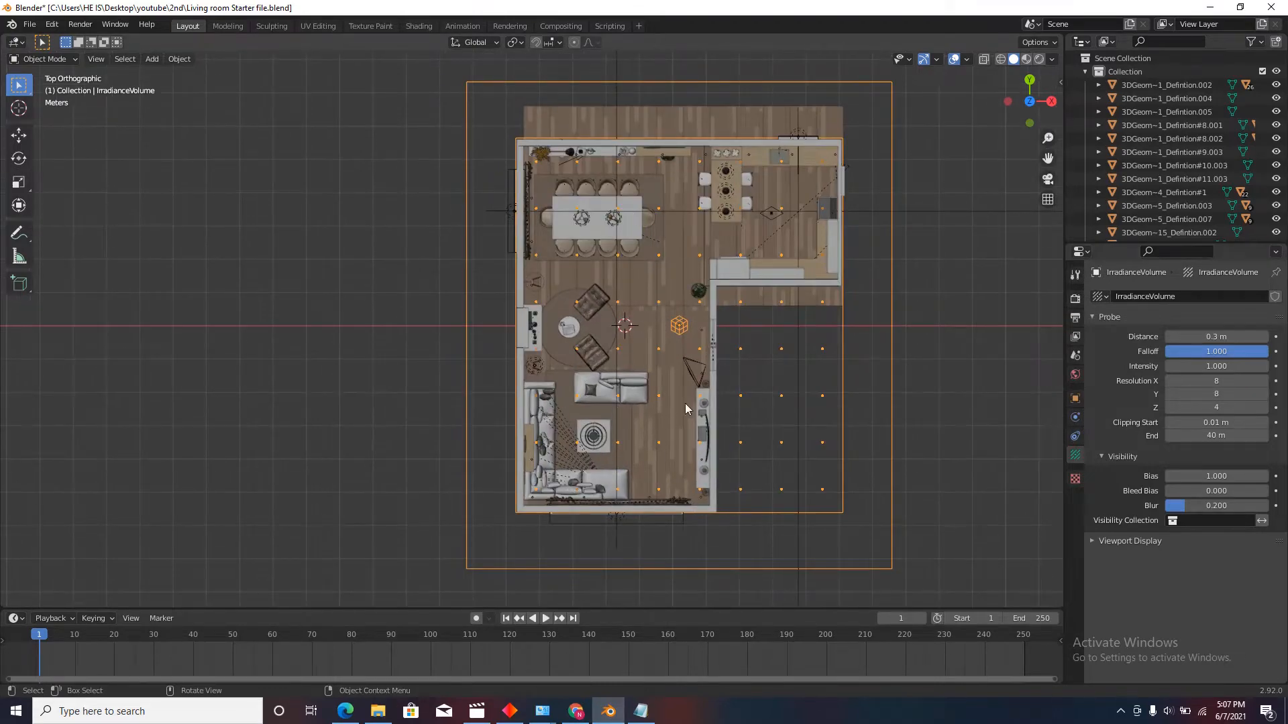
scroll(659, 470, "down", 1)
Step: In front orthographic view, raise the irradiance volume about 1.44 m along Z
middle_click_drag(915, 377, 726, 320)
left_click(1025, 112)
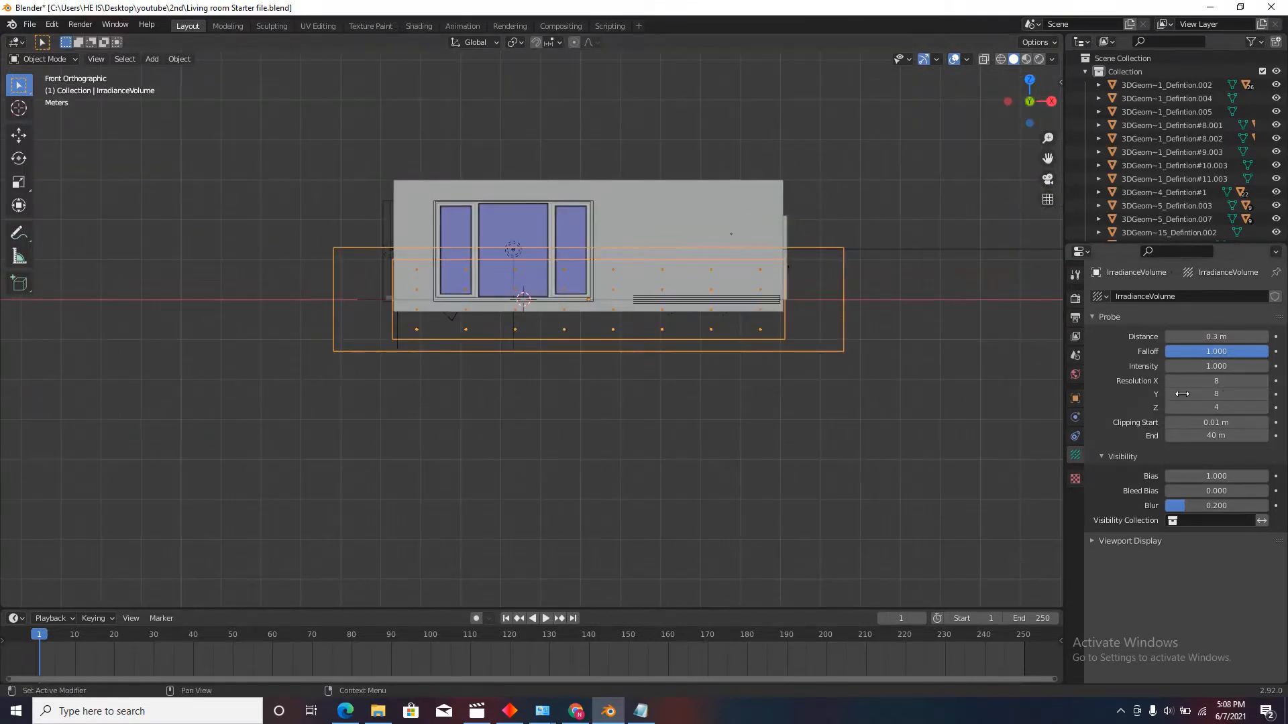
scroll(751, 265, "up", 2)
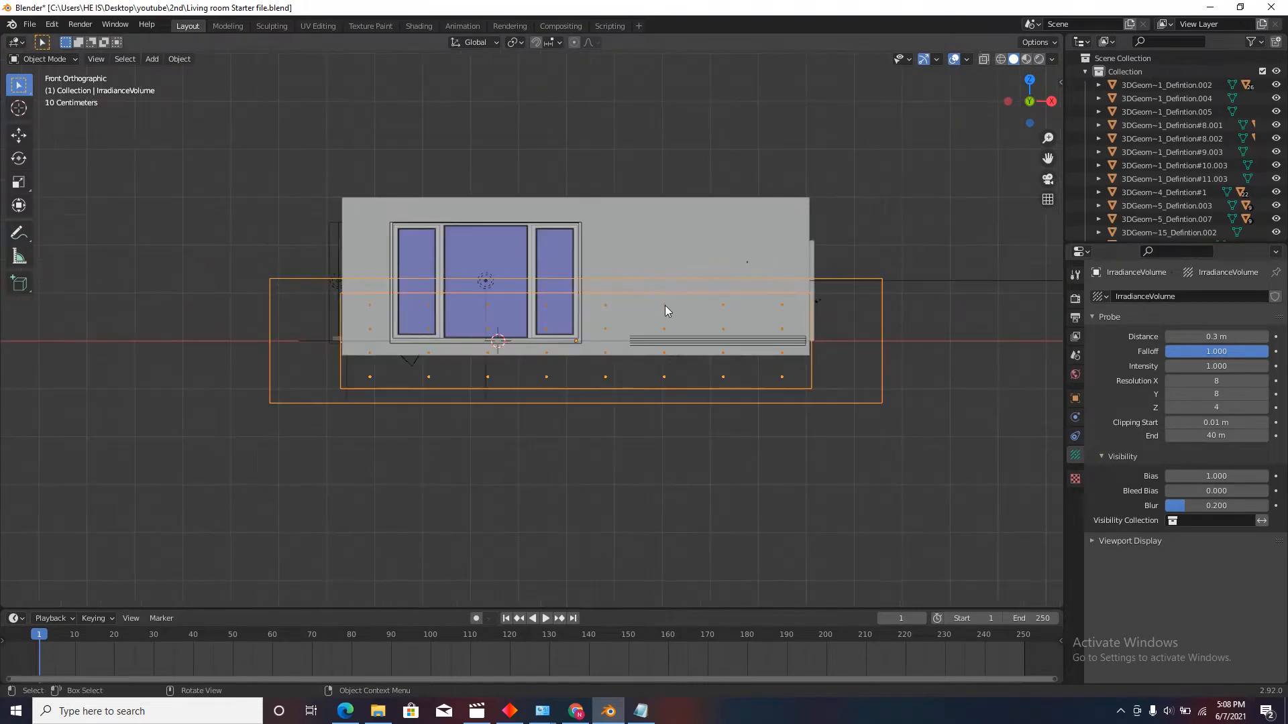
key("g")
key("z")
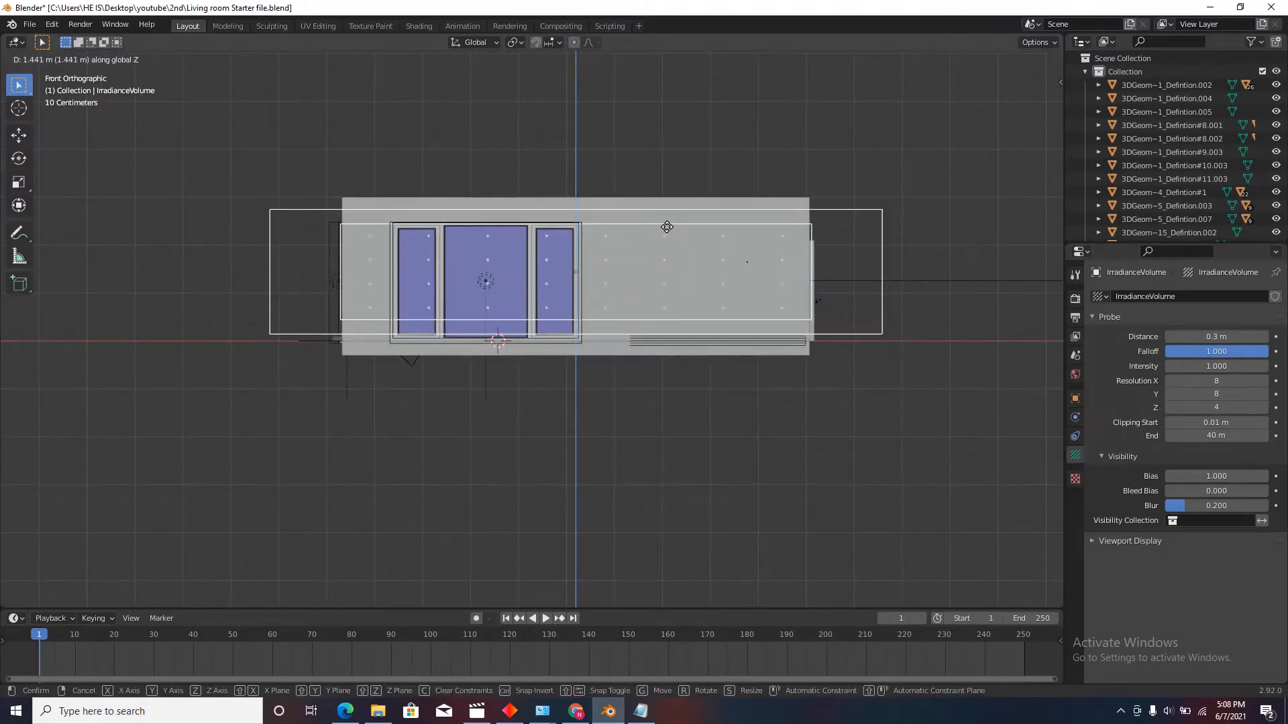
left_click(666, 224)
Step: Scale the irradiance volume along Z and adjust its height so its inner box encloses the full wall height
key("s")
key("z")
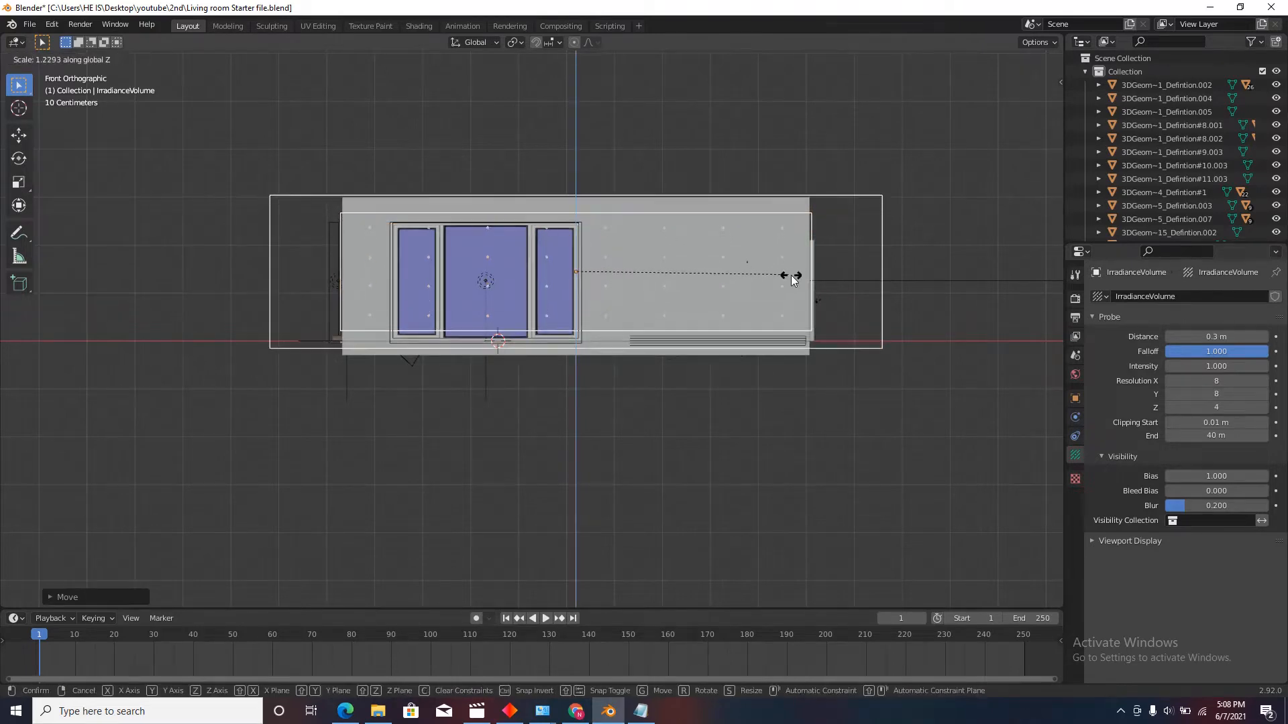
left_click(894, 287)
key("g")
key("z")
left_click(895, 281)
key("s")
key("z")
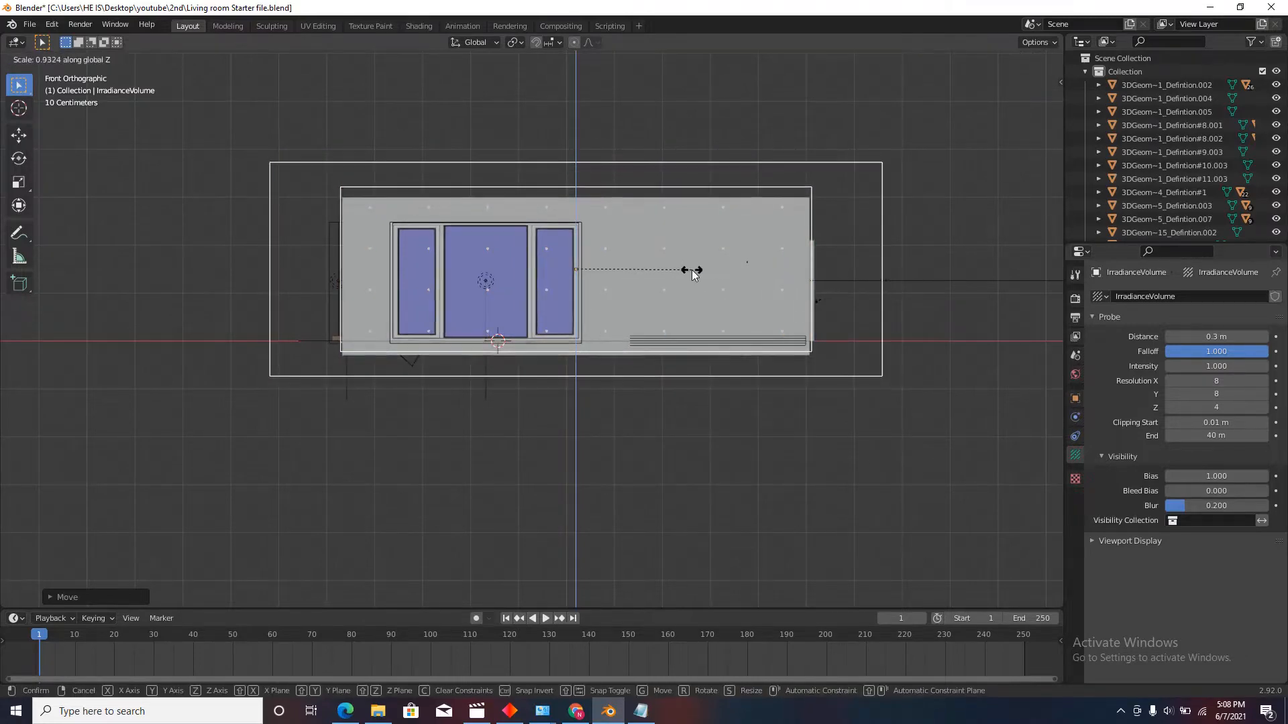
left_click(692, 274)
Step: Unhide all hidden objects, then hide only the flat roof slab to expose the interior
key("alt+h")
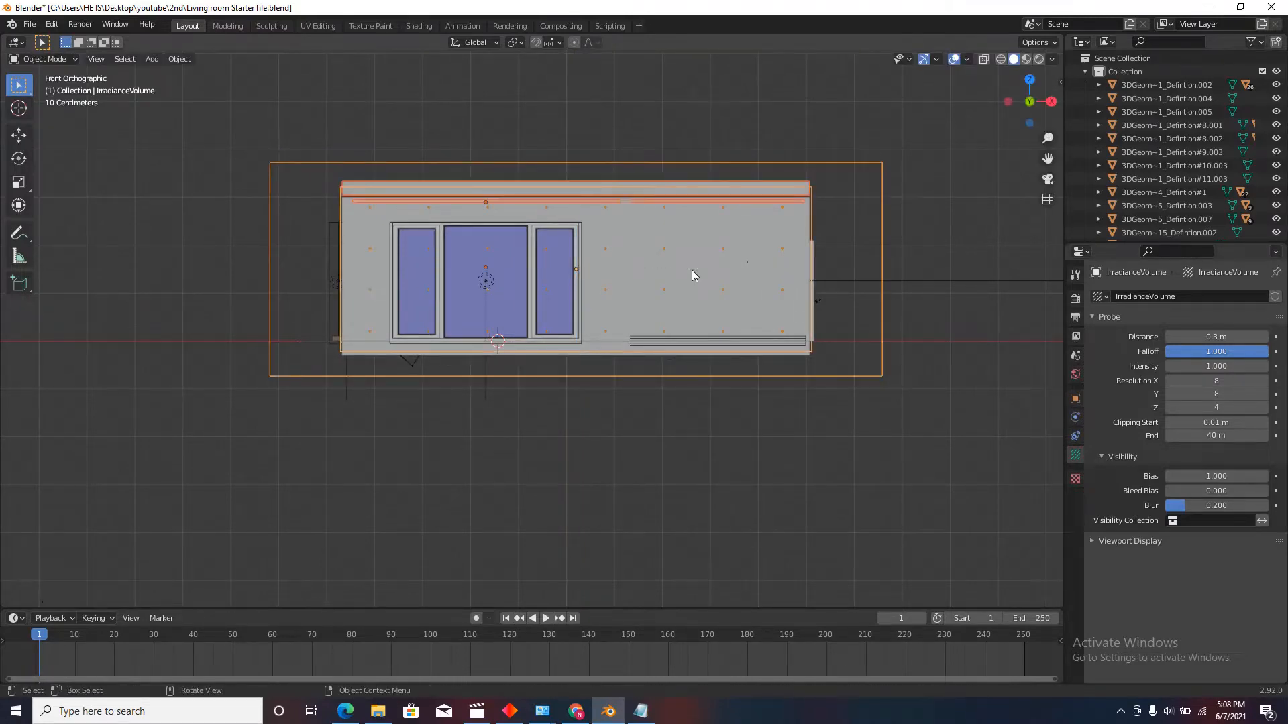
left_click(926, 198)
scroll(854, 204, "down", 2)
middle_click_drag(854, 204, 665, 276)
scroll(662, 276, "up", 2)
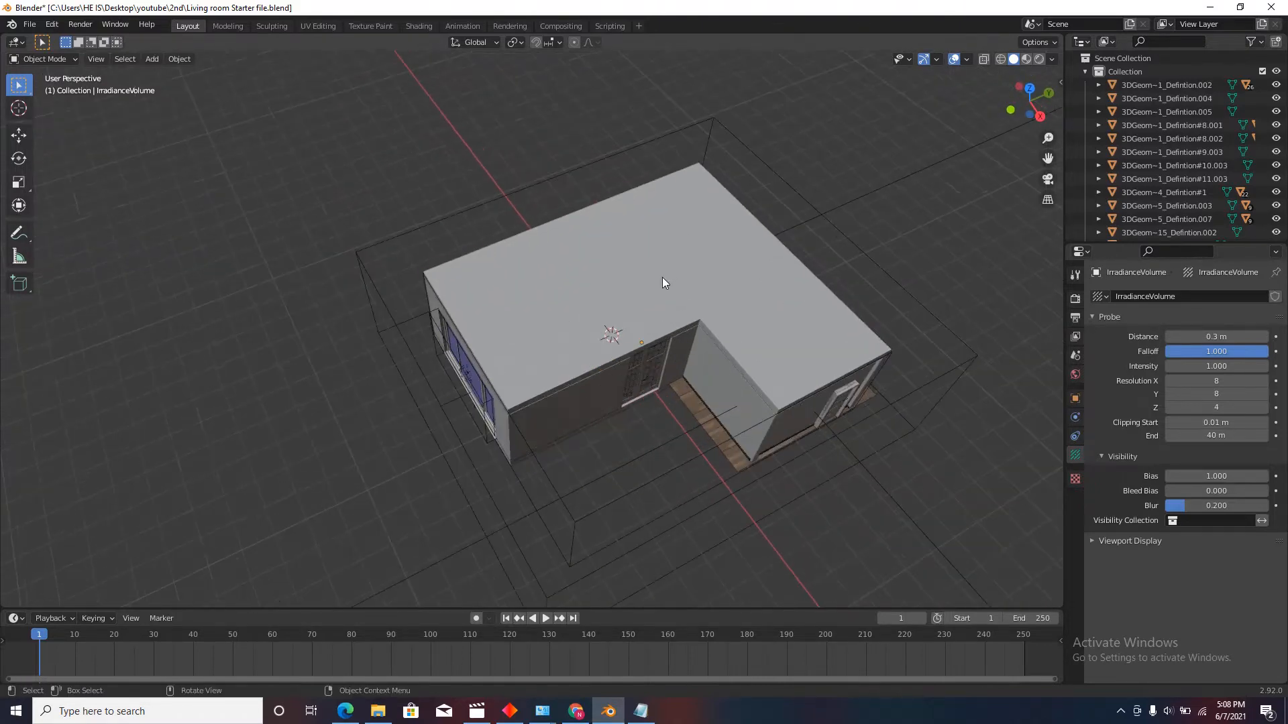
left_click(662, 276)
key("h")
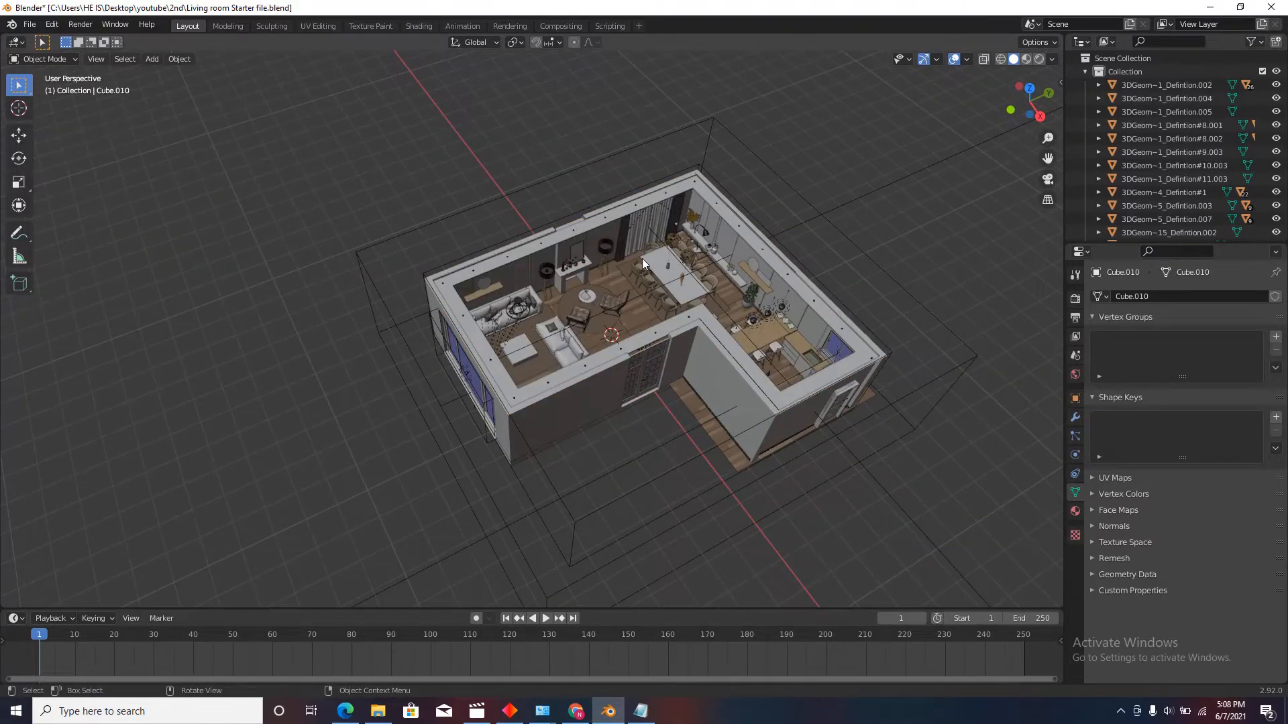
Step: Unhide the roof and check in front X-ray view how the irradiance volume's inner box fits around the house
key("alt+h")
scroll(622, 306, "down", 3)
middle_click_drag(623, 306, 654, 261)
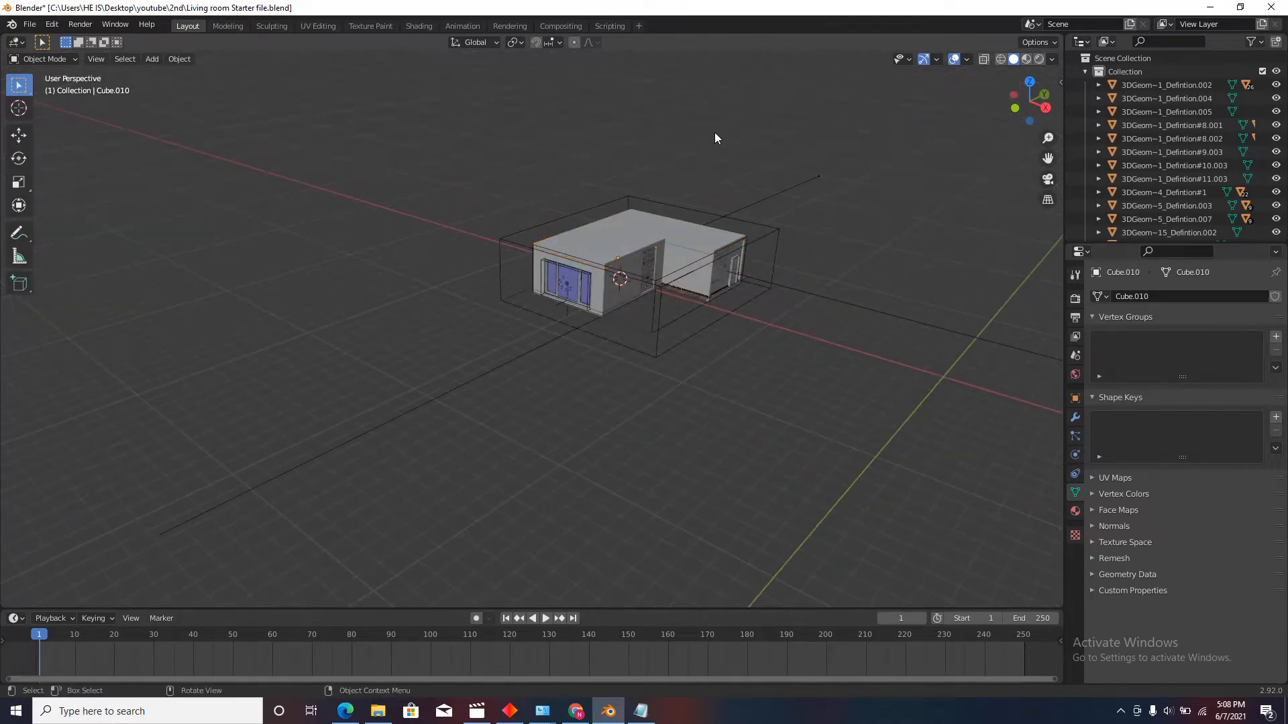
scroll(717, 138, "up", 3)
left_click(597, 272)
left_click(1015, 107)
scroll(763, 333, "up", 3)
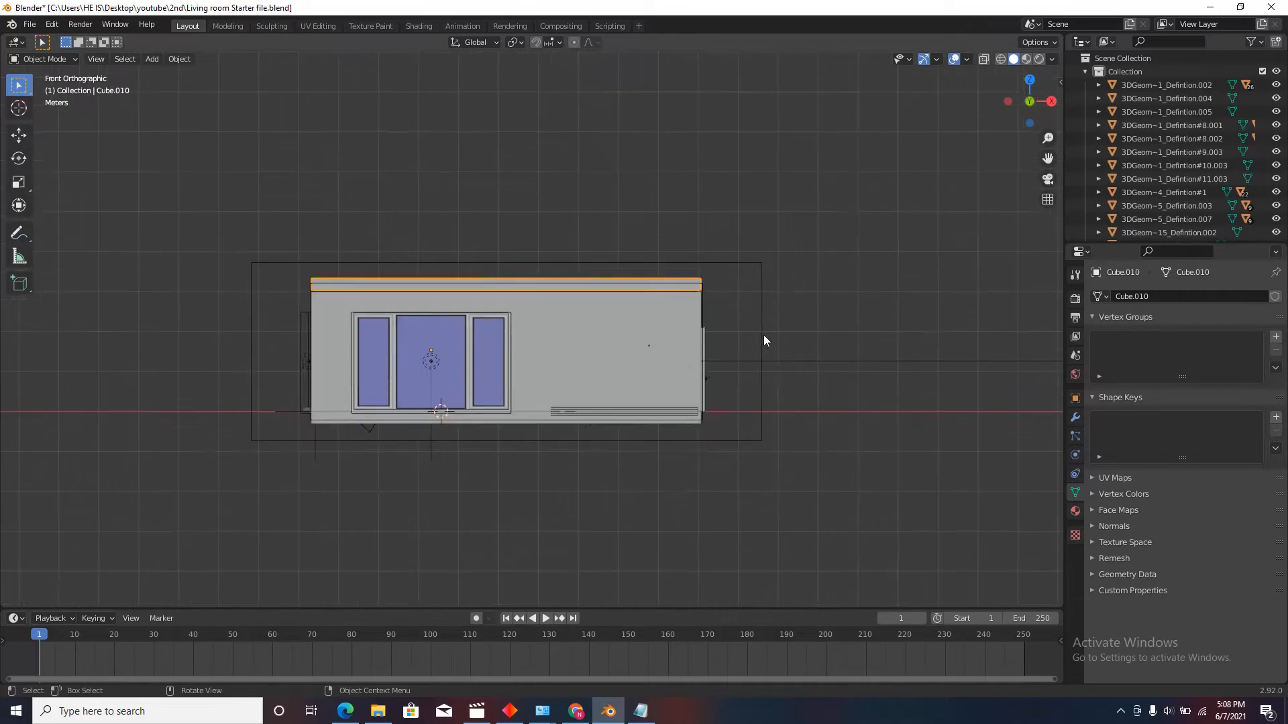
left_click(762, 336)
left_click(983, 60)
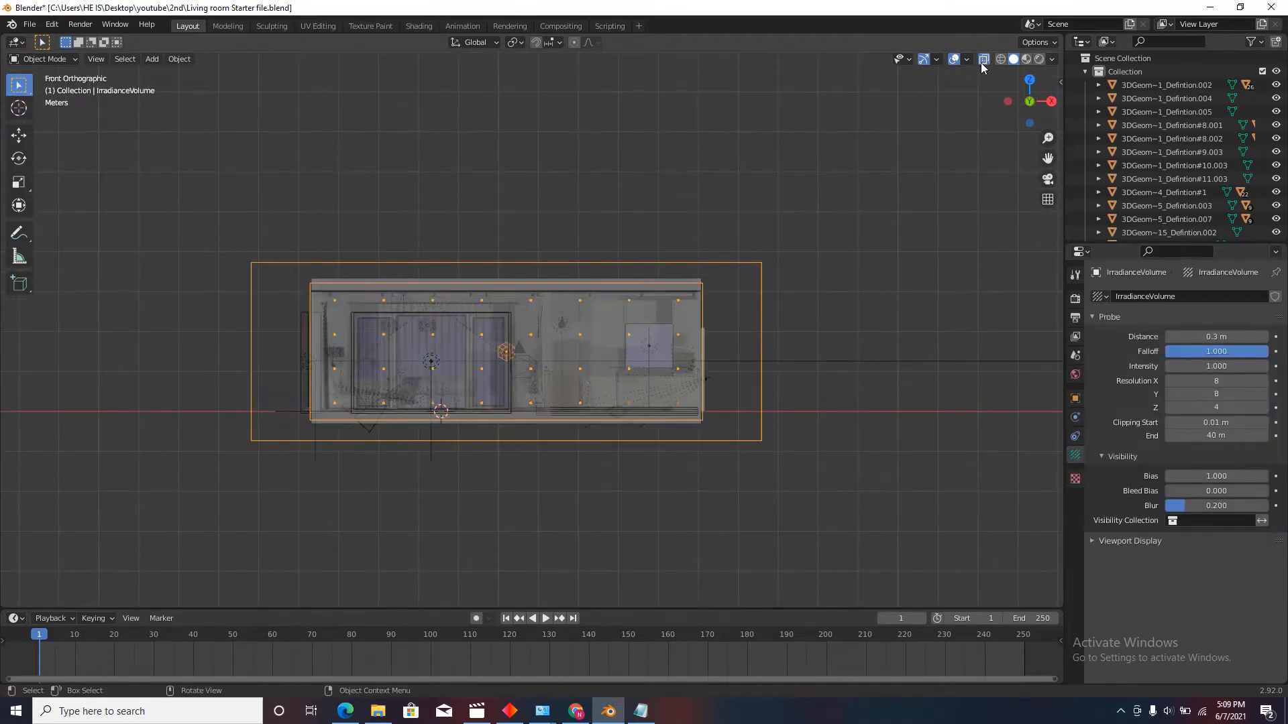
scroll(368, 412, "up", 4)
scroll(348, 405, "down", 3)
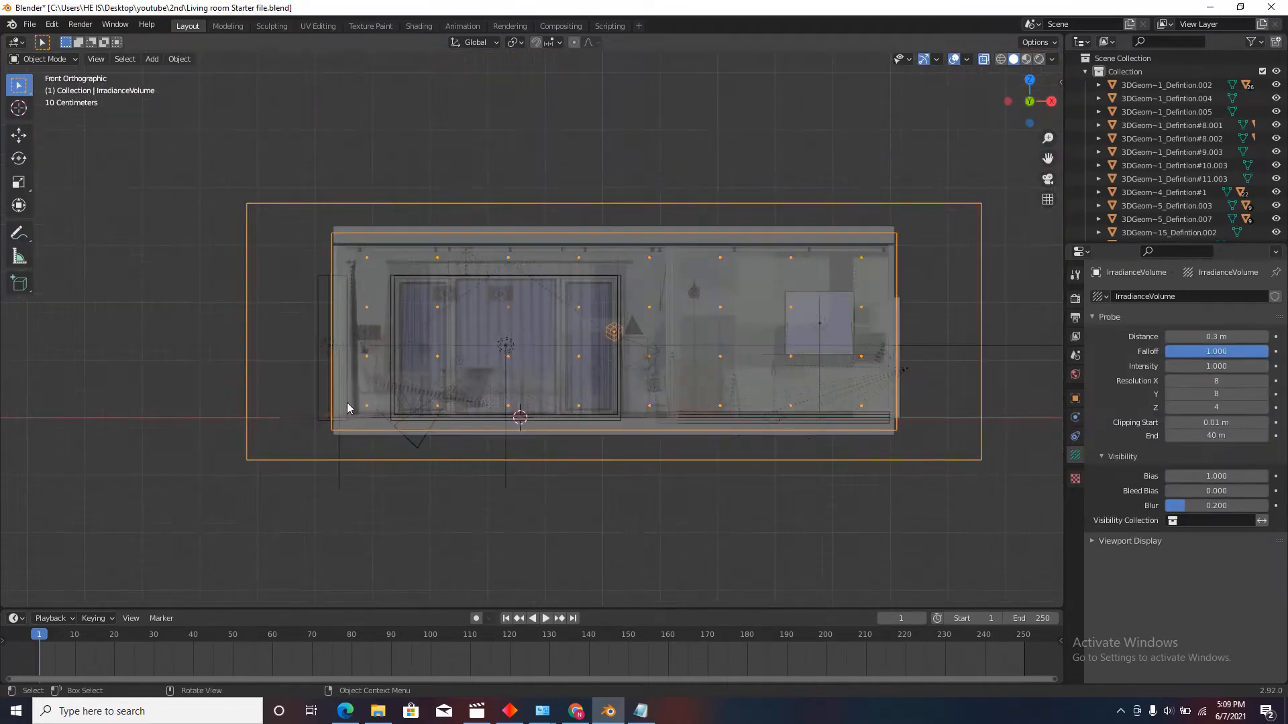
scroll(882, 259, "up", 6)
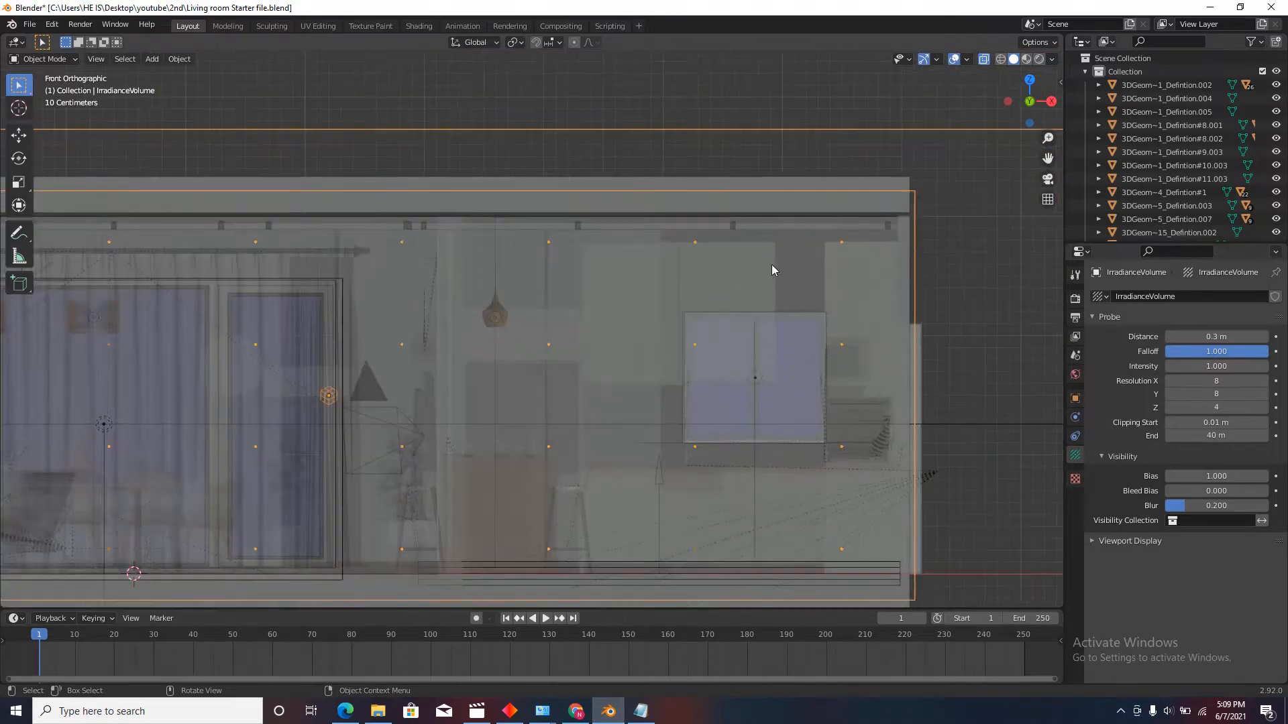
scroll(832, 328, "down", 3)
scroll(848, 434, "up", 2)
middle_click_drag(686, 387, 771, 178)
left_click(983, 60)
Step: Hide the flat roof slab to expose the interior from above
scroll(883, 229, "down", 3)
middle_click_drag(840, 279, 776, 292)
left_click(739, 309)
key("h")
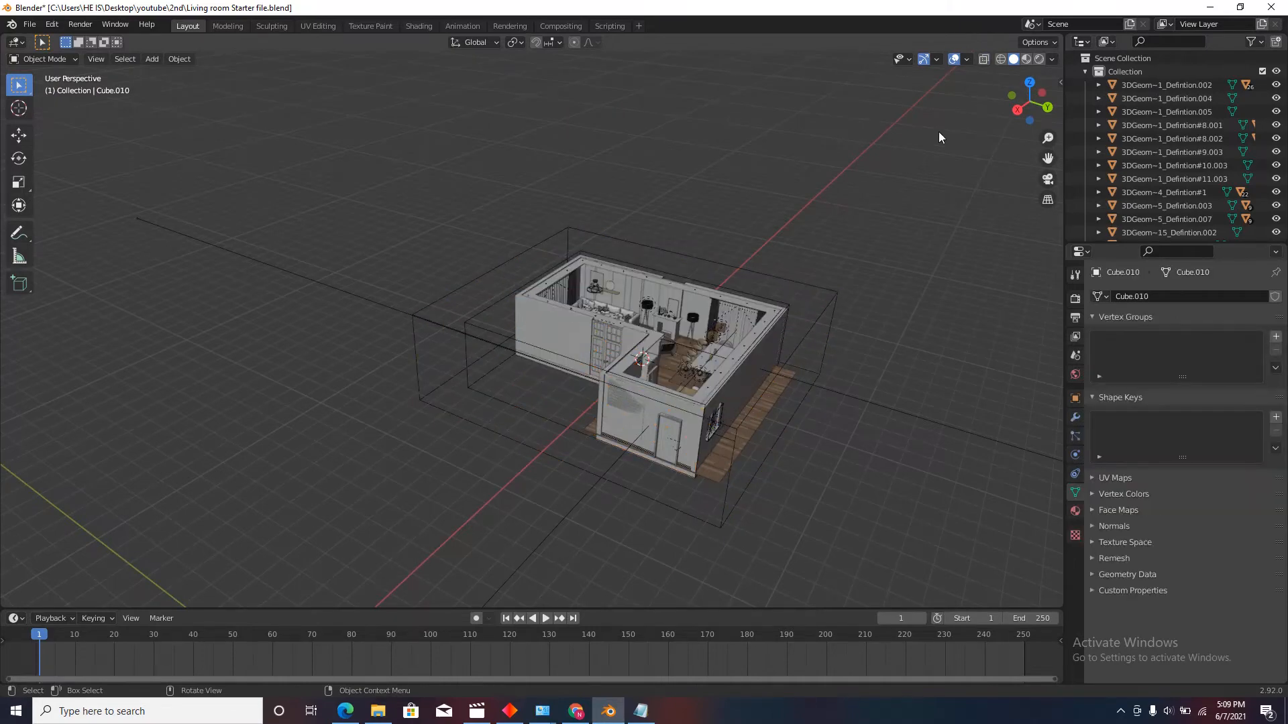
Step: In top orthographic view, add a reflection cubemap, then scale and shift it until its sphere surrounds the whole house
left_click(1029, 82)
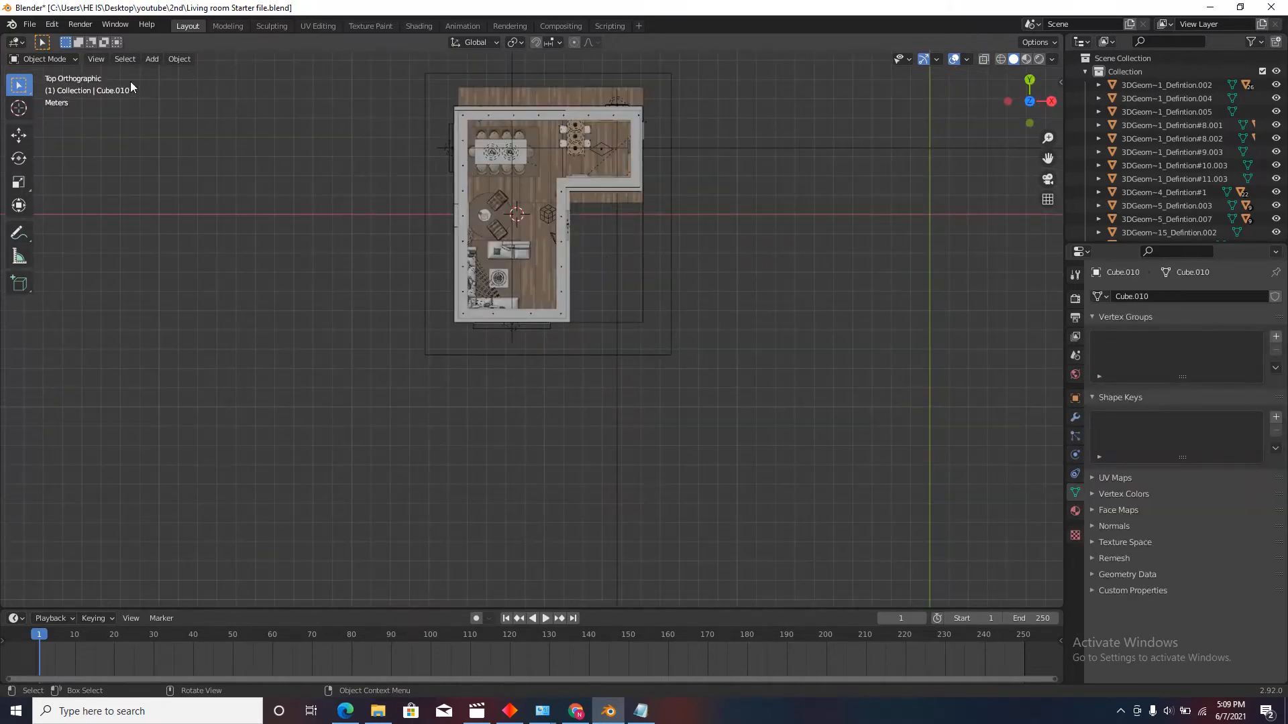
left_click(149, 59)
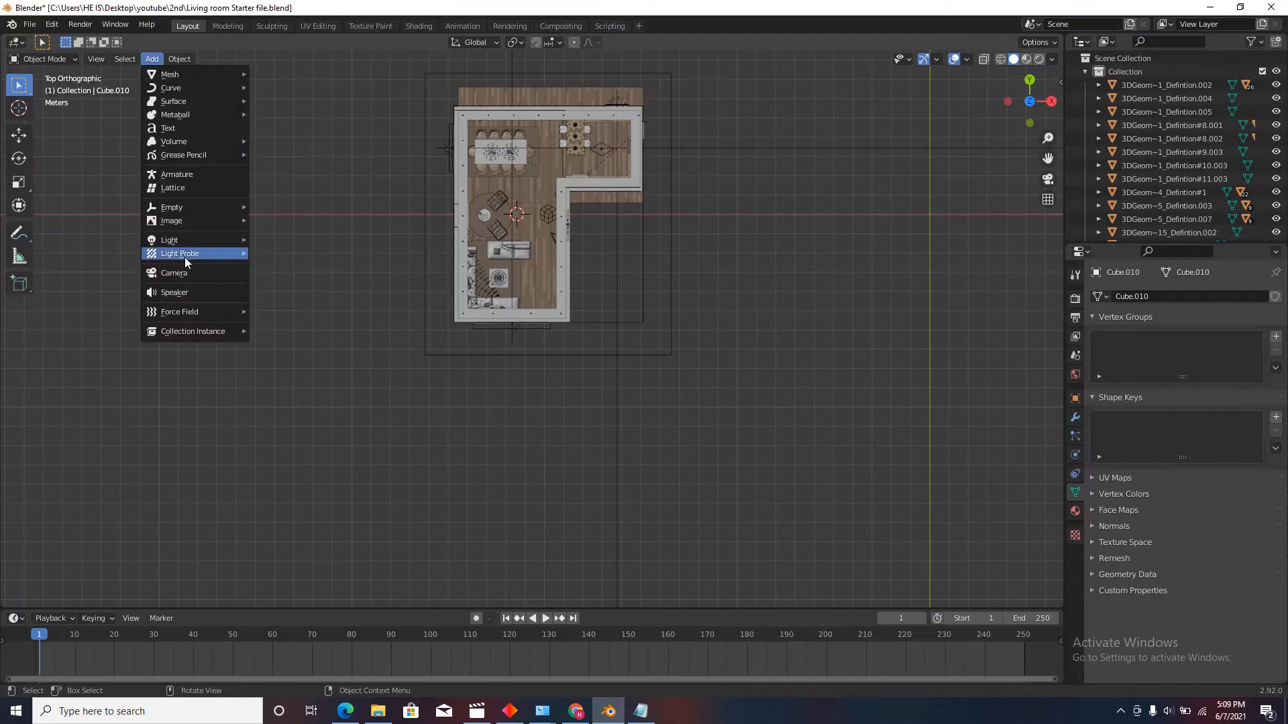
mouse_move(196, 253)
left_click(299, 255)
scroll(510, 375, "down", 3)
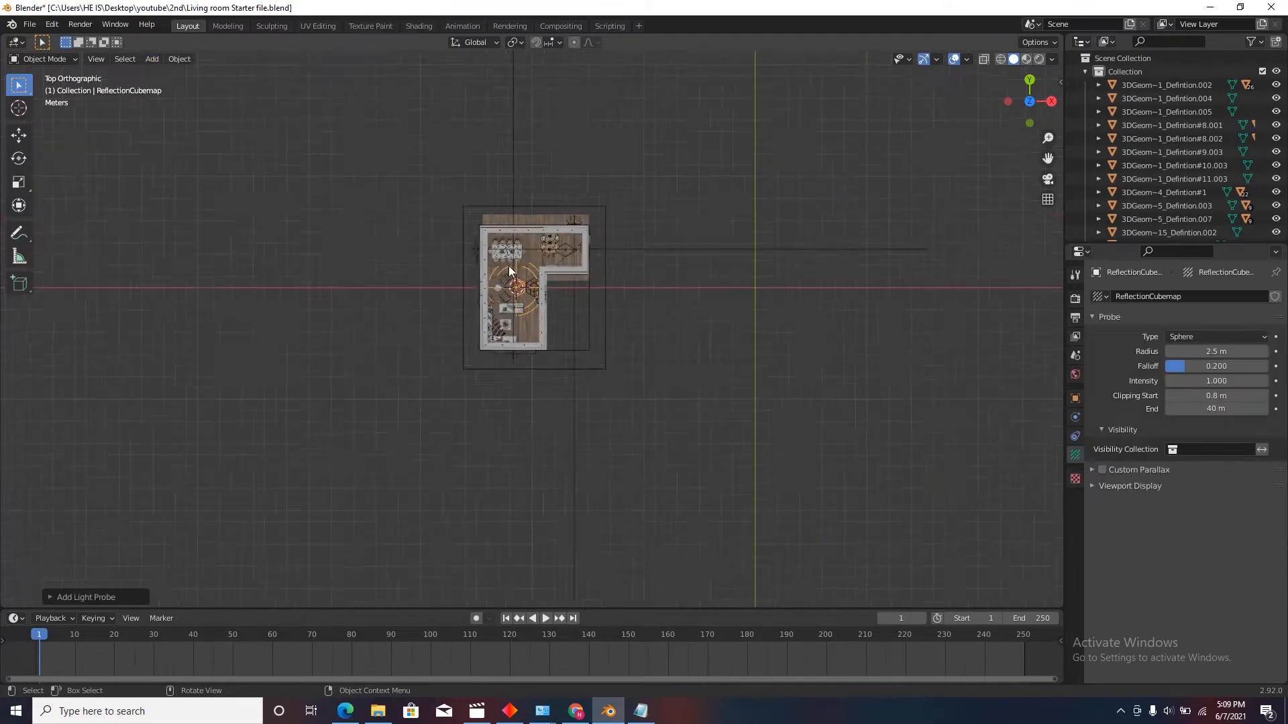
scroll(513, 292, "up", 4)
key("s")
left_click(760, 434)
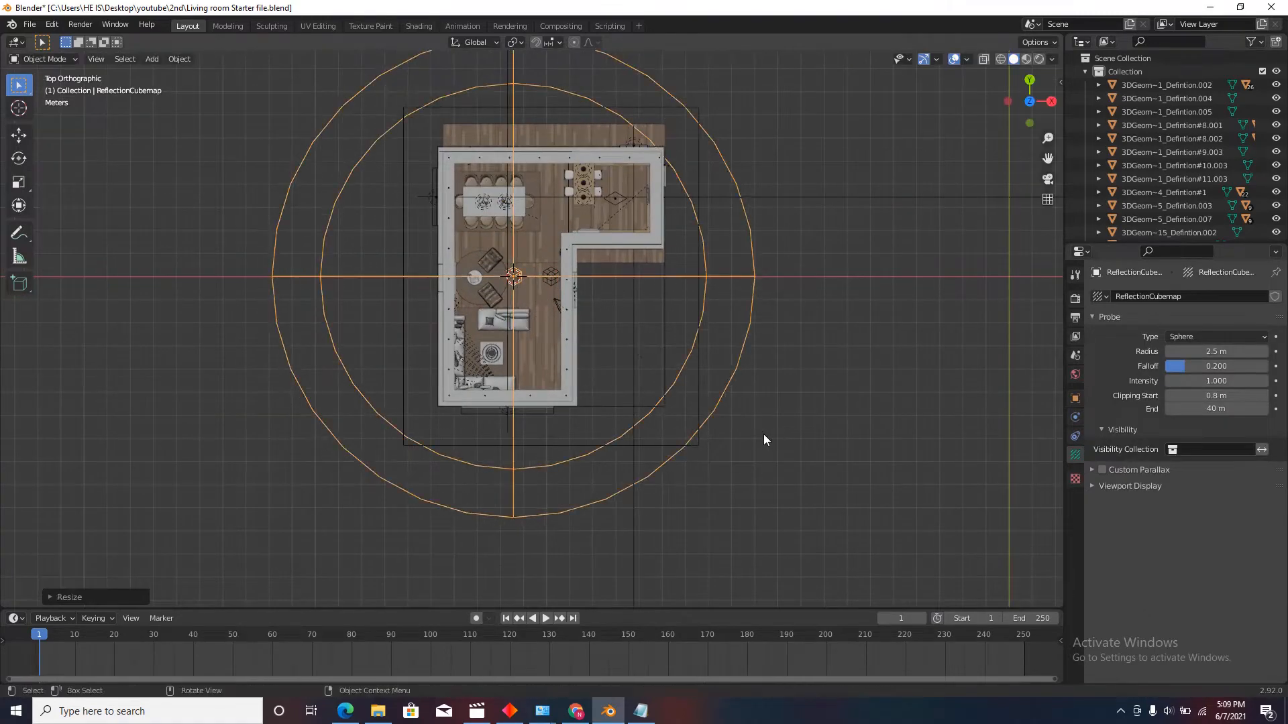
key("g")
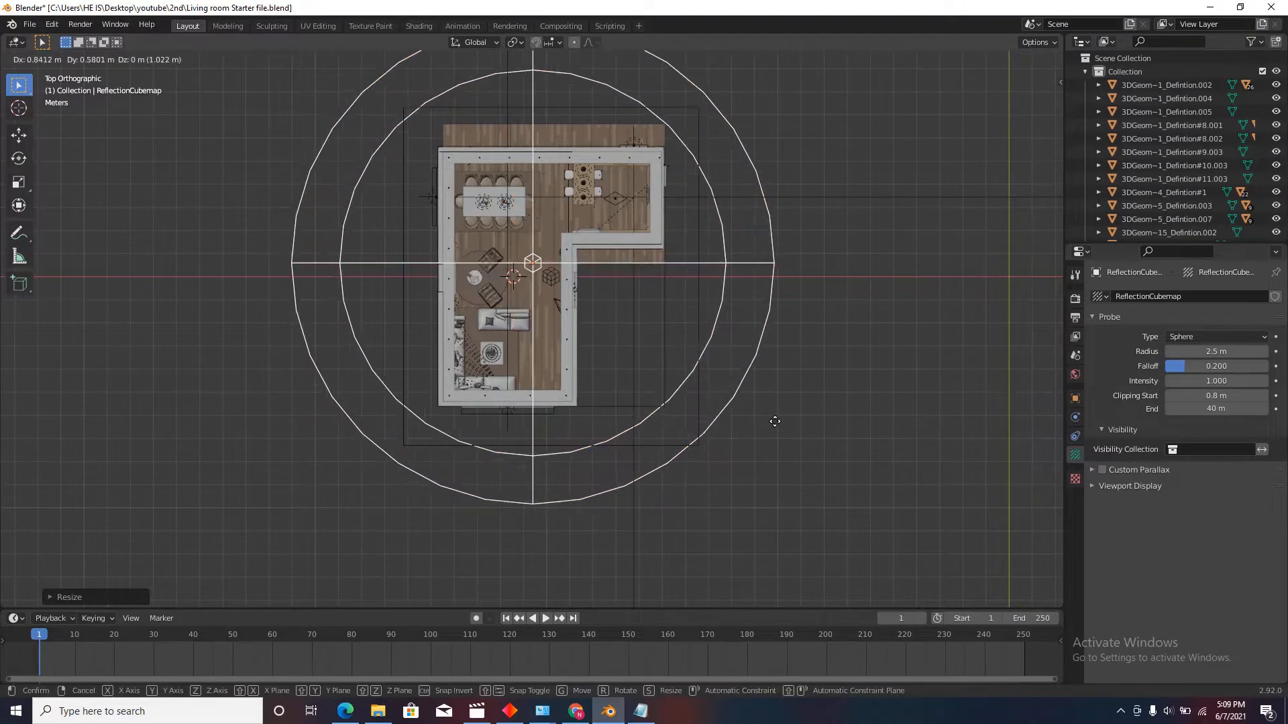
left_click(783, 437)
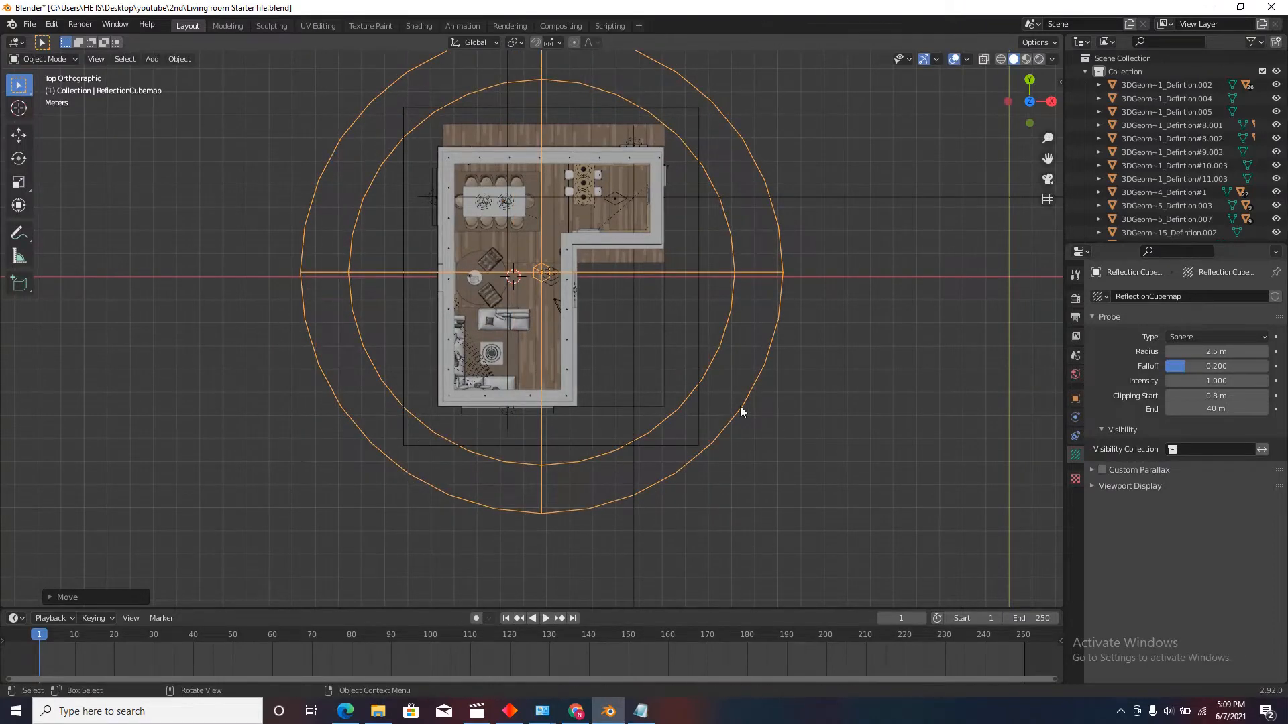
Step: In front orthographic view, scale the reflection cubemap down to fit more closely around the house
scroll(642, 356, "down", 3)
middle_click_drag(642, 356, 642, 215)
left_click(1027, 105)
scroll(597, 298, "up", 3)
key("s")
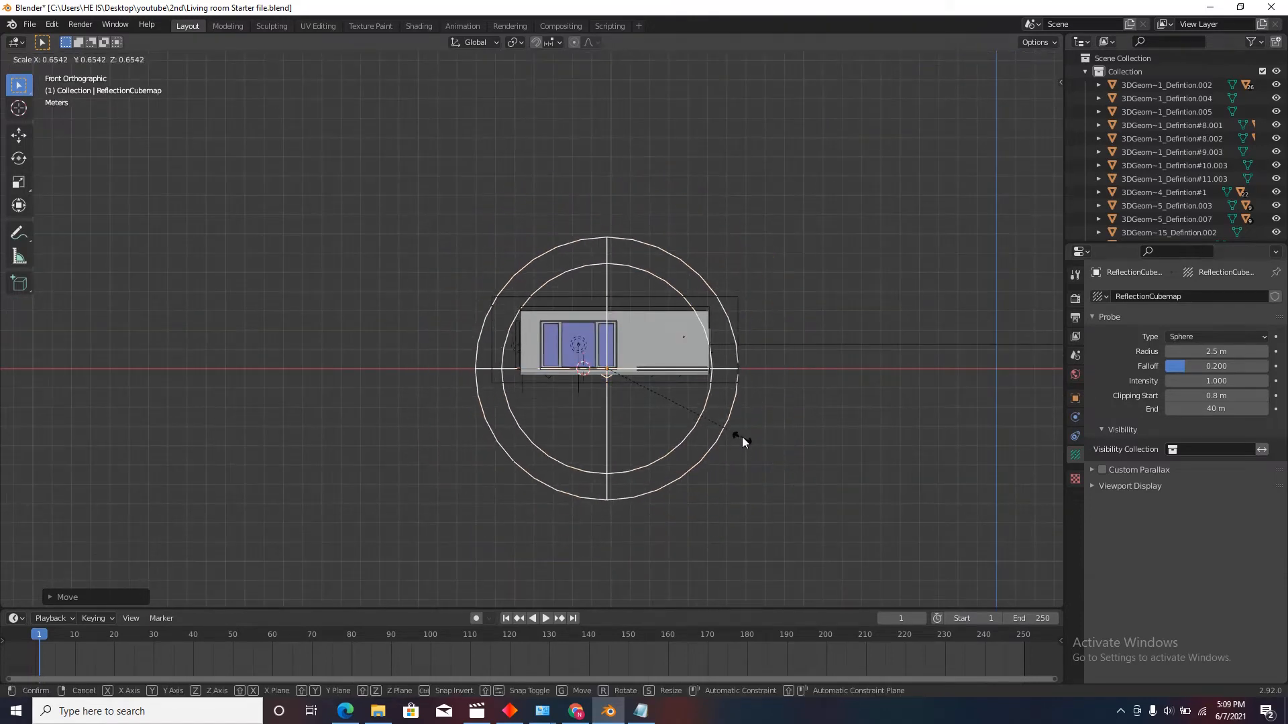
left_click(749, 445)
key("s")
left_click(766, 459)
Step: Raise the reflection cubemap to the walls' mid-height, shrink it slightly and shift it about 0.17 m along X
key("g")
right_click(842, 493)
key("s")
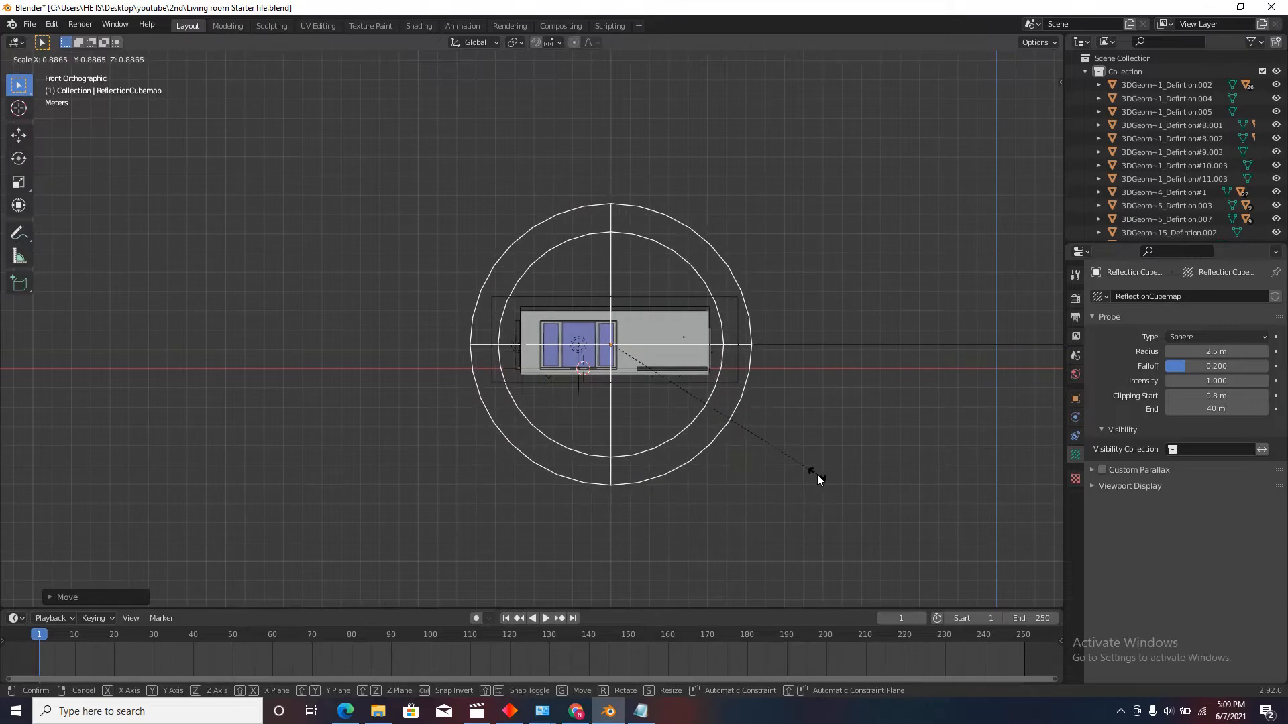
left_click(813, 471)
key("g")
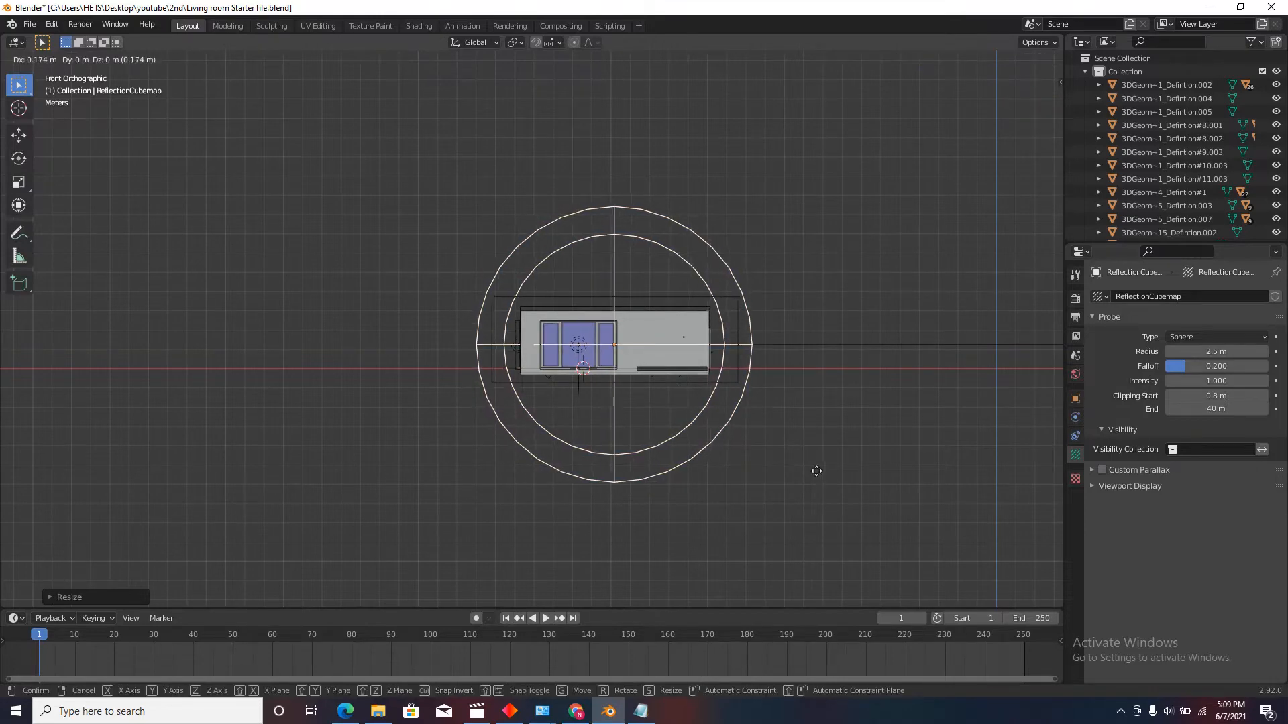
left_click(816, 468)
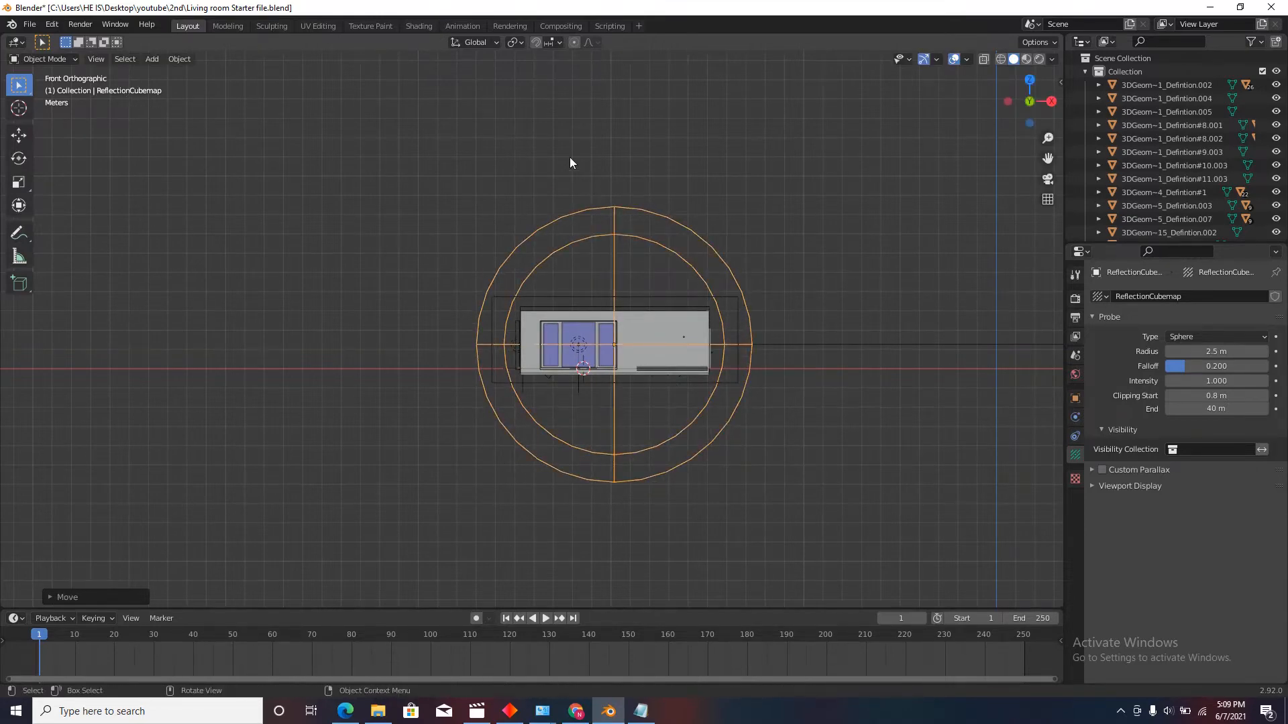
Step: In top orthographic view, add a reflection plane, then scale and move it to cover the whole floor plan
middle_click_drag(577, 168, 585, 273)
left_click(1030, 91)
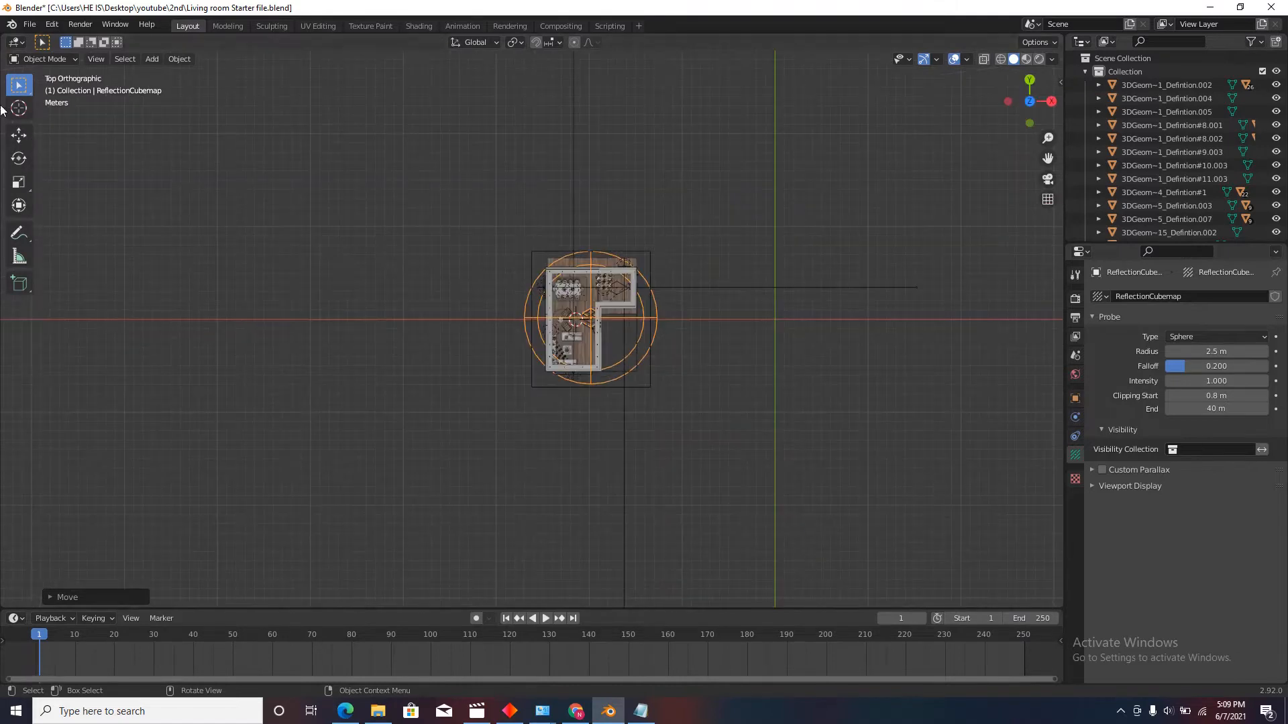
left_click(152, 59)
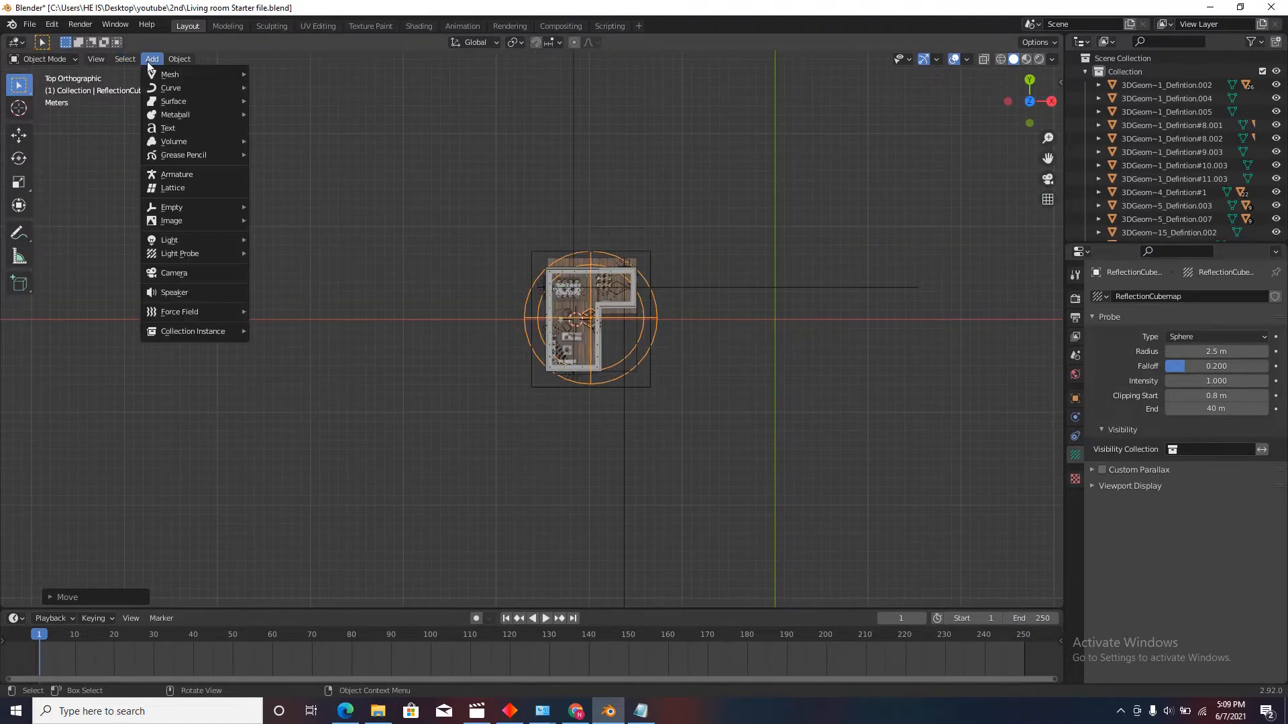
mouse_move(176, 253)
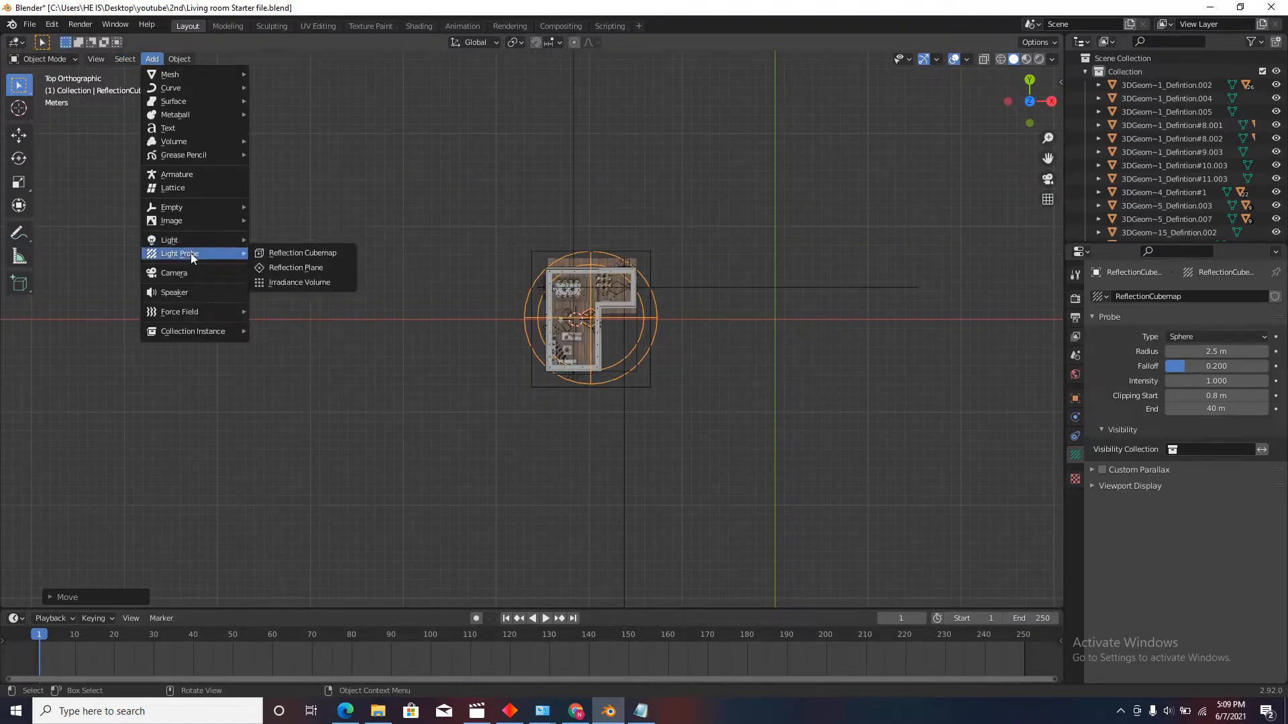
left_click(319, 266)
scroll(591, 349, "up", 6)
key("s")
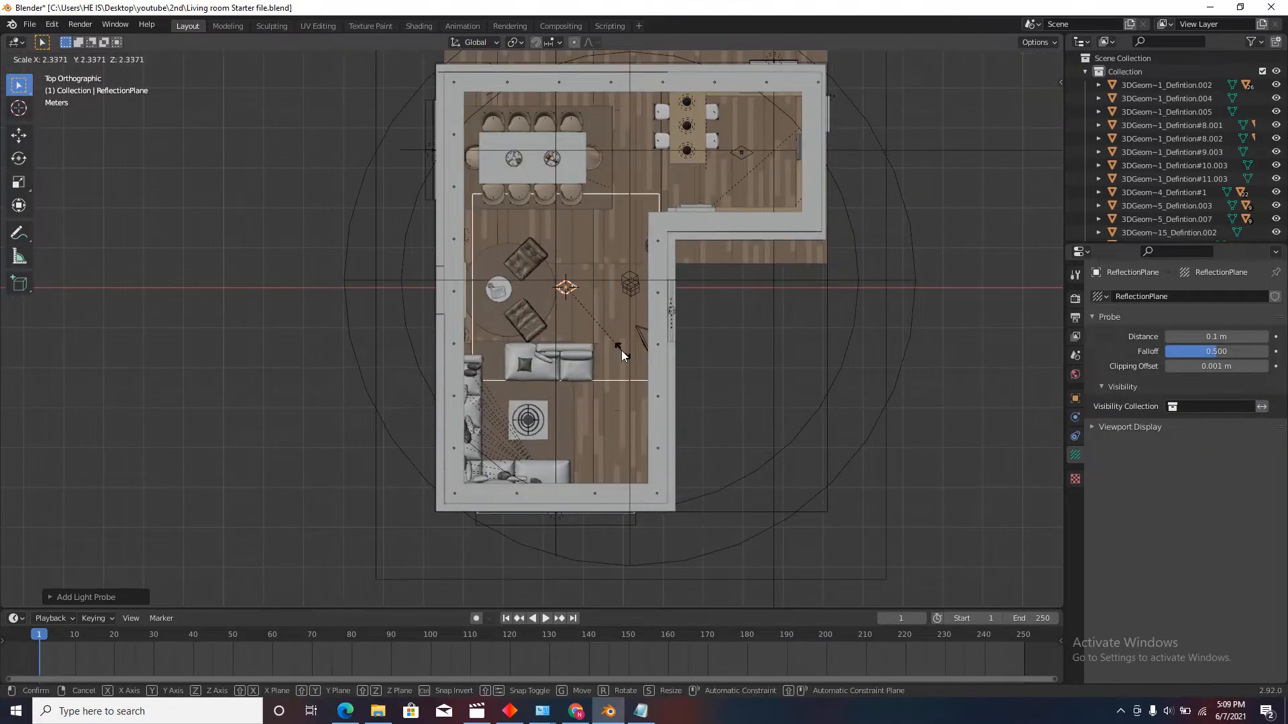
left_click(727, 404)
key("g")
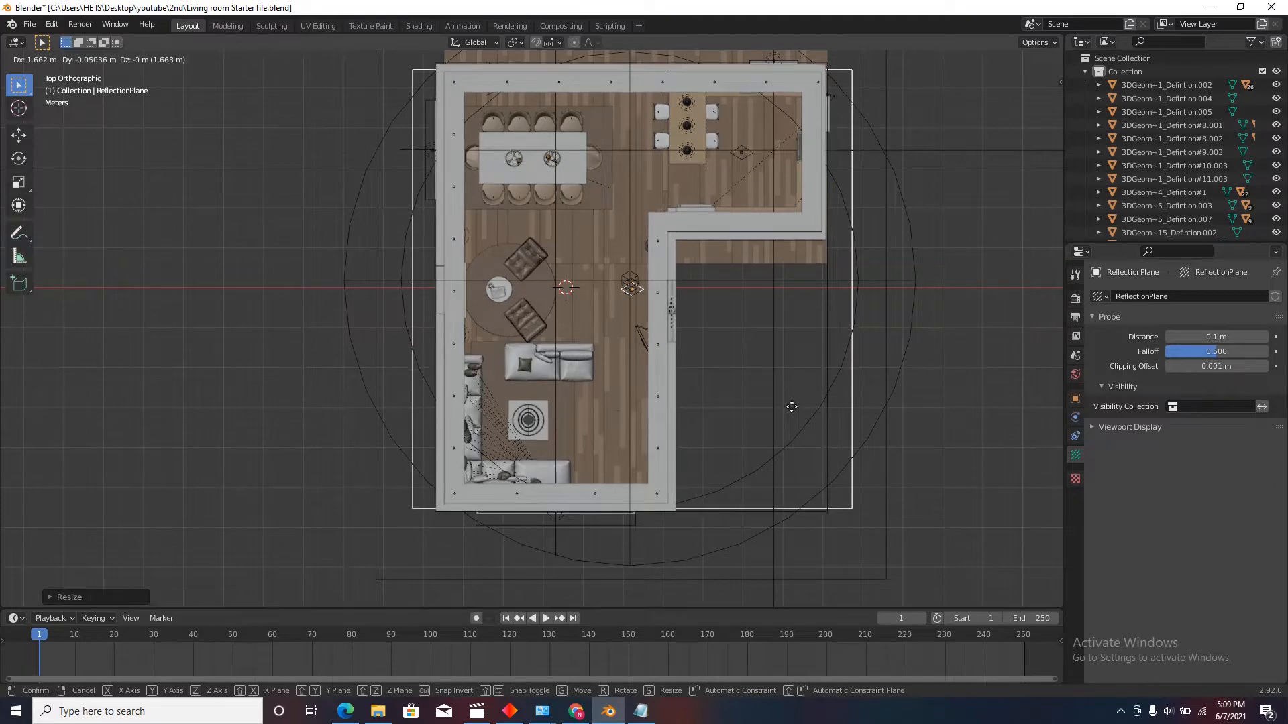
left_click(796, 444)
Step: Raise the reflection plane about 0.1 m along Z, just above the living room floor
scroll(797, 444, "down", 1)
middle_click_drag(796, 439, 731, 315)
scroll(625, 118, "up", 9)
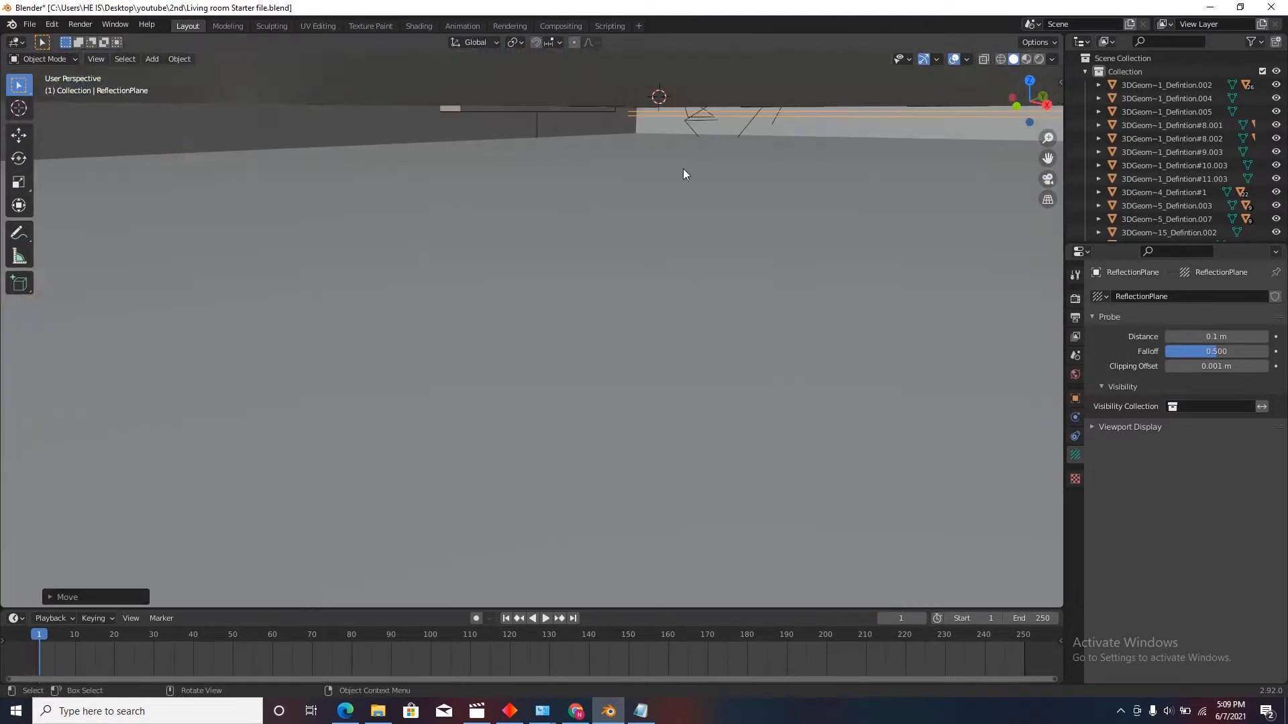
middle_click_drag(683, 167, 616, 323, "shift")
scroll(624, 314, "up", 3)
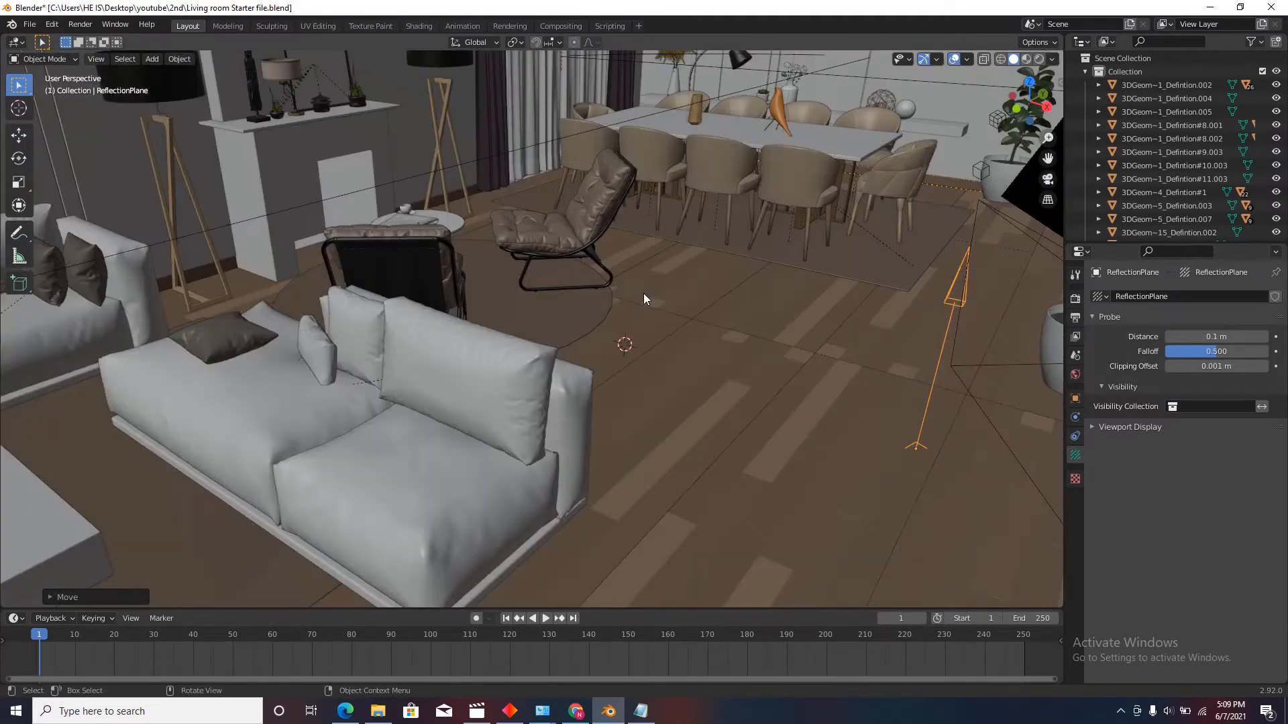
key("g")
key("z")
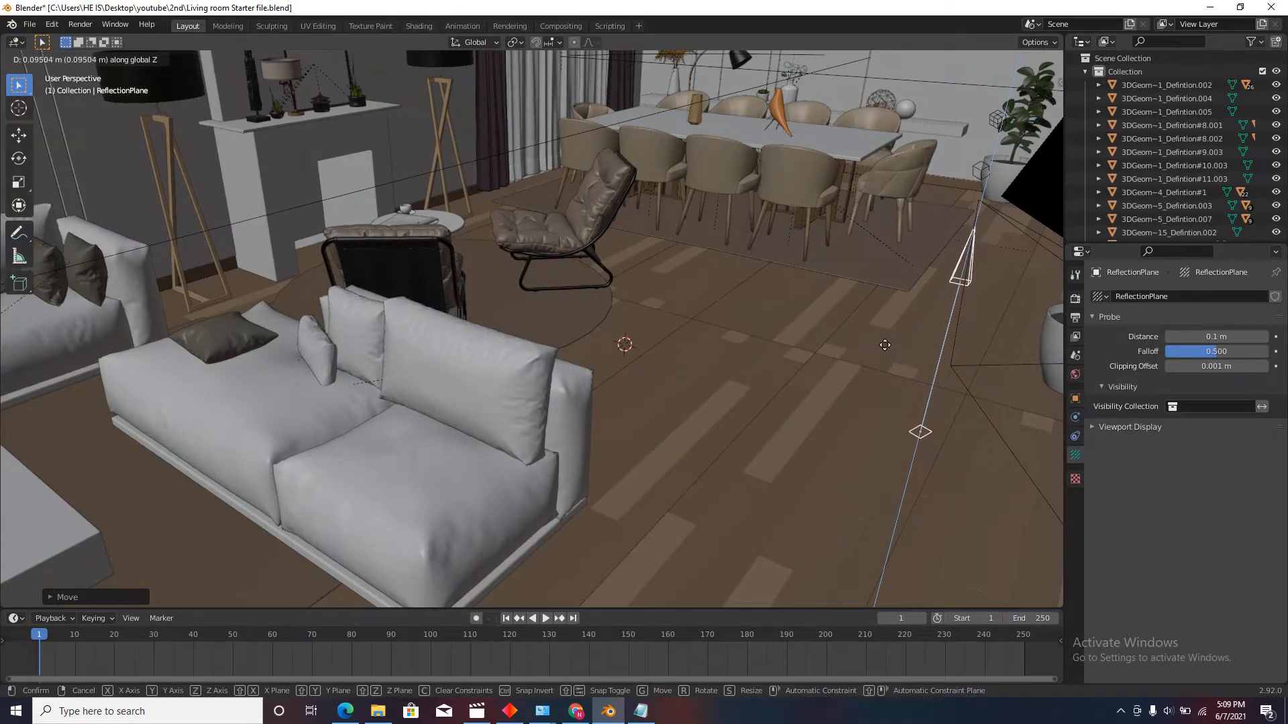
left_click(855, 382)
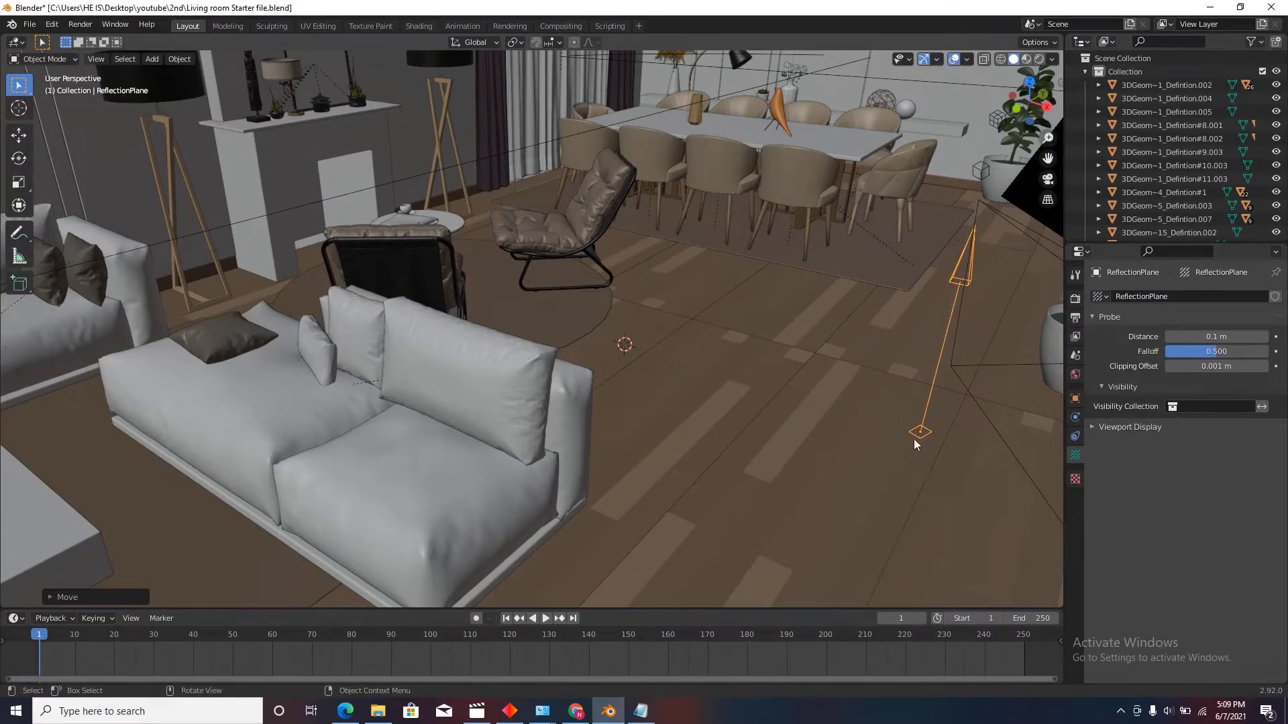
Step: Switch the viewport to rendered shading and enable Show Preview Plane for the reflection plane
left_click(1039, 59)
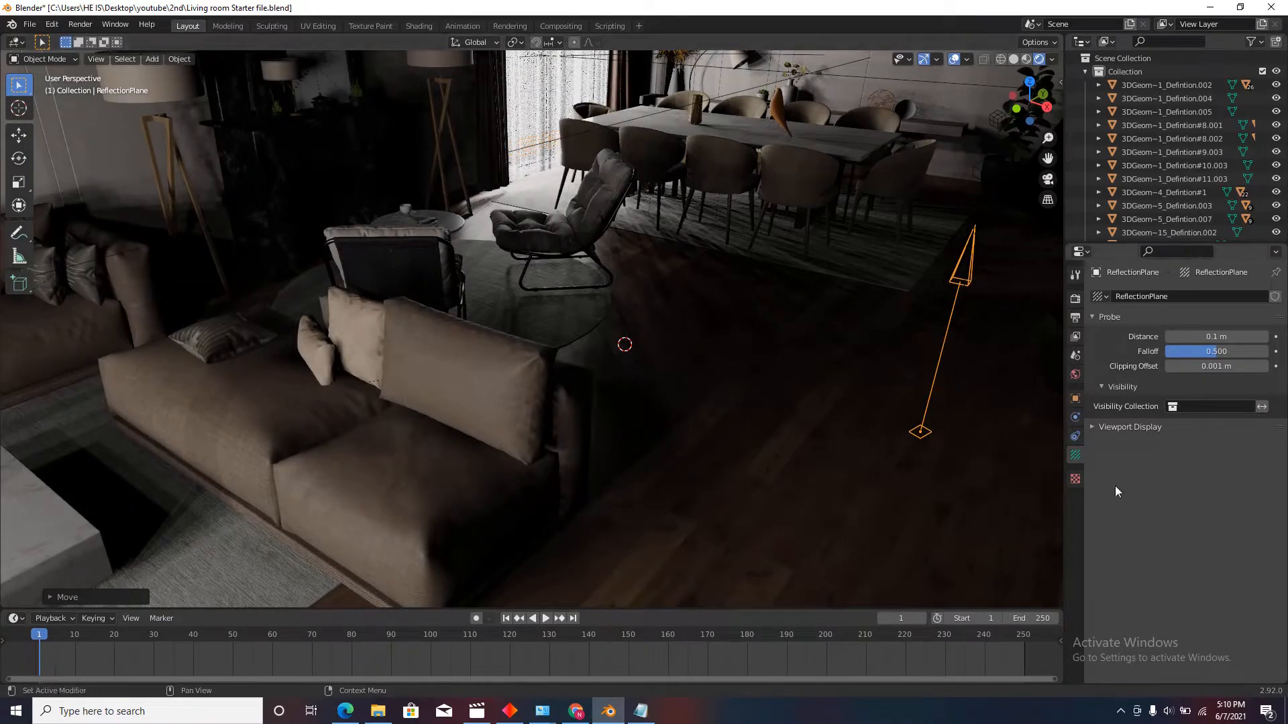
left_click(1100, 429)
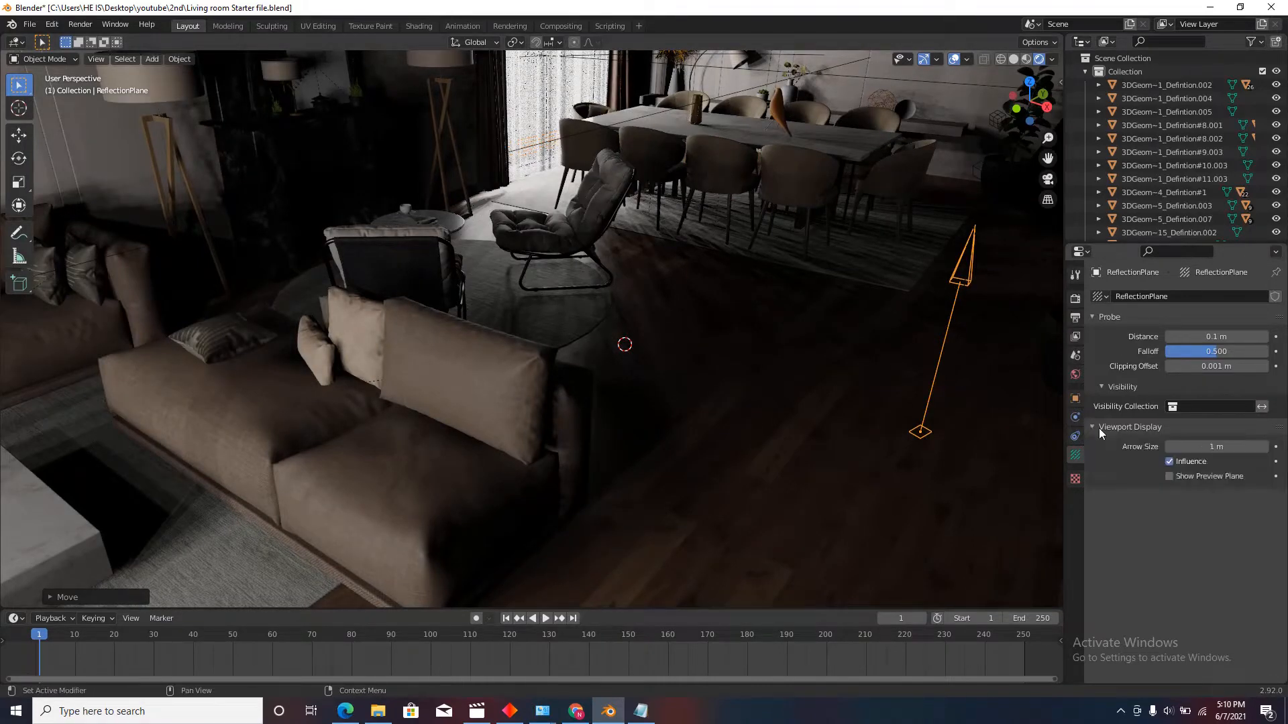
left_click(1169, 476)
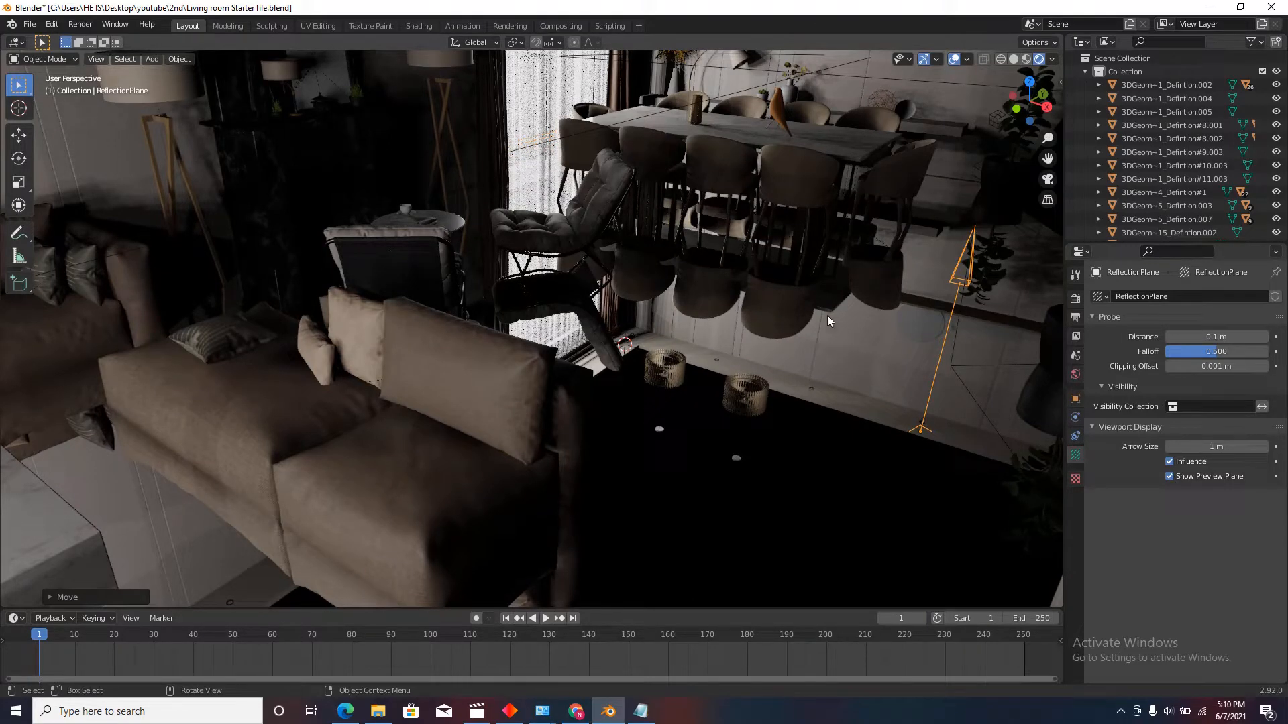
Step: Lower the reflection plane about 0.08 m along Z toward the floor
key("g")
key("z")
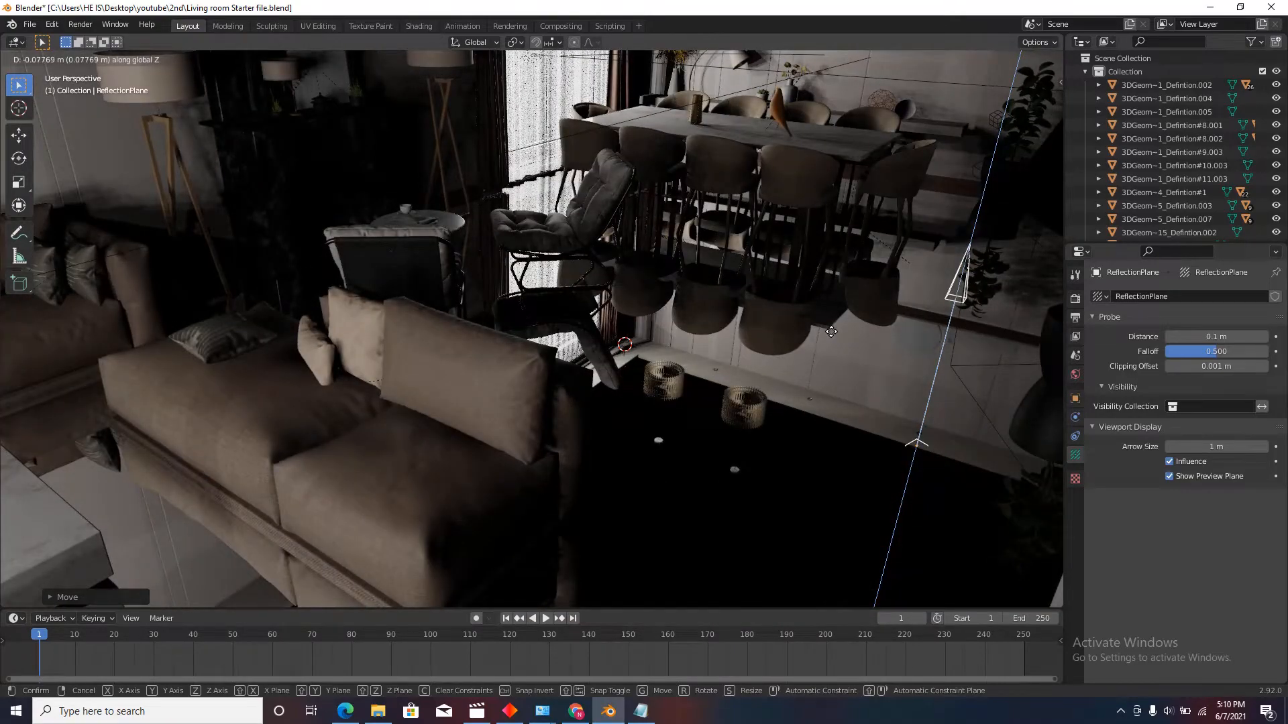
left_click(831, 331)
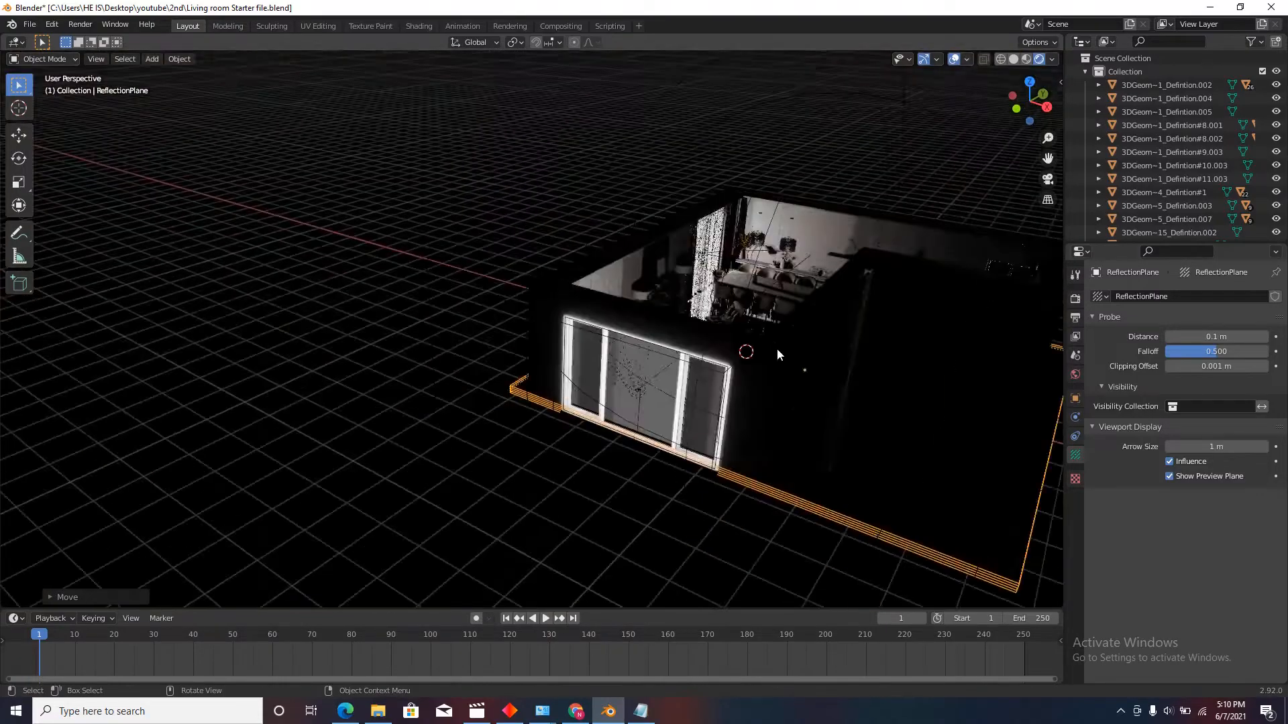
Step: Inspect the previewed floor reflection from above, then disable Show Preview Plane for the reflection plane
scroll(776, 350, "down", 3)
middle_click_drag(777, 336, 771, 370)
scroll(771, 370, "up", 8)
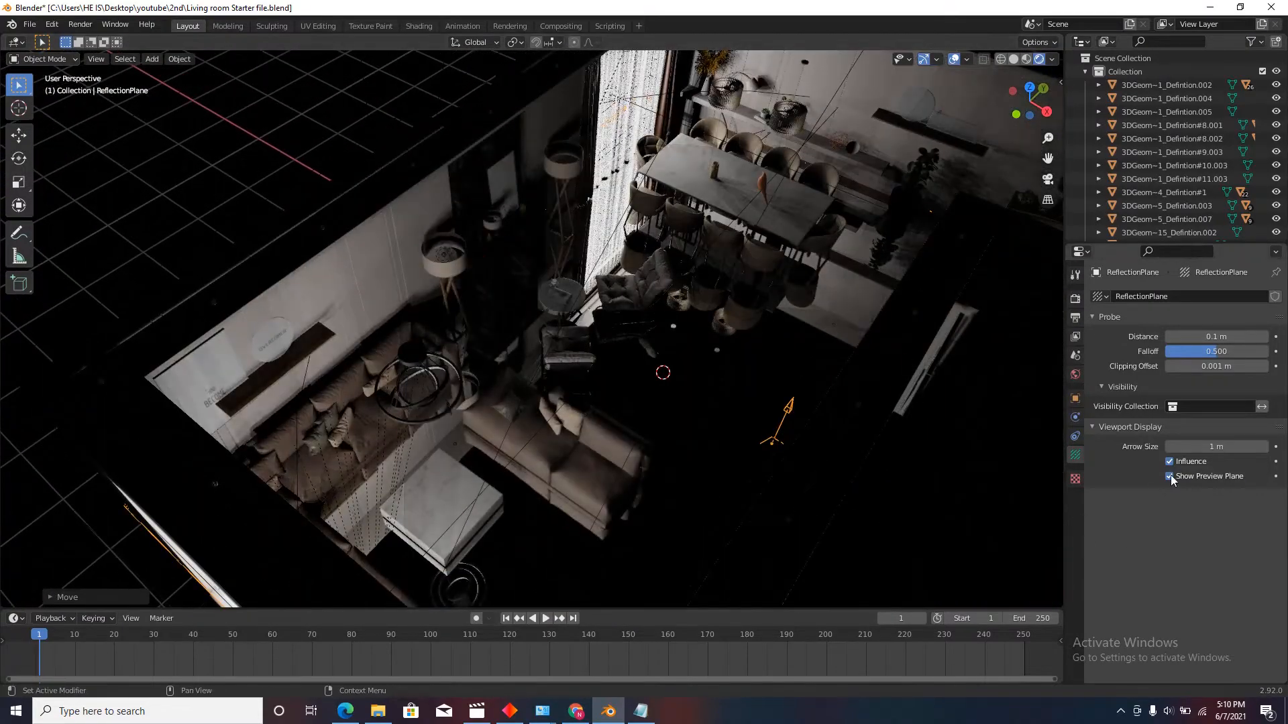
left_click(1169, 476)
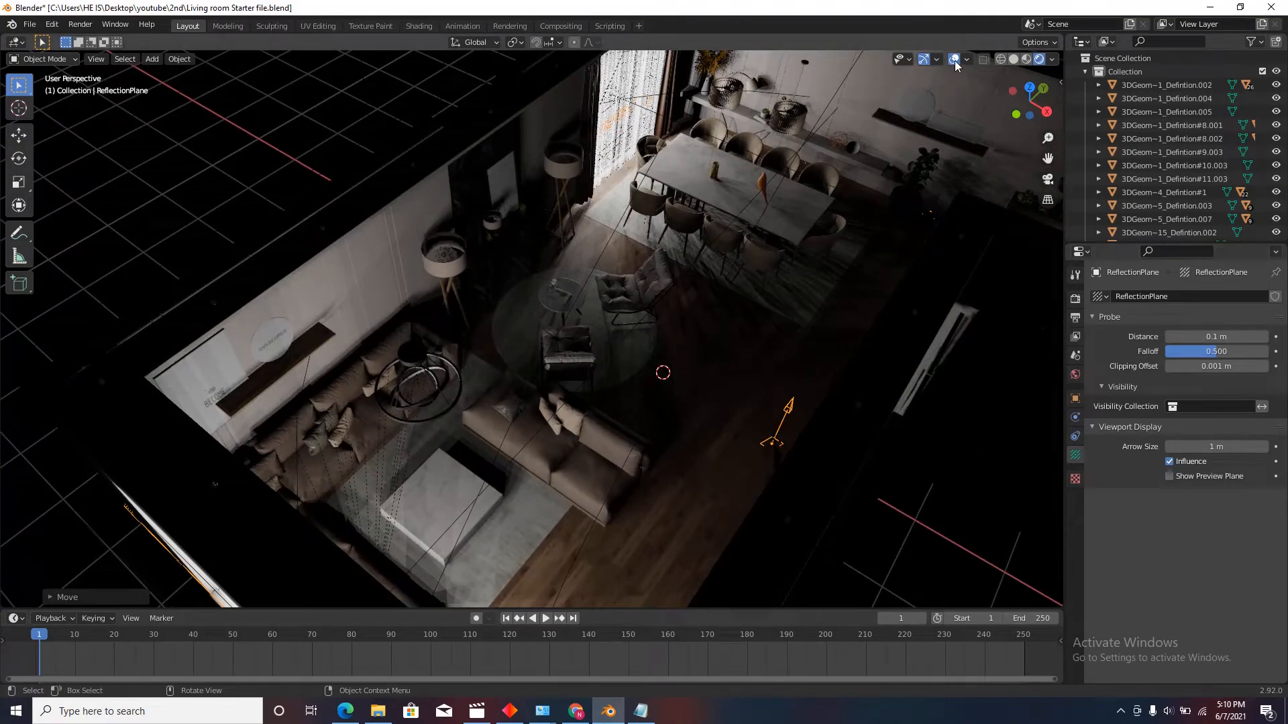
Step: Return the viewport to solid shading, view the whole house with its probes, select the reflection cubemap and clear the selection
left_click(1014, 59)
scroll(567, 381, "down", 6)
mouse_move(567, 380)
middle_mouse_down()
mouse_move(578, 348)
mouse_move(624, 349)
middle_mouse_up()
scroll(746, 240, "up", 3)
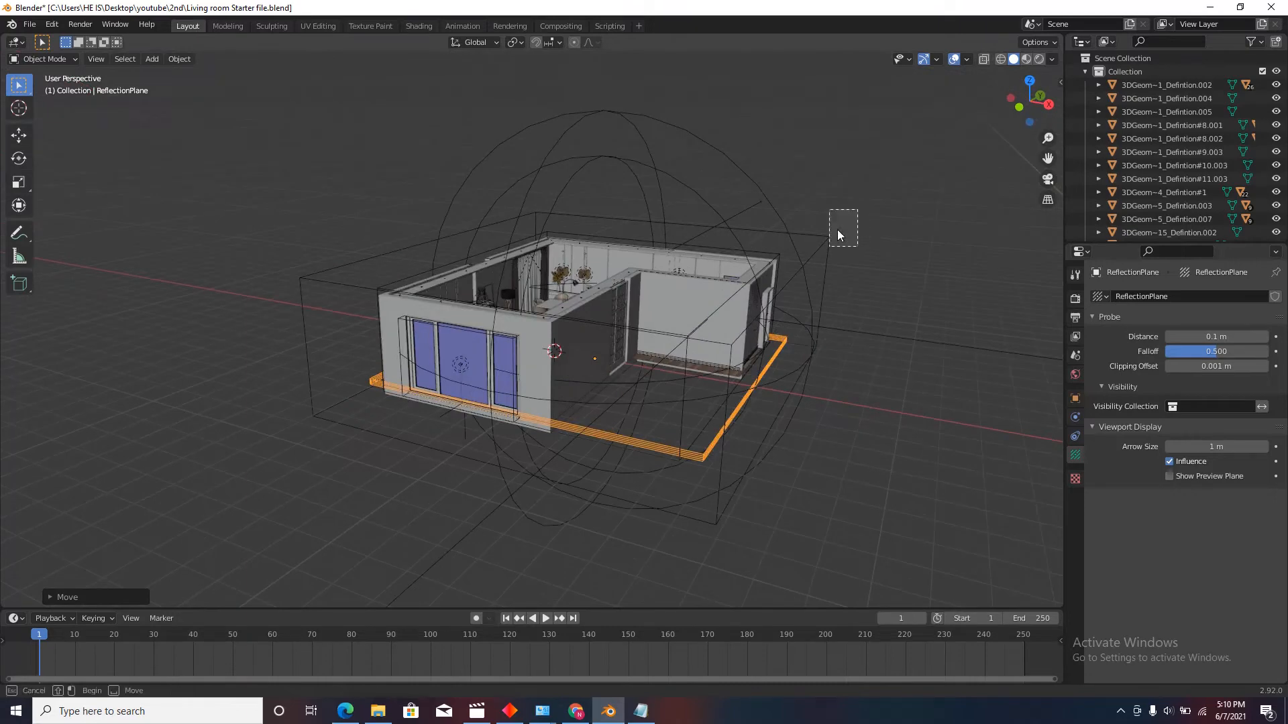
left_click_drag(857, 209, 811, 289)
left_click_drag(638, 162, 637, 164)
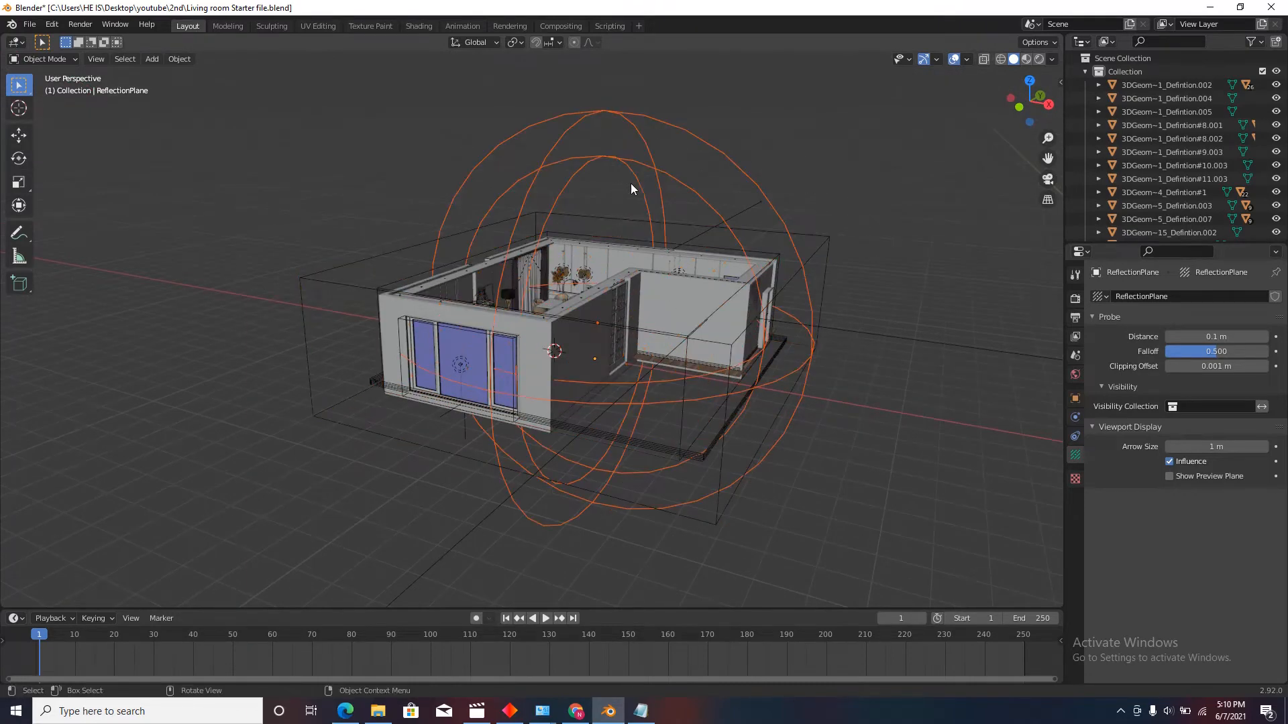
left_click_drag(752, 539, 651, 433)
left_click(819, 495)
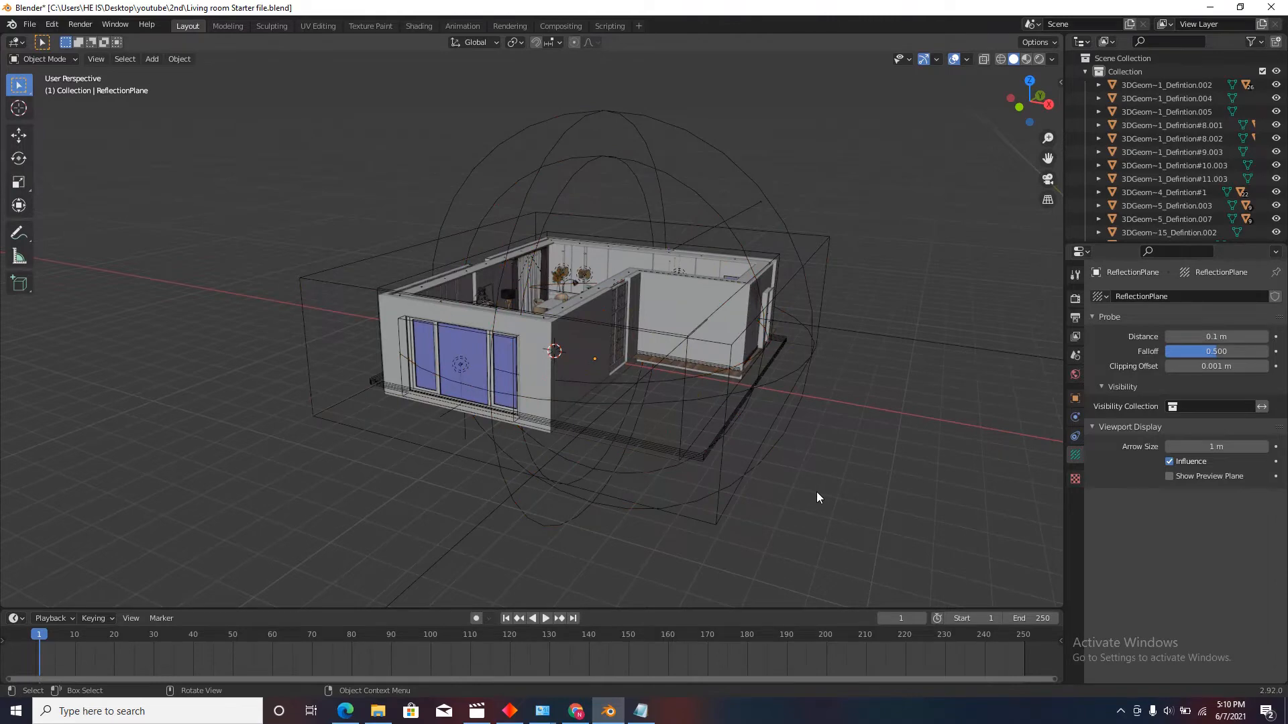
Step: Expand the Indirect Lighting settings of the Eevee render properties and bake the scene's indirect lighting
middle_click_drag(667, 340, 604, 389)
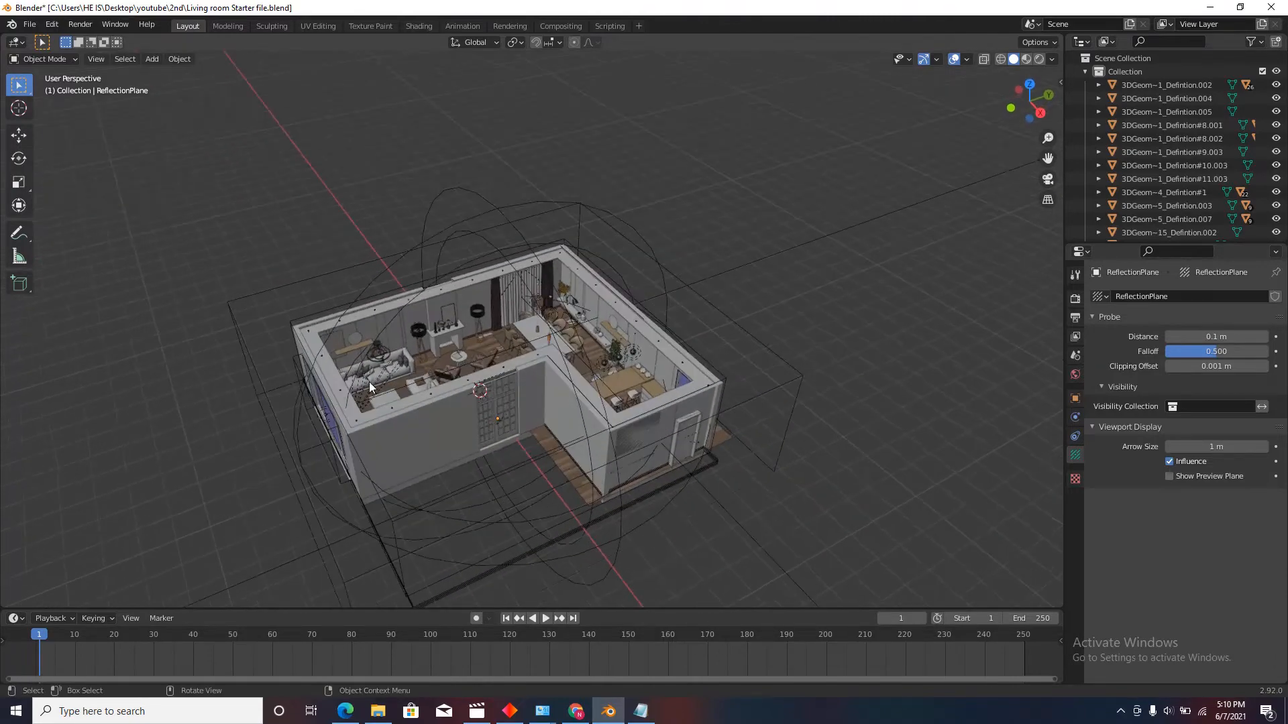
left_click(1075, 299)
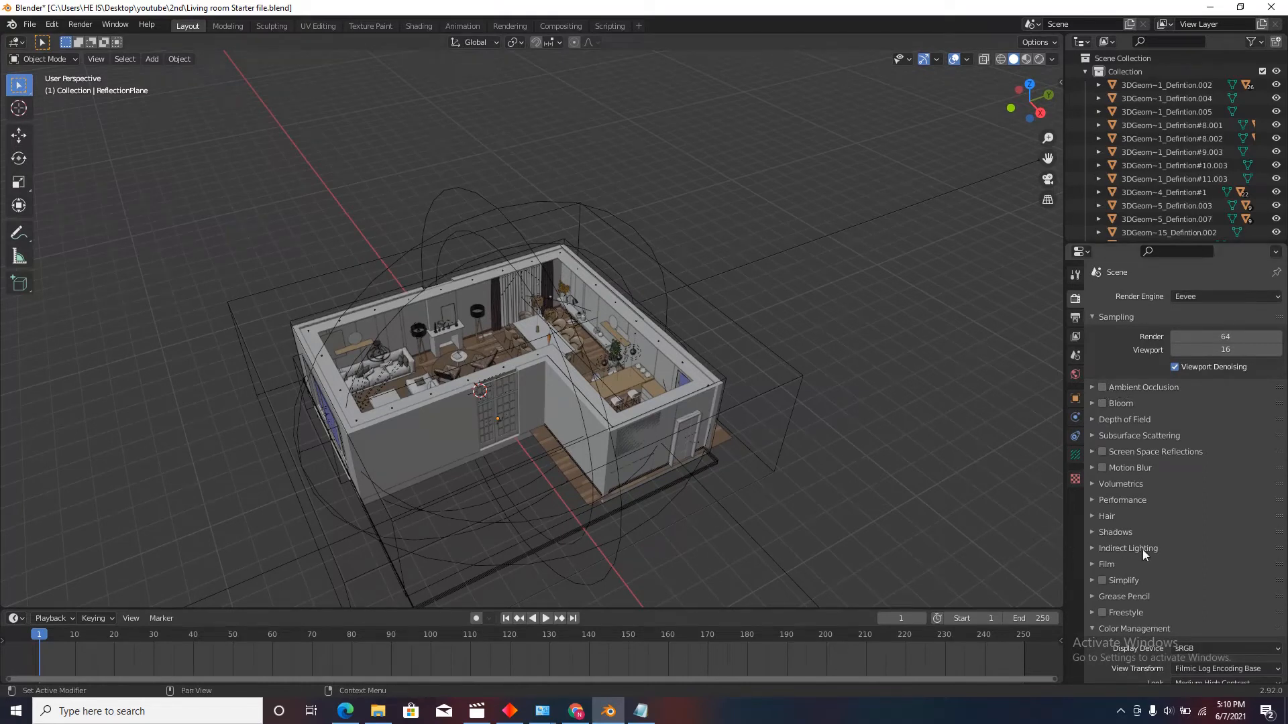
scroll(1148, 559, "down", 3)
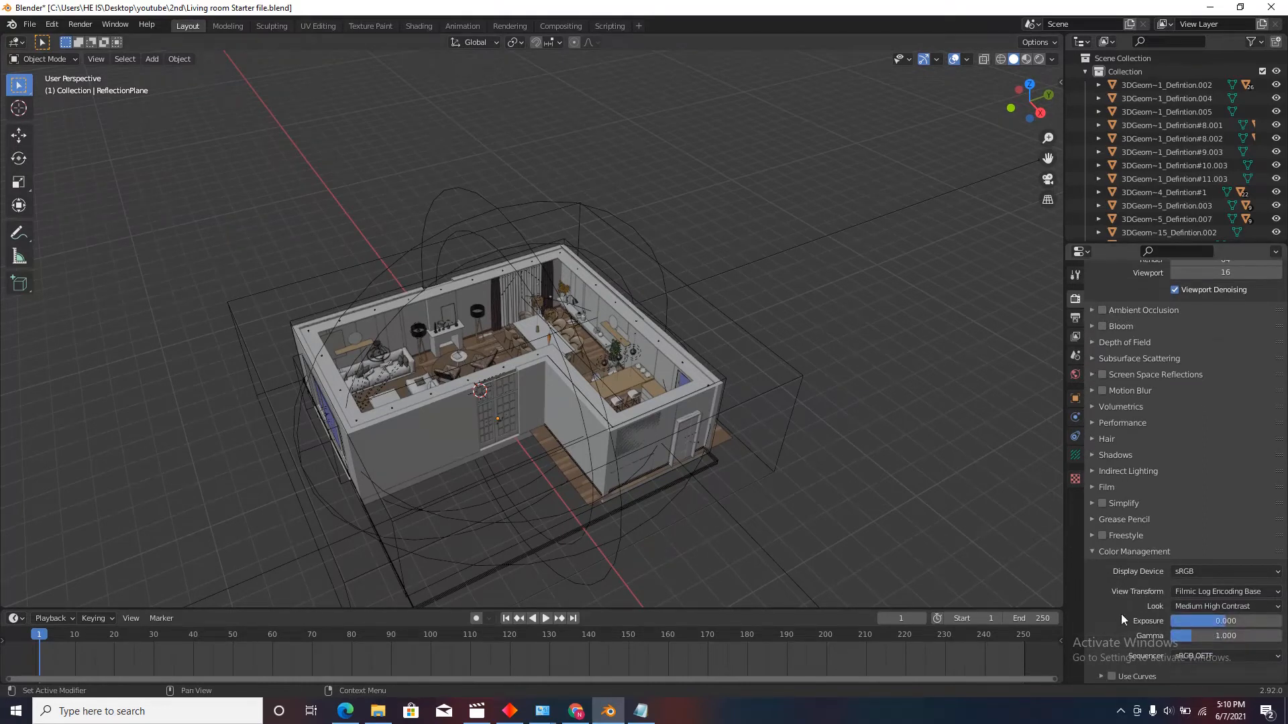
left_click(1105, 472)
scroll(1123, 363, "up", 2)
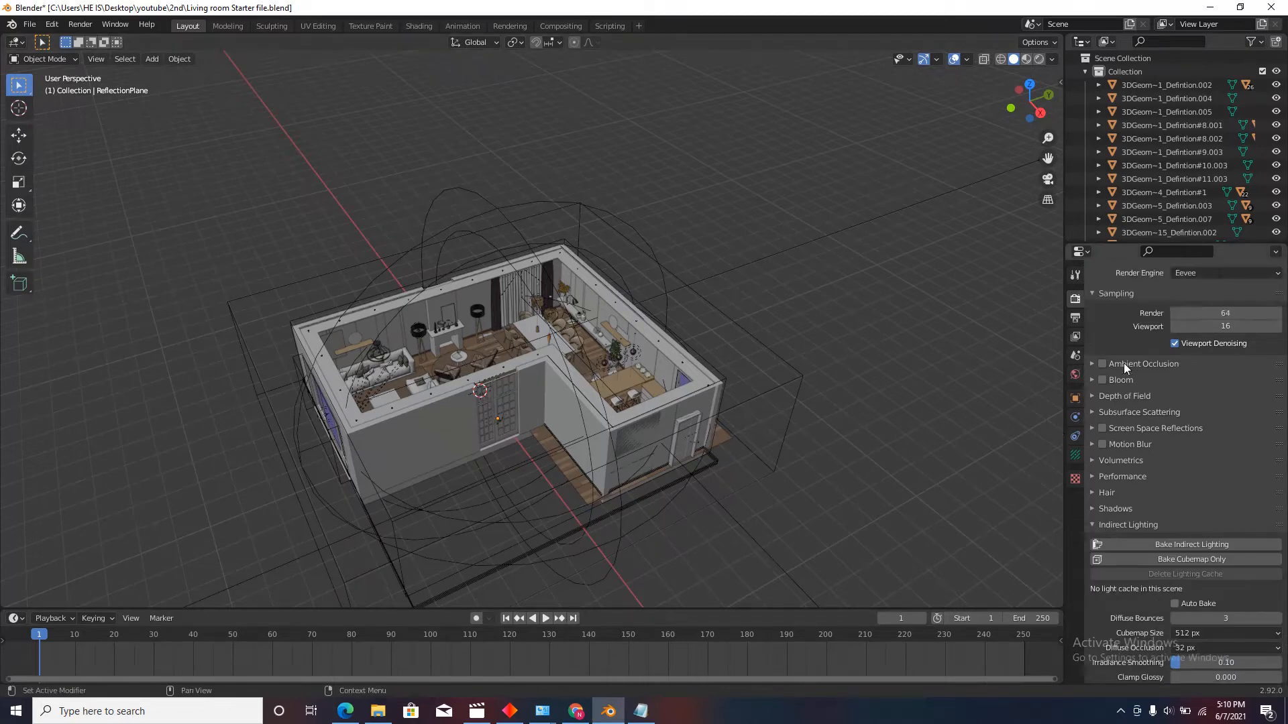
middle_click_drag(633, 405, 755, 417)
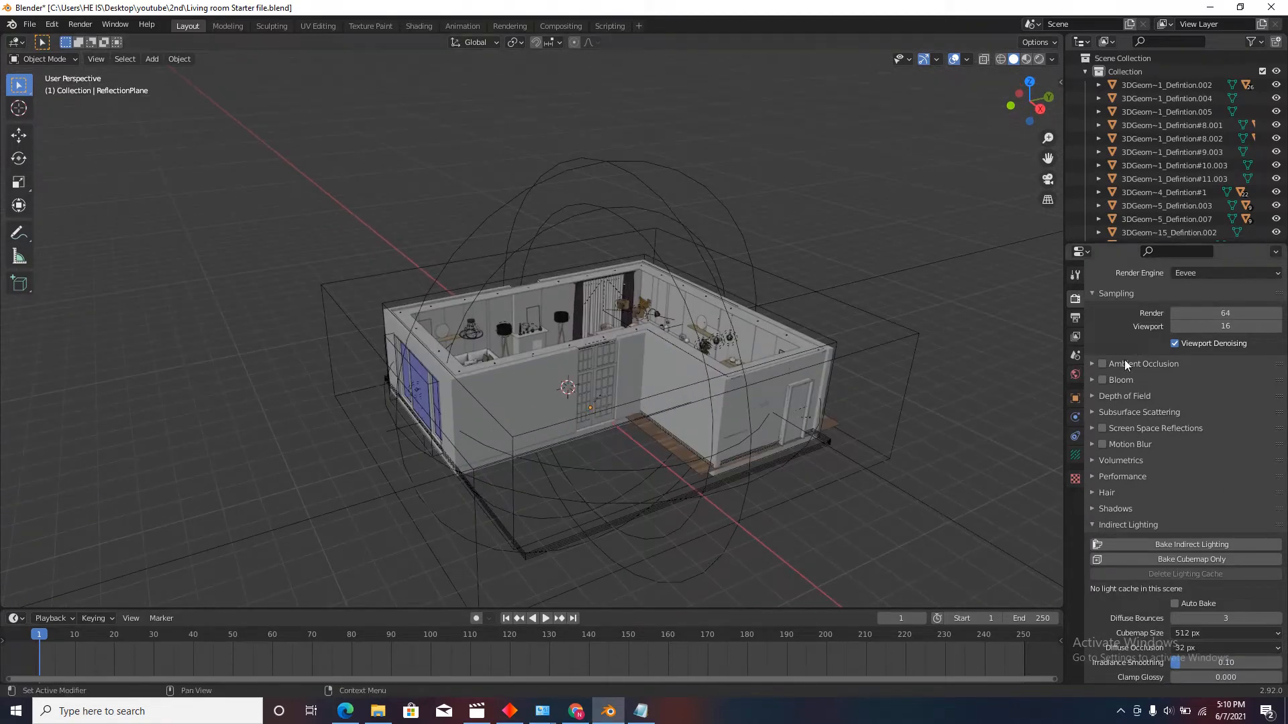
scroll(466, 350, "up", 8)
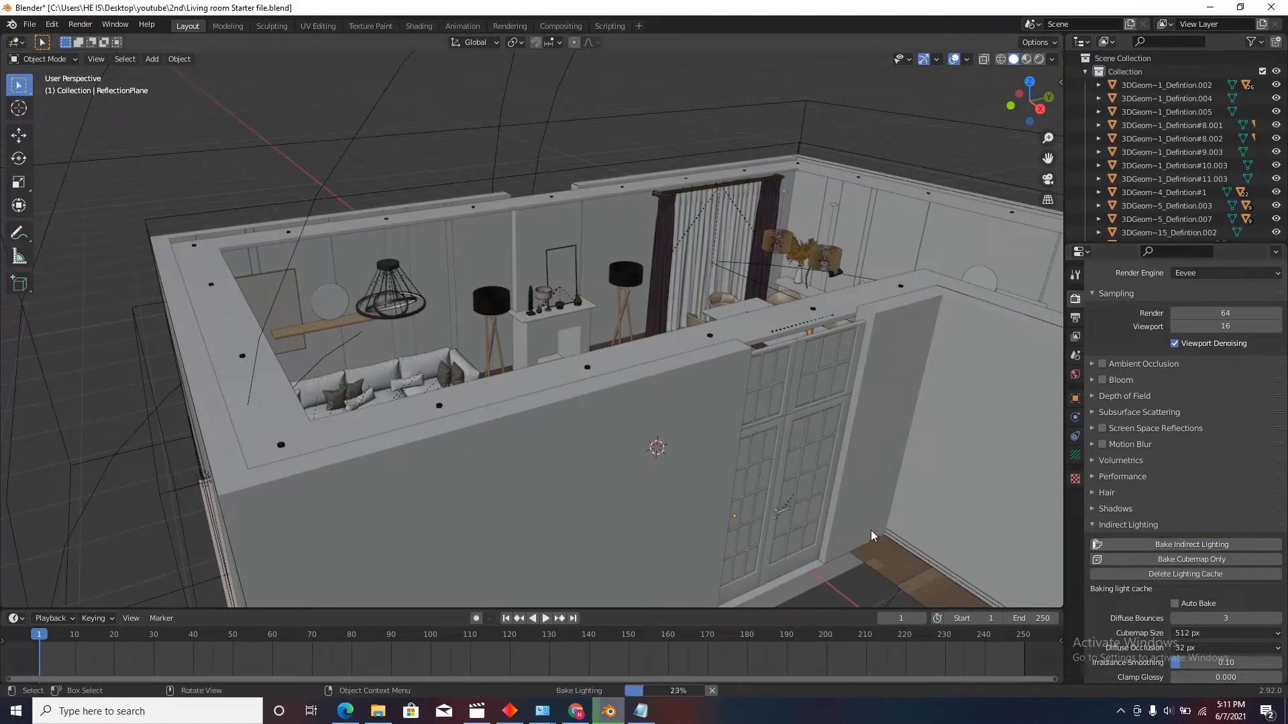
mouse_move(674, 698)
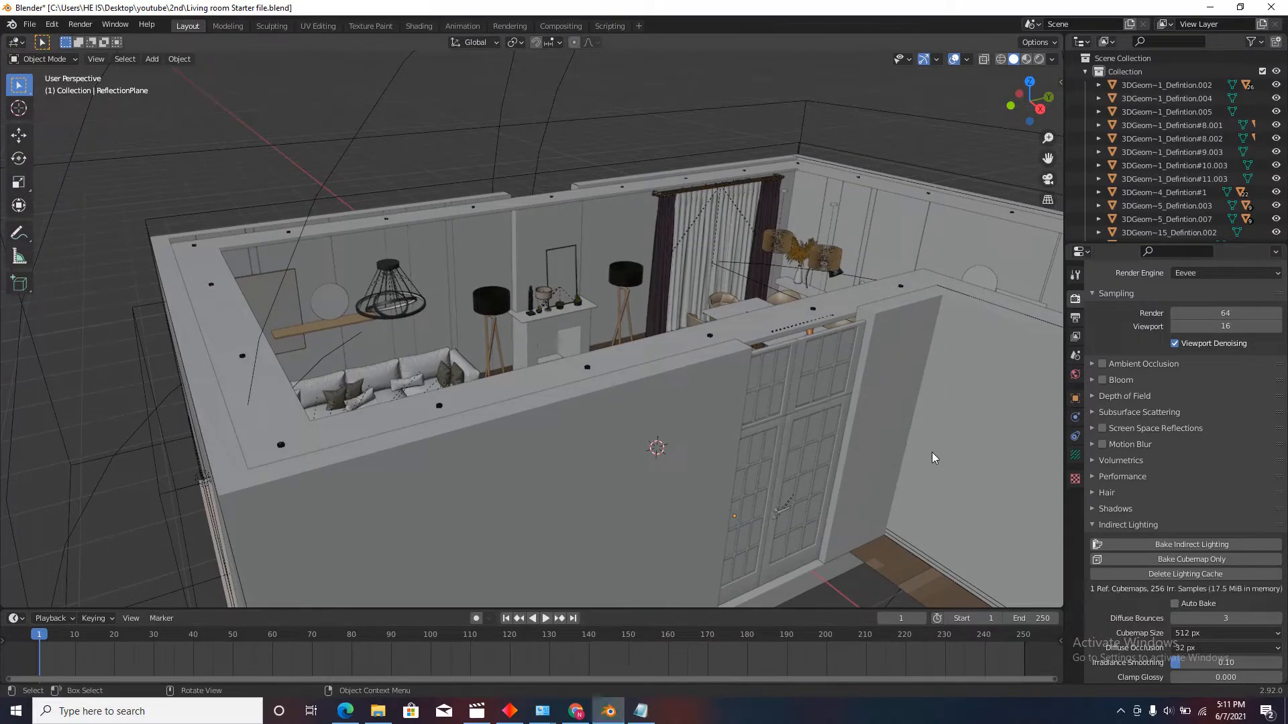
Step: Switch the viewport to rendered shading and bring the view inside the room near the armchairs and fireplace
scroll(701, 421, "down", 5)
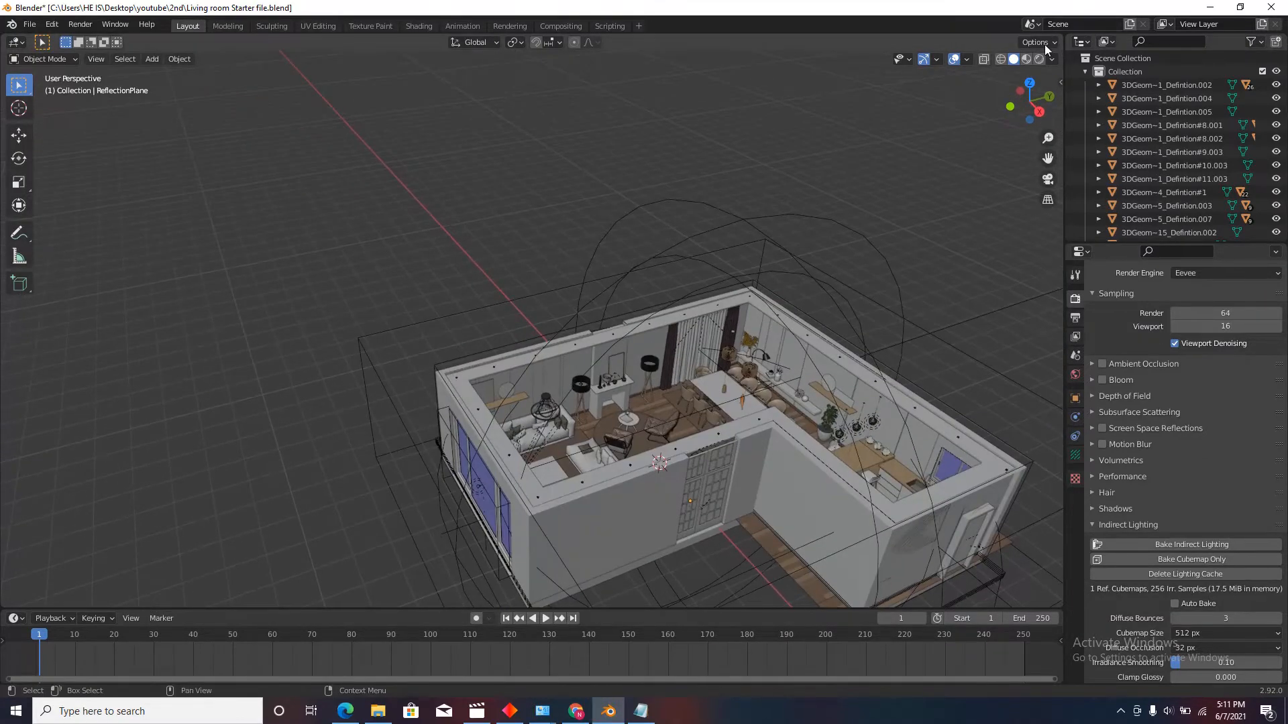
left_click(1040, 59)
scroll(617, 449, "up", 6)
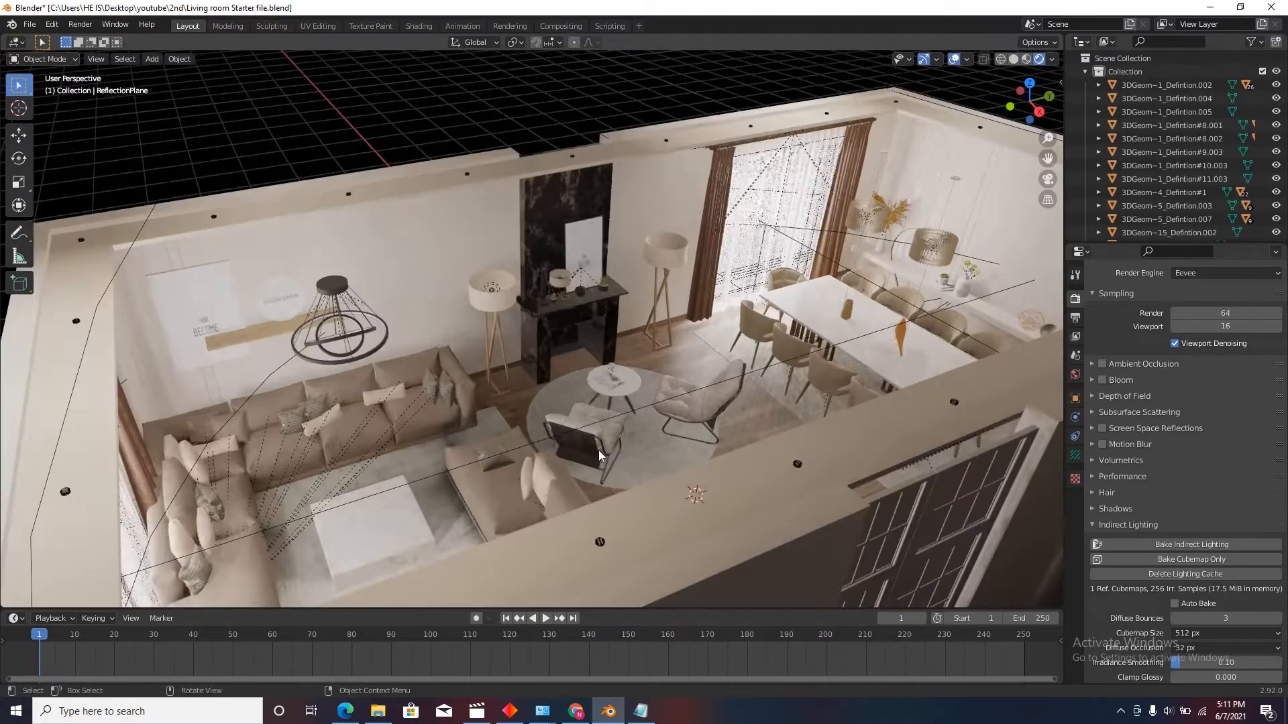
middle_click_drag(590, 446, 429, 396)
scroll(429, 395, "up", 3)
mouse_move(484, 430)
middle_mouse_down()
mouse_move(539, 424)
mouse_move(483, 421)
middle_mouse_up()
scroll(307, 357, "up", 4)
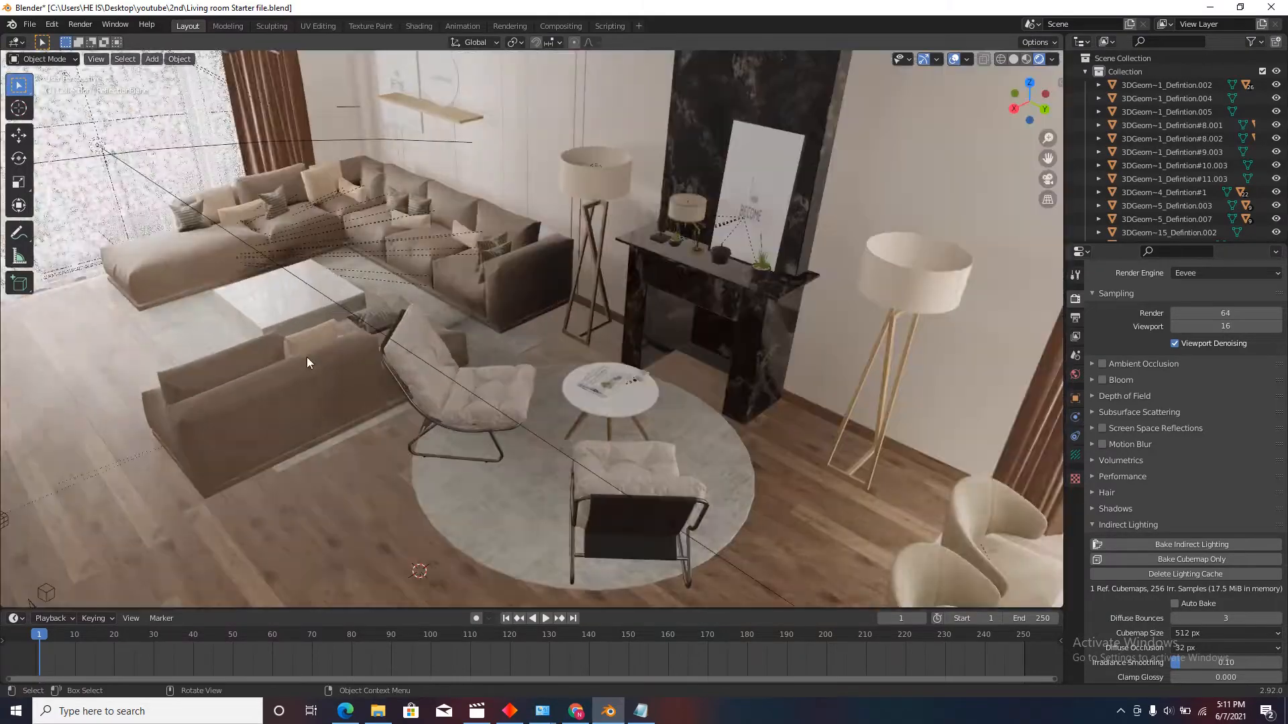
key("c")
key("Escape")
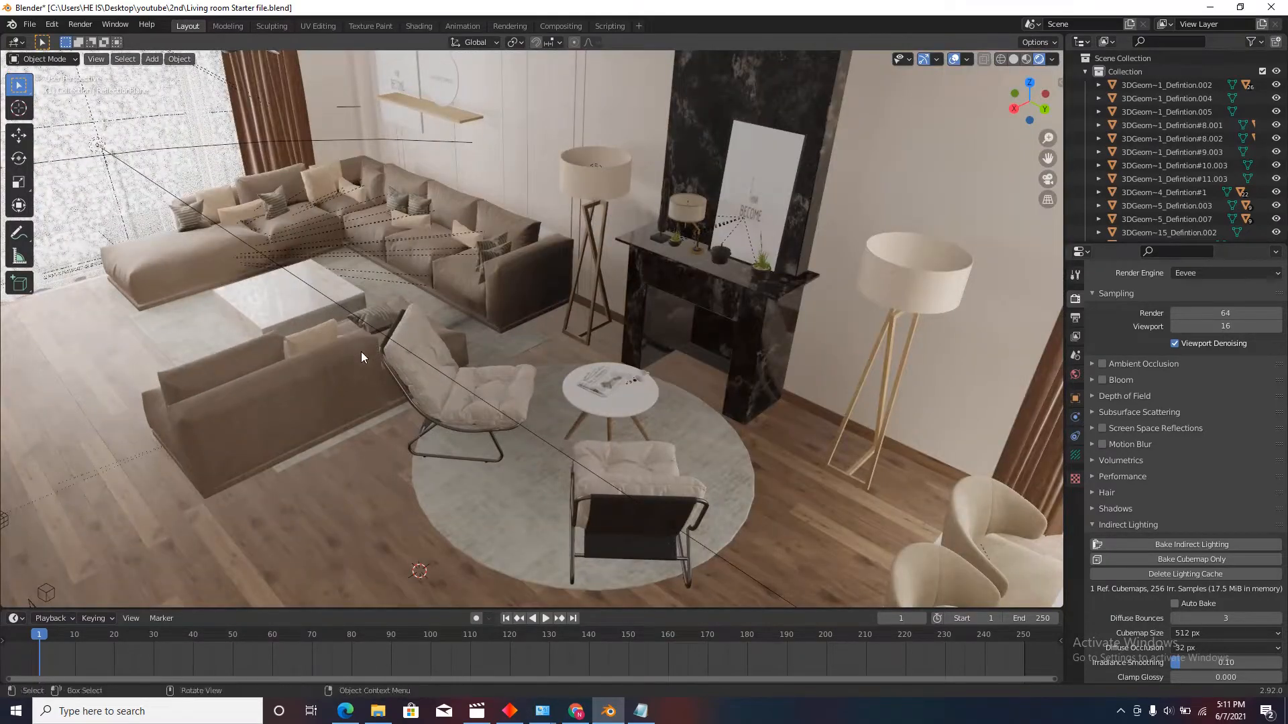
Step: Walk through the interior to examine the baked lighting on the sofas, fireplace and dining area
key("shift+grave")
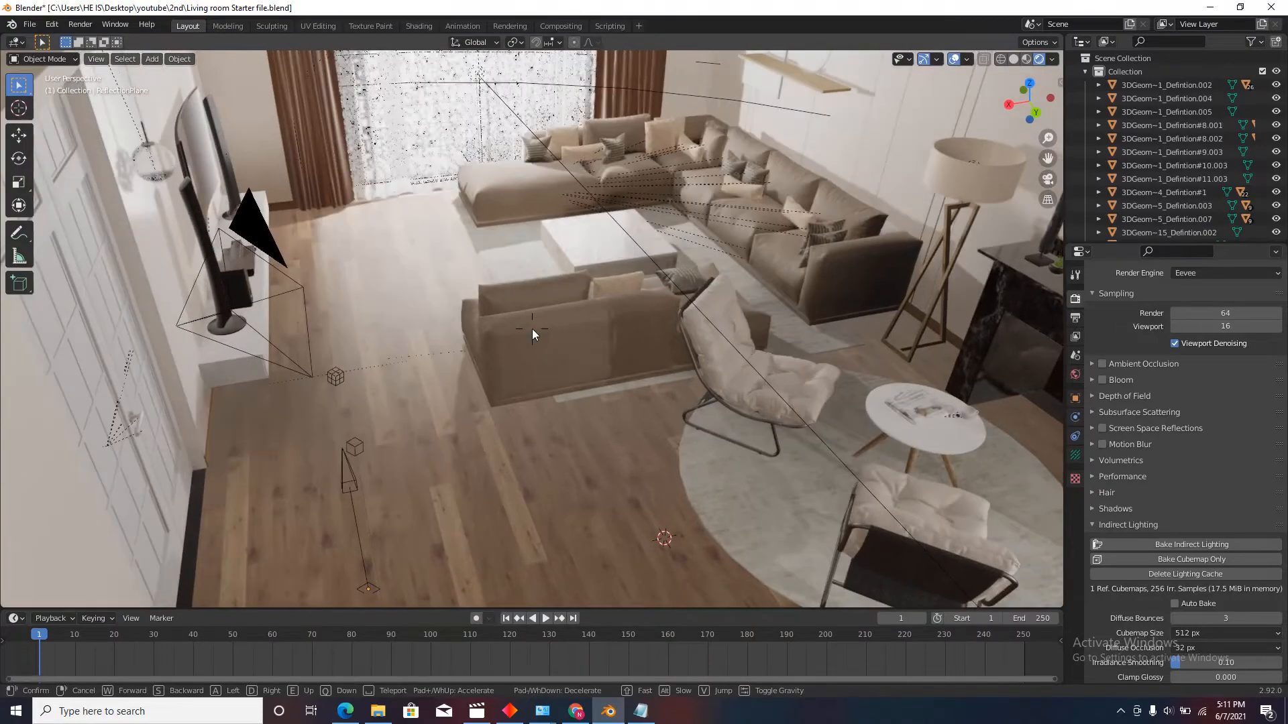
key("w")
key("s")
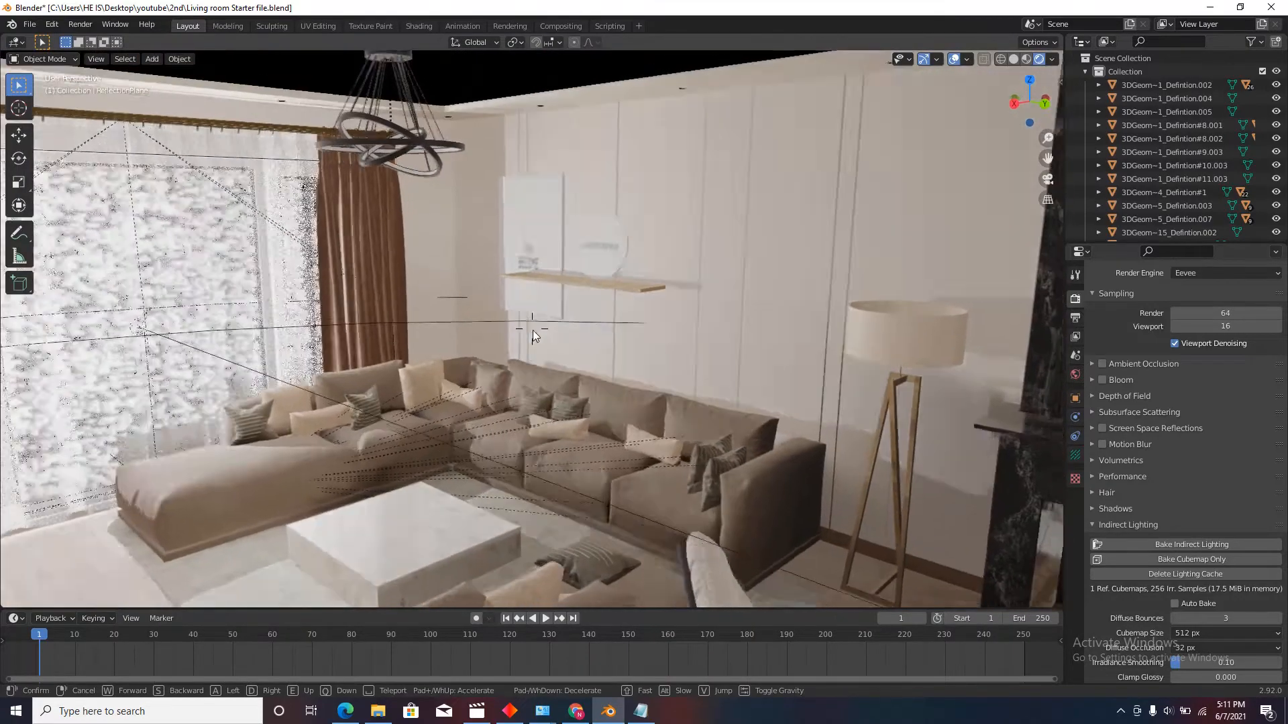
key("q")
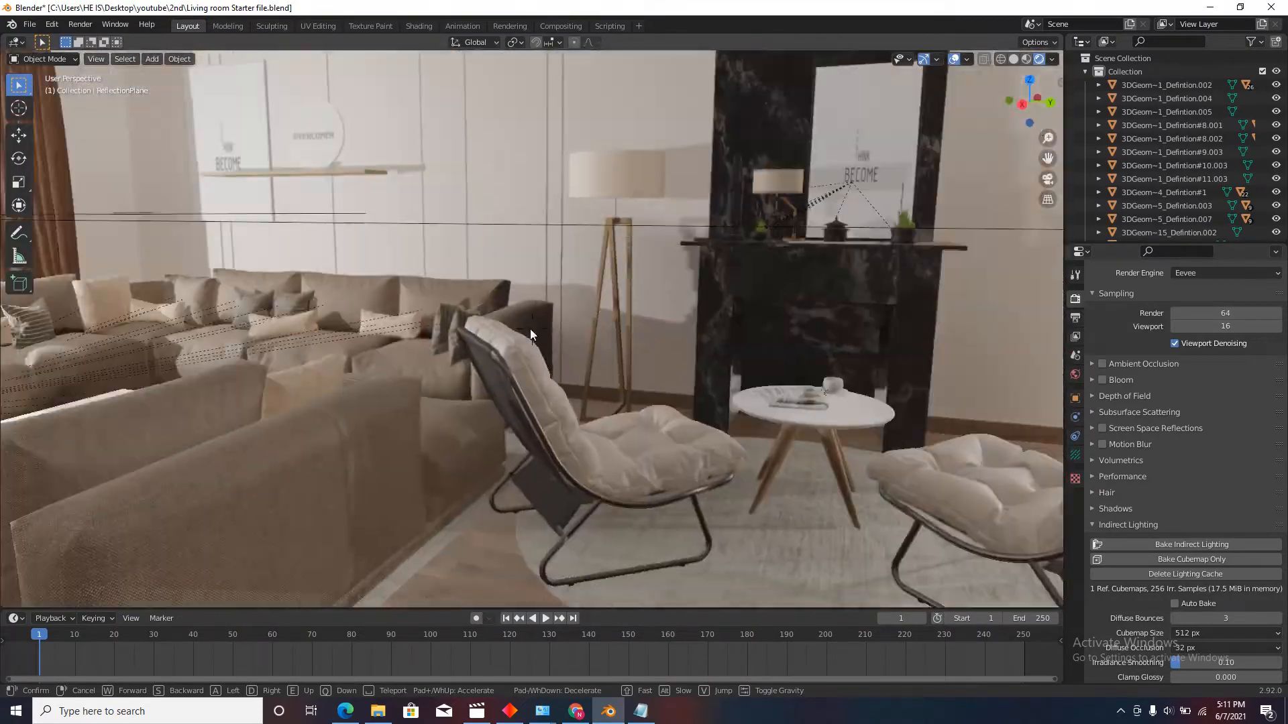
key("s")
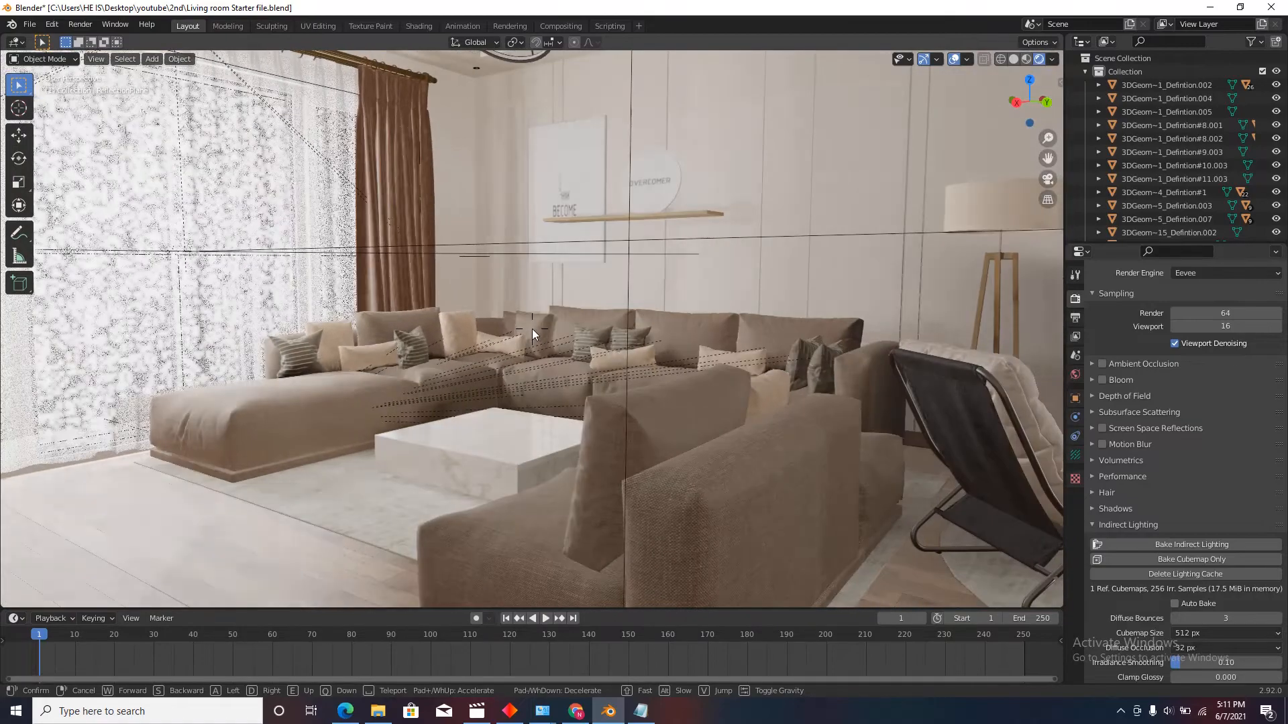
key("e")
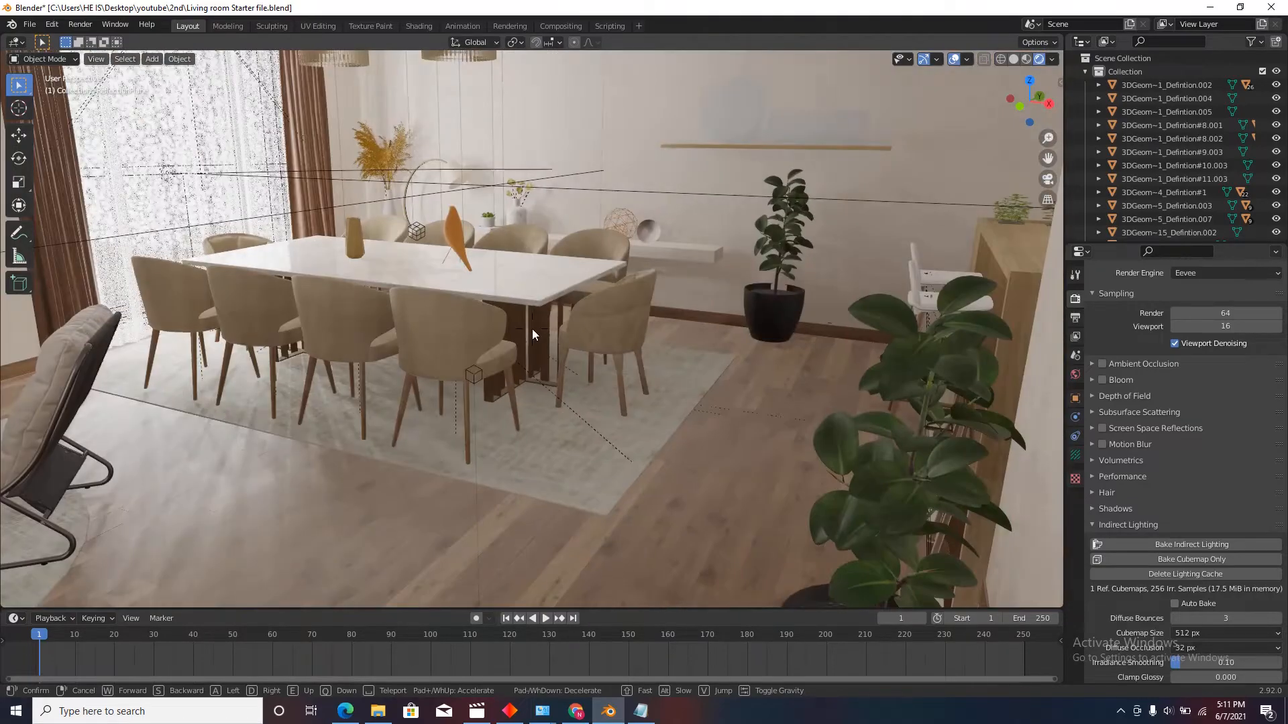
key("e")
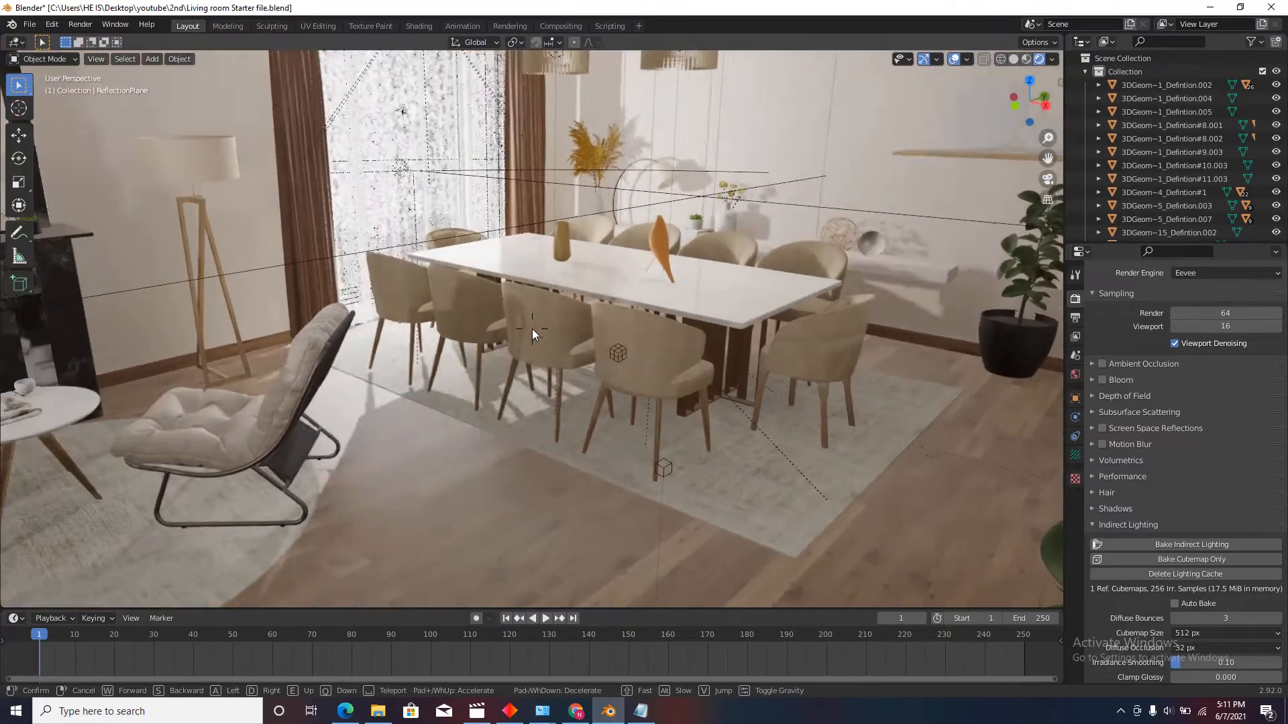
left_click(532, 329)
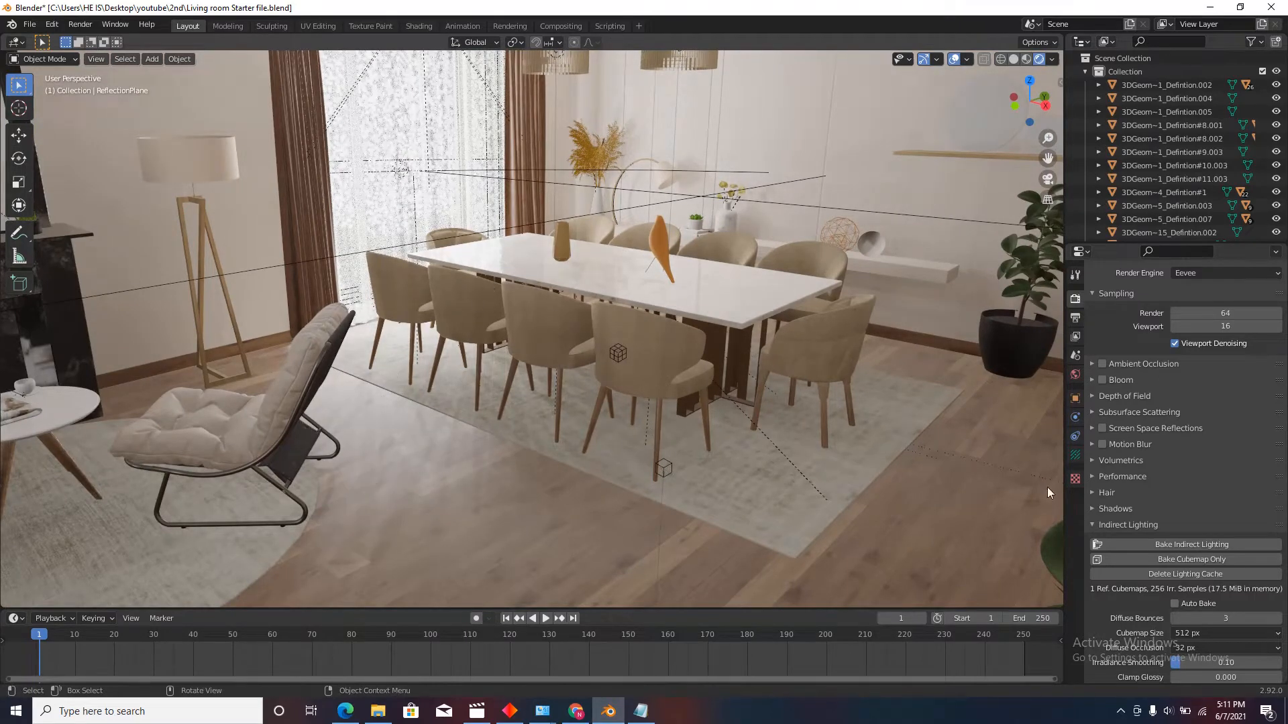
Step: Turn on ambient occlusion, compare its effect in the dining and sofa areas, and turn it off again
left_click(1103, 364)
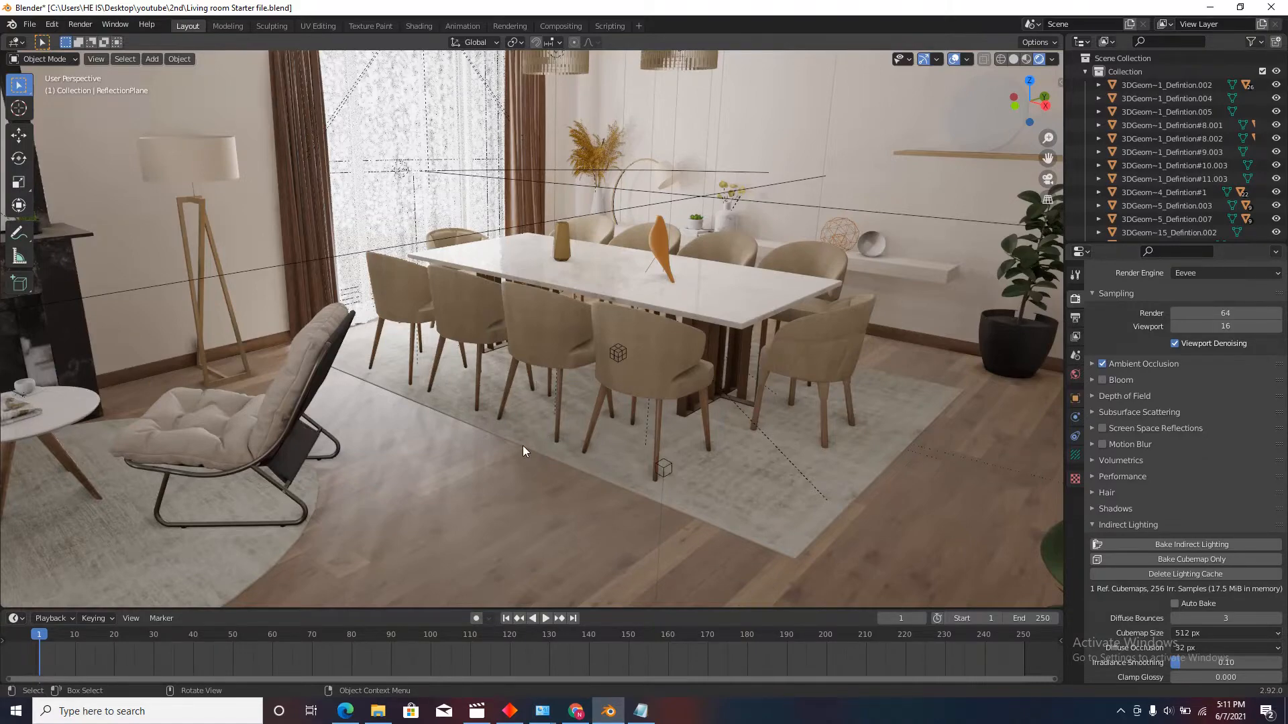
key("shift+grave")
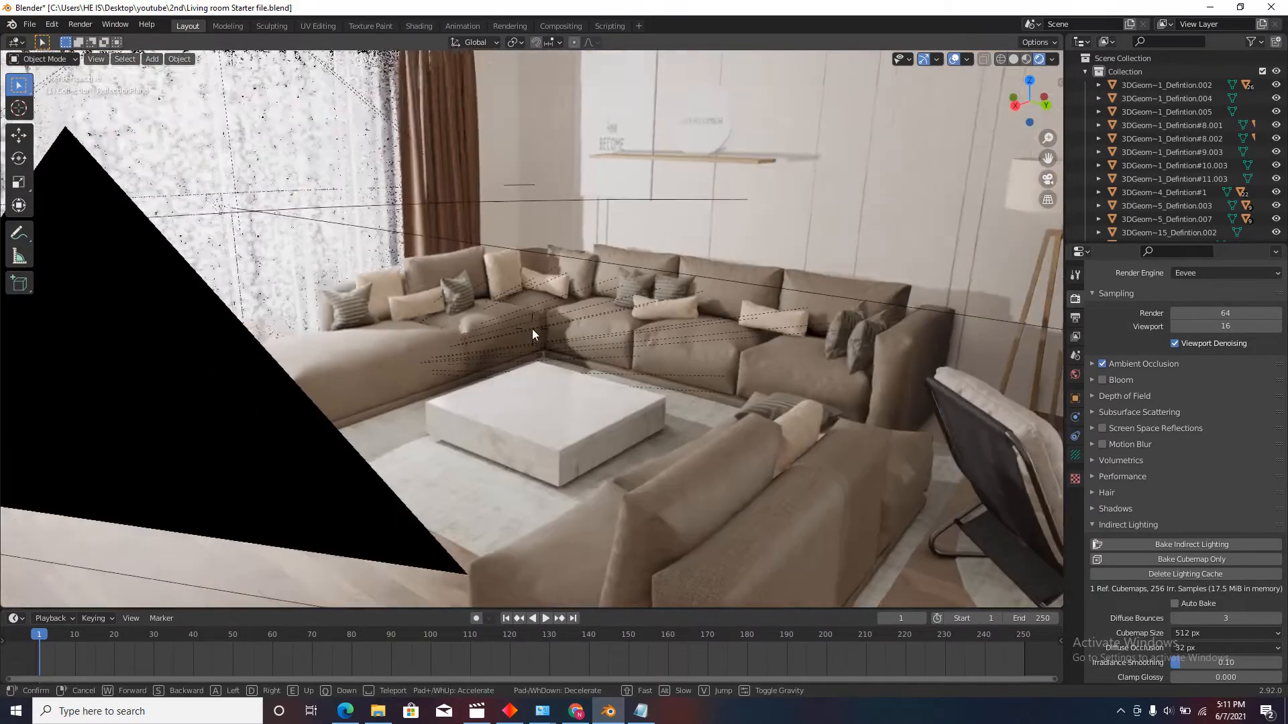
left_click(532, 328)
left_click(1101, 365)
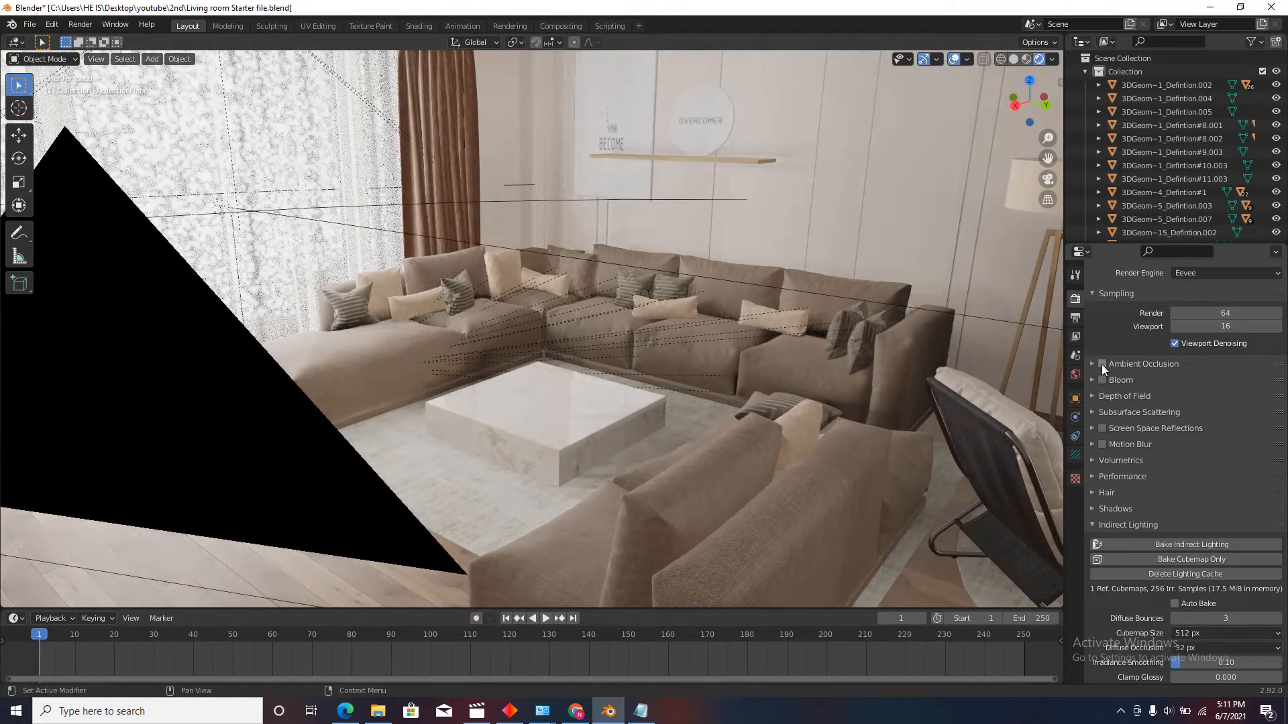
Step: Hide the viewport overlays and enable ambient occlusion with a distance of 0.5 m and a trace precision of 1
left_click(953, 59)
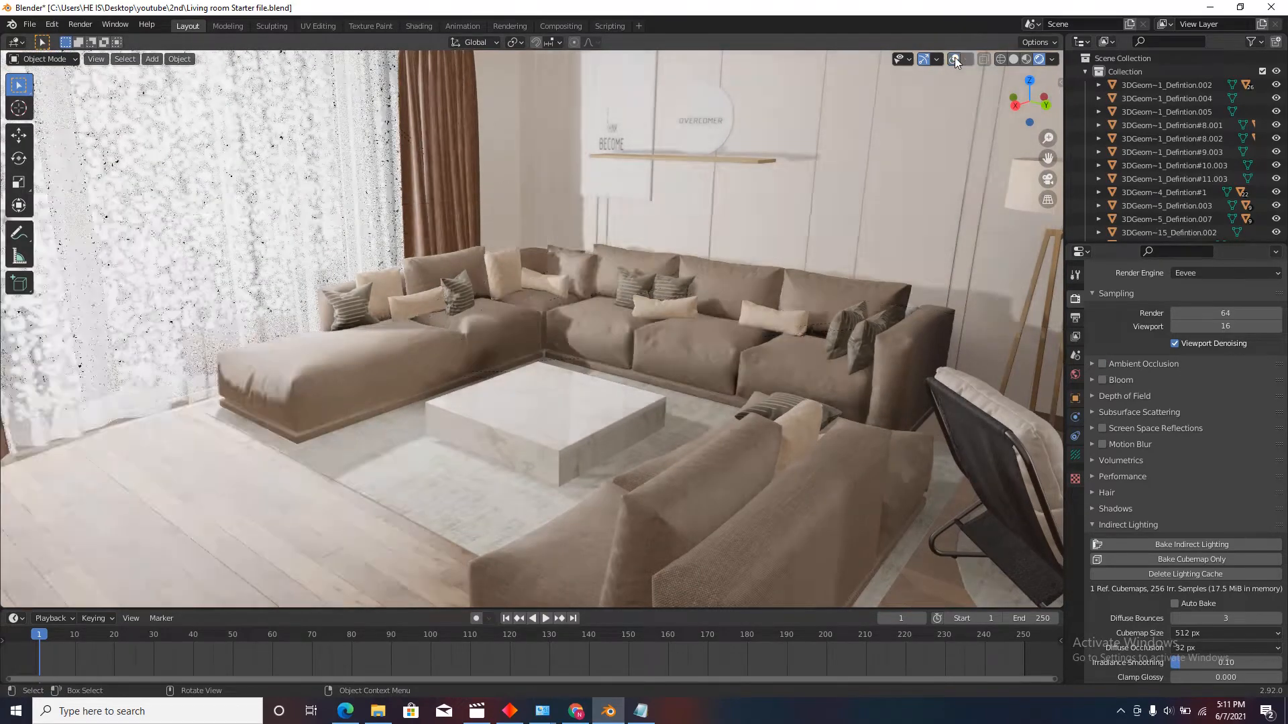
left_click(1103, 362)
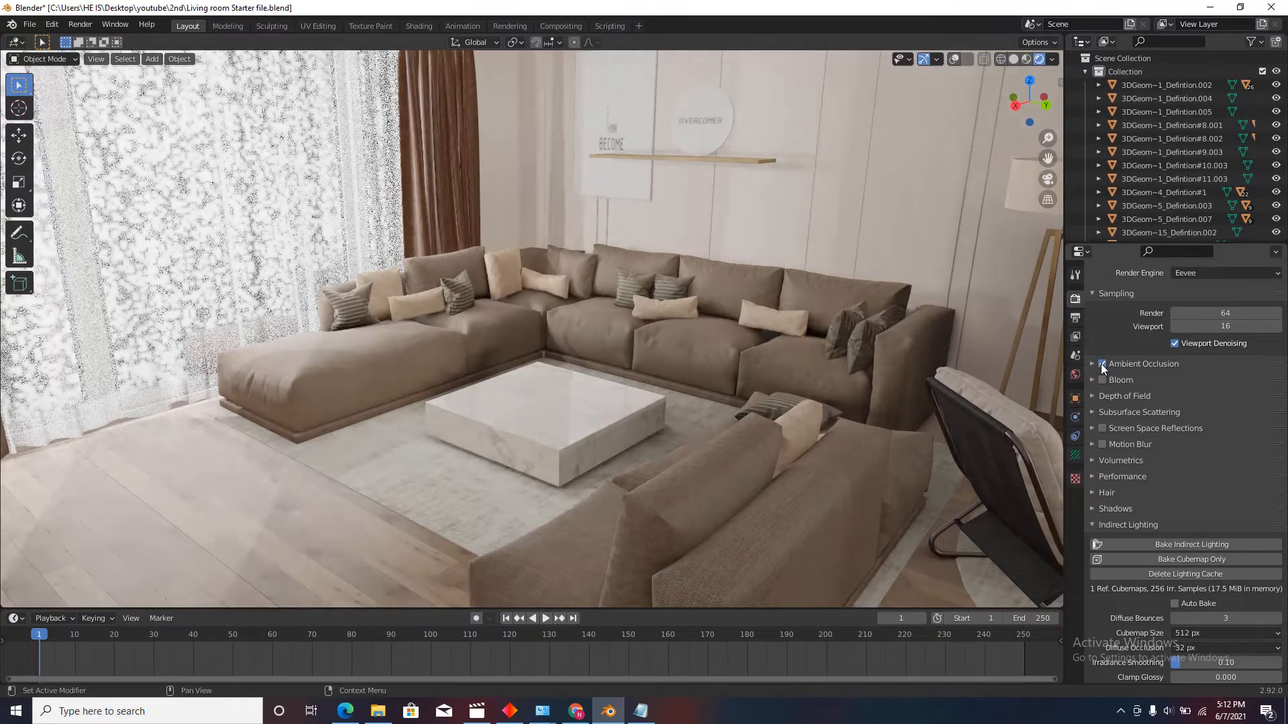
left_click(1093, 364)
left_click(1191, 383)
type(".5")
key("Return")
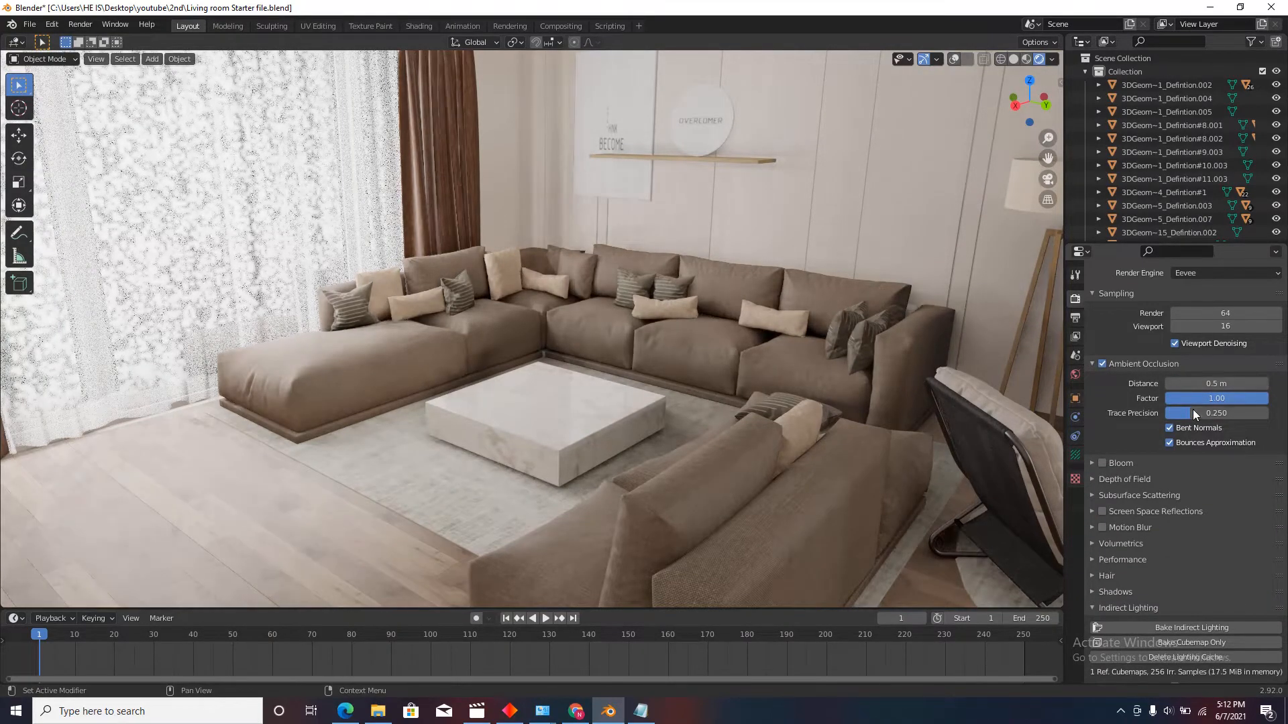
left_click(1195, 414)
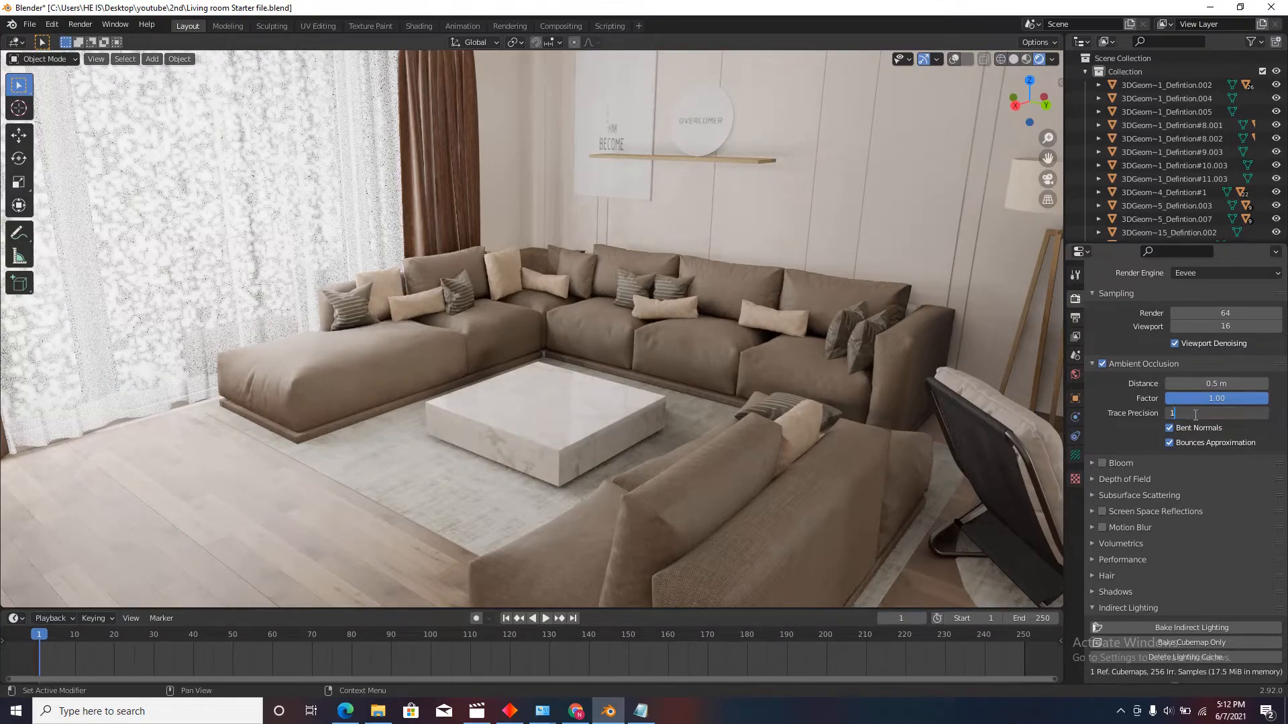
key("Return")
Step: Walk around the fireplace, armchairs and sofas to examine the ambient occlusion shading
key("shift+grave")
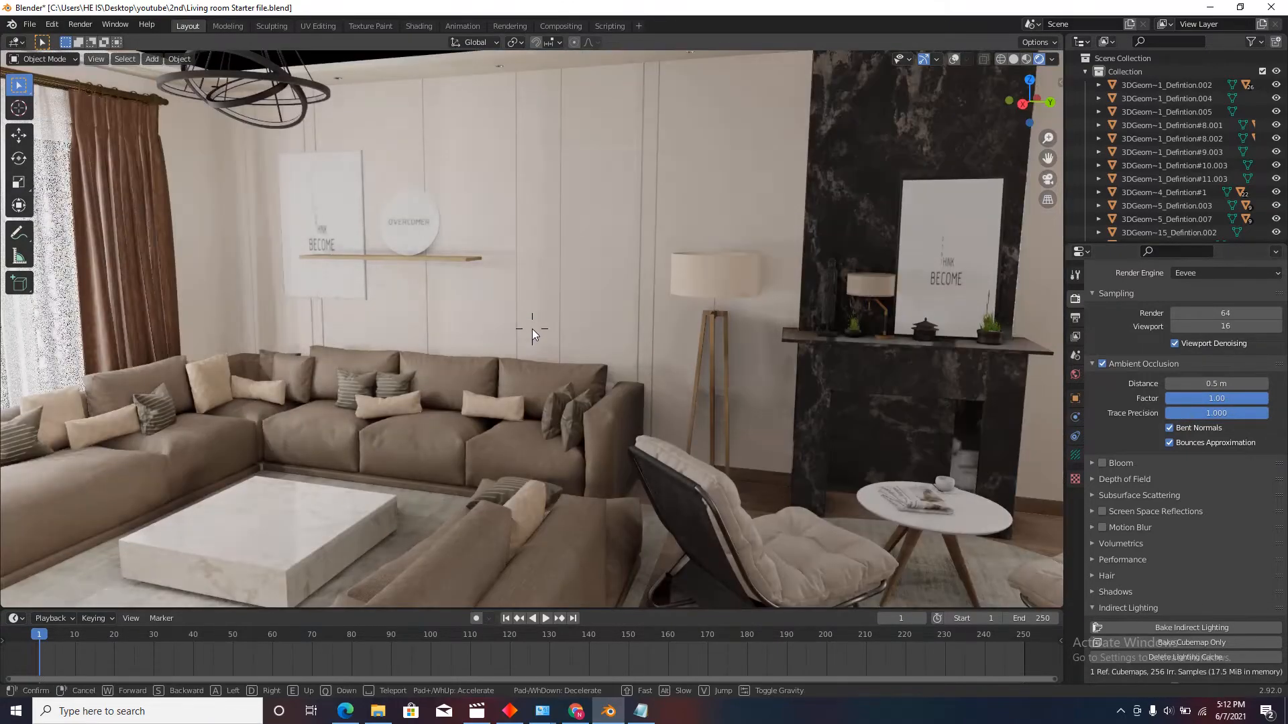
key("s")
key("w")
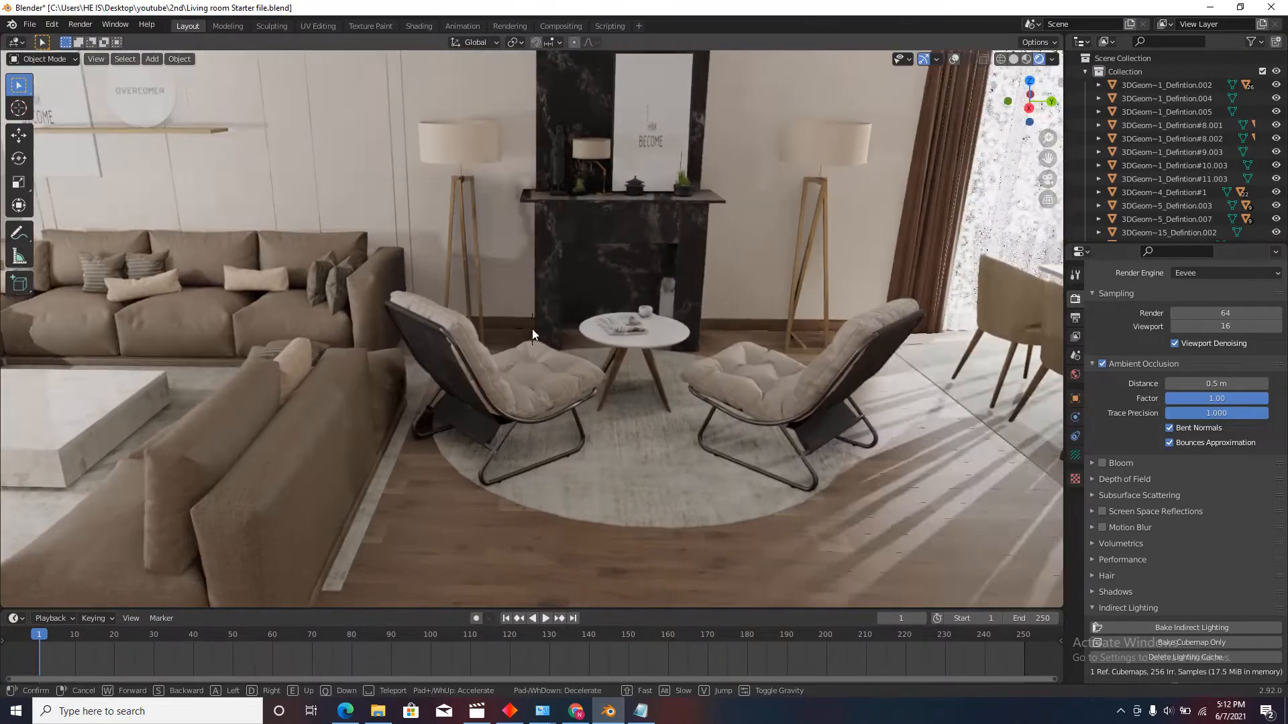
left_click(532, 329)
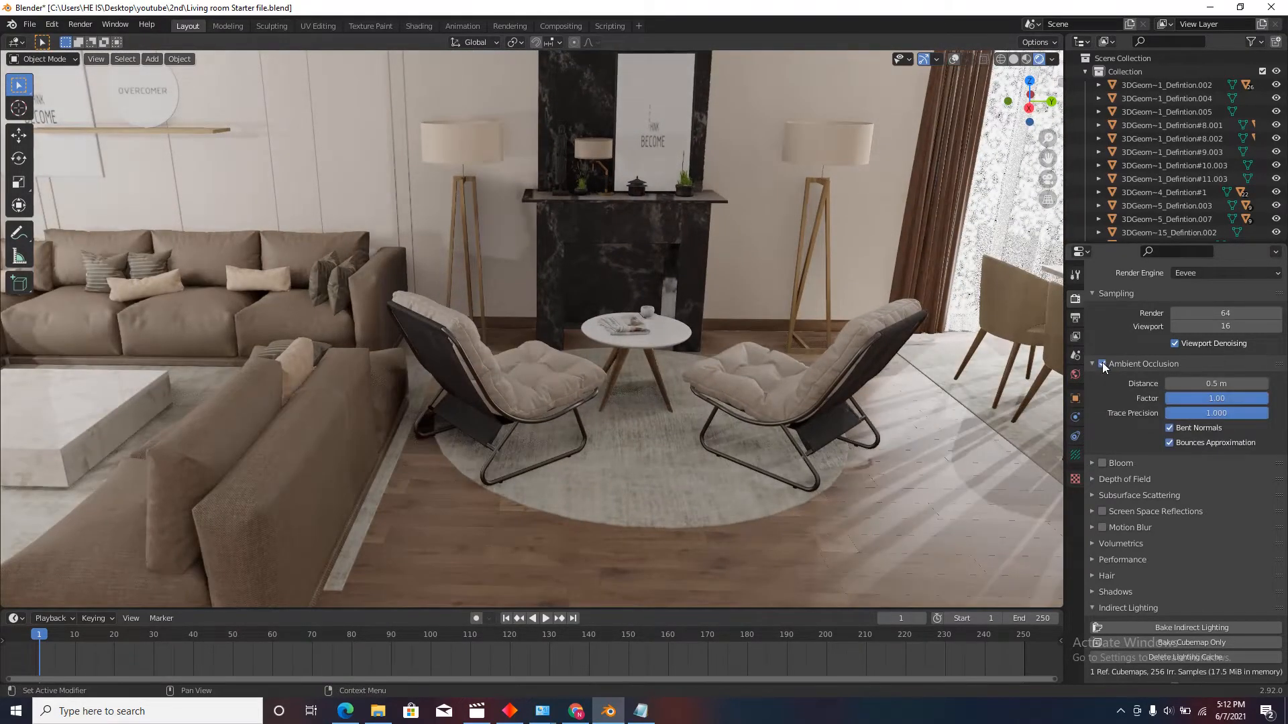
key("shift+grave")
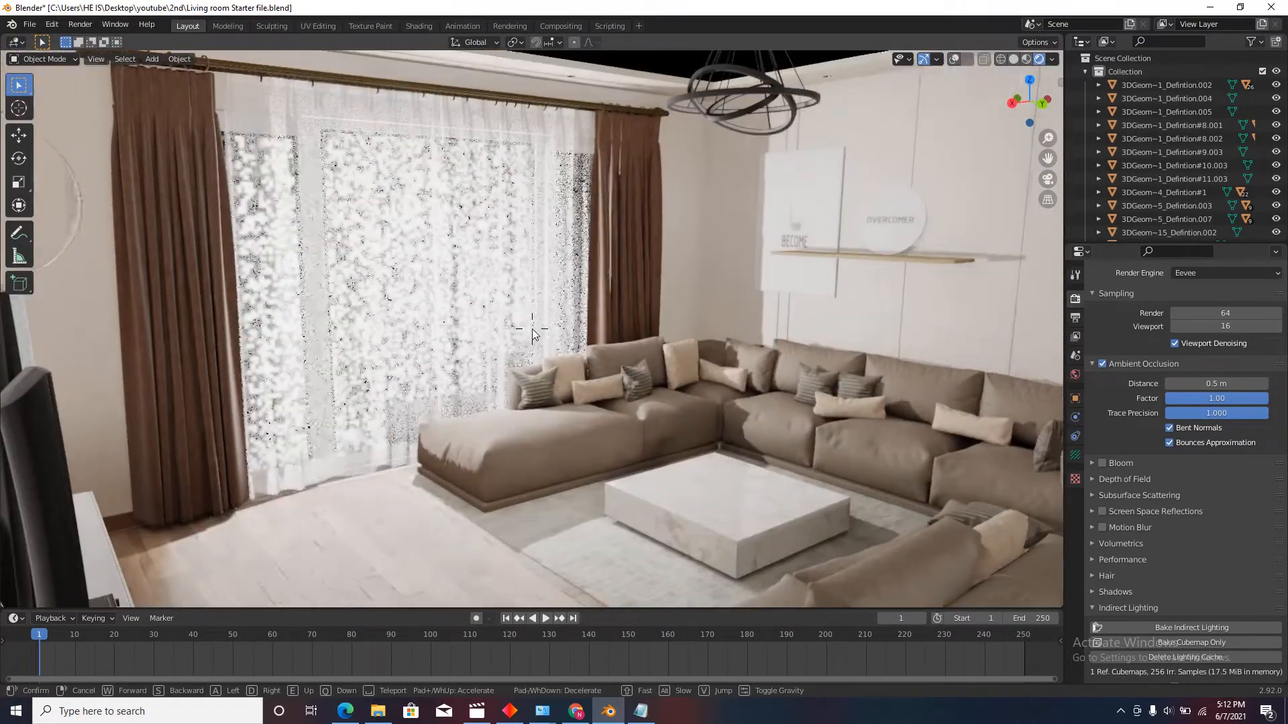
left_click(533, 329)
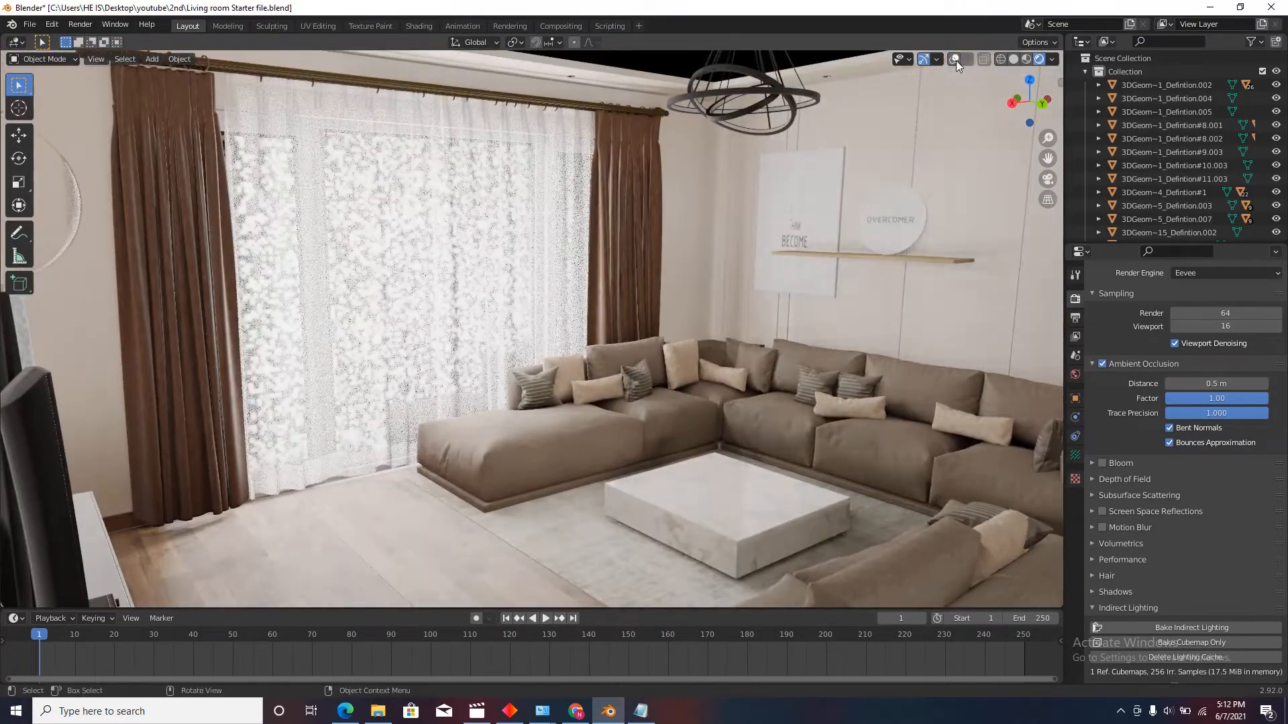
Step: Show the viewport overlays again and hide the camera that blocks the view of the window
left_click(954, 60)
left_click(437, 448)
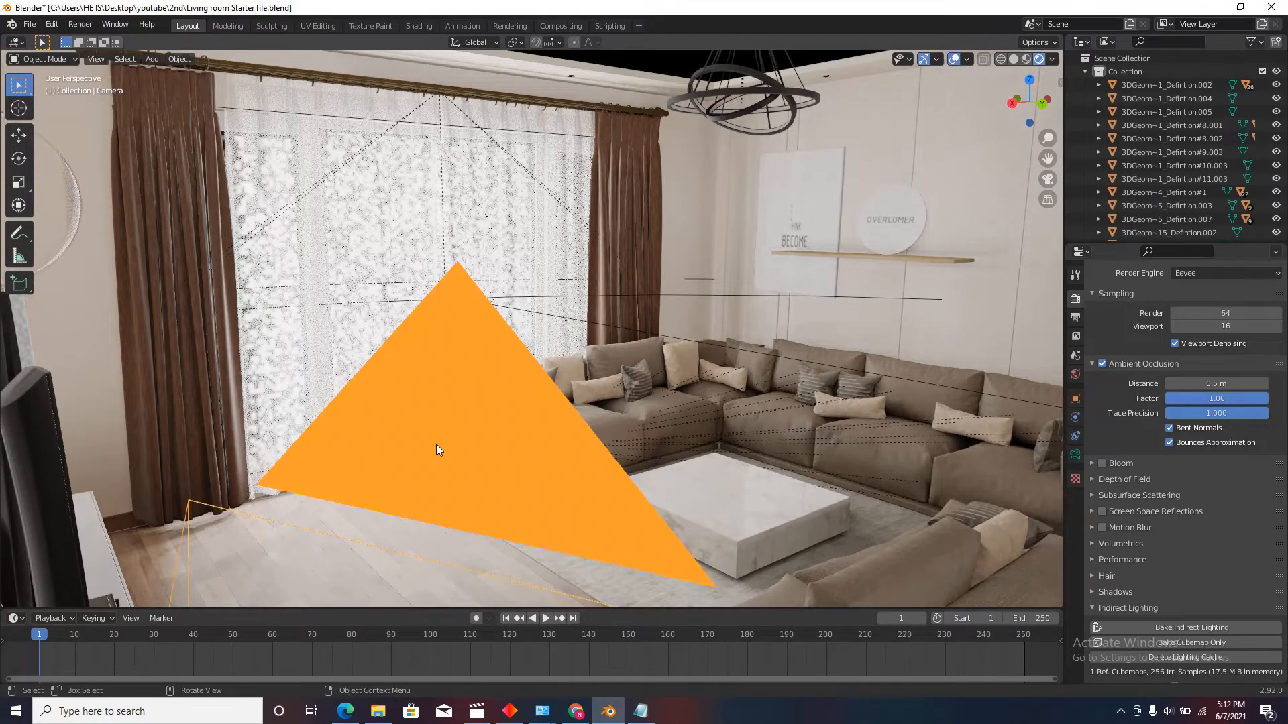
key("h")
Step: Select the area light at the curtained window behind the sofa and enable Contact Shadows for it
left_click(526, 315)
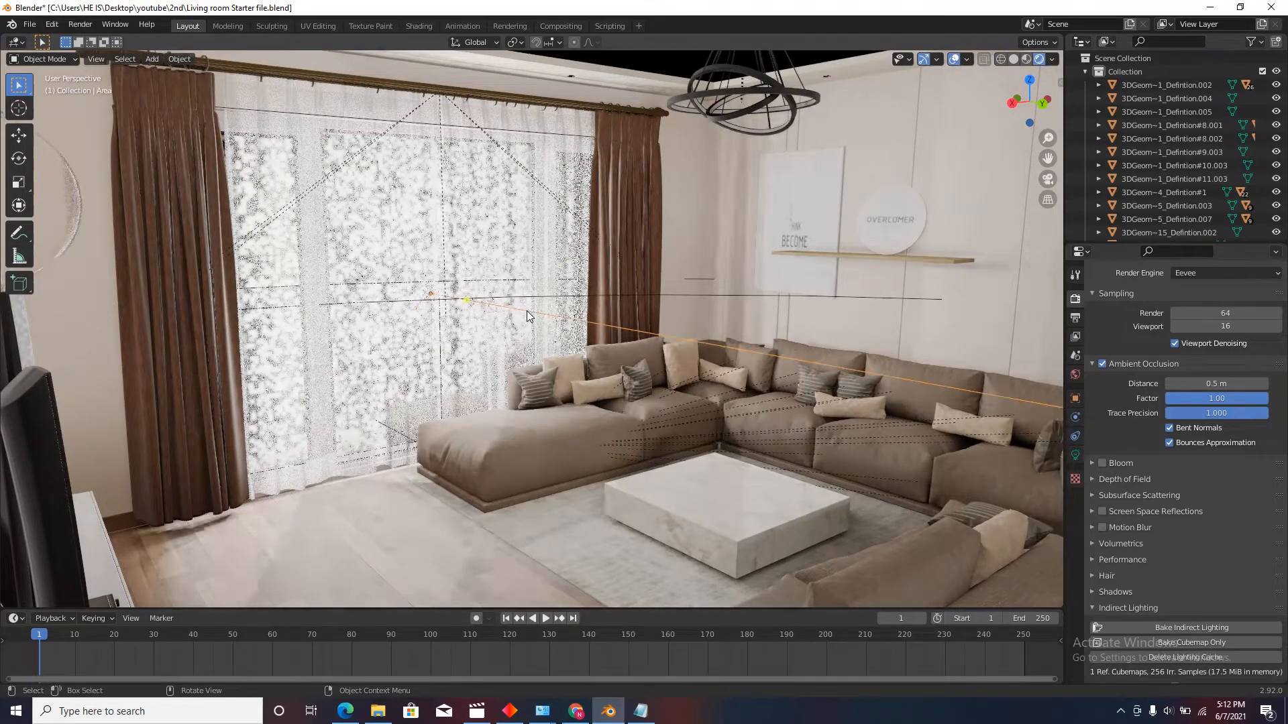
key("shift+grave")
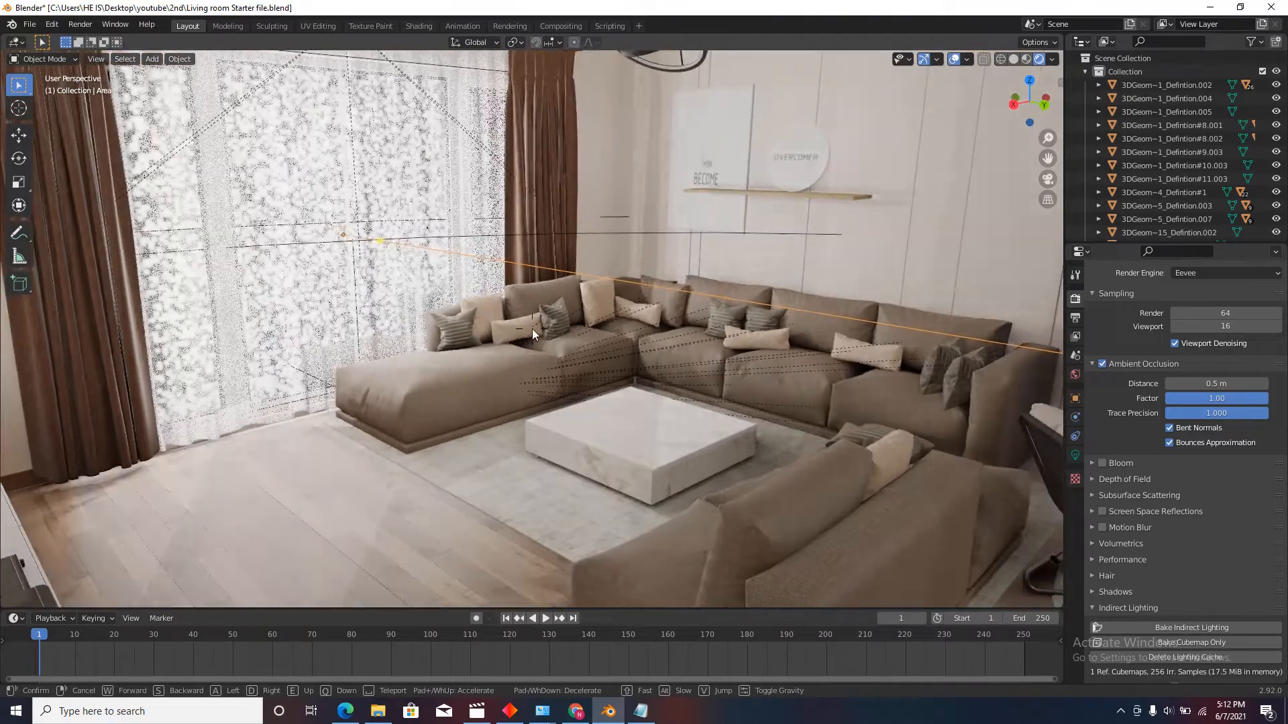
left_click(534, 329)
left_click(1075, 458)
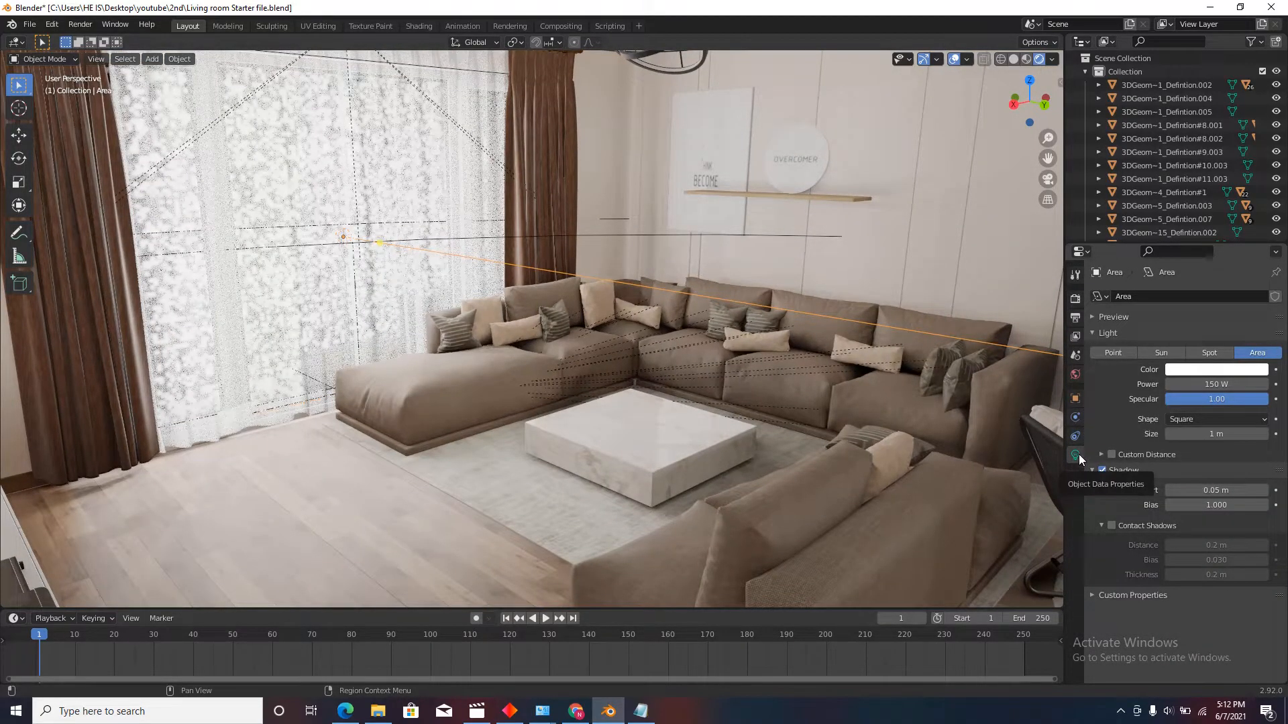
left_click(1111, 525)
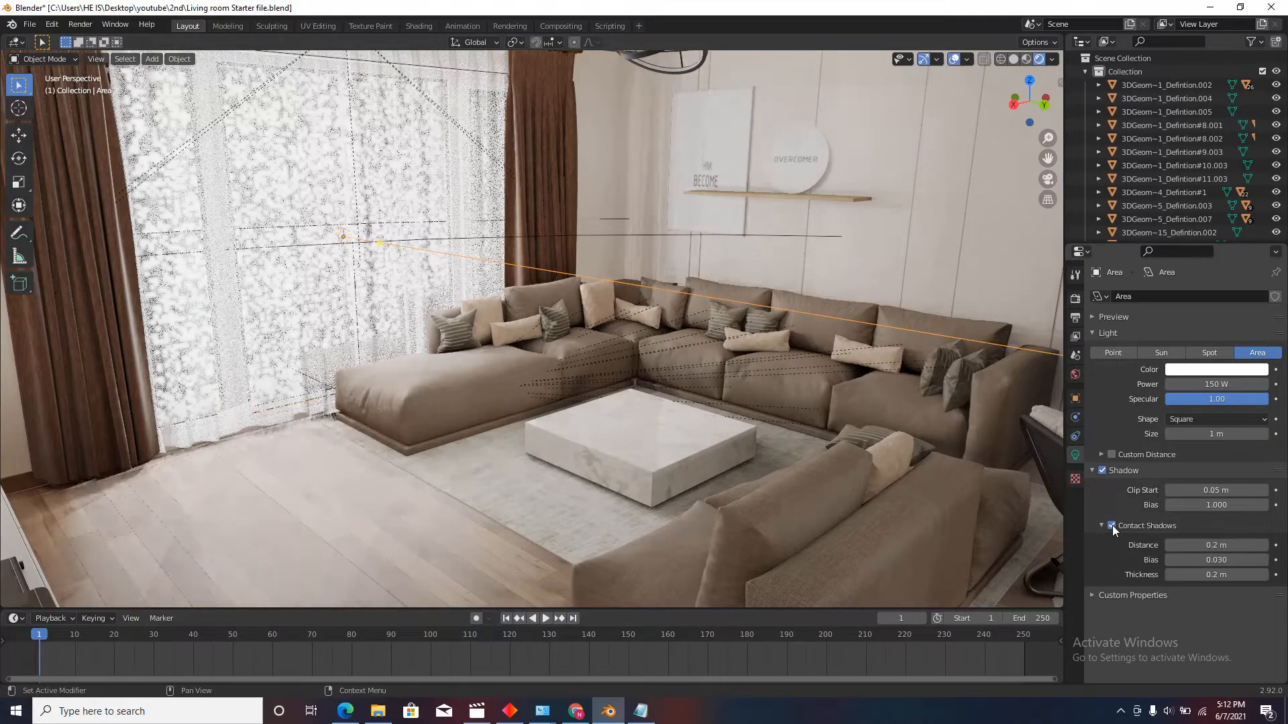
Step: Compare the sofa area with the window light's Contact Shadows off and on, and set their thickness to 0.03 m
left_click(1112, 525)
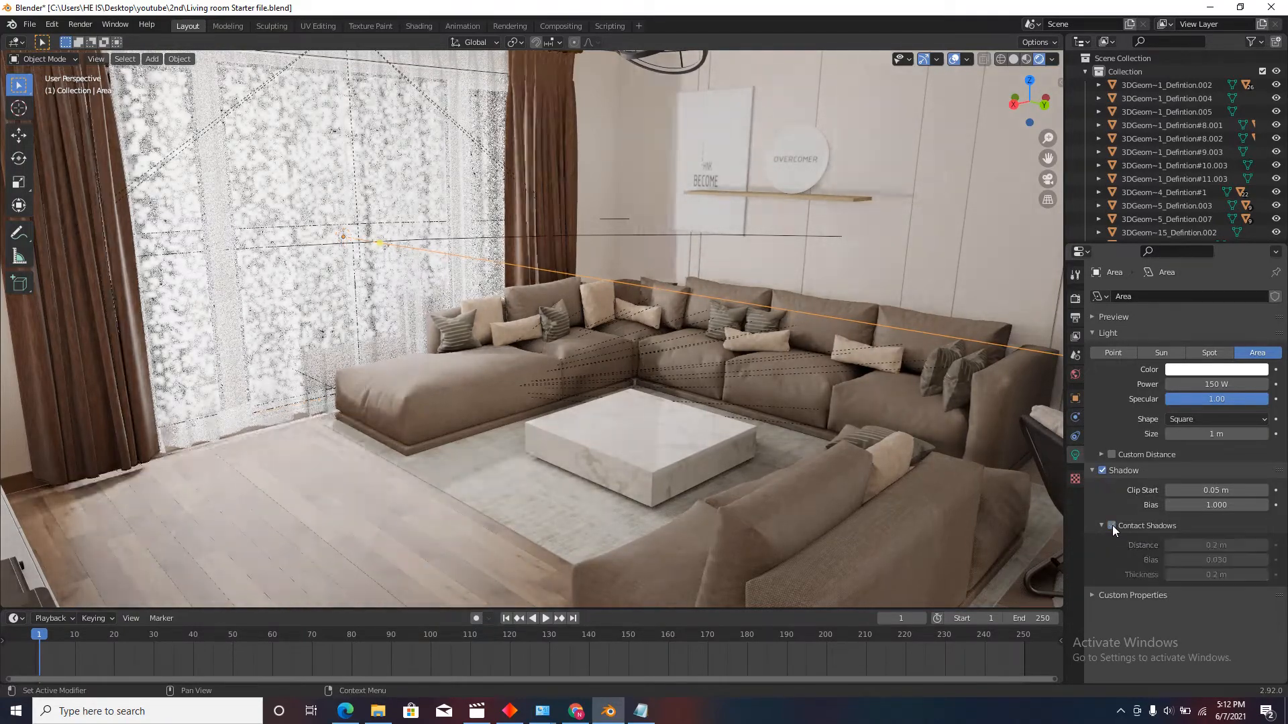
key("shift+grave")
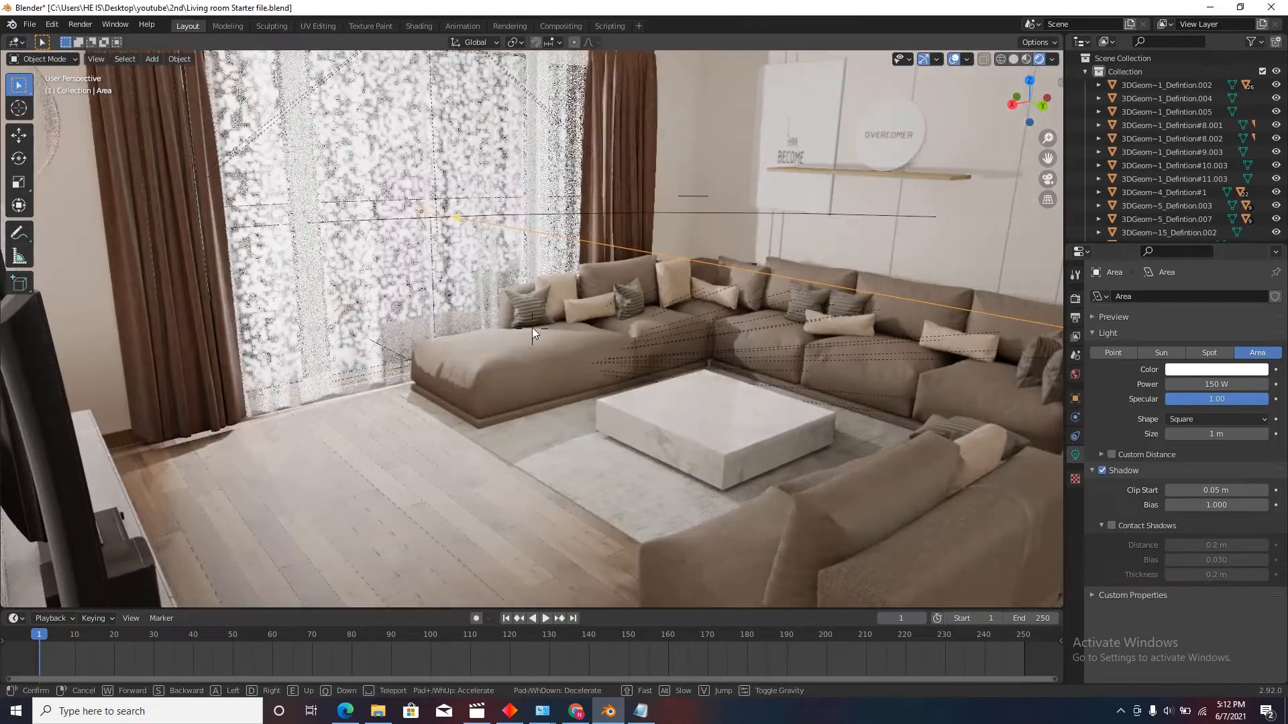
left_click(532, 328)
left_click(1110, 525)
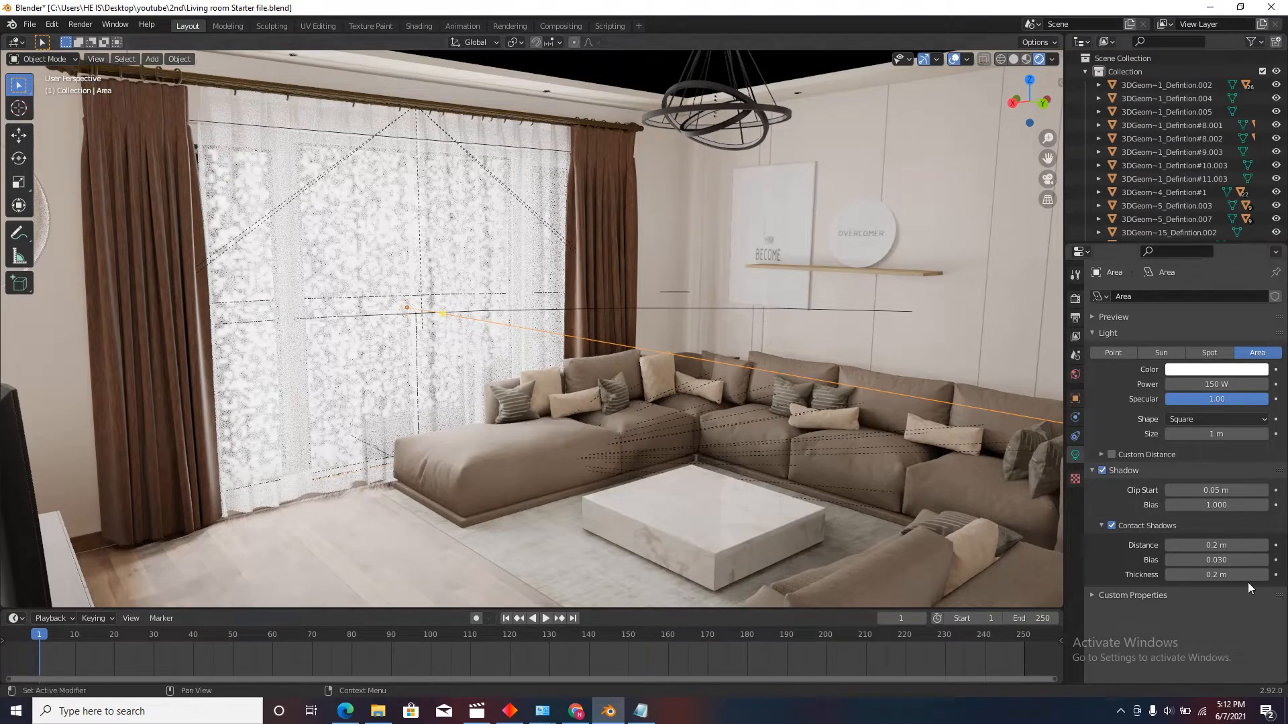
left_click(1219, 574)
key("Return")
Step: Select the area light at the dining area window and enable Contact Shadows, comparing the chairs with the option on and off
middle_click_drag(553, 442, 730, 309)
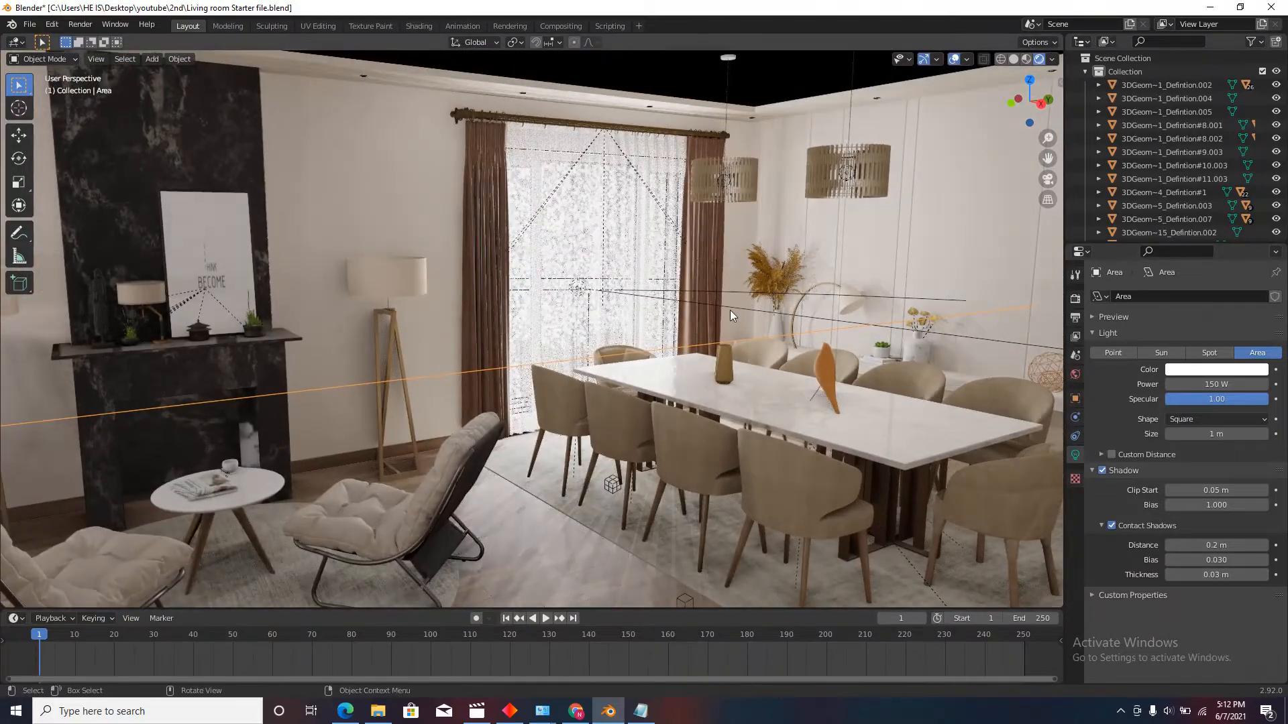
left_click(698, 300)
key("shift+grave")
key("w")
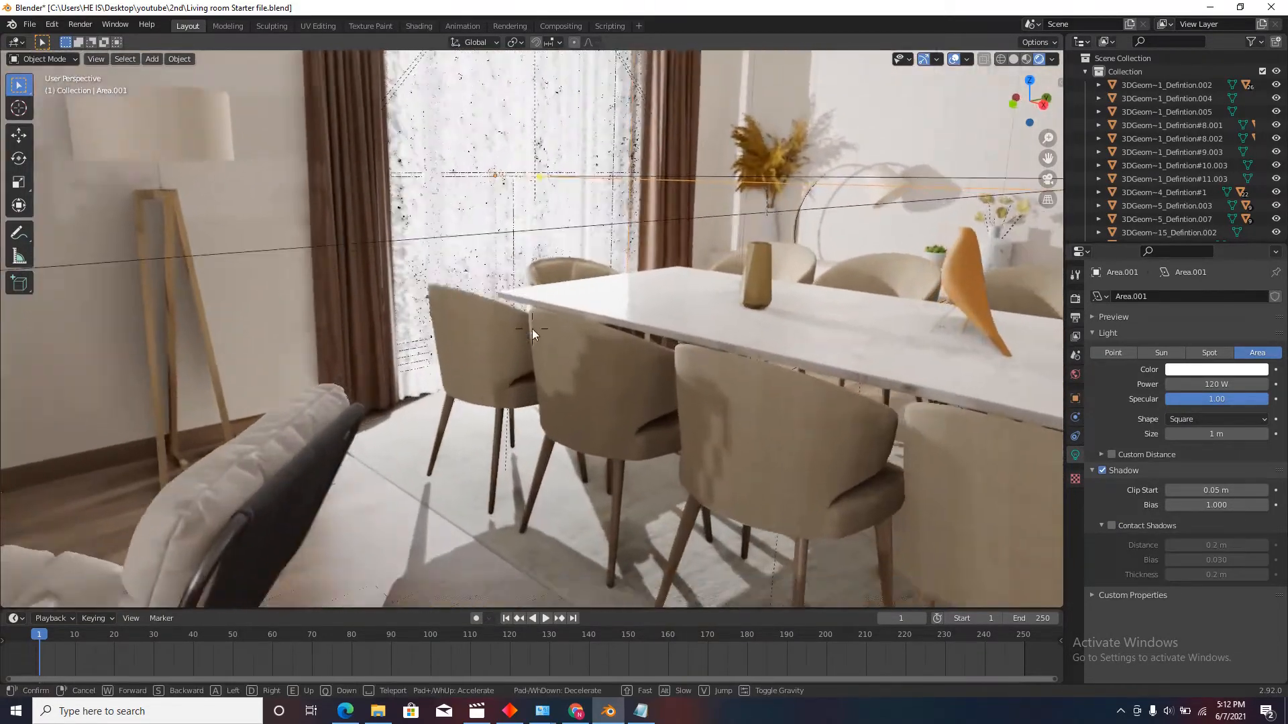
left_click(533, 328)
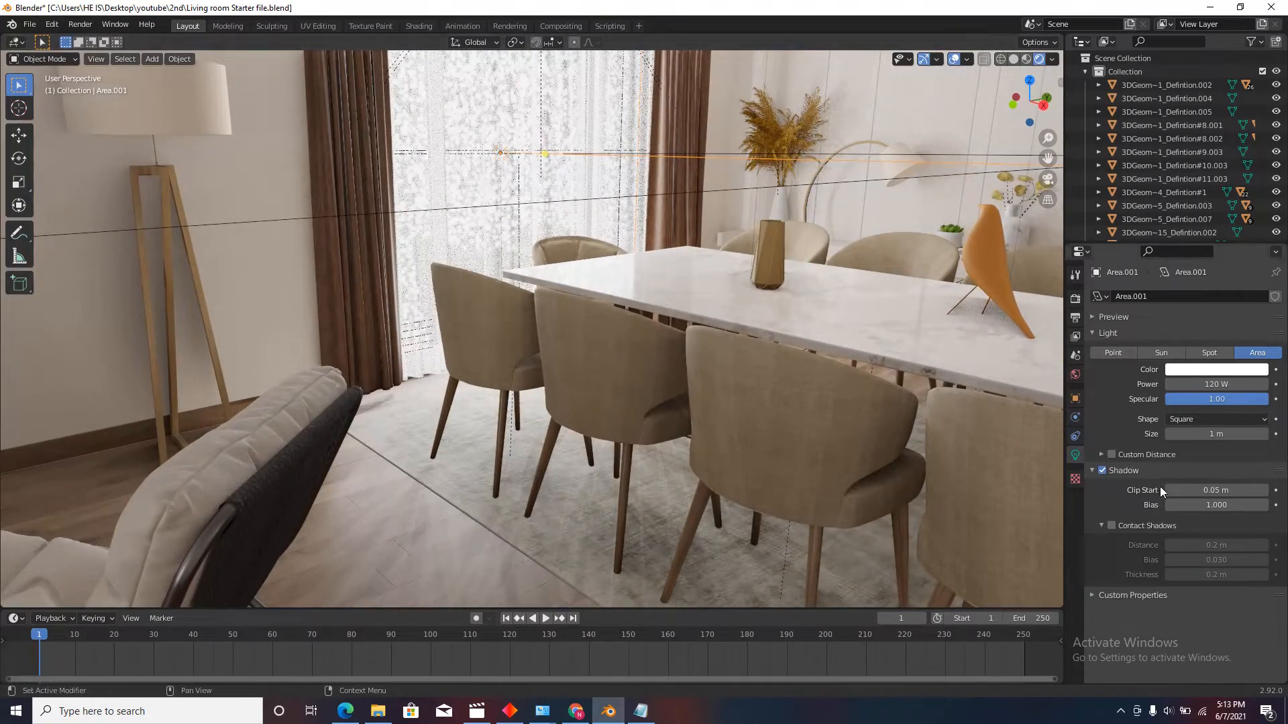
left_click(1113, 525)
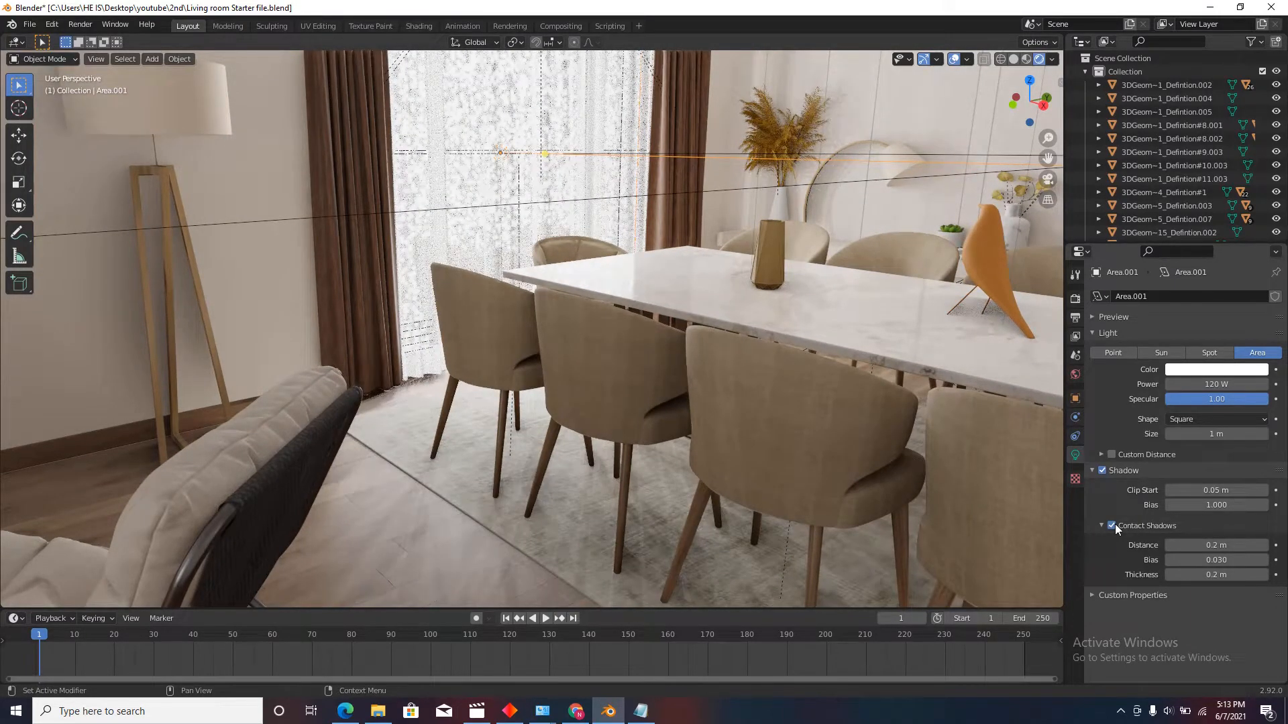
left_click(1112, 526)
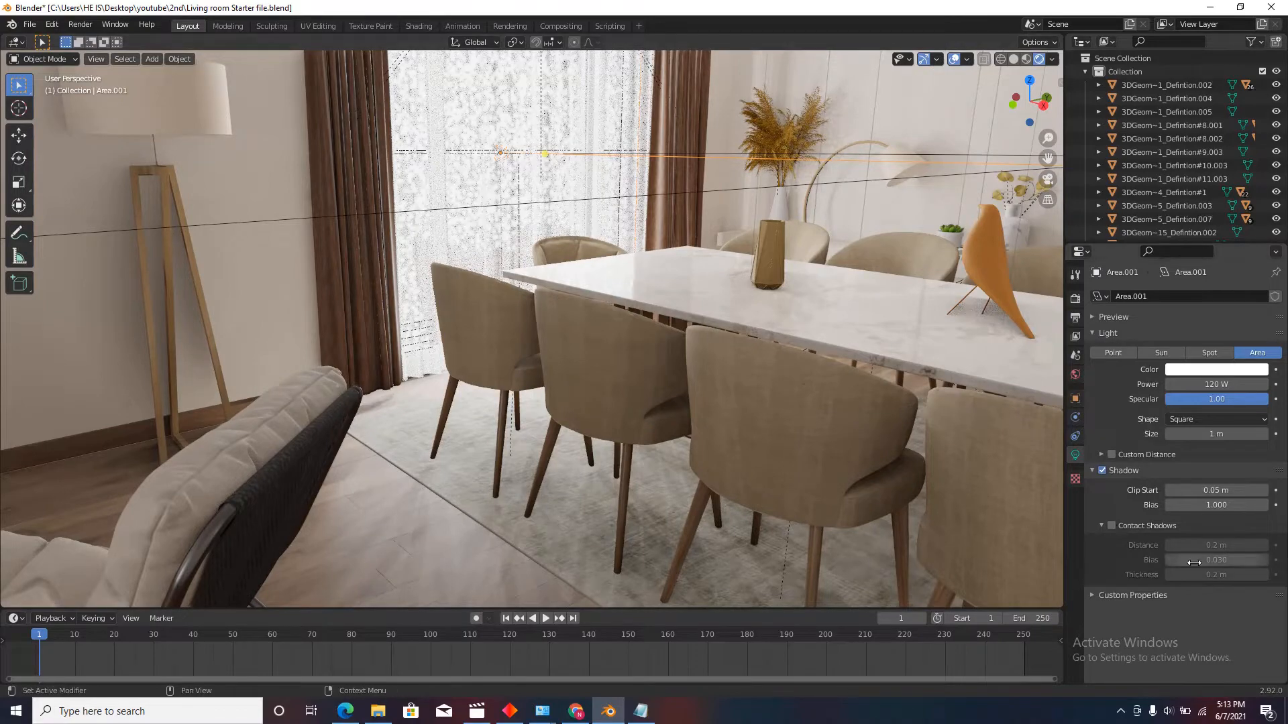
left_click(1119, 526)
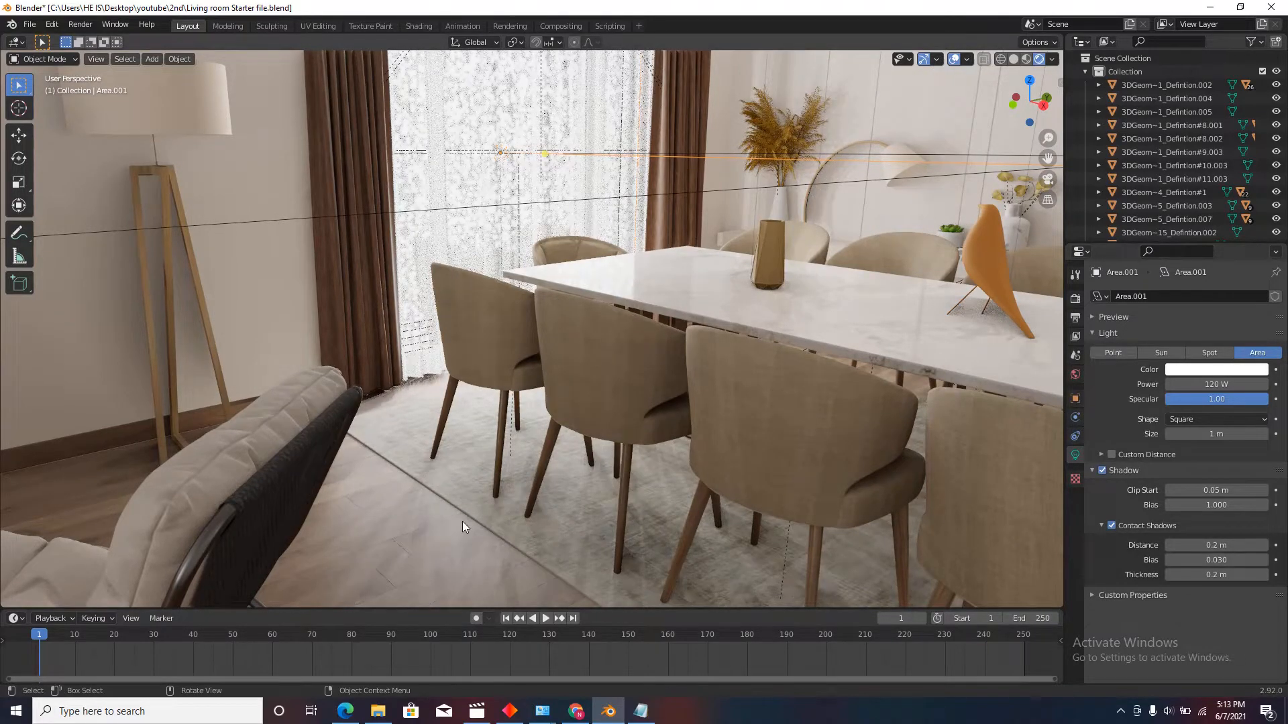
Step: Move close to the dining chair legs and compare their shadows on the rug with Contact Shadows off and on
key("shift+grave")
key("w")
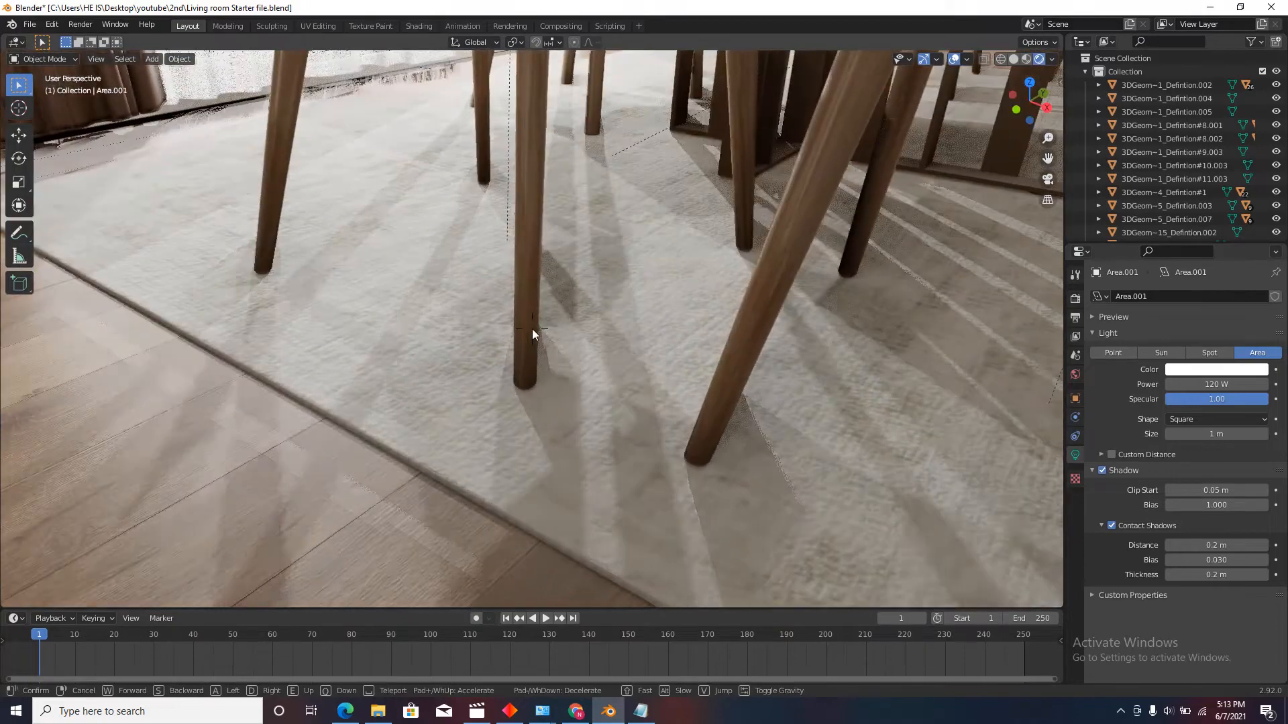
left_click(533, 329)
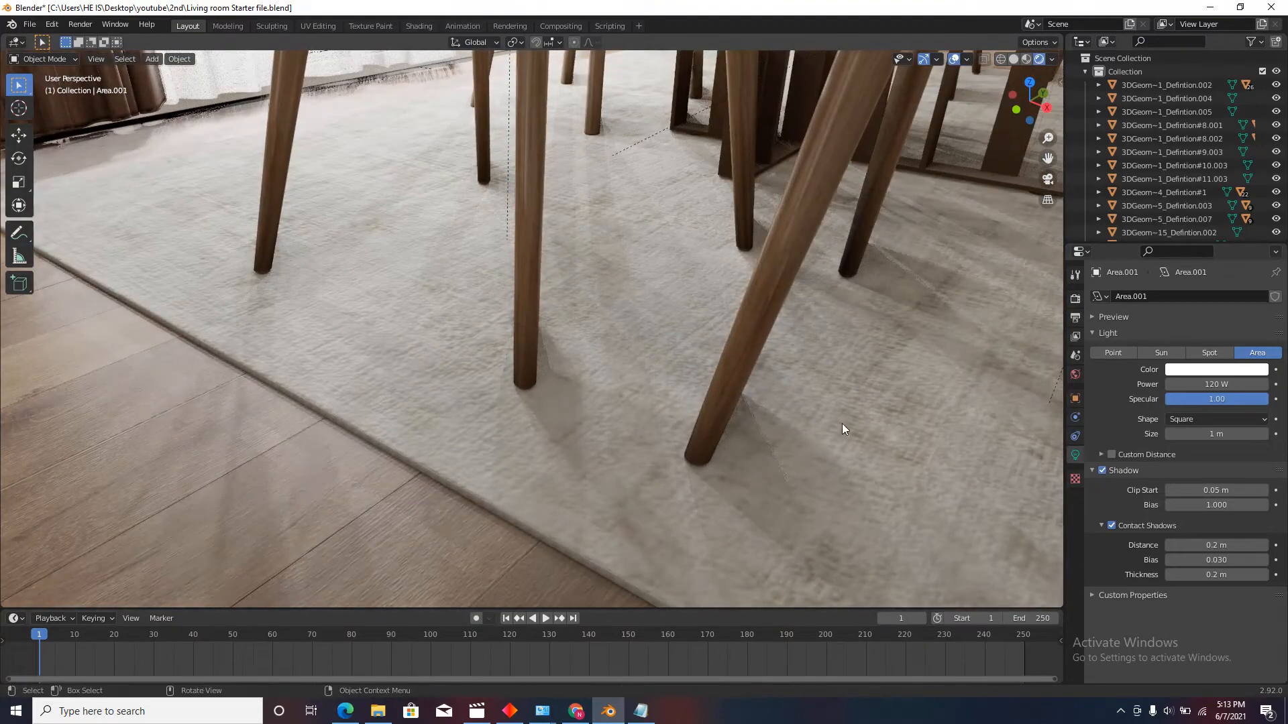
left_click(1111, 525)
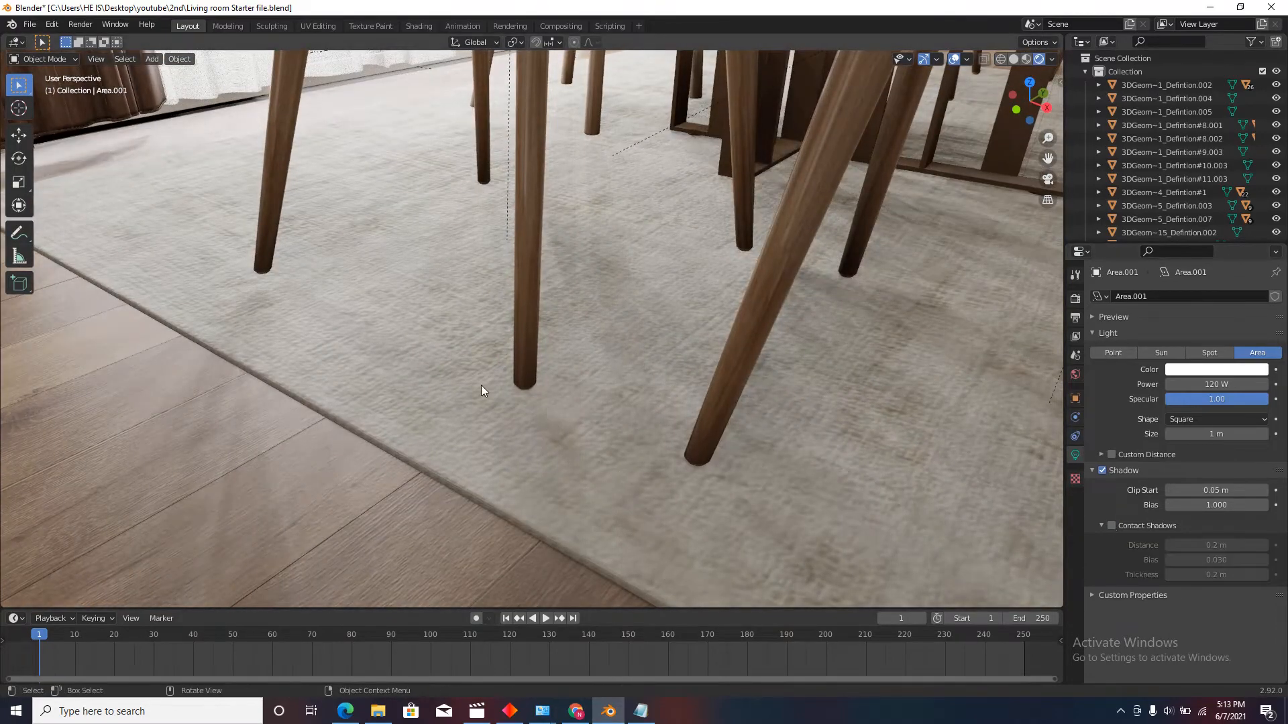
left_click(1111, 525)
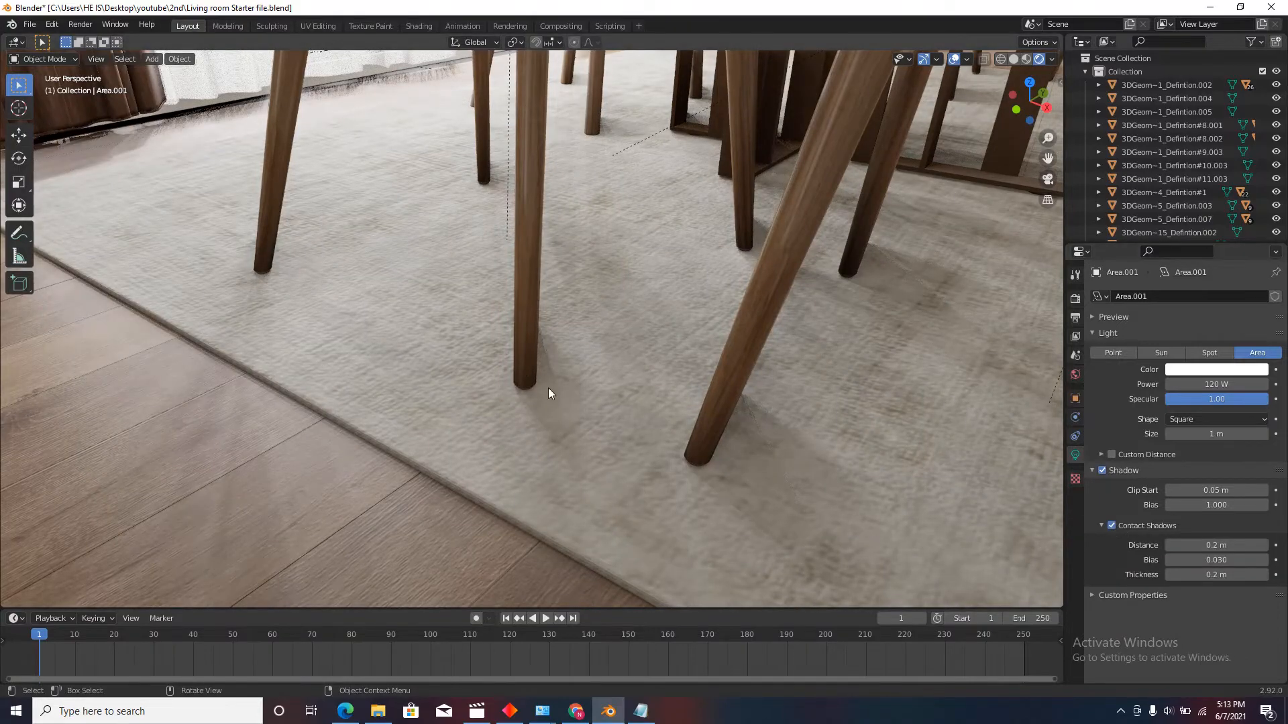
Step: Set the contact shadow thickness of the dining window's area light to 0.03 m
mouse_move(1217, 575)
left_mouse_down()
mouse_move(1284, 575)
mouse_move(1216, 574)
left_mouse_up()
left_click(1216, 574)
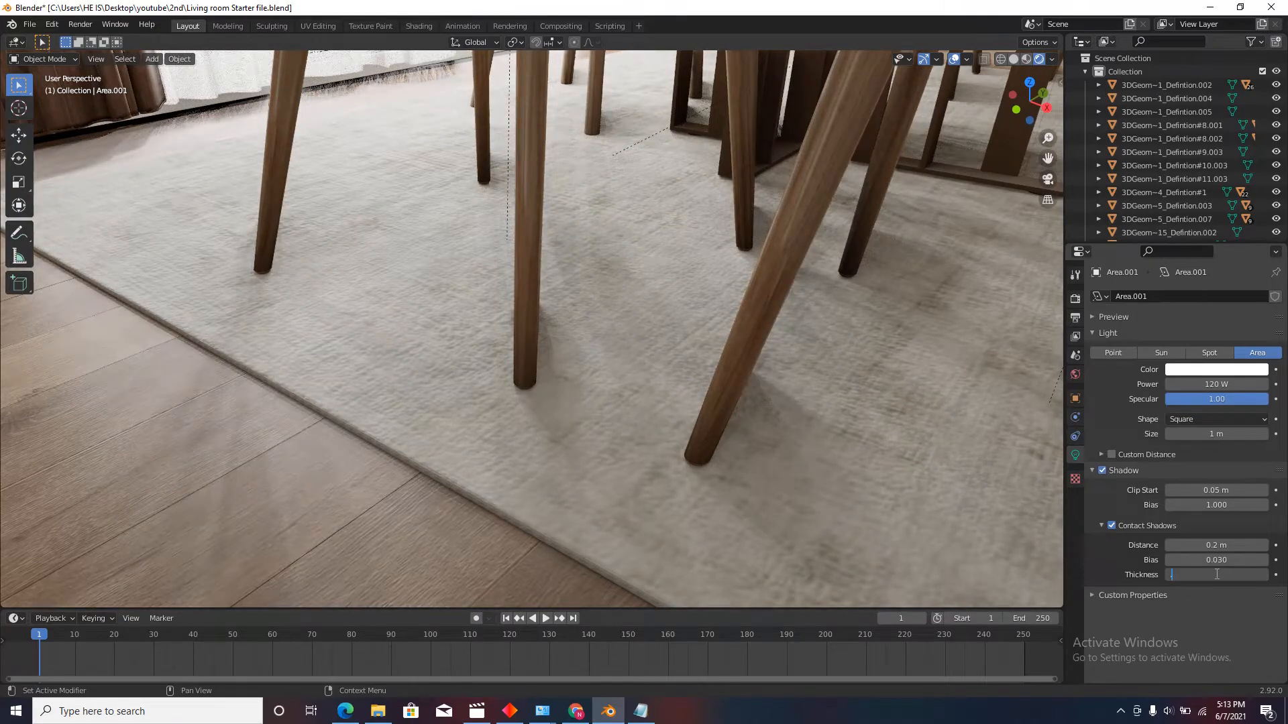
type(".03")
key("Return")
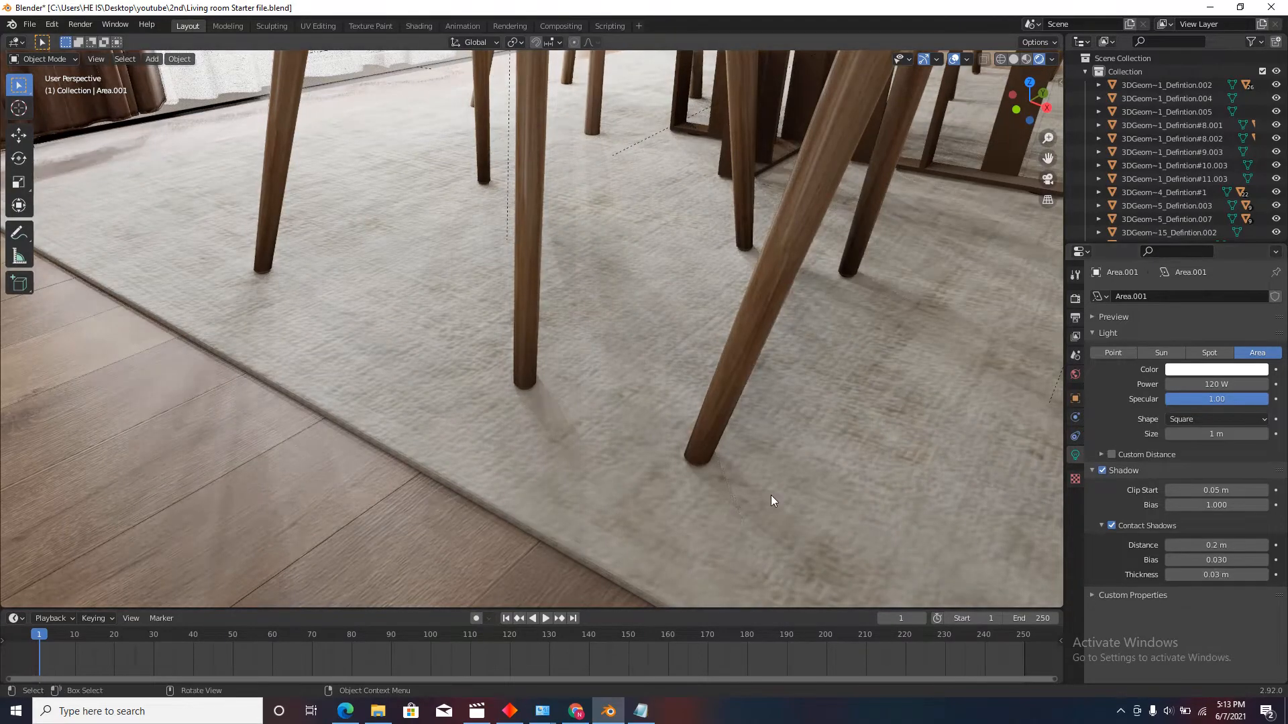
Step: Try a contact shadow thickness of 0.49 m while viewing the chair legs from the floor side, and restore it to 0.03 m
key("shift+grave")
key("s")
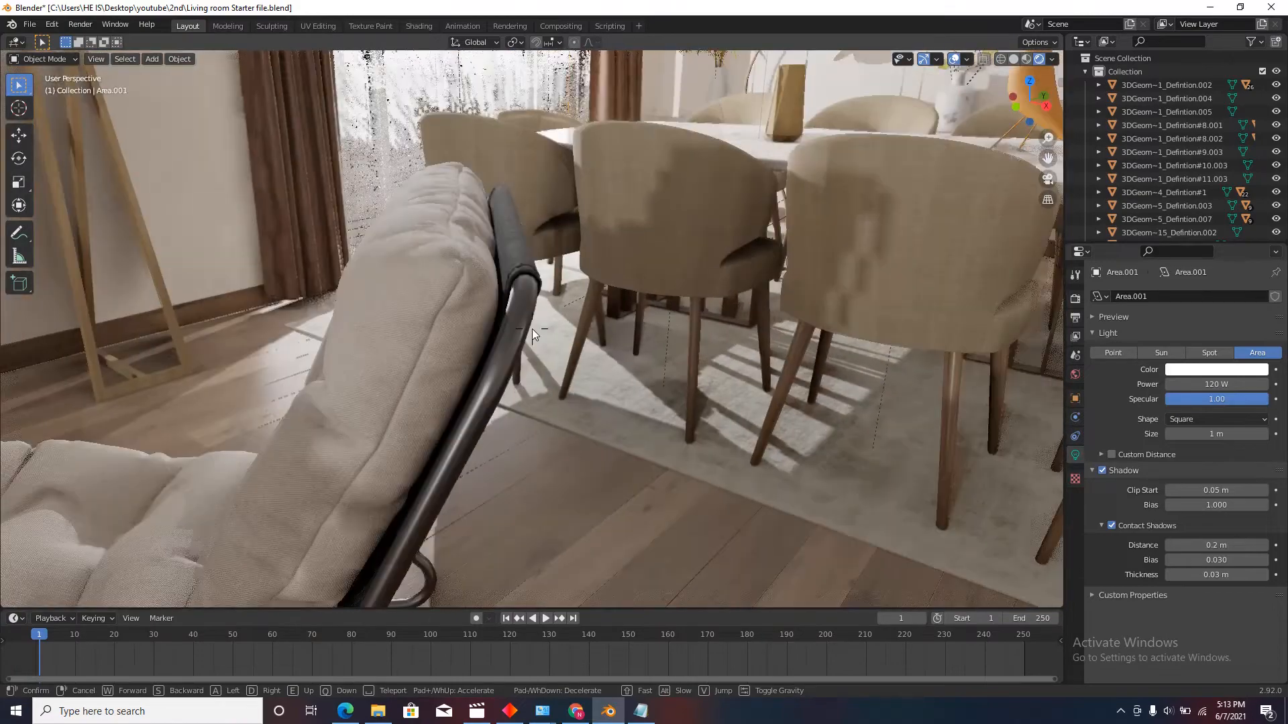
key("w")
key("w")
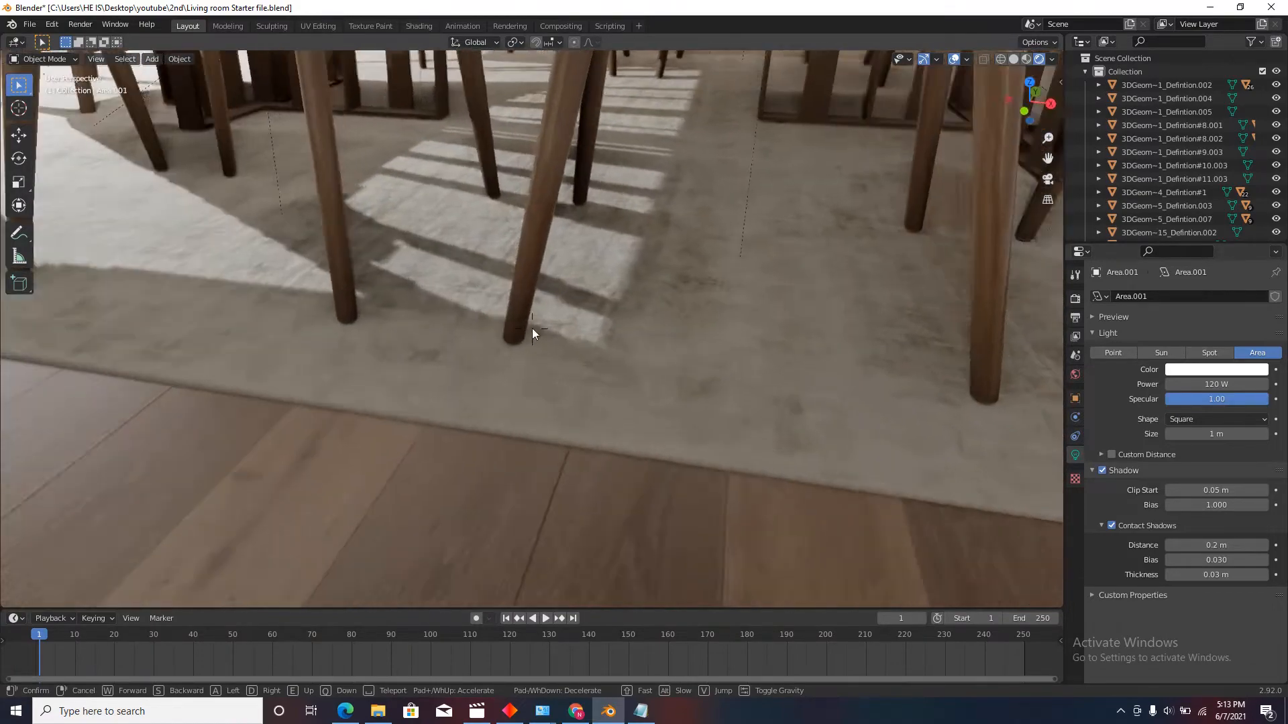
left_click(532, 329)
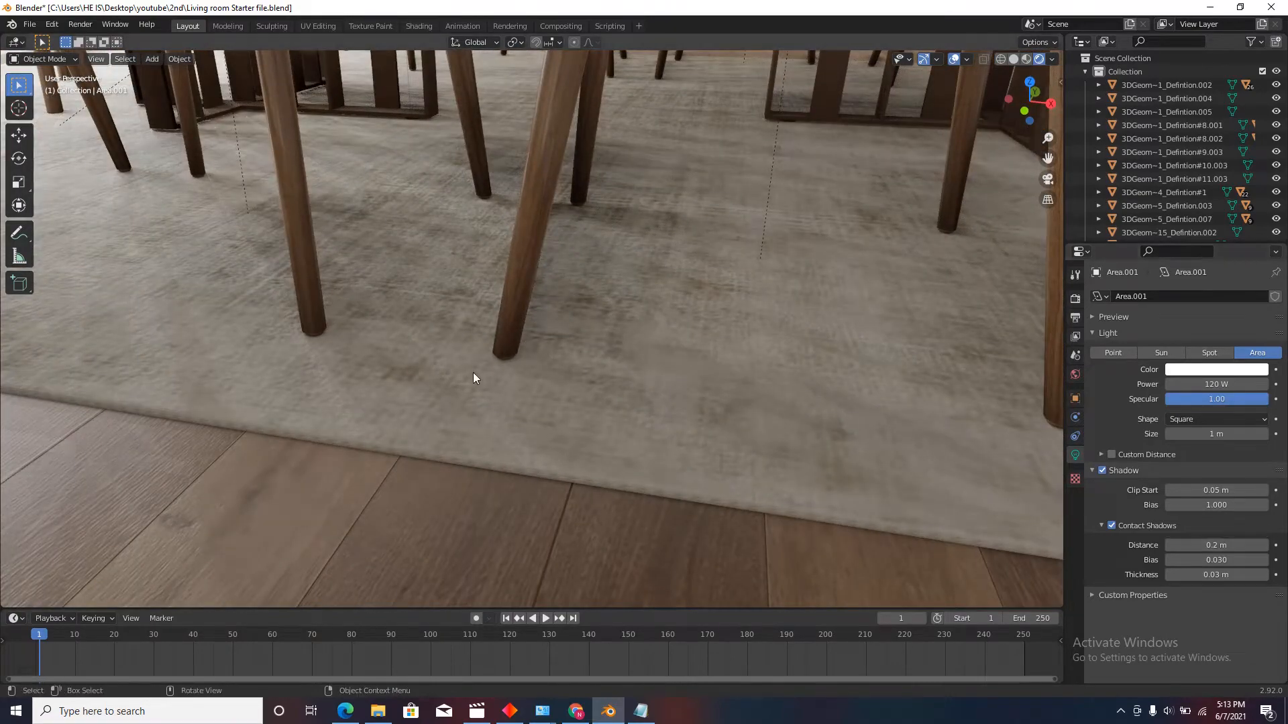
mouse_move(1207, 575)
left_mouse_down()
mouse_move(1253, 563)
mouse_move(1208, 575)
left_mouse_up()
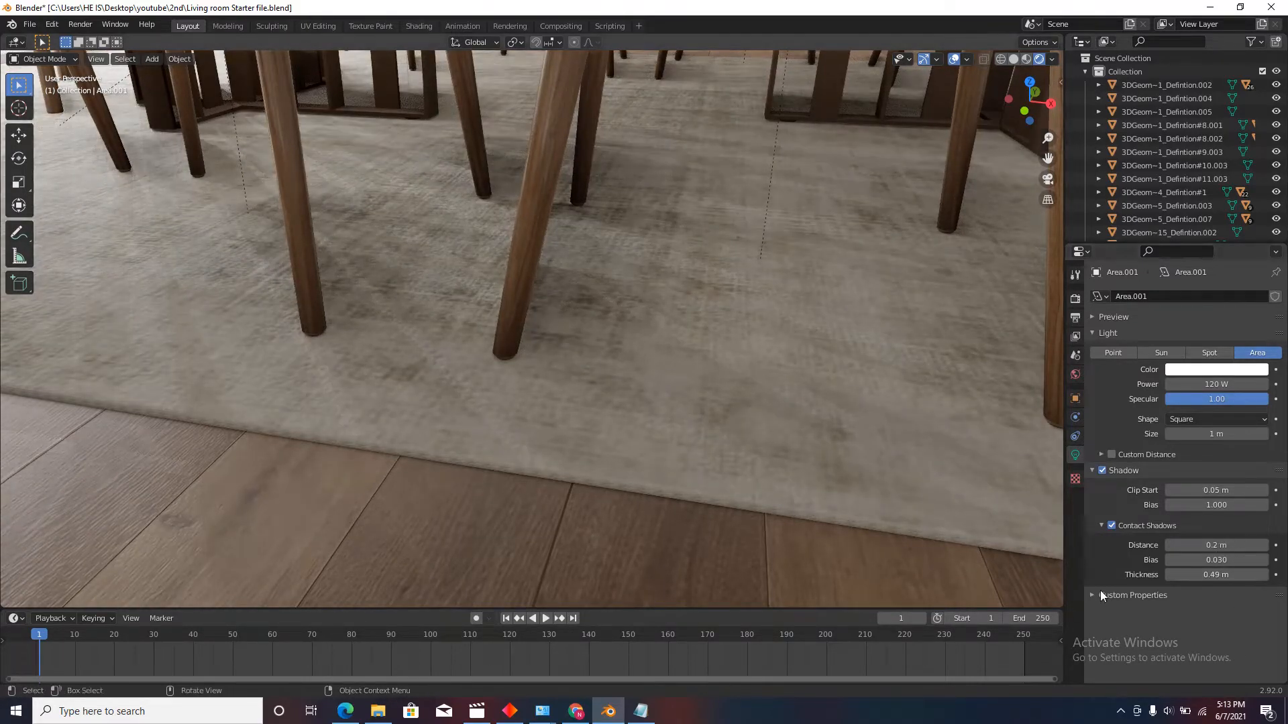
left_click(523, 177)
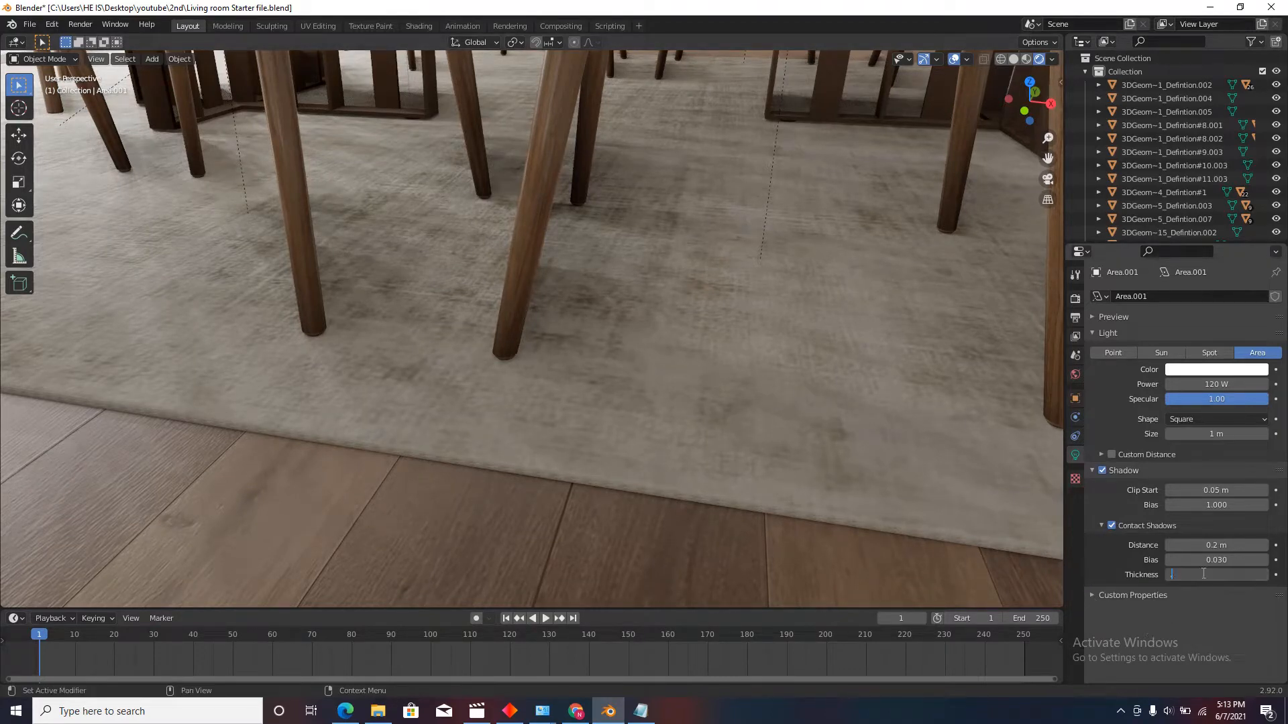
Step: Select the area light at the kitchen window and enable Contact Shadows with a thickness of 0.03 m
key("shift+grave")
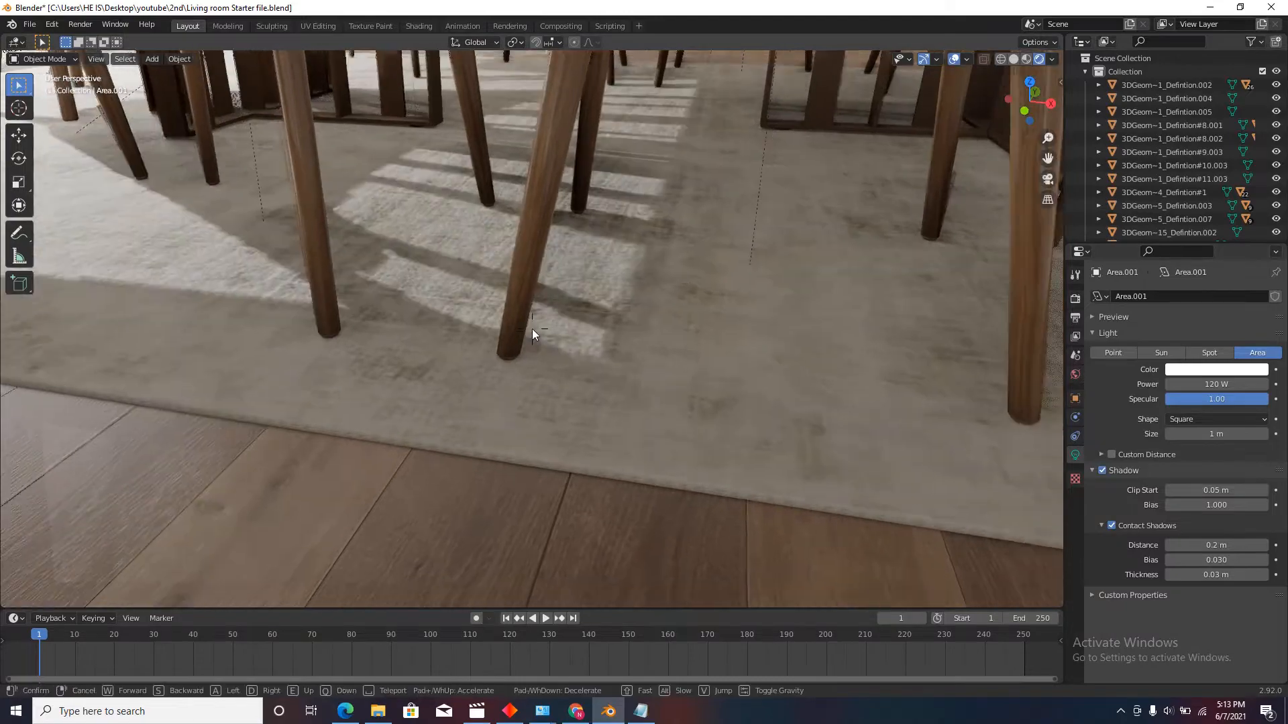
key("s")
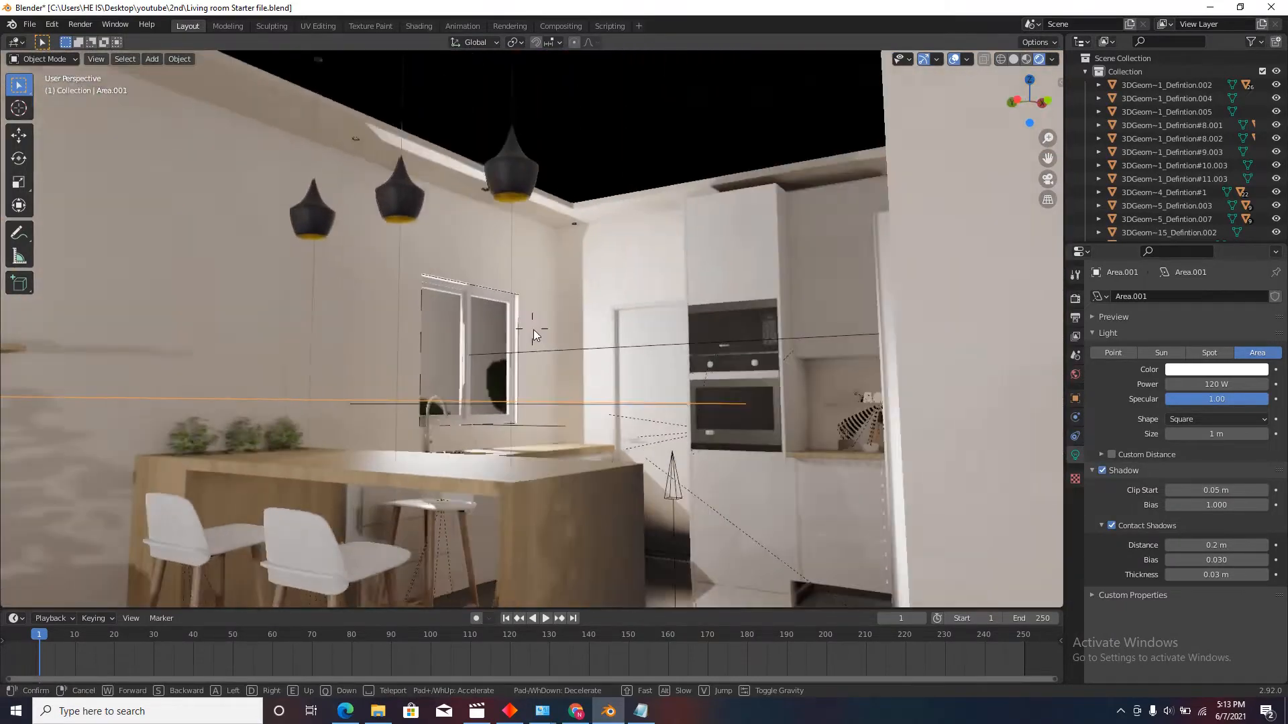
left_click(537, 344)
left_click(537, 344)
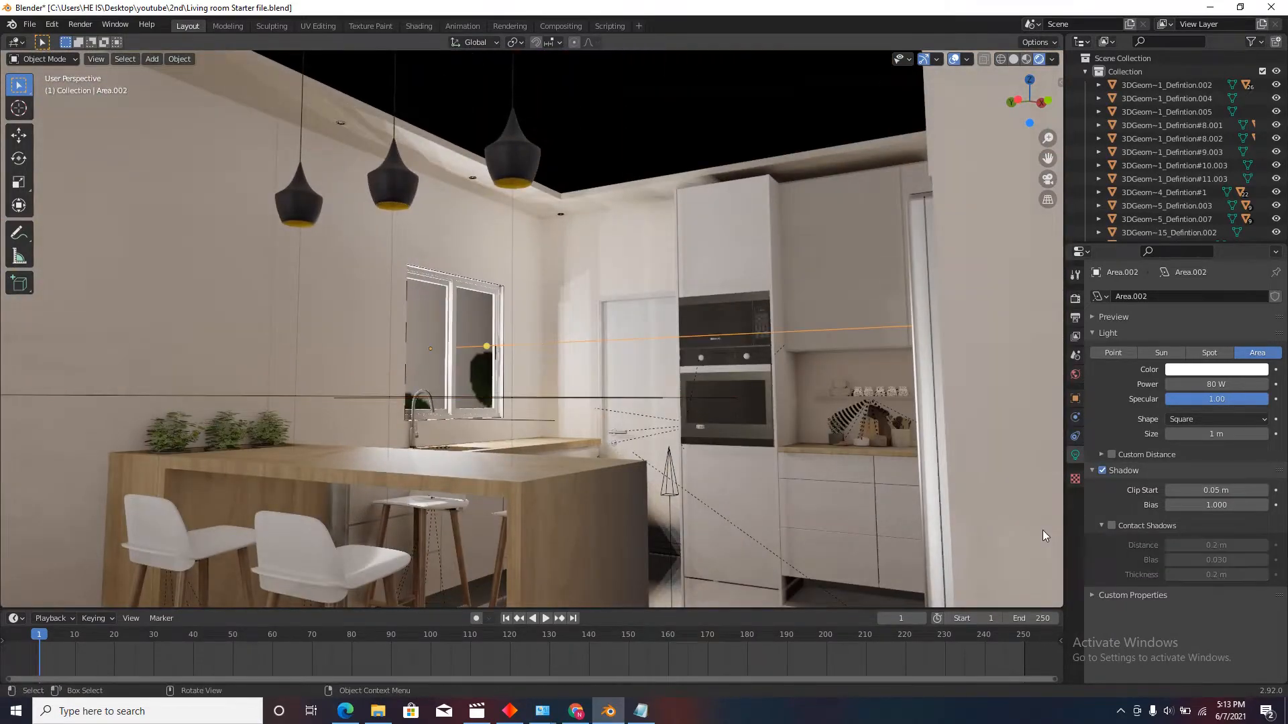
left_click(1211, 575)
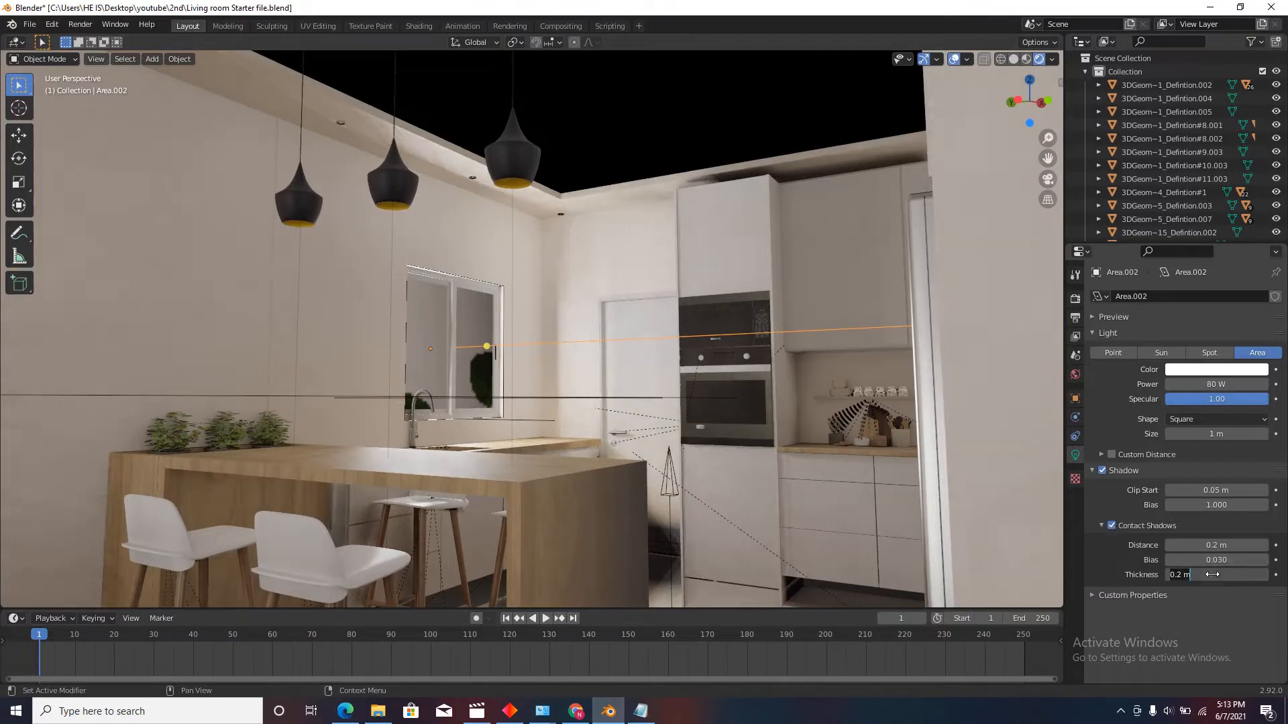
type(".03")
key("Return")
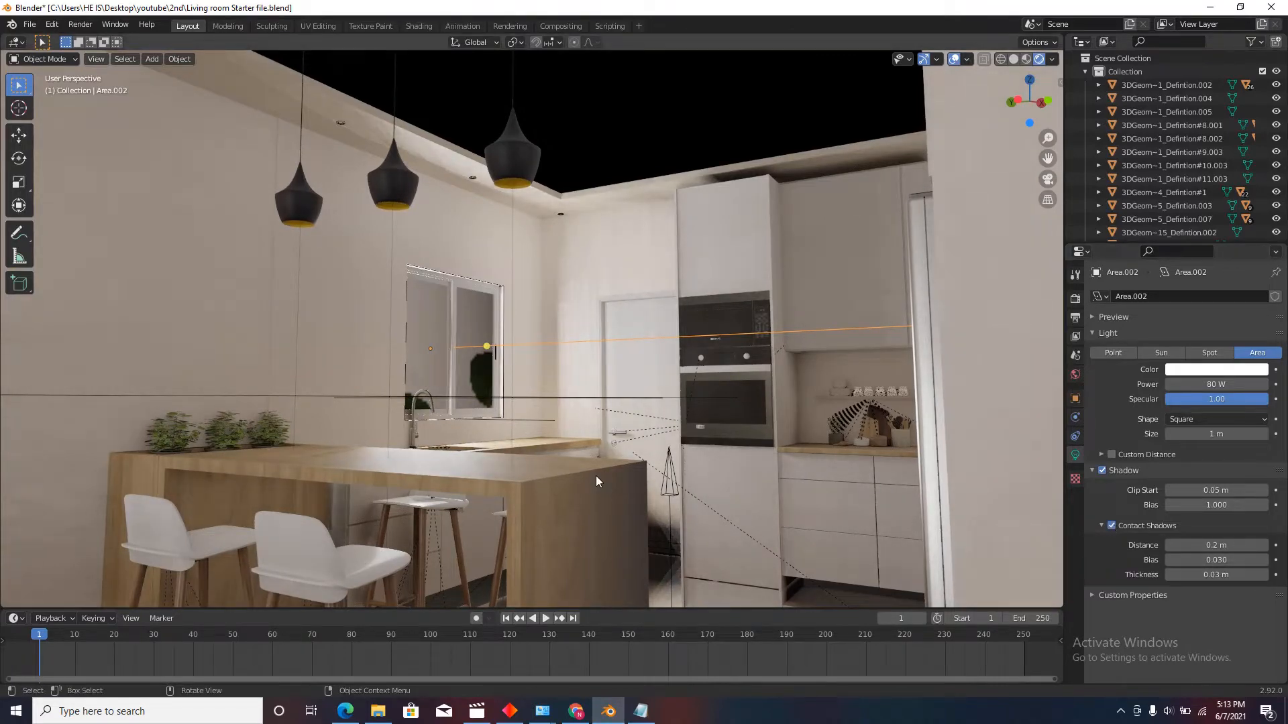
Step: Select the sheer curtain behind the sofa and set its material's blend mode to Alpha Blend
key("shift+grave")
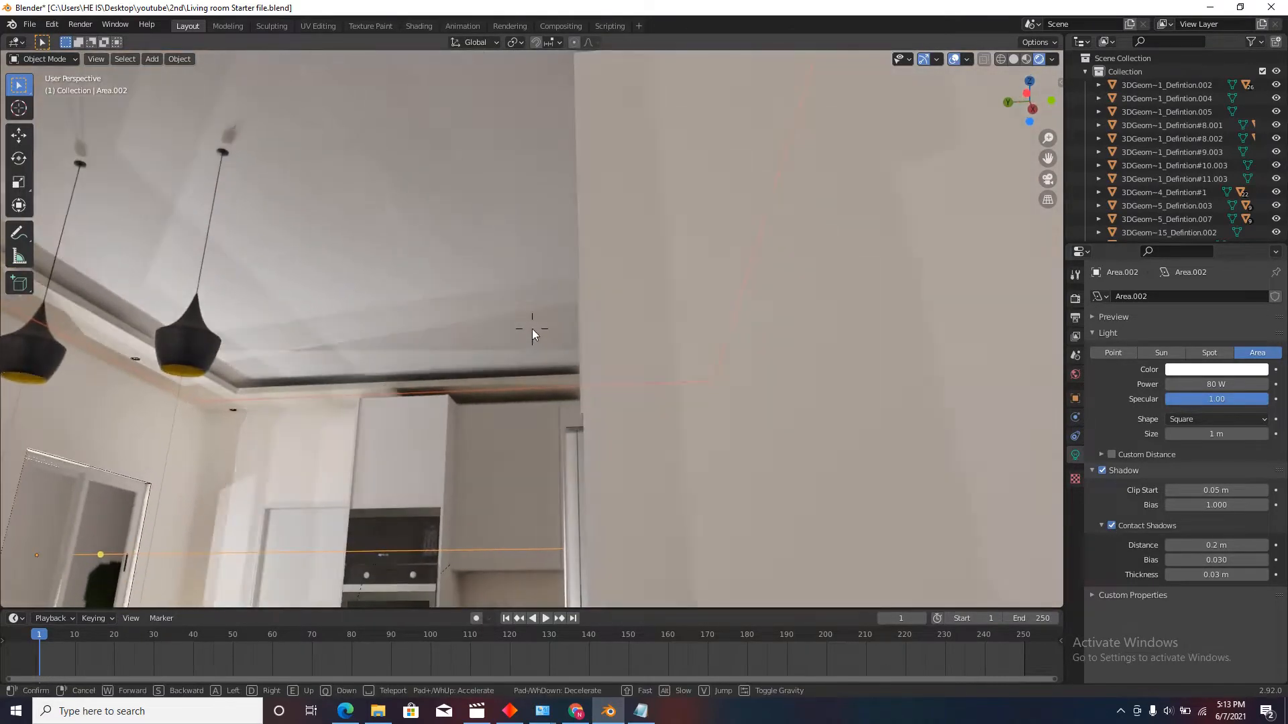
key("w")
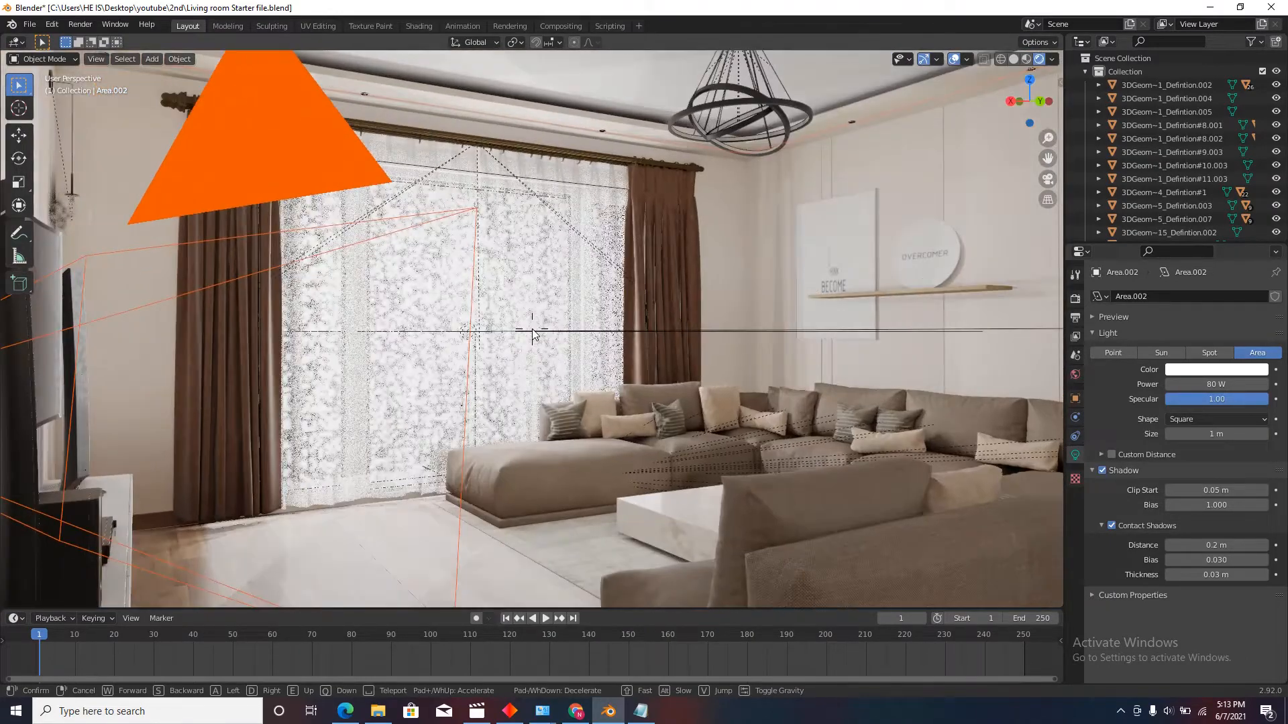
left_click(532, 329)
left_click(534, 273)
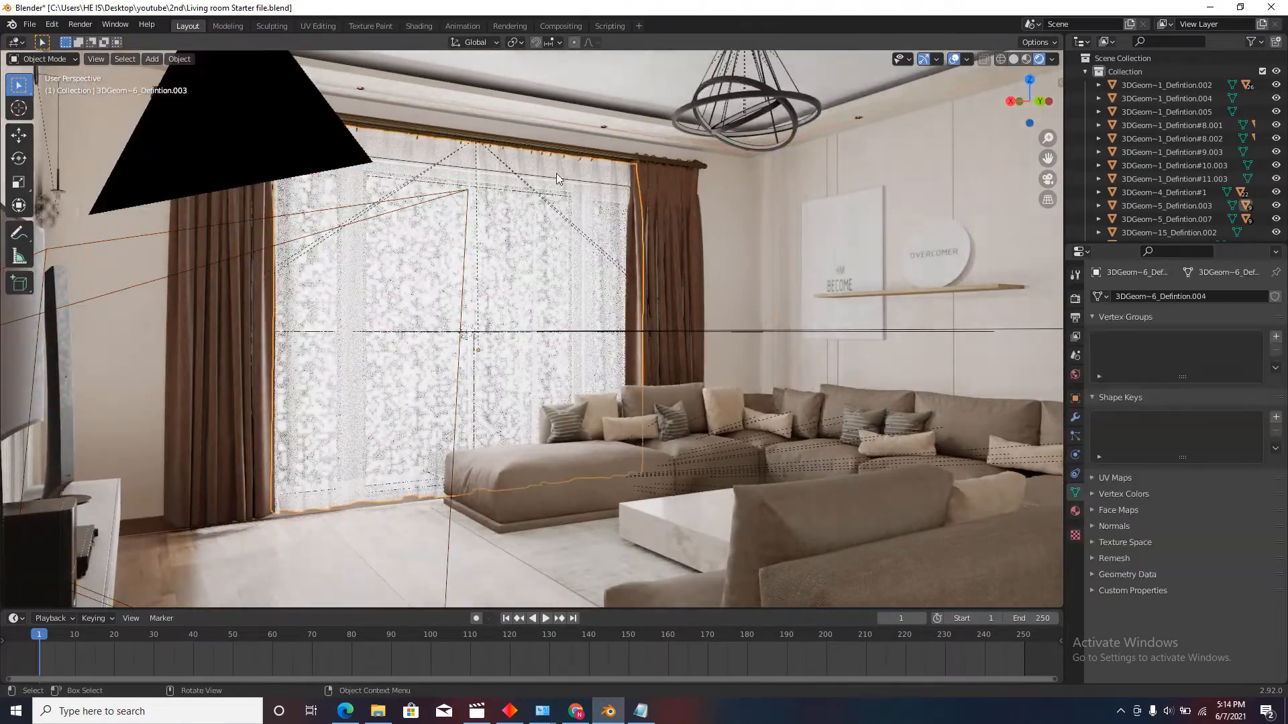
left_click(1075, 511)
scroll(1109, 578, "down", 1)
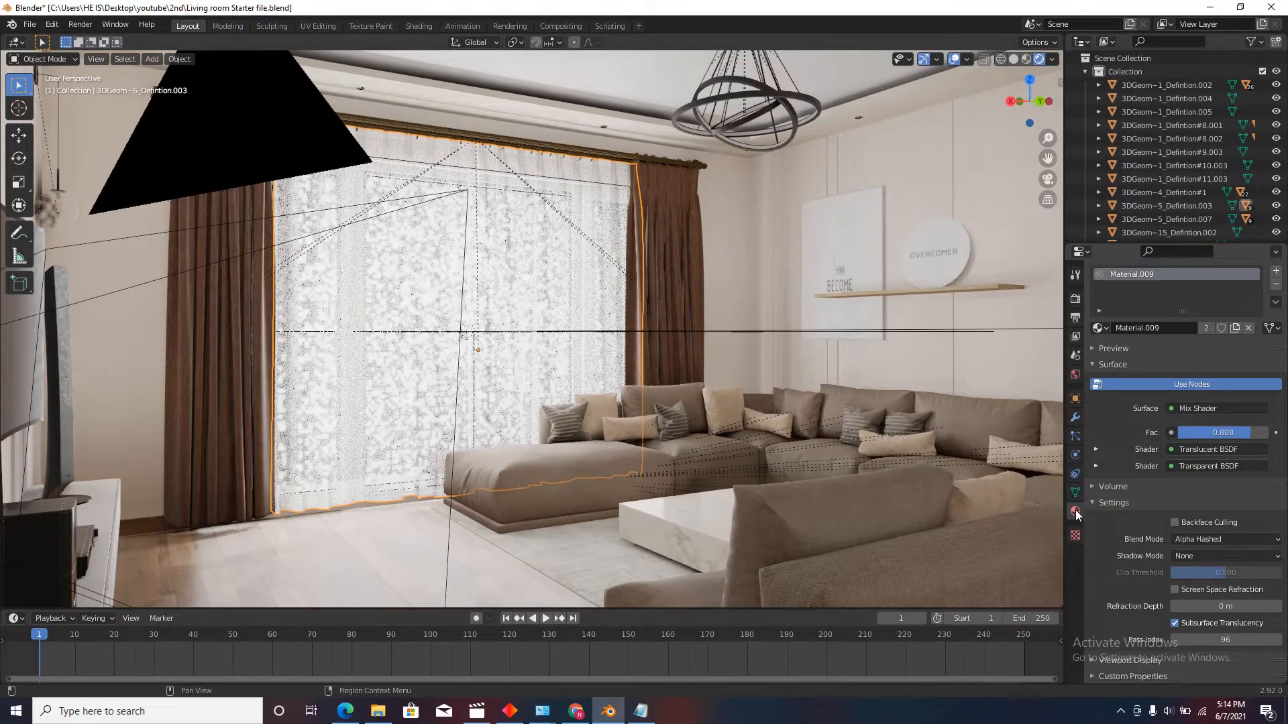
left_click(1188, 538)
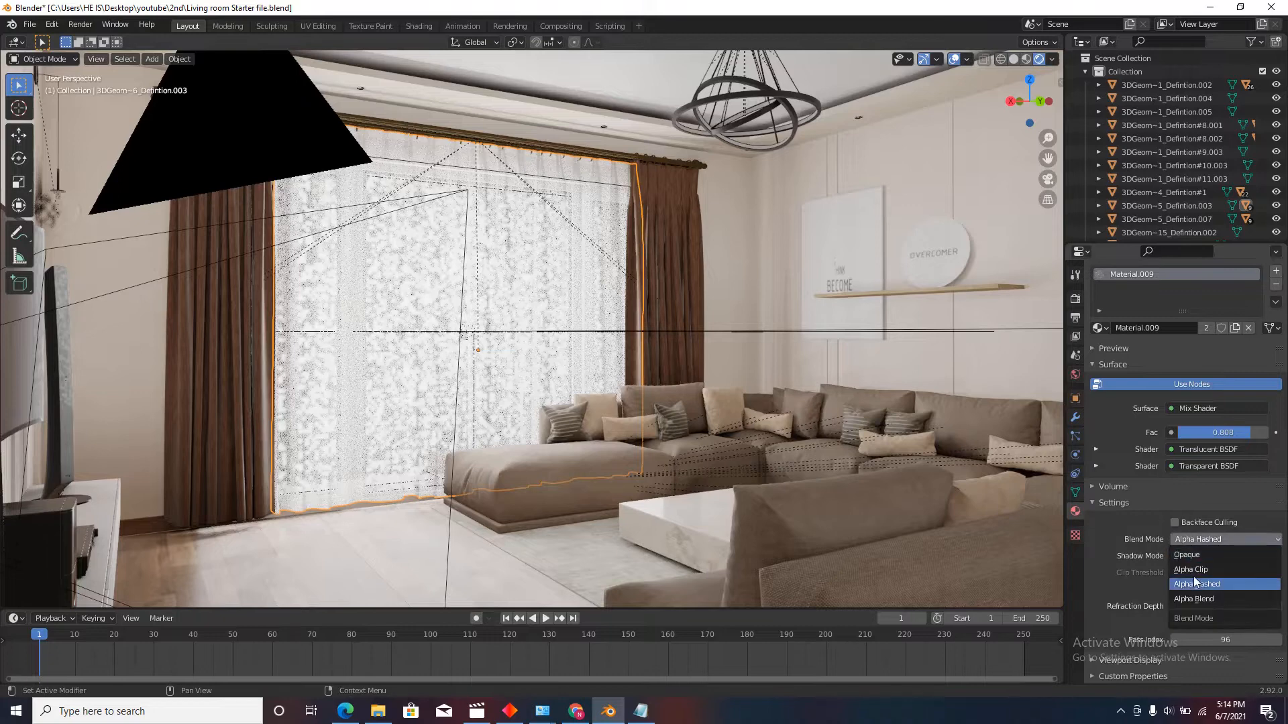
left_click(1191, 598)
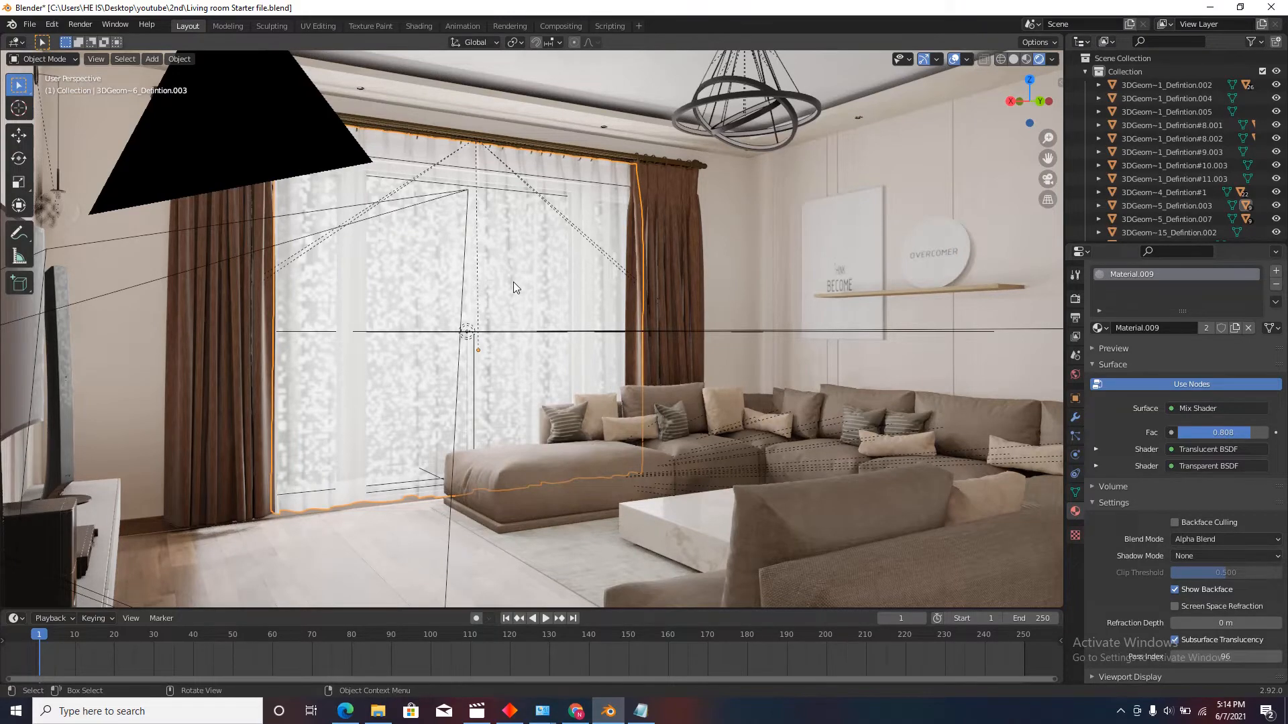
Step: Hide the sheer curtain to look at the window behind it, and reveal the hidden objects again
key("h")
key("shift+grave")
key("w")
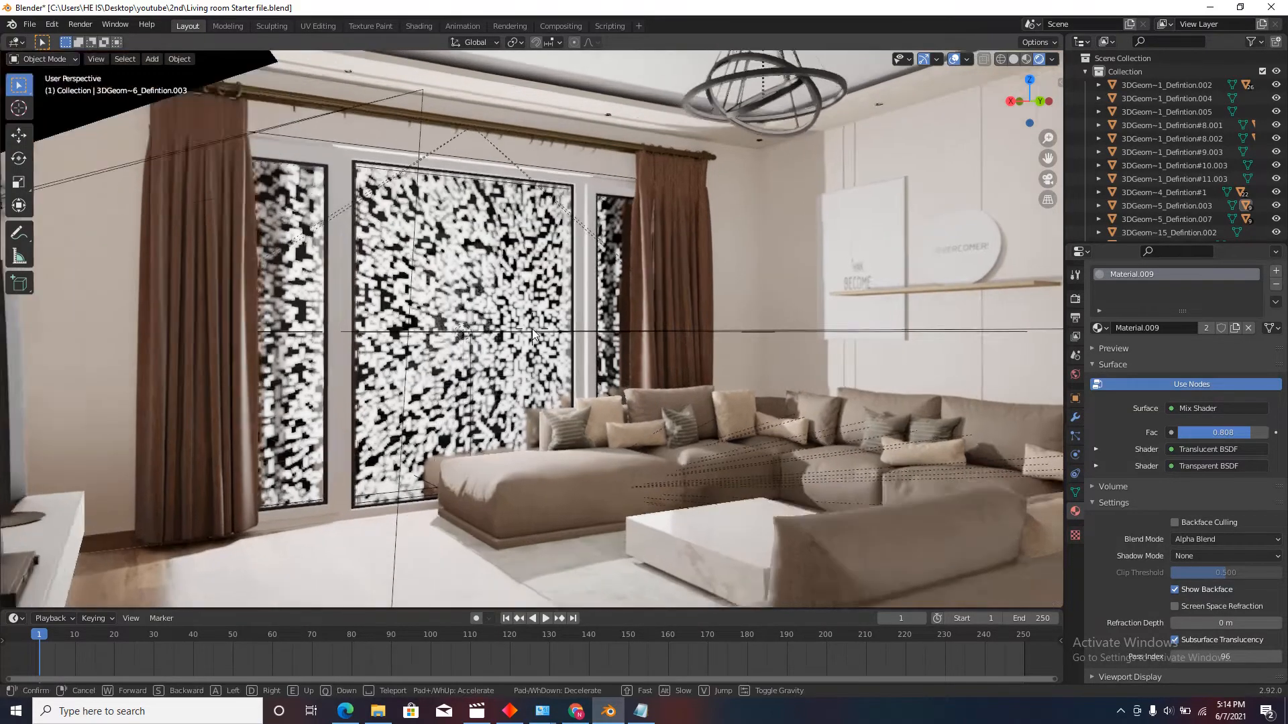
key("Escape")
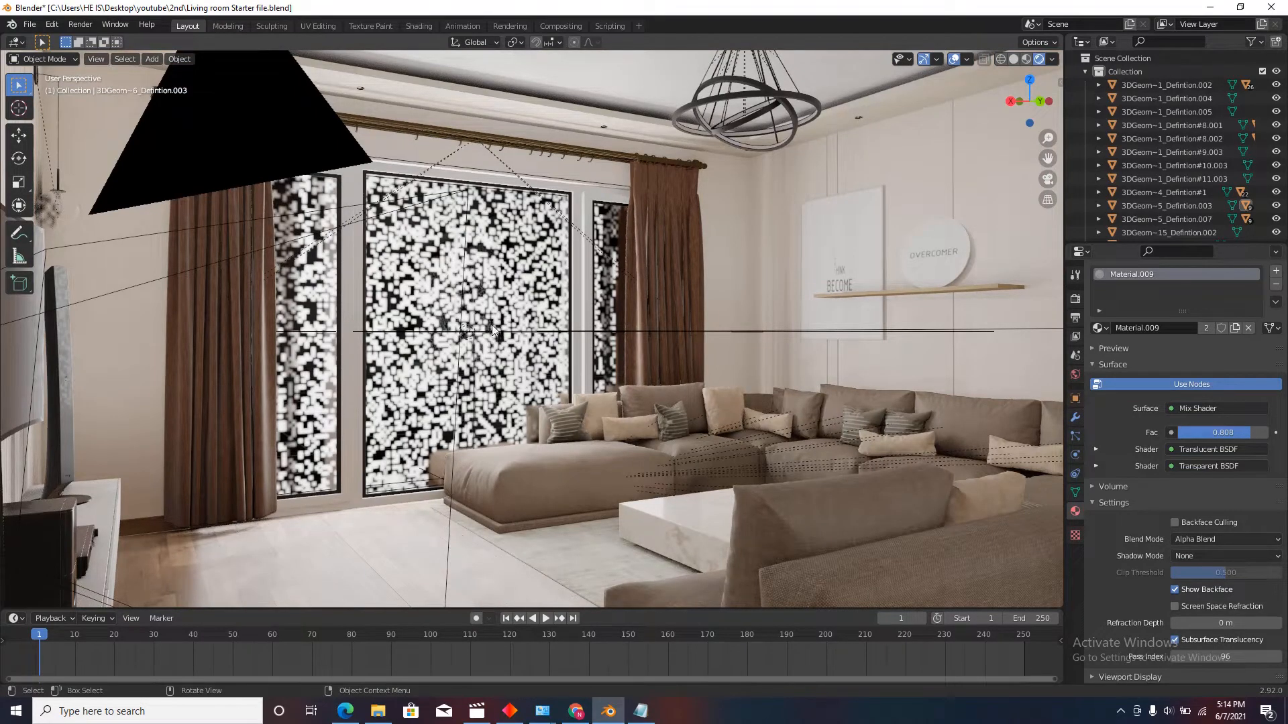
key("alt+h")
Step: Enable Bloom in the Eevee render settings while viewing the sofa corner of the living room
key("shift+grave")
key("w")
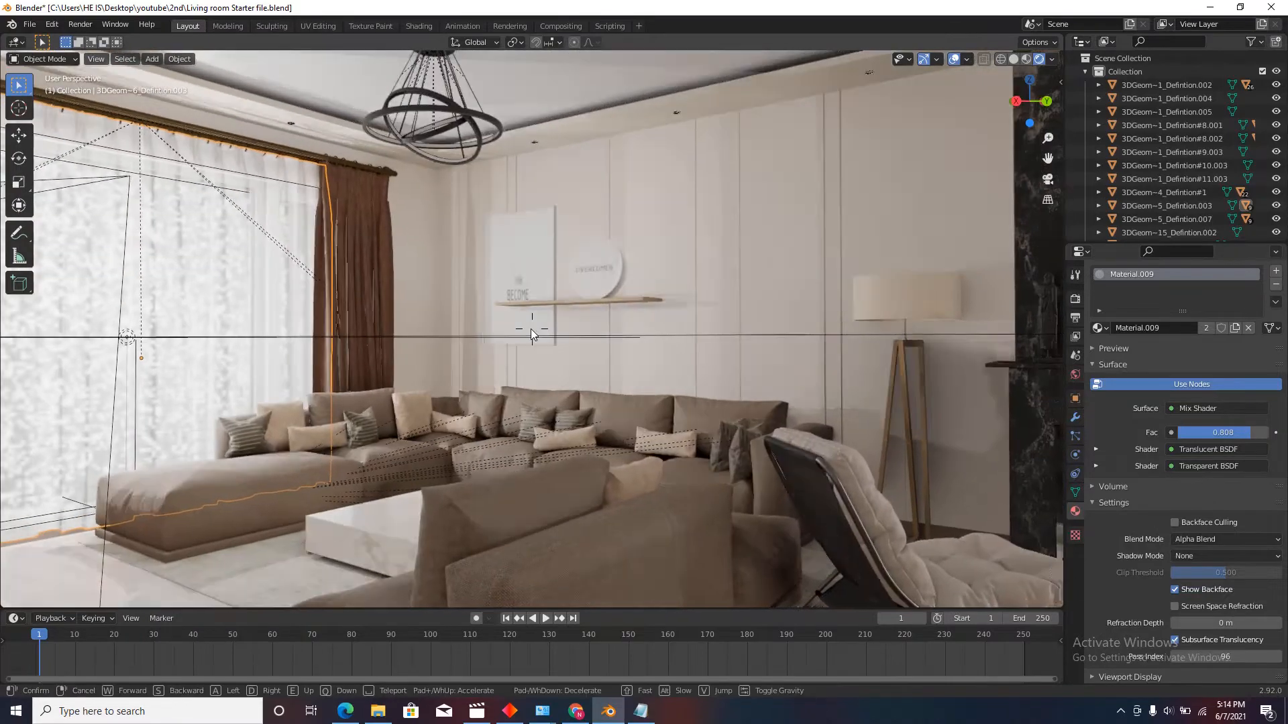
key("e")
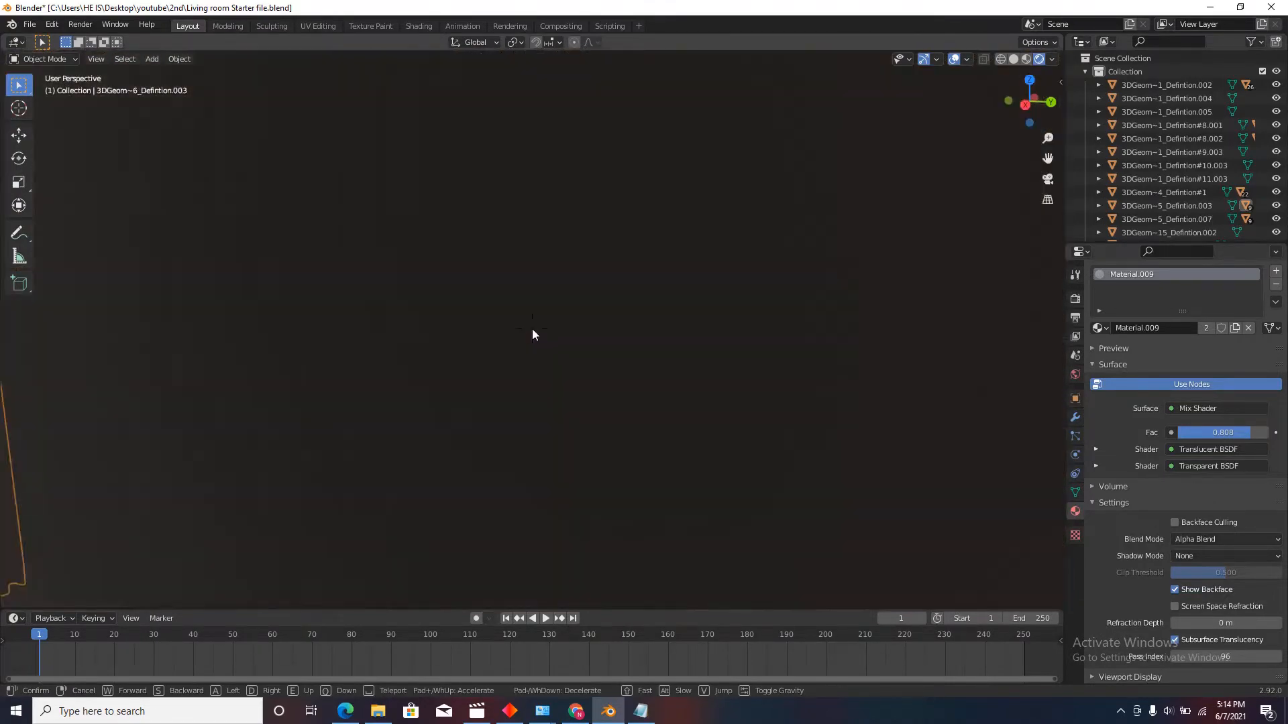
key("q")
left_click(532, 329)
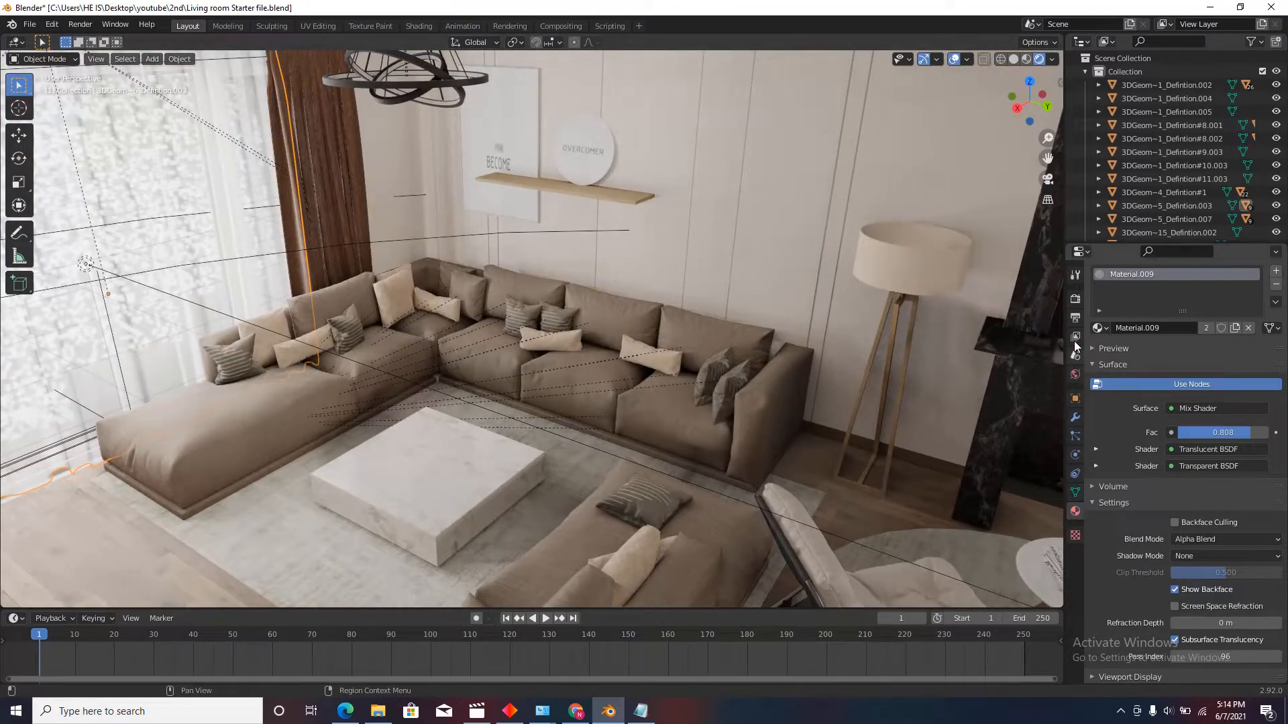
left_click(1075, 298)
left_click(1104, 461)
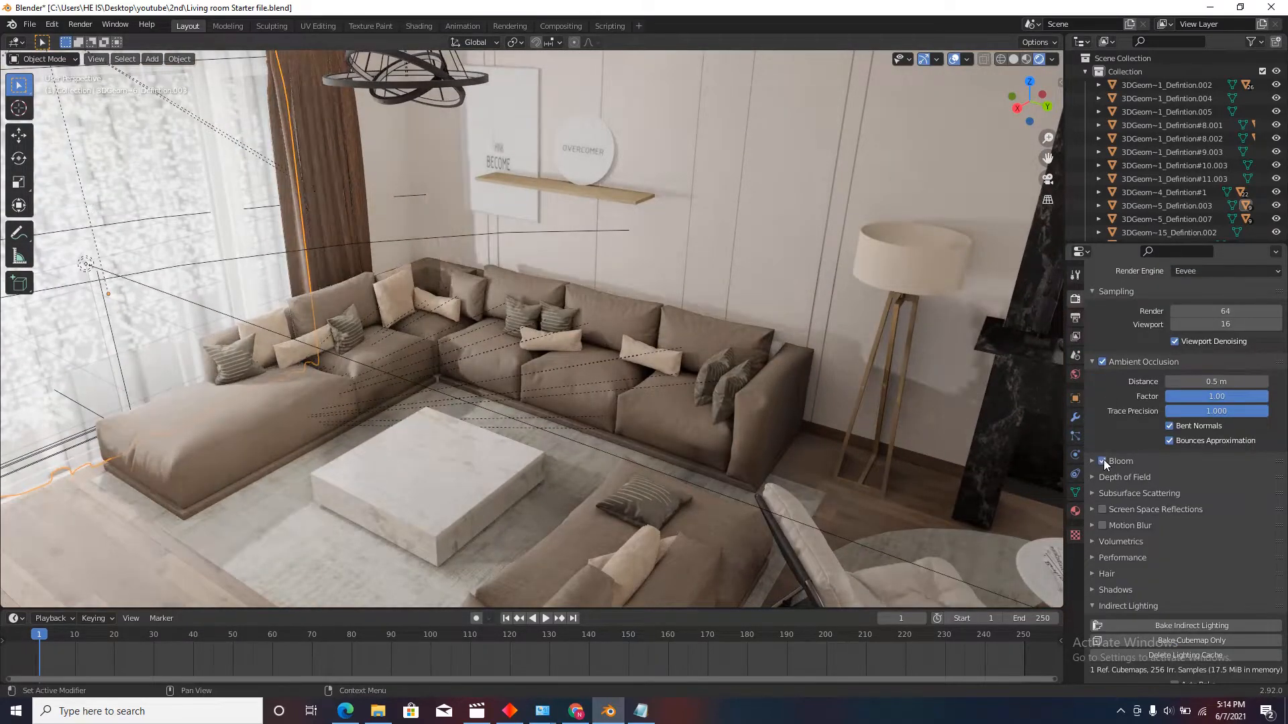
Step: Expand the Bloom settings, switch Bloom off to compare the sofa and curtain area, and enable it again
left_click(1093, 461)
left_click(1099, 460)
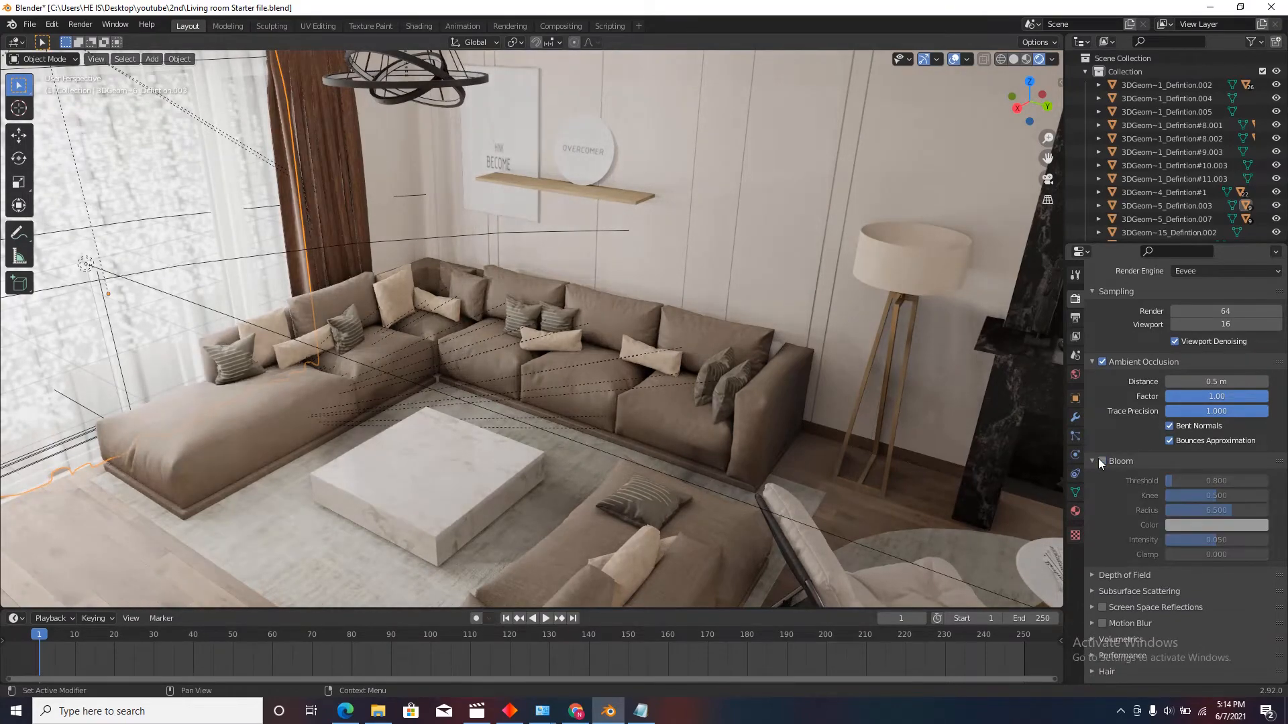
key("shift+grave")
key("Escape")
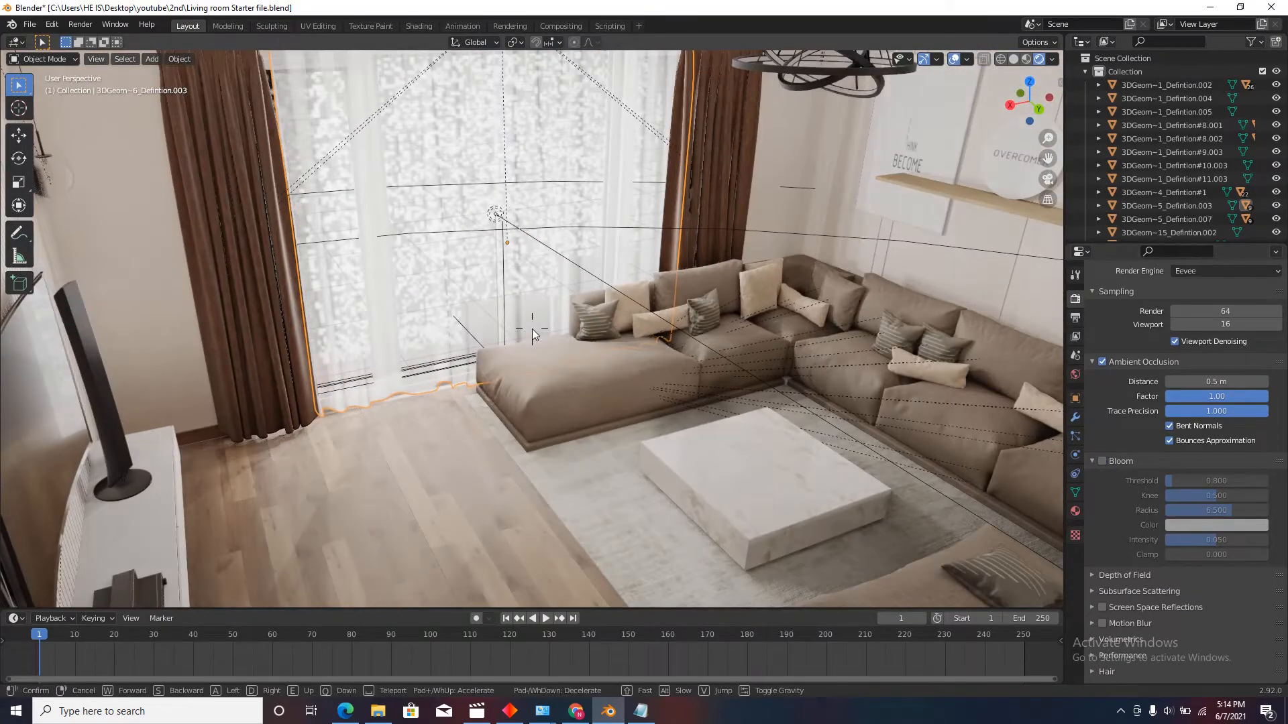
left_click(1105, 459)
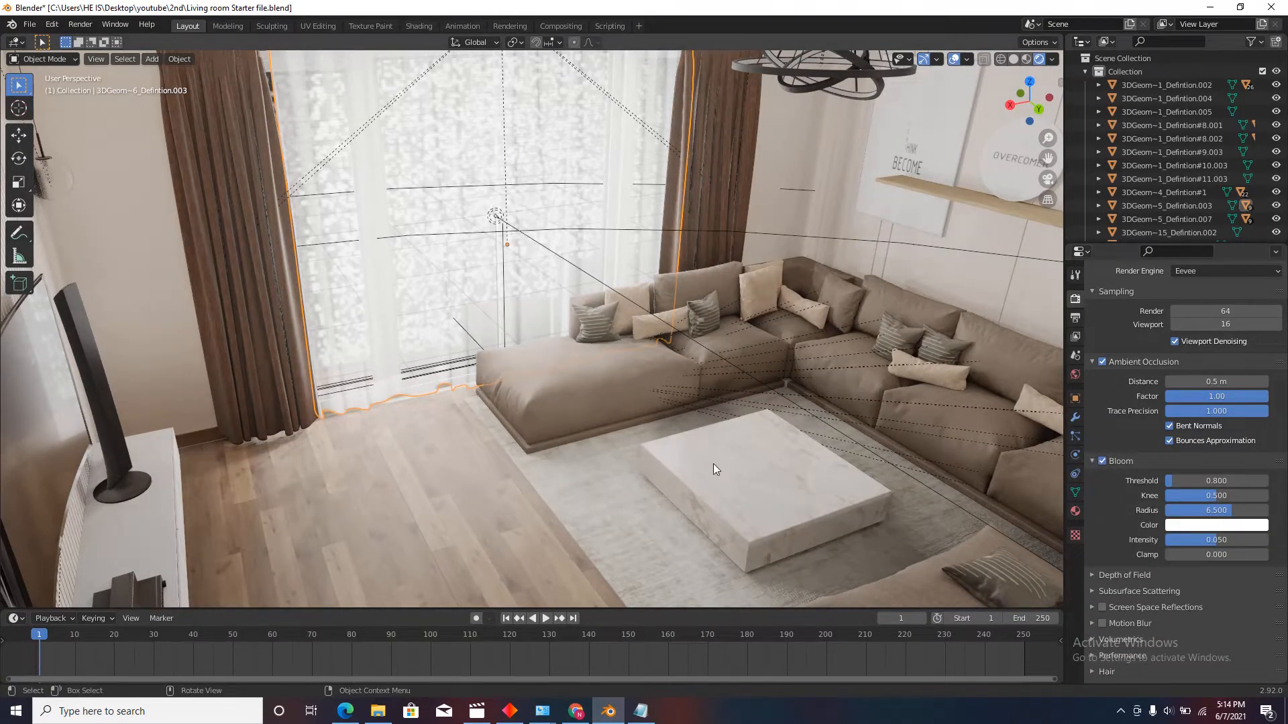
Step: Compare the dining area with Bloom switched off and on, leaving it enabled
key("shift+grave")
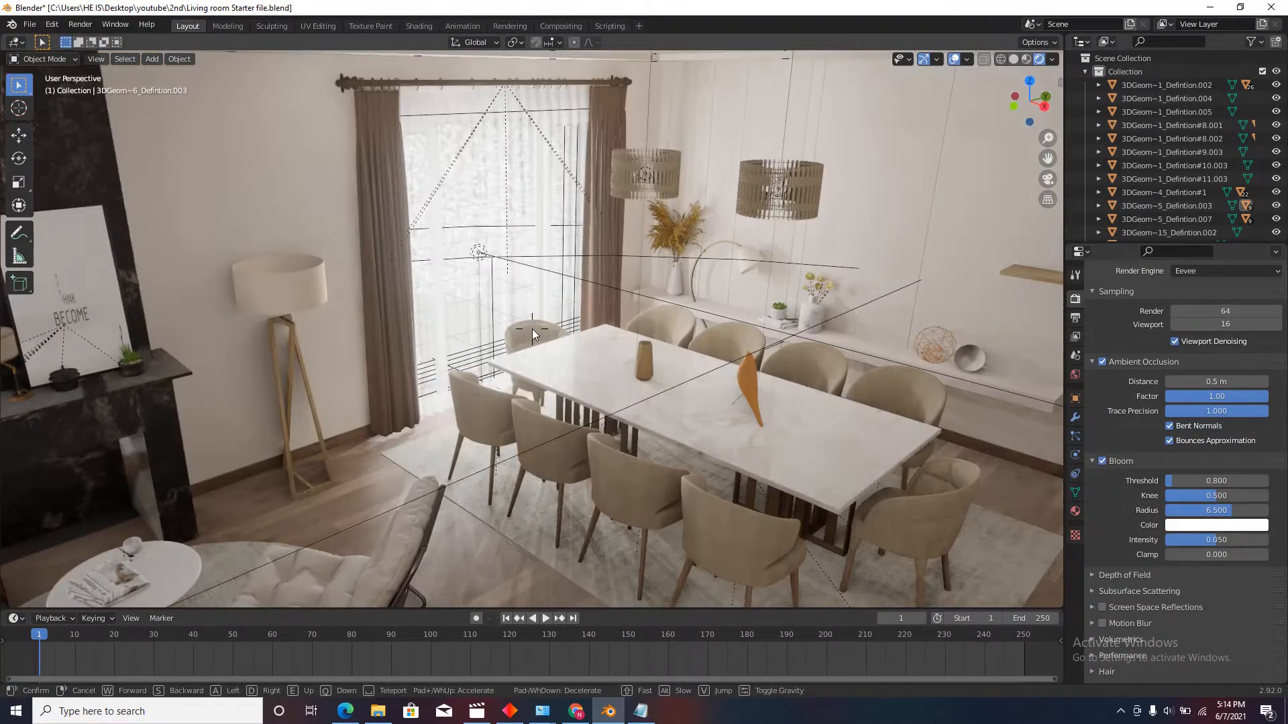
left_click(532, 330)
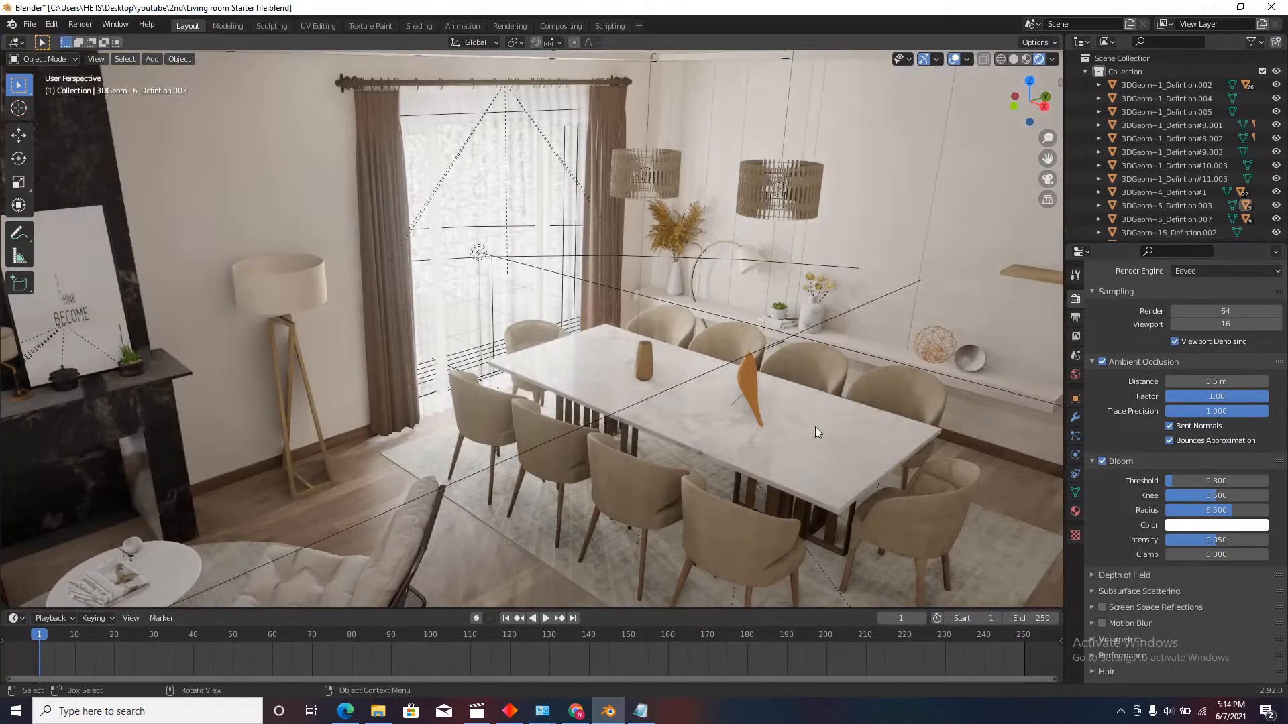
left_click(1106, 461)
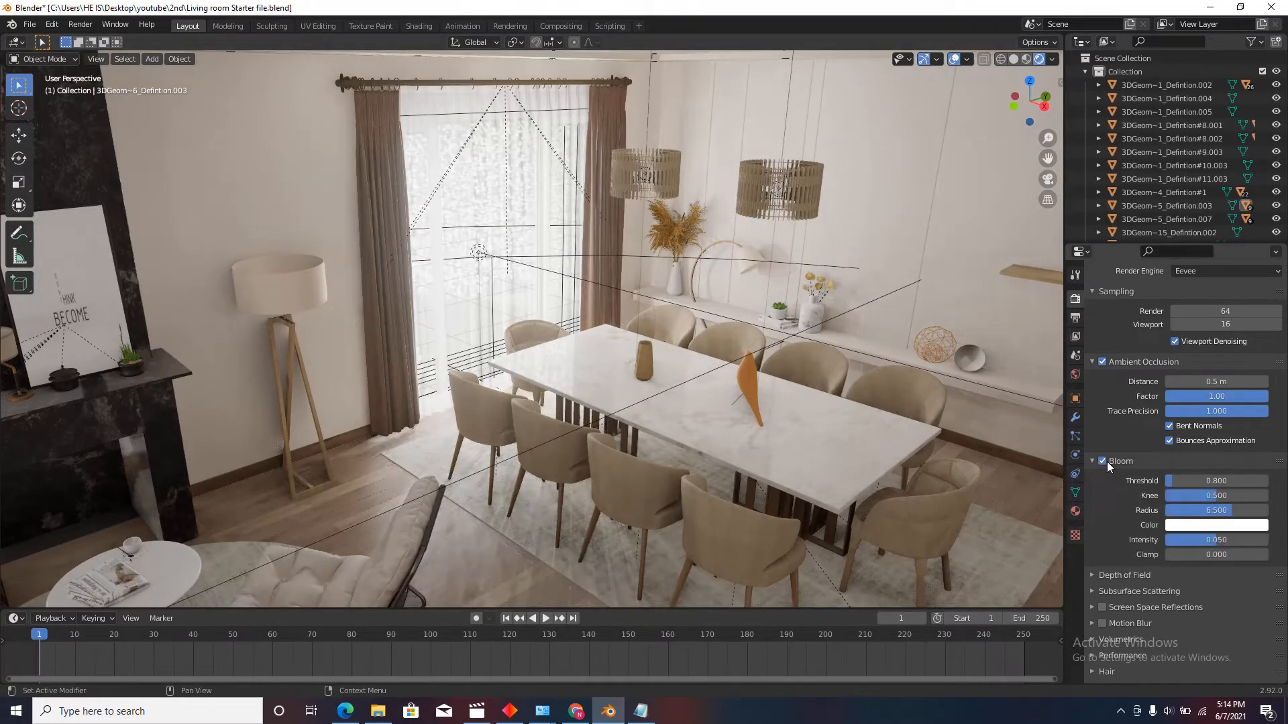
left_click(1106, 462)
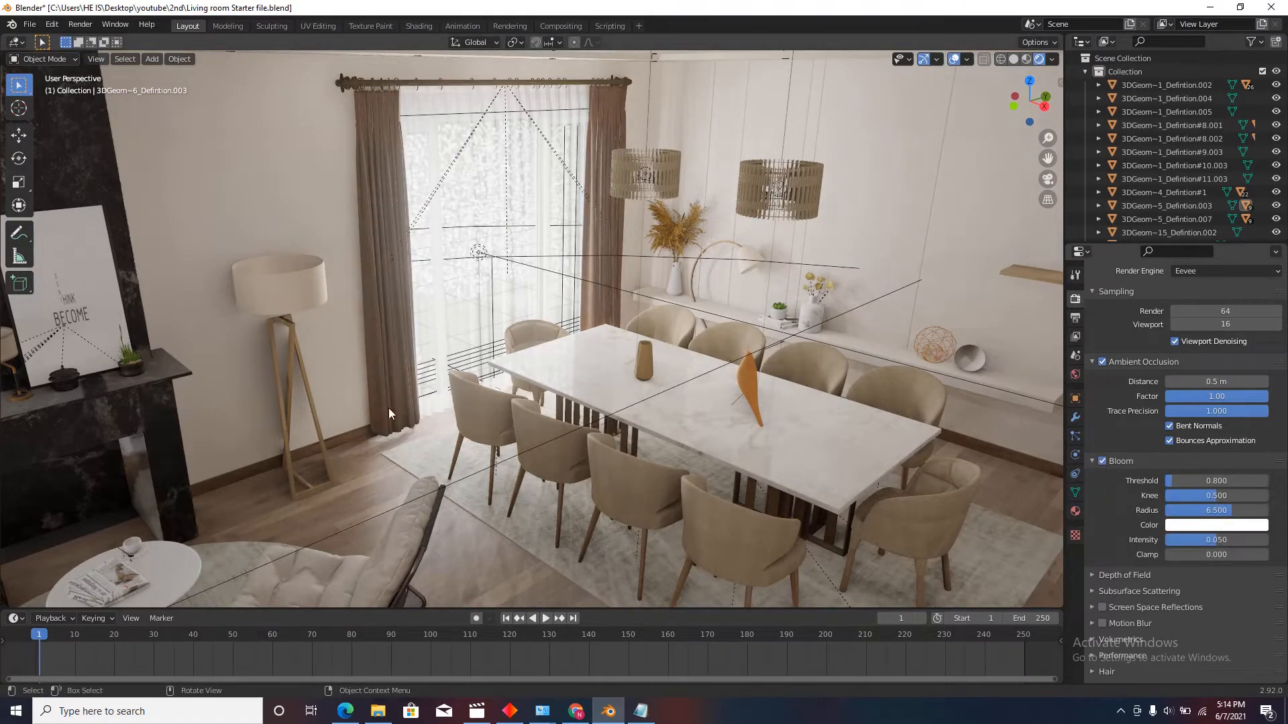
Step: Select the area light at the dining window and try raising its power to 736.7 W
left_click(551, 281)
left_click(567, 281)
left_click(1075, 456)
left_click_drag(1197, 384, 644, 327)
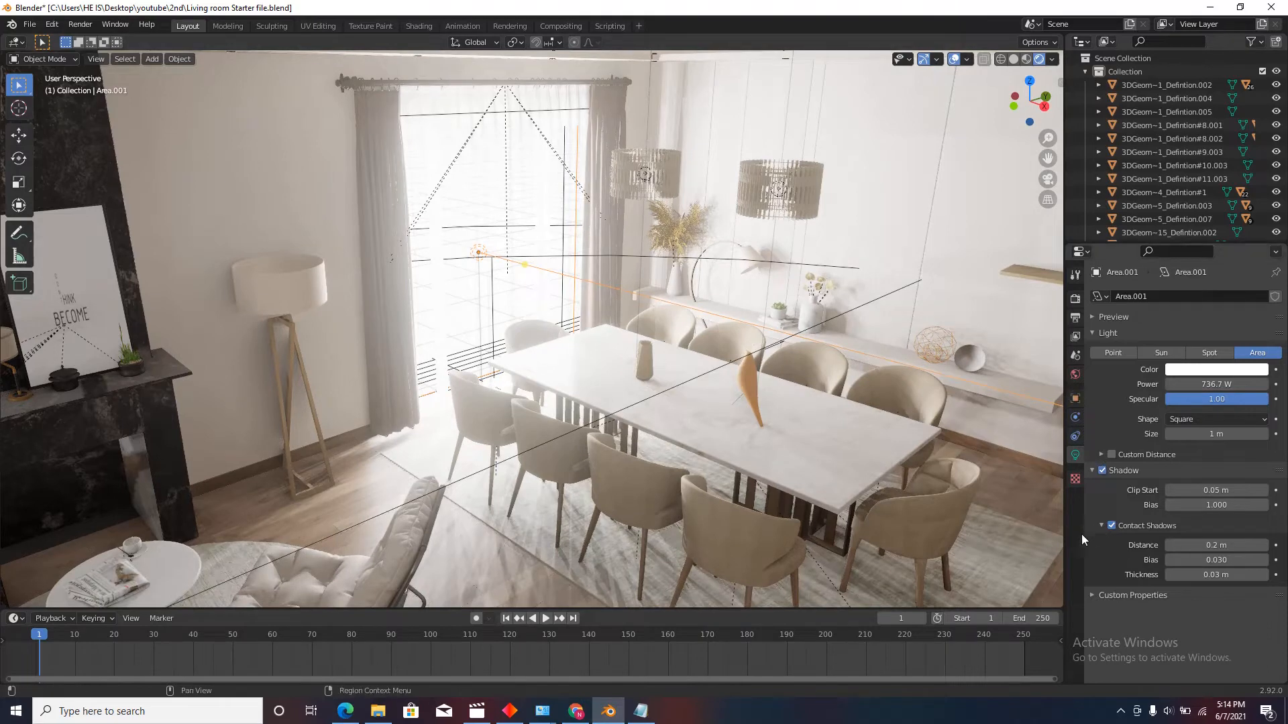
Step: Toggle Bloom off and on under the stronger window light to compare the glow, leaving it enabled
left_click(1075, 298)
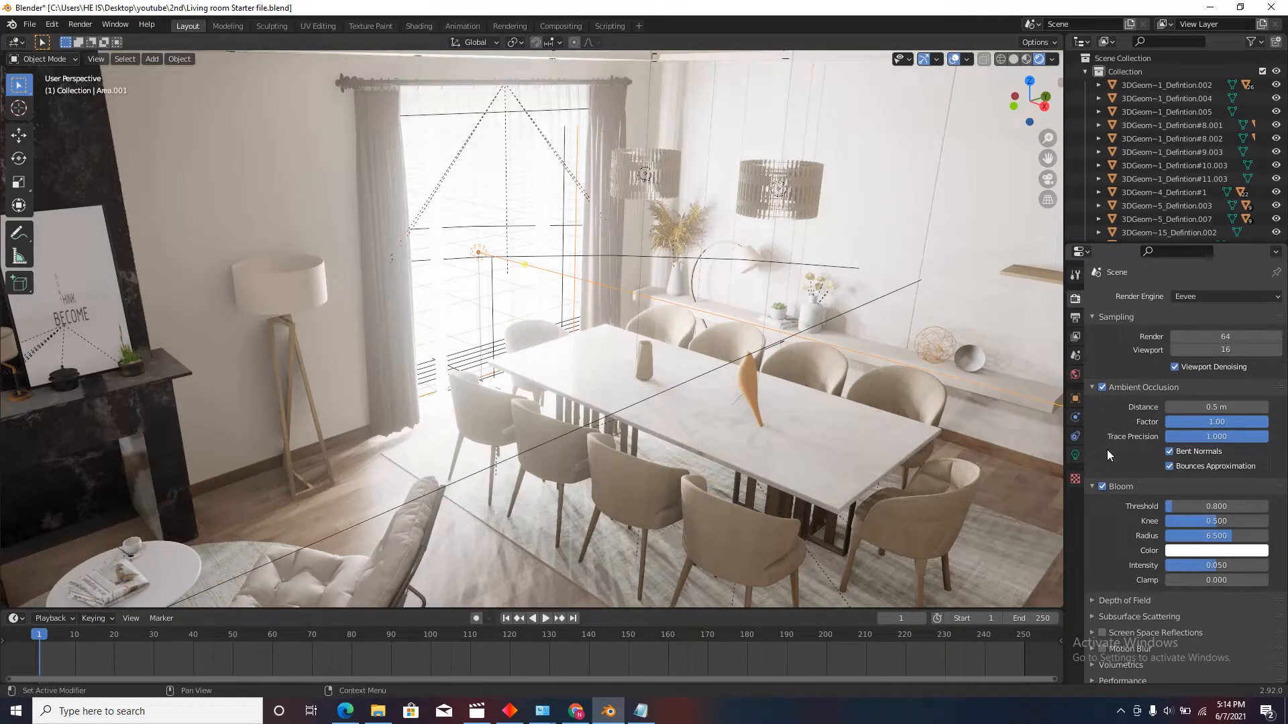
left_click(1093, 488)
left_click(1101, 486)
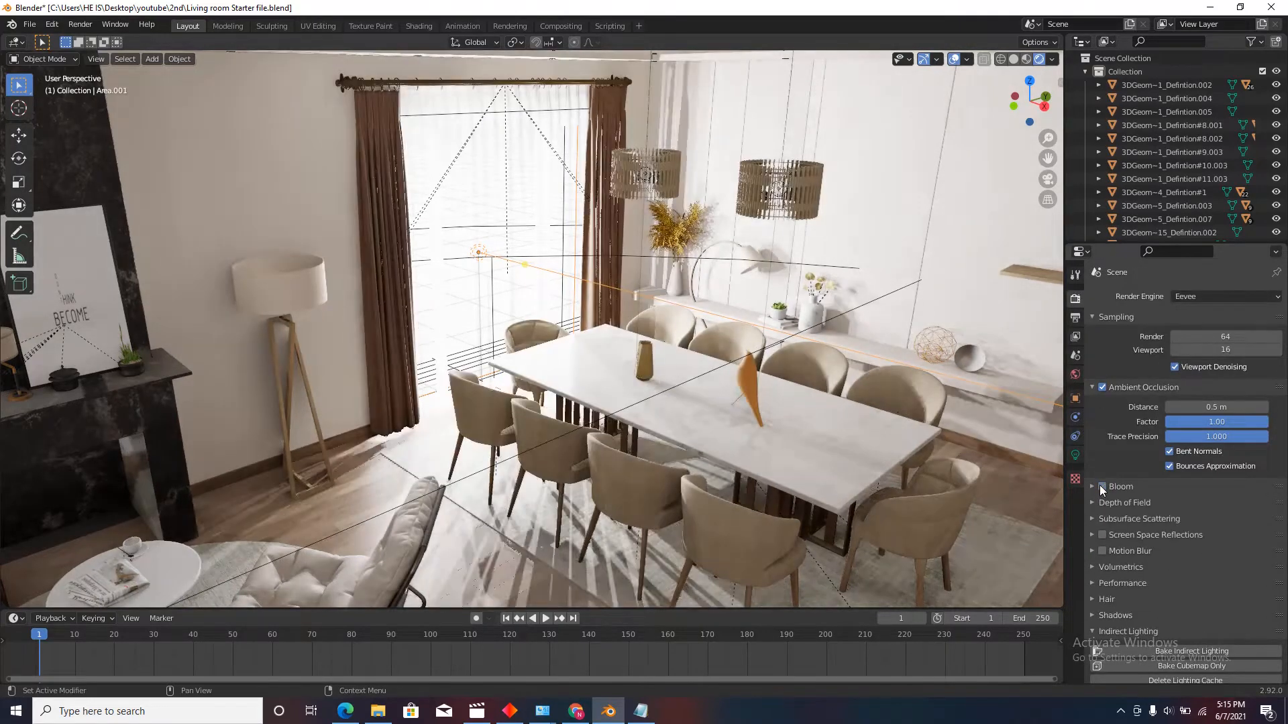
left_click(1090, 486)
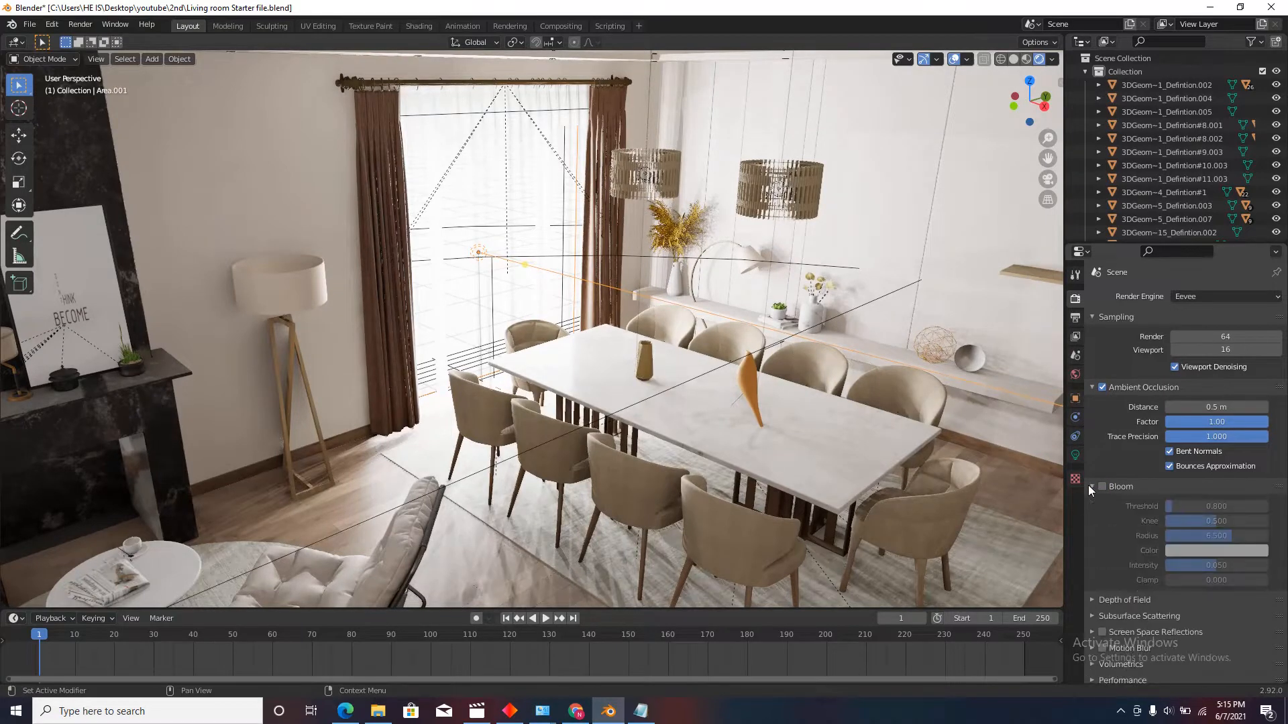
left_click(1102, 487)
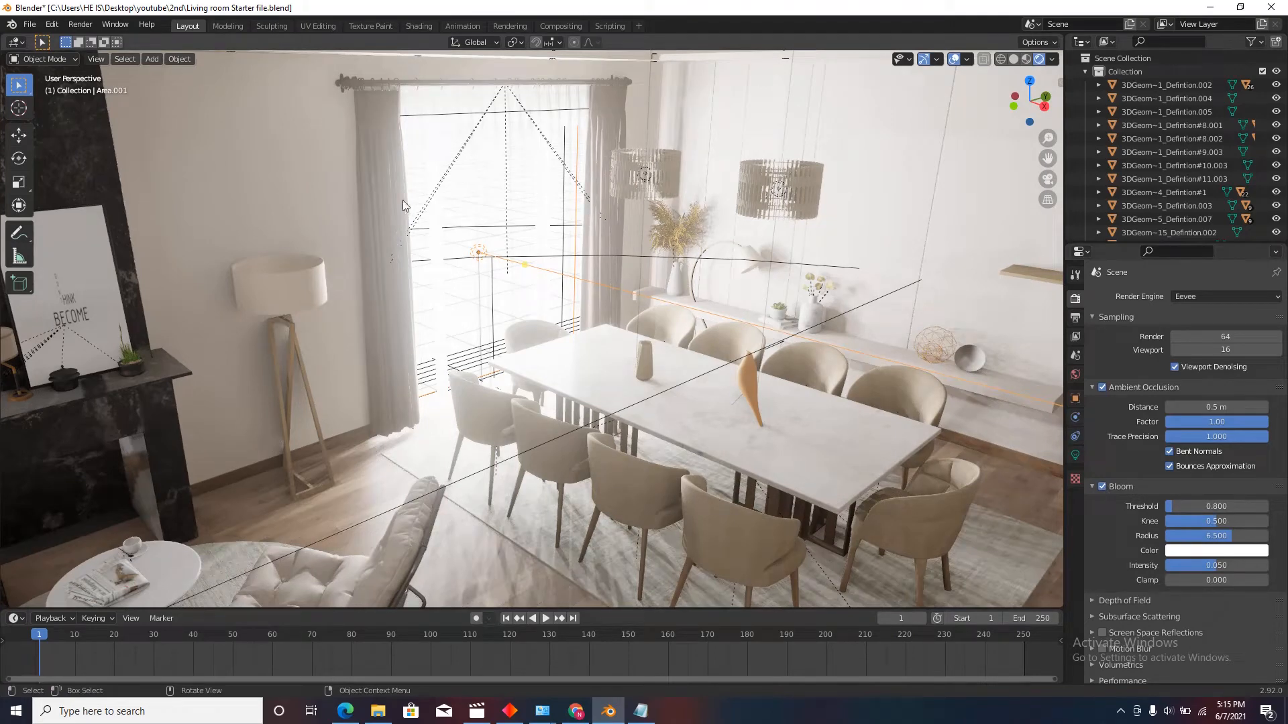
left_click(1103, 486)
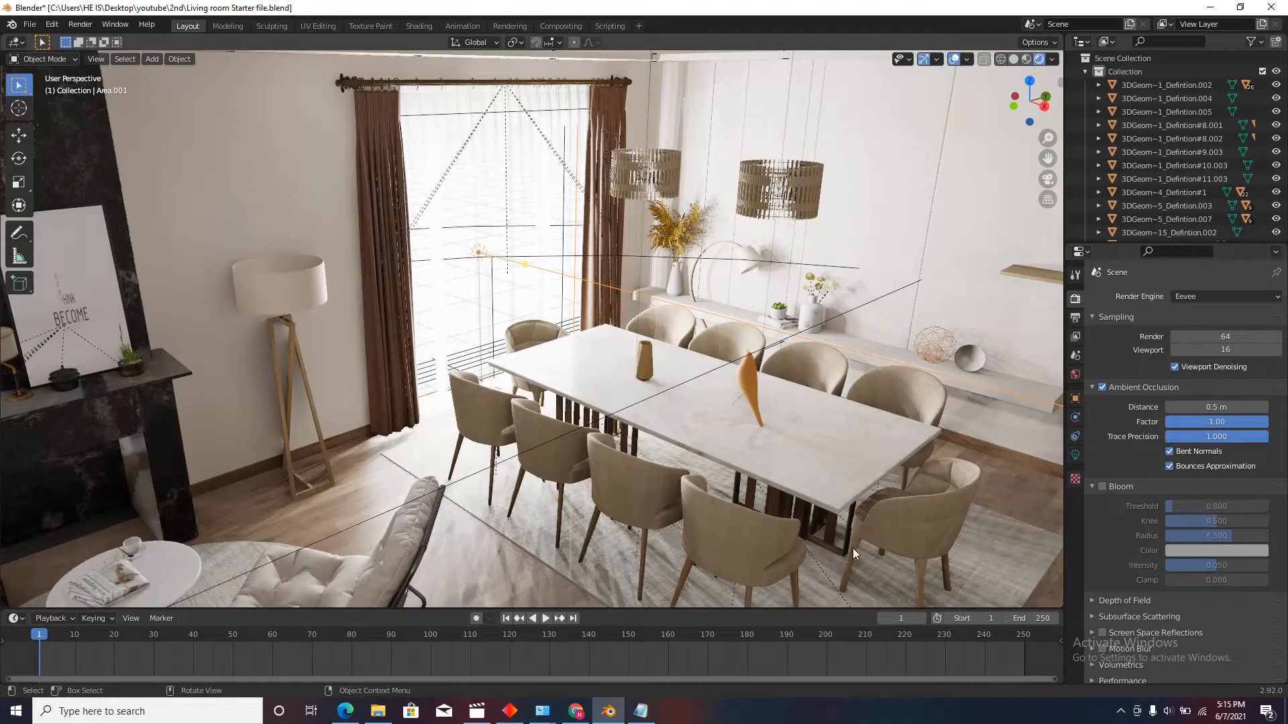
left_click(1104, 487)
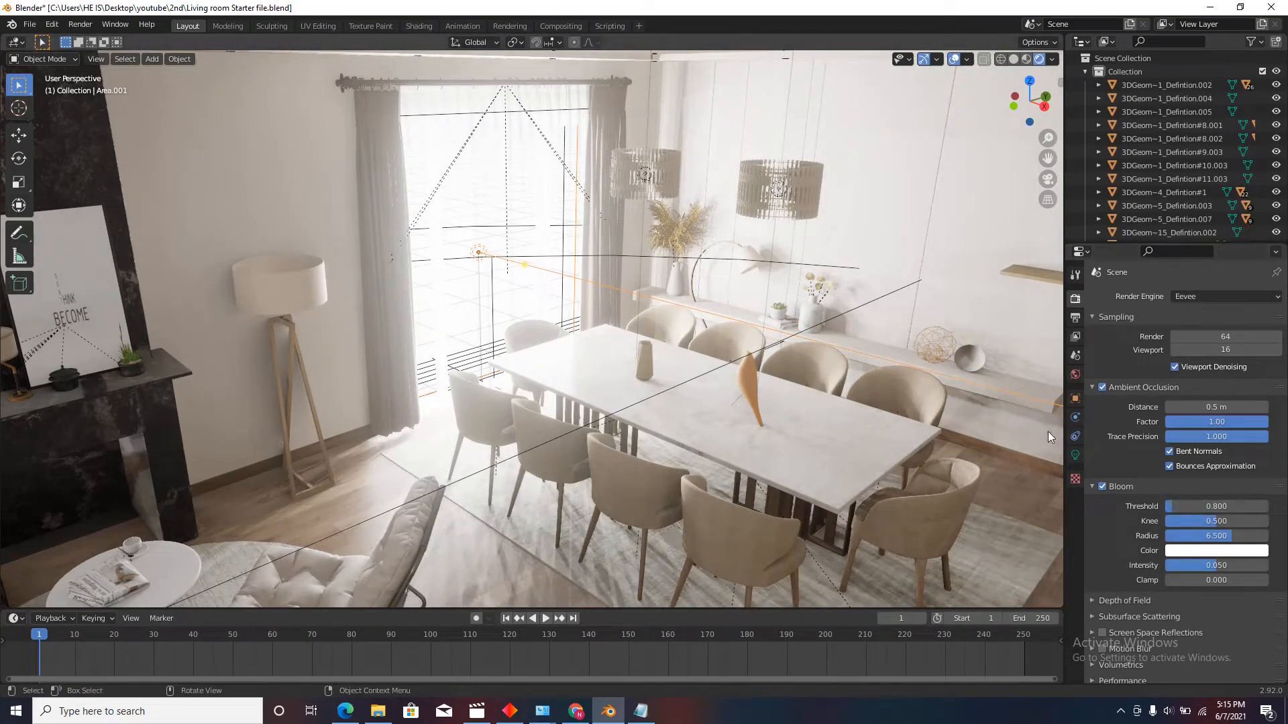
Step: Set the dining window area light's power to 120 W
left_click(1074, 455)
left_click(1229, 385)
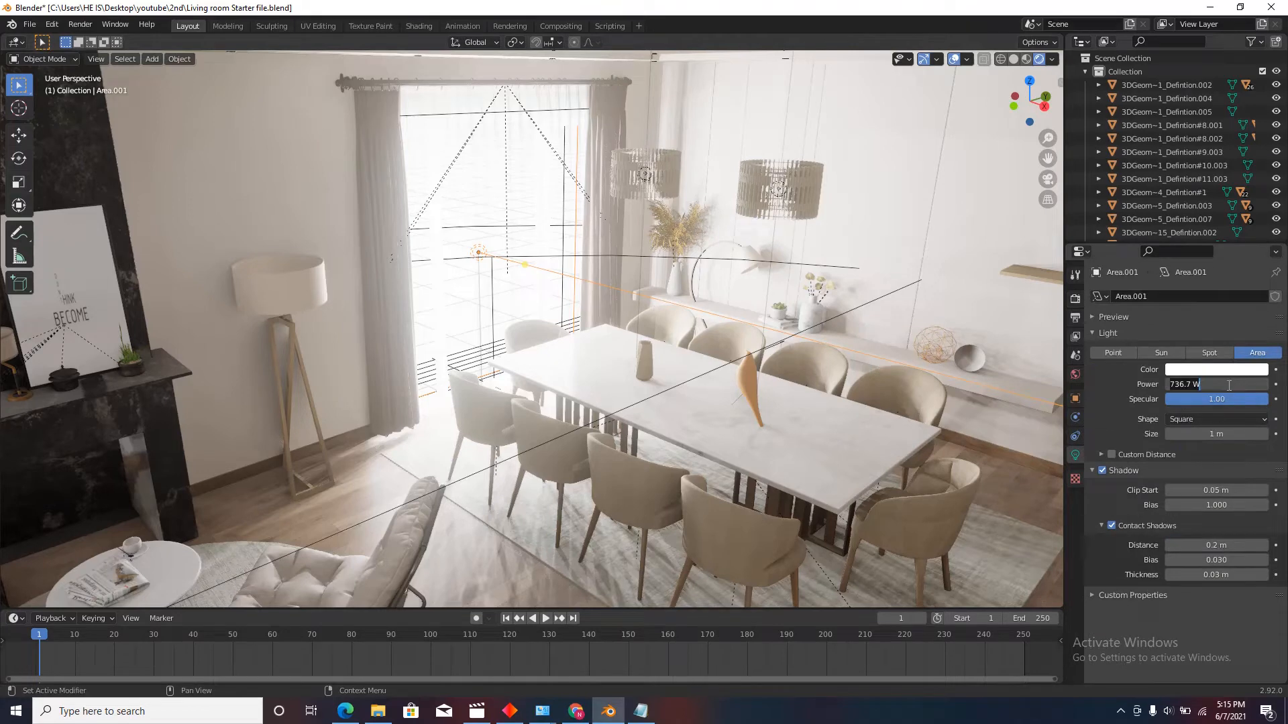
key("Return")
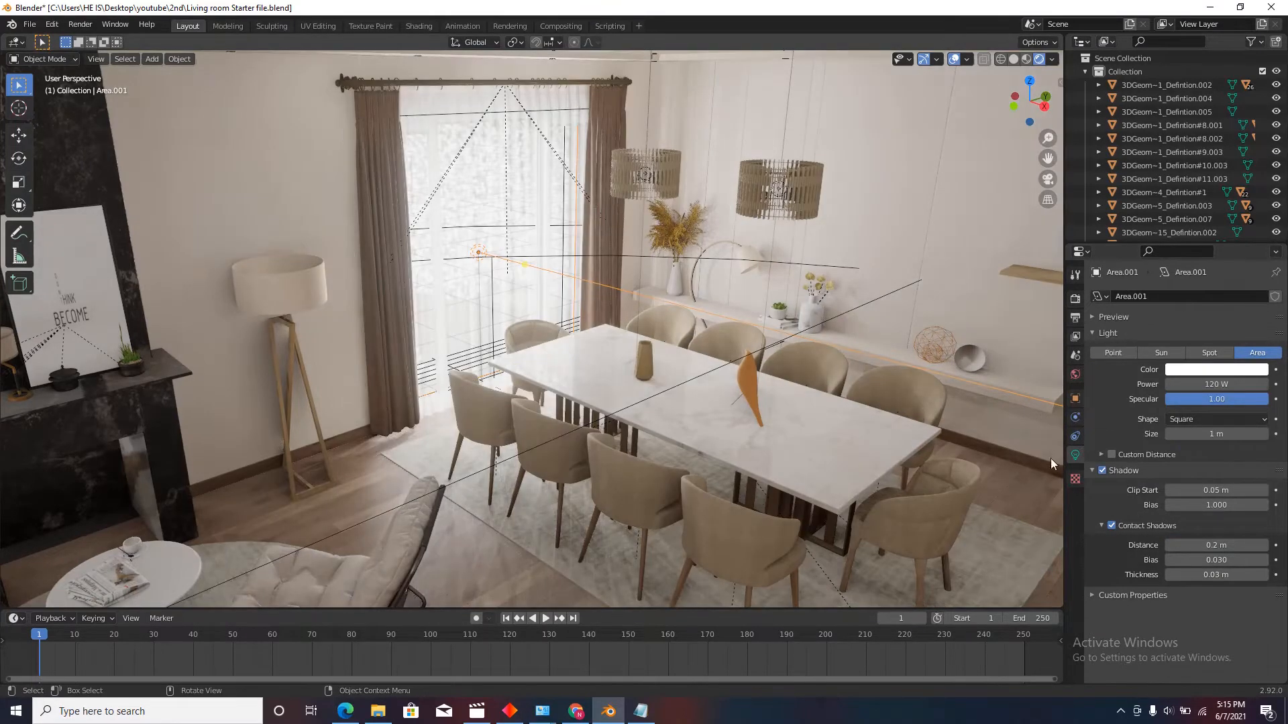
Step: Enable Screen Space Reflections with Refraction, toggling both to compare the reflections on the floor and table
left_click(1075, 297)
scroll(1118, 501, "down", 10)
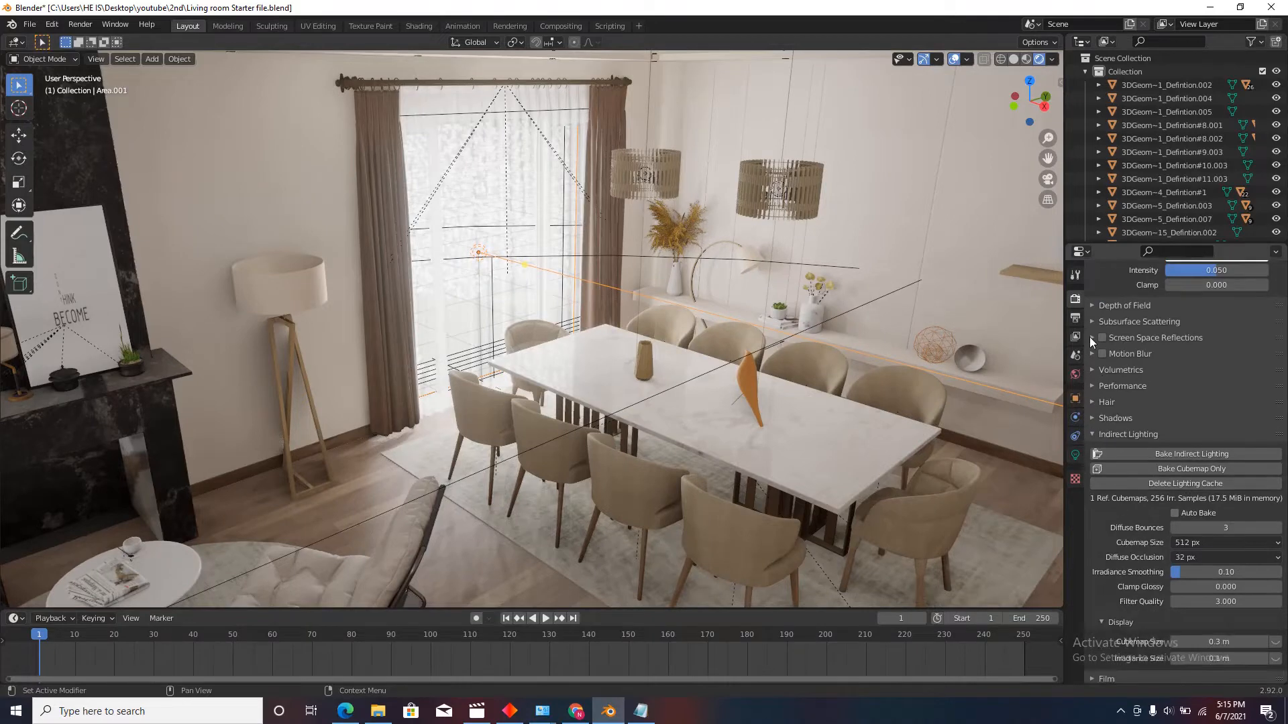
left_click(1091, 338)
left_click(1101, 338)
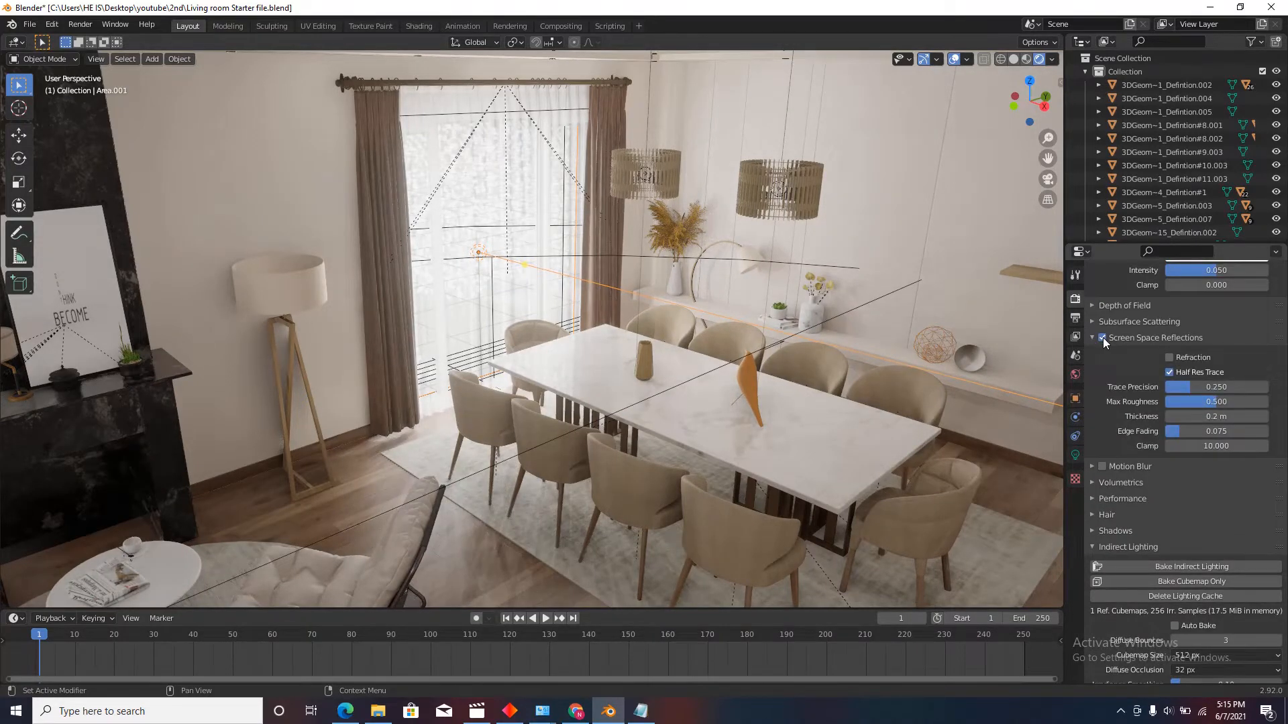
left_click(1102, 338)
left_click(1102, 338)
left_click(1169, 357)
left_click(1173, 359)
left_click(1169, 357)
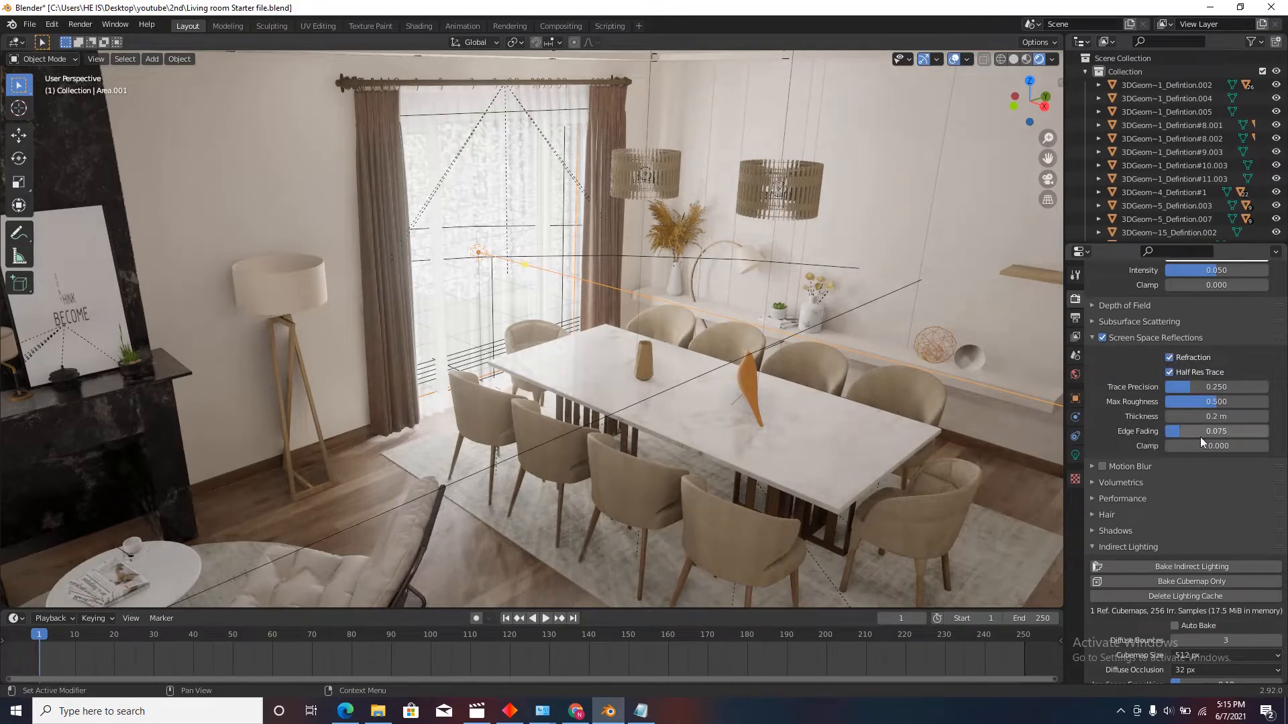
Step: Enable Motion Blur and collapse its settings after viewing them
left_click(1102, 466)
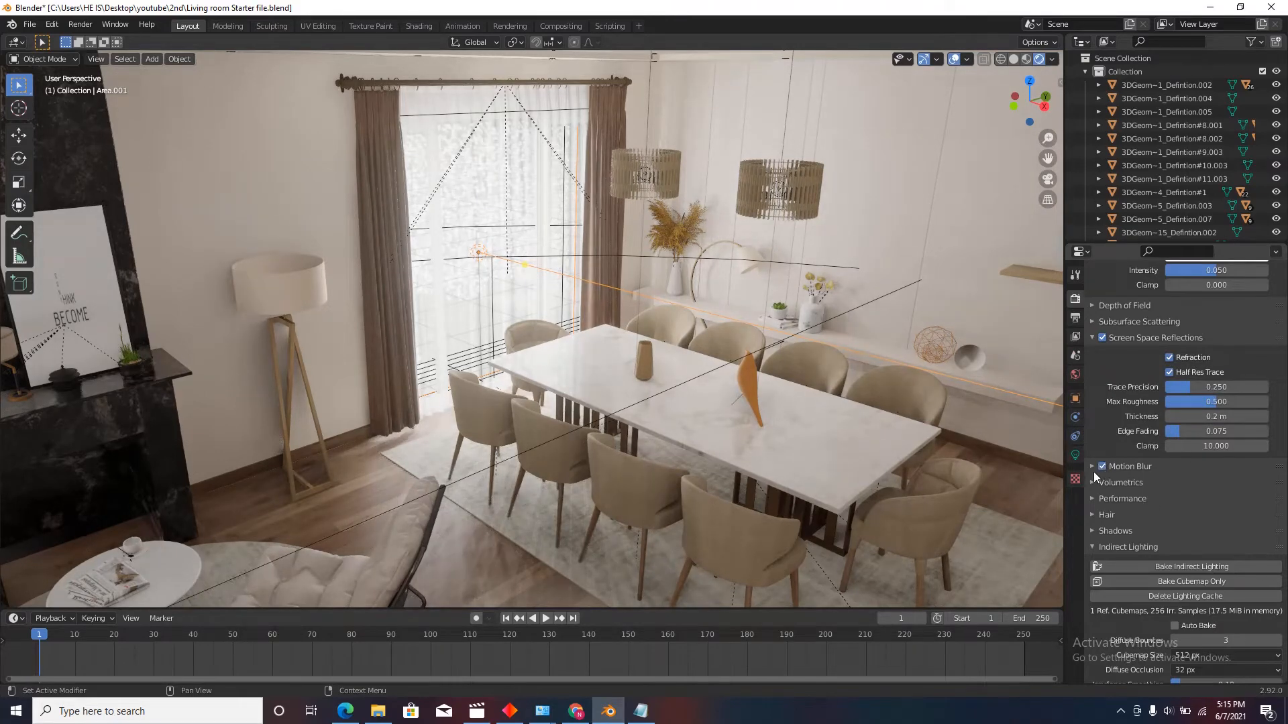
left_click(1091, 466)
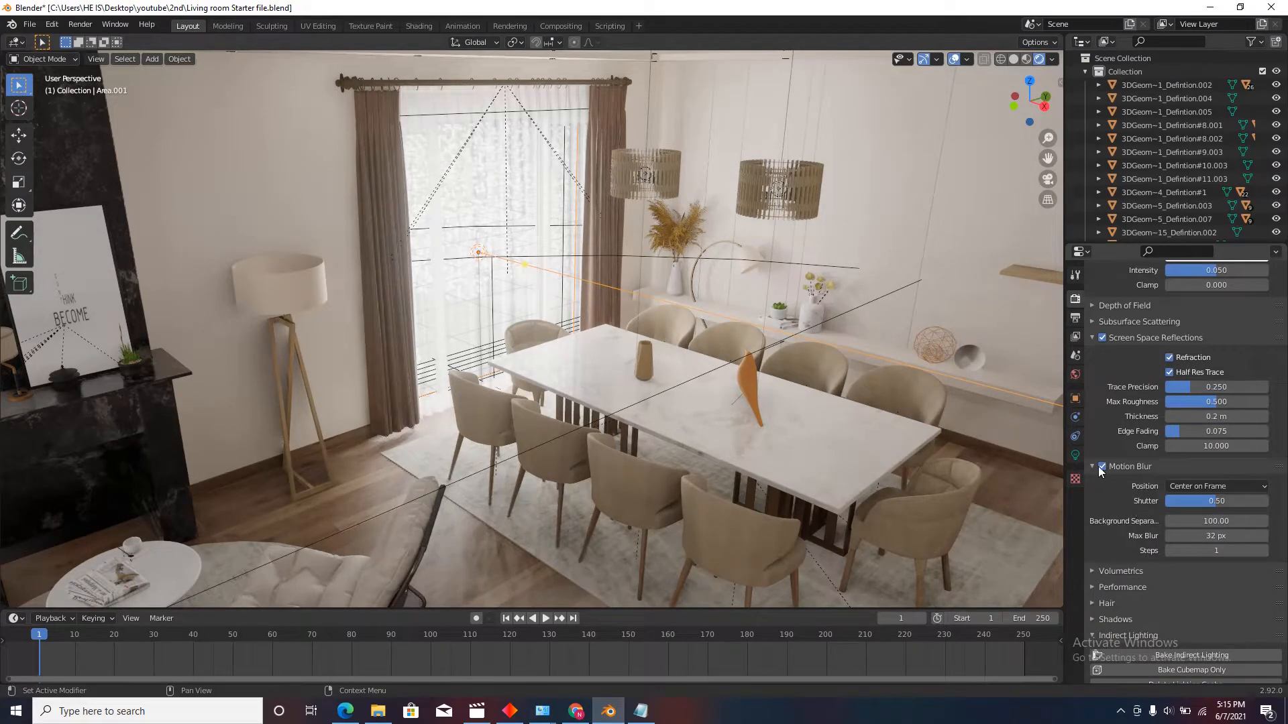
left_click(1095, 466)
Step: Set the indirect lighting Cubemap Size to 1024 px and Diffuse Occlusion to 64 px
scroll(1128, 523, "down", 5)
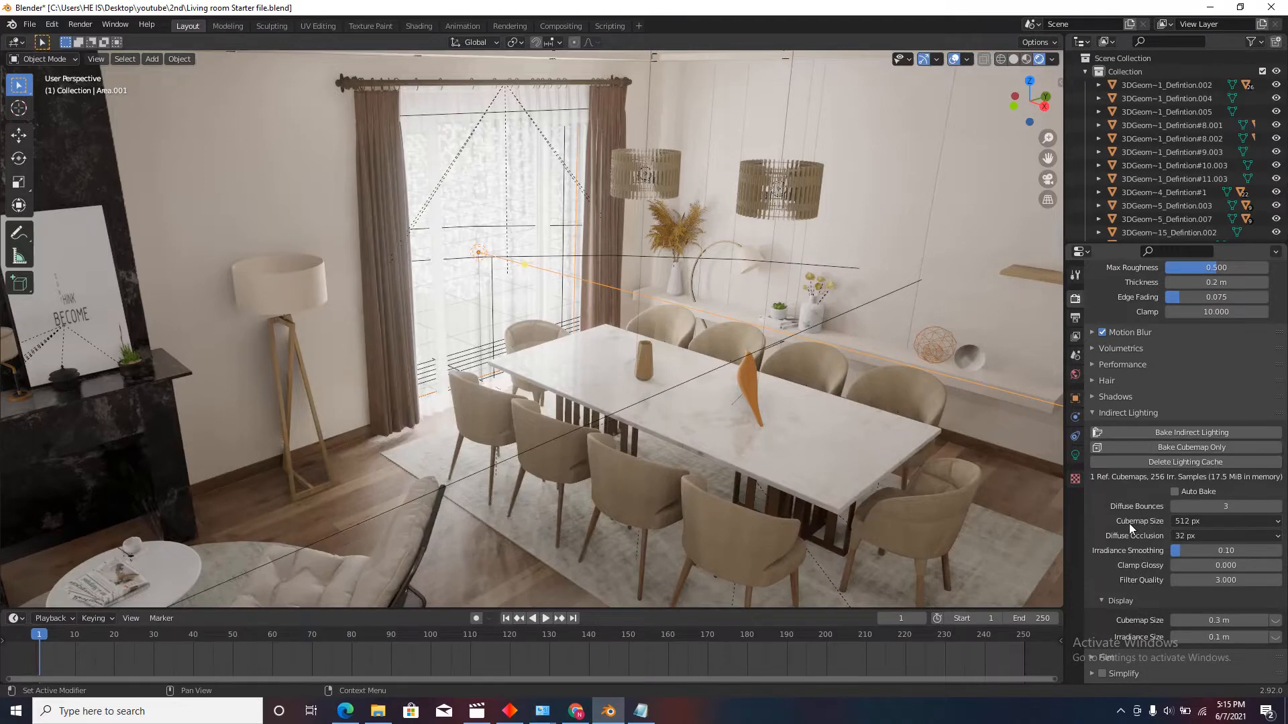
left_click(1193, 521)
left_click(1200, 601)
left_click(1193, 537)
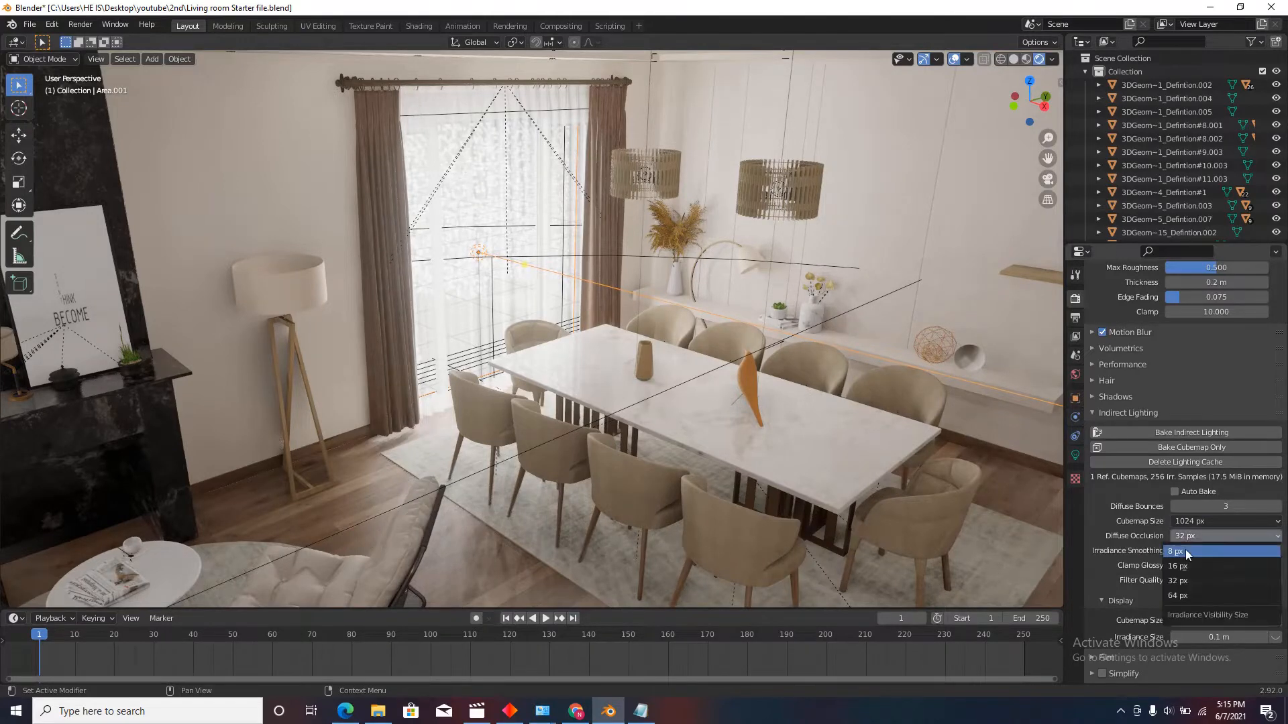
left_click(1185, 593)
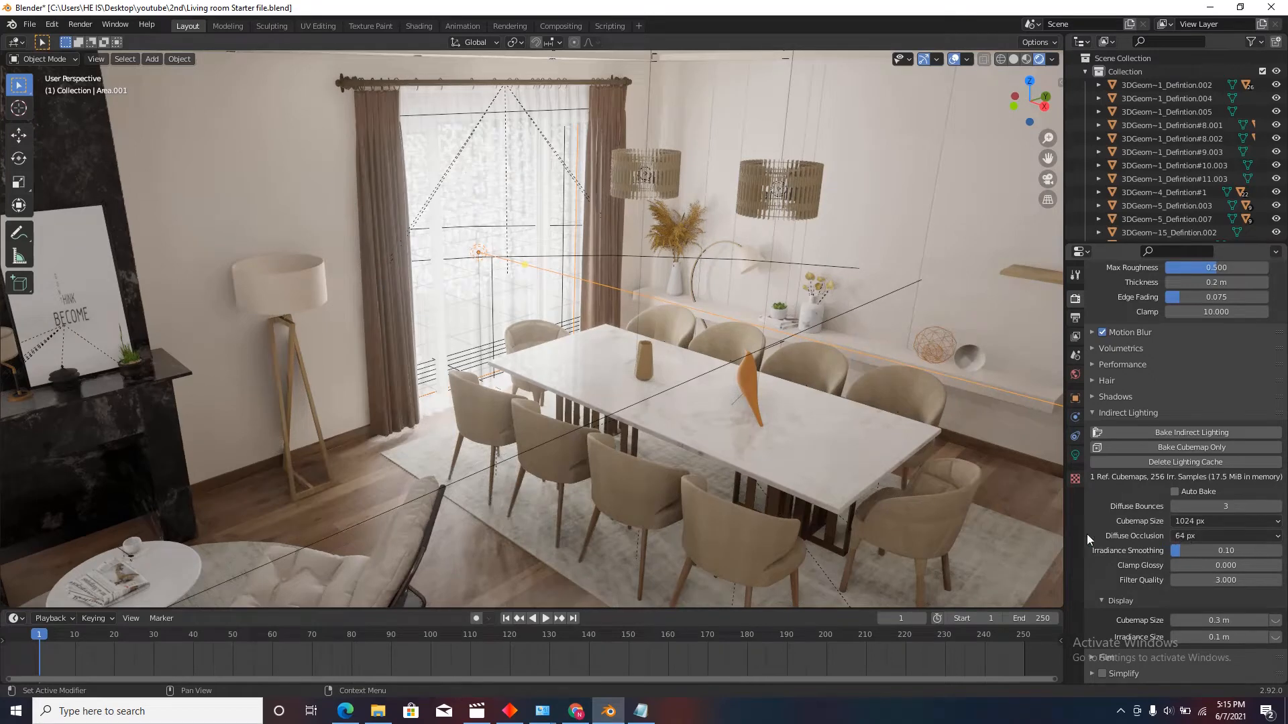
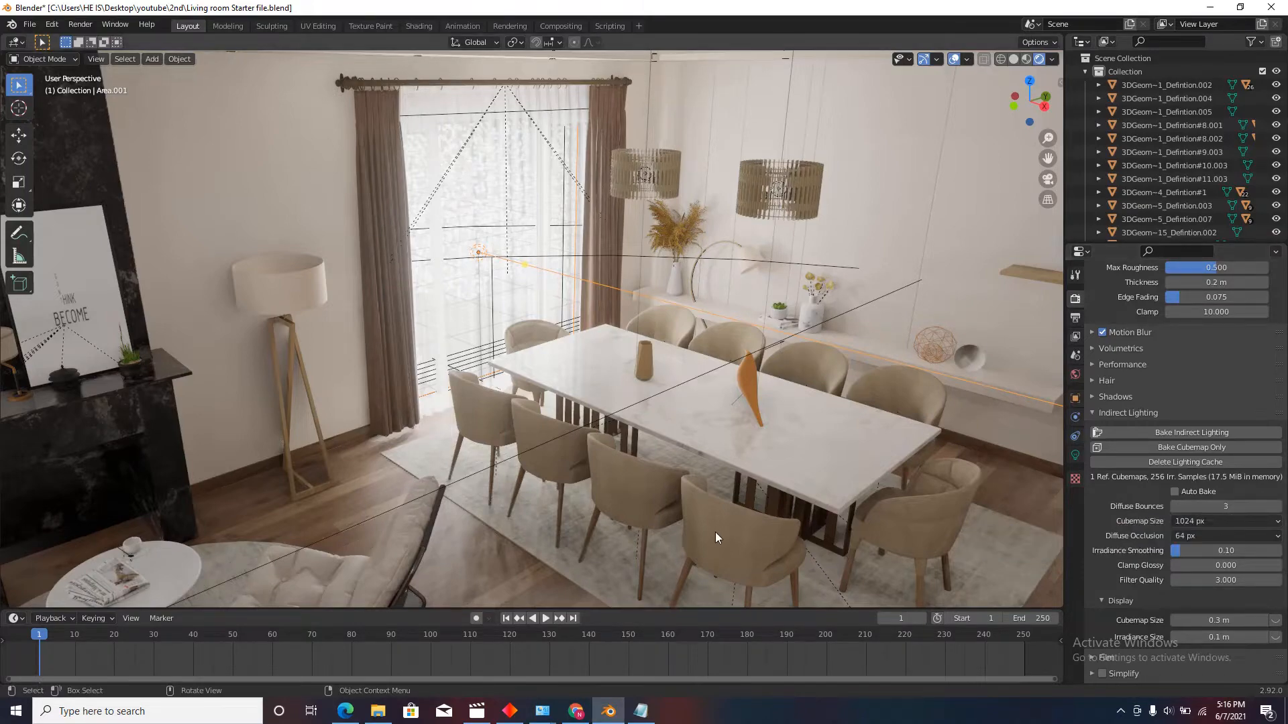
Step: Examine the lighting and reflections around the dining table, sofa and fireplace, and check the Diffuse Bounces setting
key("shift+grave")
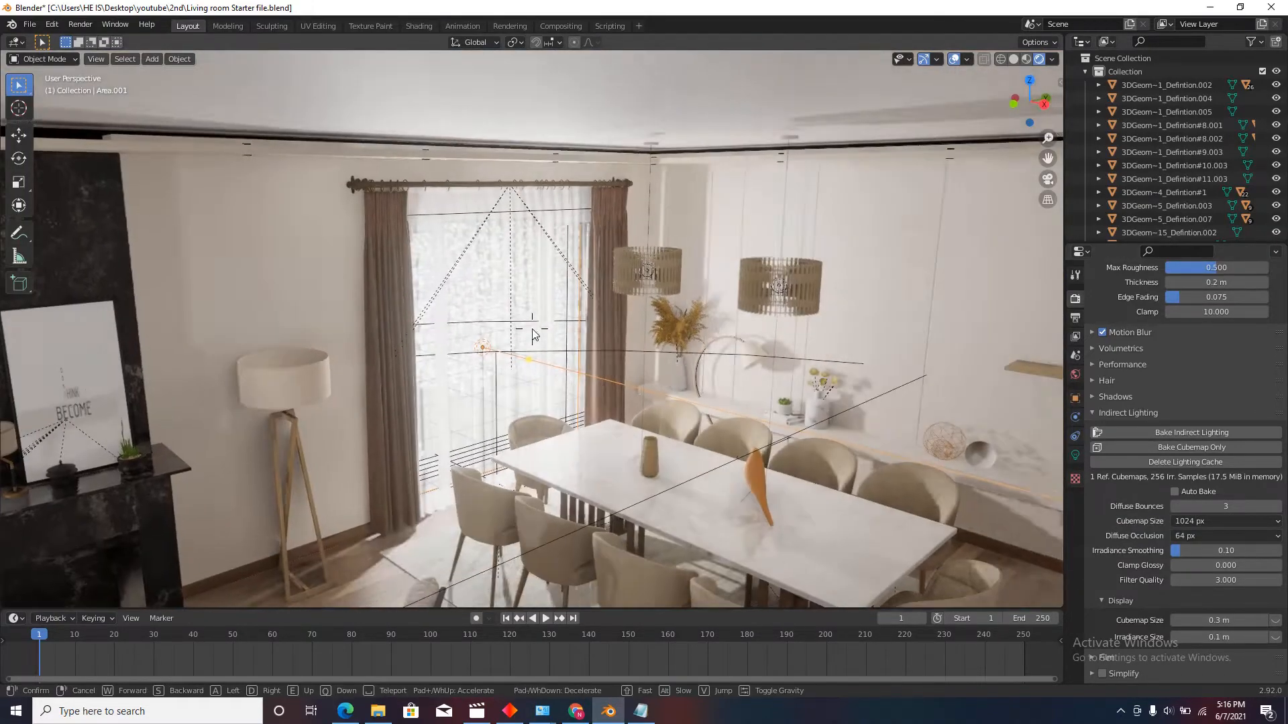
left_click(532, 328)
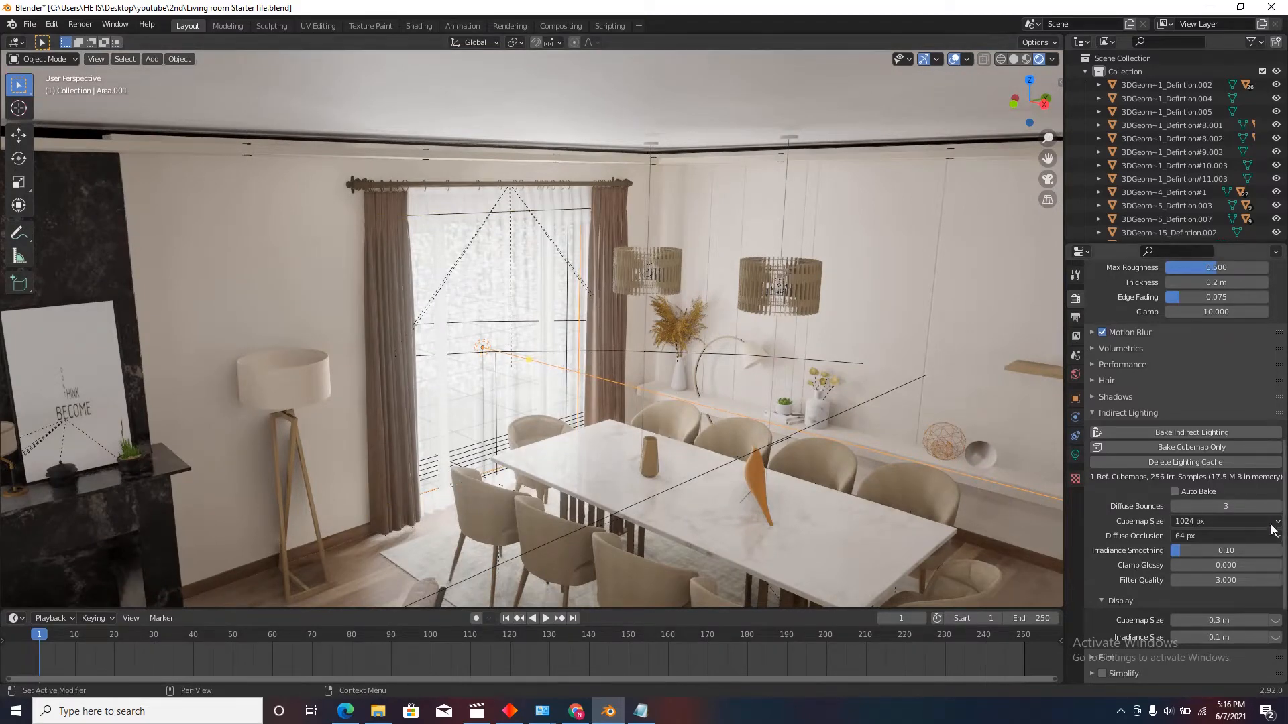
left_click(1225, 508)
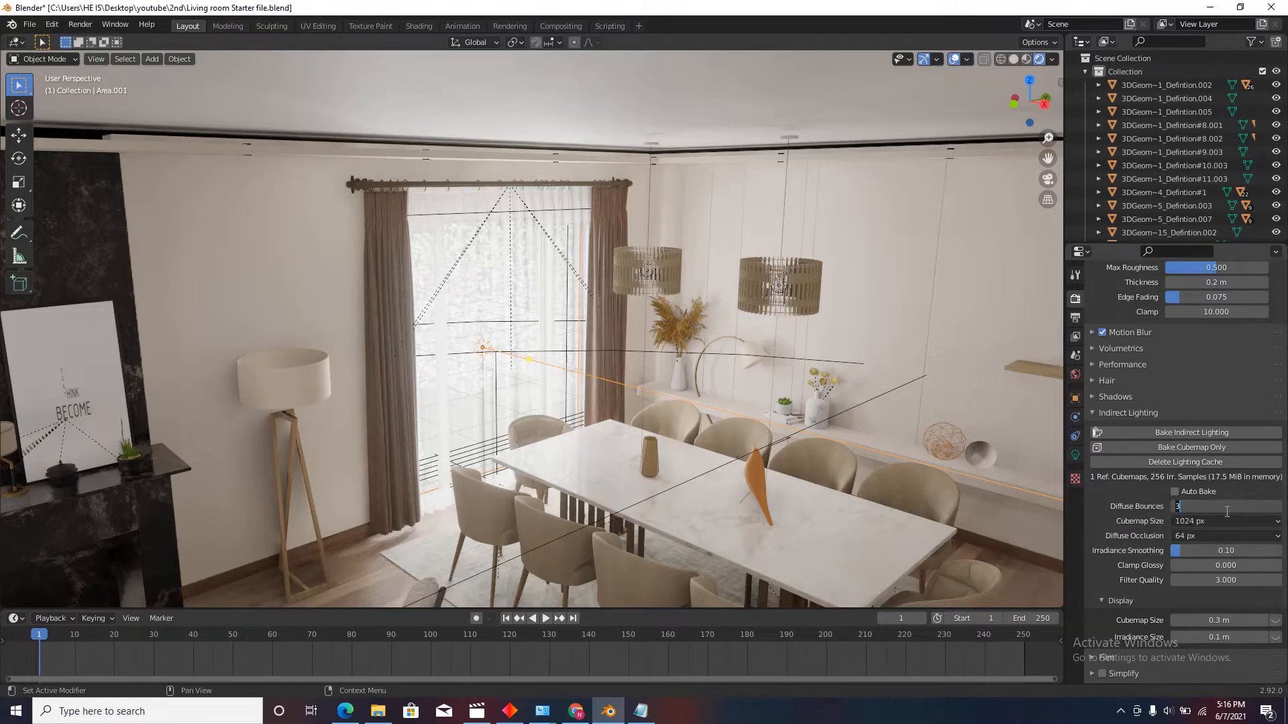
key("Escape")
key("shift+grave")
key("w")
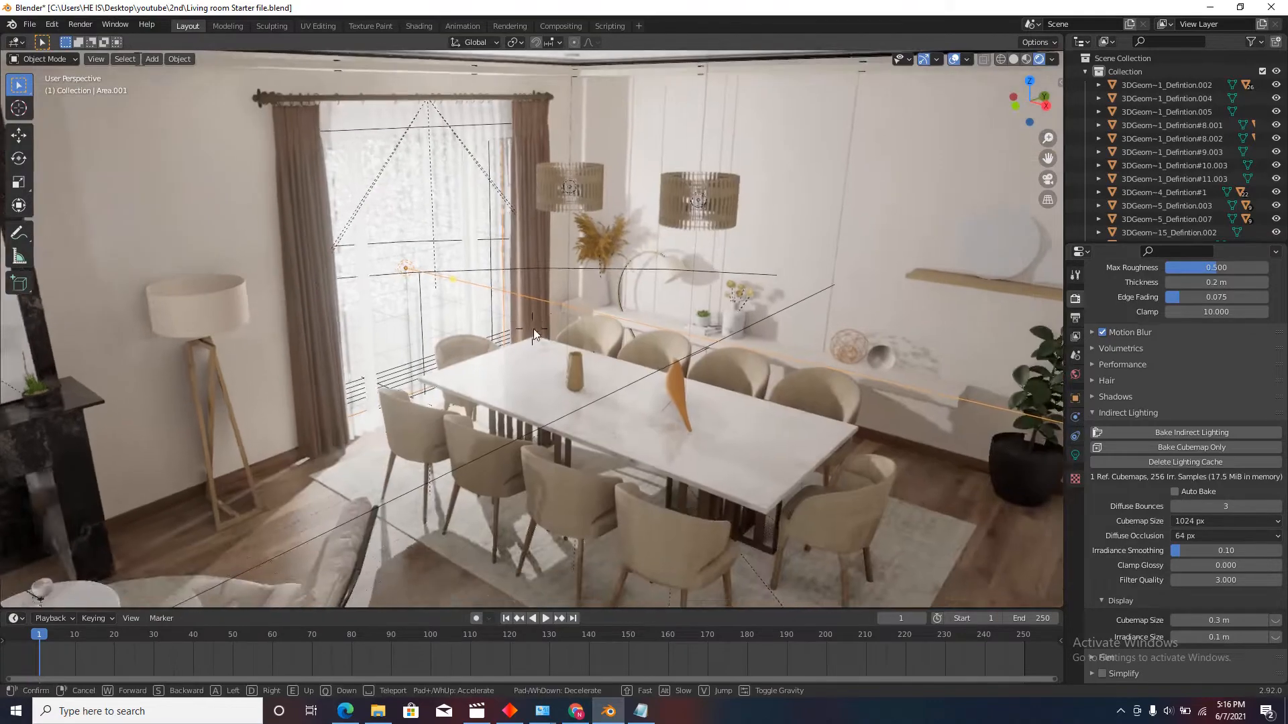
key("w")
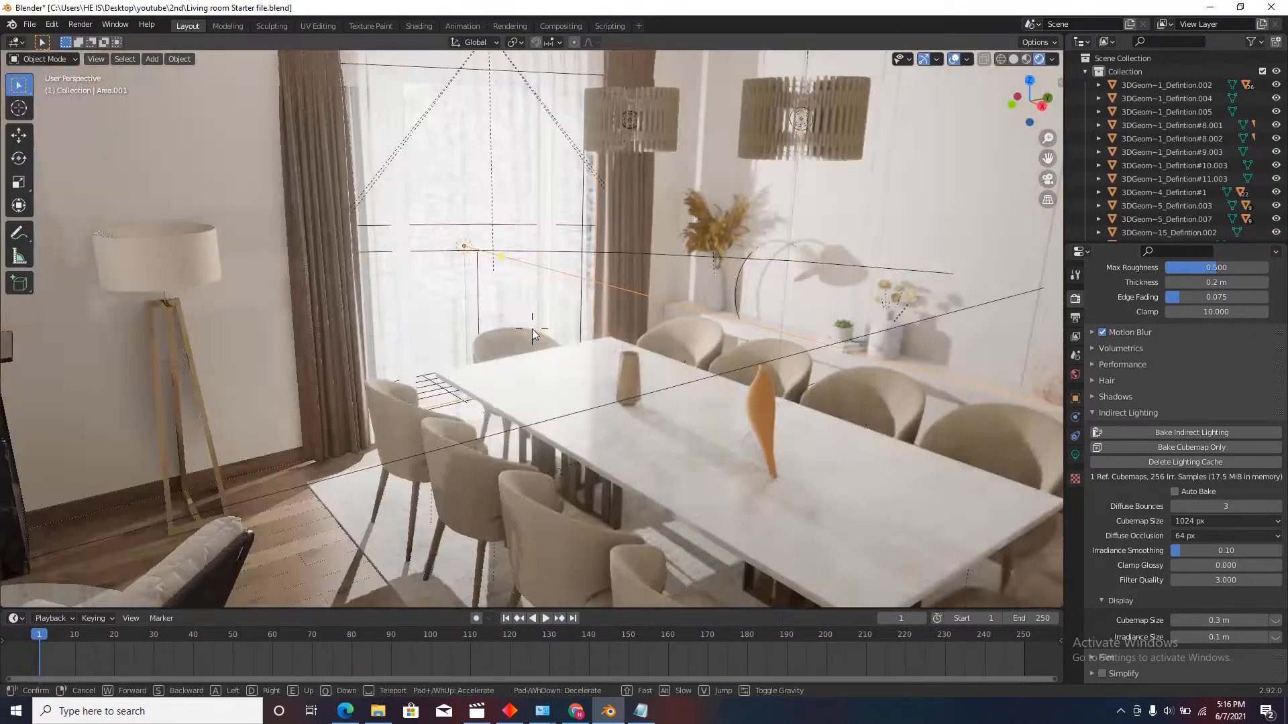
left_click(533, 328)
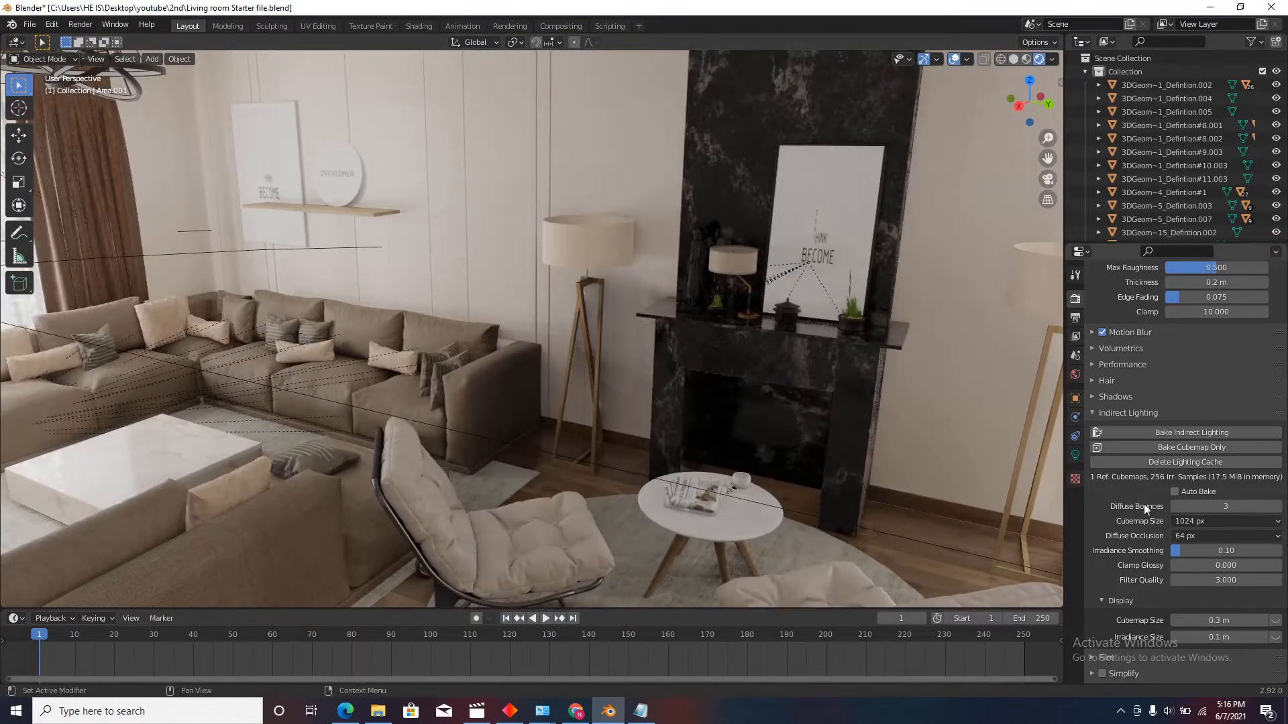
Step: Check the lighting around the sofa and fireplace and the Color Management settings, and save the file
key("shift+grave")
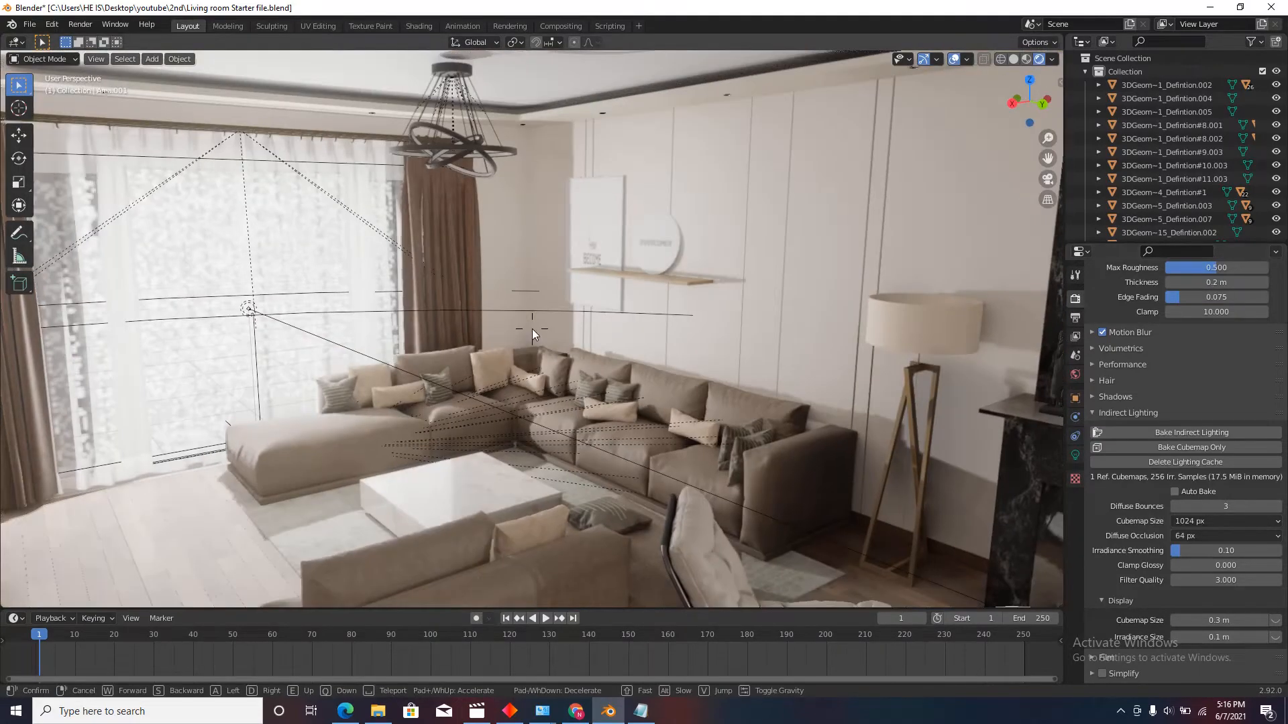
left_click(532, 329)
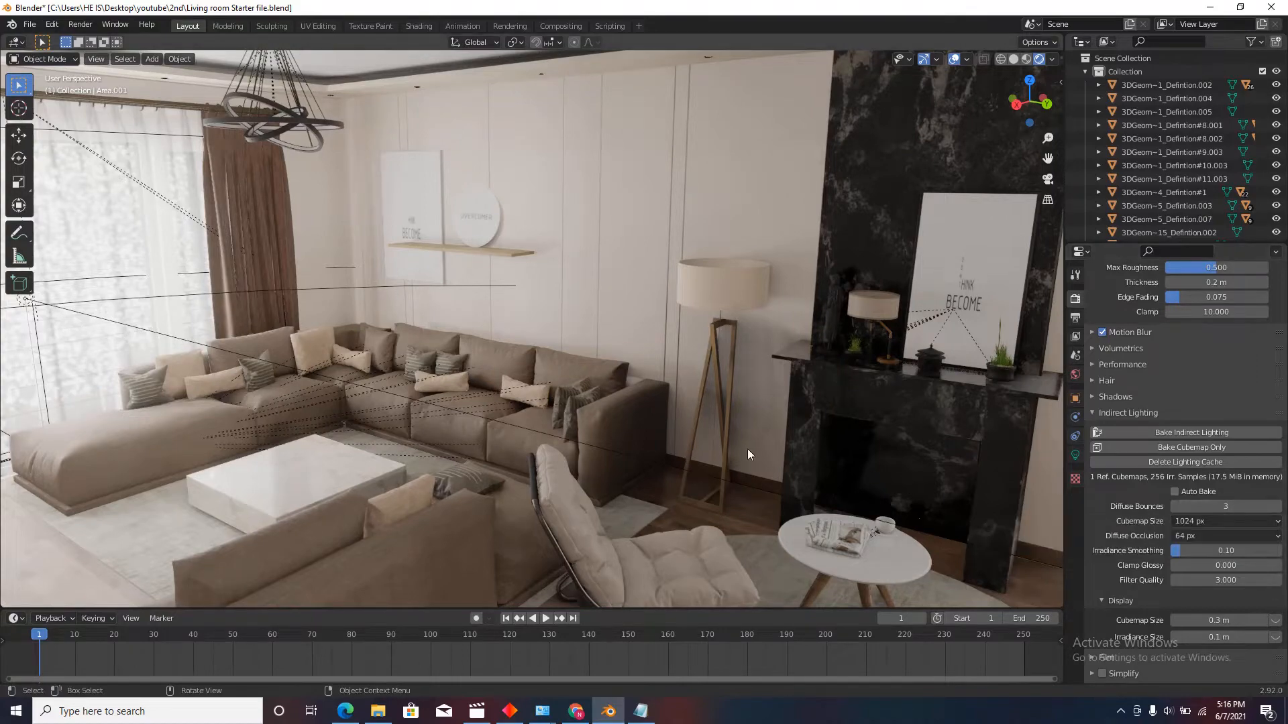
key("shift+grave")
key("a")
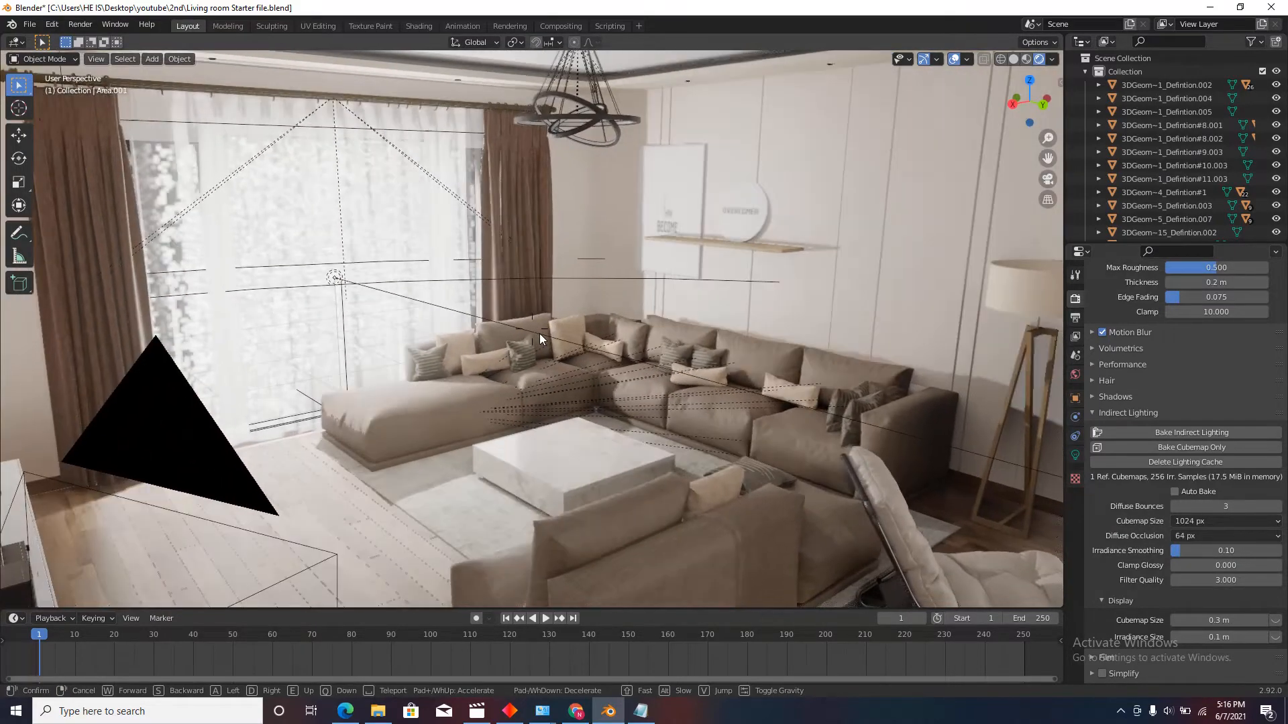
key("w")
left_click(532, 328)
scroll(1119, 544, "down", 6)
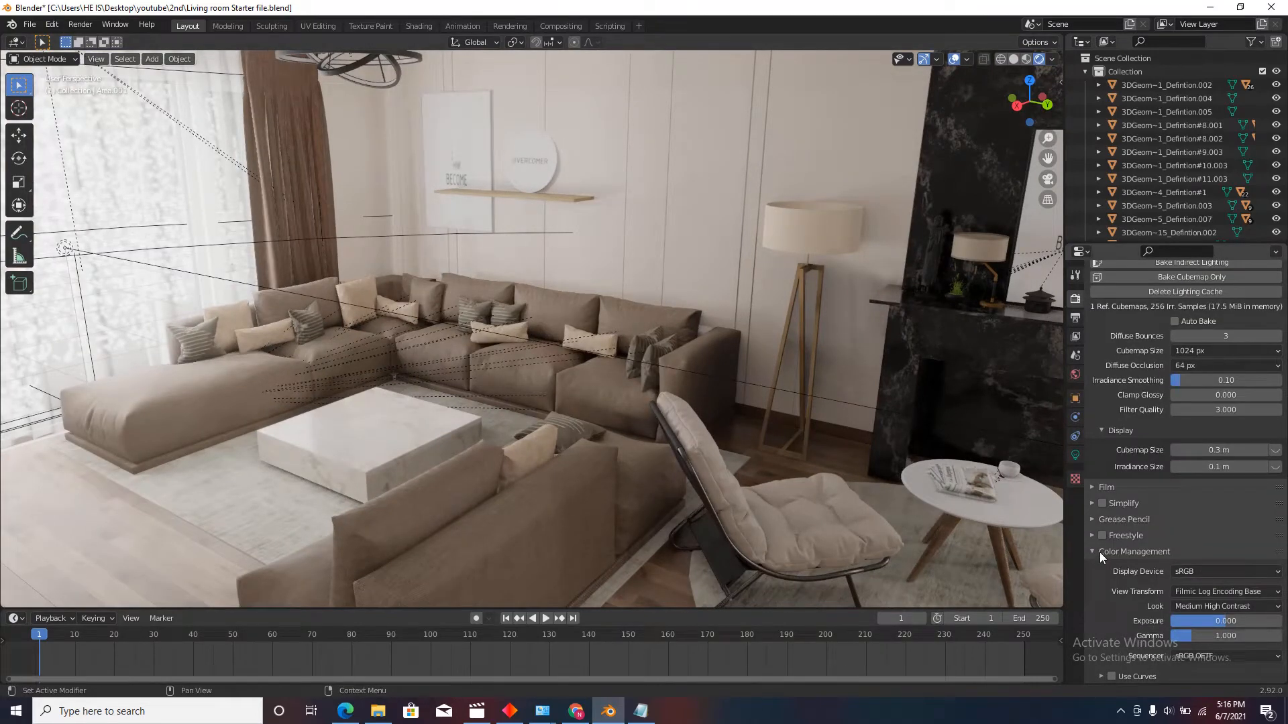
scroll(1093, 554, "up", 5)
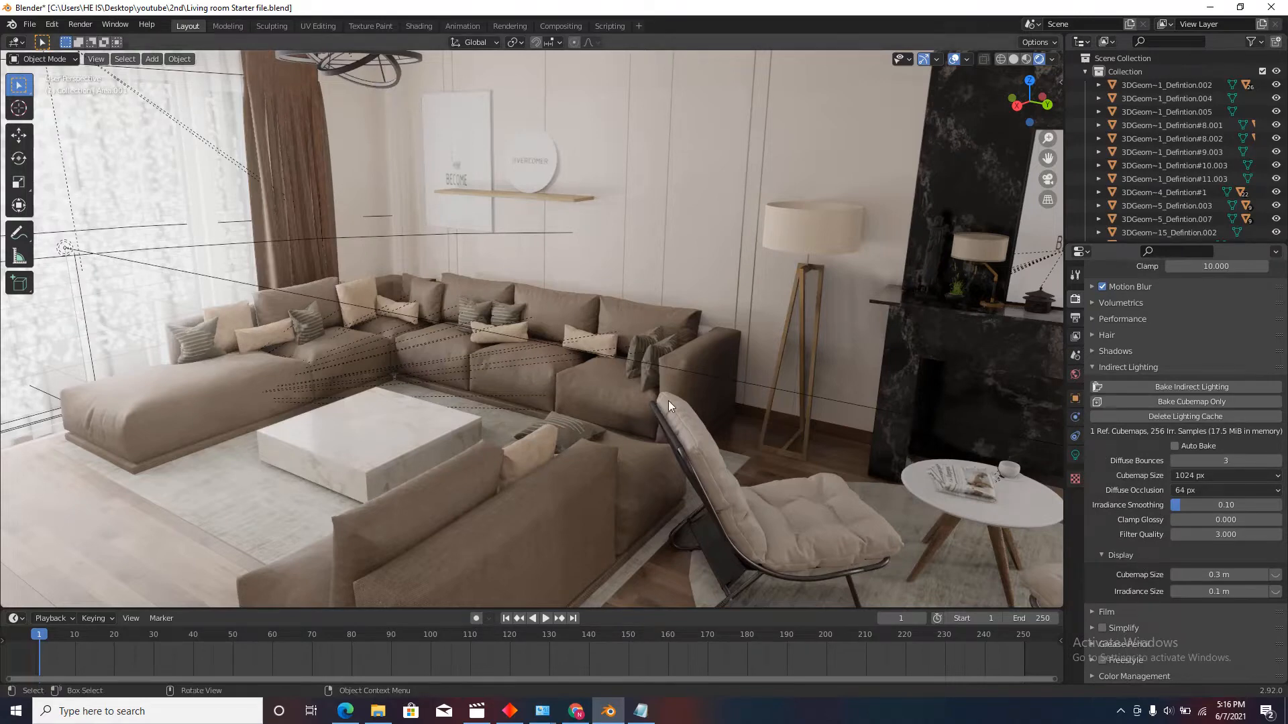
key("ctrl+s")
Step: Turn off Show Preview Plane for the reflection plane standing on the kitchen floor beside the wooden counter
key("shift+grave")
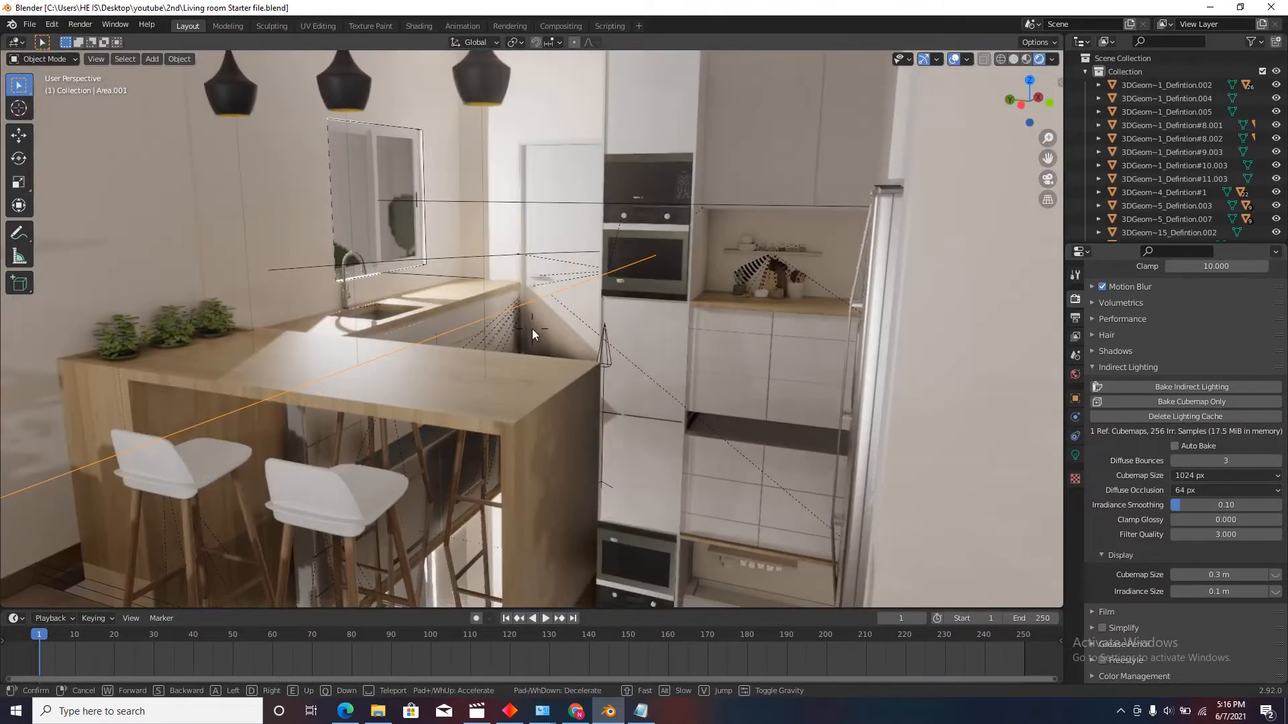
left_click(533, 328)
left_click(740, 482)
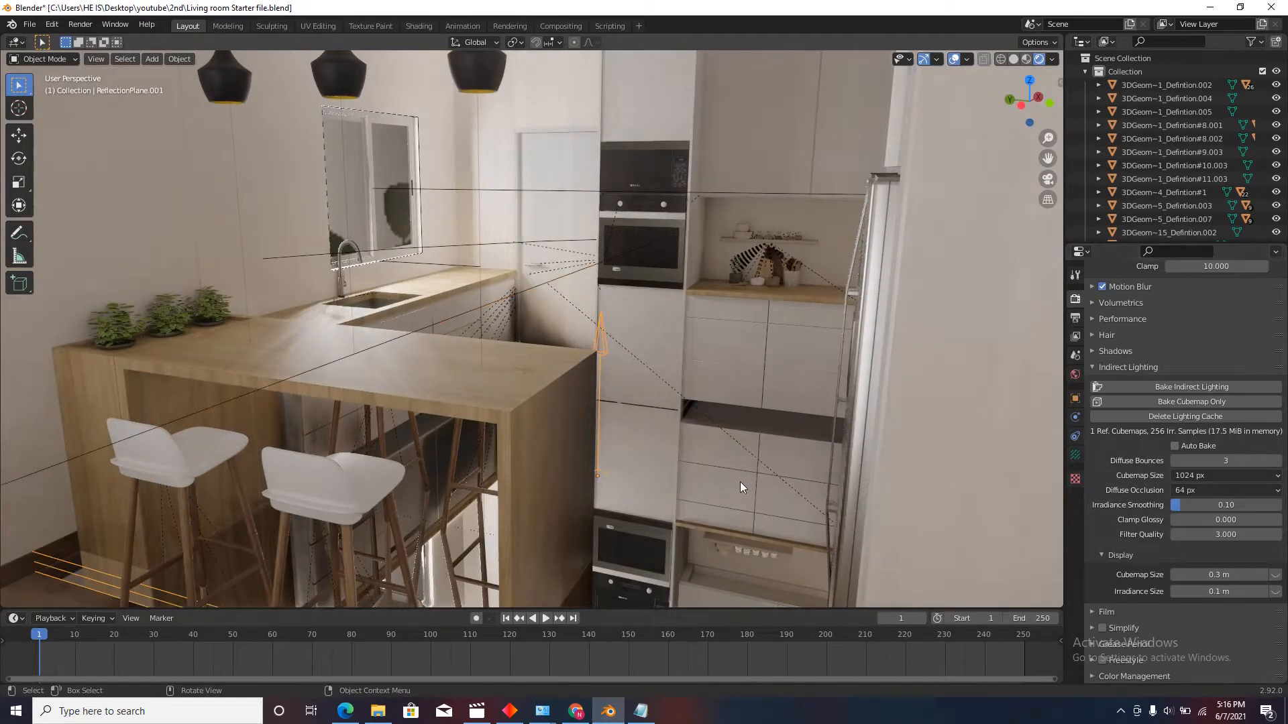
left_click(1074, 456)
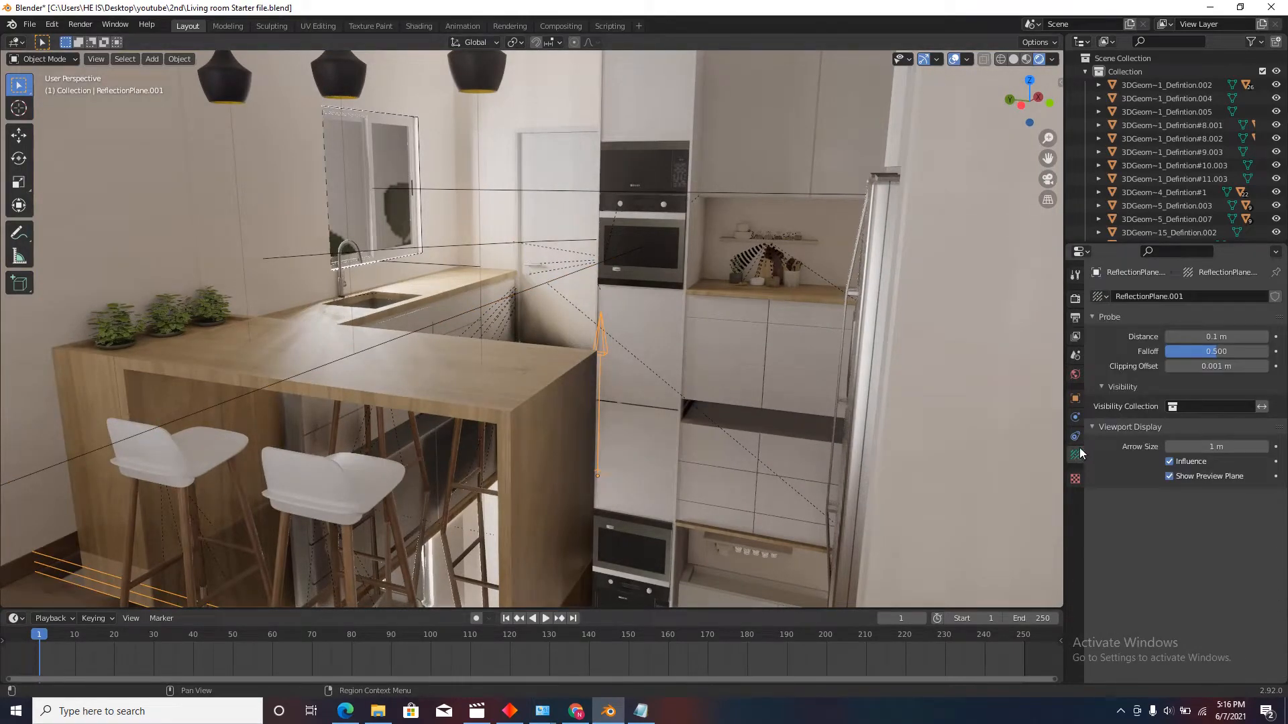
left_click(1170, 476)
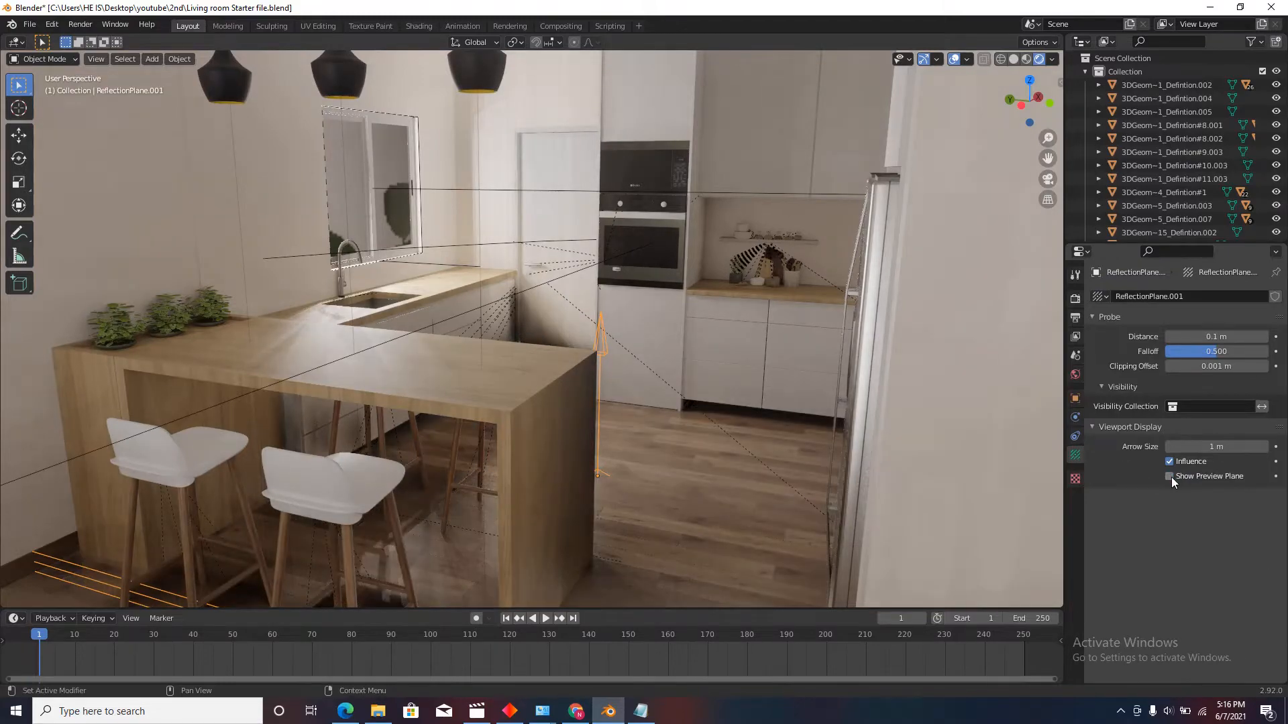
Step: Hide the camera whose black triangle blocks the view of the sofa area
key("shift+grave")
key("w")
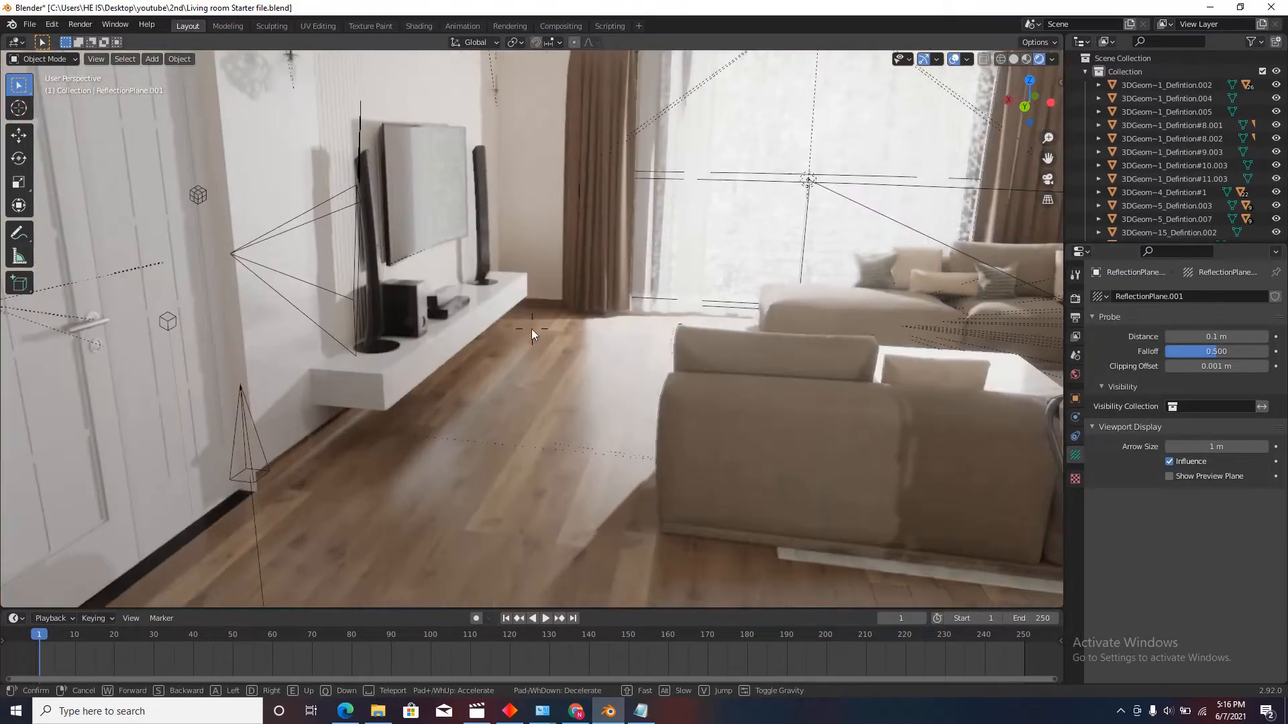
key("s")
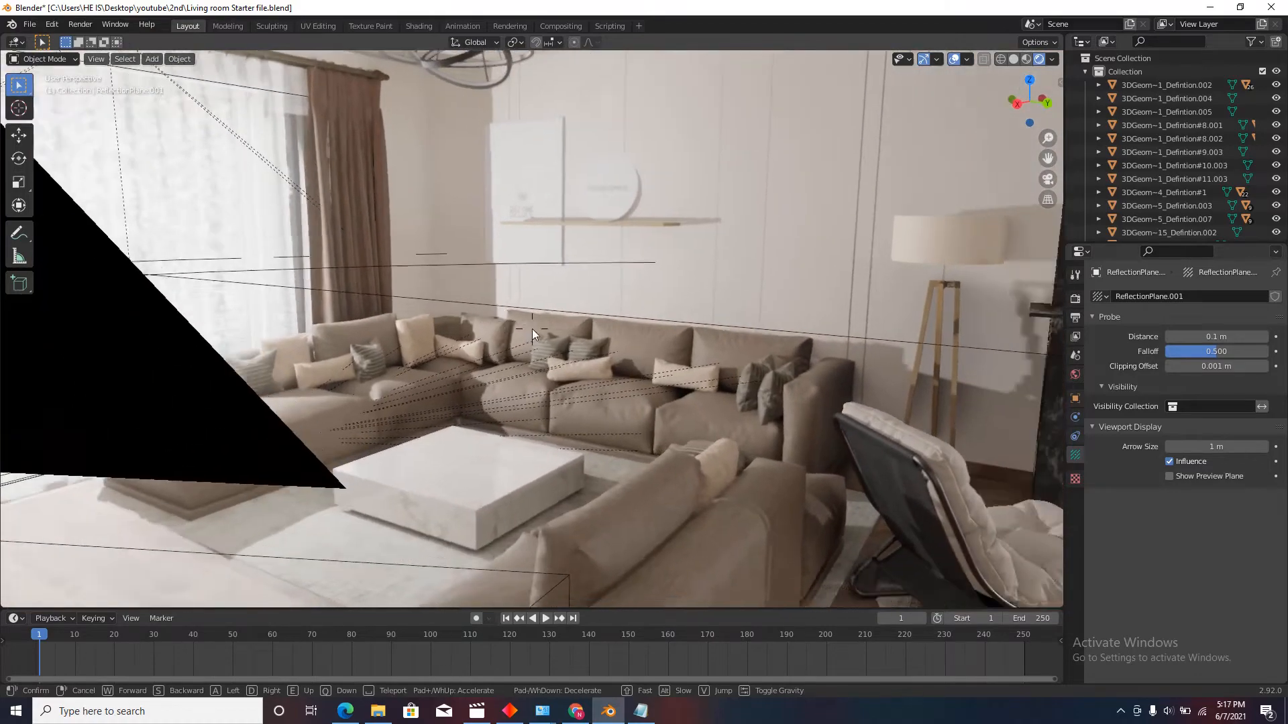
left_click(532, 329)
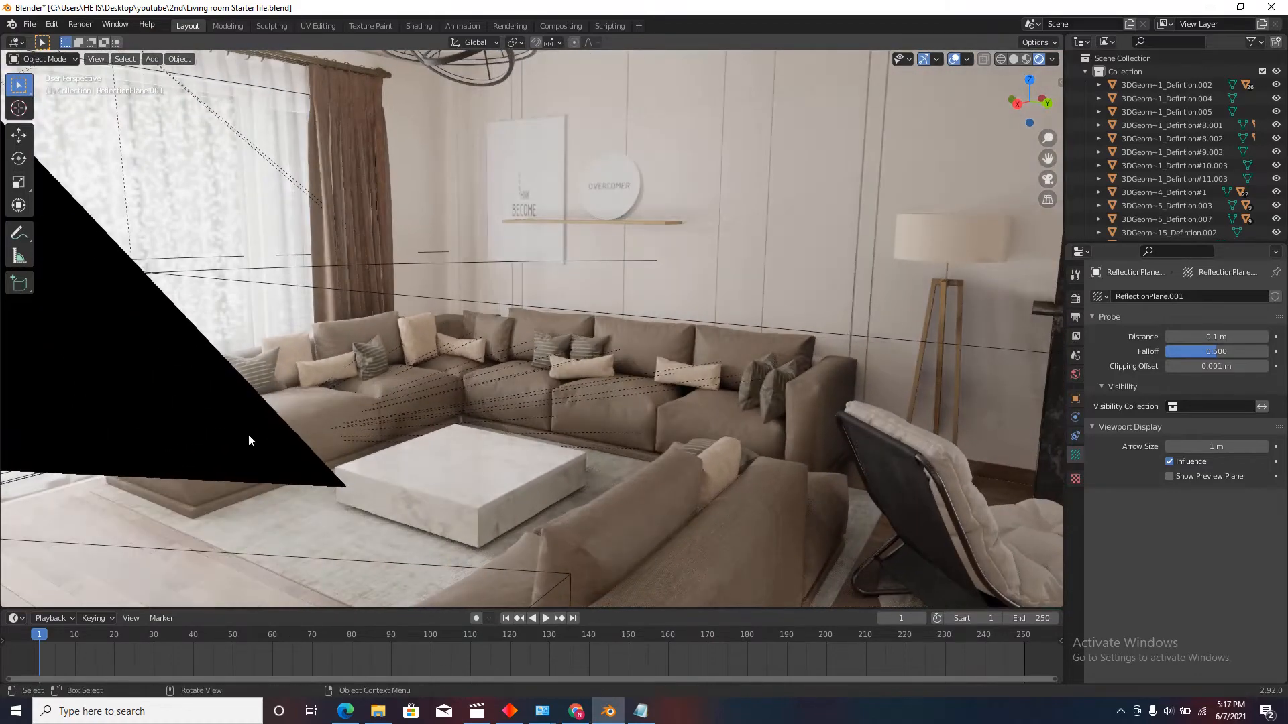
left_click(248, 433)
key("g")
right_click(248, 435)
key("h")
Step: Look over the dining and sofa areas and turn off the viewport overlays
key("shift+grave")
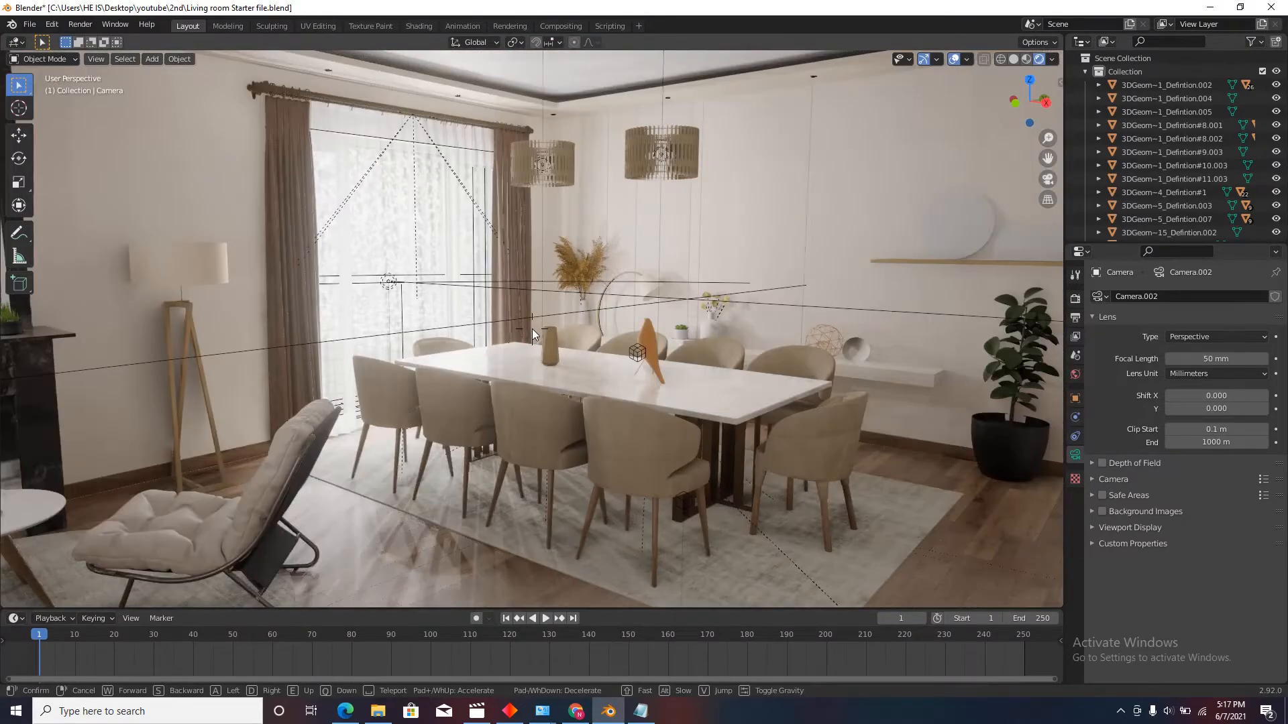
key("w")
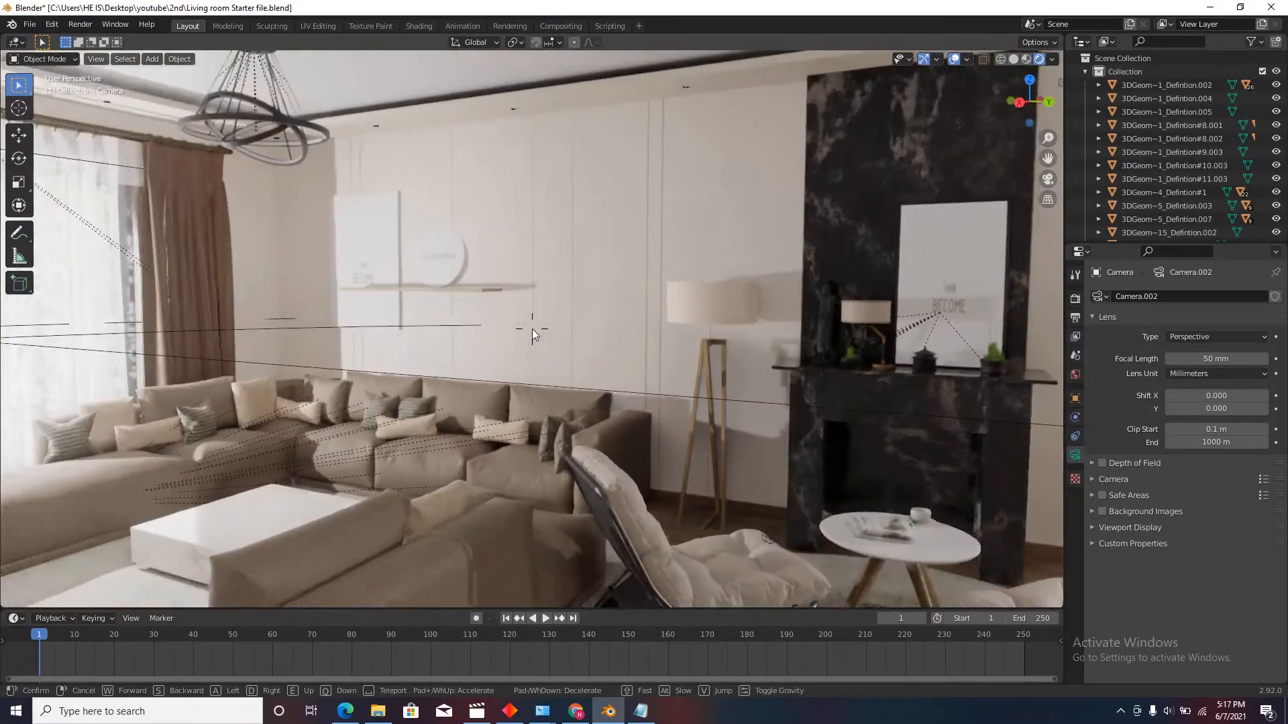
key("s")
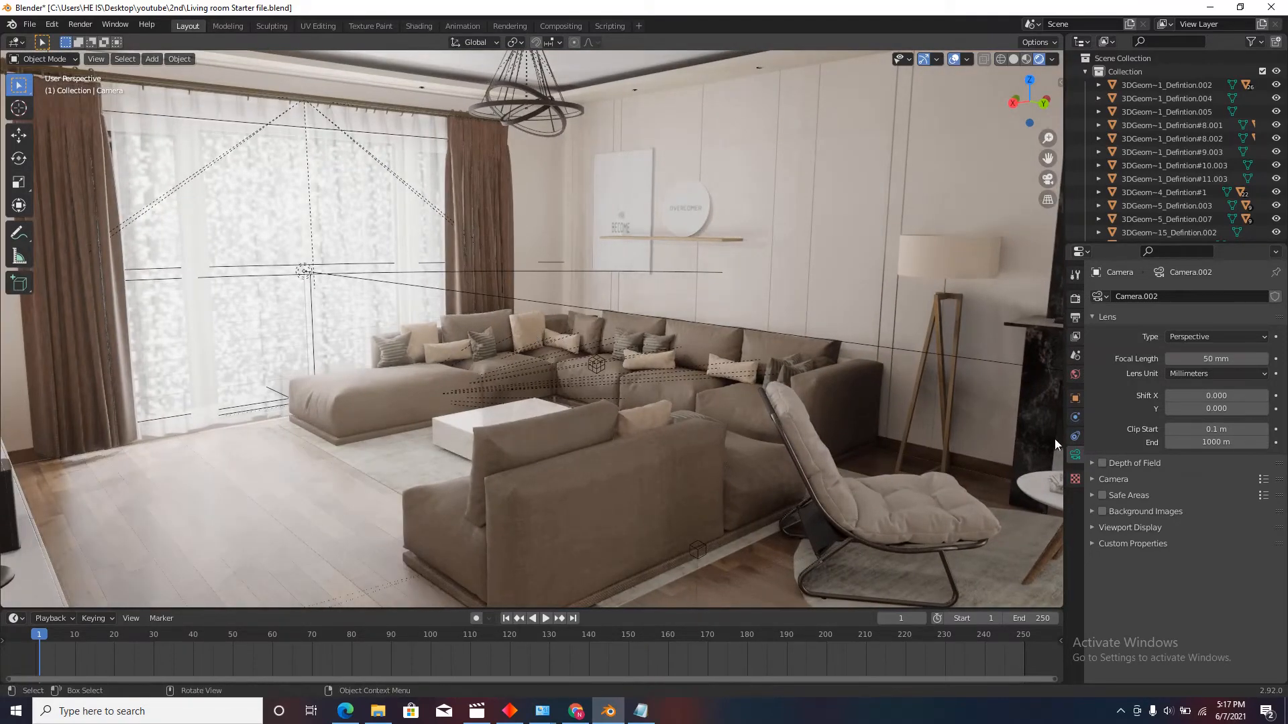
left_click(955, 60)
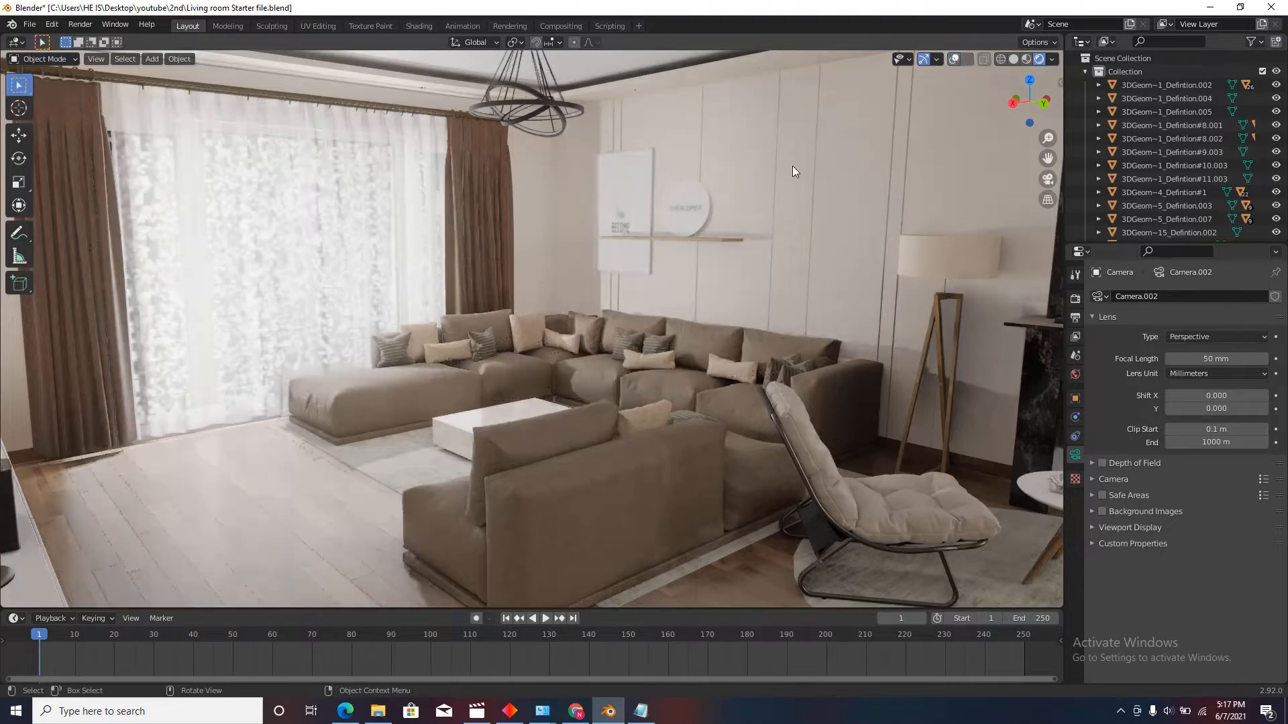
Step: Hide the ceiling so the whole interior can be viewed from above
scroll(621, 271, "down", 12)
middle_click_drag(635, 248, 698, 372)
left_click(656, 326)
key("h")
Step: Examine the lighting of the kitchen, dining and living areas from above
scroll(675, 524, "up", 7)
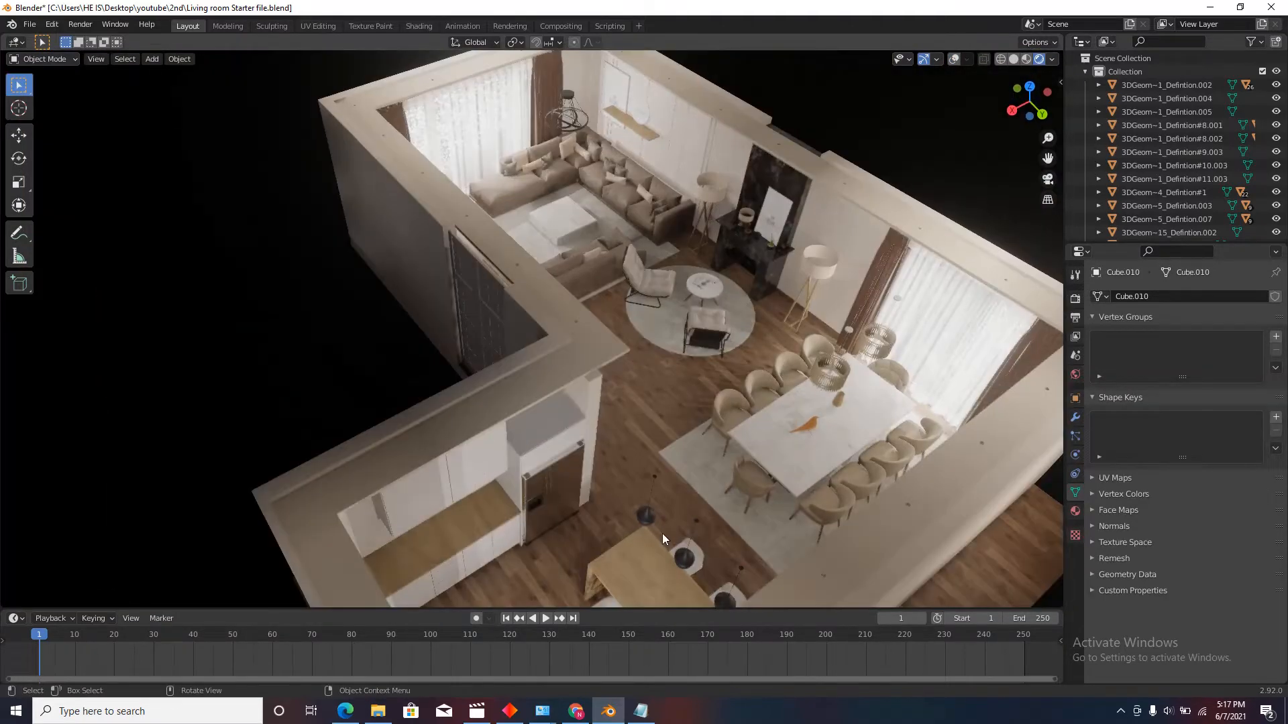
scroll(606, 412, "down", 5)
middle_click_drag(579, 403, 610, 379)
scroll(517, 320, "up", 7)
scroll(522, 348, "down", 5)
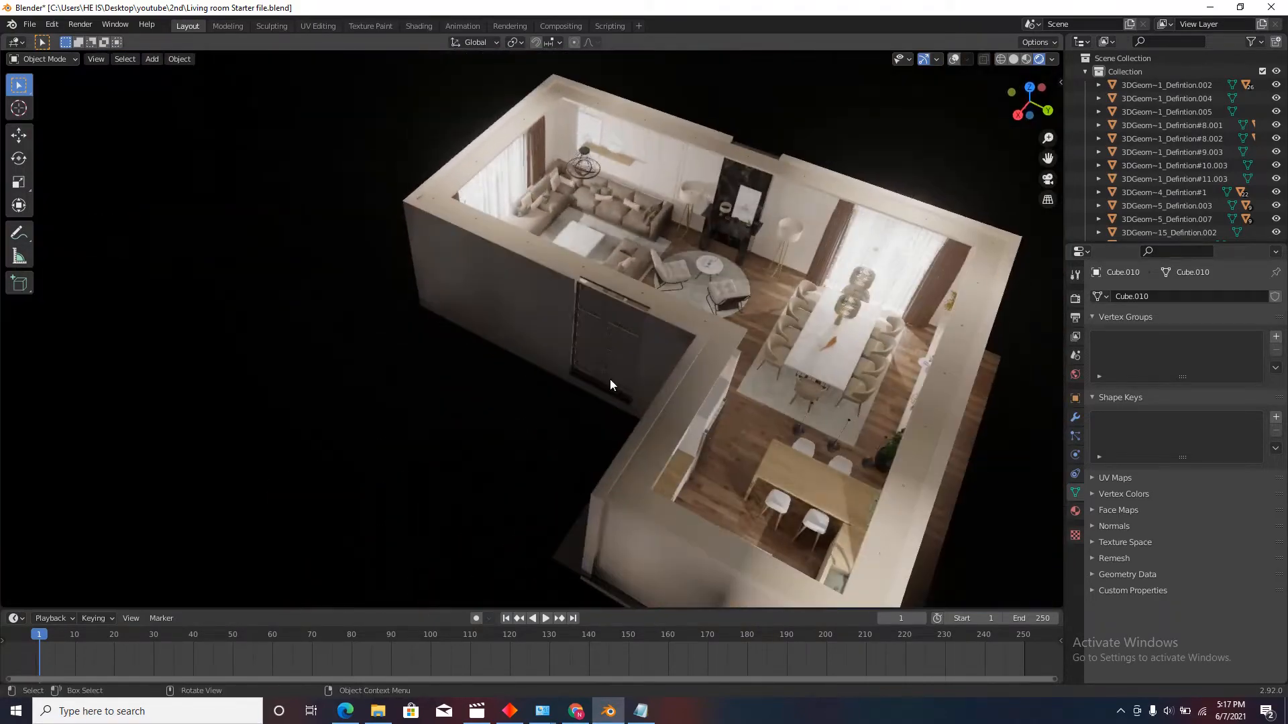
scroll(610, 379, "up", 5)
middle_click_drag(566, 287, 403, 268)
scroll(405, 267, "up", 5)
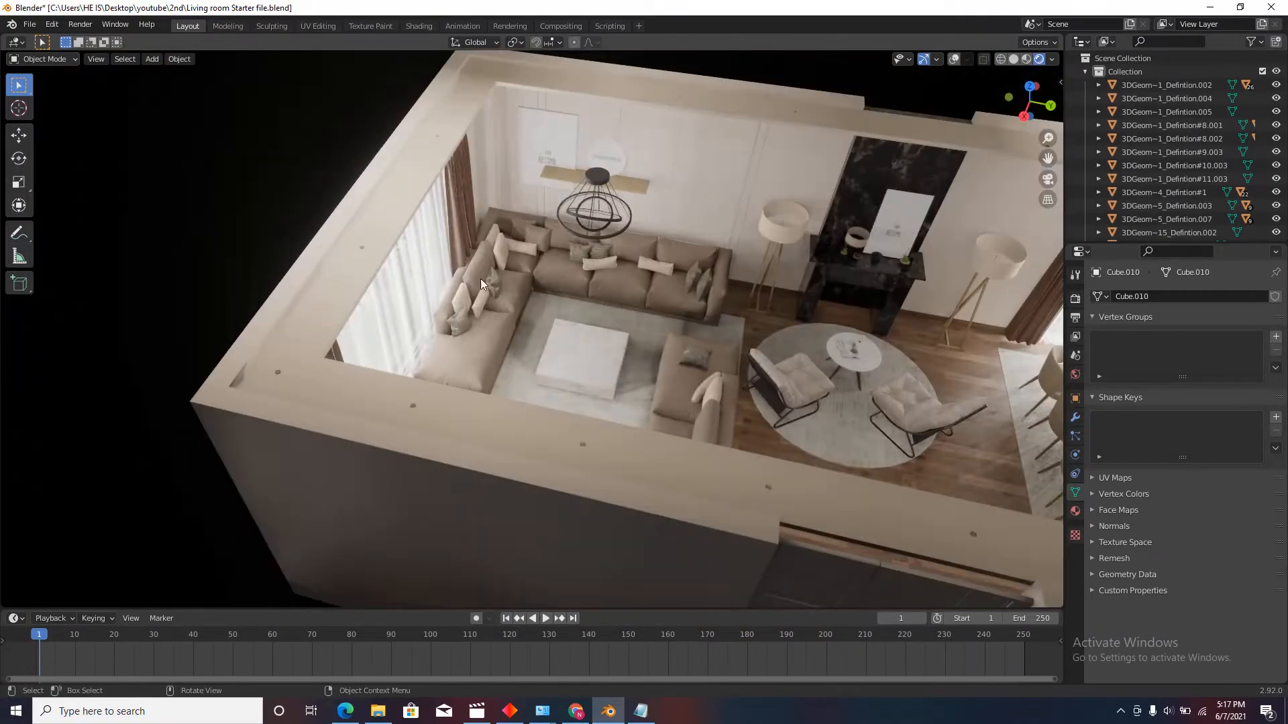
Step: Turn the viewport overlays back on over the open living room
left_click(954, 59)
scroll(706, 291, "down", 4)
scroll(429, 282, "up", 7)
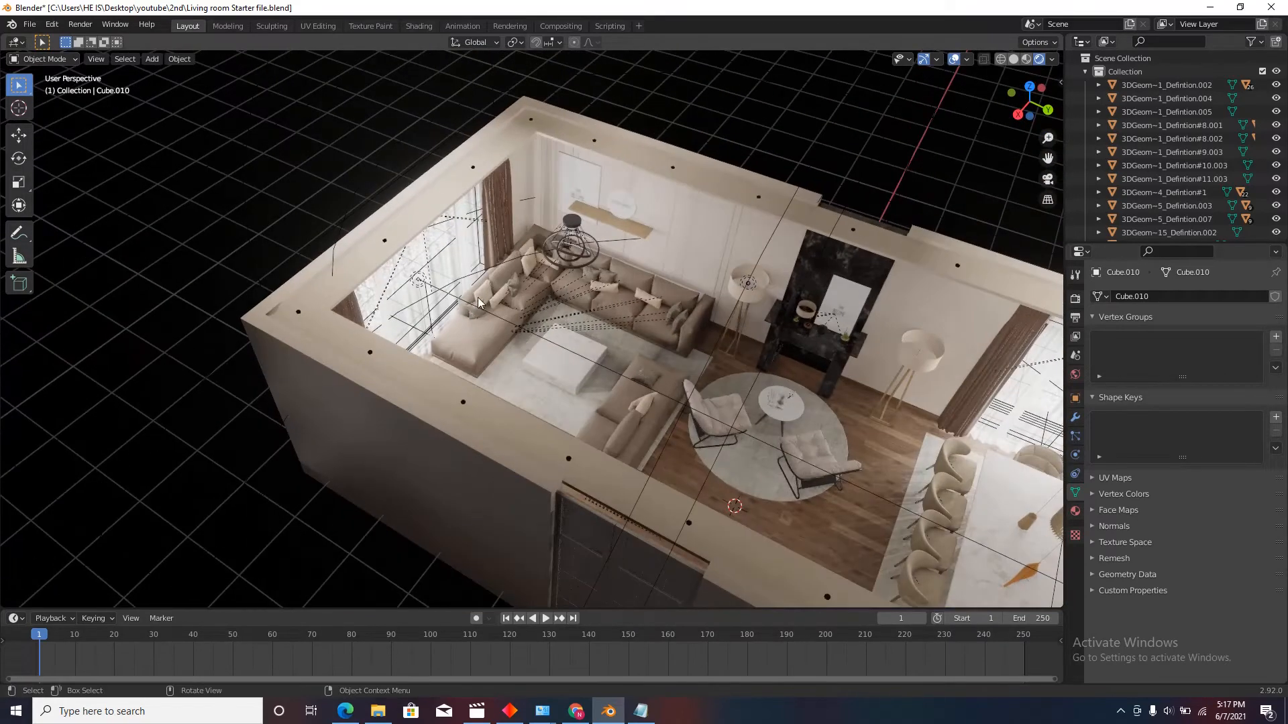
Step: Select the area light at the living-room window and check its light settings
left_click(424, 283)
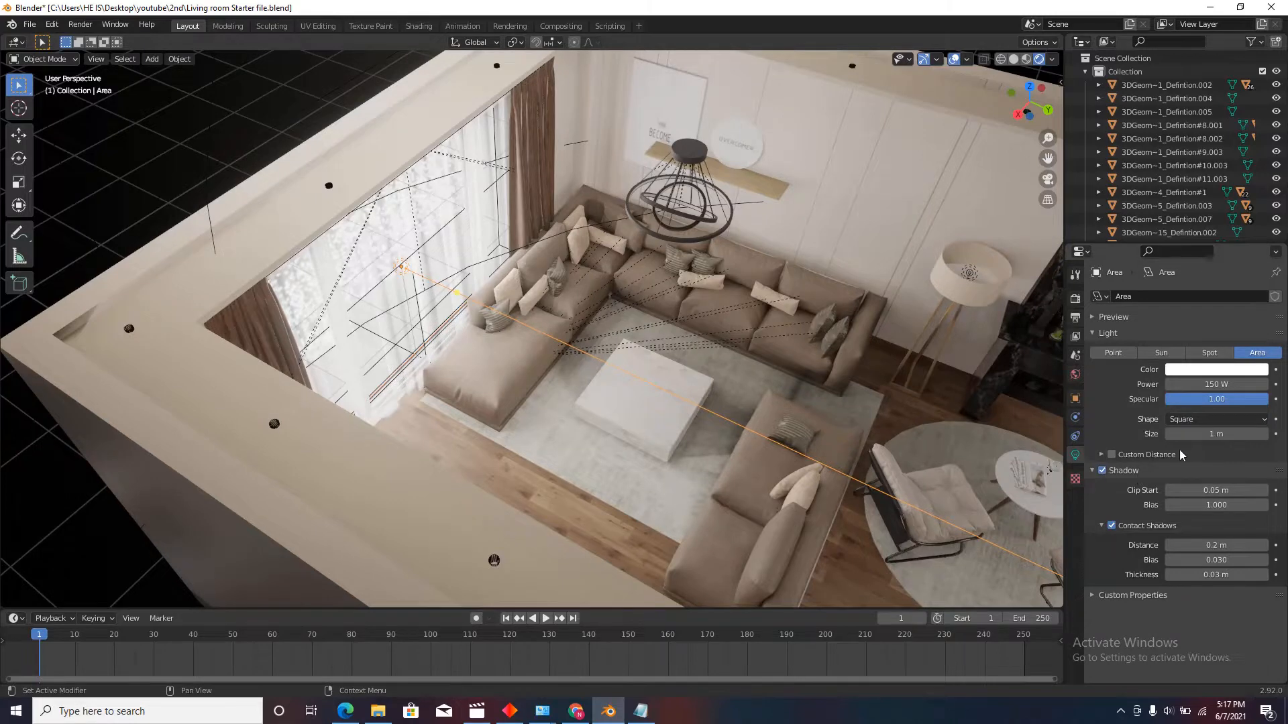
scroll(362, 283, "down", 5)
scroll(581, 179, "down", 3)
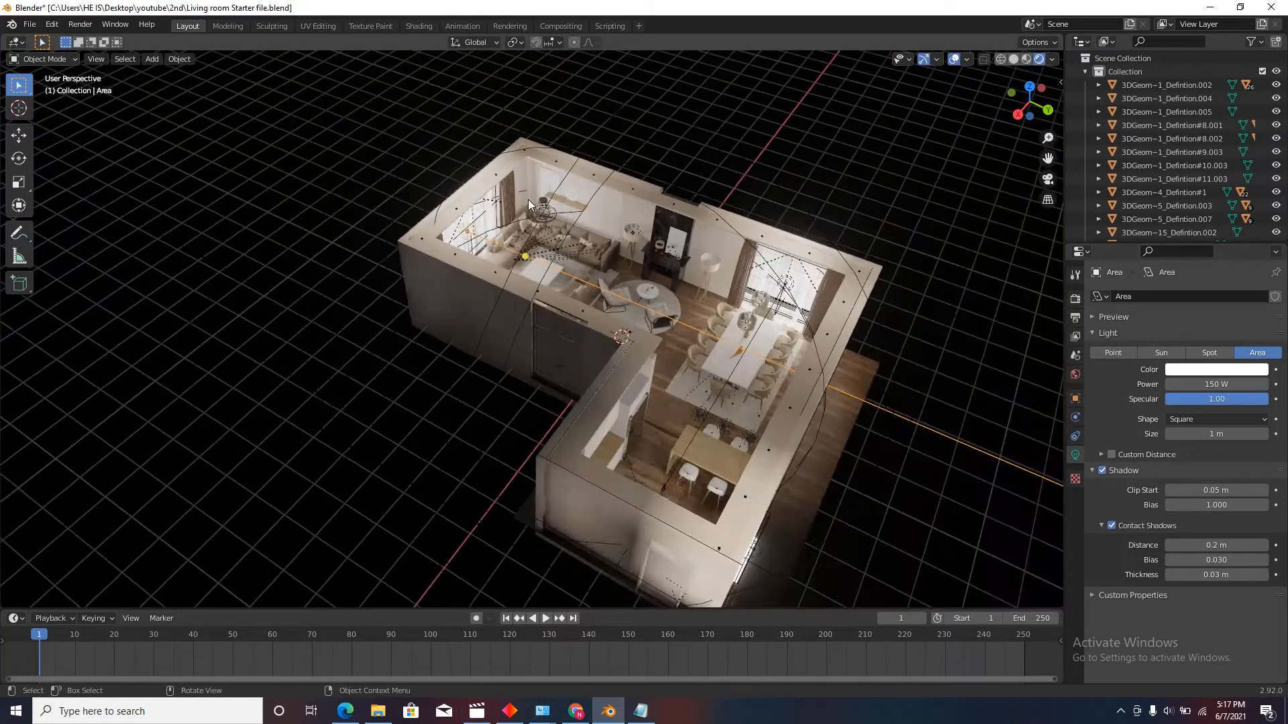
Step: Select the irradiance volume surrounding the room and set its intensity to 0.75
left_click(388, 323)
left_click(411, 341)
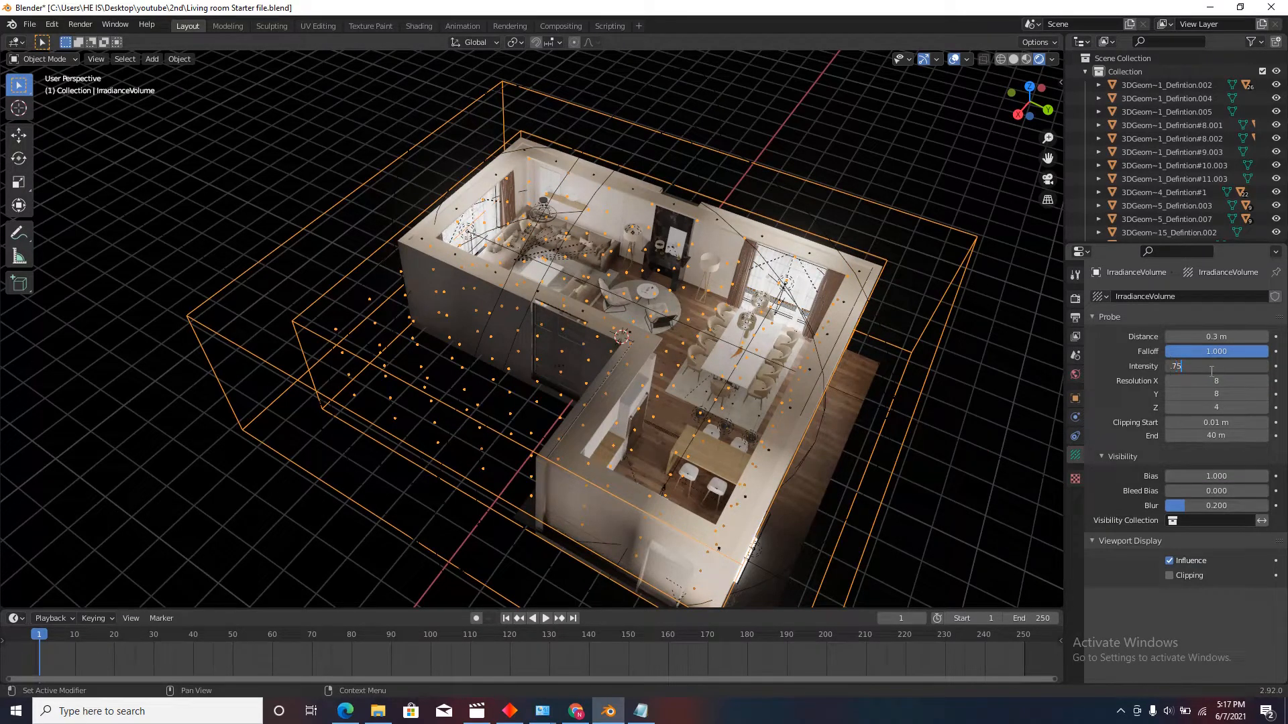
scroll(631, 259, "up", 2)
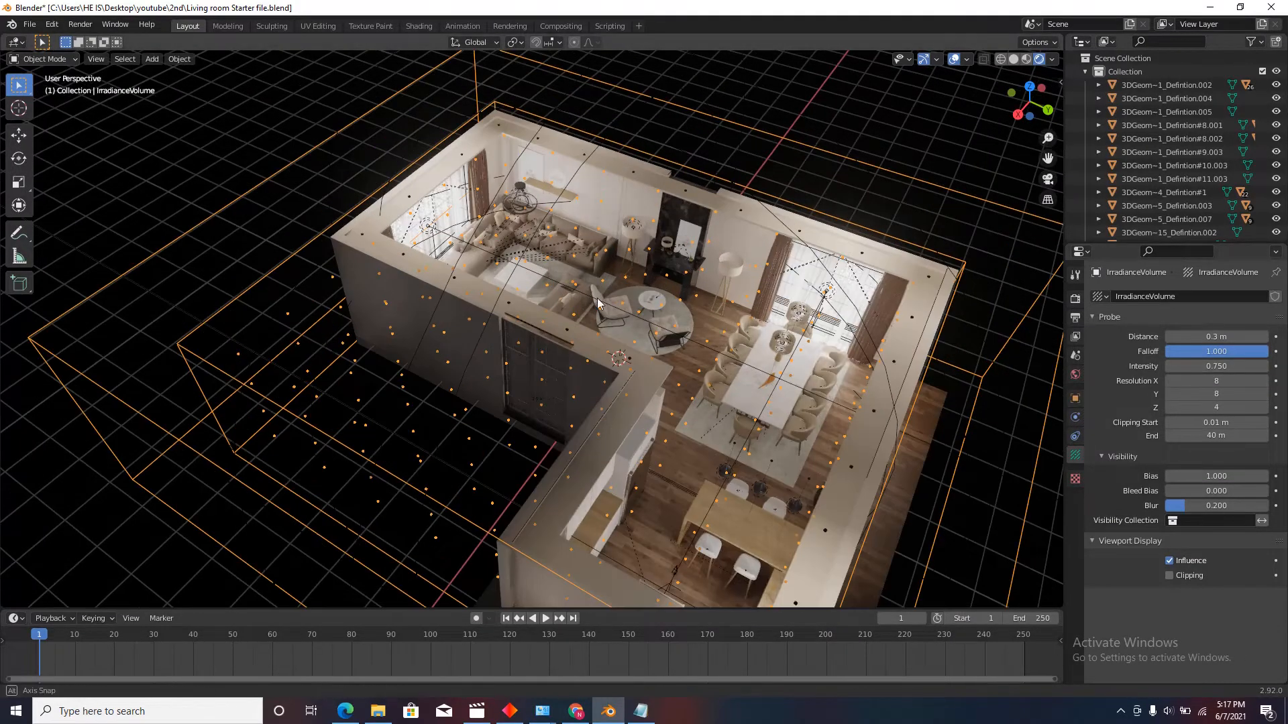
middle_click_drag(597, 298, 642, 295)
scroll(722, 211, "up", 3)
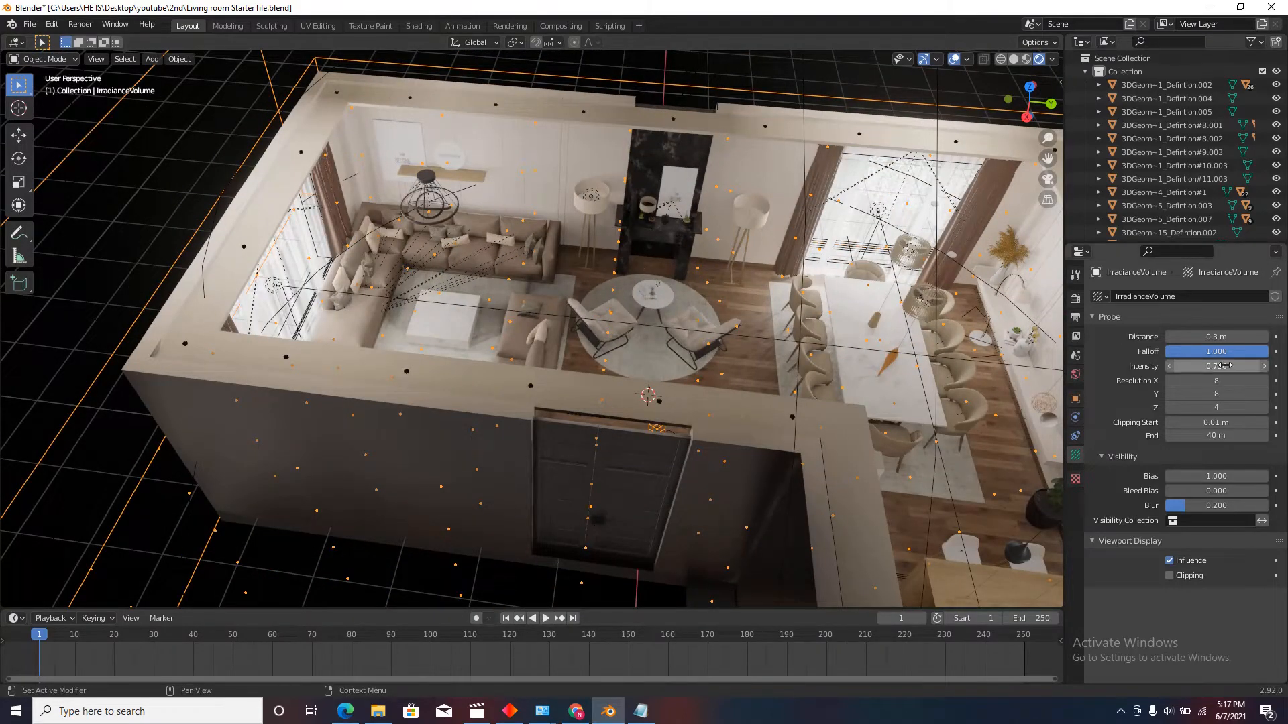
Step: Try an intensity of 0.5 on the irradiance volume and compare the lighting across the rooms
key("Return")
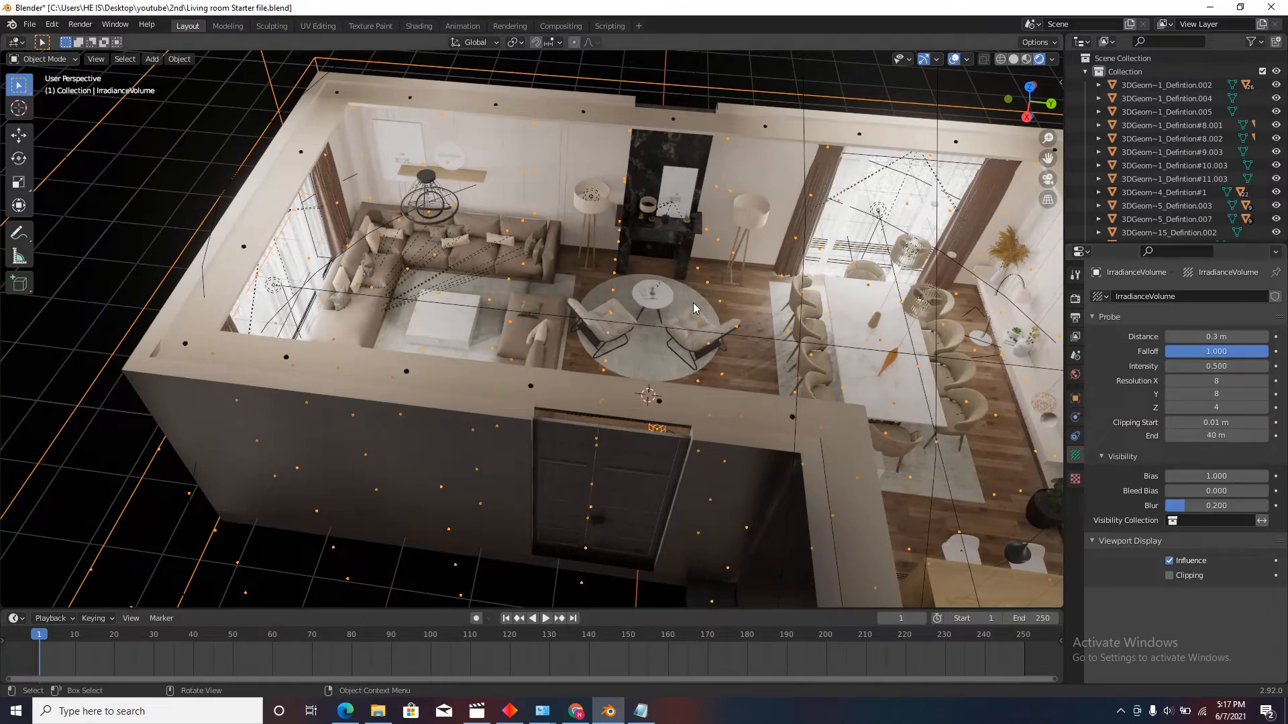
scroll(746, 300, "down", 5)
scroll(746, 300, "up", 5)
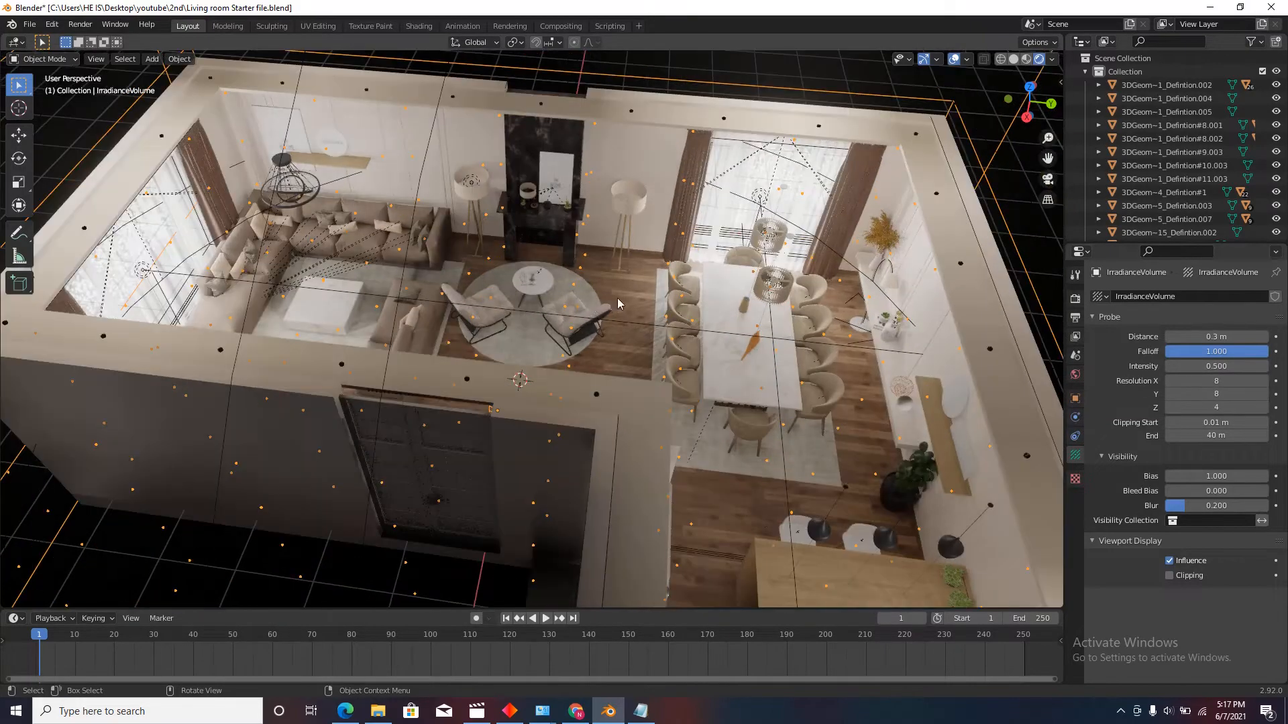
scroll(705, 290, "down", 2)
scroll(716, 275, "down", 3)
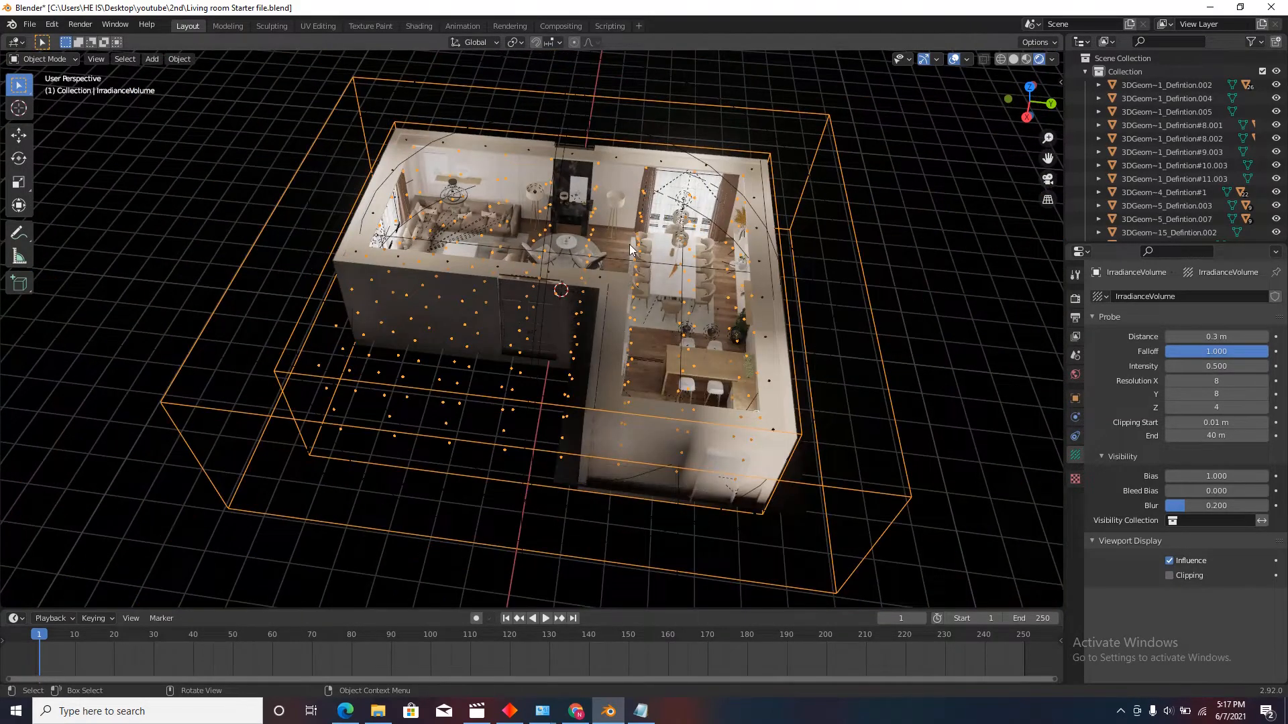
scroll(541, 221, "up", 3)
scroll(470, 247, "up", 3)
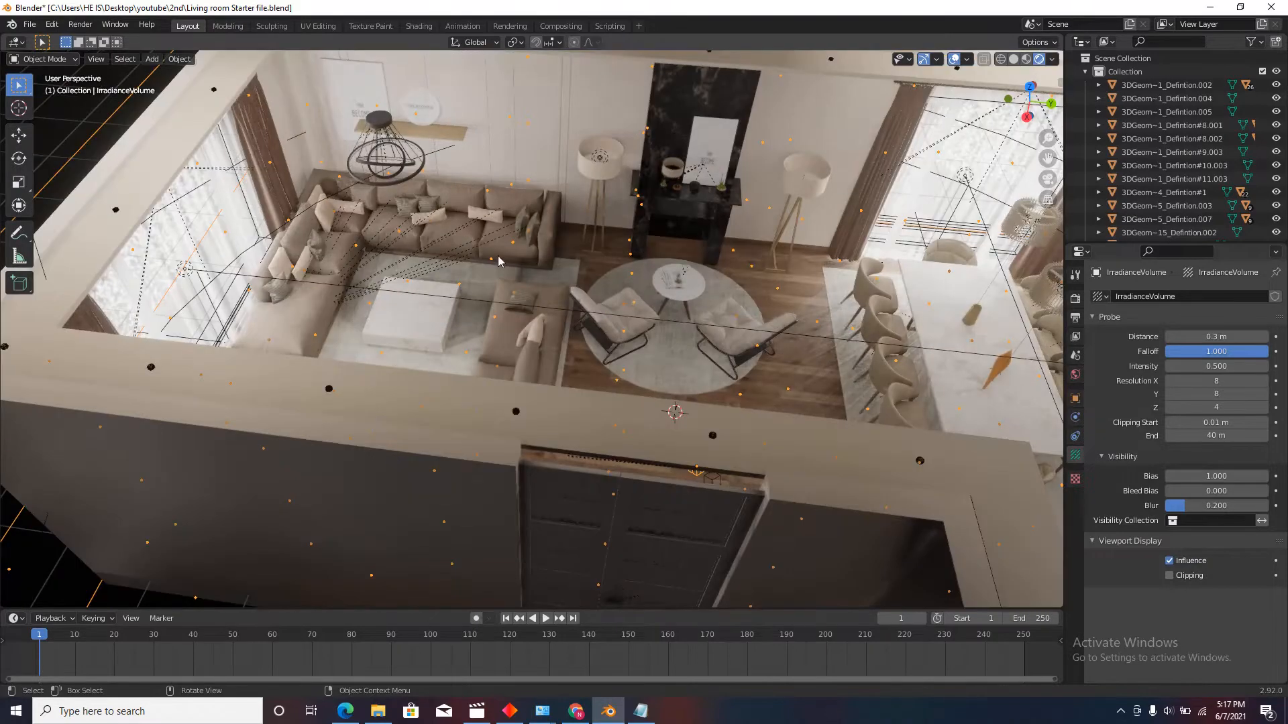
scroll(613, 339, "down", 4)
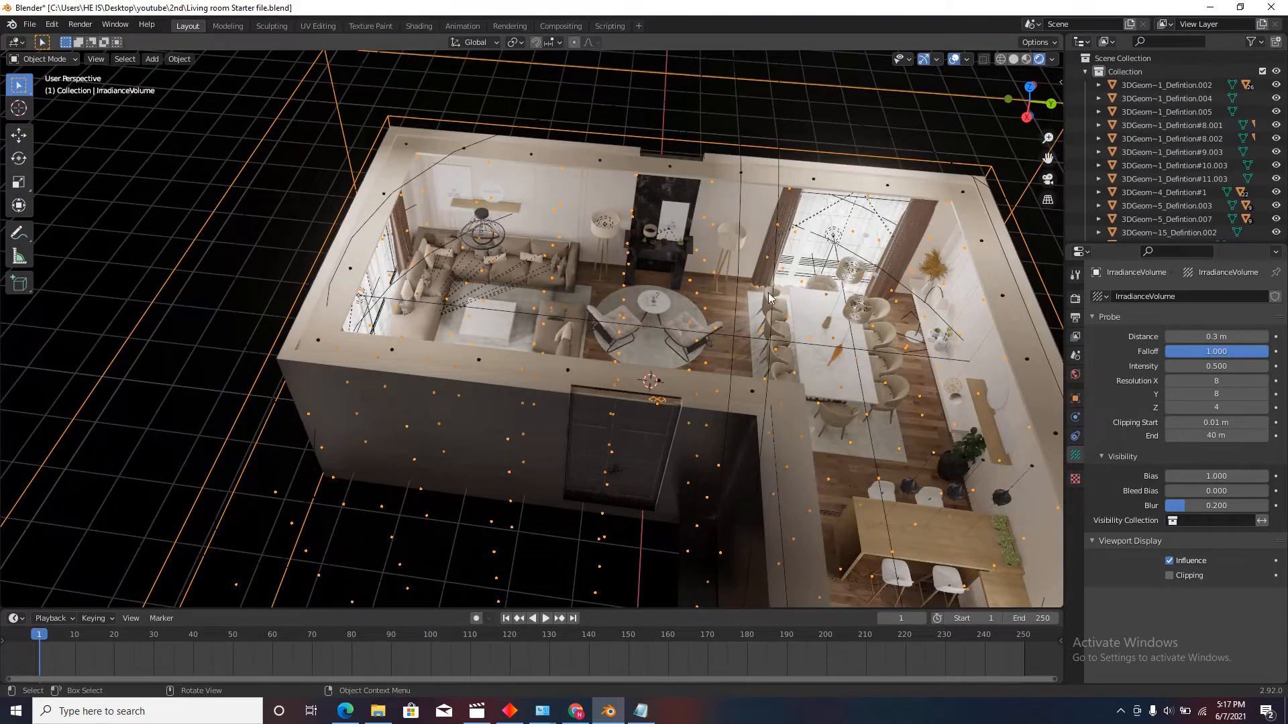
Step: Set the irradiance volume's intensity back to 0.75 and inspect the lighting around the fireplace and dining table
key("Return")
scroll(584, 284, "down", 5)
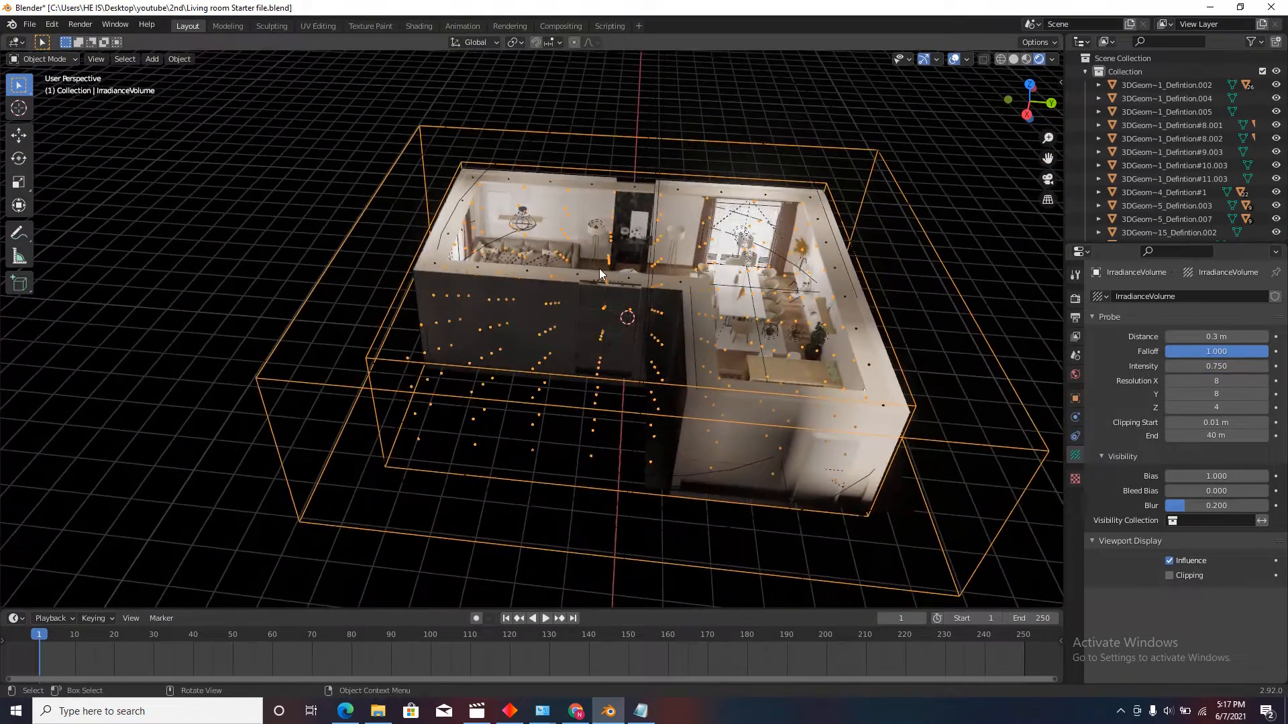
scroll(622, 275, "up", 5)
scroll(654, 331, "up", 2)
key("shift+grave")
left_click(532, 329)
key("shift+grave")
left_click(533, 333)
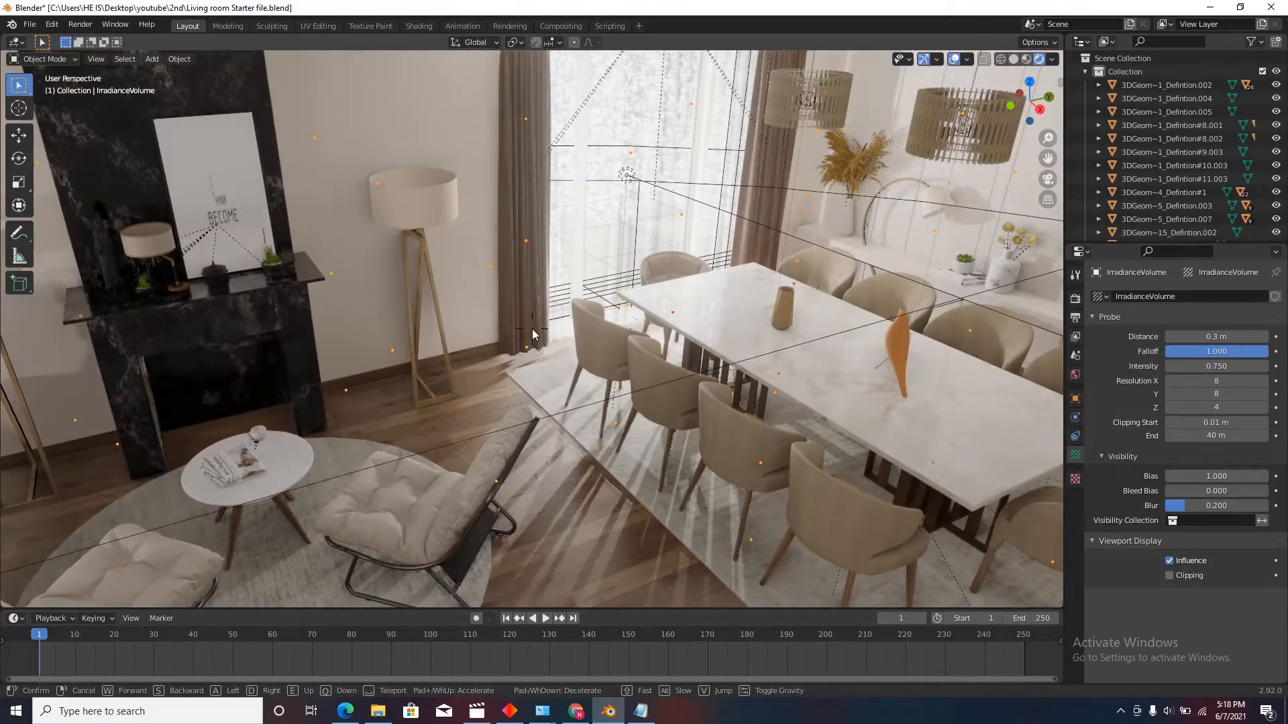
Step: Switch the viewport to solid shading and bake the scene's indirect lighting
left_click(1014, 59)
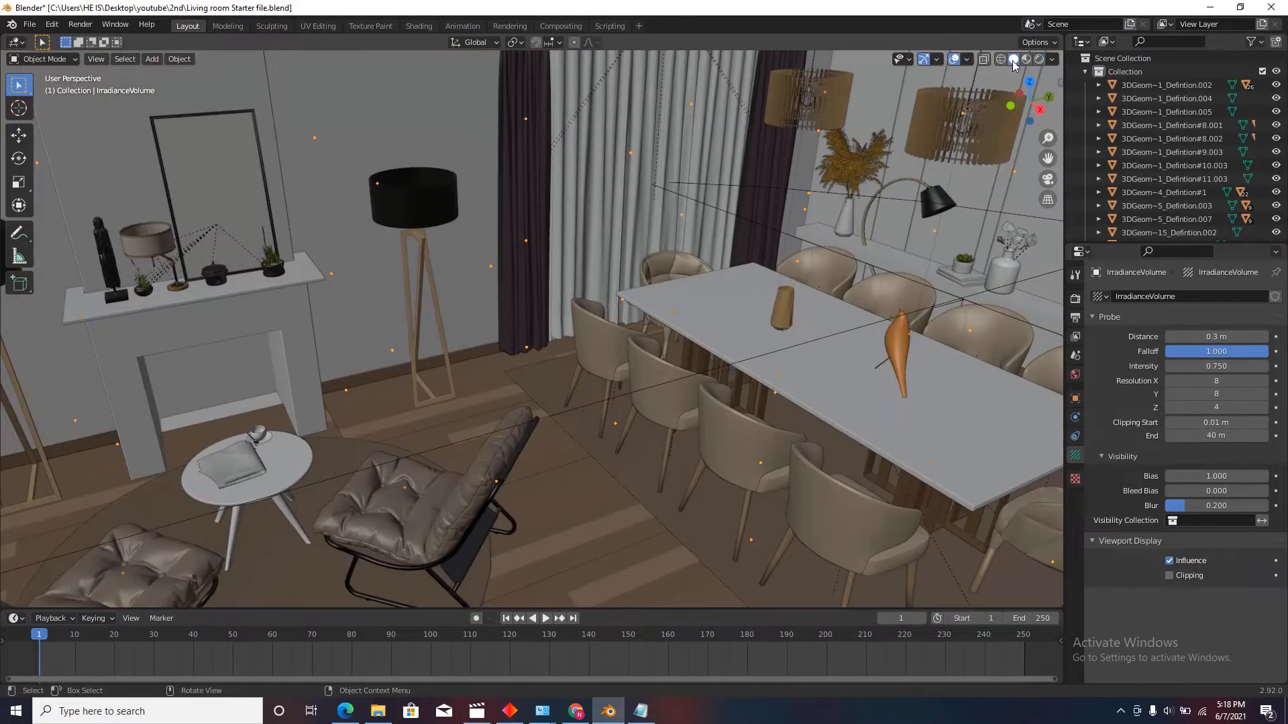
left_click(1075, 298)
scroll(1148, 590, "down", 8)
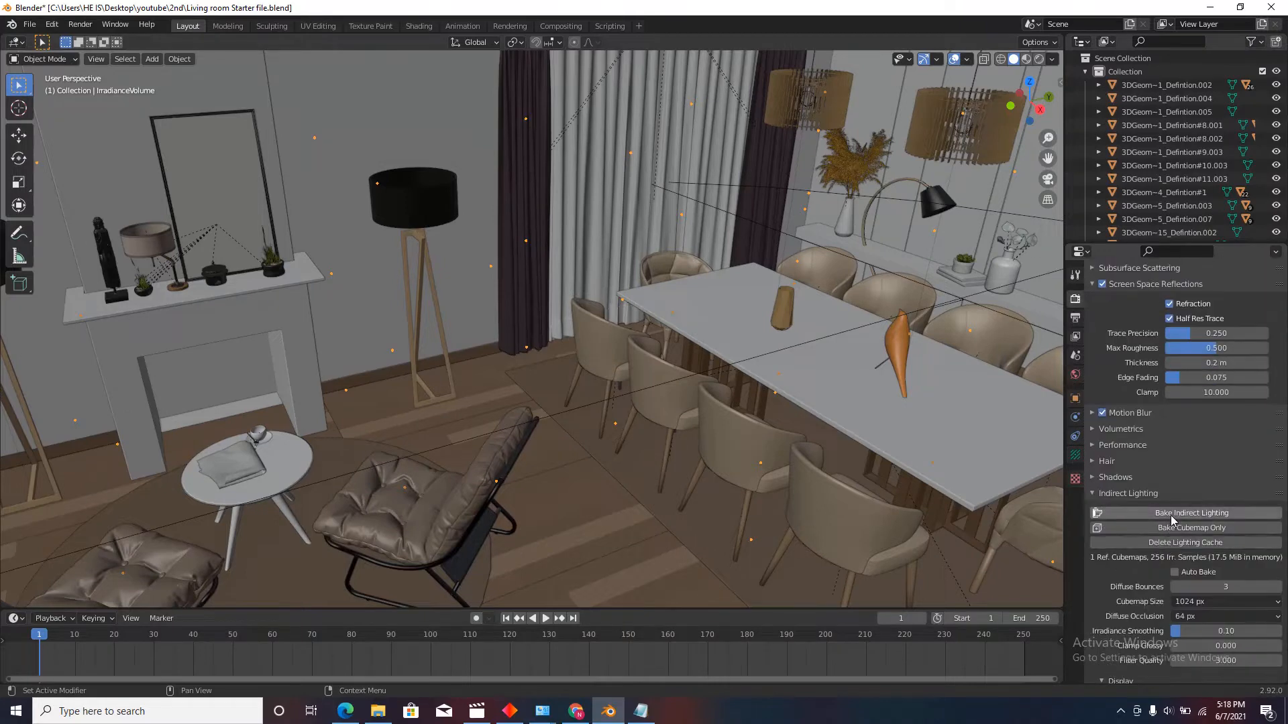
left_click(1169, 514)
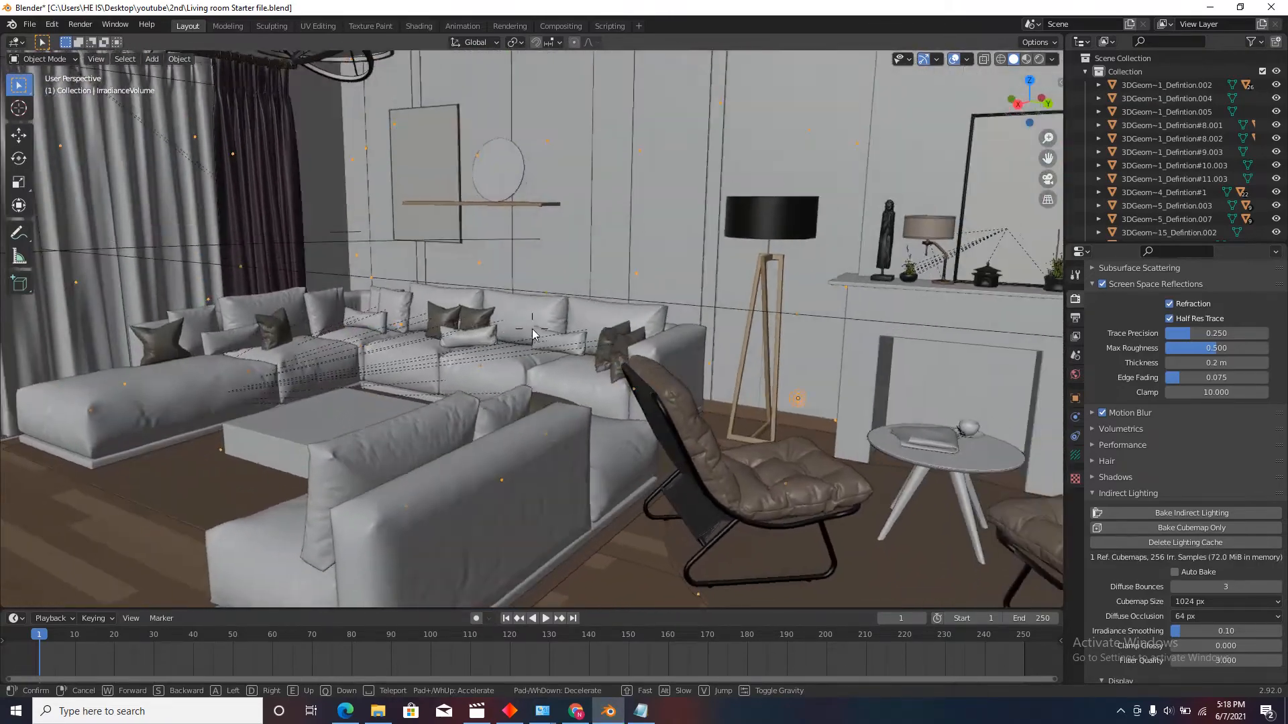
Step: Return the viewport to rendered shading from a view of the sofa area and hide the overlays
left_click(543, 322)
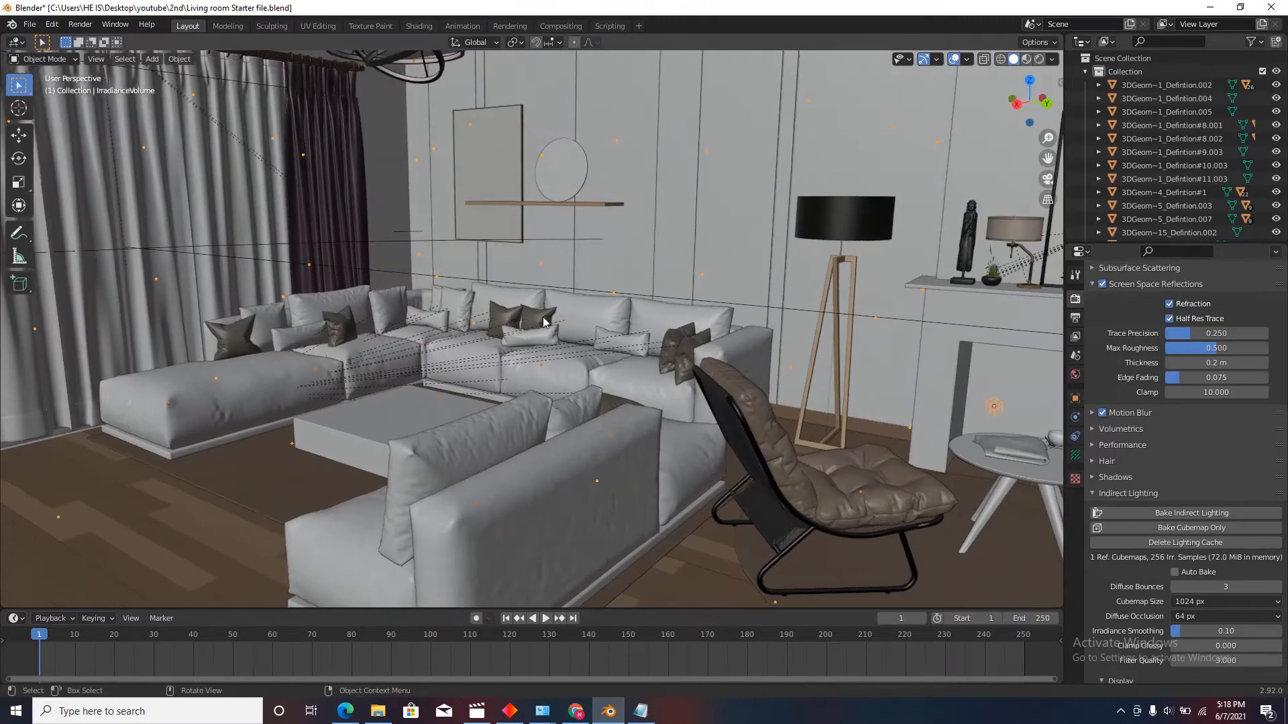
left_click(1040, 59)
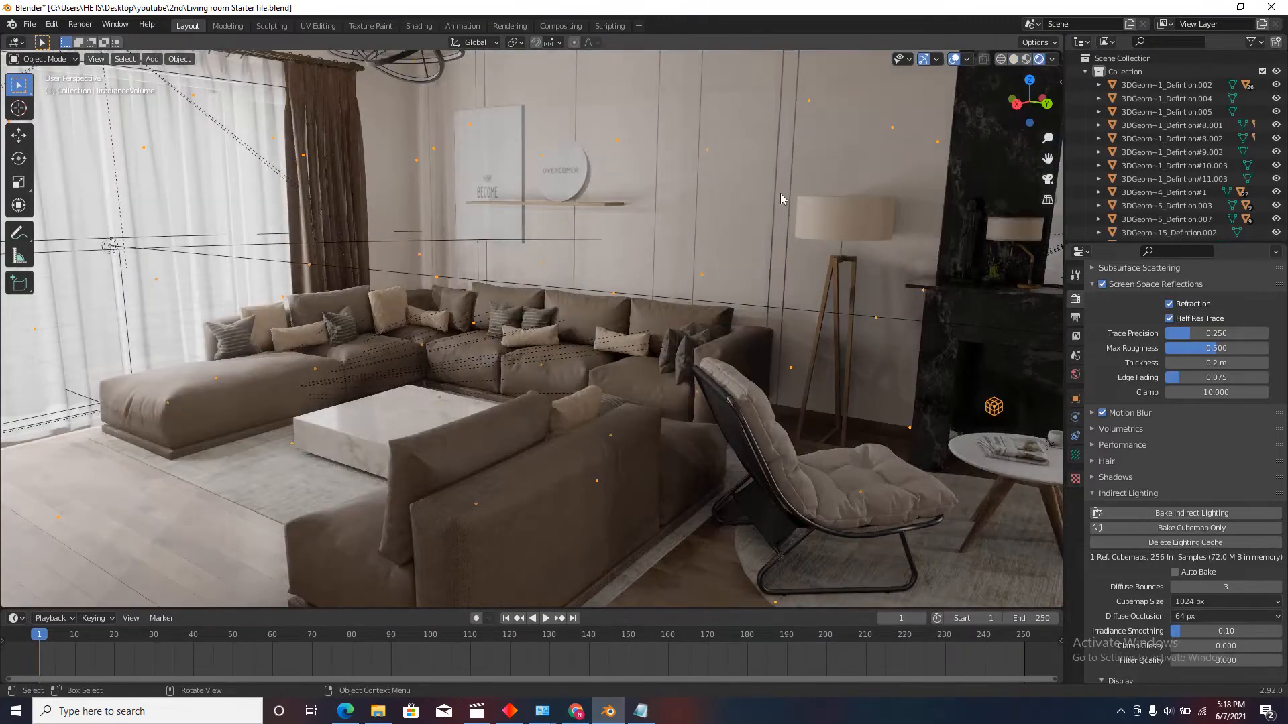
left_click(953, 59)
Step: Walk through the dining and living areas to examine the baked lighting
key("shift+grave")
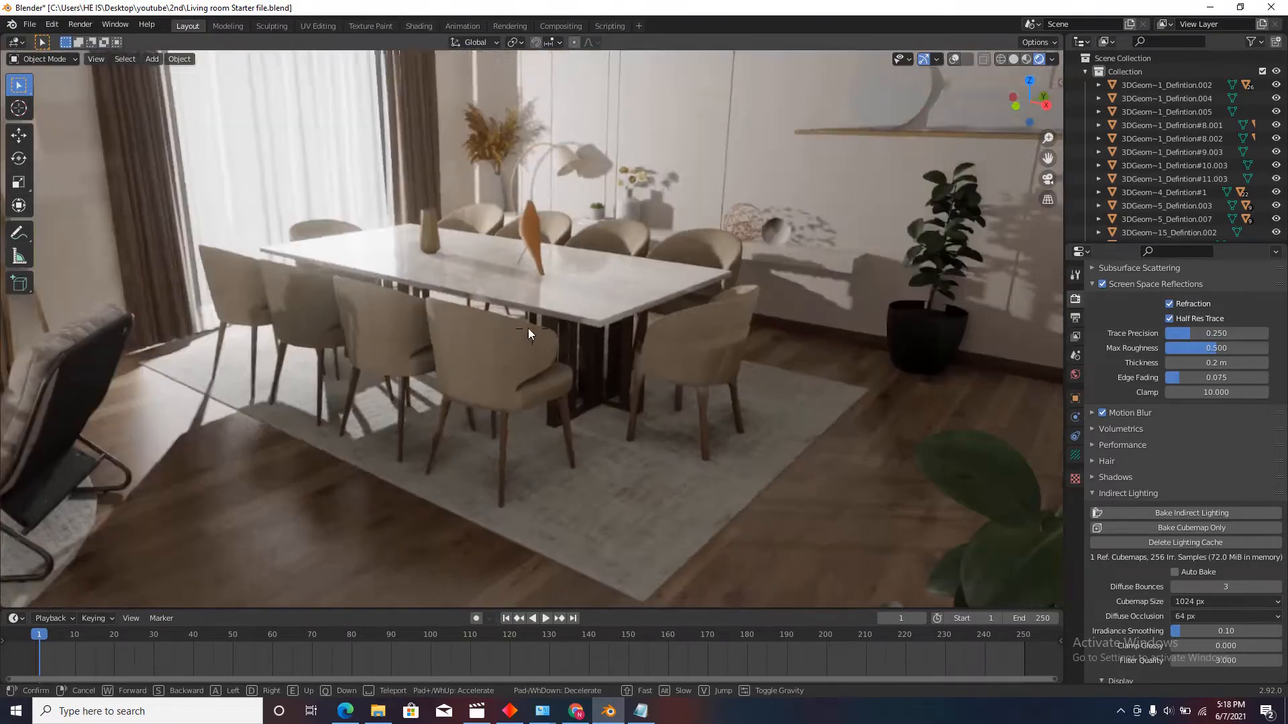
key("e")
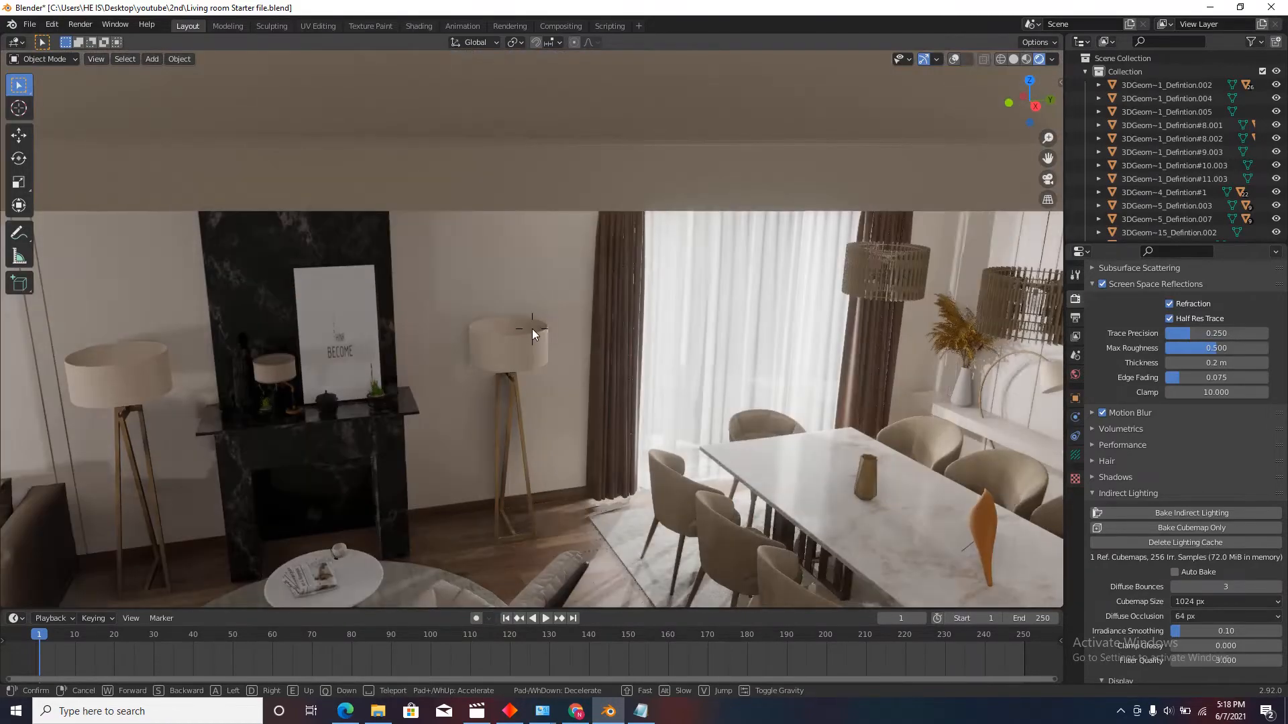
key("e")
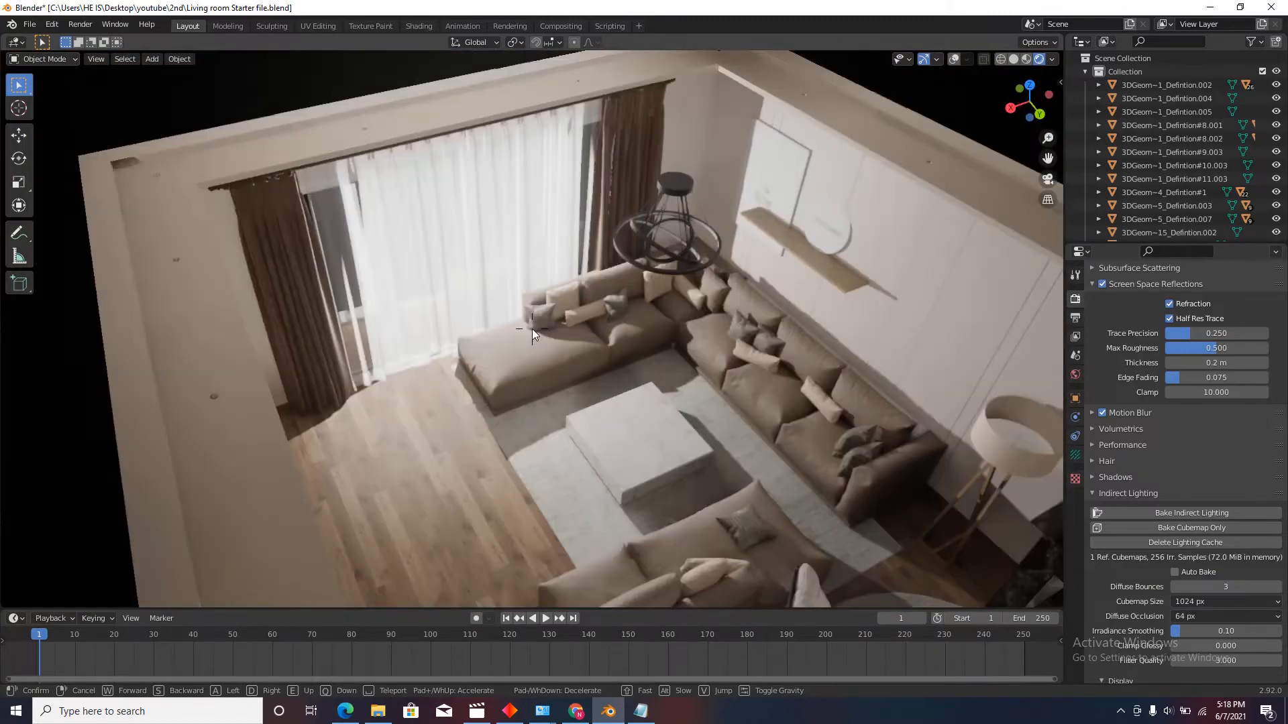
key("w")
key("w")
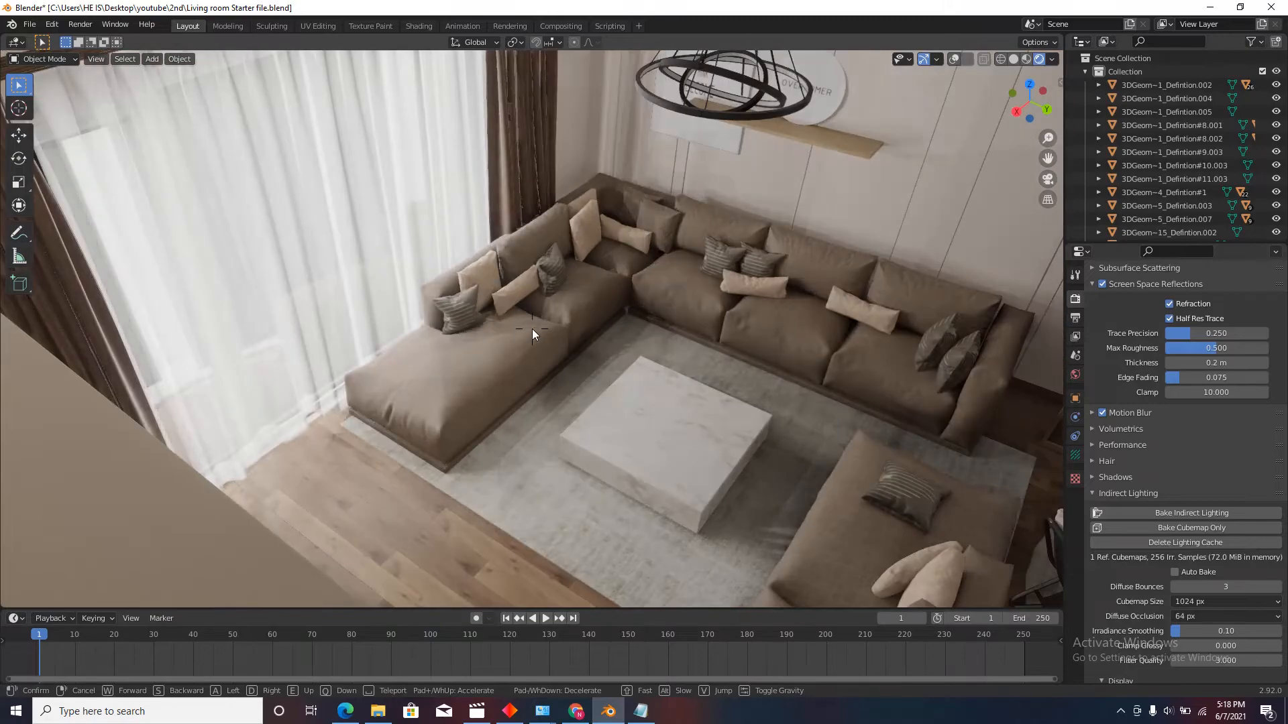
left_click(532, 329)
Step: Show the overlays again and set the power of the living-room window's area light to 220 W
left_click(954, 59)
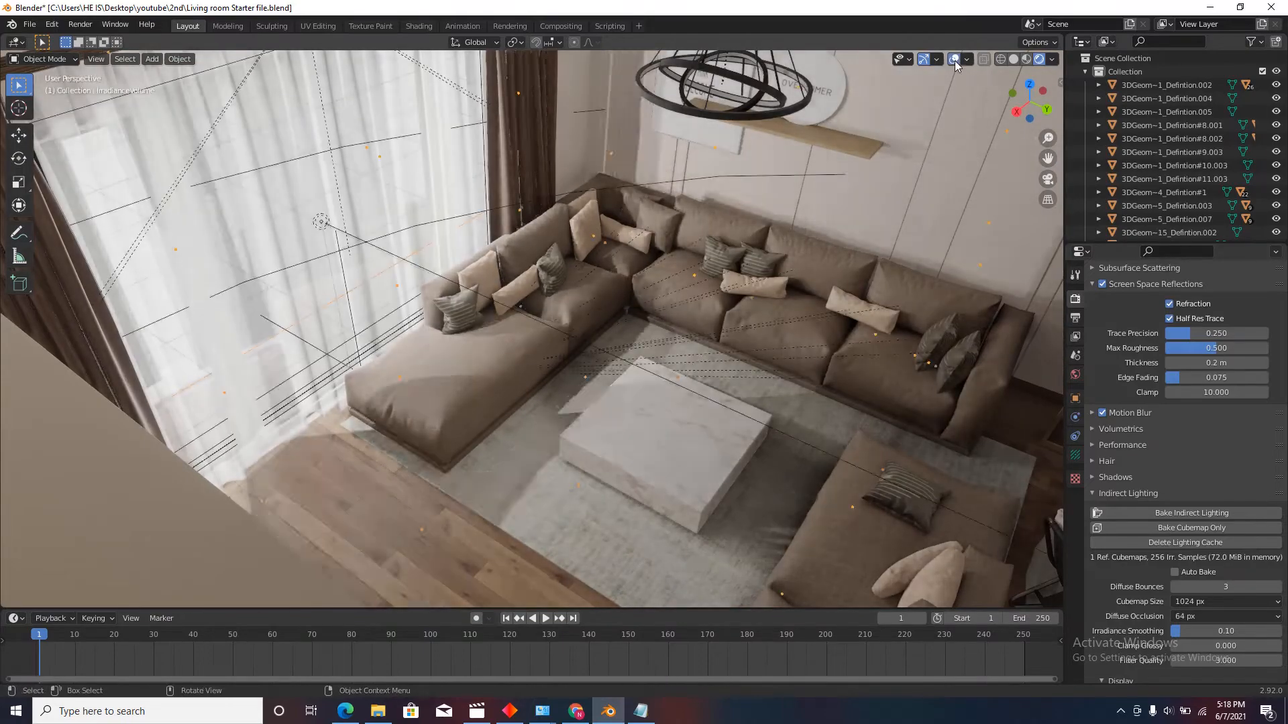
left_click(401, 260)
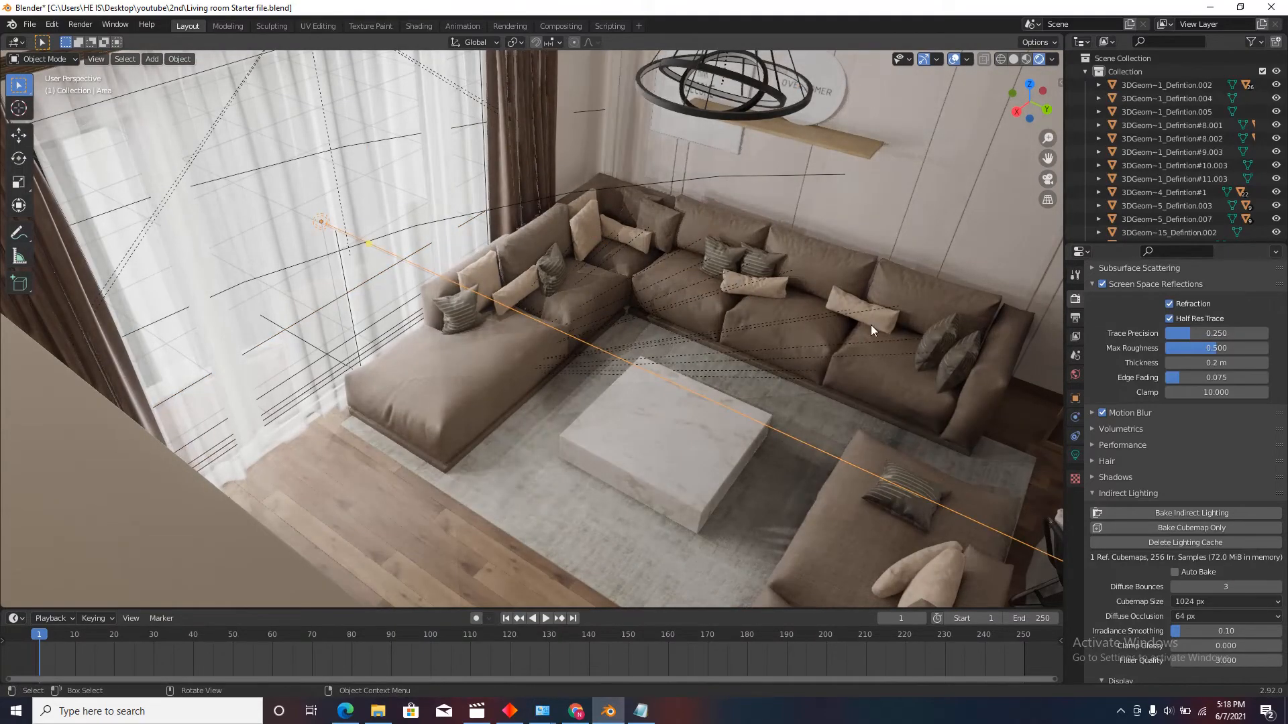
left_click(1075, 455)
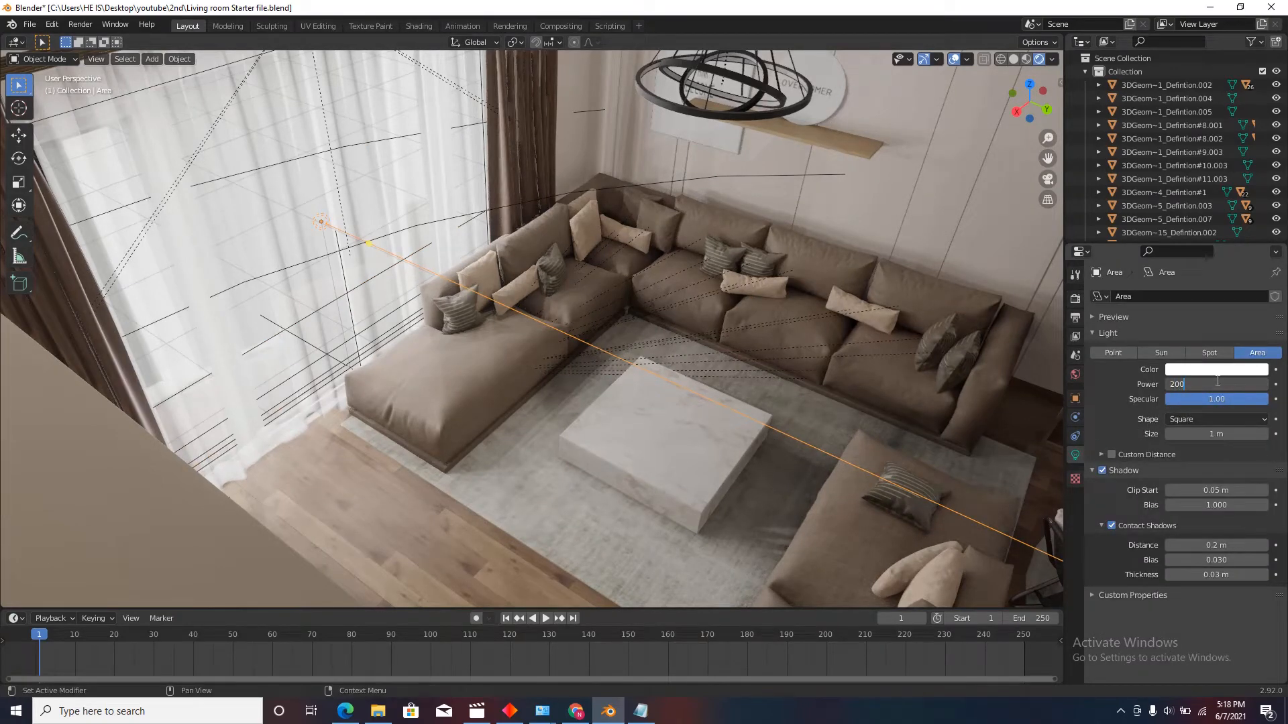
key("Return")
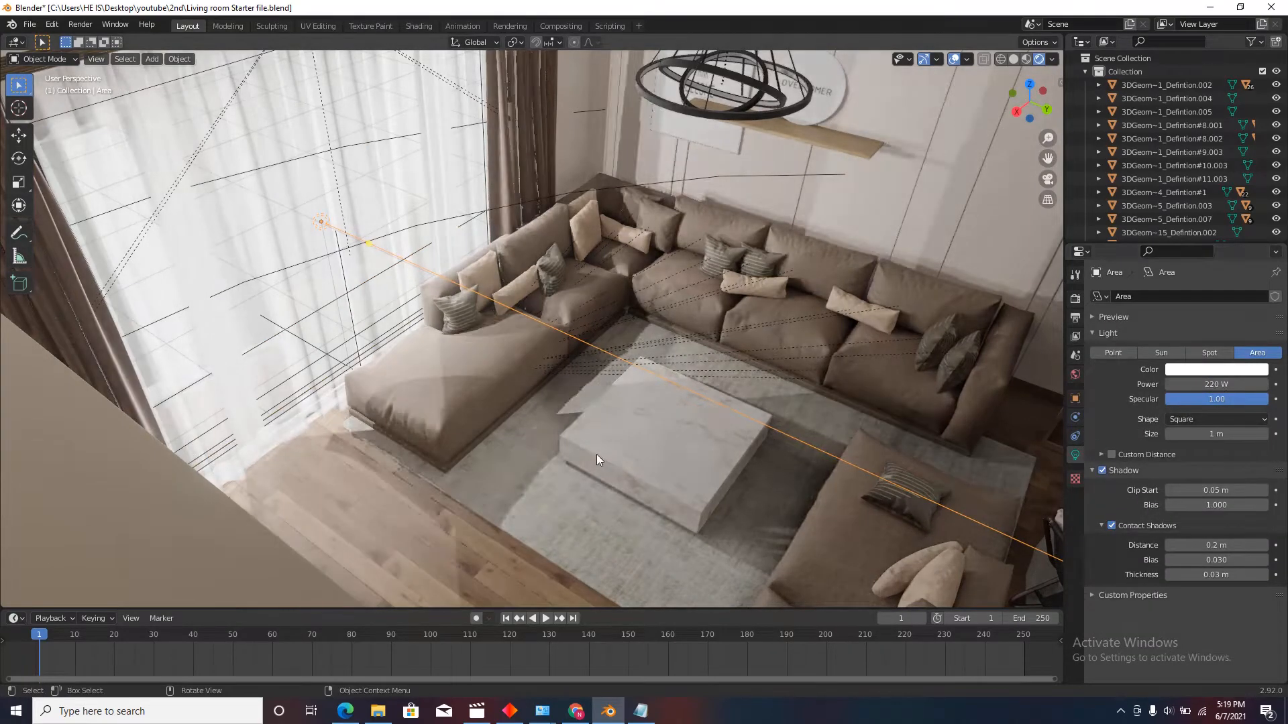
Step: Walk around the sofa corner and wall shelf to examine the light coming from the window
key("shift+grave")
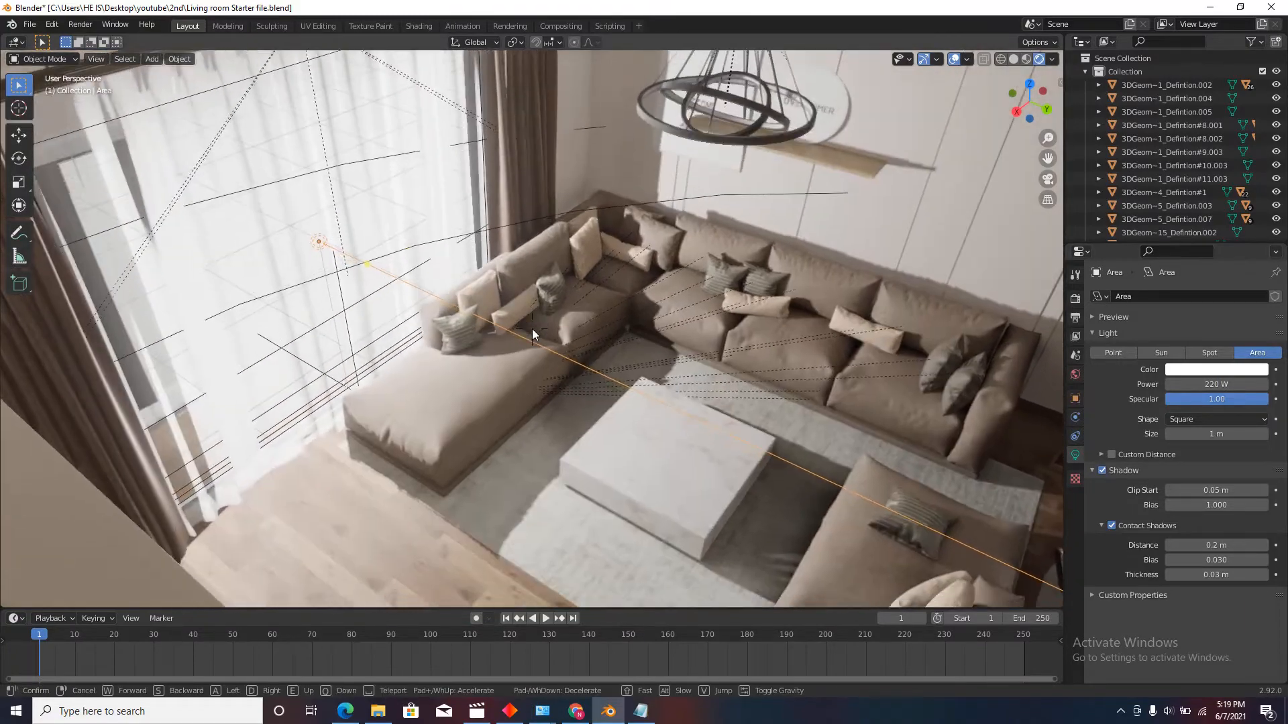
key("w")
left_click(532, 333)
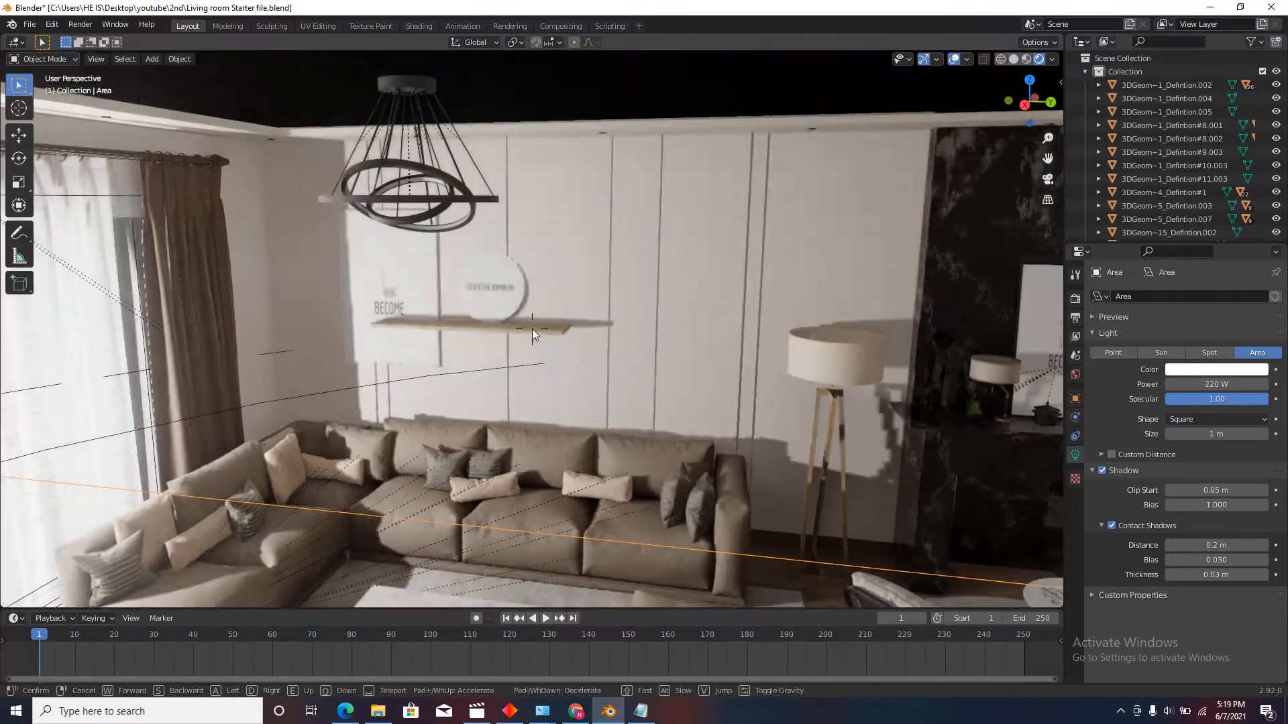
key("w")
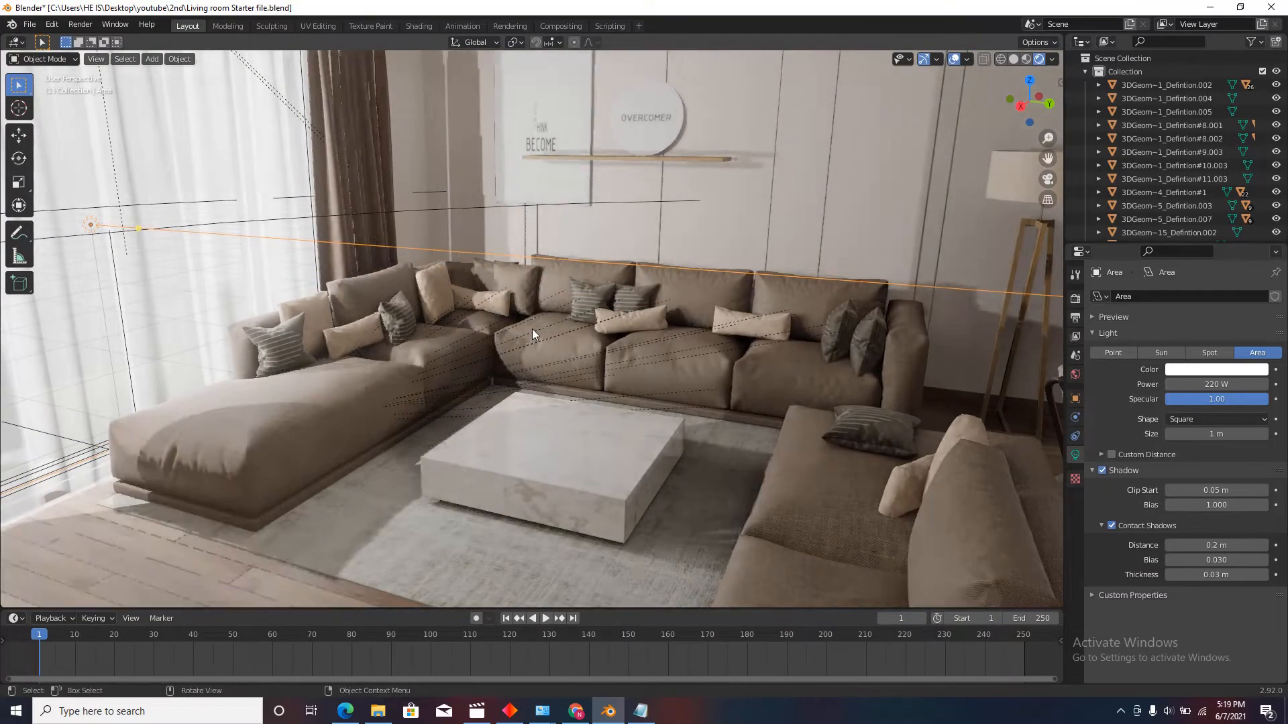
left_click(534, 334)
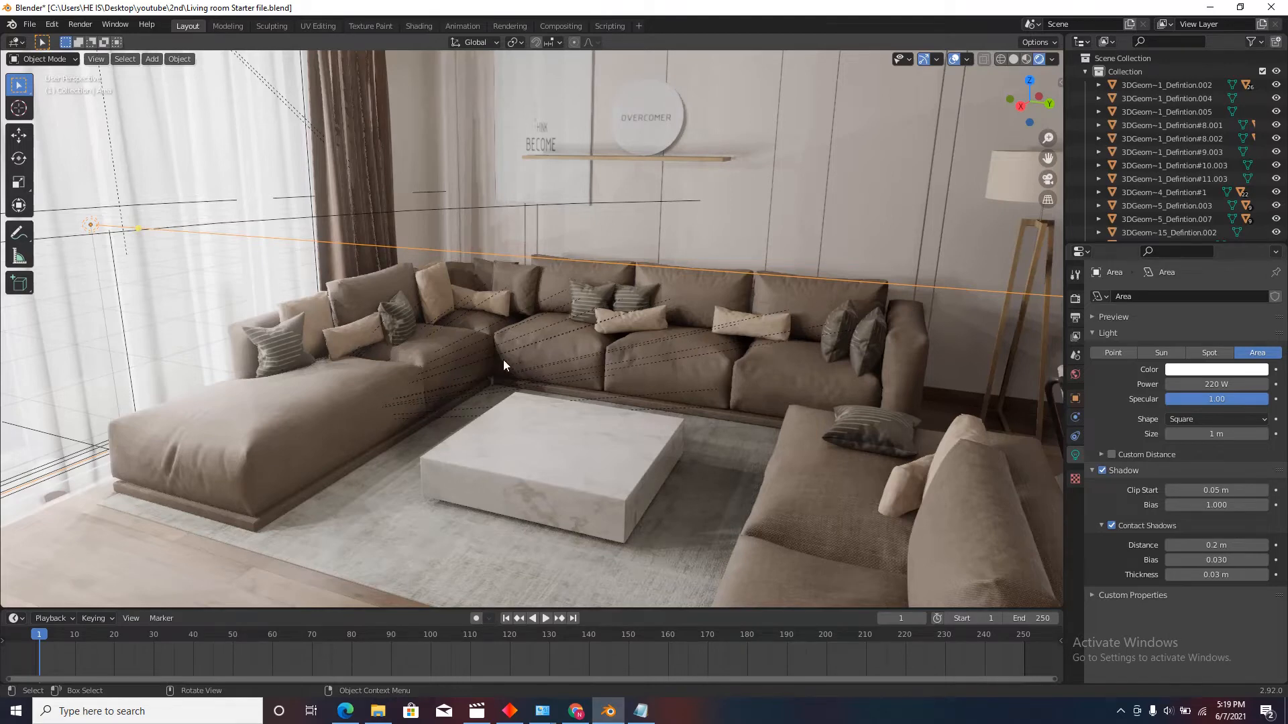
Step: Try a power of 100 W on the window's area light and restore it to 220 W
key("shift+grave")
left_click(533, 333)
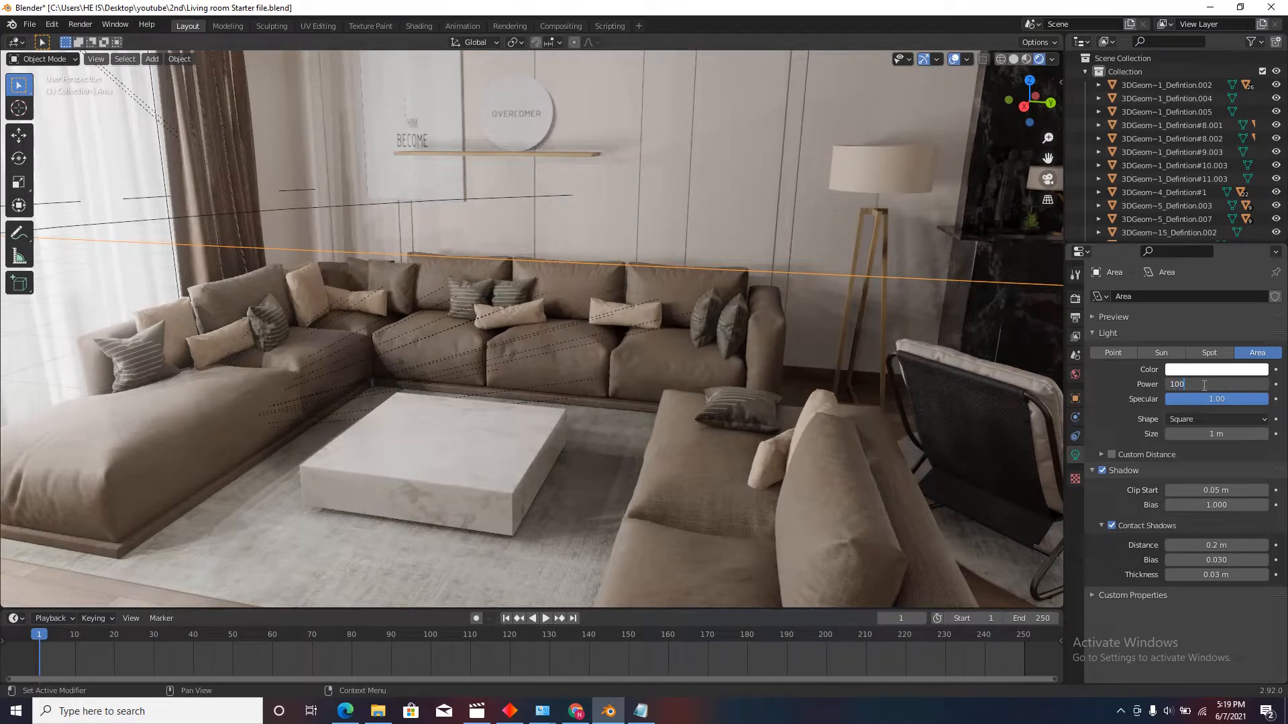
key("Return")
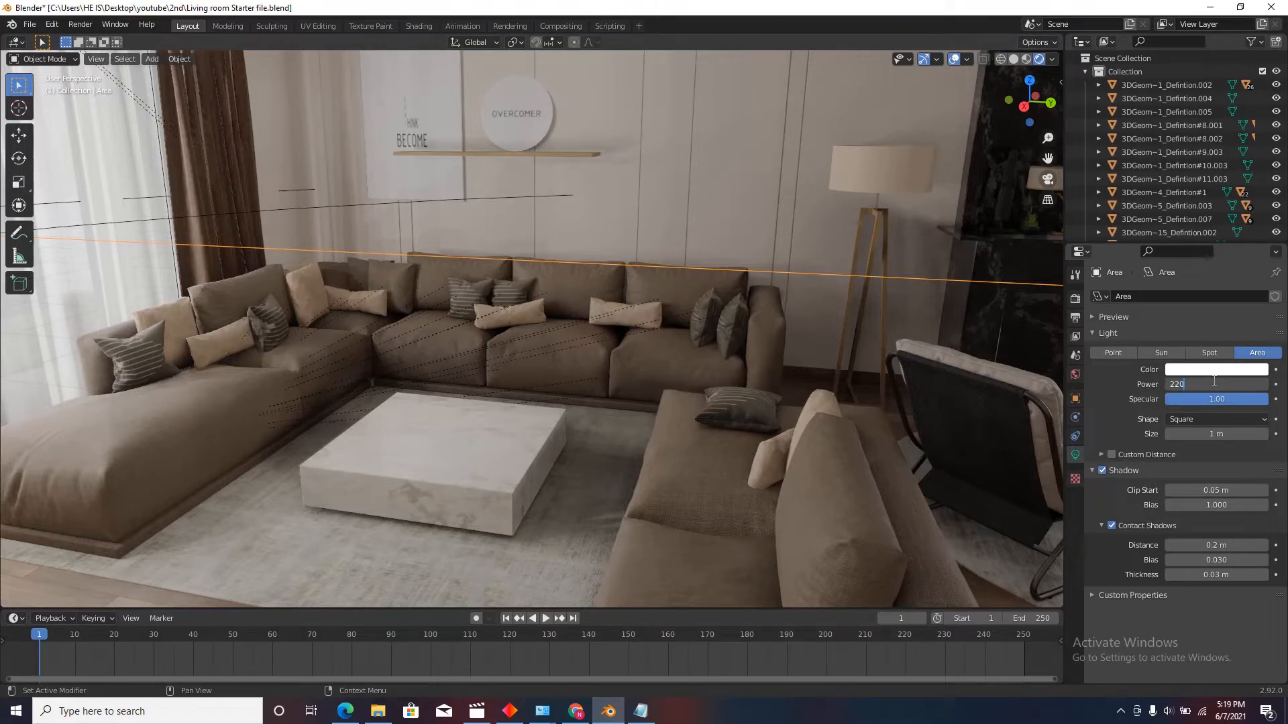
key("Return")
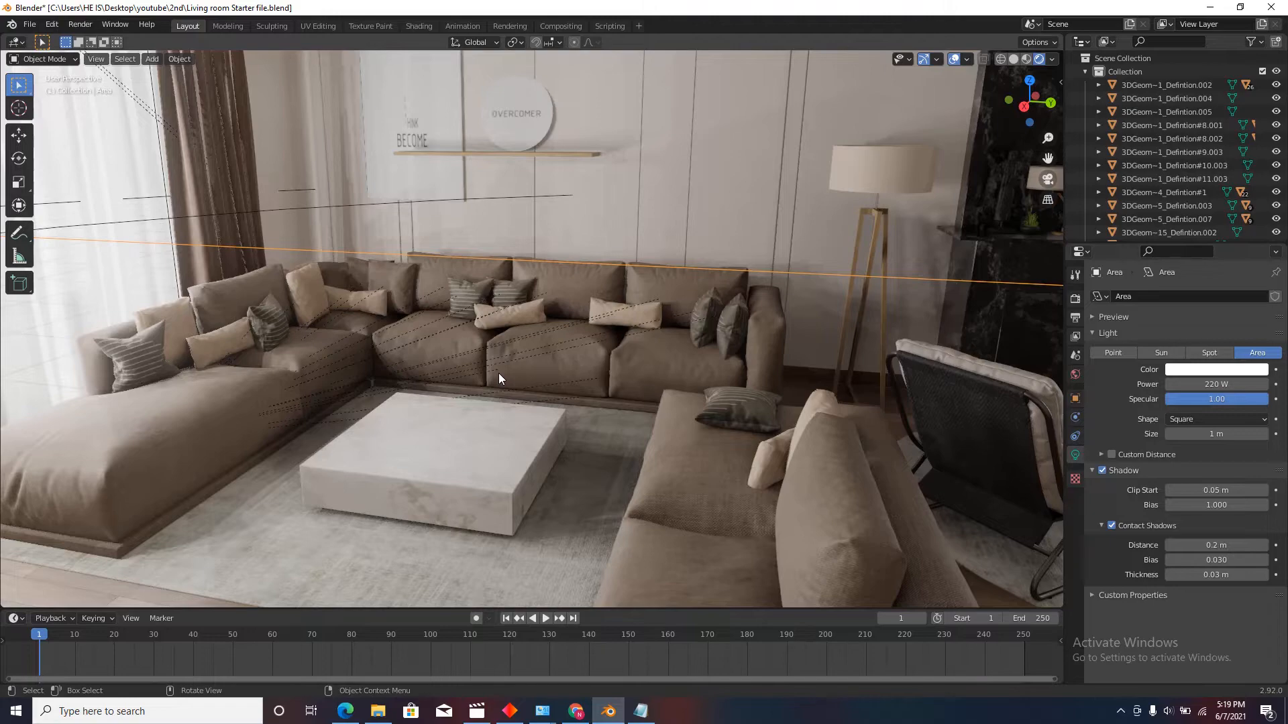
Step: Examine the area light's effect on the sofas, coffee table and floor from a wider viewpoint
key("shift+grave")
key("s")
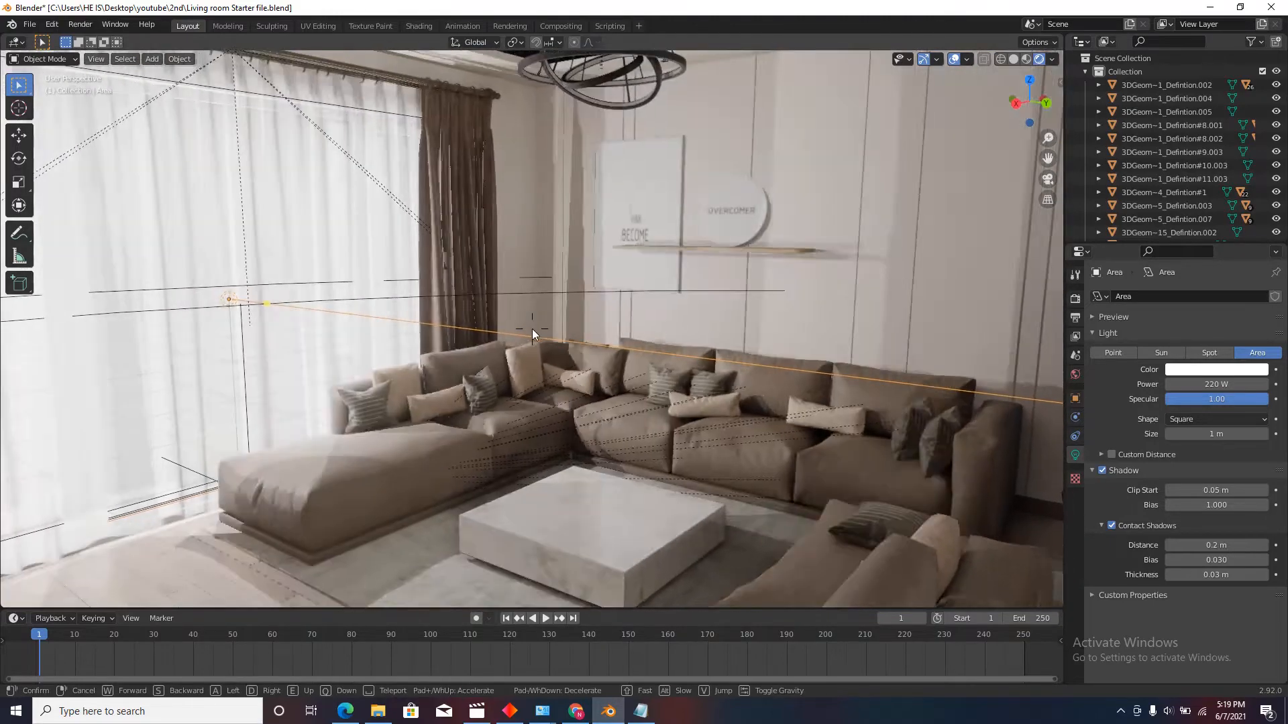
key("w")
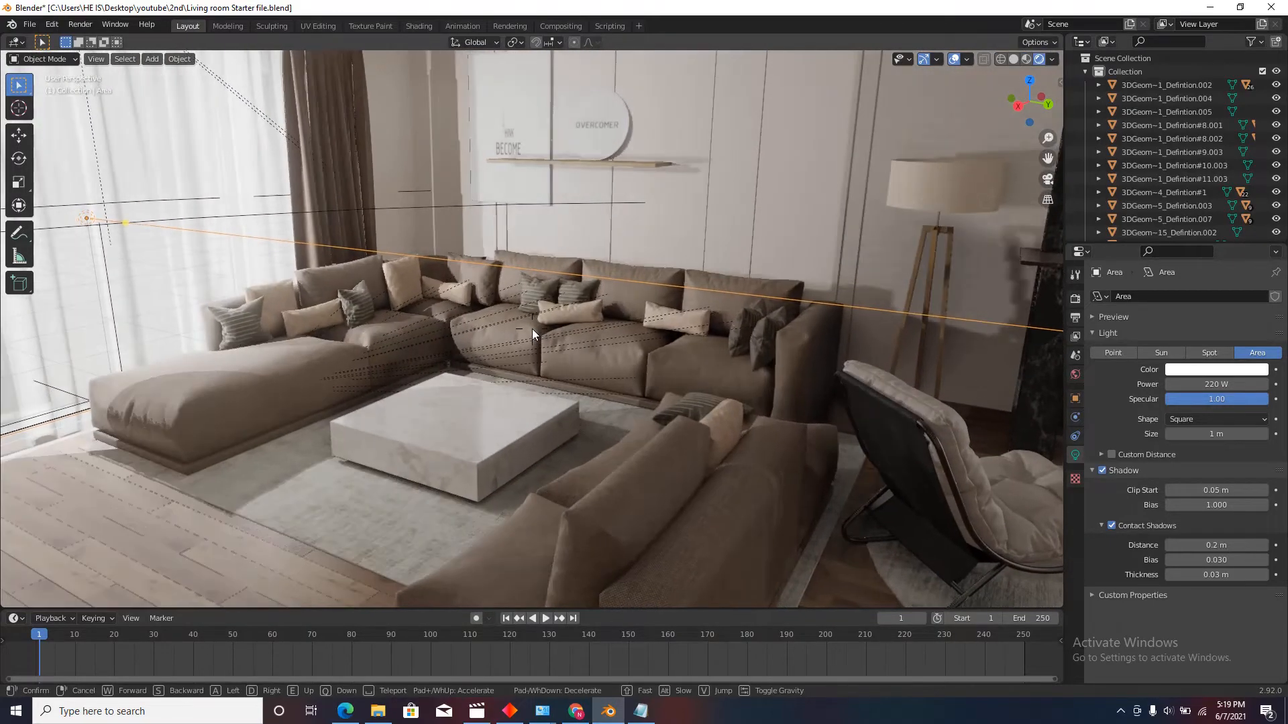
left_click(531, 330)
left_click(146, 367)
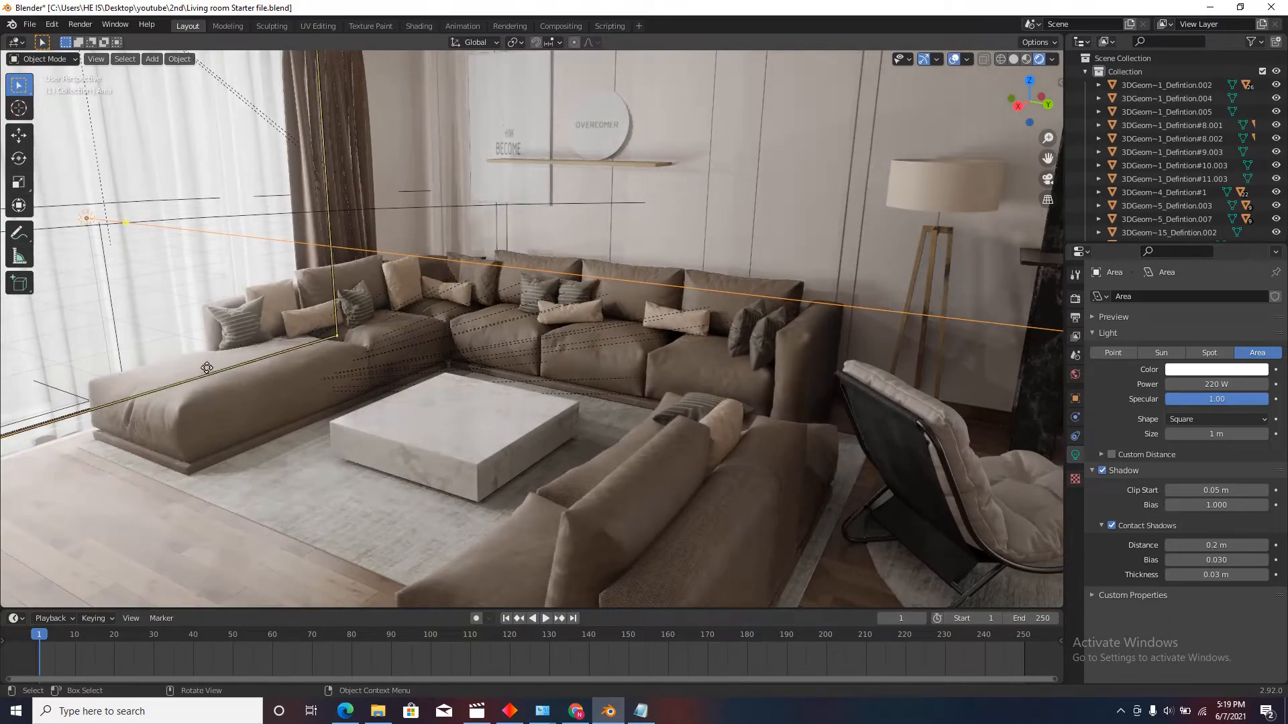
Step: Set the power of the dining-room window's area light to 180 W
key("shift+grave")
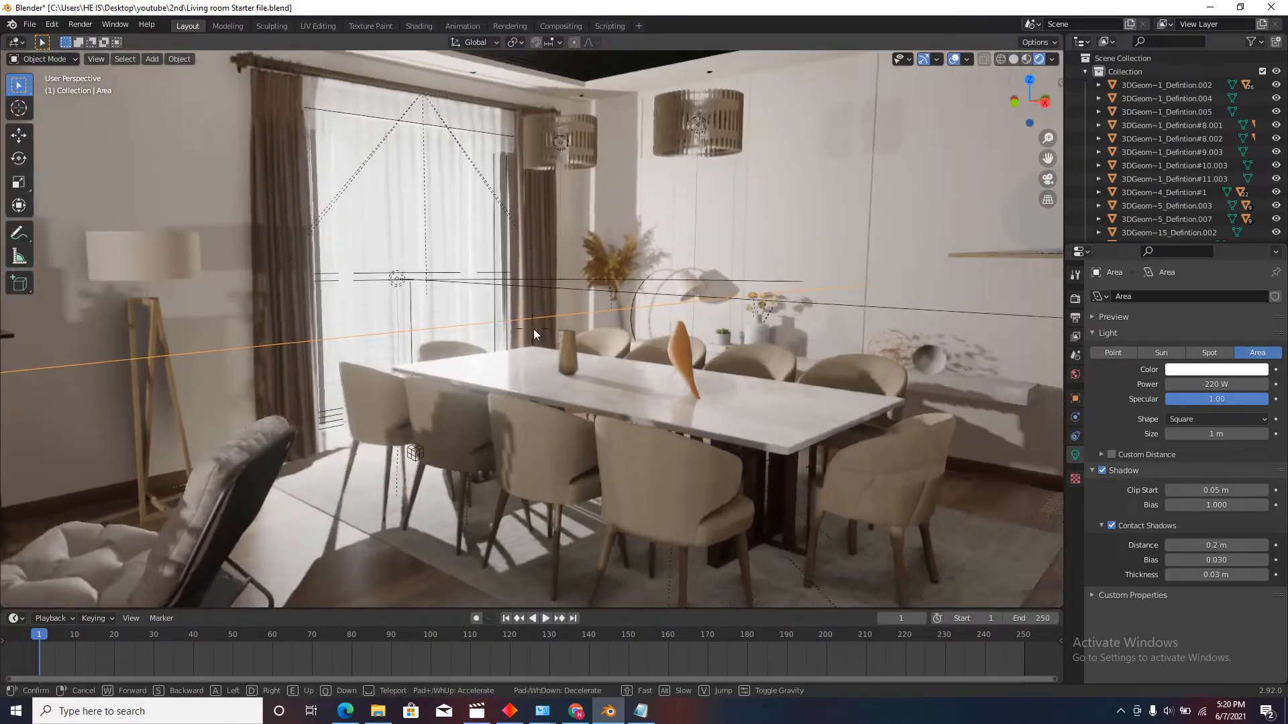
key("w")
left_click(533, 329)
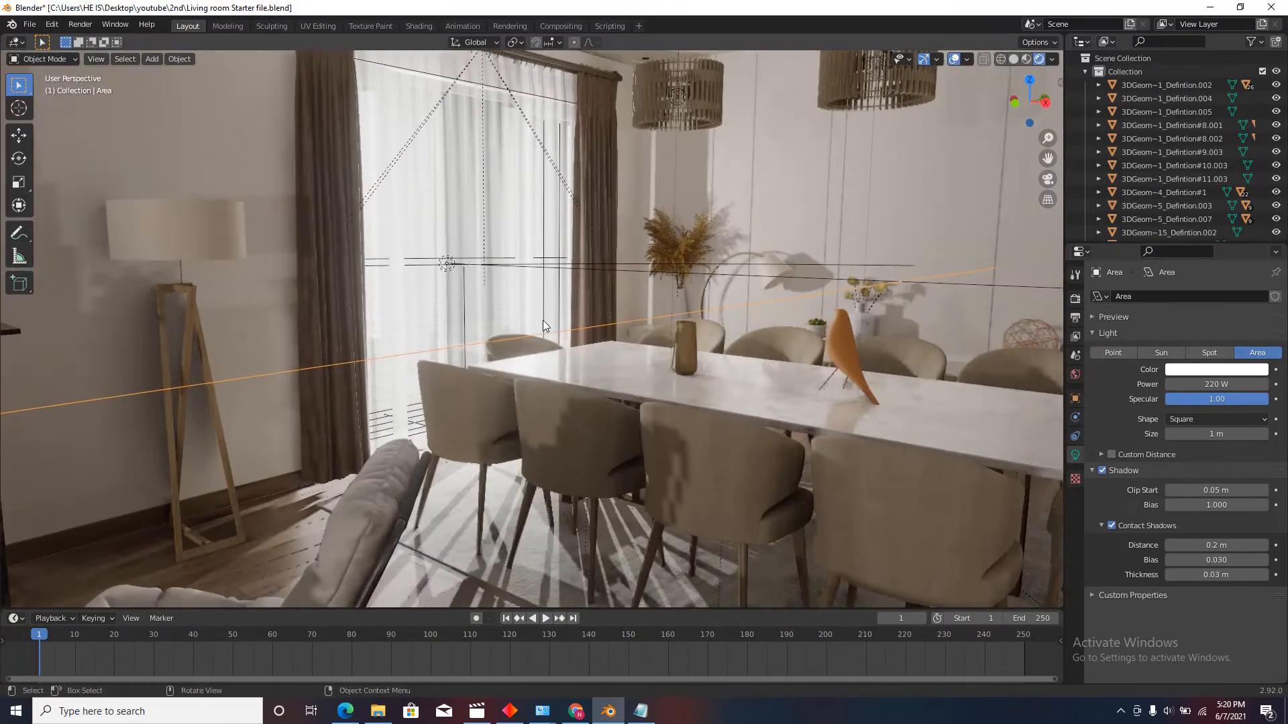
left_click(626, 276)
left_click(631, 271)
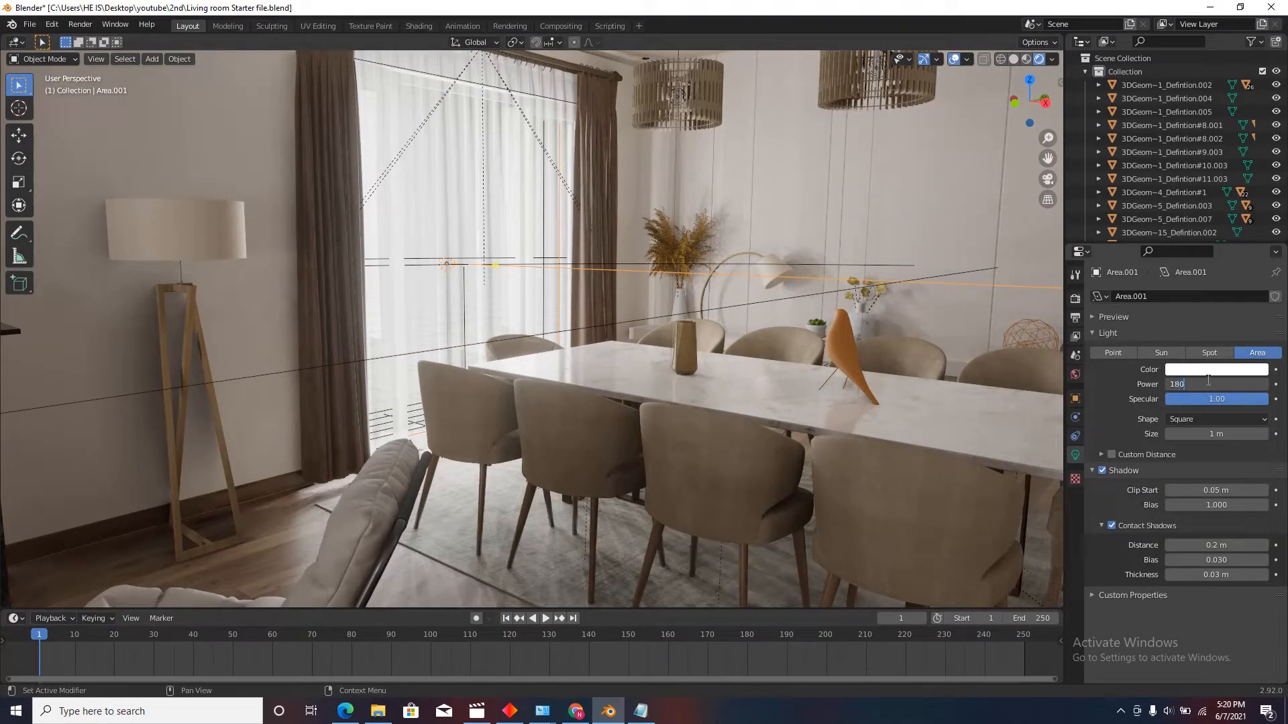
key("Return")
Step: Set the power of the kitchen window's area light to 140 W
key("shift+grave")
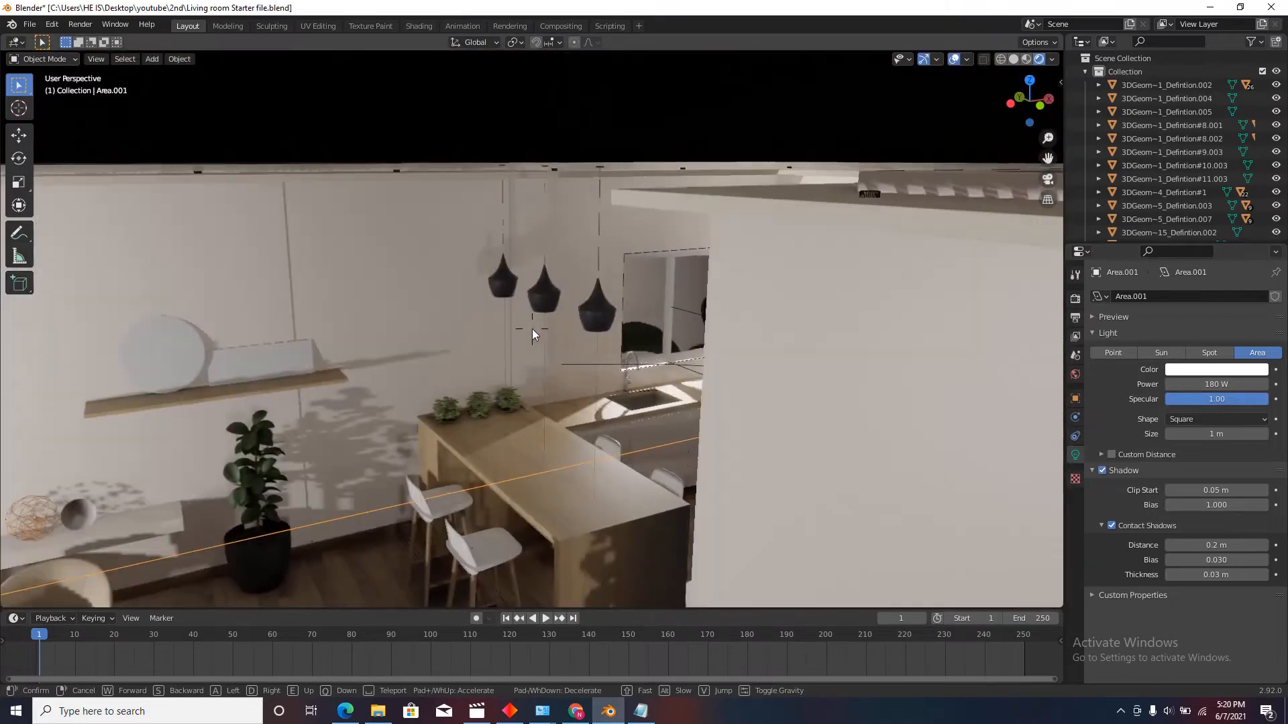
key("a")
left_click(533, 329)
left_click(627, 301)
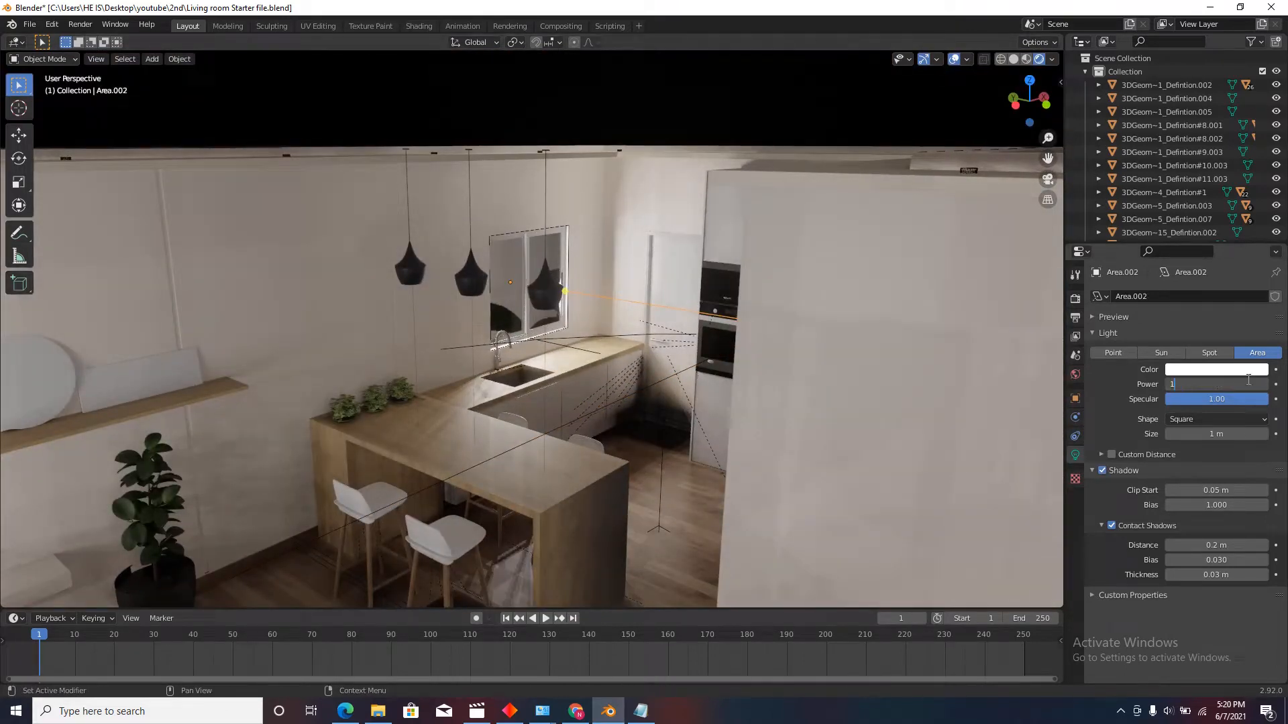
key("Return")
Step: Walk from the kitchen past the TV wall to the sofas to examine the light from all the windows
key("shift+grave")
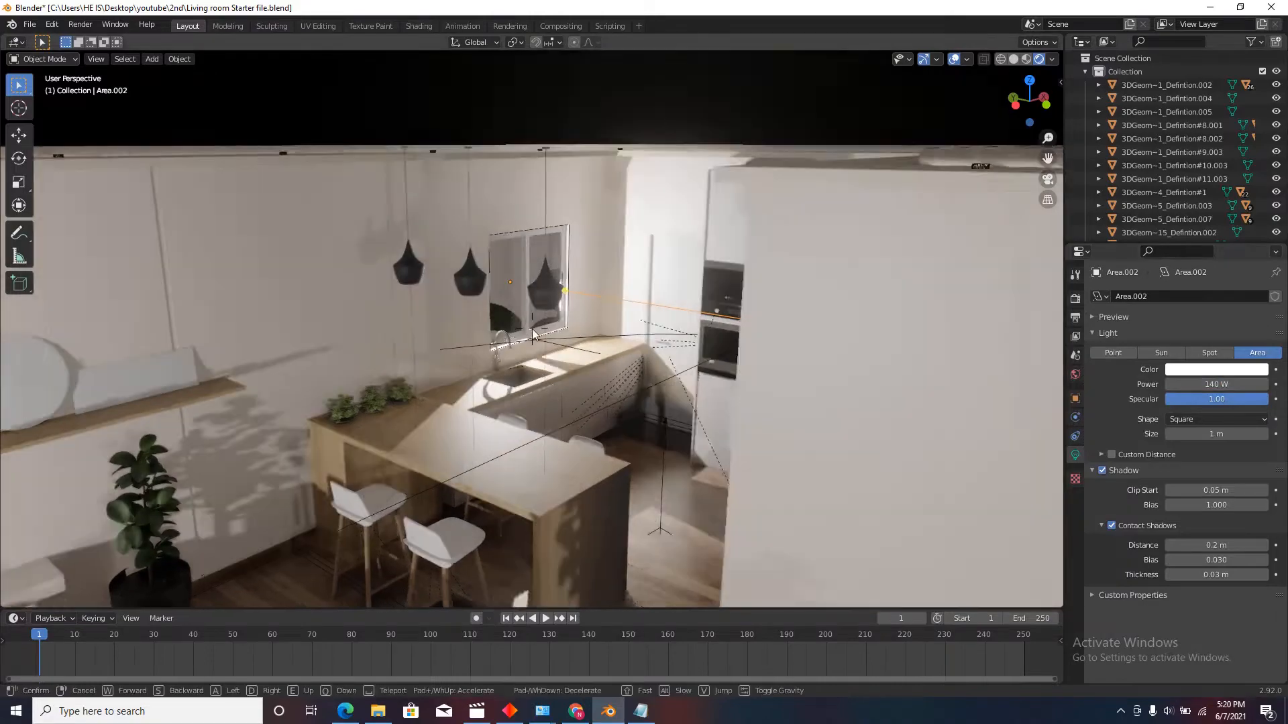
key("w")
key("a")
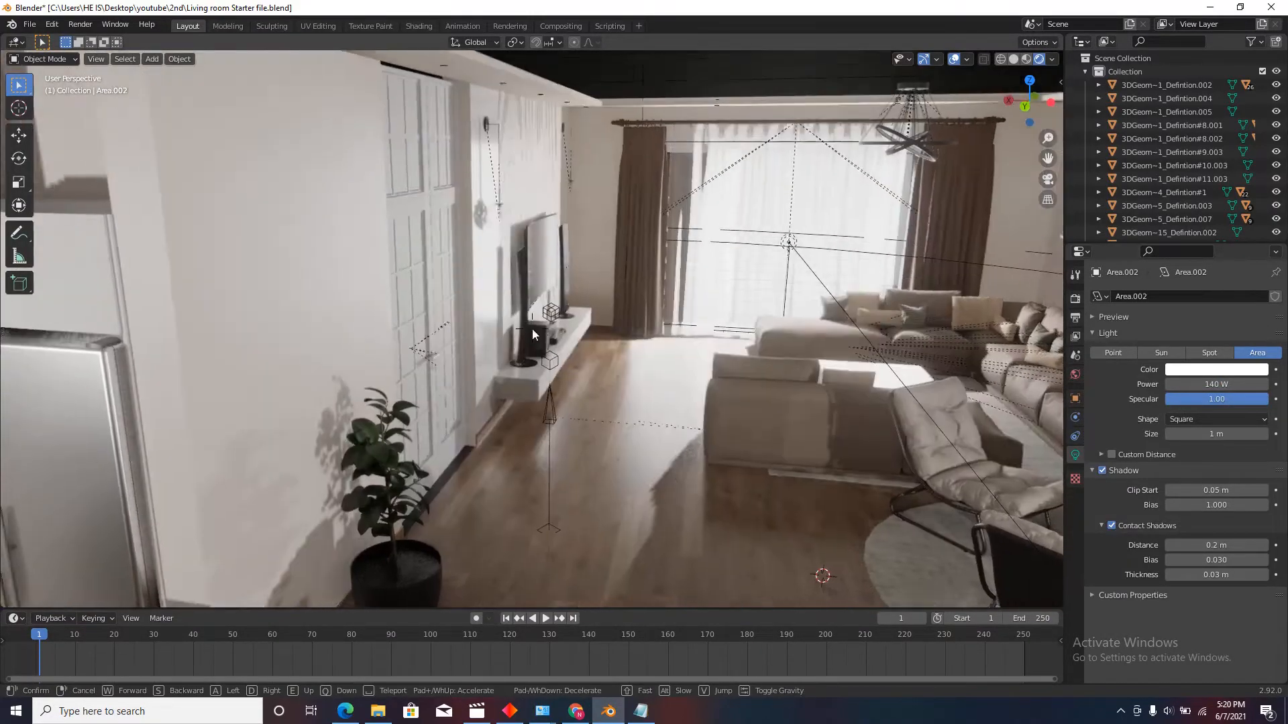
key("w")
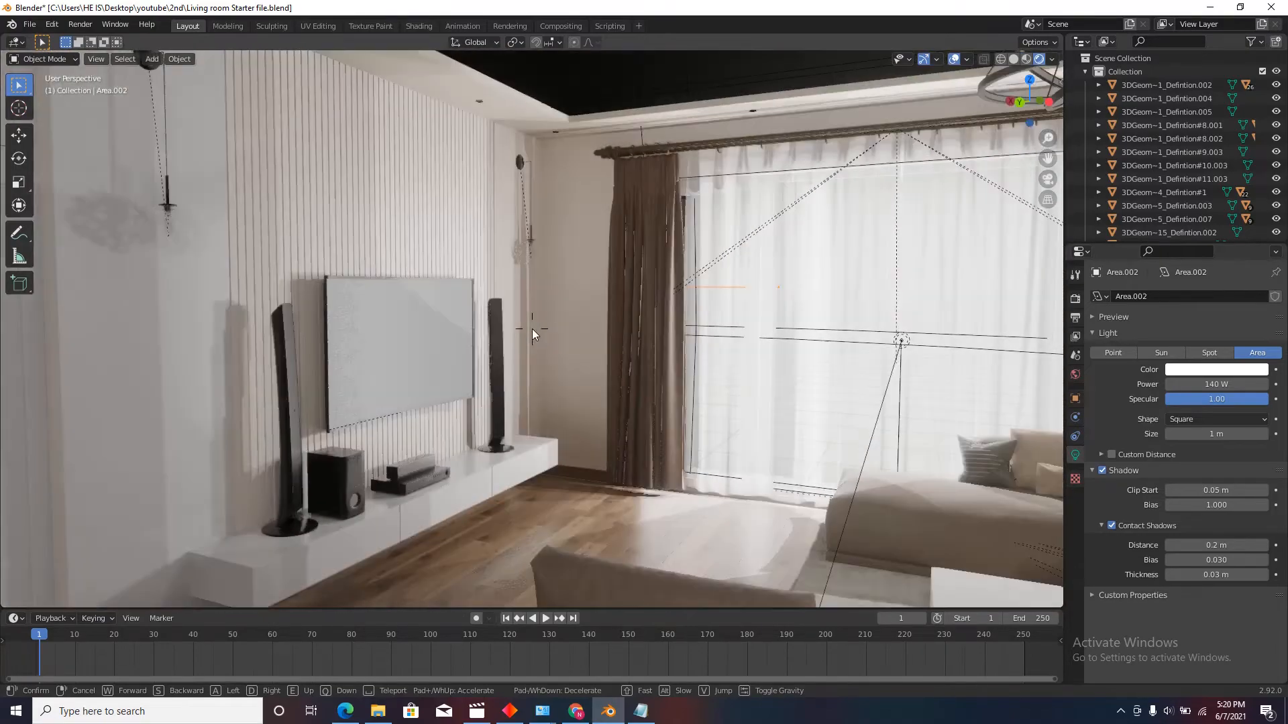
key("w")
key("a")
key("s")
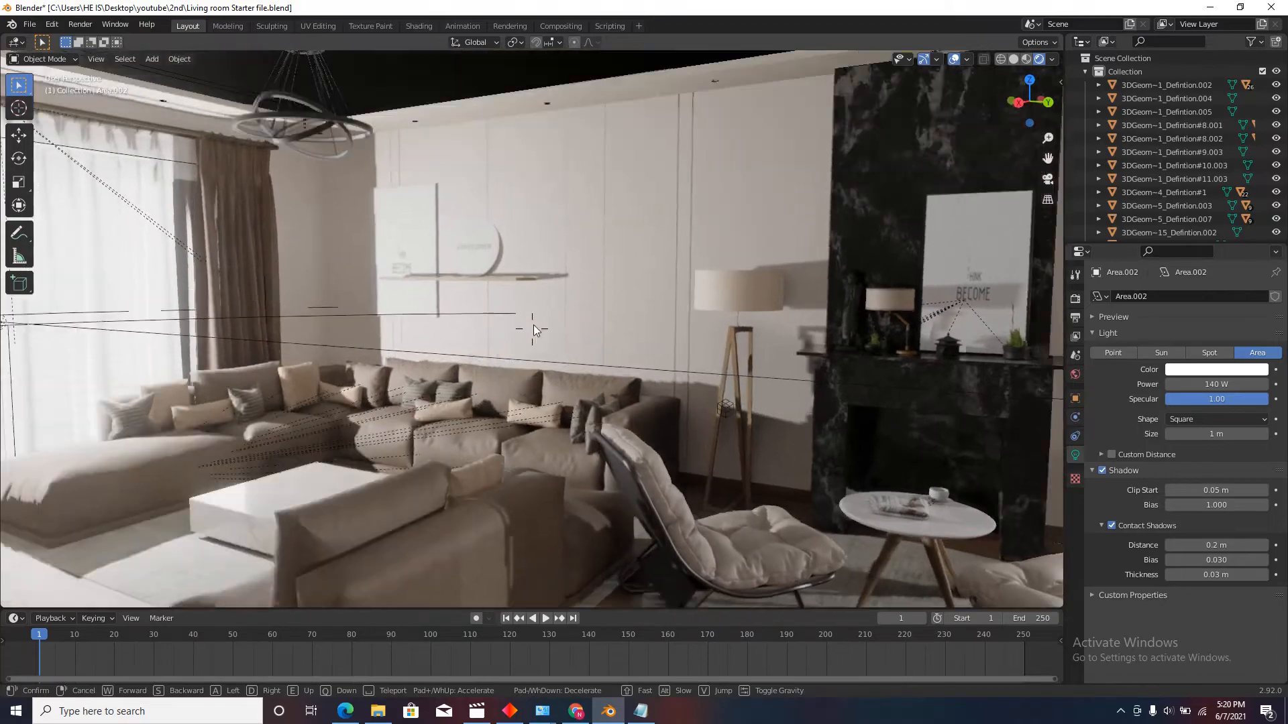
key("w")
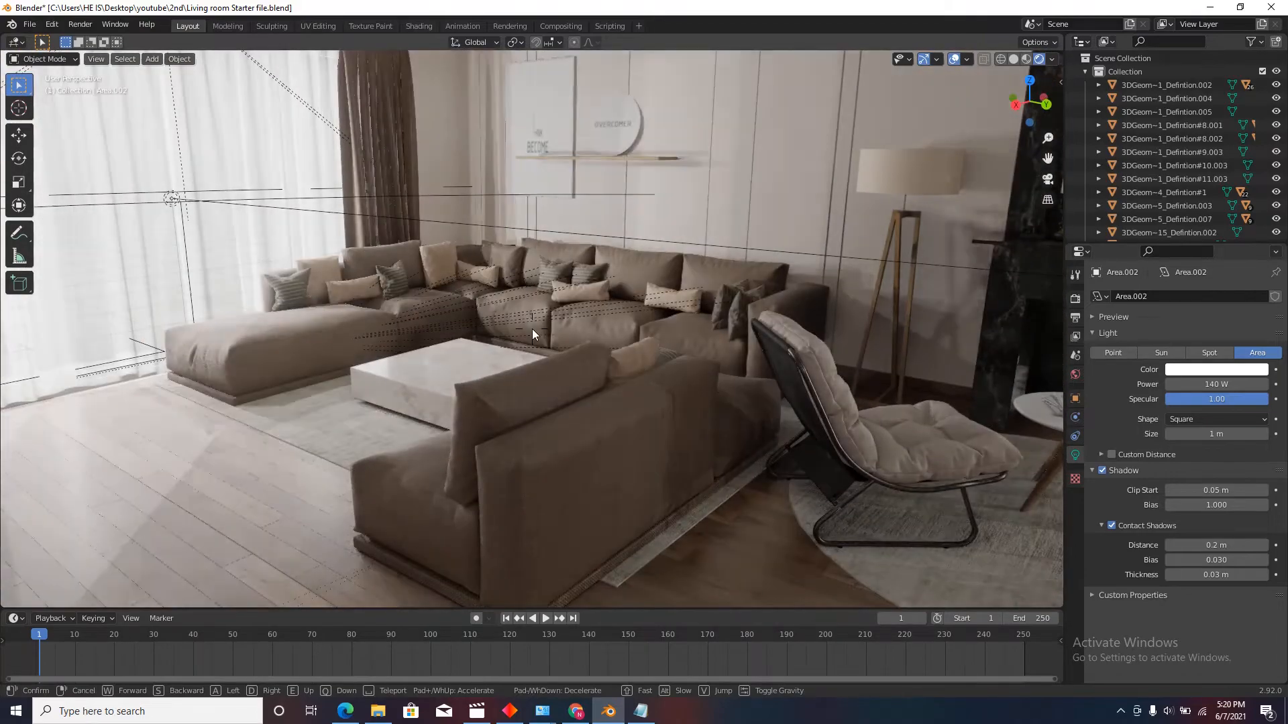
key("s")
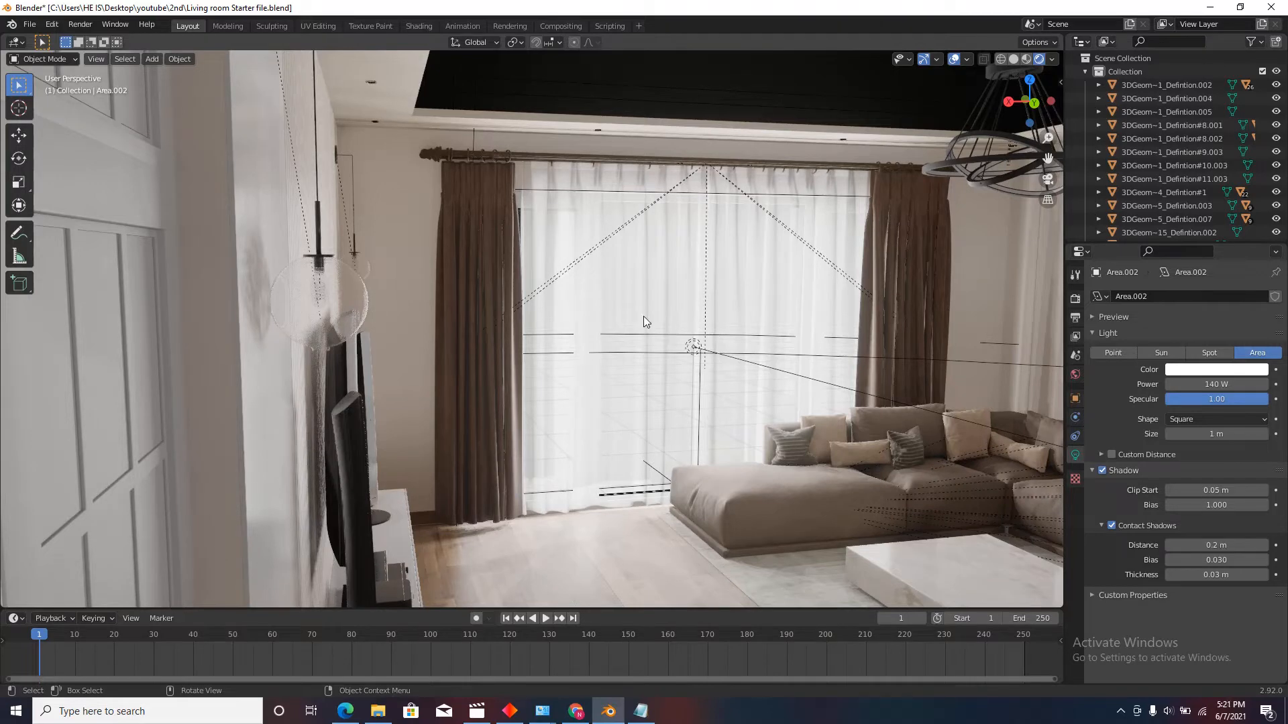
Step: Hide the sheer curtain of the living-room window, then reveal all hidden objects, including the ceiling
left_click(668, 291)
key("h")
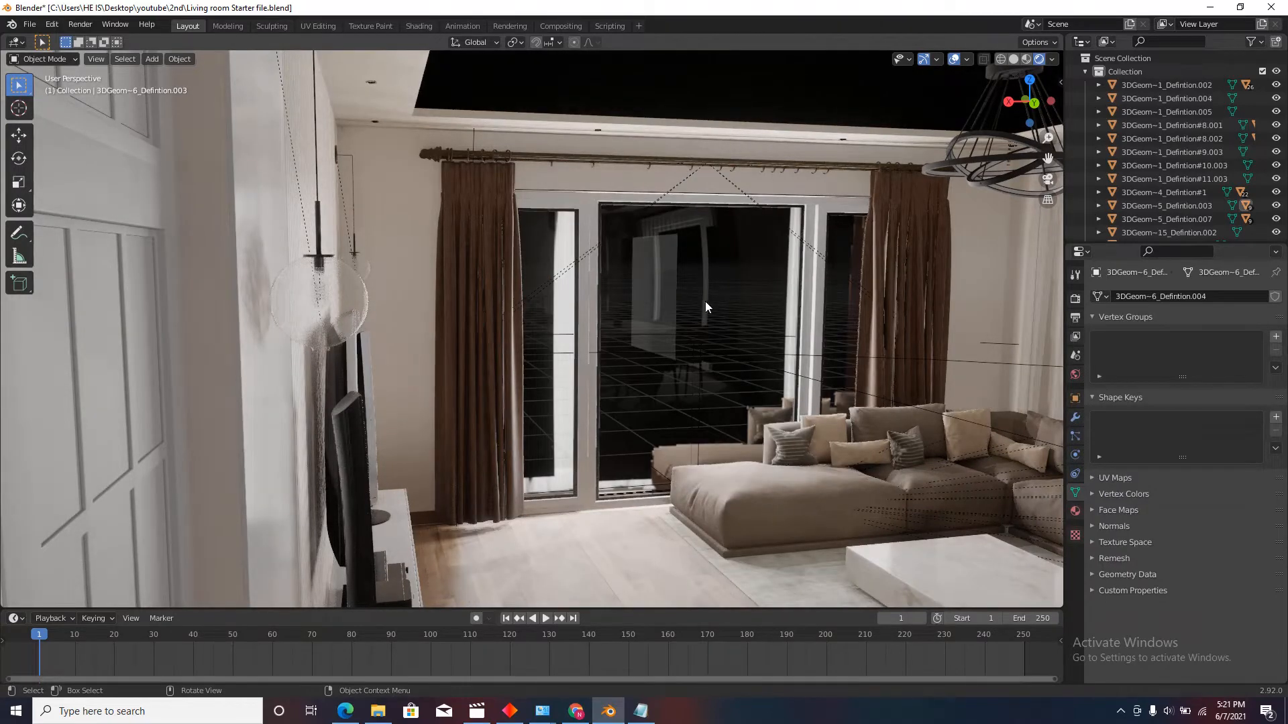
key("alt+h")
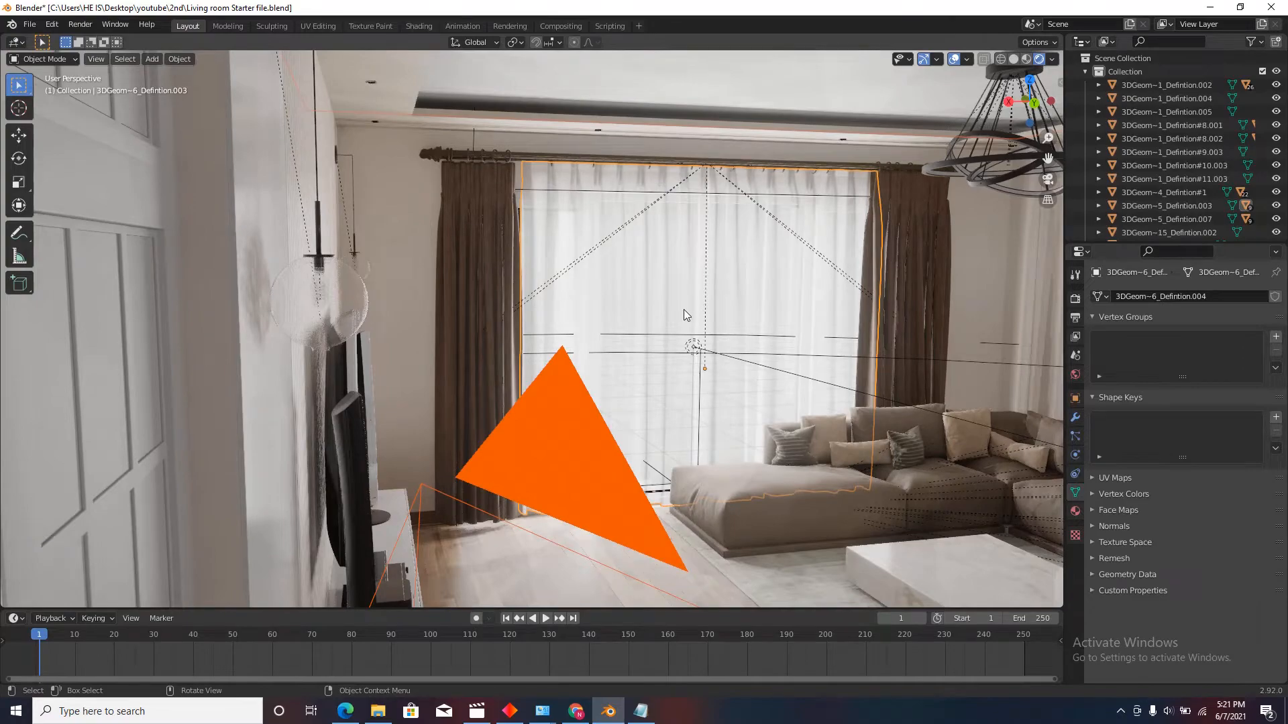
Step: Walk past the corner sofa to the fireplace to examine the lighting with the ceiling in place
key("shift+grave")
key("w")
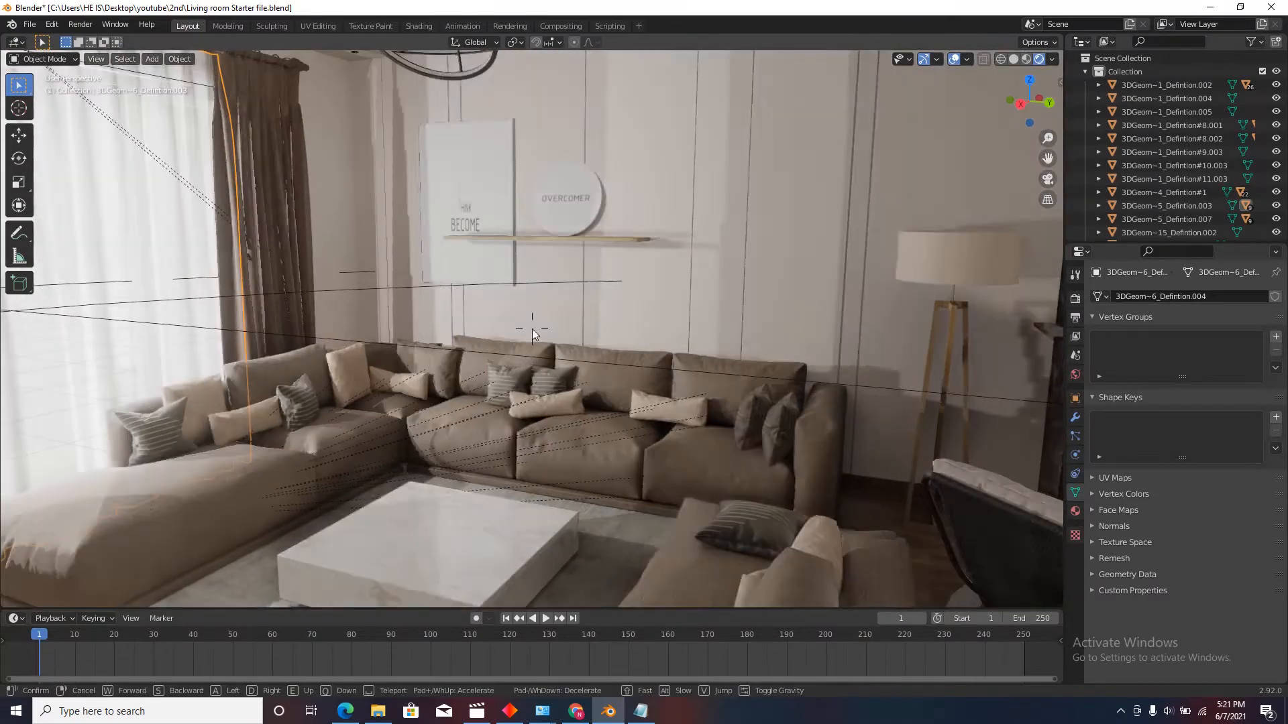
left_click(532, 329)
scroll(538, 349, "down", 1)
scroll(538, 348, "up", 1)
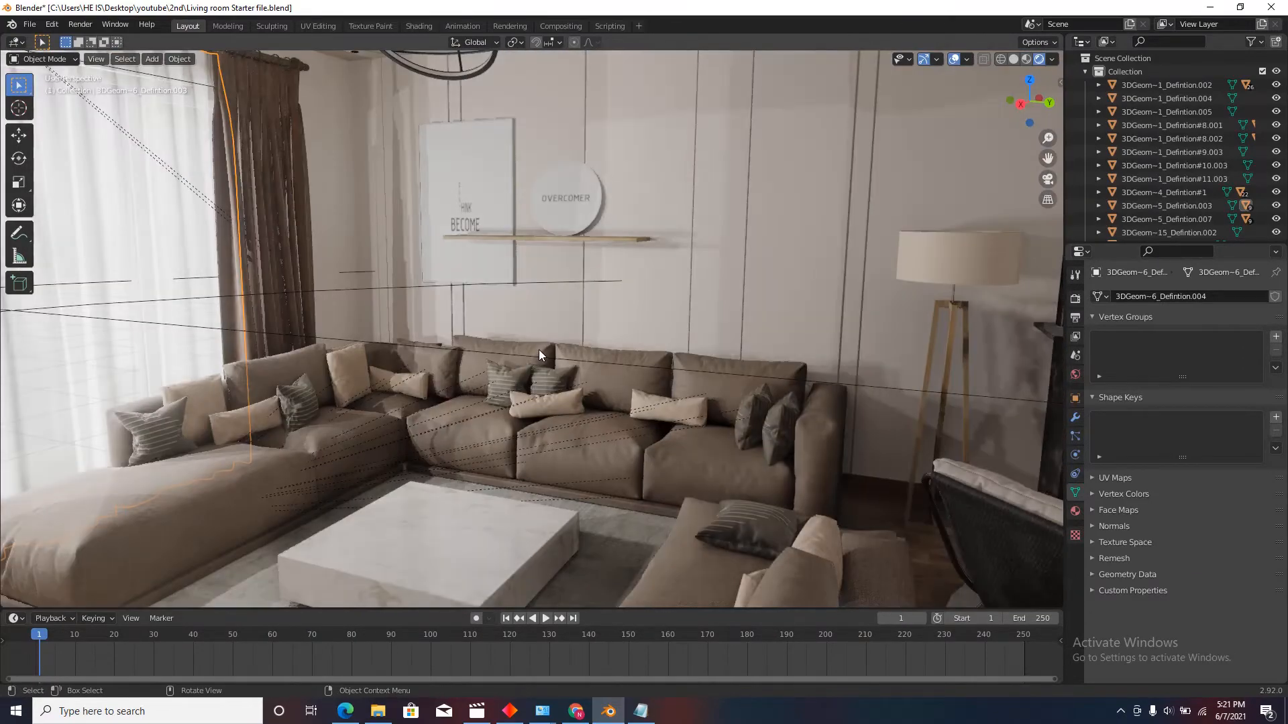
key("shift+grave")
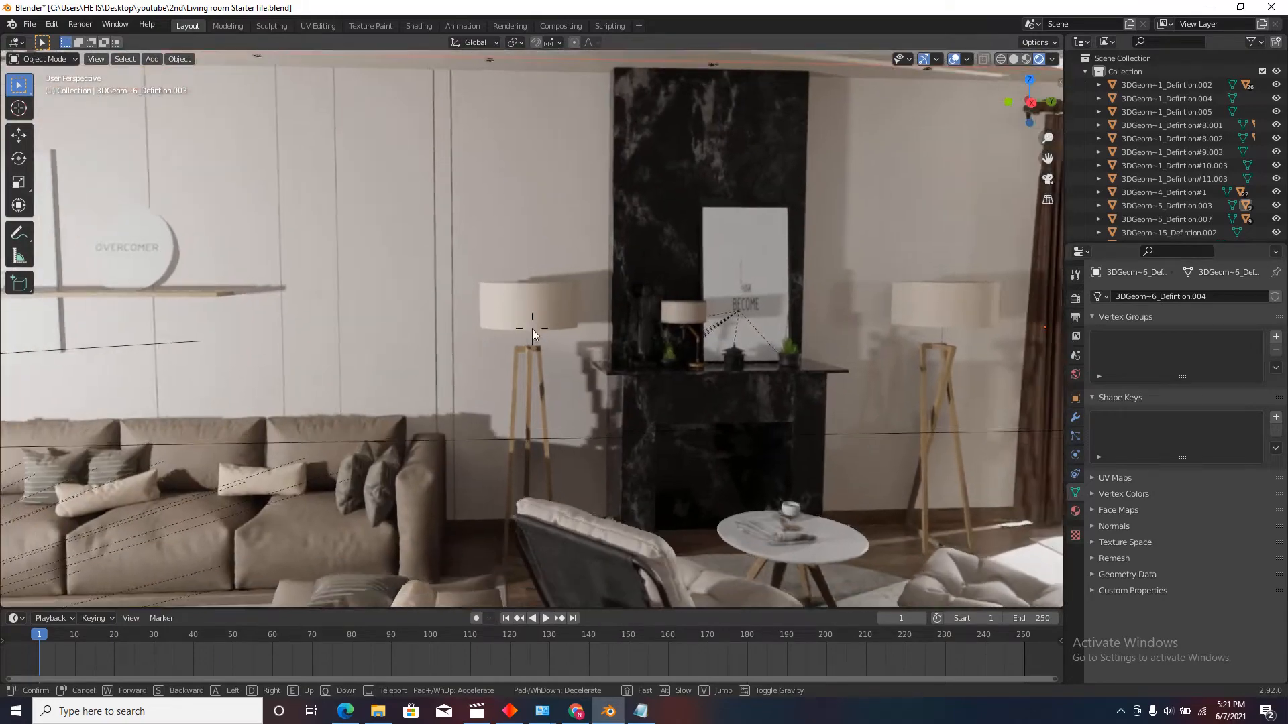
left_click(533, 329)
Step: Set the viewport's focal length to 30 mm
key("n")
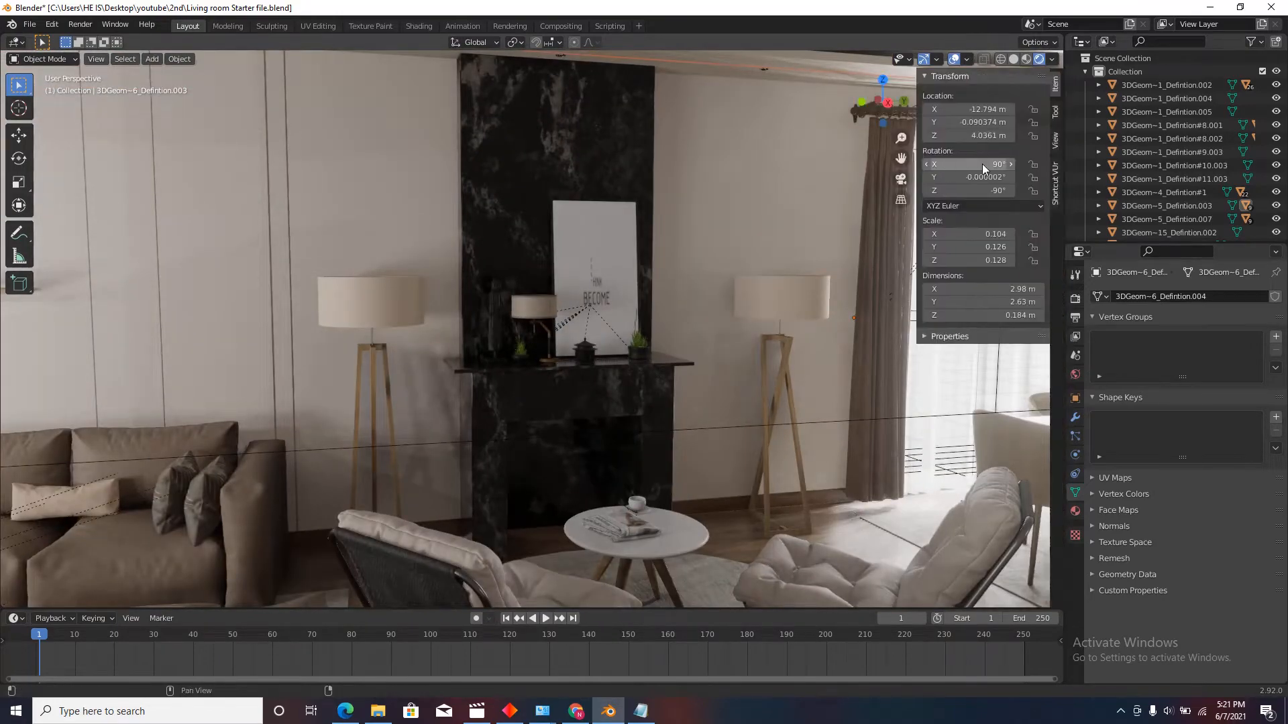
left_click(1056, 142)
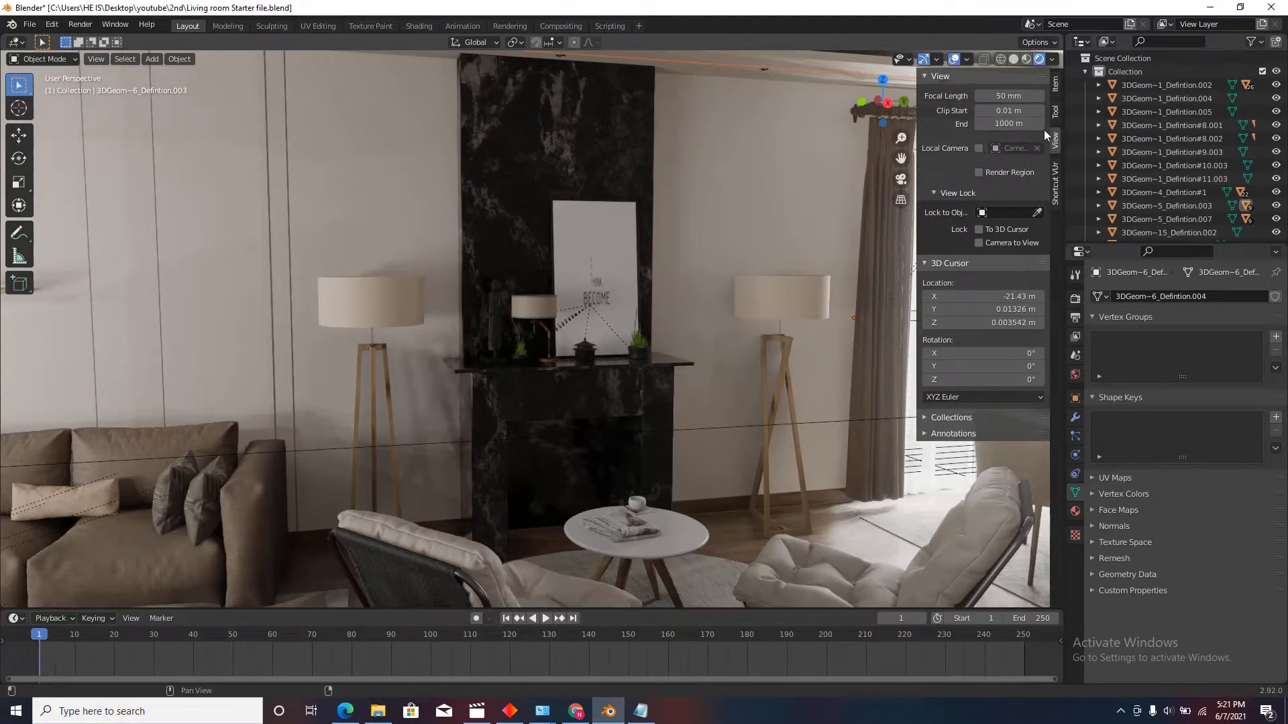
left_click(1013, 96)
type("30")
key("Return")
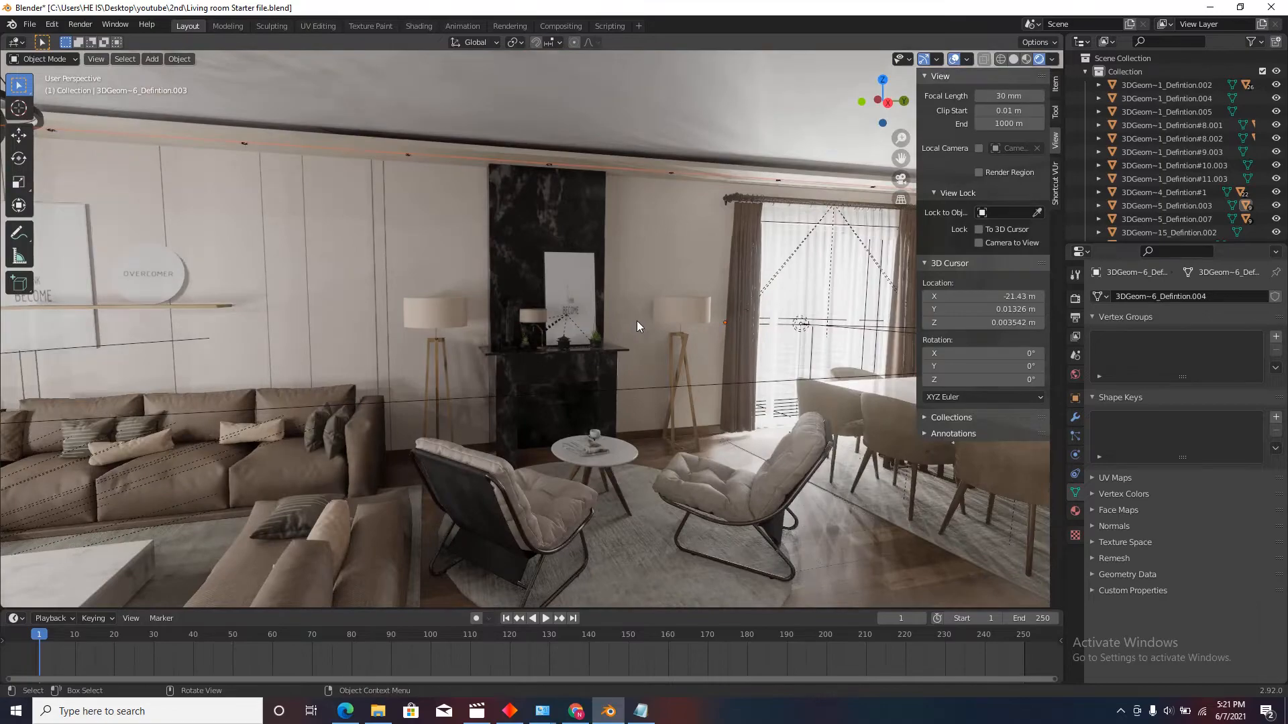
Step: Walk from the sofas through the dining area and back to examine the room's lighting with the wider lens
key("shift+grave")
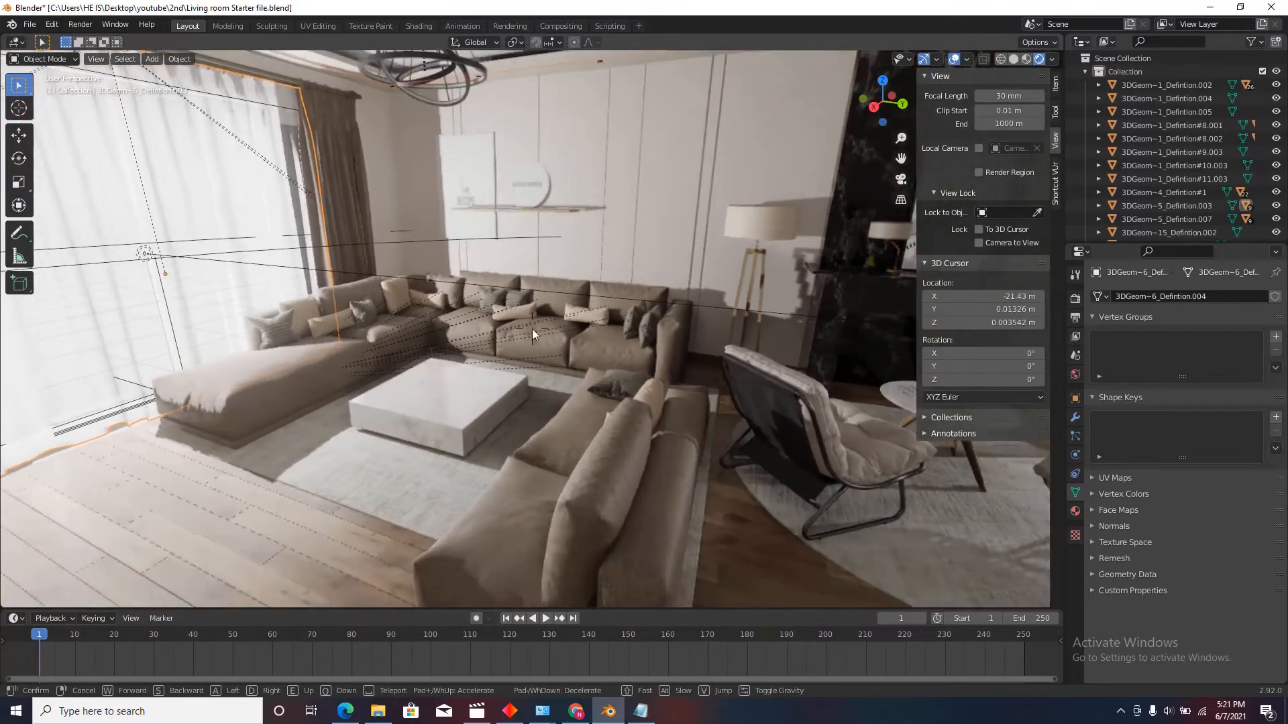
key("s")
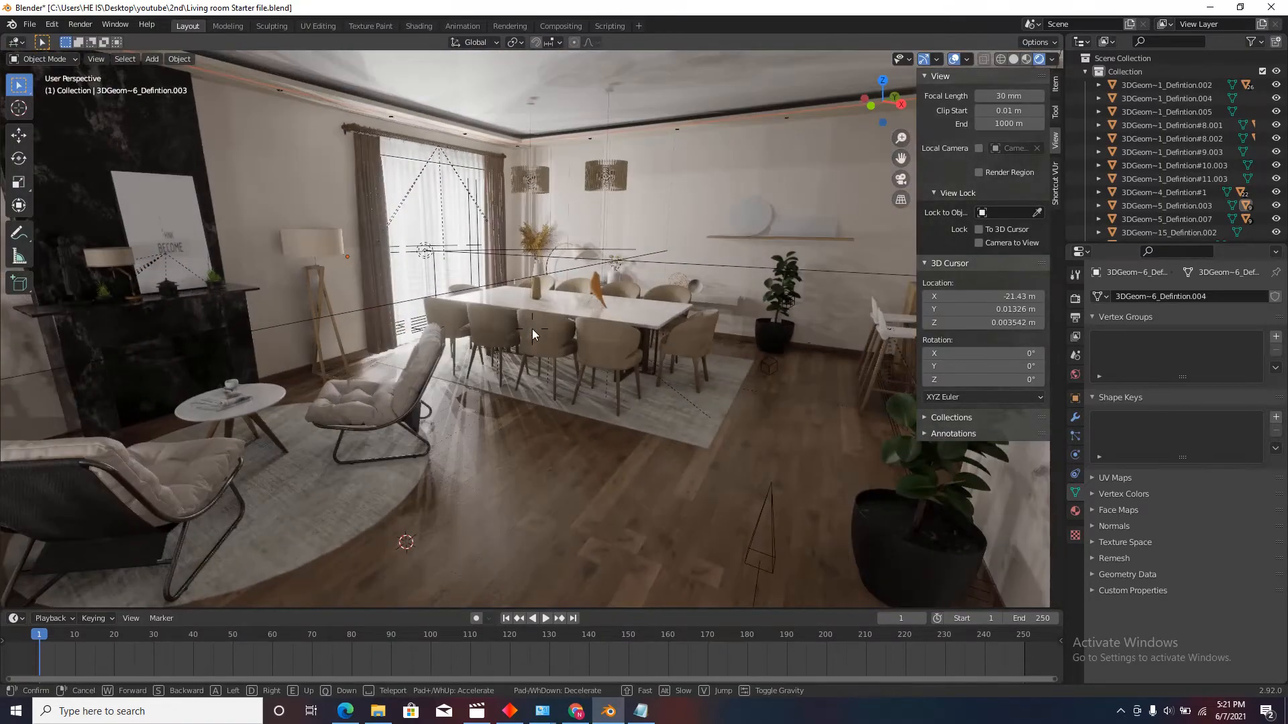
key("w")
key("w")
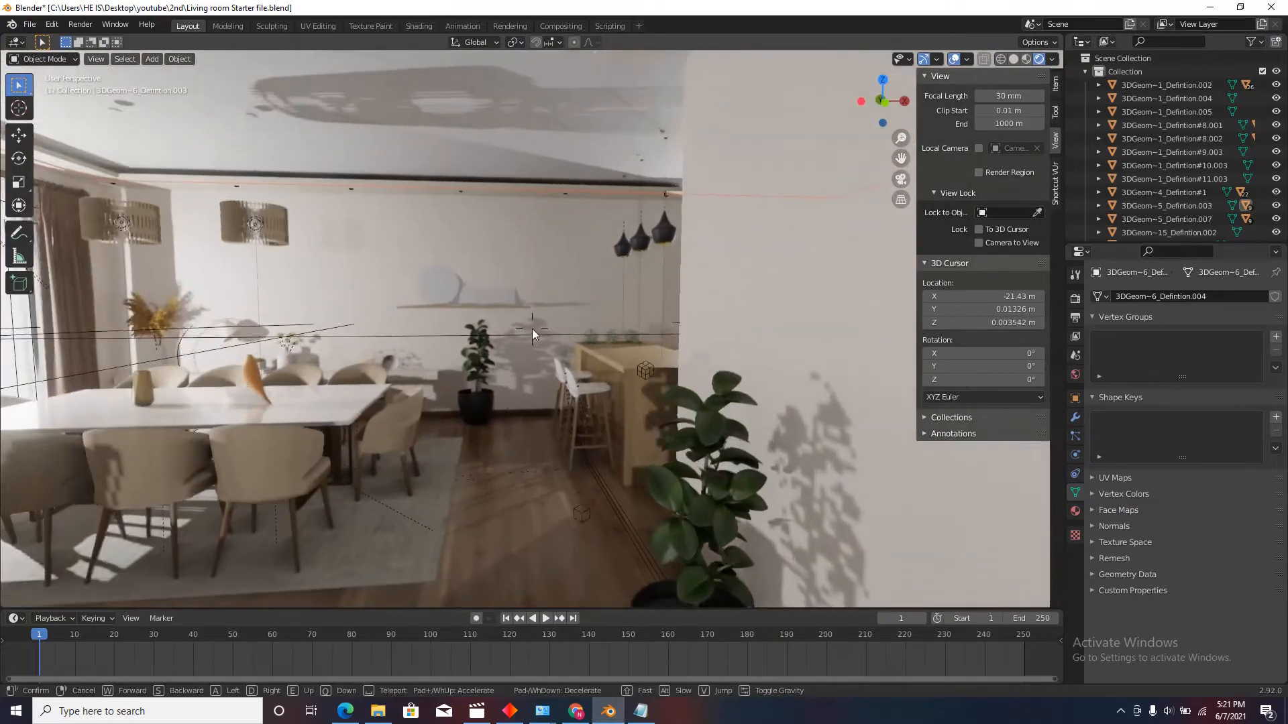
key("s")
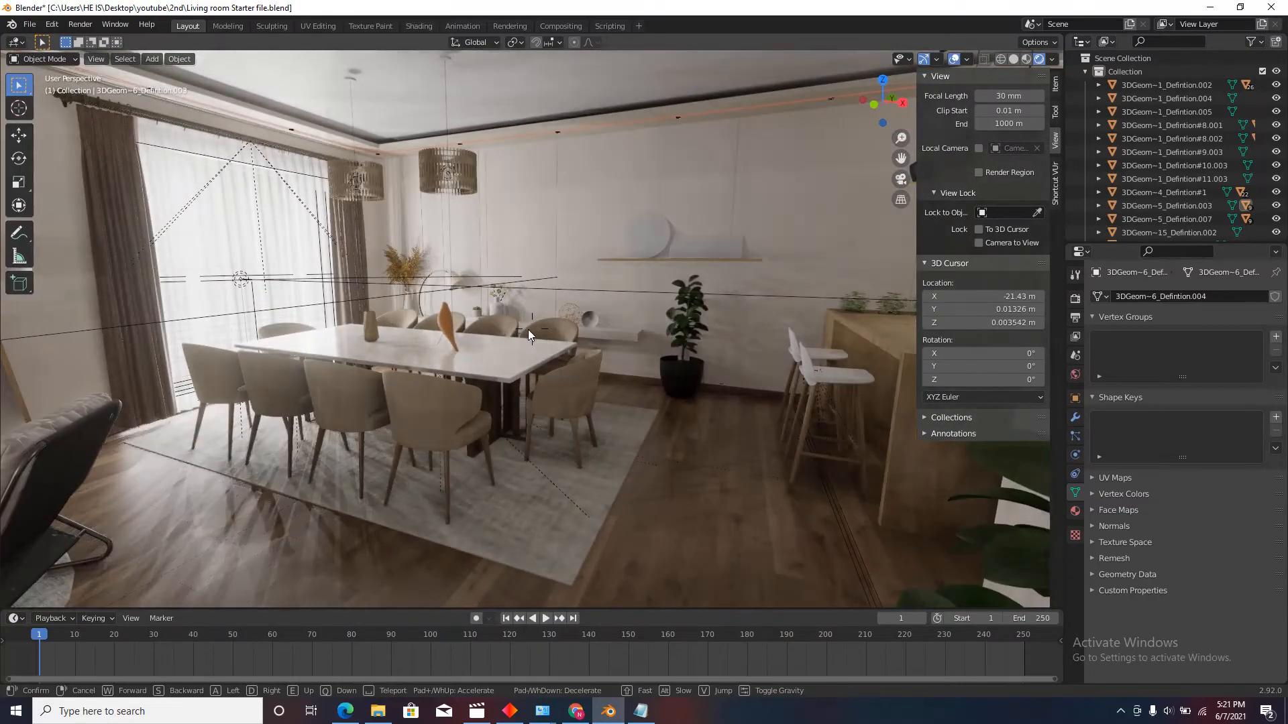
key("a")
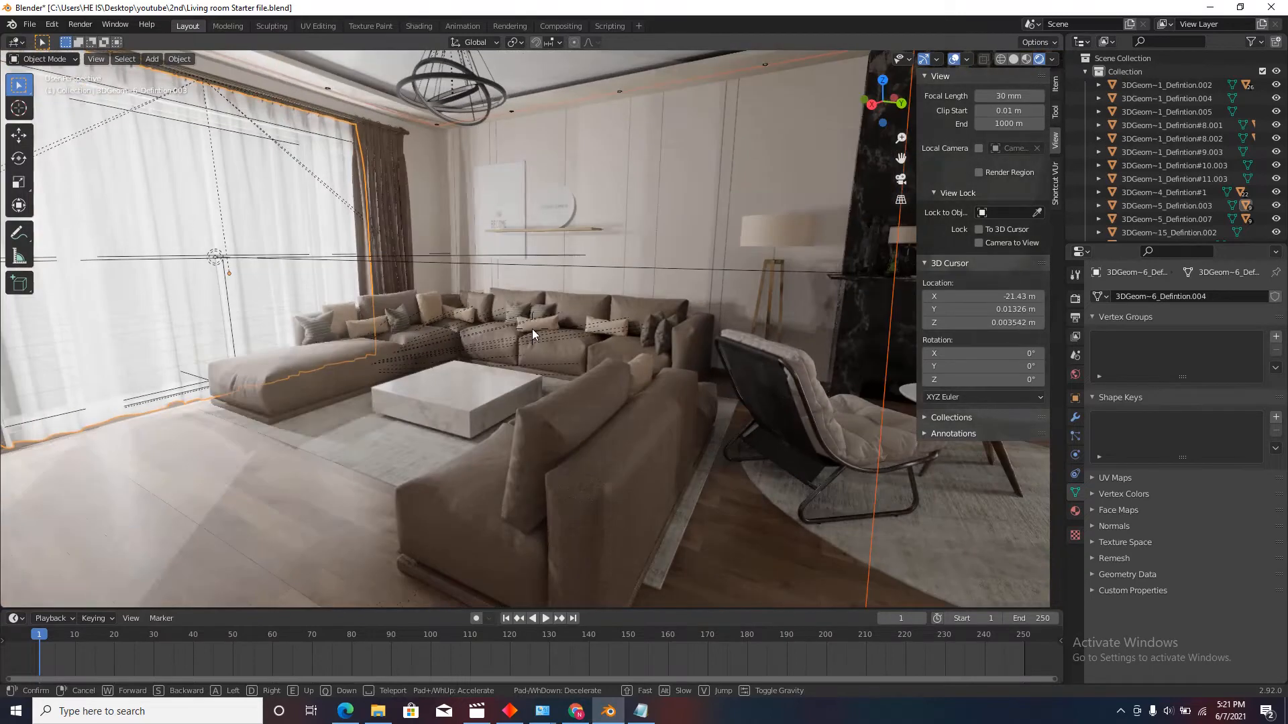
left_click(532, 328)
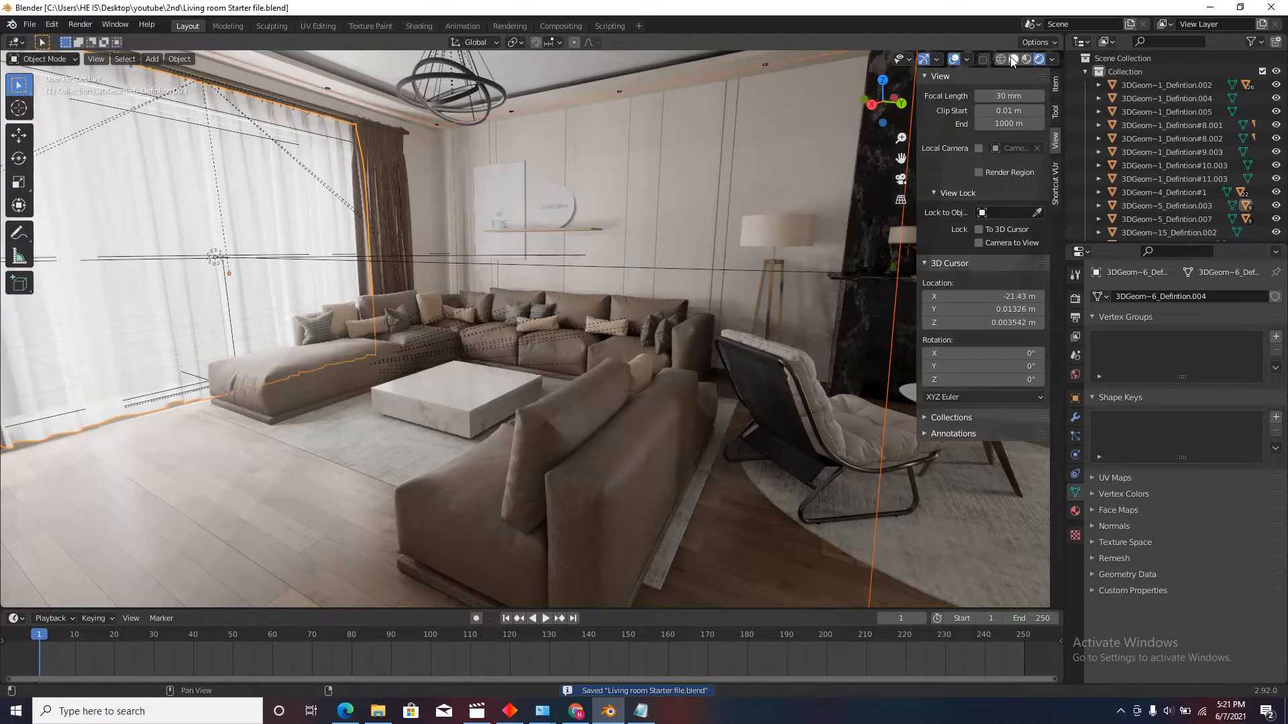
Step: Switch the viewport to solid shading and frame the whole building from outside
mouse_move(730, 294)
middle_mouse_down()
mouse_move(690, 291)
mouse_move(750, 242)
mouse_move(732, 288)
middle_mouse_up()
scroll(557, 235, "down", 7)
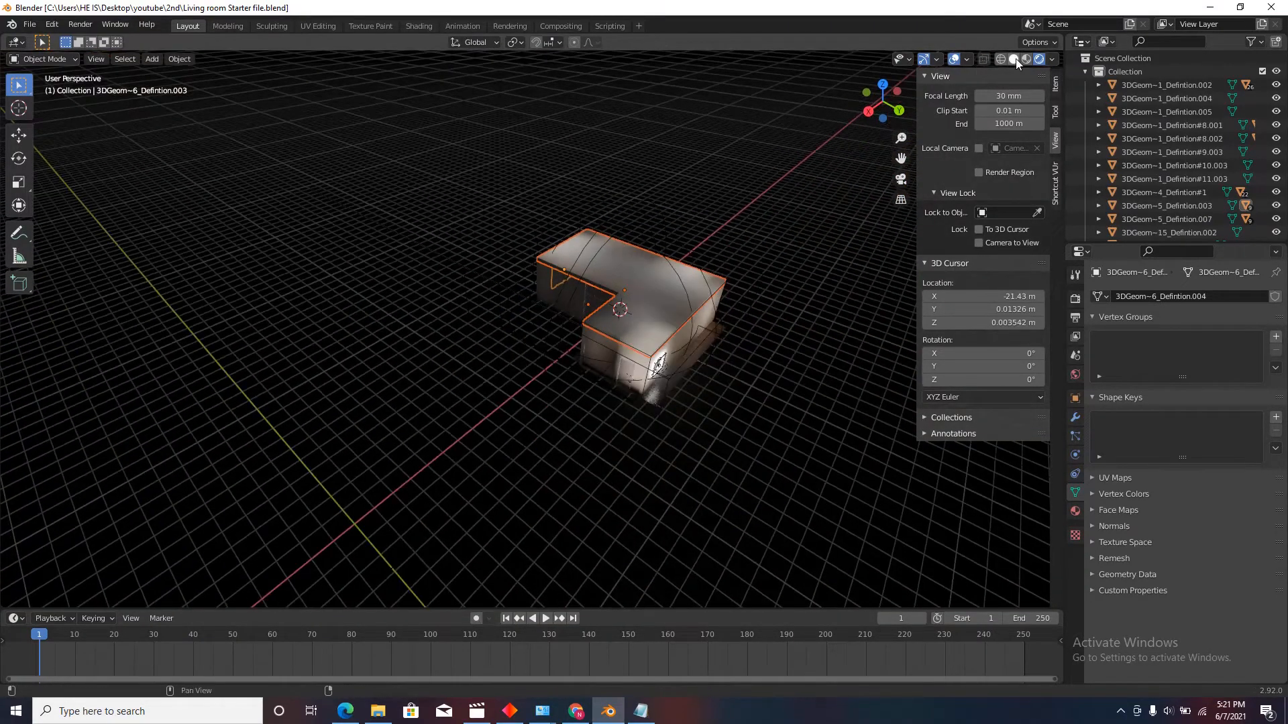
left_click(1014, 59)
scroll(602, 232, "down", 4)
middle_click_drag(602, 232, 636, 227)
scroll(611, 146, "up", 2)
scroll(578, 288, "up", 5)
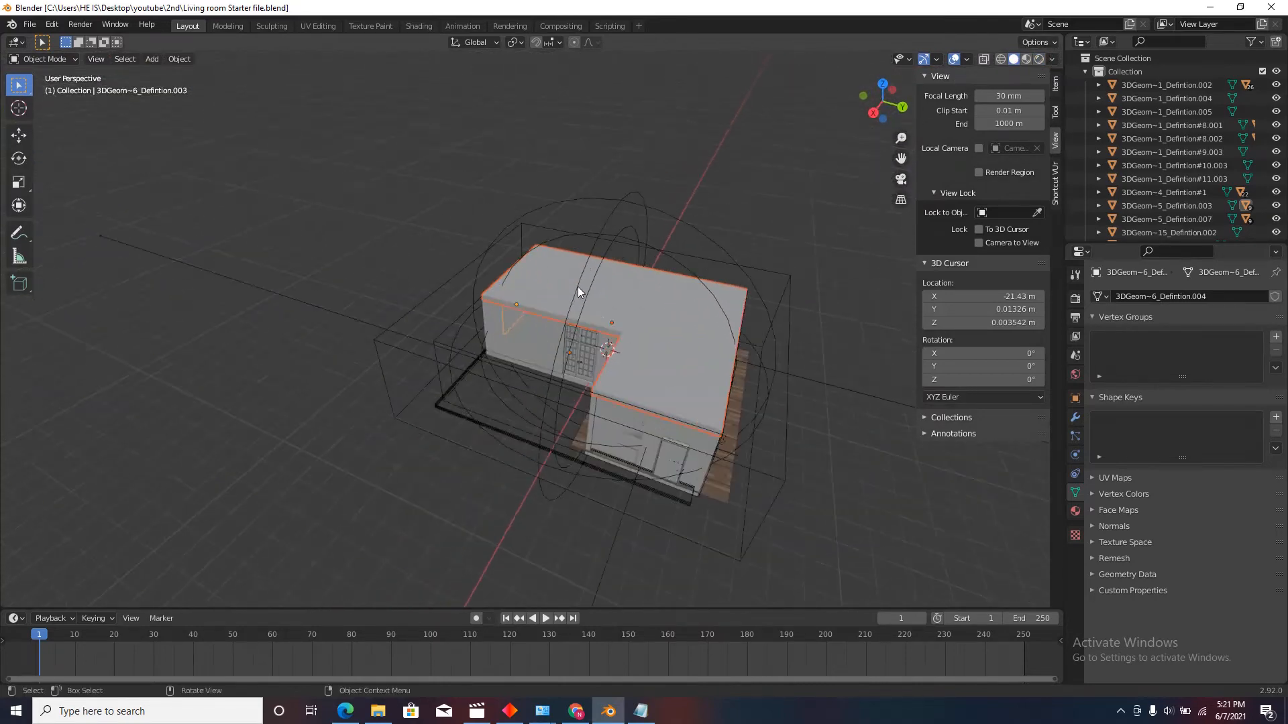
scroll(594, 309, "down", 5)
middle_click_drag(559, 284, 696, 368)
scroll(790, 414, "up", 3)
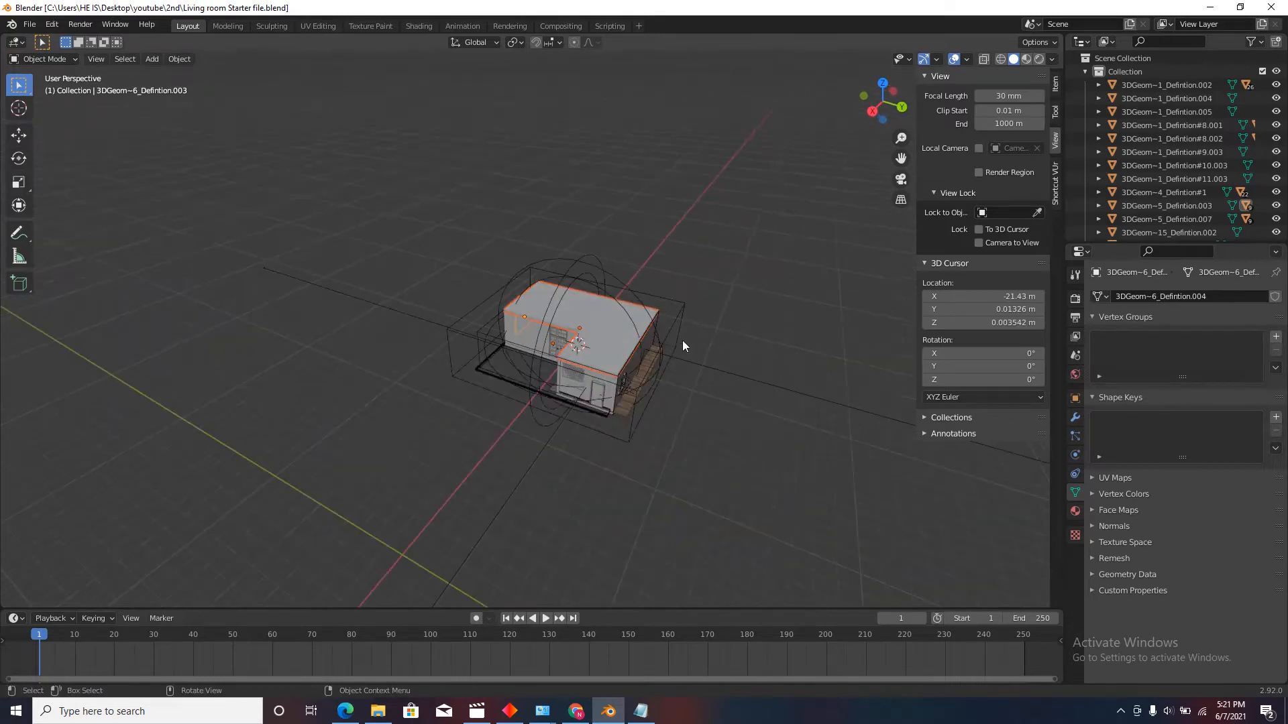
scroll(556, 254, "down", 3)
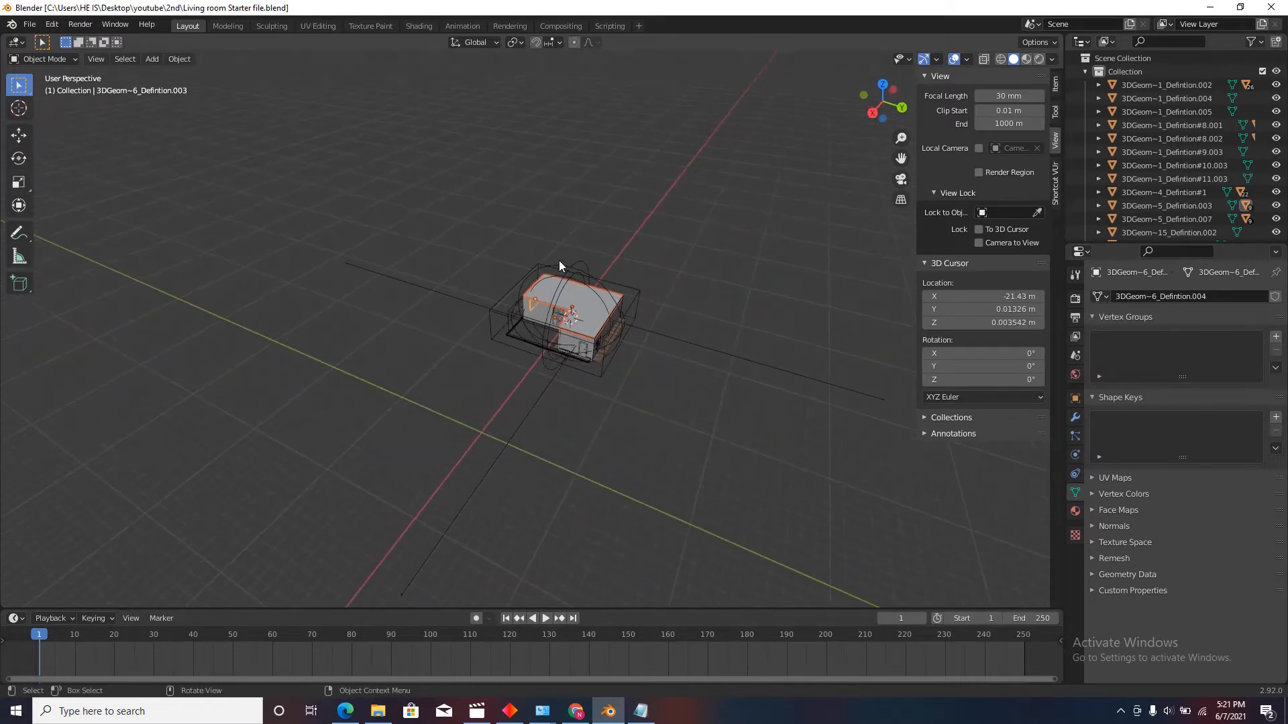
Step: Examine the building and its light probes in the top orthographic view
left_click(883, 85)
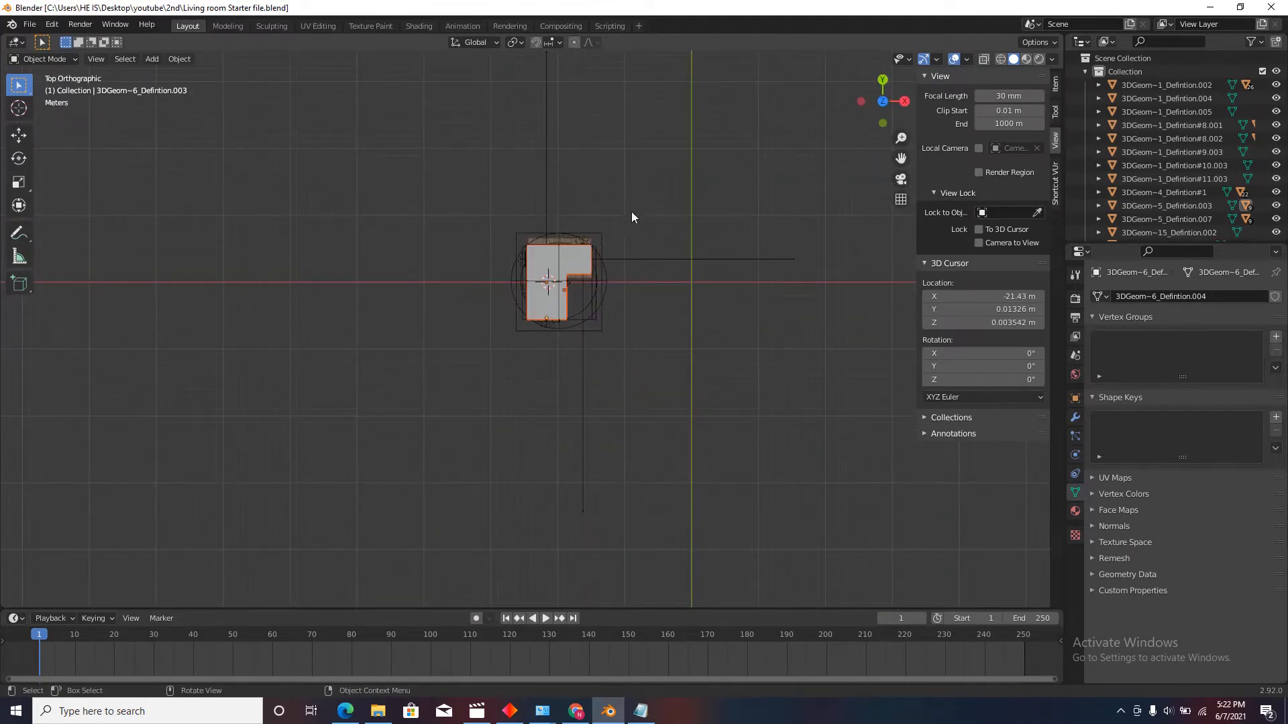
scroll(582, 228, "up", 2)
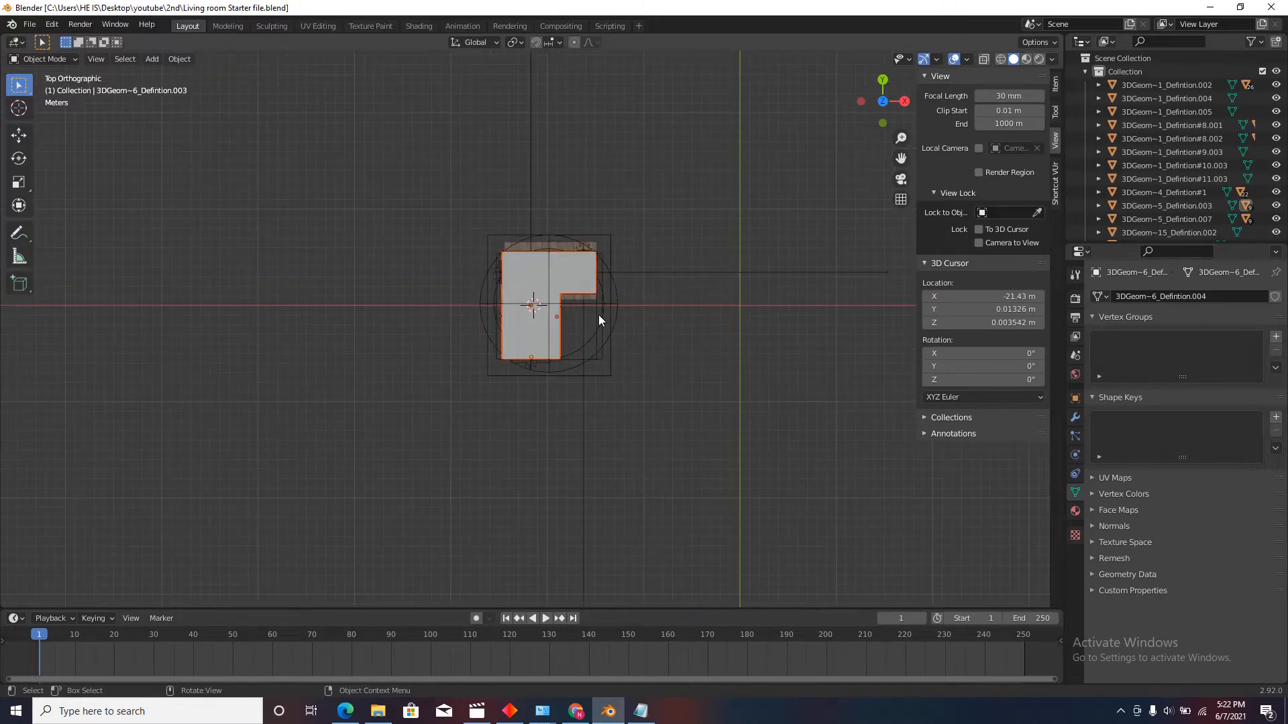
left_click(575, 713)
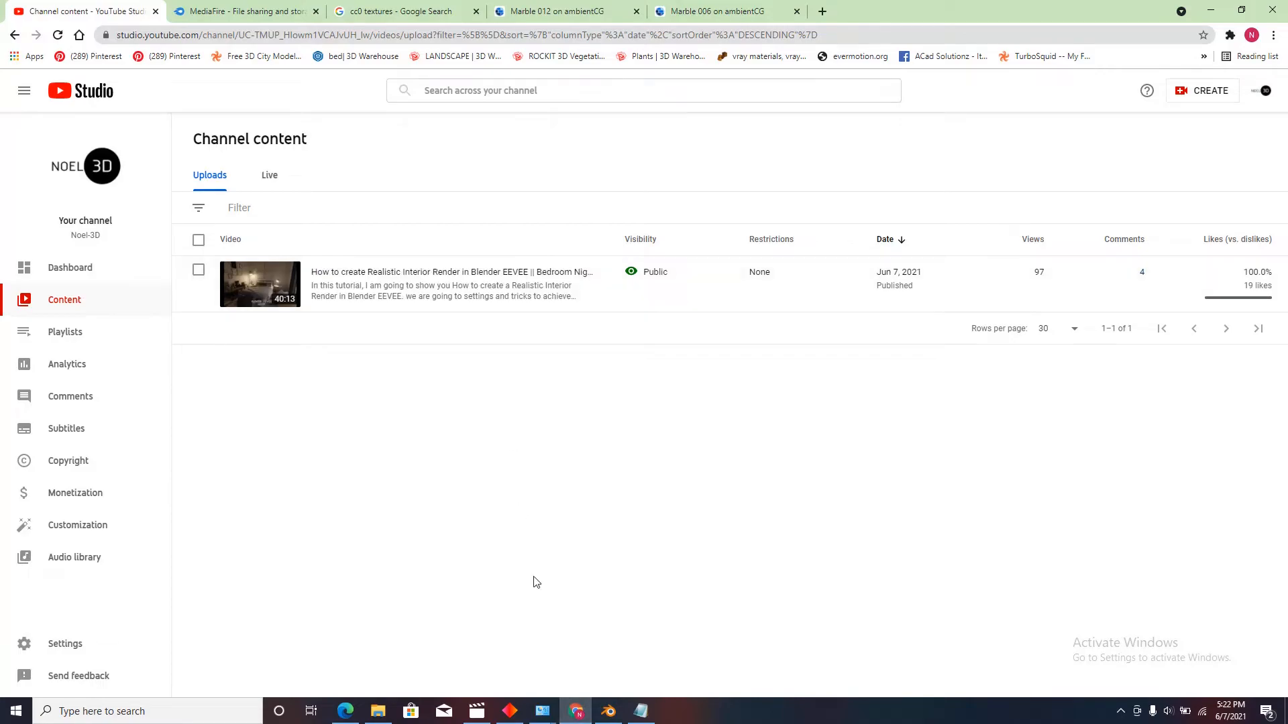
left_click(608, 710)
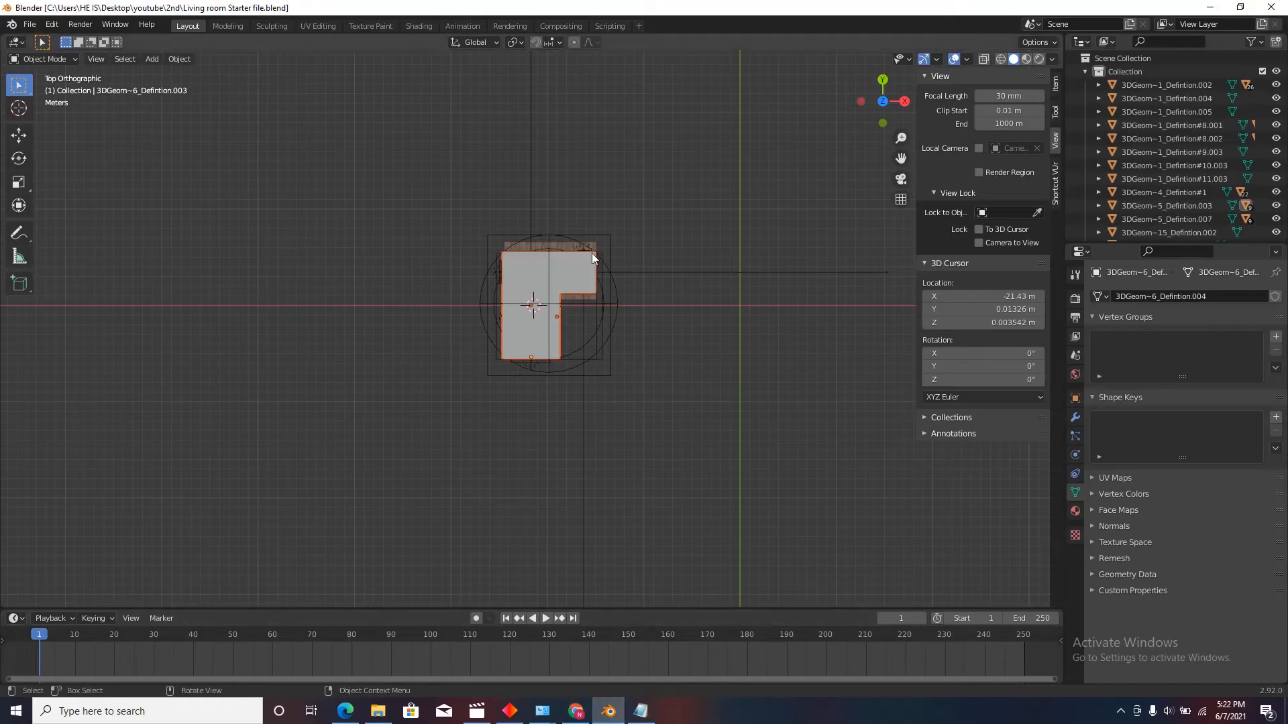
Step: Add a cylinder mesh at the 3D cursor inside the building
scroll(592, 258, "up", 3)
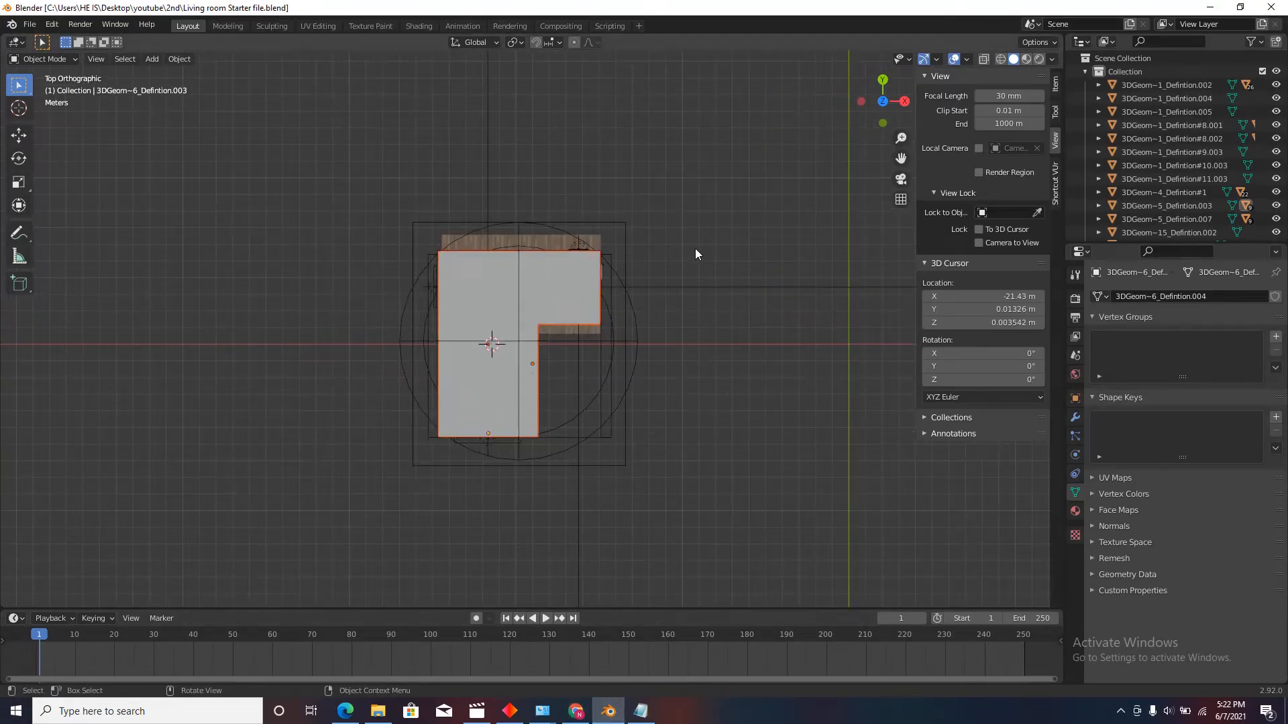
middle_click_drag(681, 262, 187, 130)
left_click(146, 62)
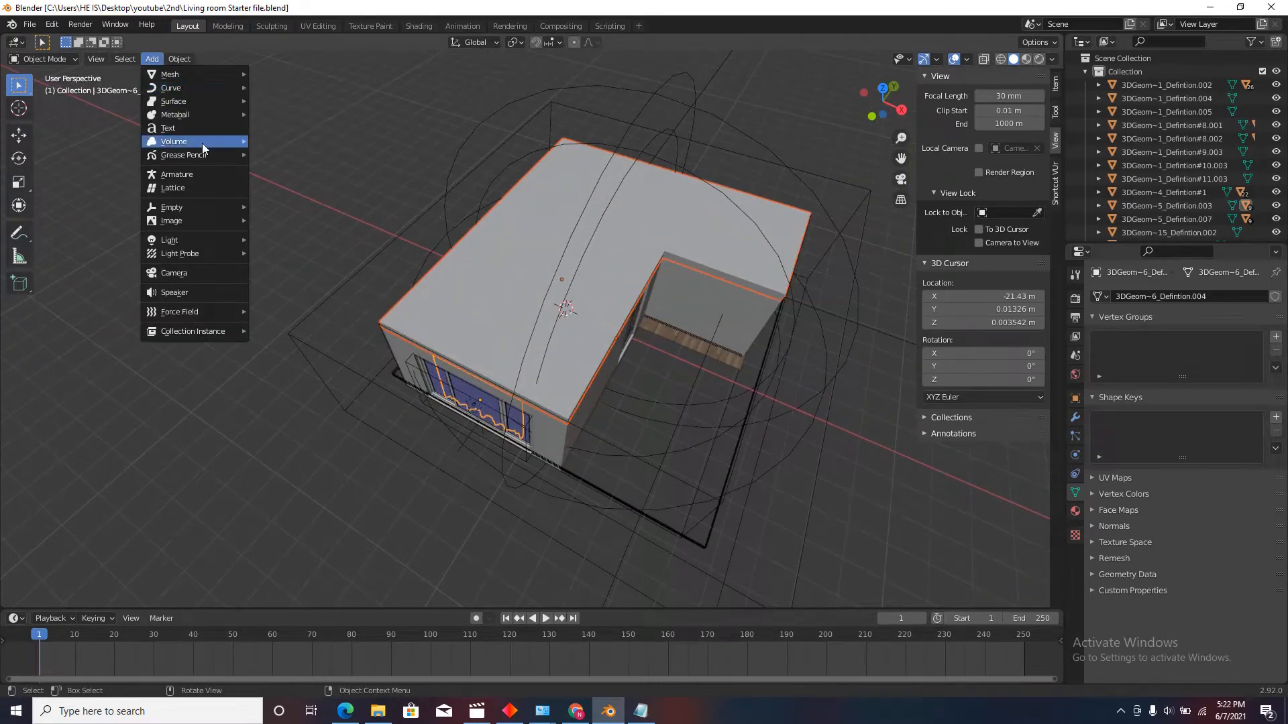
mouse_move(231, 77)
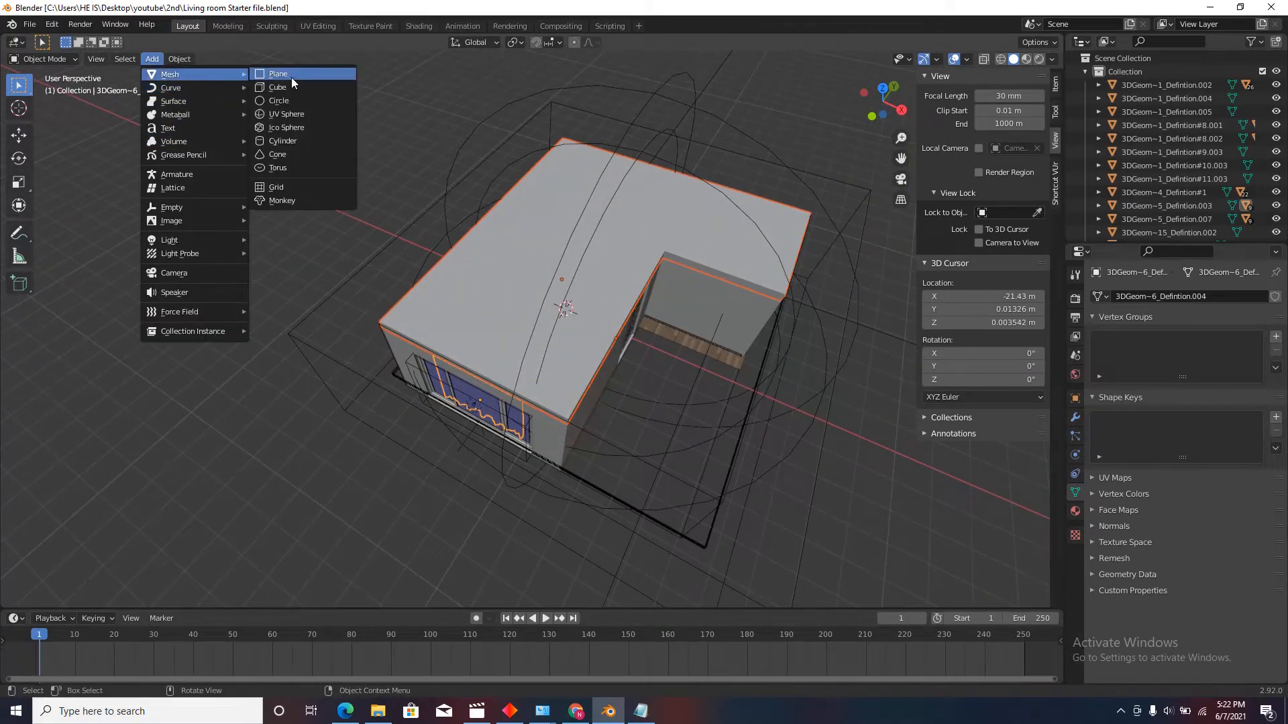
left_click(285, 139)
Step: Scale the cylinder up uniformly until it encloses the whole building with wide clearance
scroll(518, 316, "down", 5)
middle_click_drag(518, 316, 503, 273)
scroll(530, 289, "down", 3)
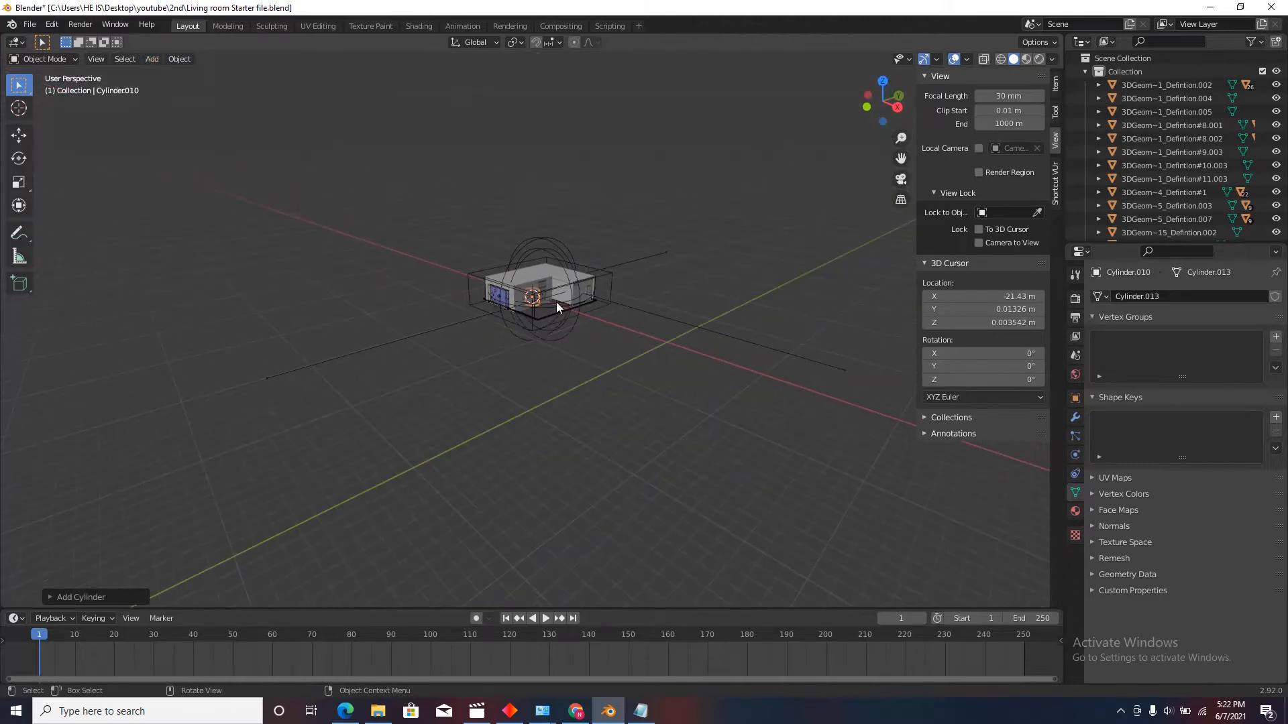
key("s")
left_click(0, 474)
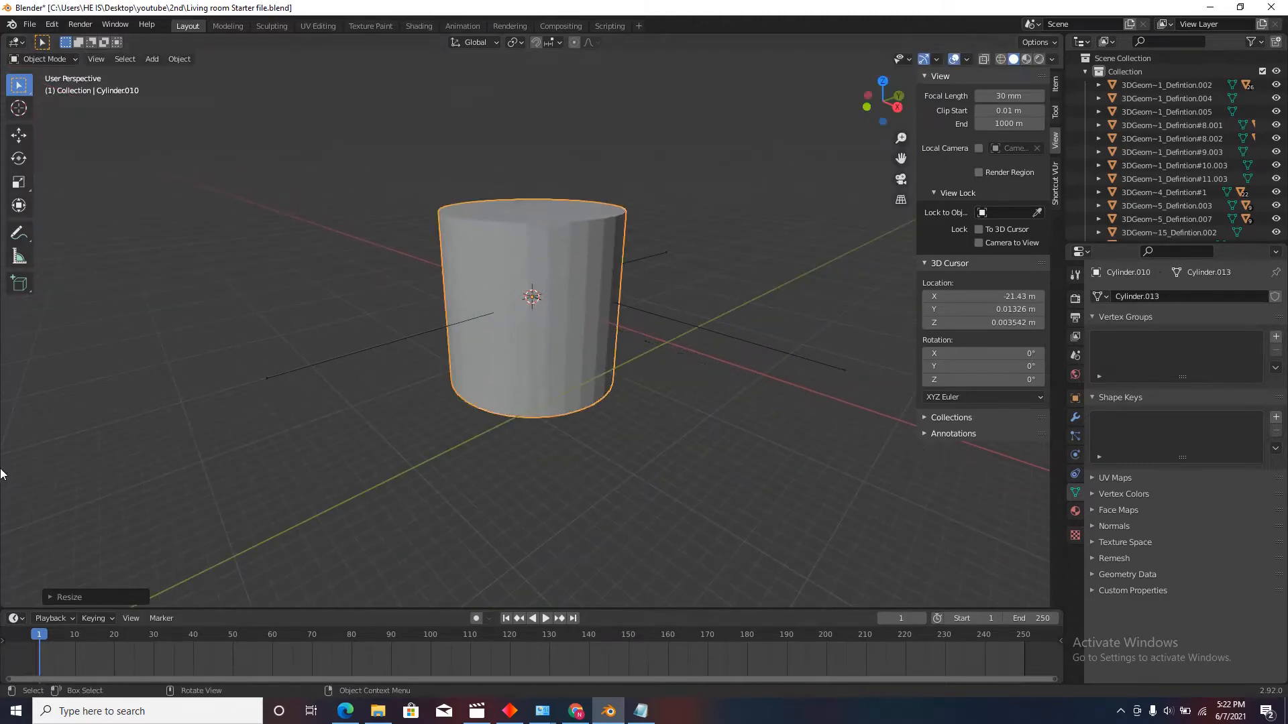
scroll(288, 265, "down", 4)
middle_click_drag(288, 265, 312, 299)
key("s")
right_click(664, 401)
Step: Delete the cylinder's top and bottom cap faces so only its side wall remains
middle_click_drag(653, 393, 563, 353)
key("Tab")
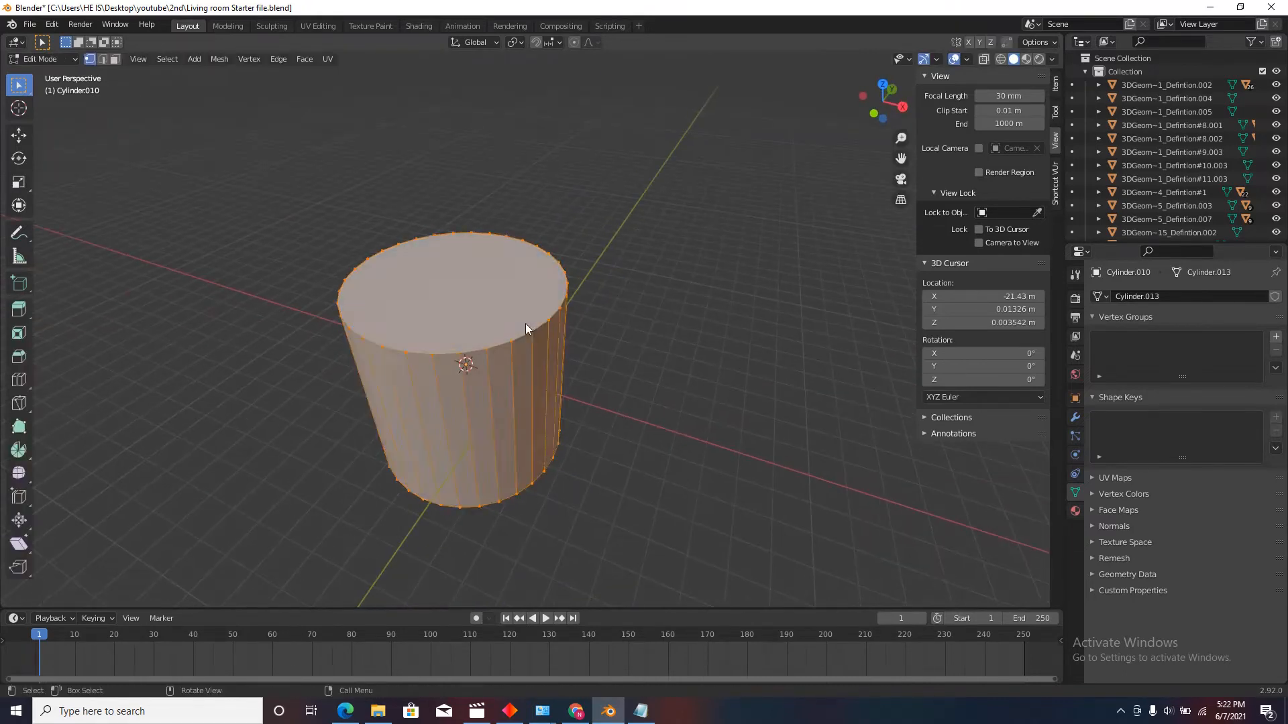
left_click(114, 59)
left_click(460, 304)
middle_click_drag(461, 304, 462, 362)
left_click(463, 362, "shift")
key("x")
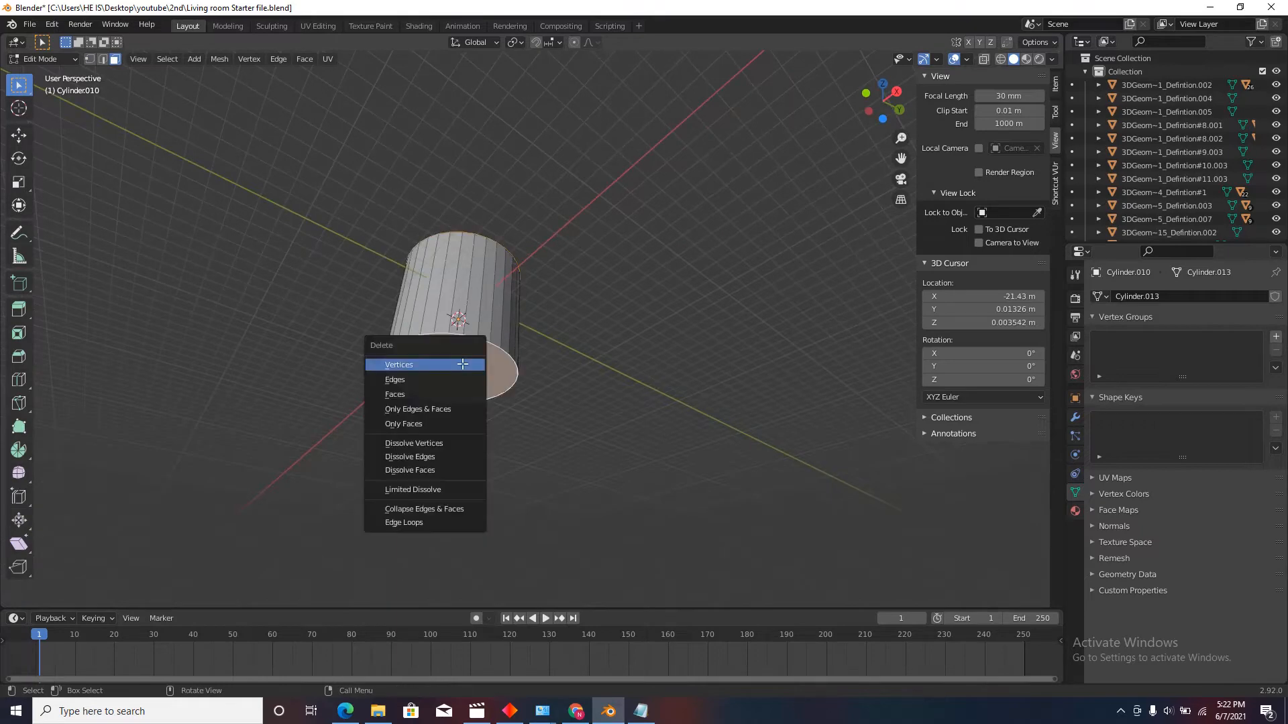
left_click(396, 396)
Step: Examine the open cylinder from inside and outside, checking how it surrounds the building
middle_click_drag(429, 222, 449, 308)
scroll(449, 308, "up", 5)
scroll(448, 310, "down", 3)
middle_click_drag(449, 355, 480, 367)
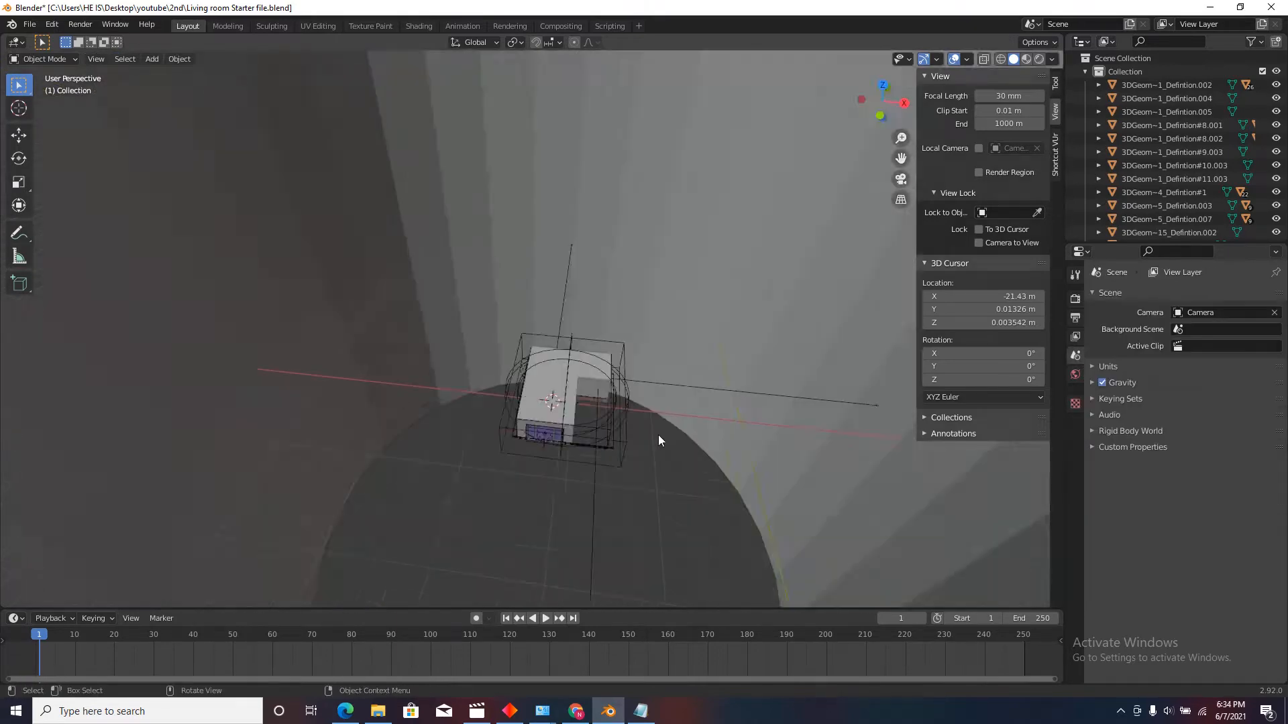
scroll(651, 435, "down", 4)
middle_click_drag(650, 435, 597, 413)
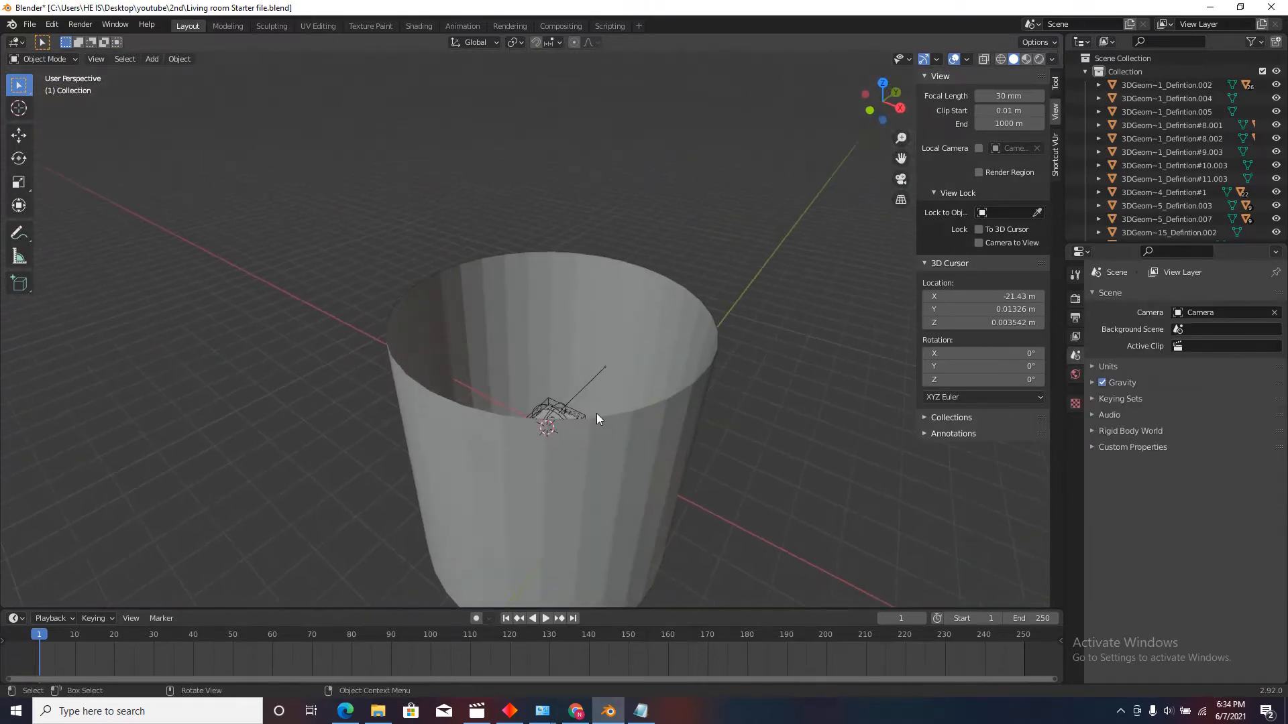
scroll(633, 360, "up", 5)
scroll(651, 302, "down", 5)
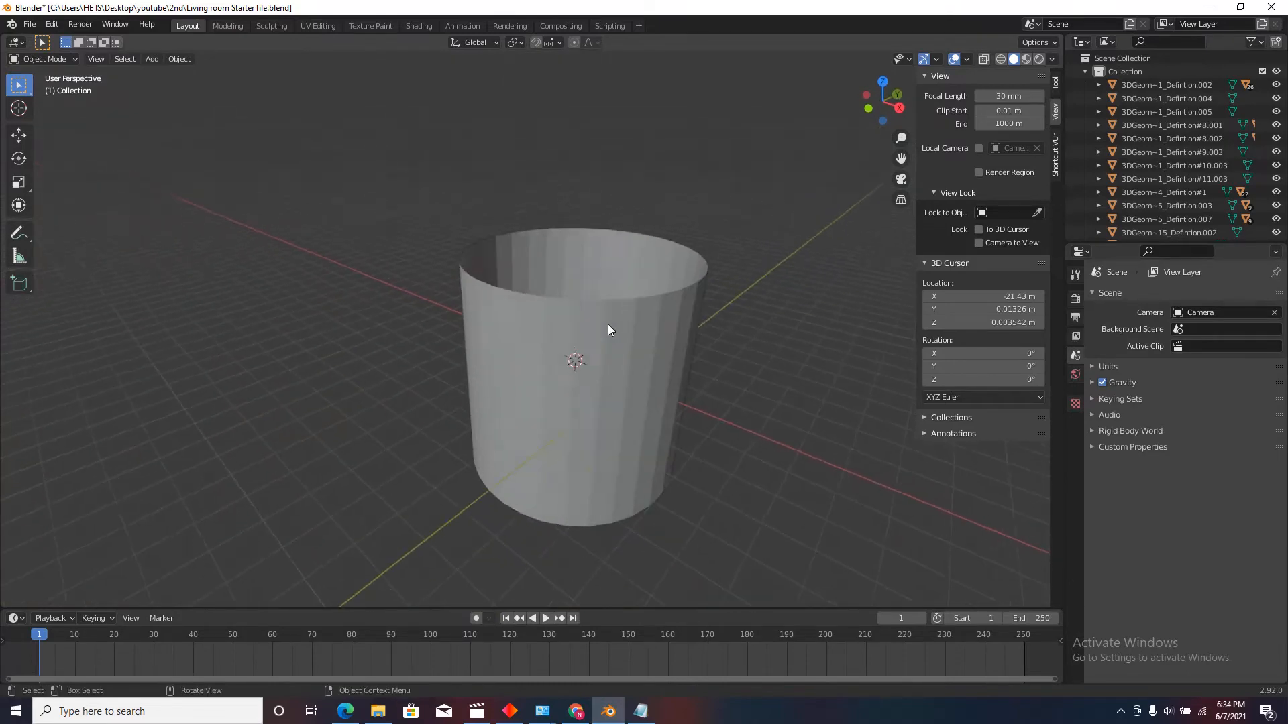
Step: Select the open cylinder and enlarge the timeline area below the viewport
left_click(485, 286)
scroll(582, 303, "down", 1)
middle_click_drag(583, 306, 480, 324)
scroll(569, 282, "up", 3)
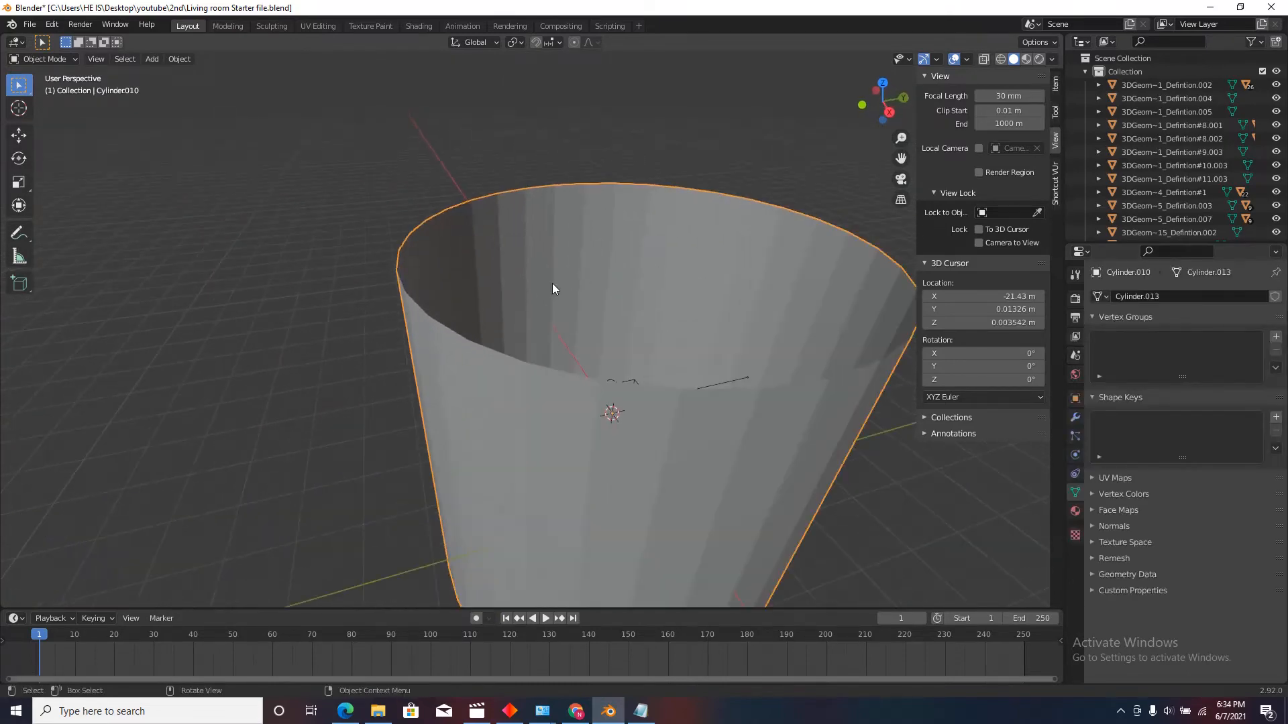
scroll(525, 303, "down", 3)
scroll(567, 337, "down", 1)
middle_click_drag(566, 337, 578, 341)
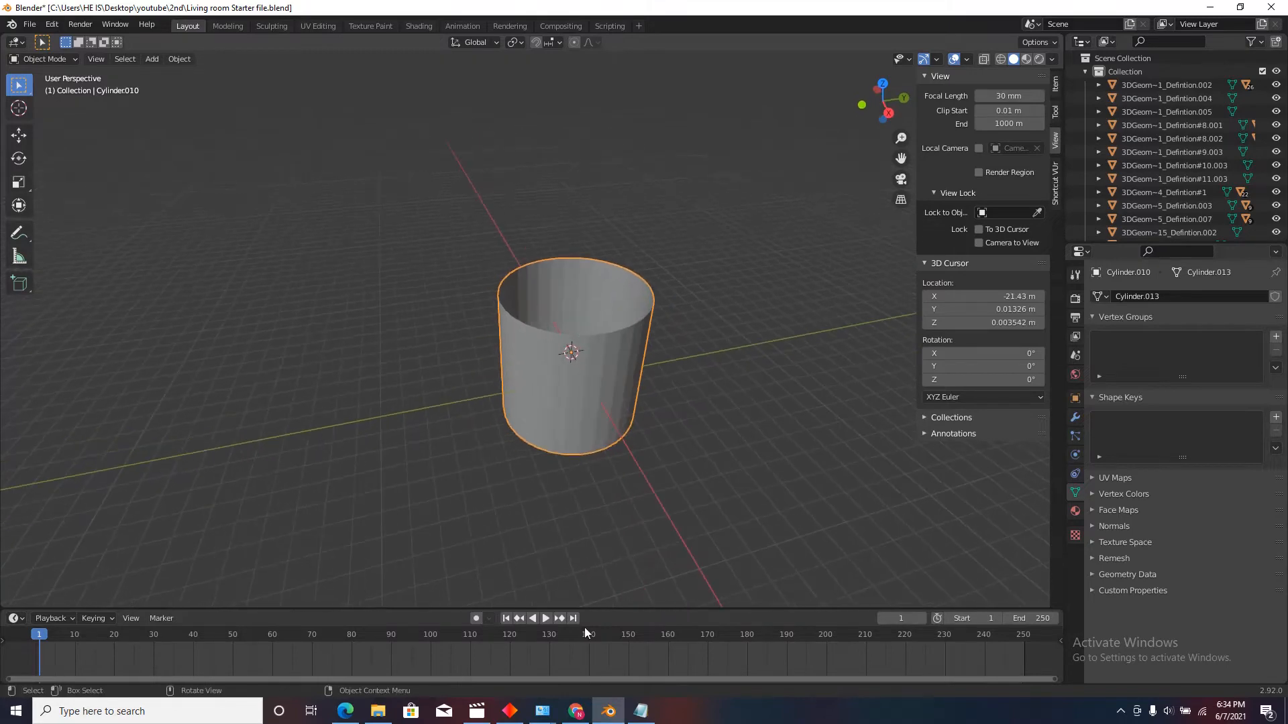
left_click_drag(628, 609, 596, 563)
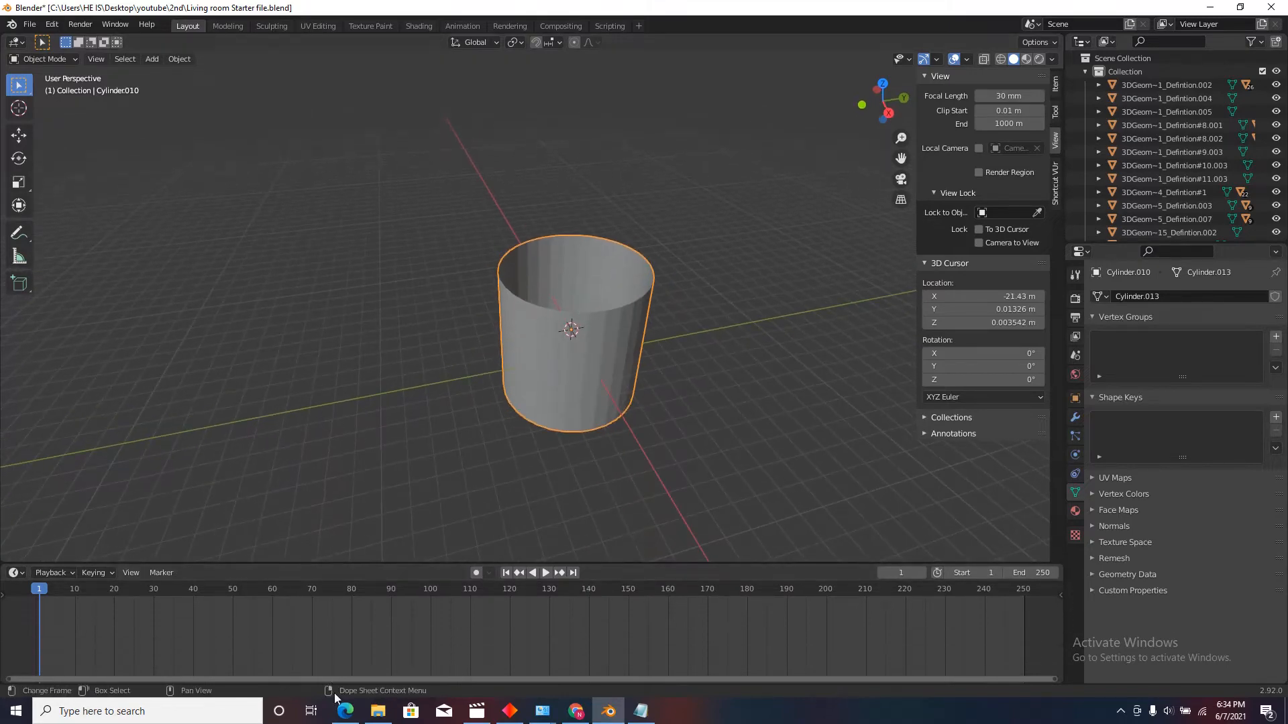
Step: Switch to File Explorer, open the 1st folder in Desktop > youtube to locate the city image, and return to Blender
left_click(377, 710)
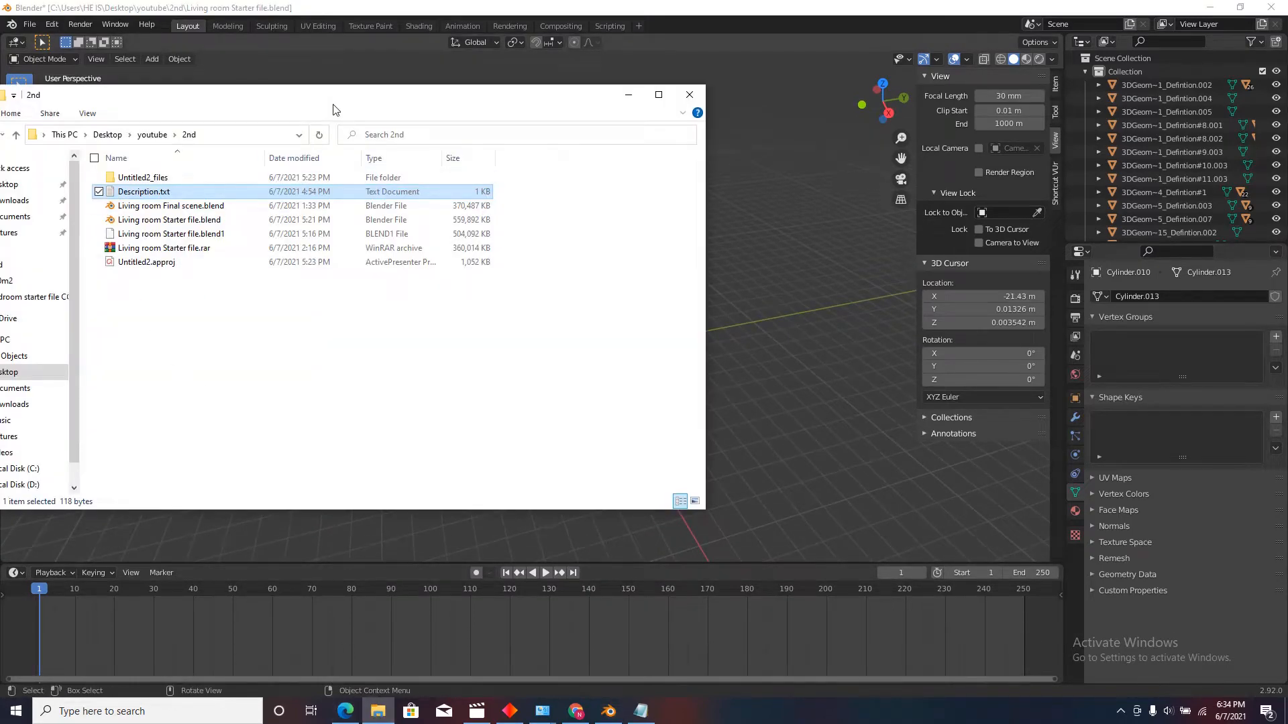
left_click(292, 191)
left_click(281, 236)
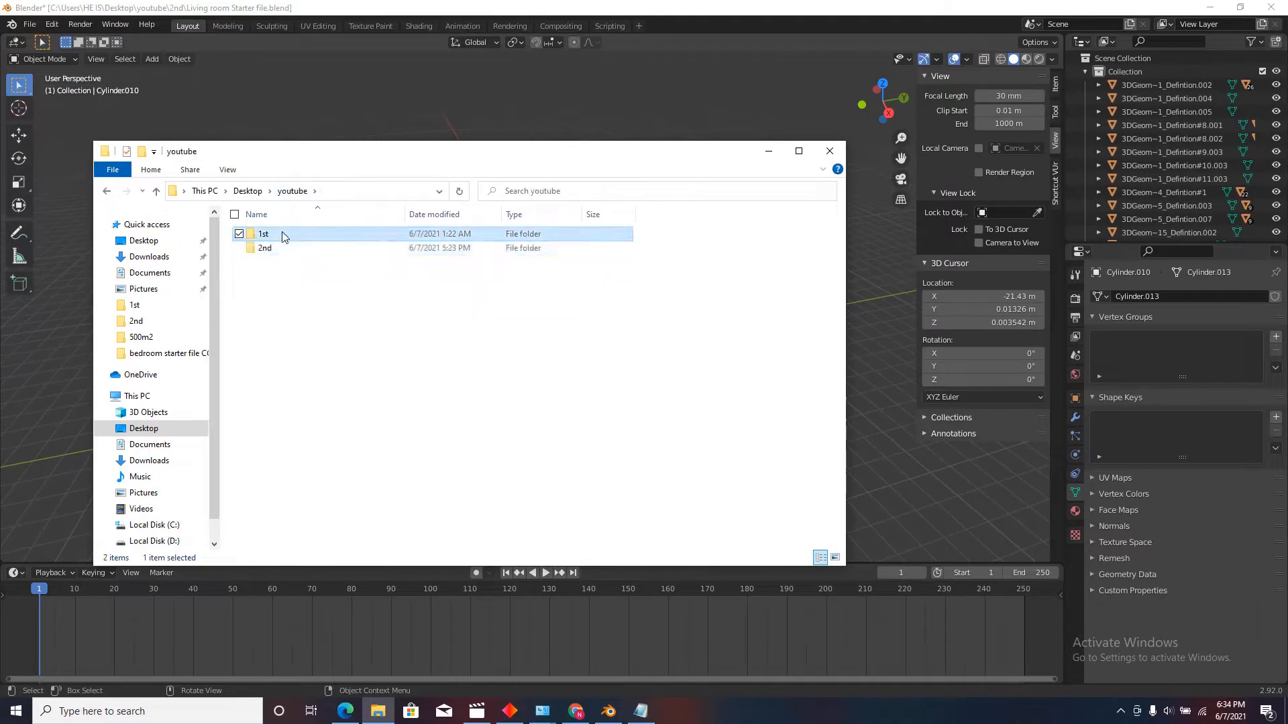
double_click(282, 236)
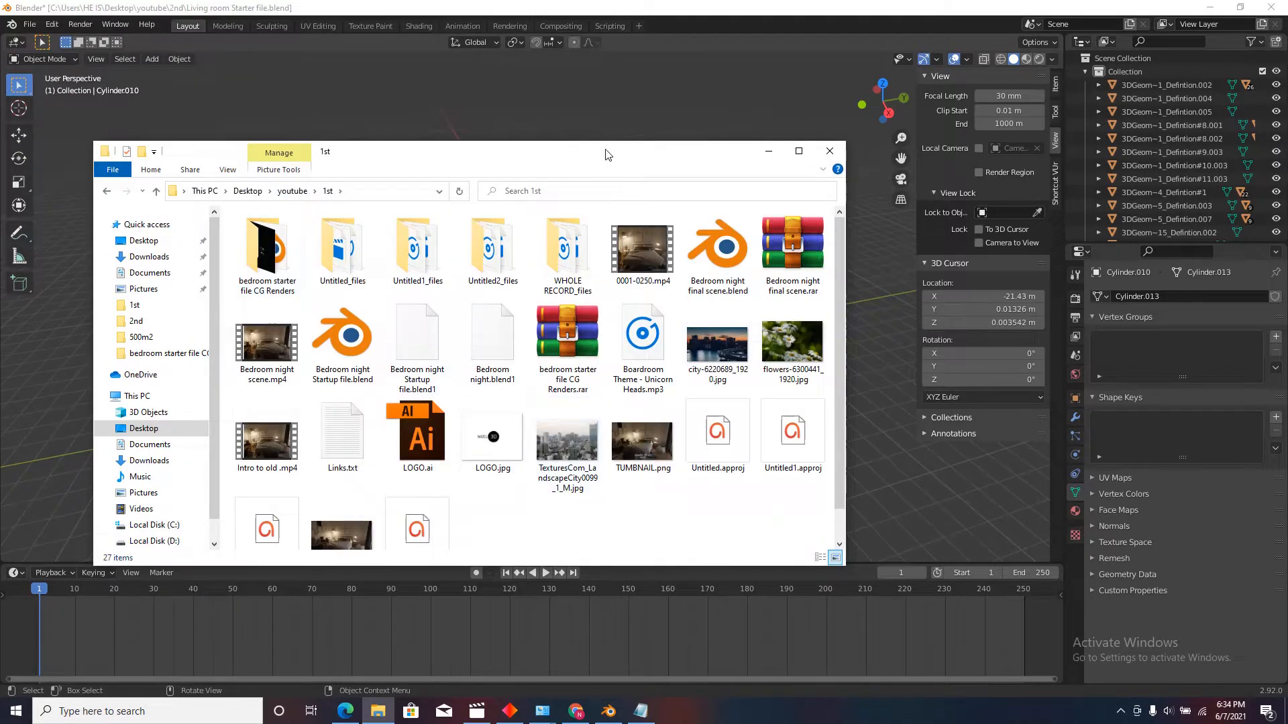
left_click_drag(607, 154, 527, 92)
left_click(489, 368)
left_click(688, 89)
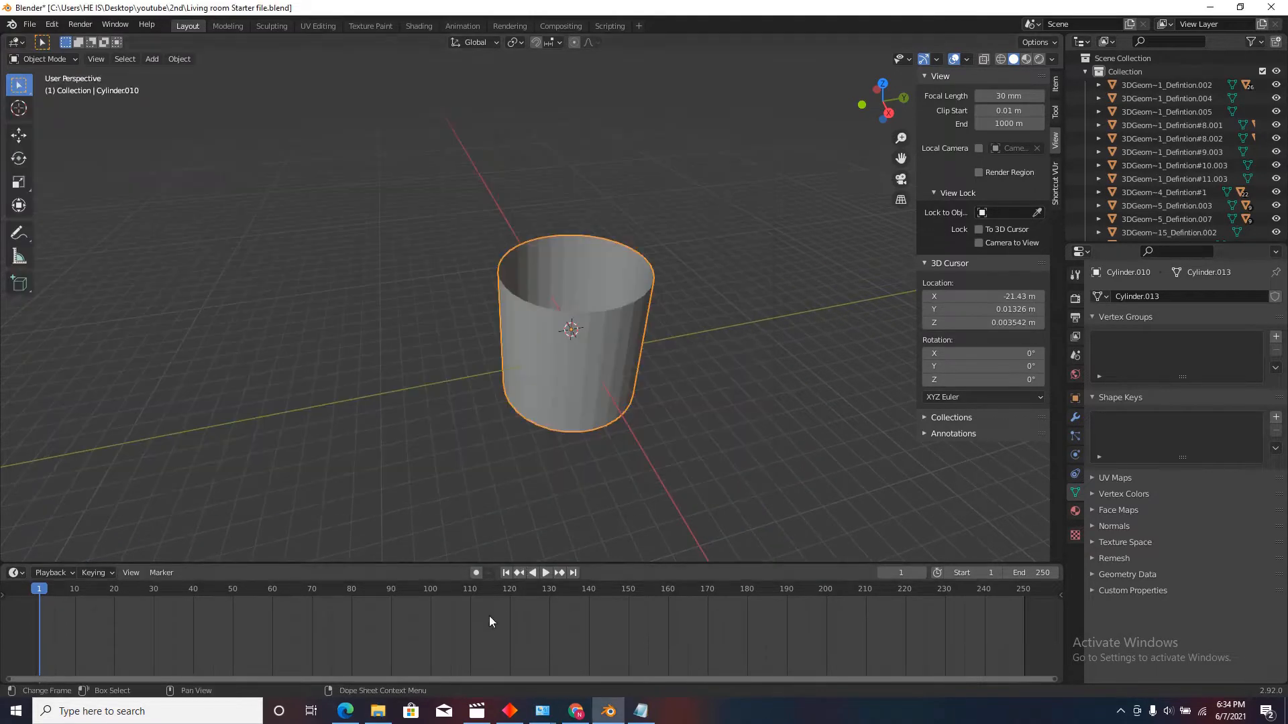
Step: Turn the timeline area into a taller Shader Editor and create a new material for the cylinder
left_click_drag(518, 565, 529, 484)
left_click(13, 491)
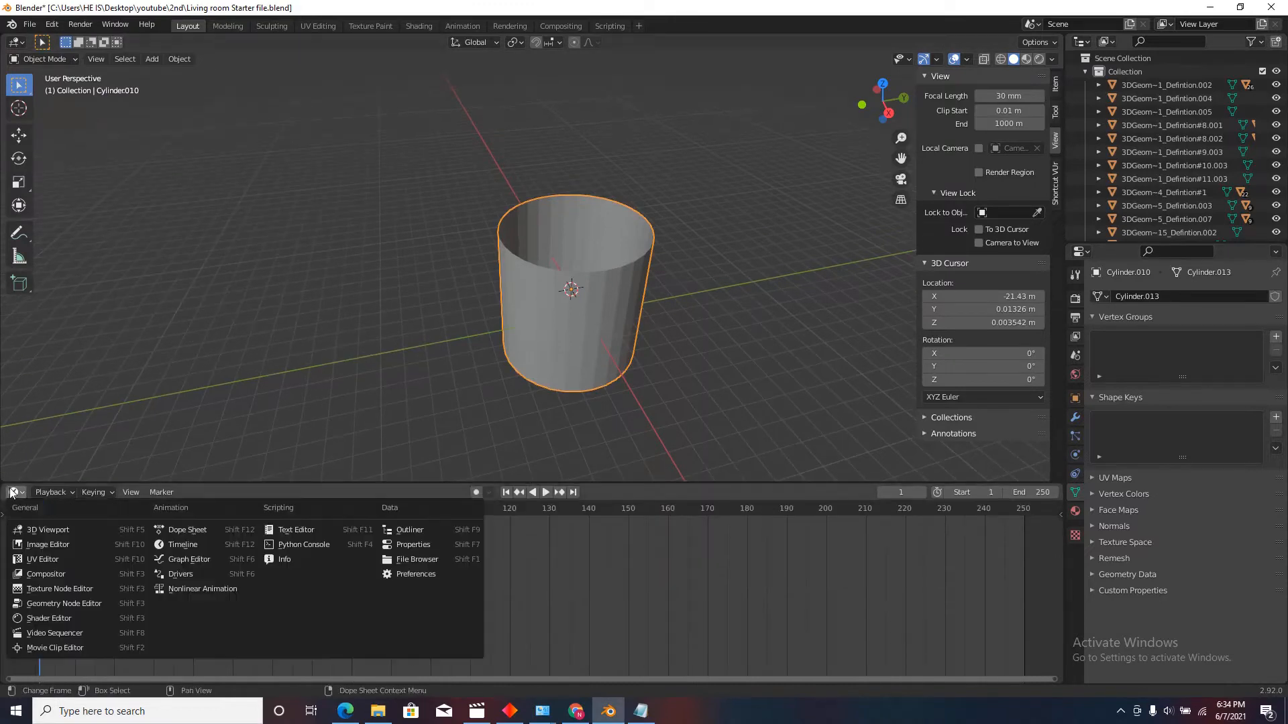
left_click(72, 615)
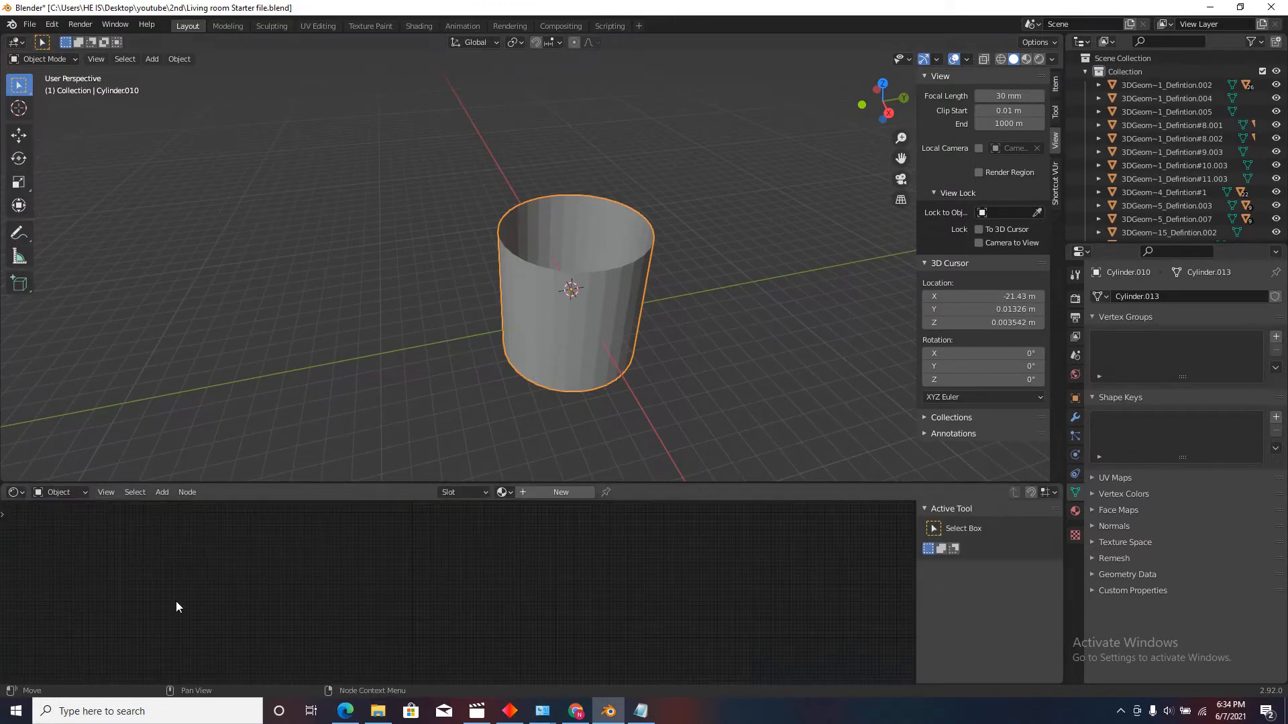
left_click(554, 494)
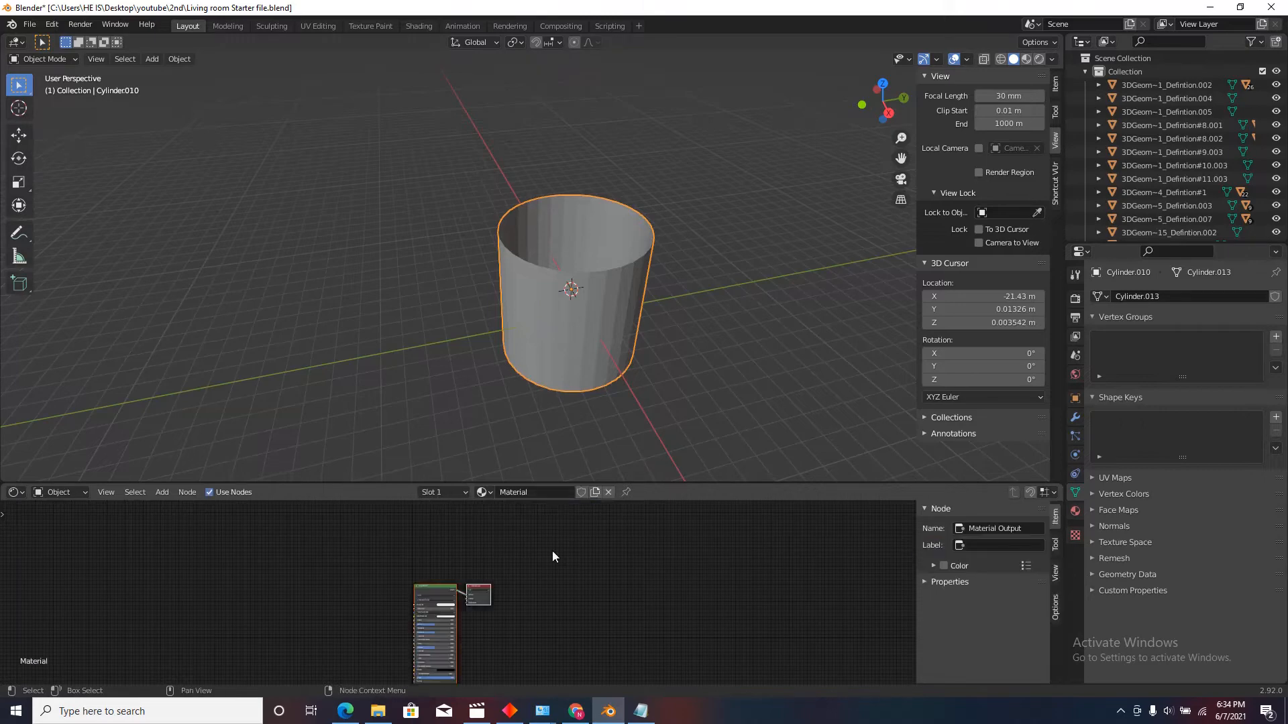
scroll(525, 566, "up", 4)
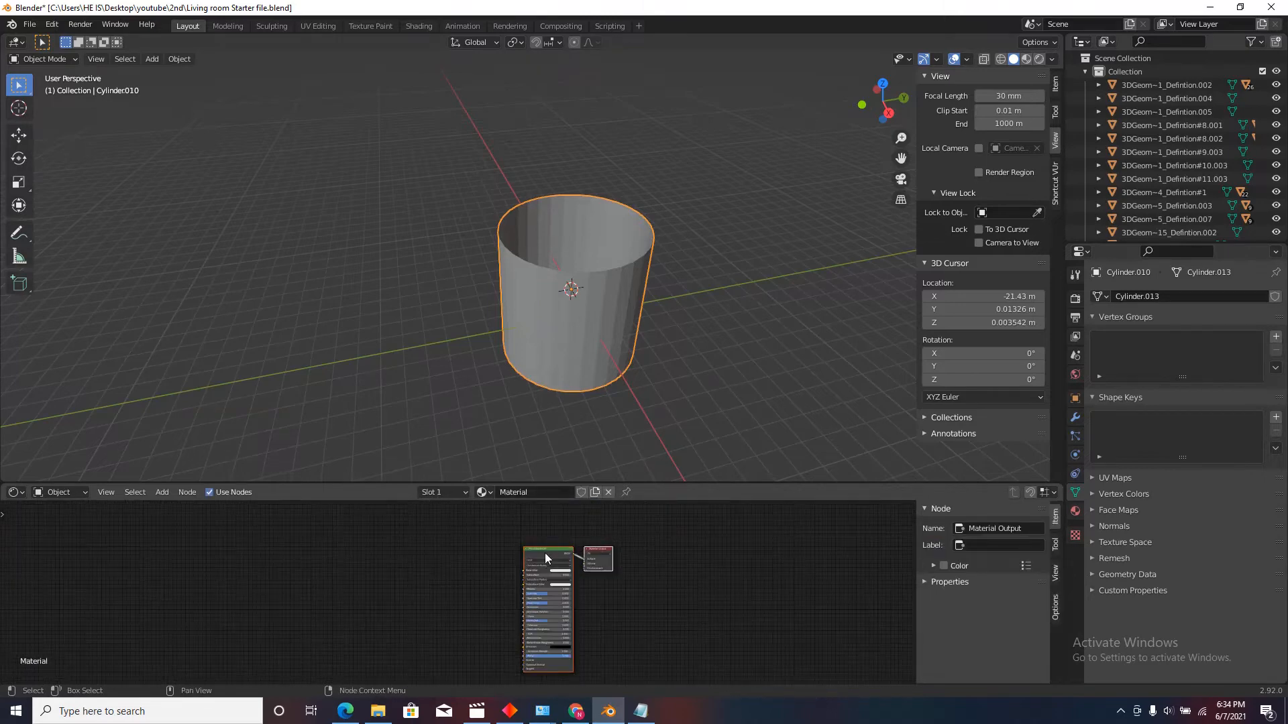
scroll(545, 552, "up", 1)
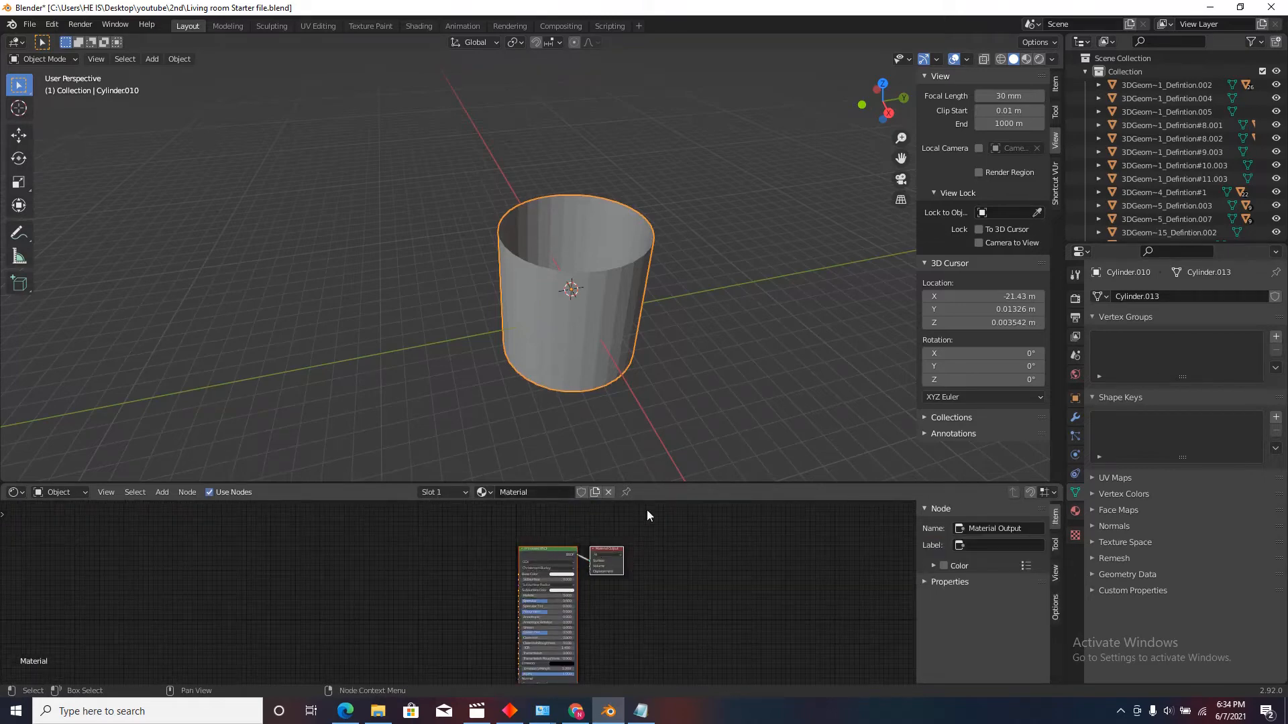
Step: Bring the TexturesCom_LandscapeCity0099_1_M.jpg image from File Explorer into the material and connect its Color to the Principled BSDF's Base Color
left_click(374, 709)
left_click_drag(480, 373, 575, 563)
scroll(443, 580, "up", 3)
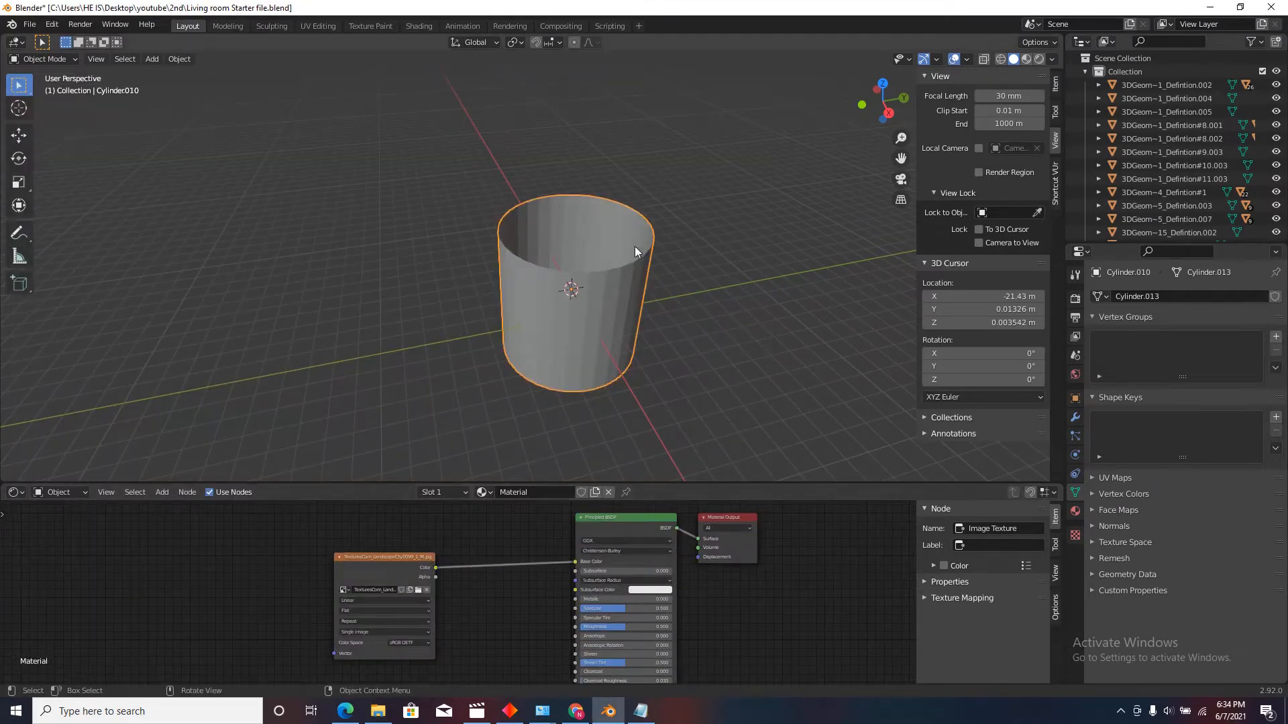
Step: Set the solid viewport shading color to Texture so the image displays on the cylinder
scroll(634, 247, "up", 5)
scroll(642, 243, "down", 4)
middle_click_drag(642, 243, 593, 279)
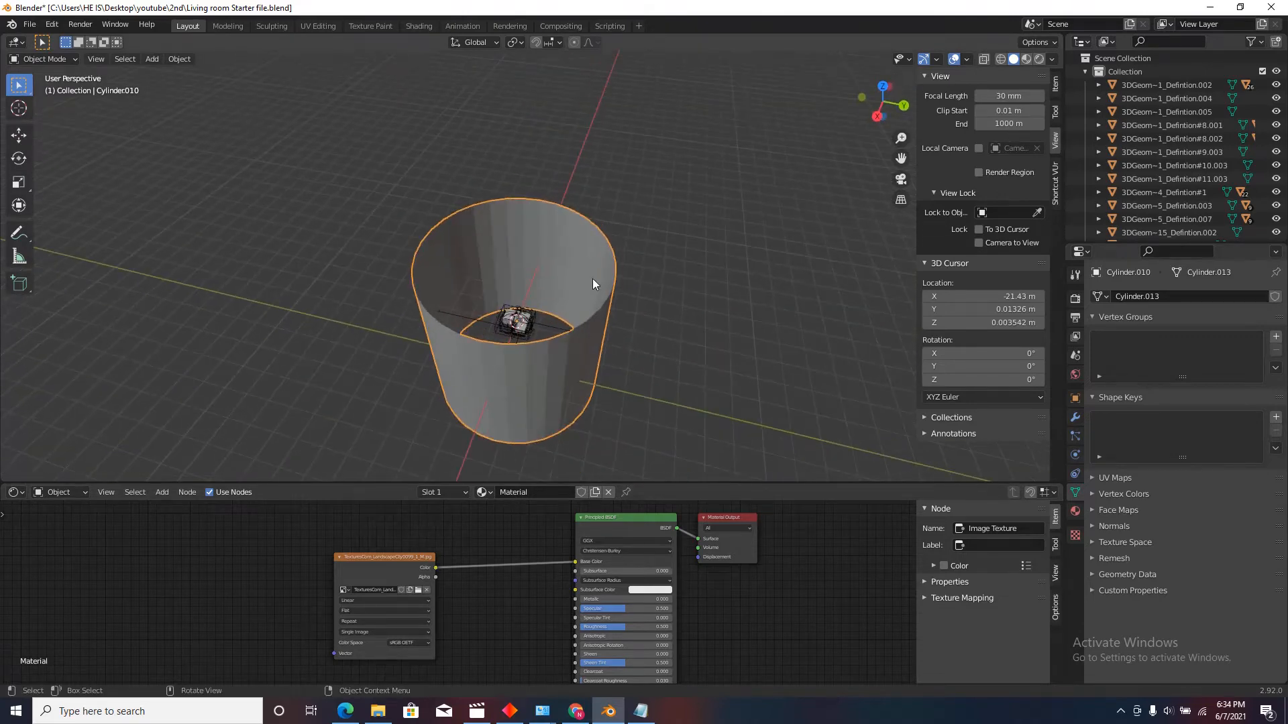
scroll(594, 279, "up", 4)
left_click(1052, 60)
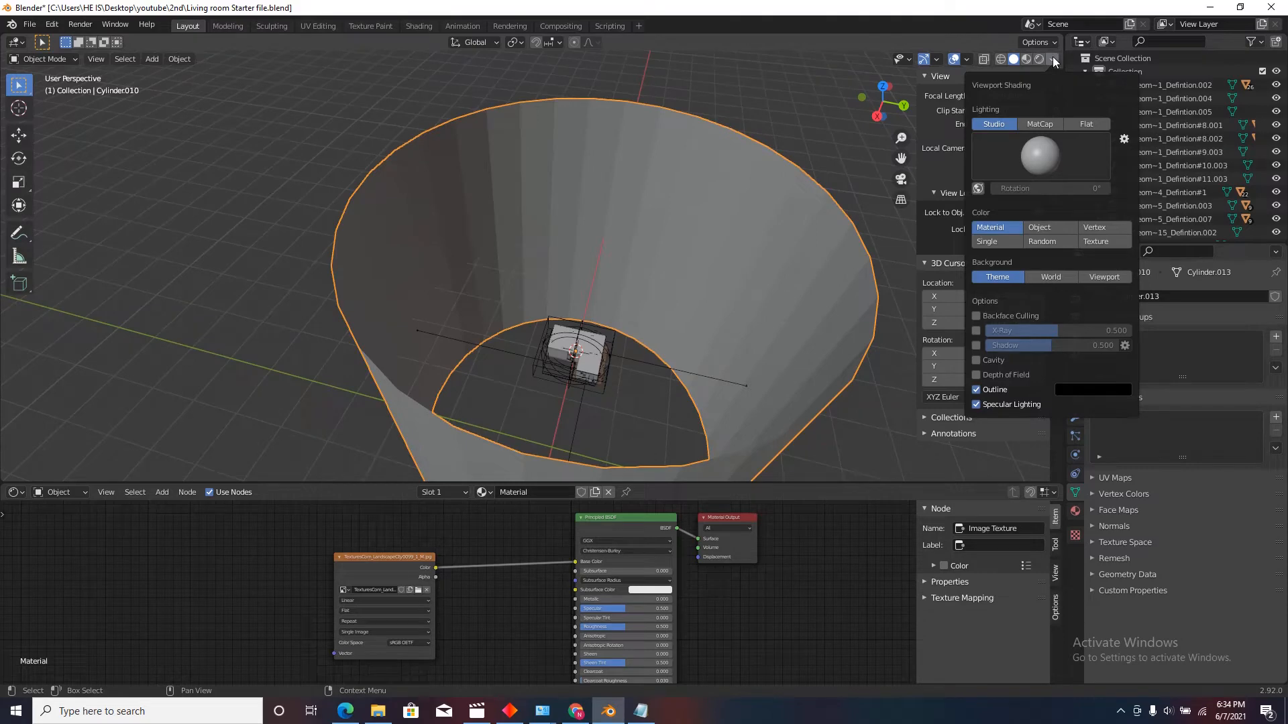
left_click(1104, 241)
Step: Examine from several sides how the city image wraps around the cylinder wall
scroll(484, 243, "down", 3)
mouse_move(484, 243)
middle_mouse_down()
mouse_move(514, 204)
mouse_move(492, 262)
middle_mouse_up()
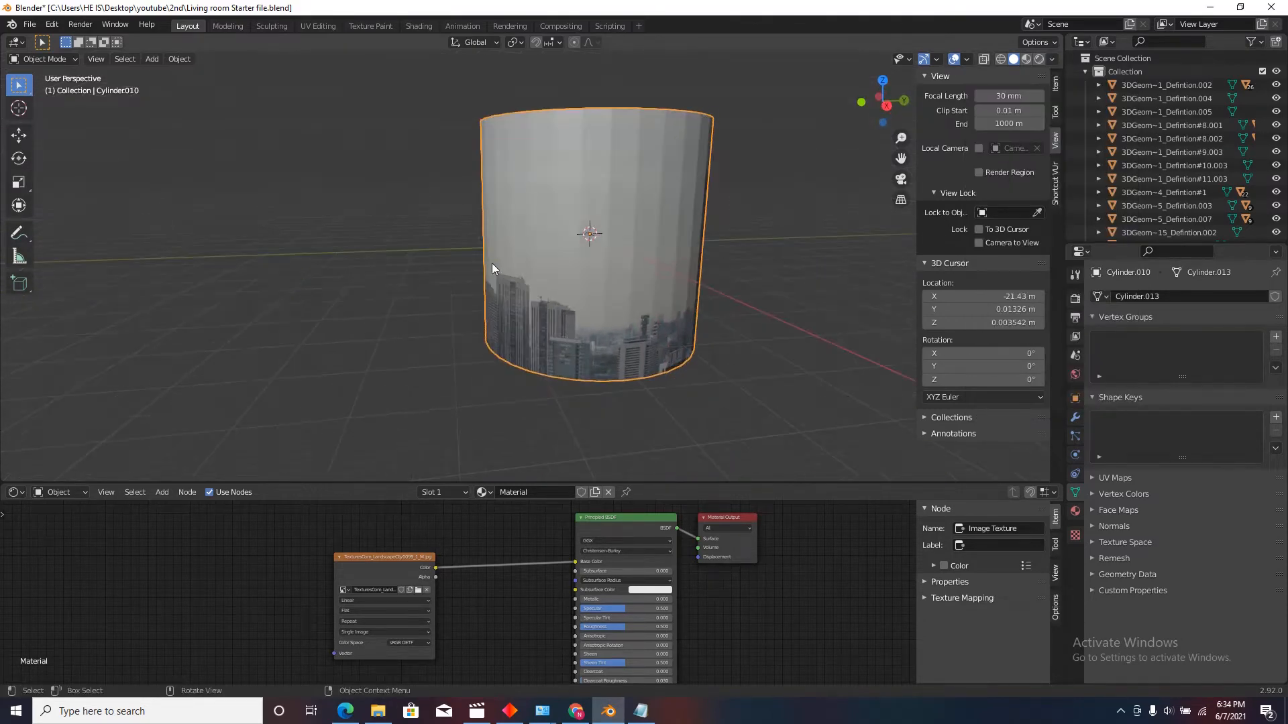
scroll(492, 262, "up", 3)
scroll(500, 304, "down", 3)
middle_click_drag(516, 306, 642, 302)
scroll(649, 246, "down", 2)
middle_click_drag(649, 247, 554, 268)
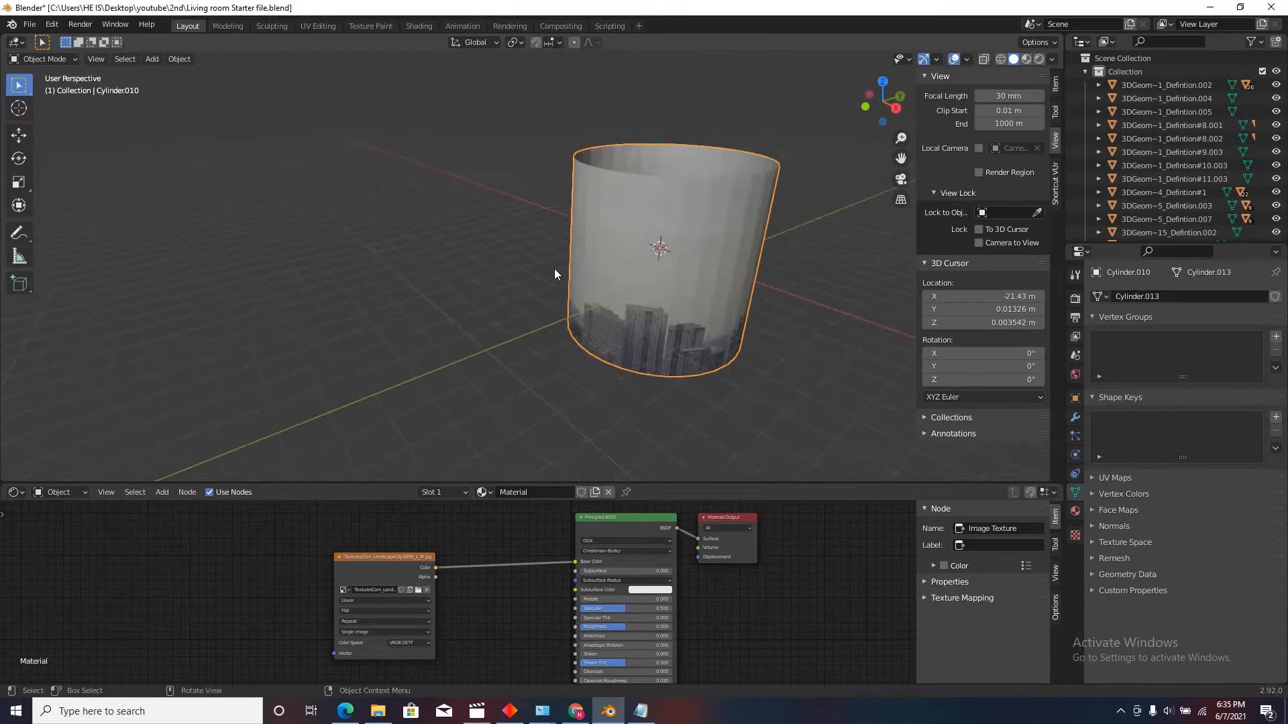
scroll(680, 198, "up", 5)
scroll(680, 197, "down", 4)
middle_click_drag(680, 197, 577, 232)
scroll(582, 224, "up", 3)
scroll(625, 230, "down", 6)
scroll(634, 247, "down", 4)
scroll(583, 238, "up", 4)
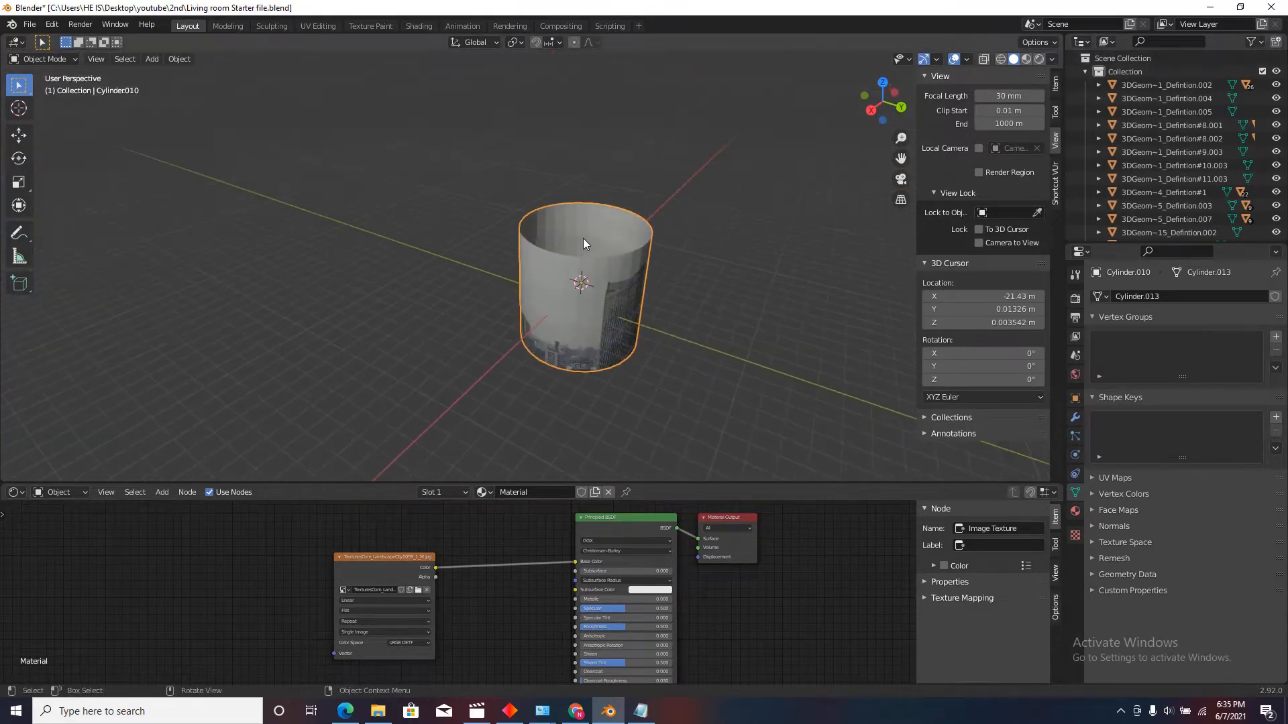
scroll(583, 244, "up", 2)
Step: Give the viewport more height and switch it to rendered shading with the cylinder selected
left_click_drag(513, 484, 529, 515)
left_click(593, 336)
left_click(1038, 59)
scroll(633, 318, "down", 2)
scroll(541, 291, "up", 6)
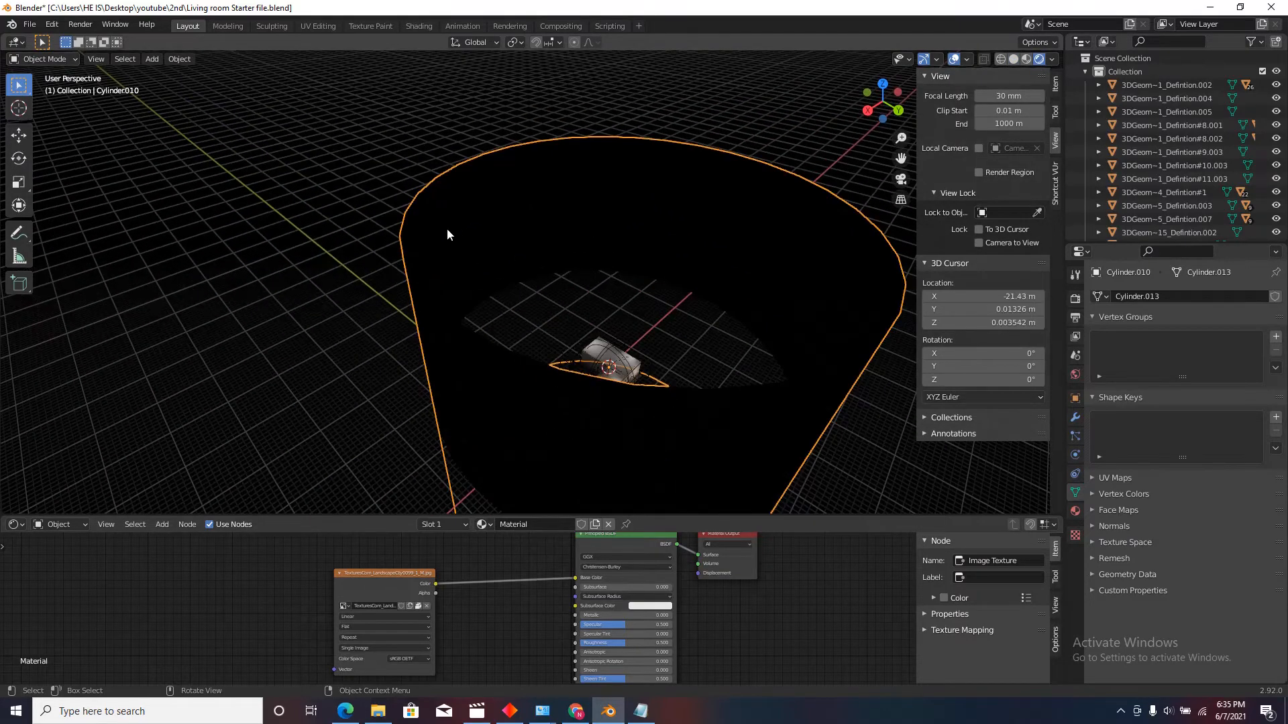
Step: Delete the Principled BSDF node from the cylinder's material
scroll(565, 602, "down", 4)
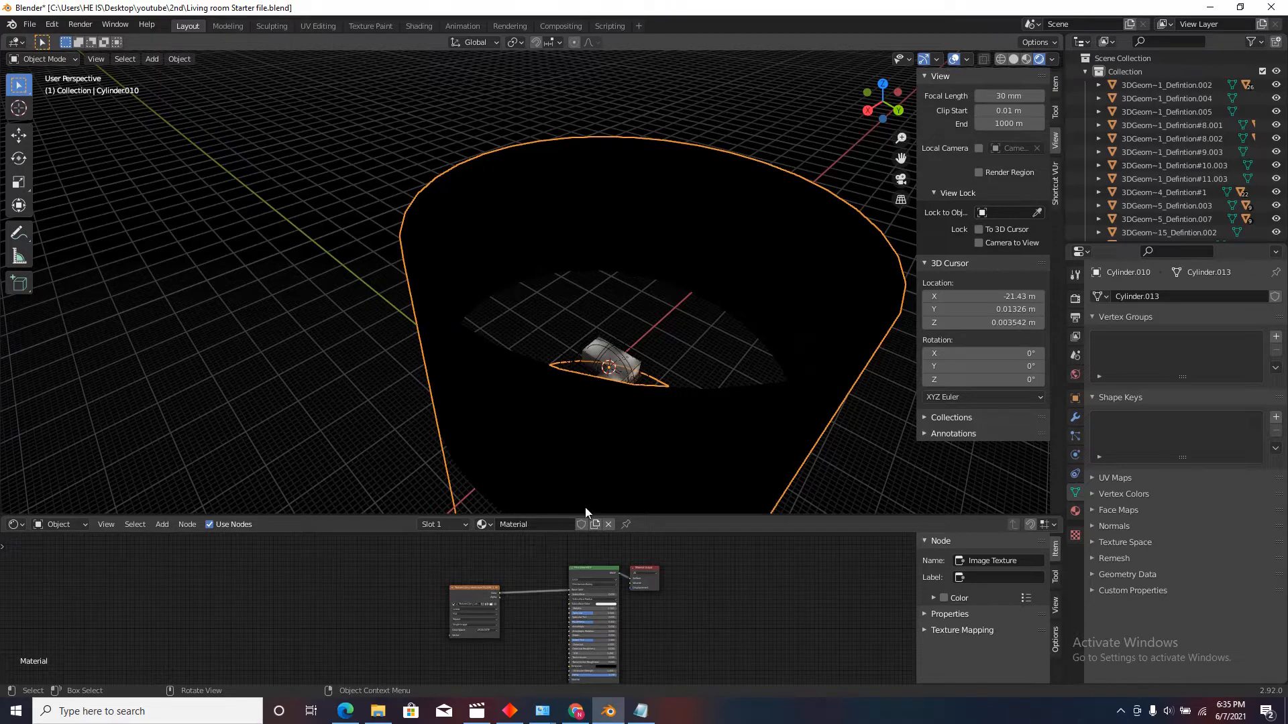
scroll(708, 622, "up", 1)
left_click(601, 562)
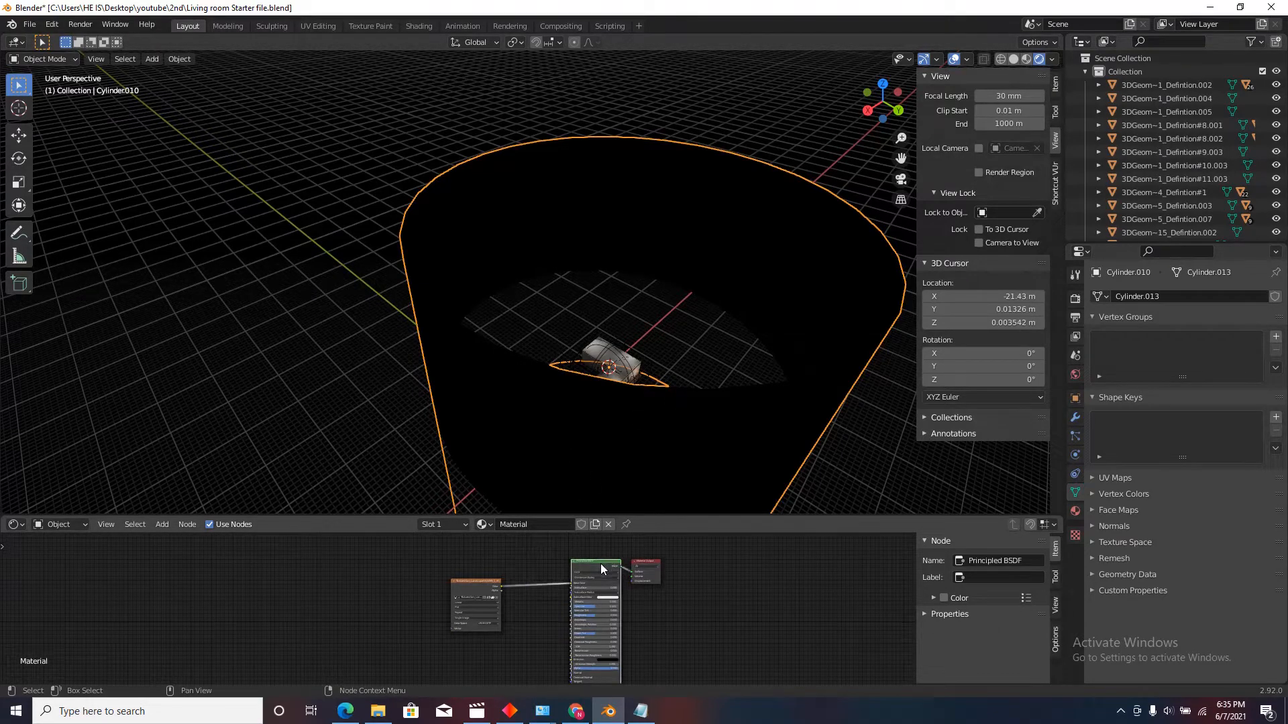
scroll(579, 565, "up", 1)
key("x")
scroll(662, 581, "down", 1)
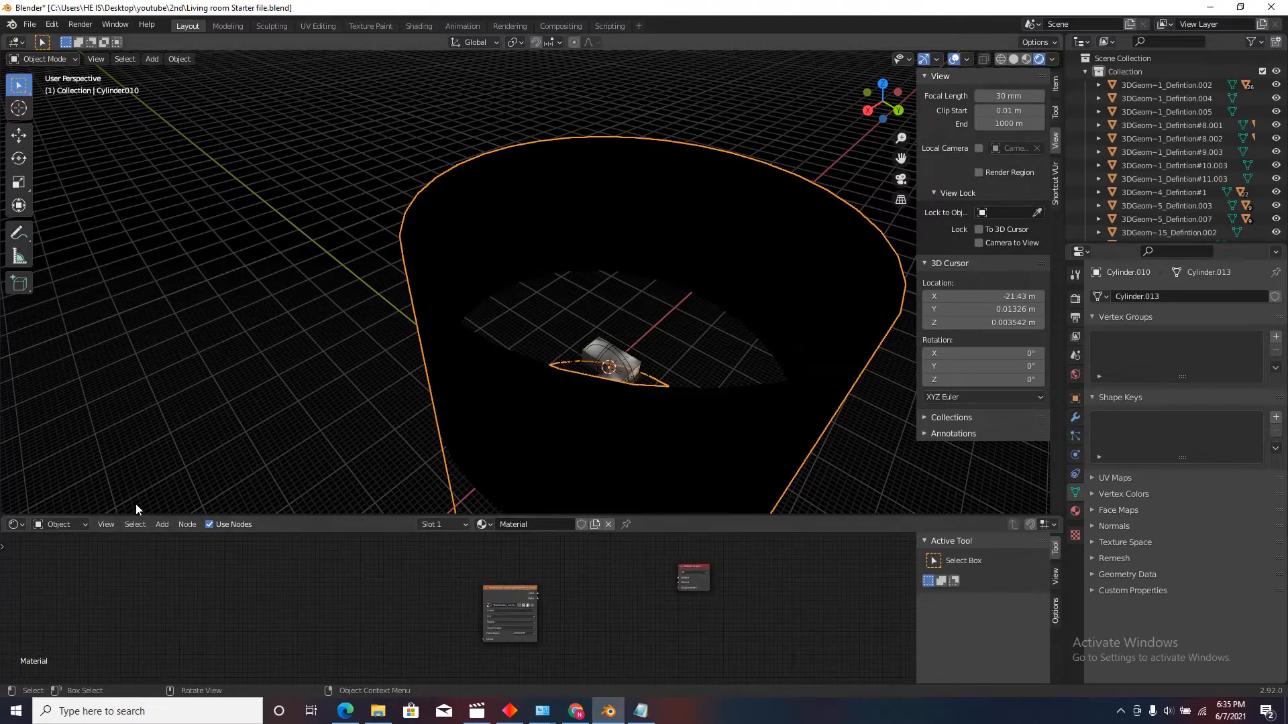
Step: Search for the Emission shader and add it to the cylinder's material
left_click(163, 525)
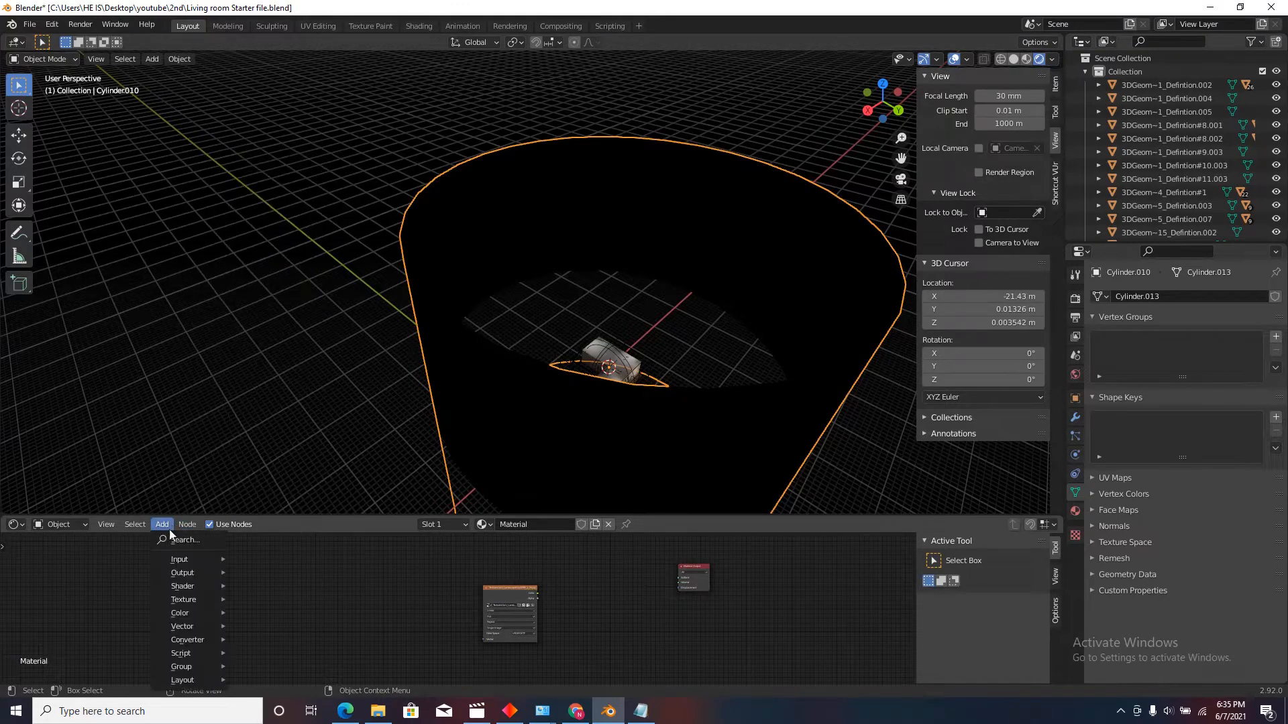
left_click(166, 539)
type("emm")
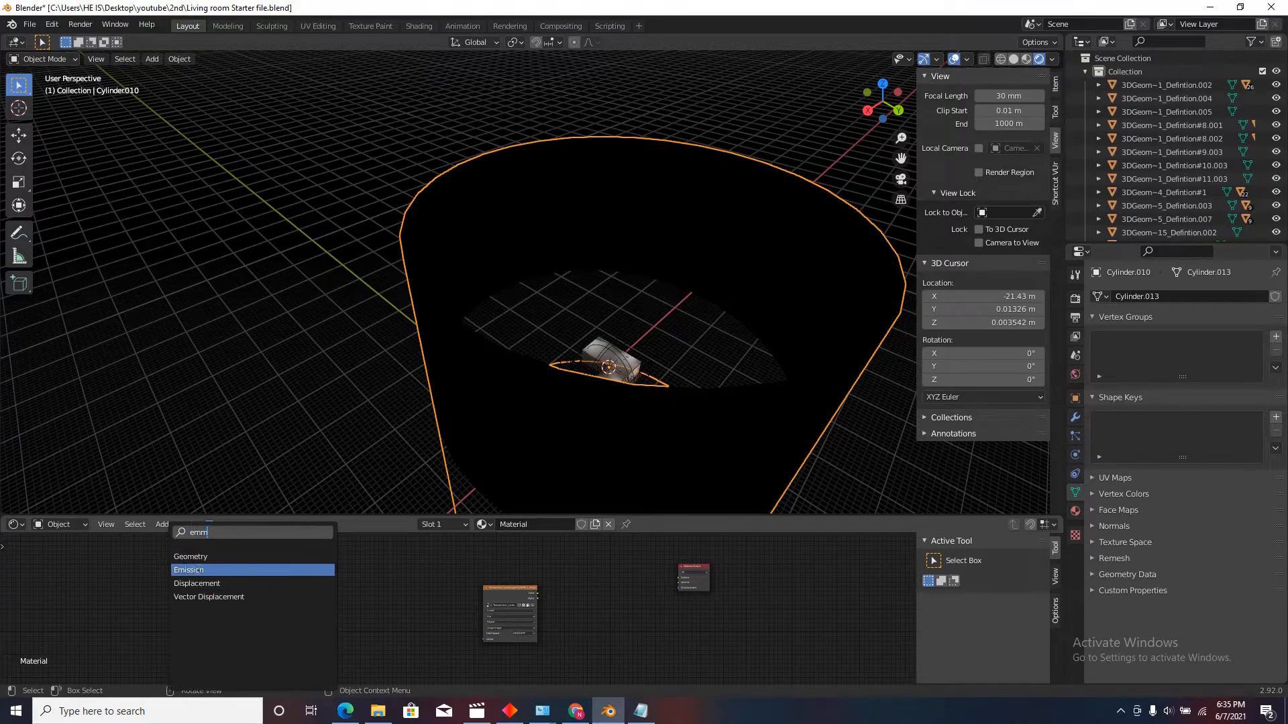
key("Return")
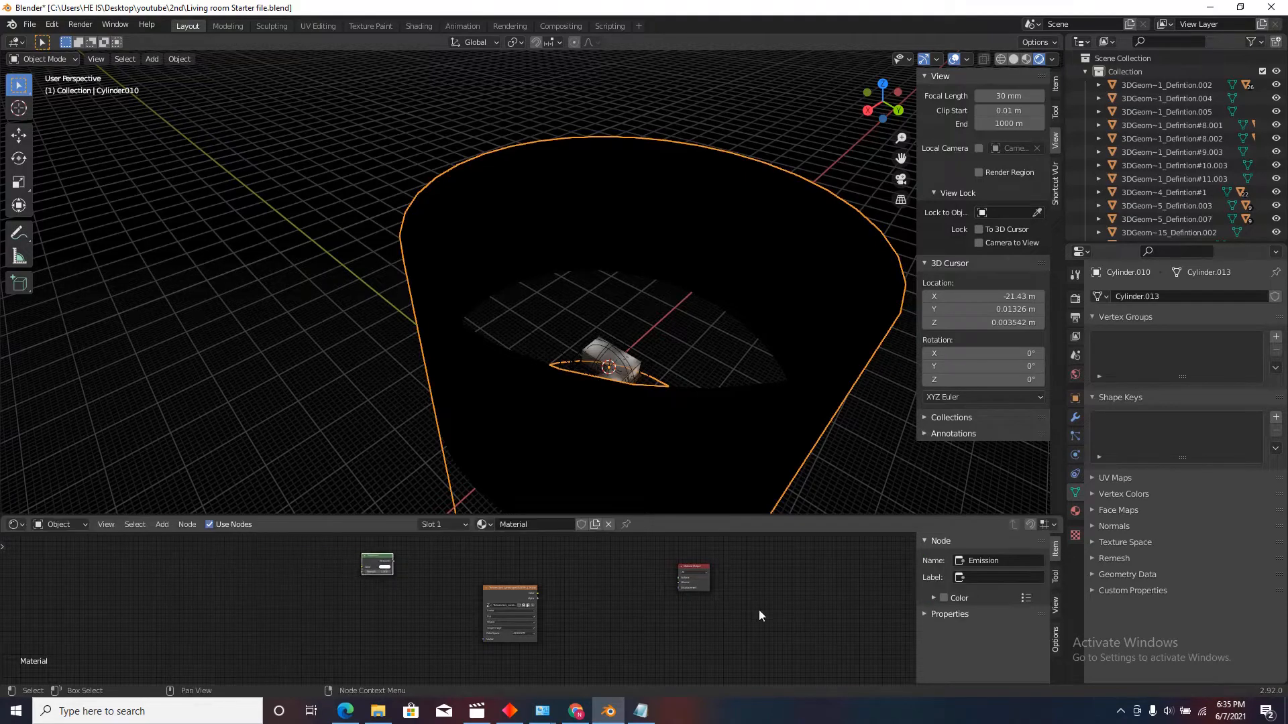
Step: Place the Emission node beside the output and link the city image's color through Emission to the material's surface
left_click(623, 578)
scroll(625, 576, "up", 3)
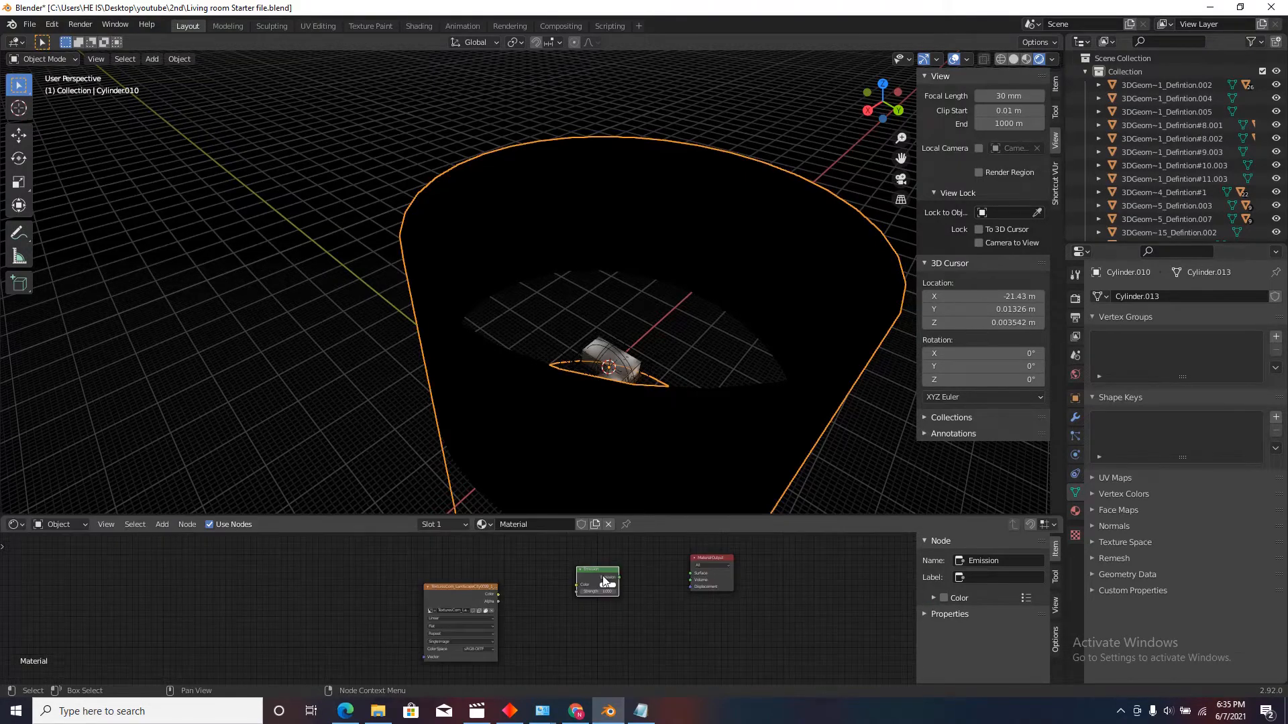
left_click_drag(450, 603, 736, 572)
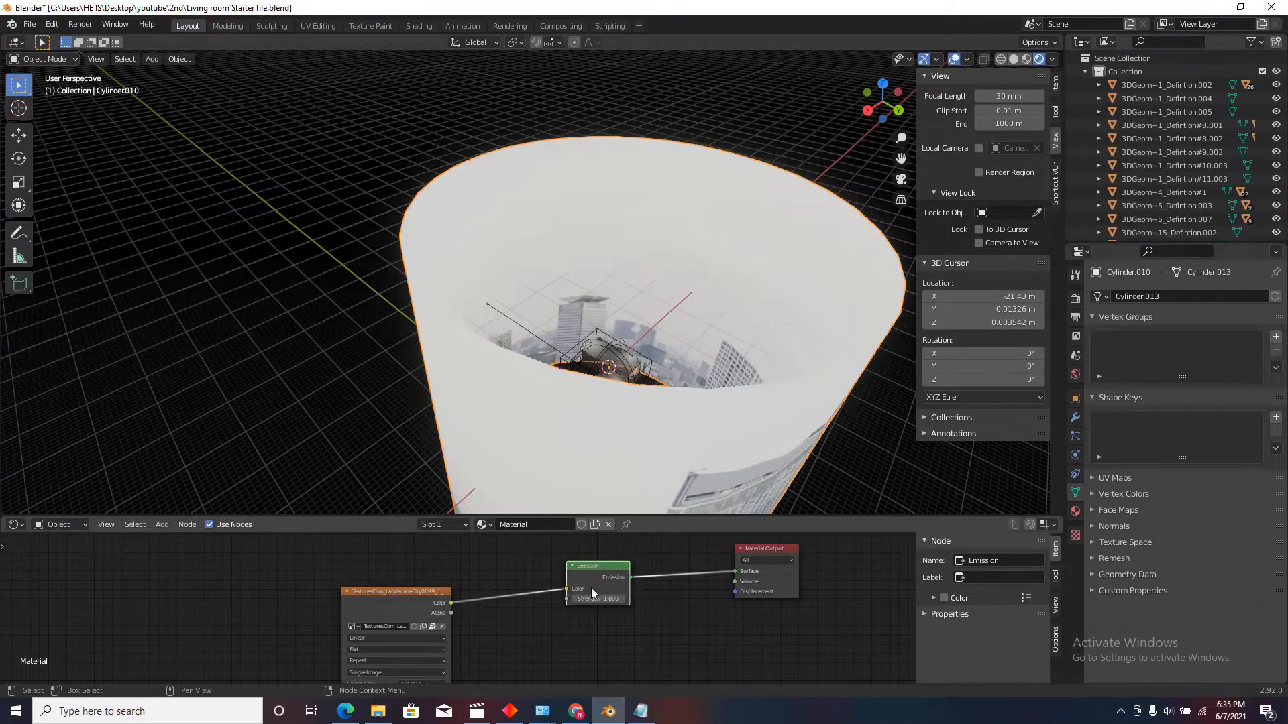
Step: Set the Emission strength of the cylinder's material to 5
scroll(627, 345, "down", 4)
scroll(595, 336, "up", 5)
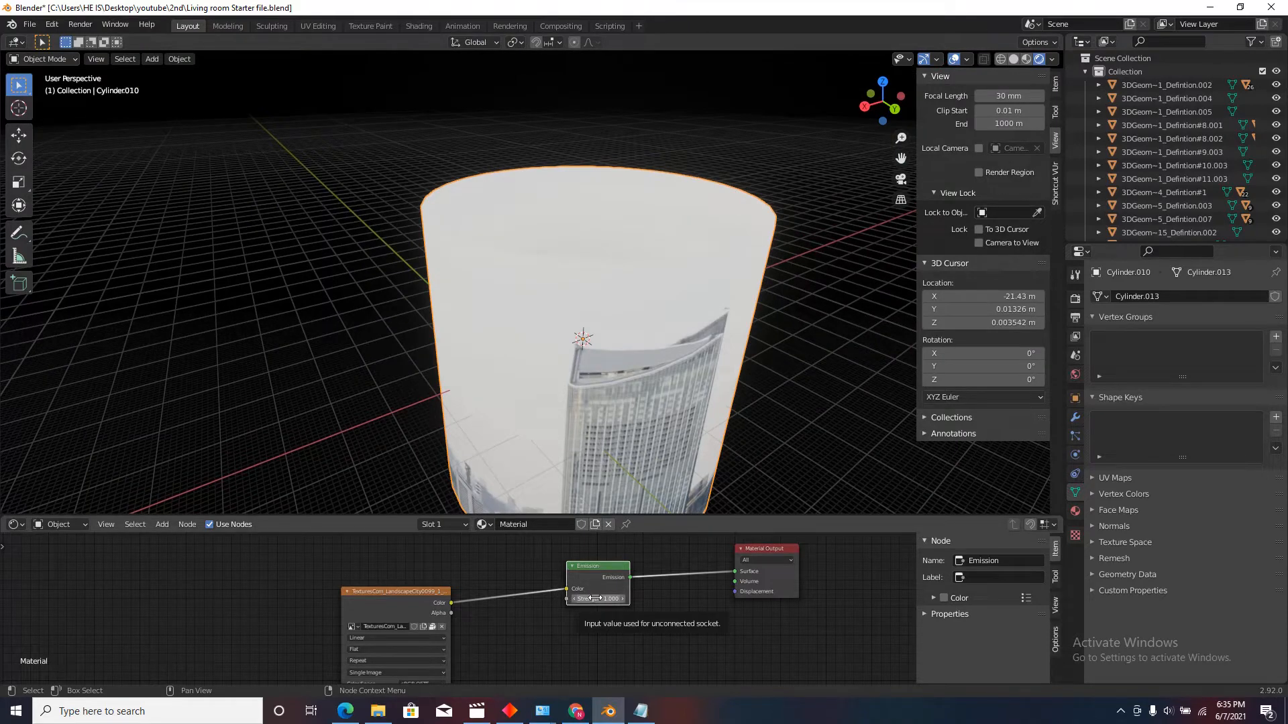
left_click_drag(594, 598, 638, 598)
scroll(576, 578, "down", 1)
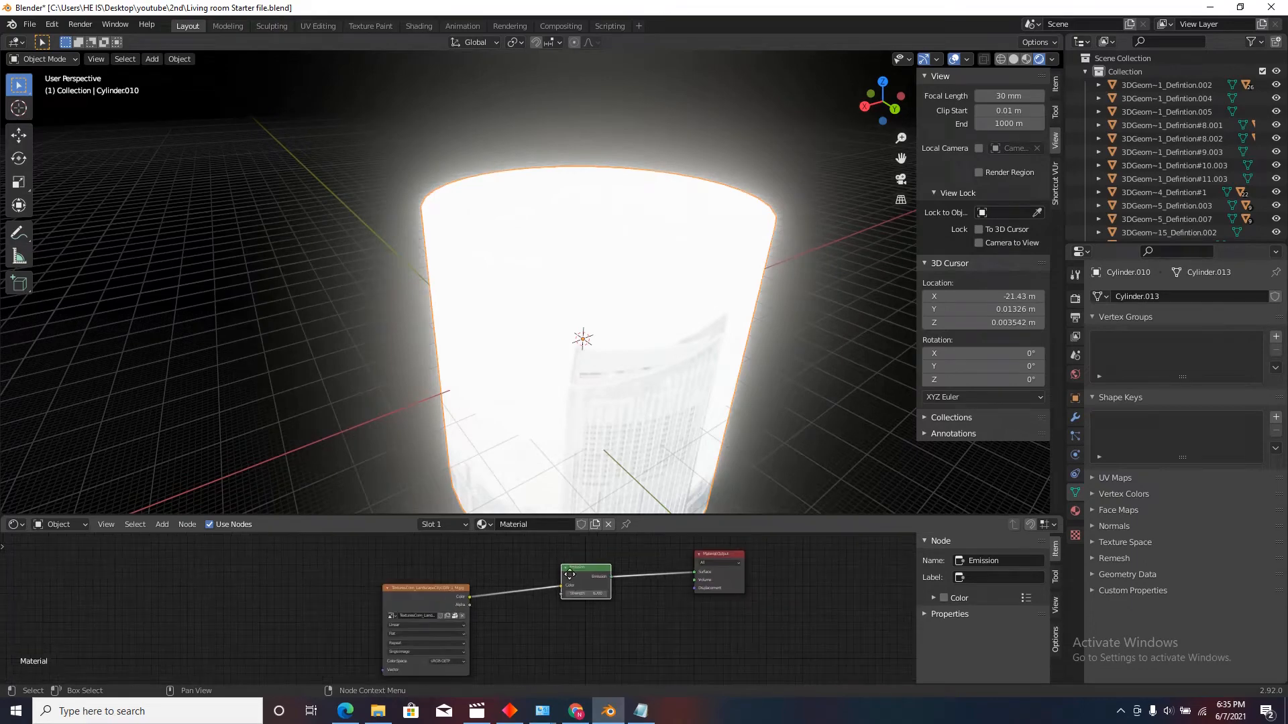
scroll(577, 362, "down", 2)
middle_click_drag(577, 363, 436, 339)
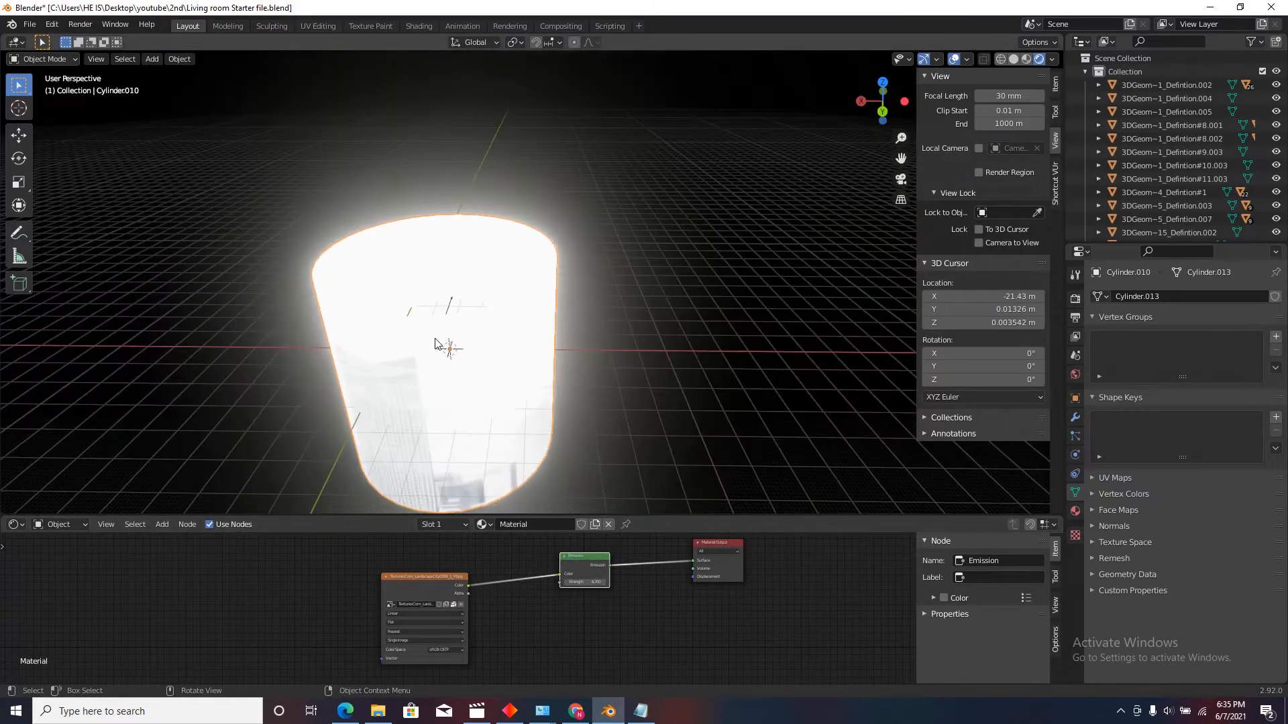
scroll(436, 339, "up", 5)
scroll(489, 393, "up", 5)
scroll(490, 393, "down", 3)
scroll(583, 577, "up", 1)
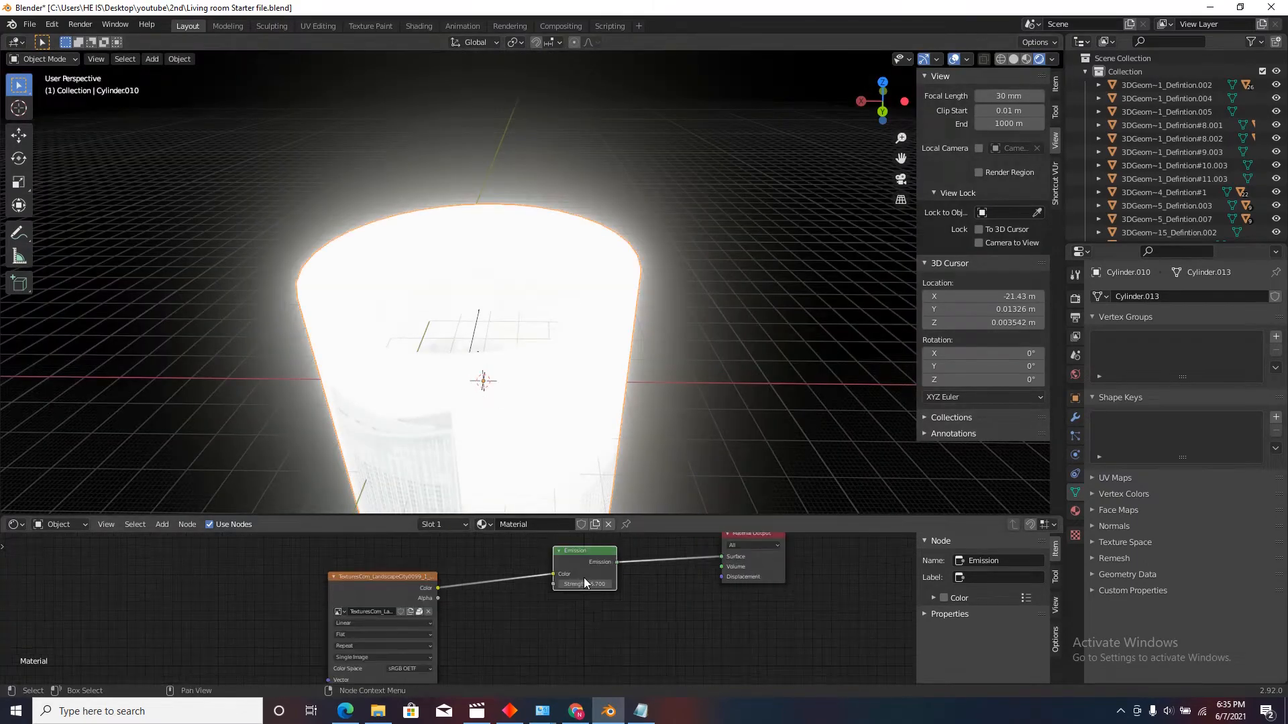
double_click(586, 583)
type("5")
key("Return")
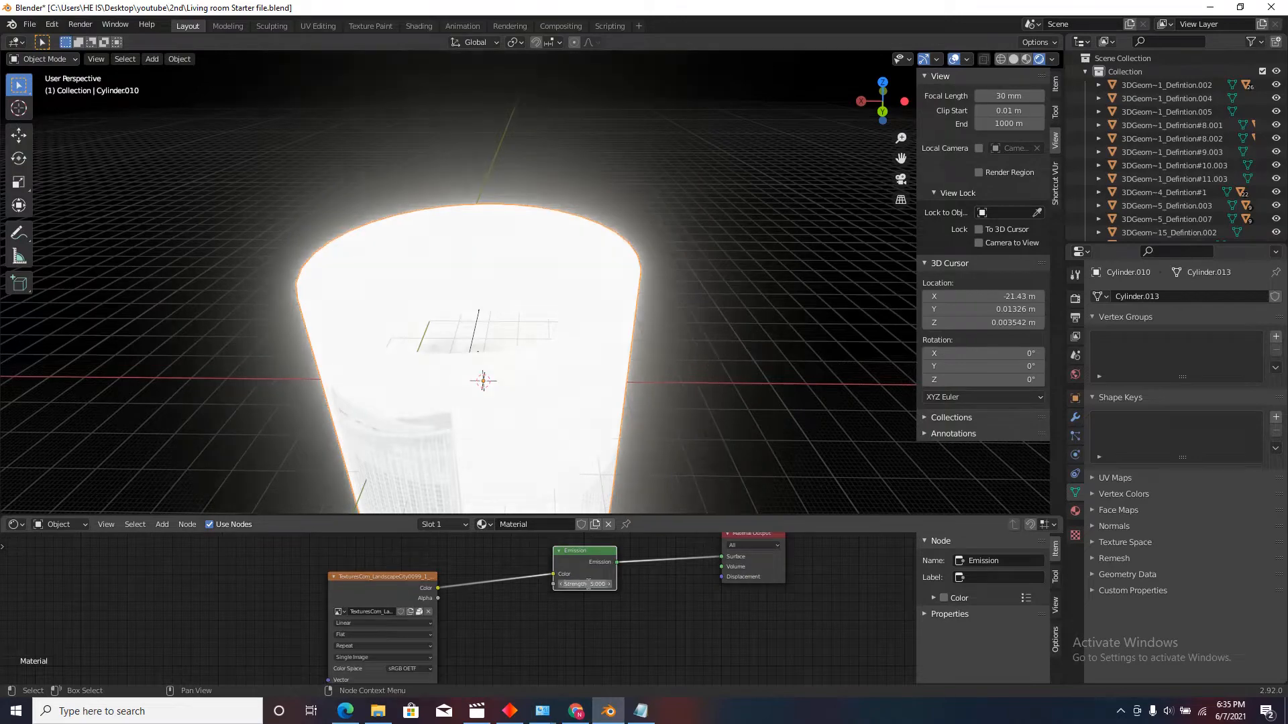
Step: Switch to the active camera's view and hide the sheer curtain covering the living room window
scroll(489, 355, "down", 3)
scroll(481, 343, "up", 3)
scroll(457, 362, "up", 4)
right_click(454, 381)
key("Escape")
scroll(499, 401, "up", 5)
scroll(501, 401, "down", 6)
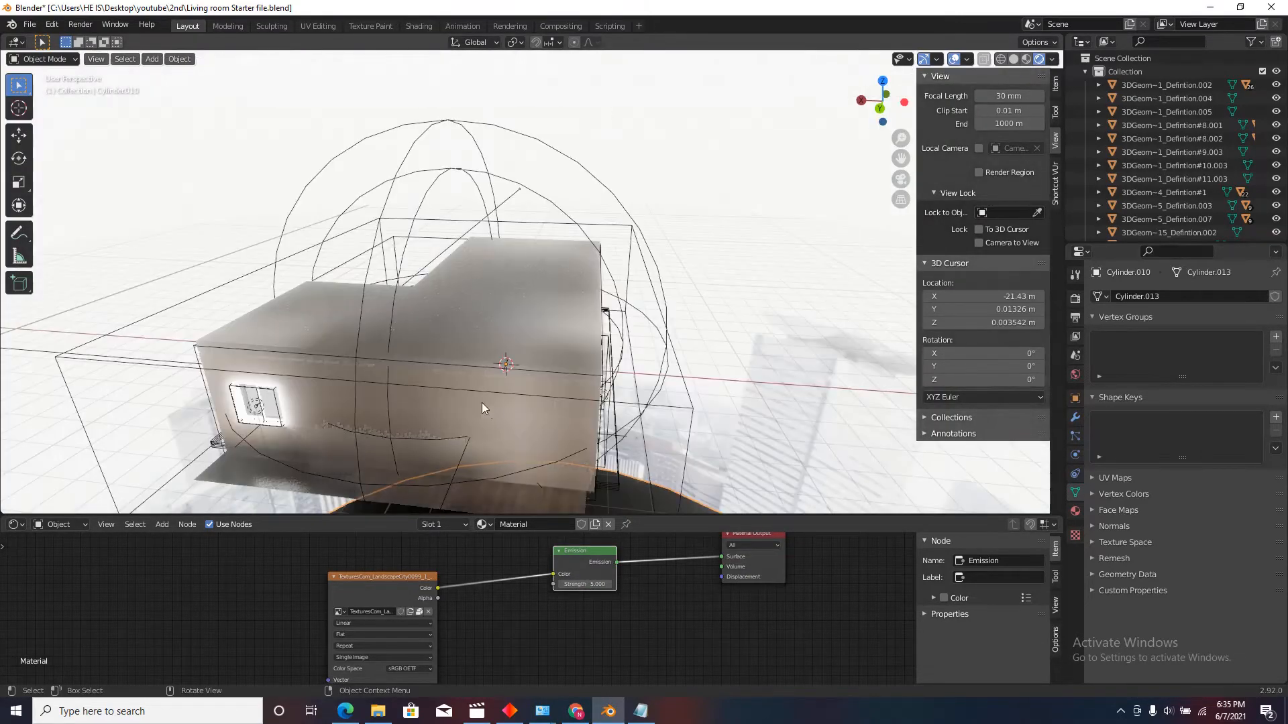
left_click(95, 61)
mouse_move(194, 195)
left_click(339, 208)
scroll(569, 310, "up", 2)
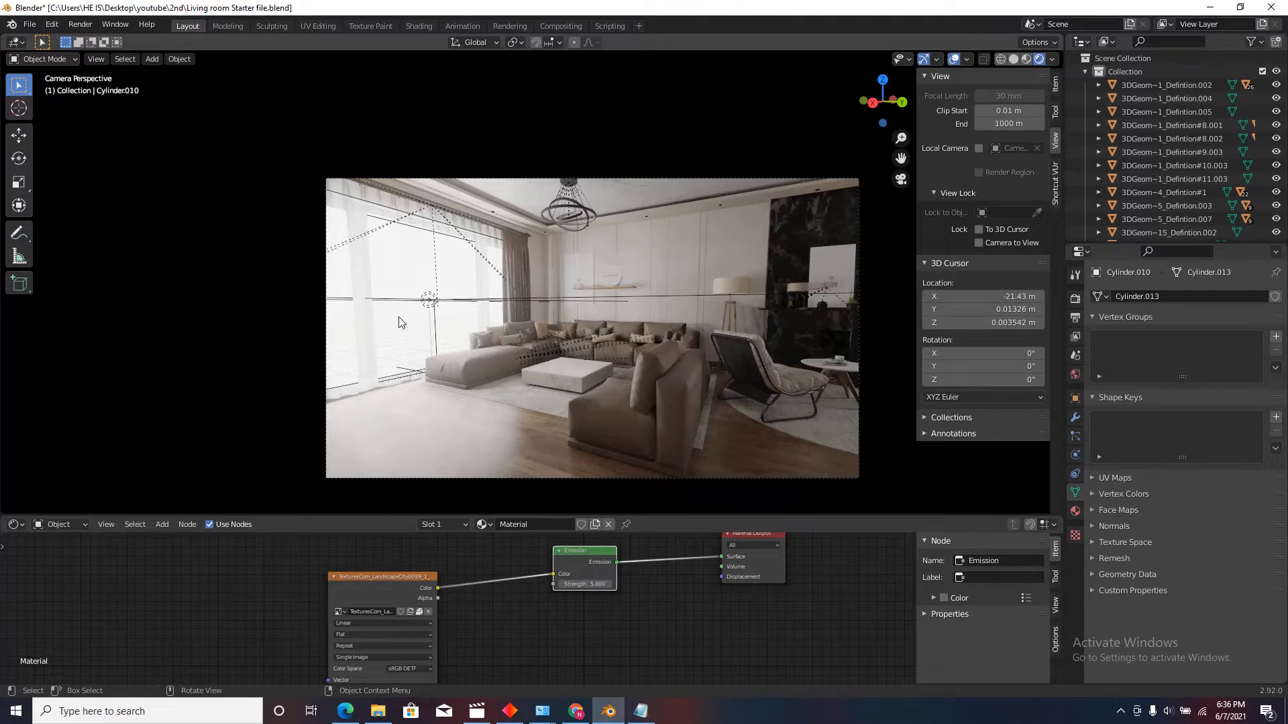
scroll(401, 322, "up", 2)
key("h")
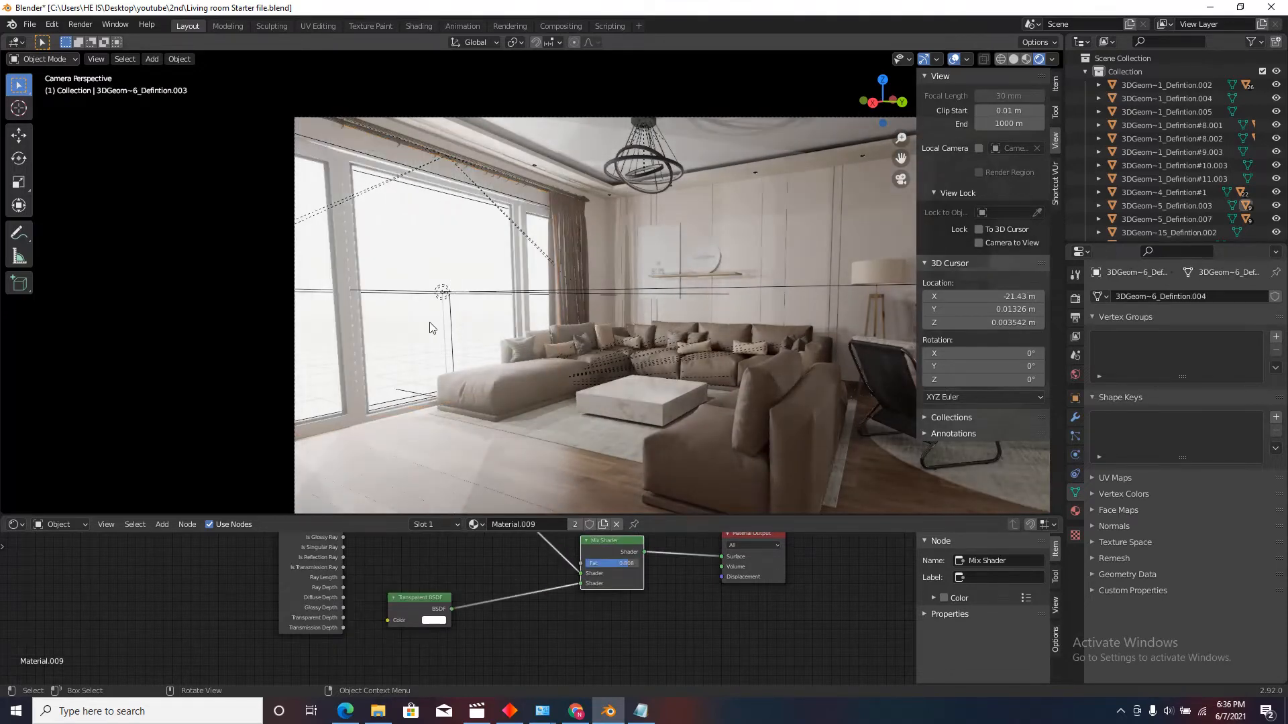
Step: Select the glowing cylinder around the building and set its Emission strength to 1
scroll(442, 303, "down", 3)
middle_click_drag(561, 318, 563, 336)
scroll(566, 330, "down", 3)
scroll(545, 342, "down", 5)
mouse_move(478, 328)
middle_mouse_down()
mouse_move(473, 289)
mouse_move(480, 316)
middle_mouse_up()
scroll(480, 308, "down", 6)
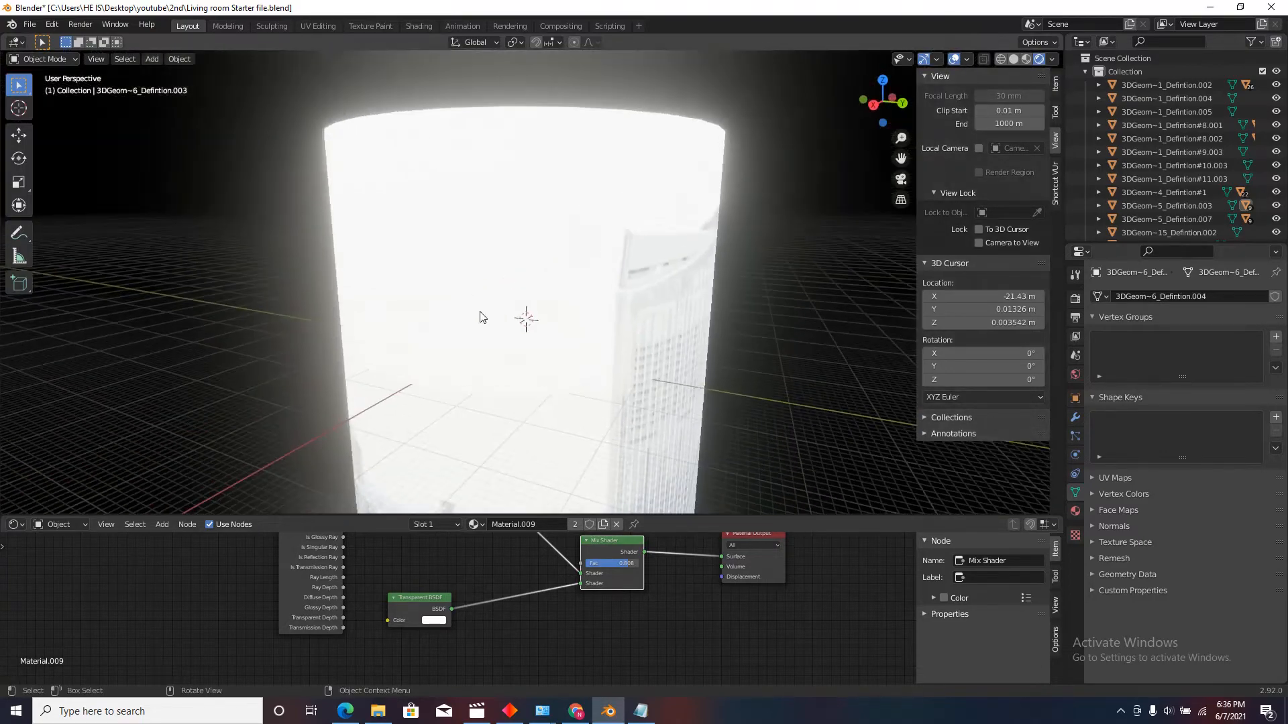
scroll(474, 310, "up", 6)
scroll(475, 305, "down", 2)
middle_click_drag(489, 269, 481, 259)
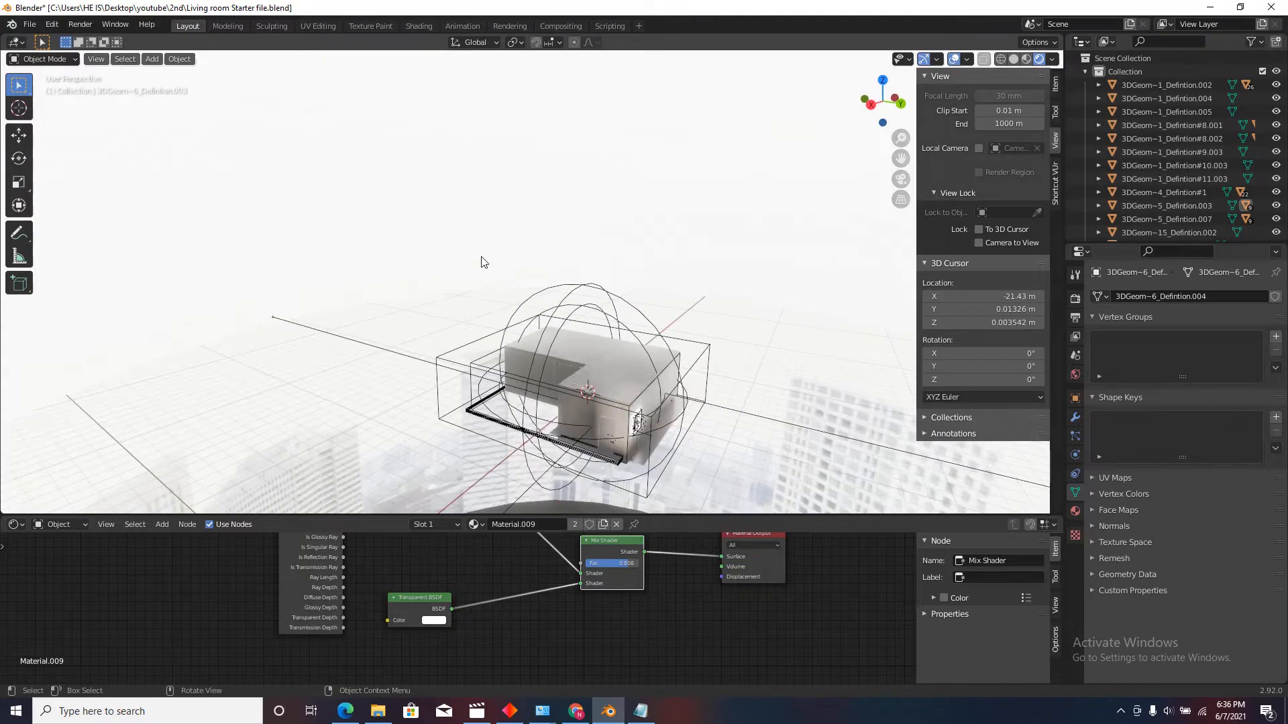
scroll(476, 250, "down", 5)
scroll(482, 221, "down", 3)
left_click(488, 196)
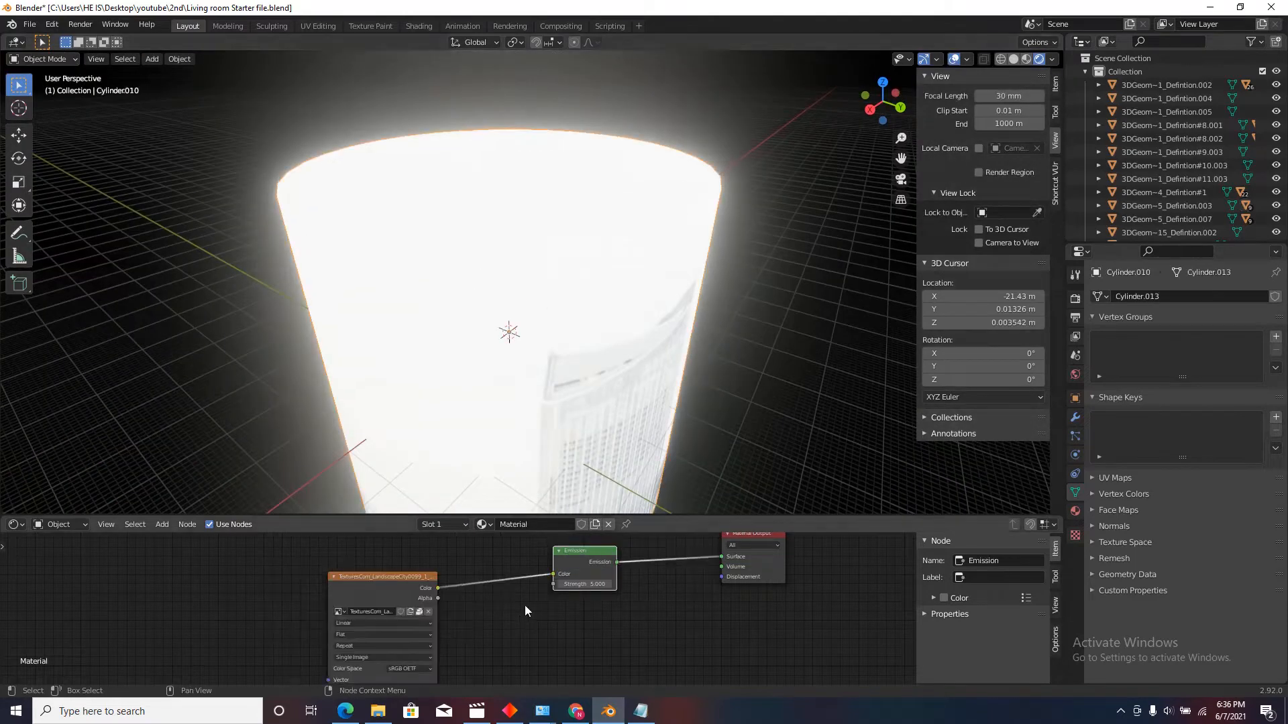
left_click(583, 581)
type("1")
key("Return")
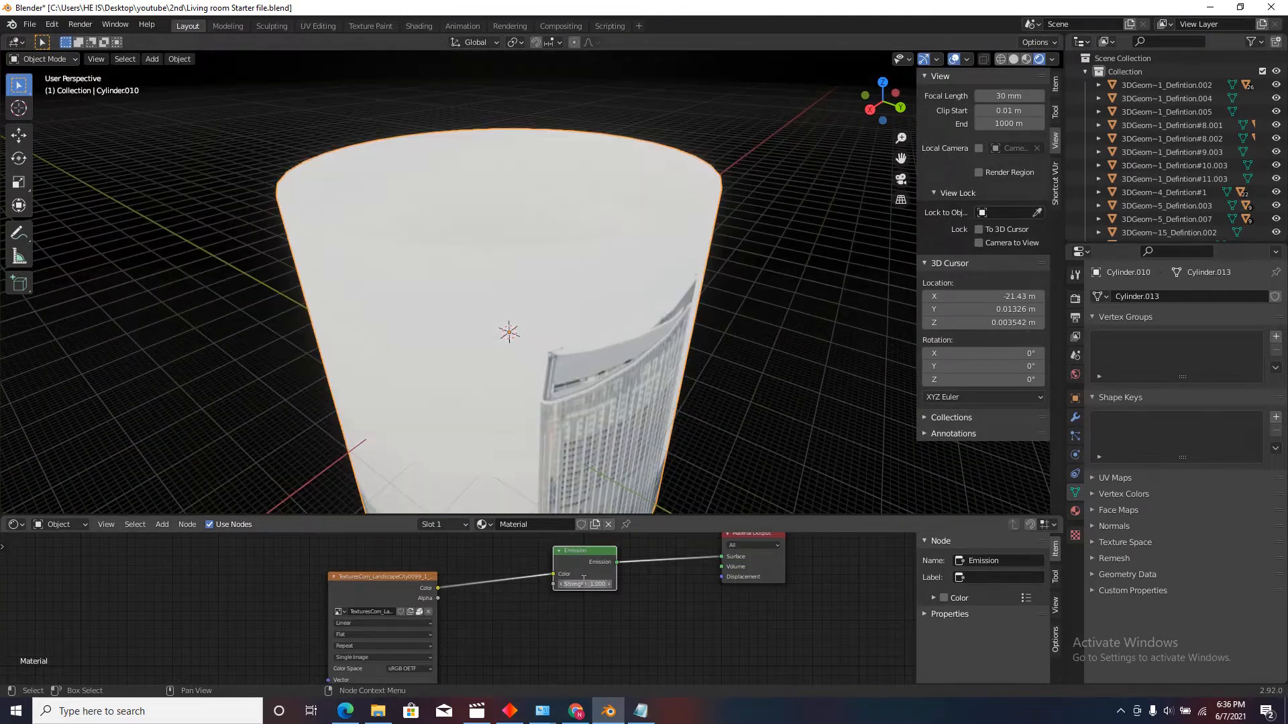
Step: Enter edit mode on the cylinder and select its top rim edge loop in edge select mode
scroll(505, 405, "down", 1)
scroll(490, 317, "up", 6)
scroll(524, 328, "up", 2)
middle_click_drag(525, 329, 583, 319)
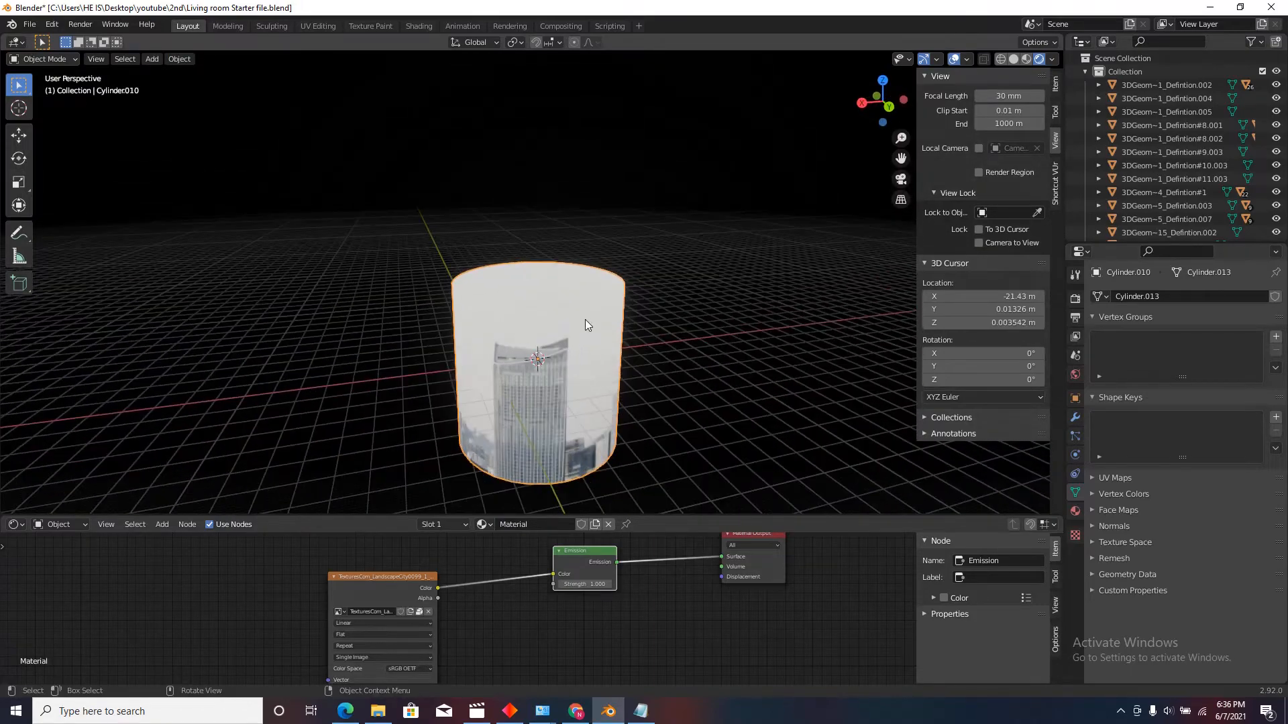
key("Tab")
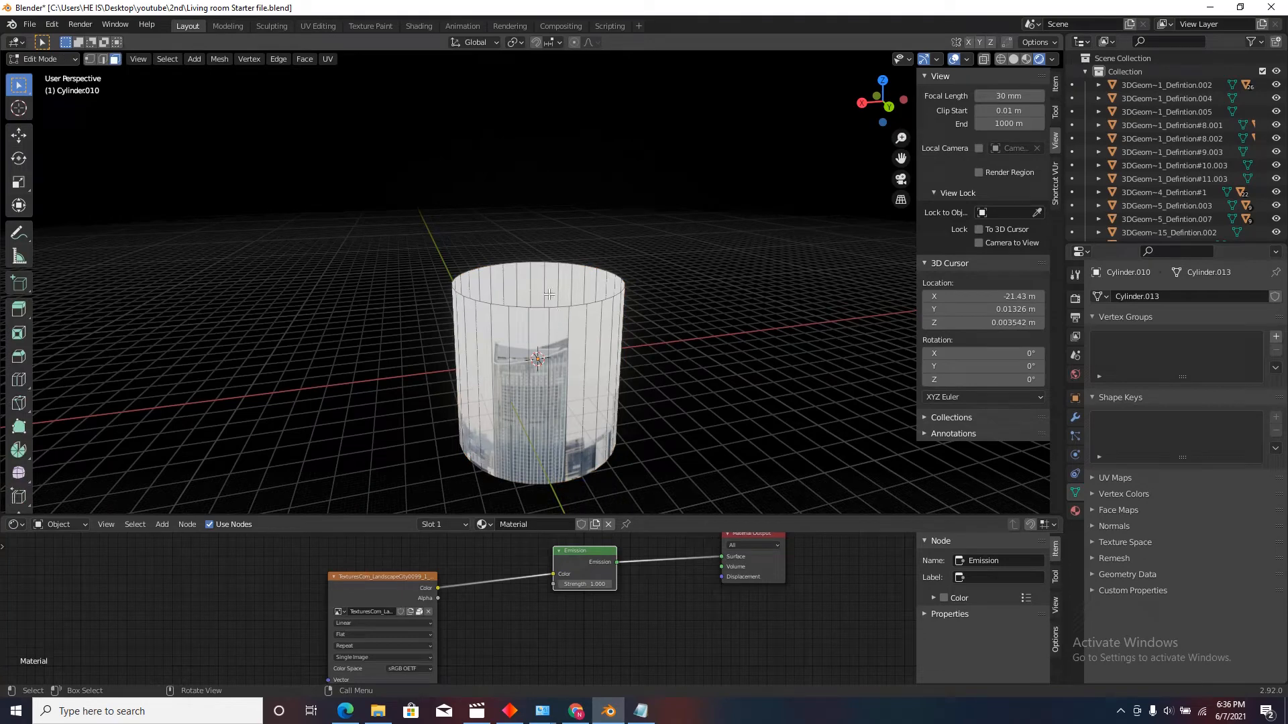
scroll(556, 341, "up", 3)
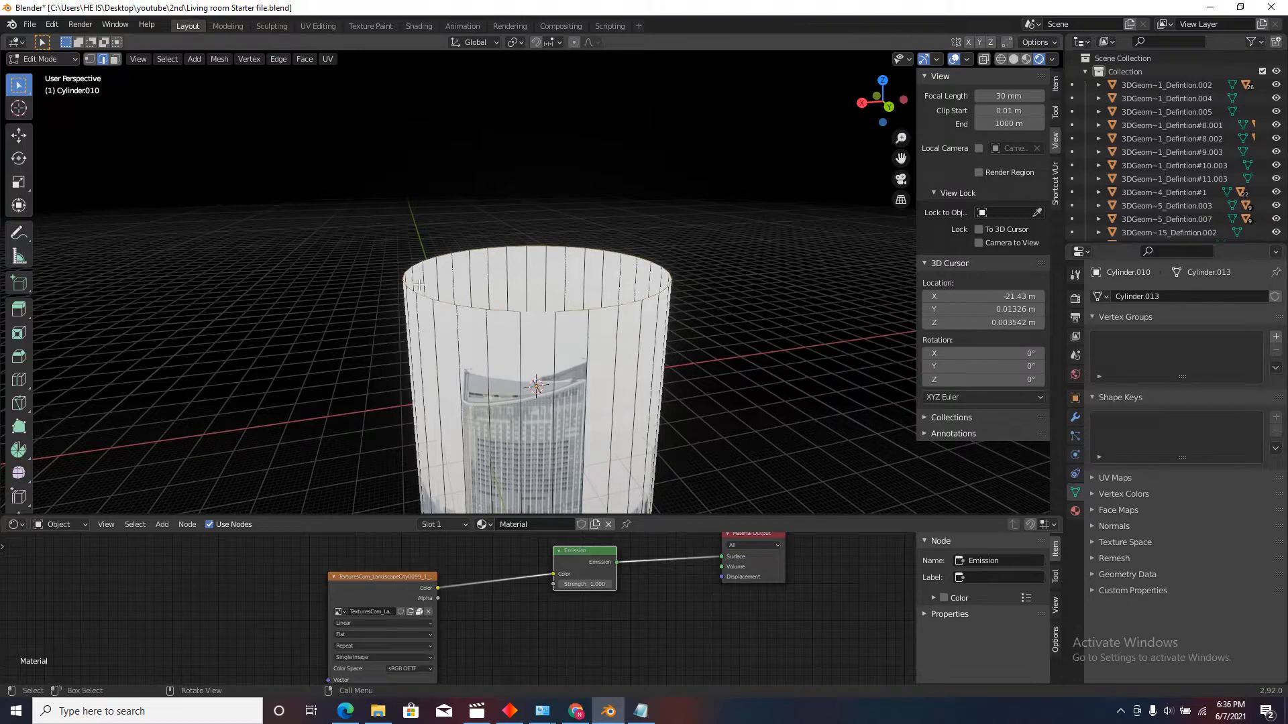
scroll(463, 214, "down", 4)
middle_click_drag(474, 218, 521, 201)
scroll(518, 218, "up", 2)
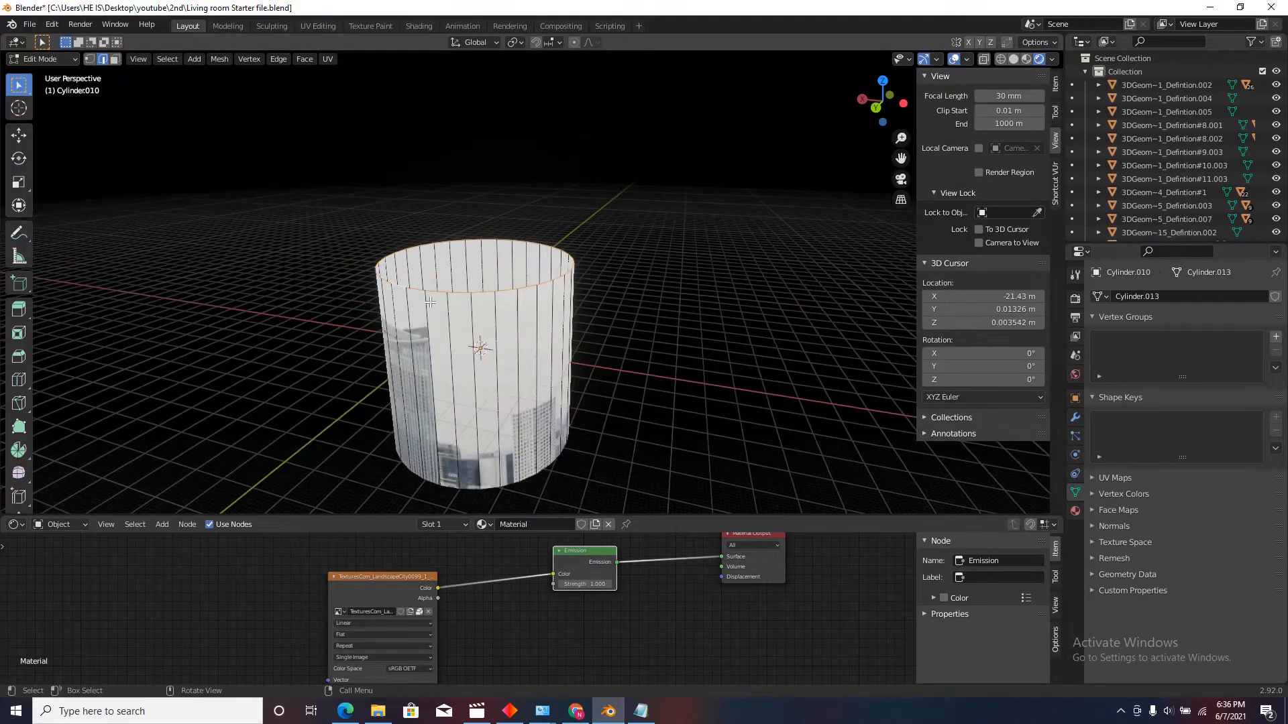
Step: Add the cylinder's bottom rim edge loop to the selection and mark both rims as seams
scroll(574, 266, "down", 2)
middle_click_drag(577, 270, 505, 416)
scroll(505, 416, "up", 4)
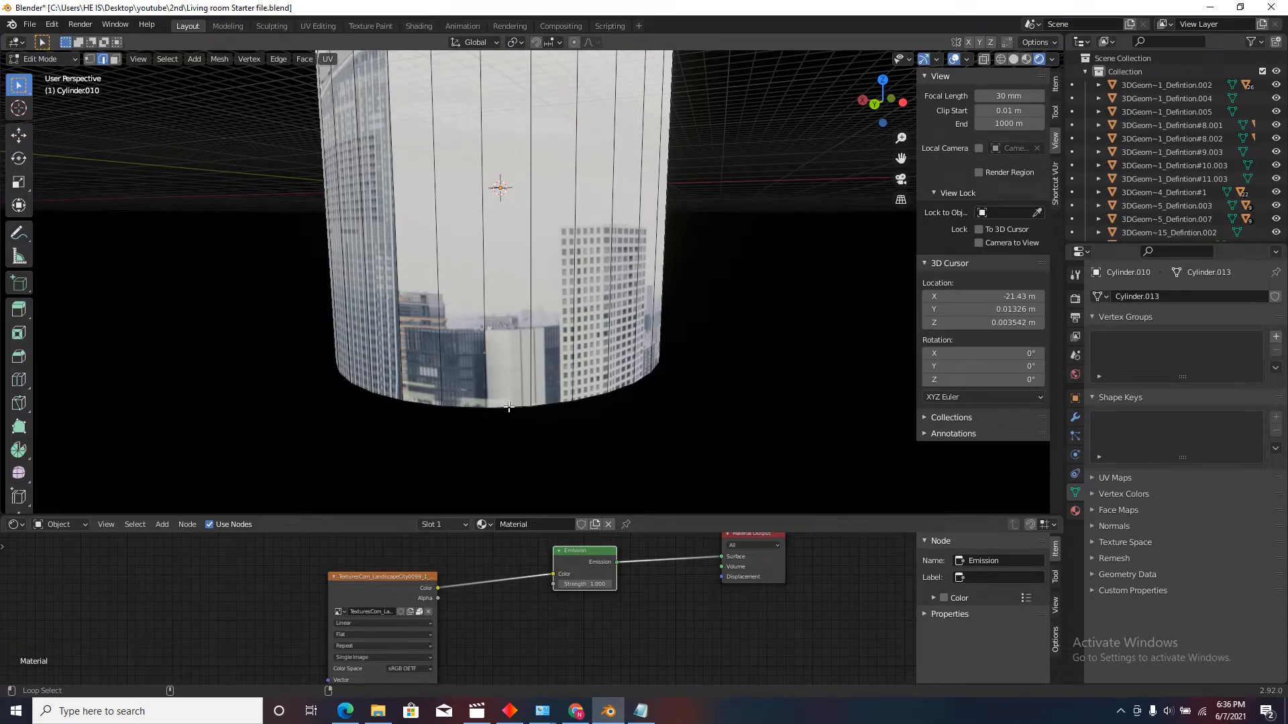
scroll(569, 375, "down", 3)
middle_click_drag(565, 381, 550, 405)
scroll(577, 335, "down", 3)
middle_click_drag(575, 294, 573, 306)
scroll(565, 275, "down", 1)
scroll(565, 275, "up", 4)
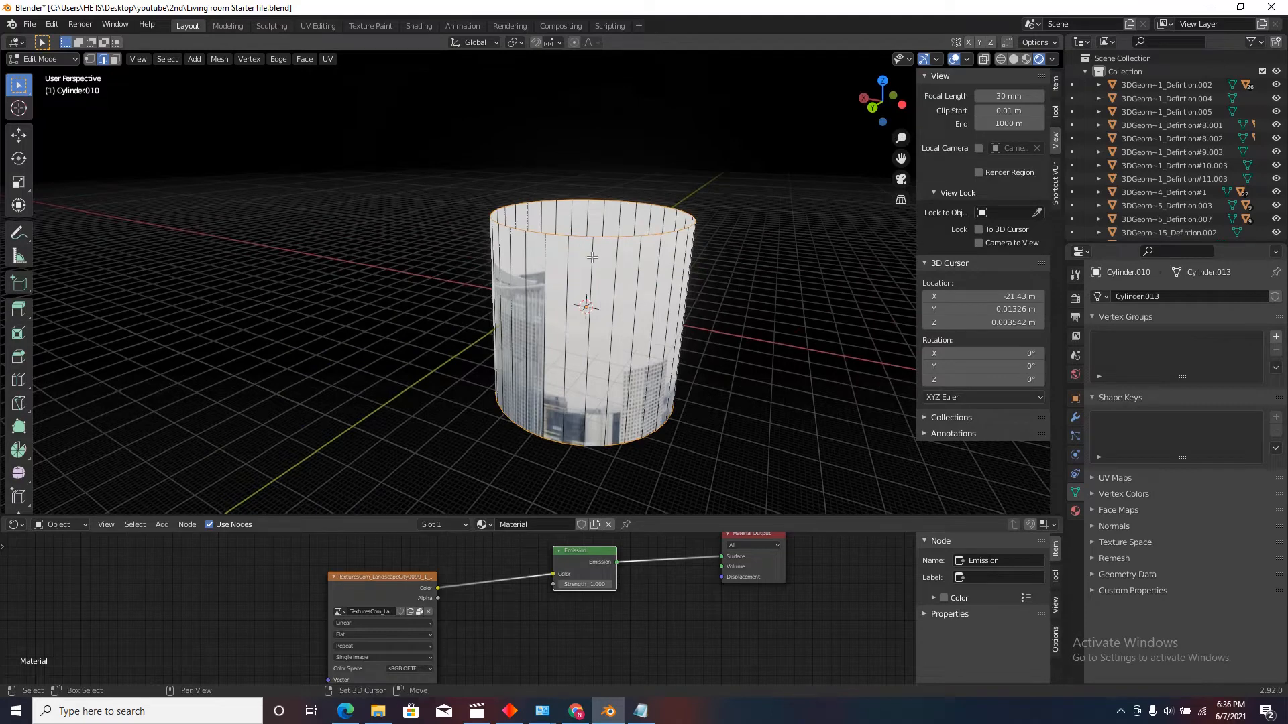
middle_click_drag(605, 375, 589, 299)
right_click(588, 299)
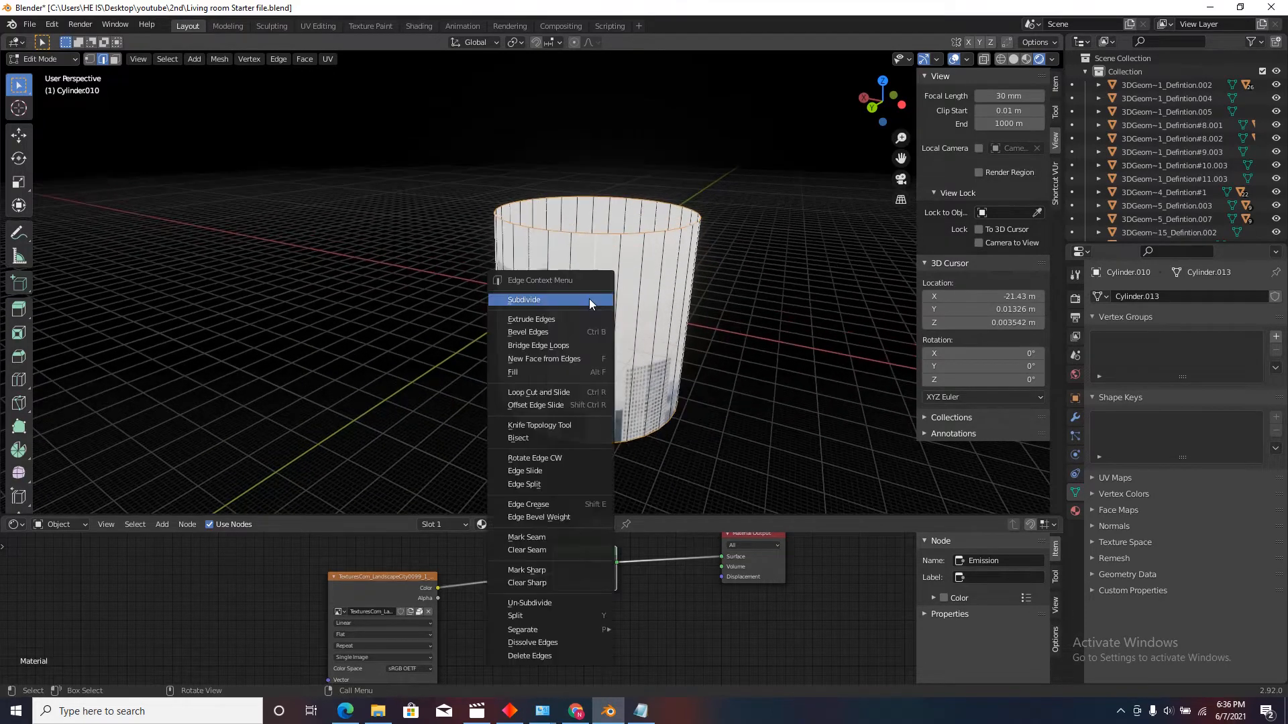
left_click(526, 537)
scroll(604, 335, "down", 3)
middle_click_drag(604, 336, 633, 321)
scroll(634, 321, "up", 3)
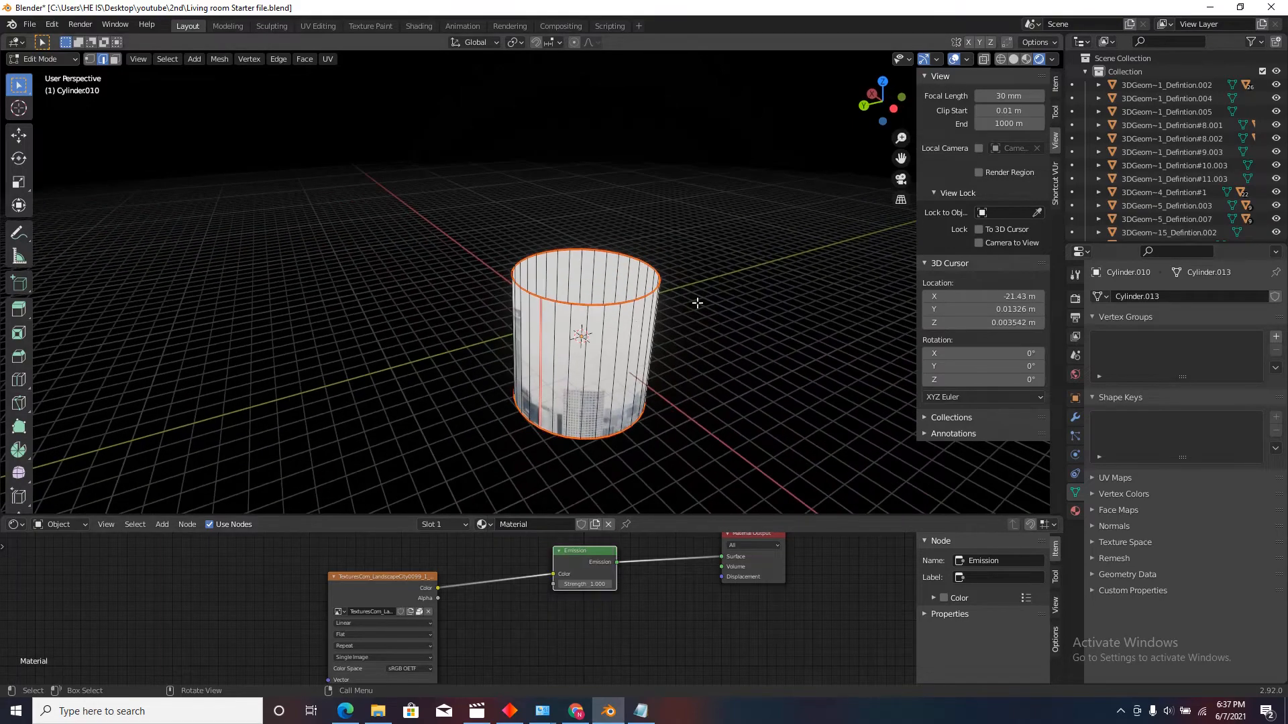
Step: Select the cylinder's entire mesh and unwrap it along the seams
scroll(600, 249, "down", 3)
scroll(600, 250, "up", 2)
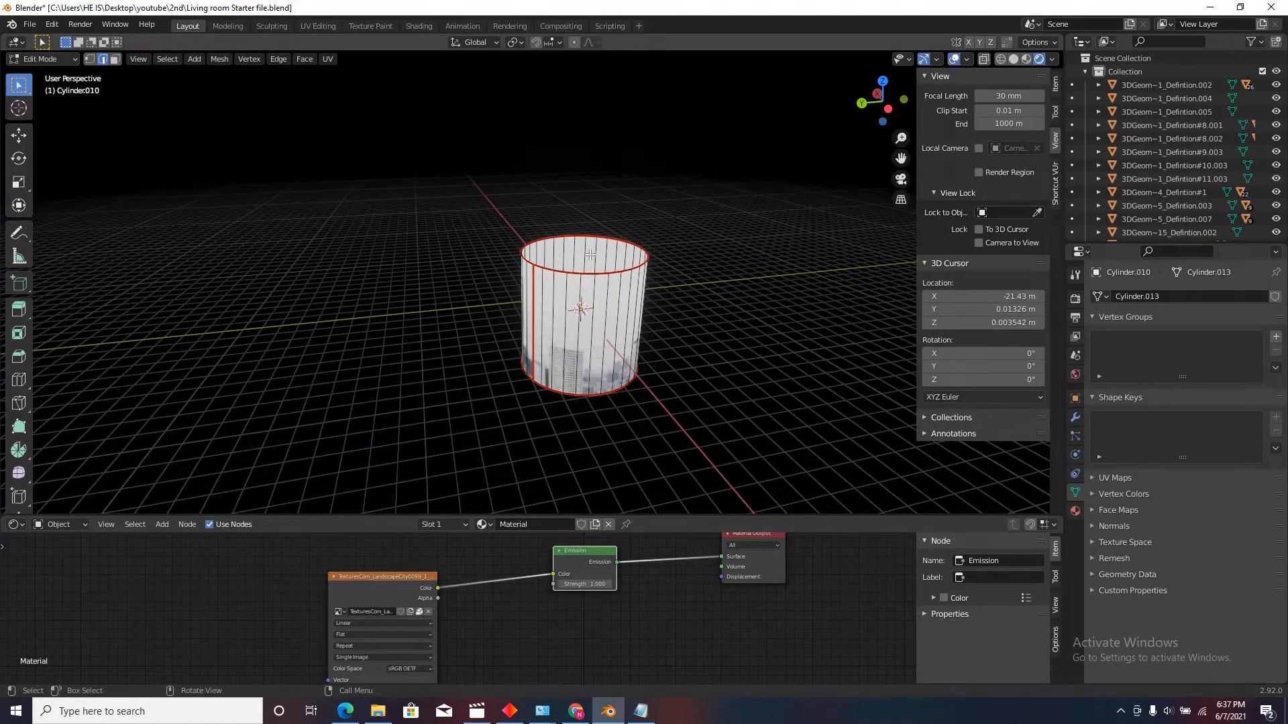
scroll(576, 309, "up", 2)
key("a")
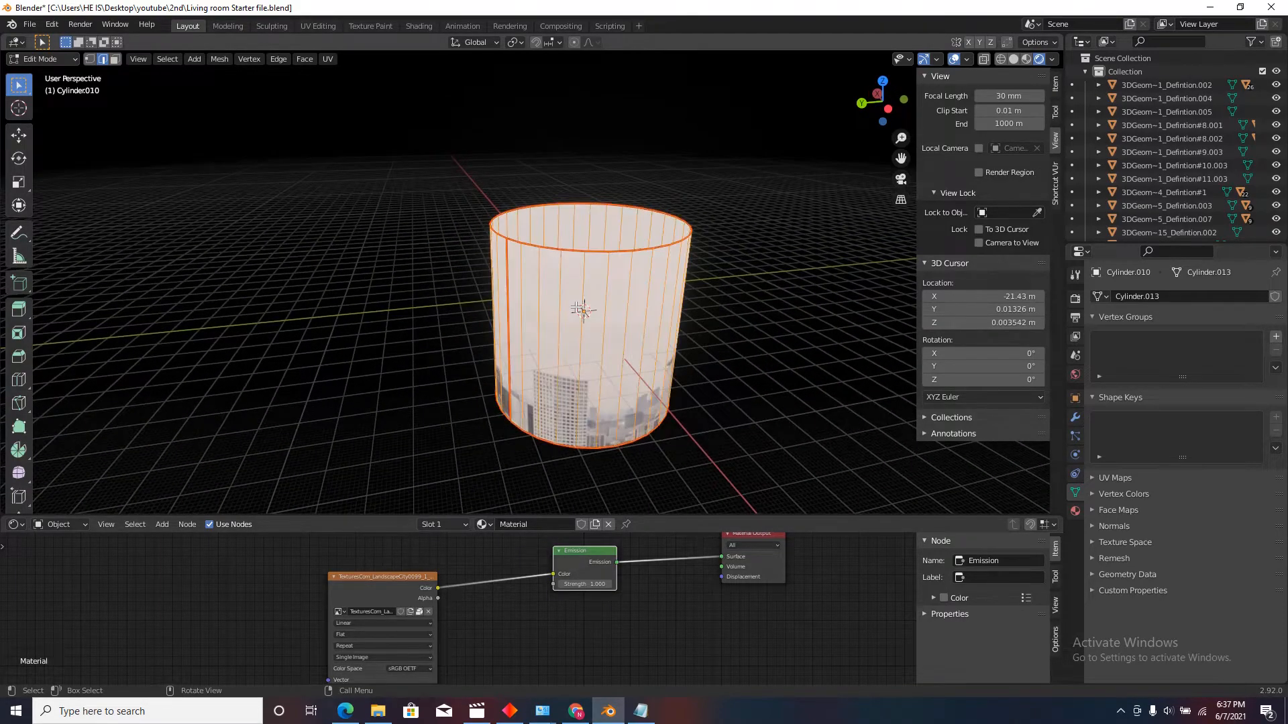
key("u")
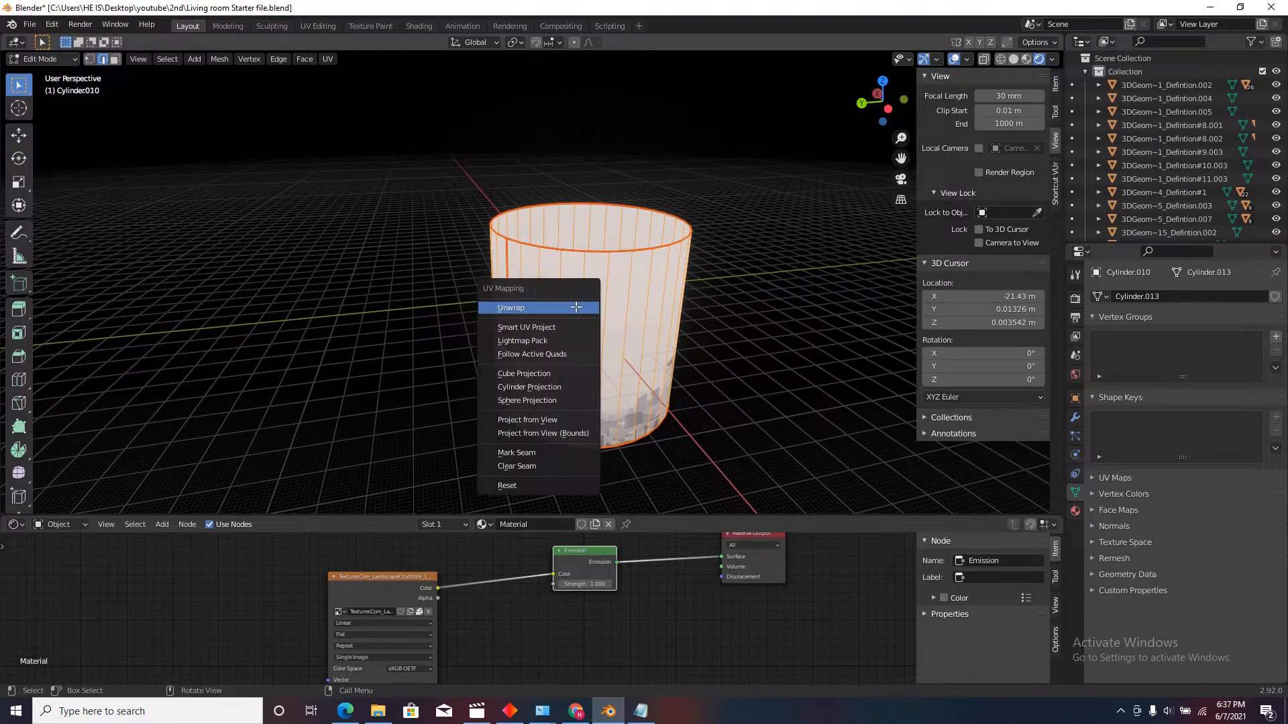
left_click(518, 307)
scroll(546, 288, "down", 3)
middle_click_drag(549, 285, 638, 306)
scroll(551, 302, "up", 3)
scroll(546, 326, "down", 3)
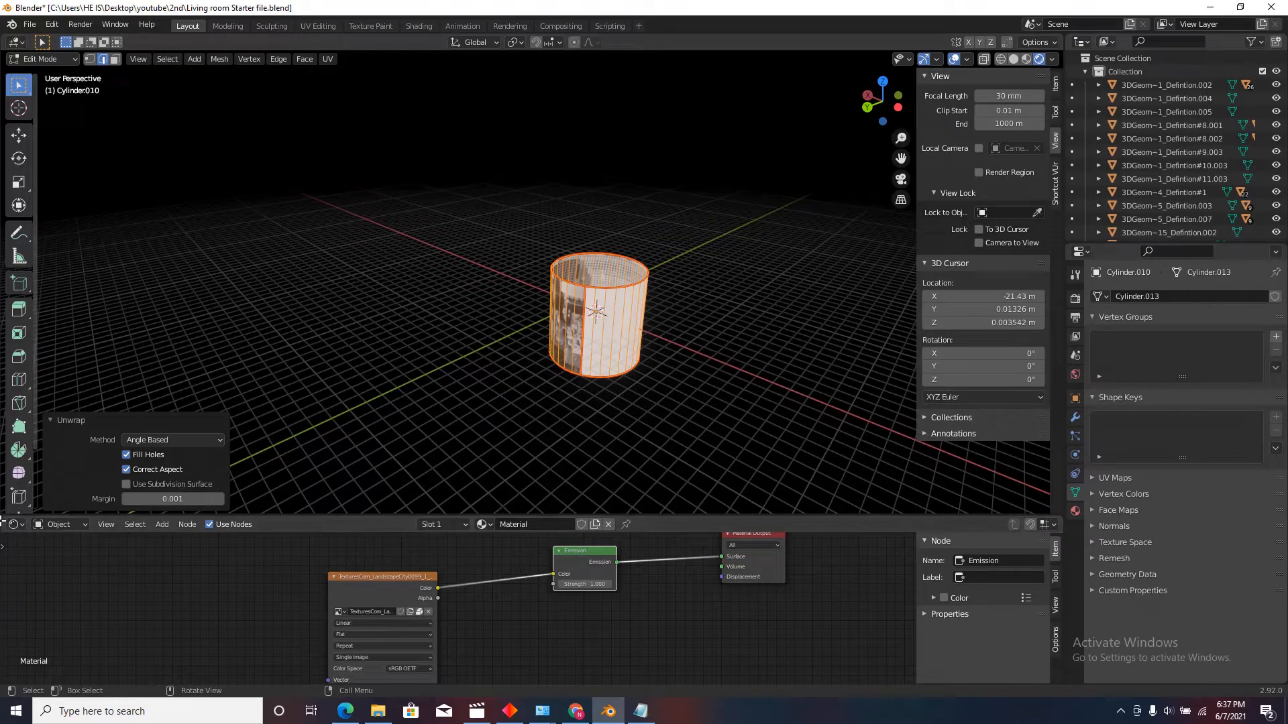
Step: Split the shader editor area in two and turn one half into a UV Editor showing the city image
left_click_drag(4, 522, 518, 558)
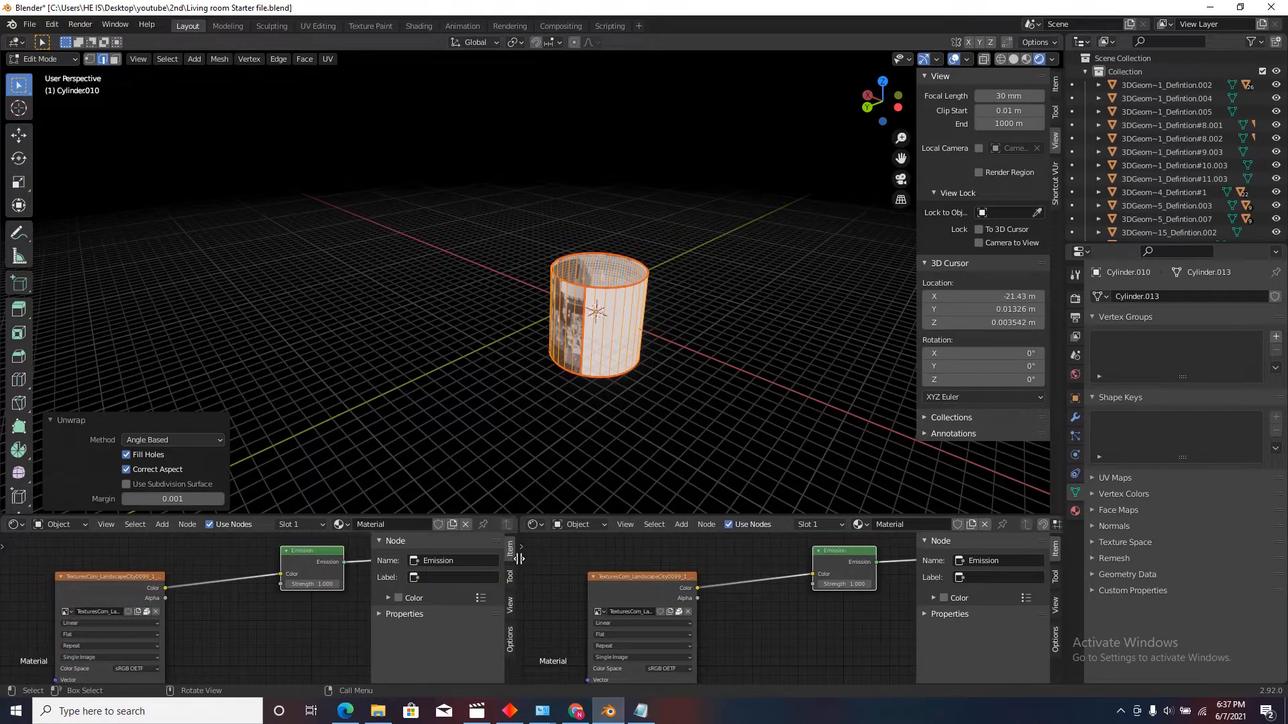
left_click(17, 524)
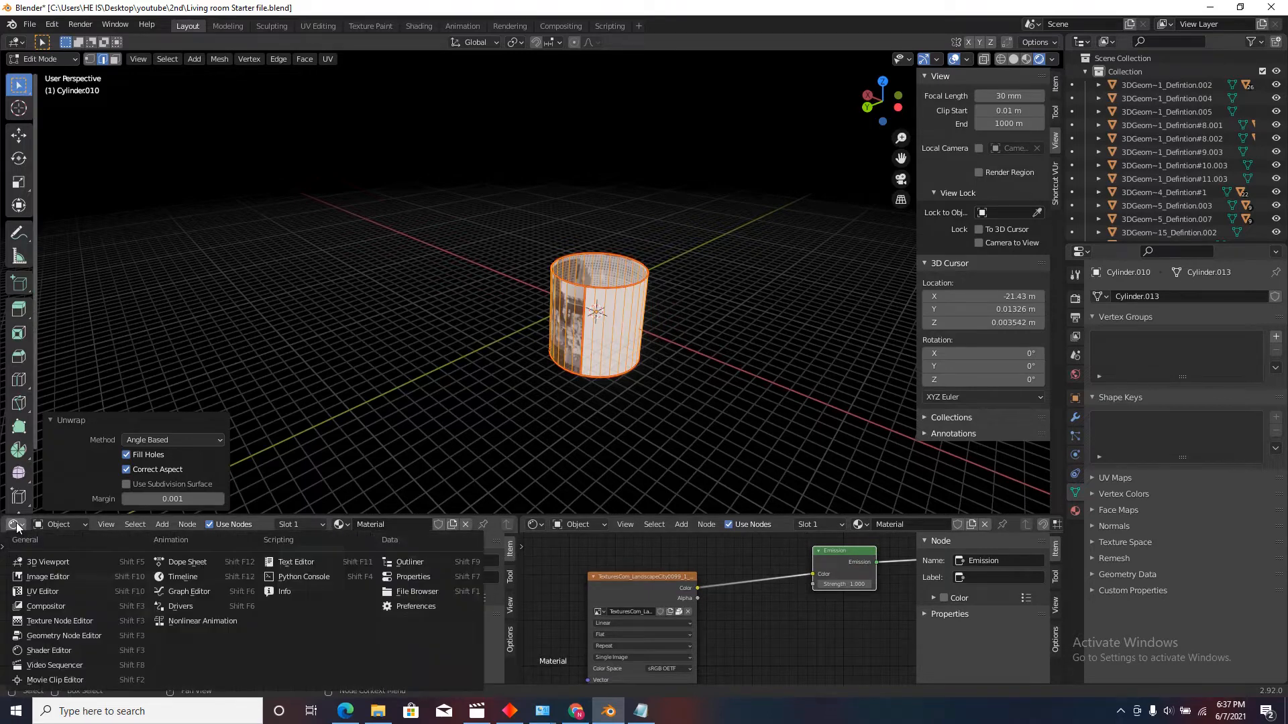
left_click(47, 591)
scroll(486, 596, "down", 5)
scroll(328, 604, "down", 3)
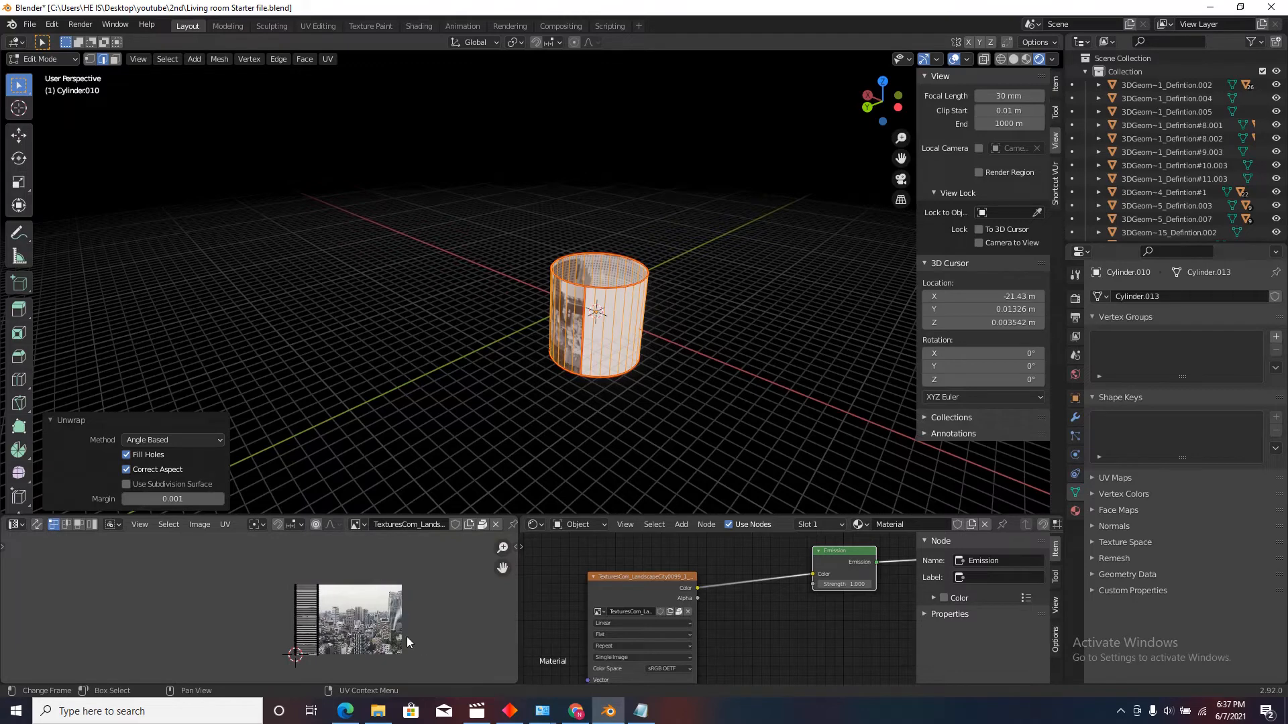
Step: Select the cylinder's whole UV island and rotate it by 90 degrees over the city image
left_click_drag(278, 667, 279, 664)
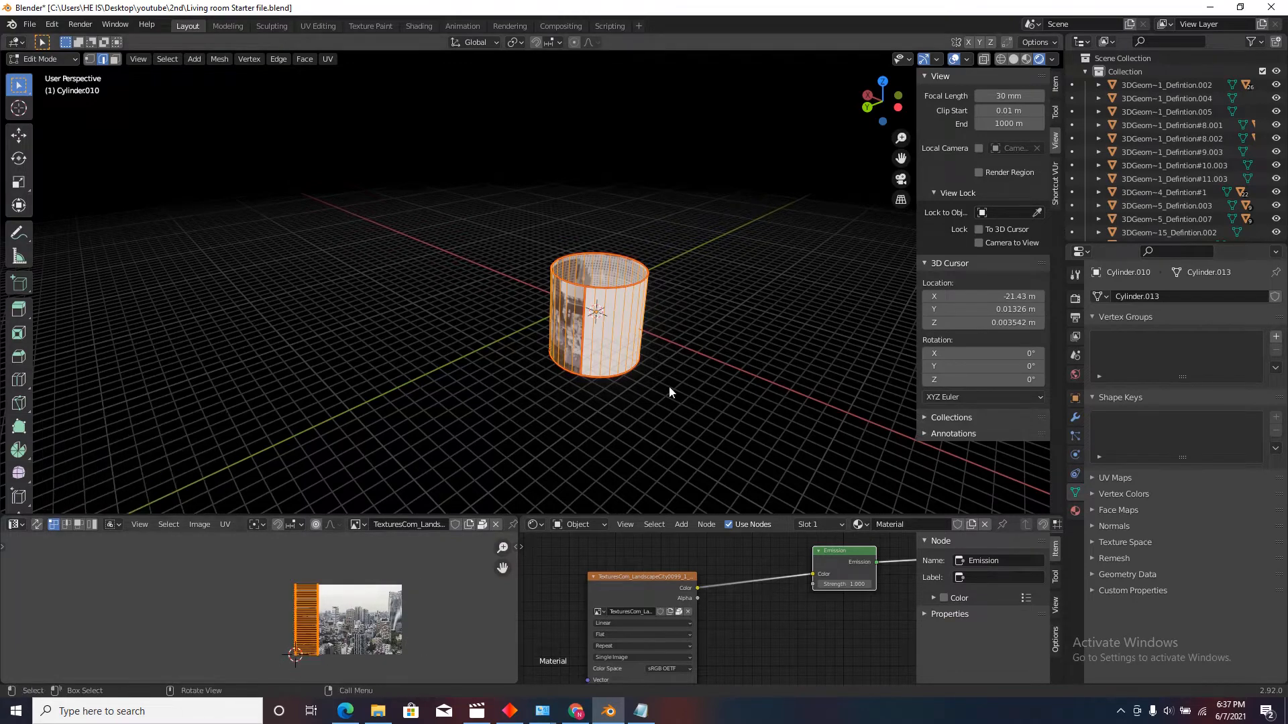
scroll(310, 644, "up", 3)
scroll(317, 624, "down", 2)
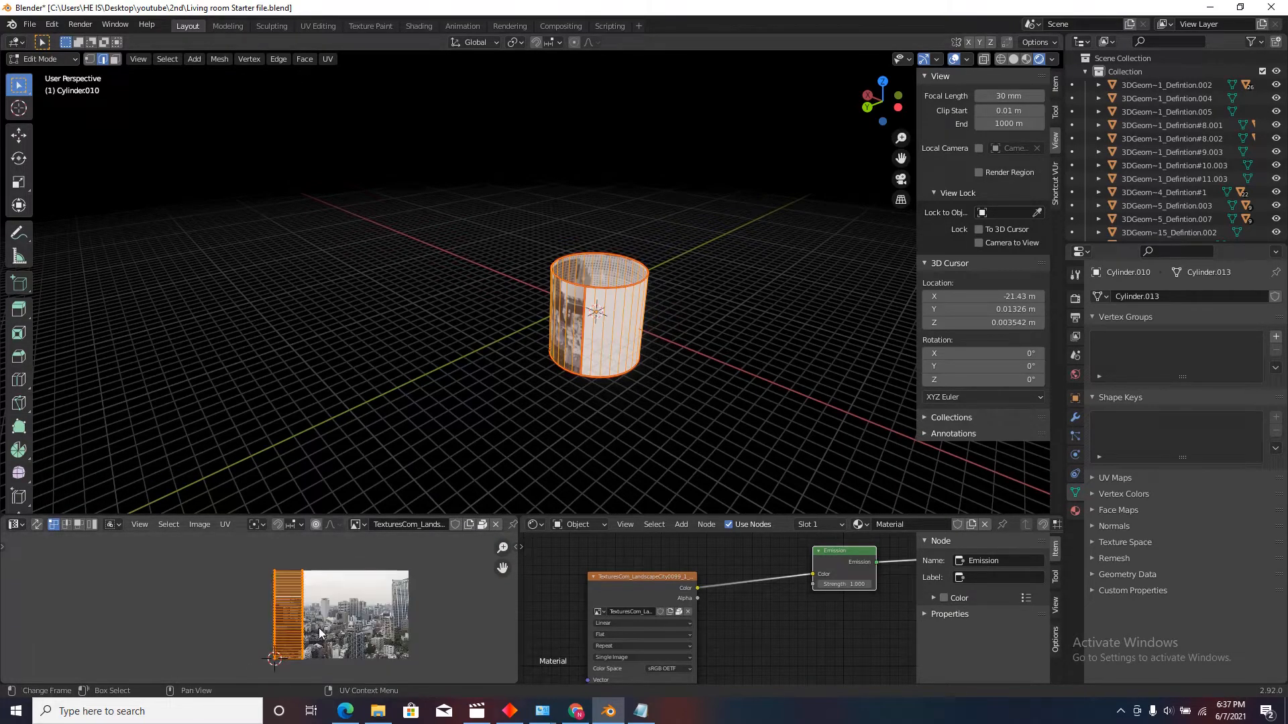
key("r")
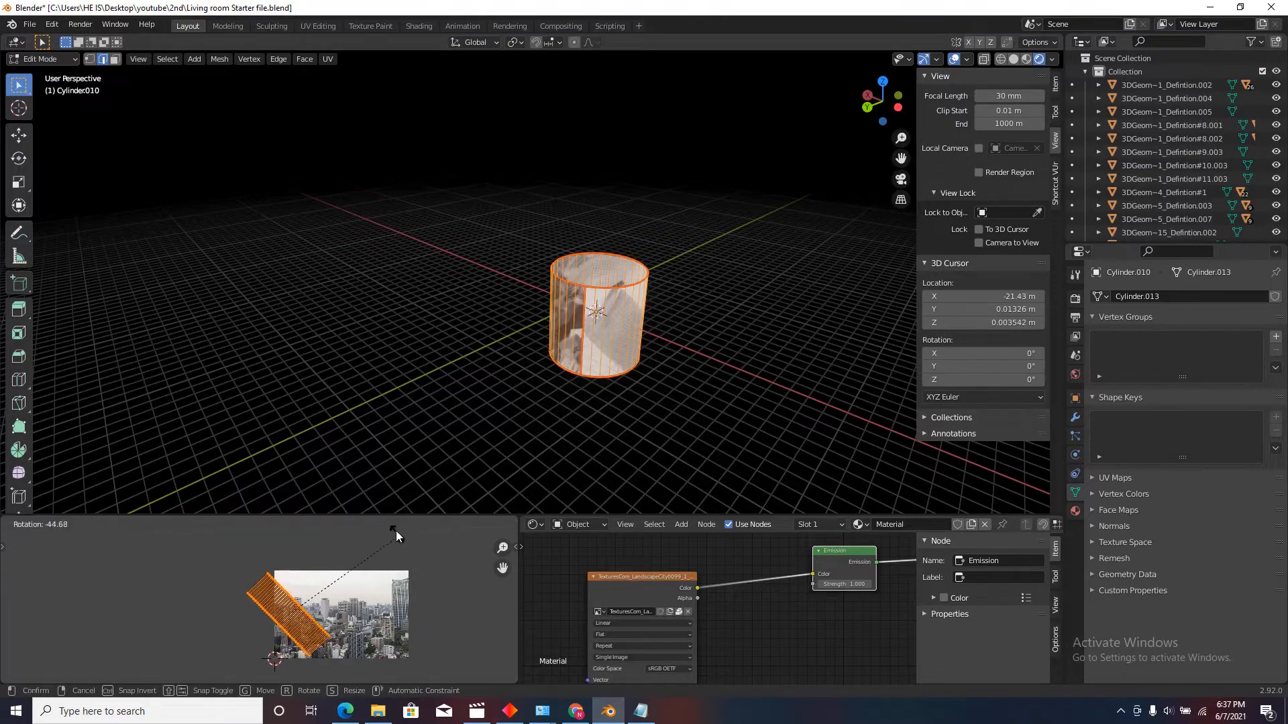
key("9")
key("0")
key("Return")
middle_click_drag(648, 282, 456, 354)
scroll(571, 341, "up", 2)
scroll(572, 340, "down", 2)
scroll(456, 354, "up", 2)
scroll(479, 346, "up", 3)
scroll(360, 637, "up", 1)
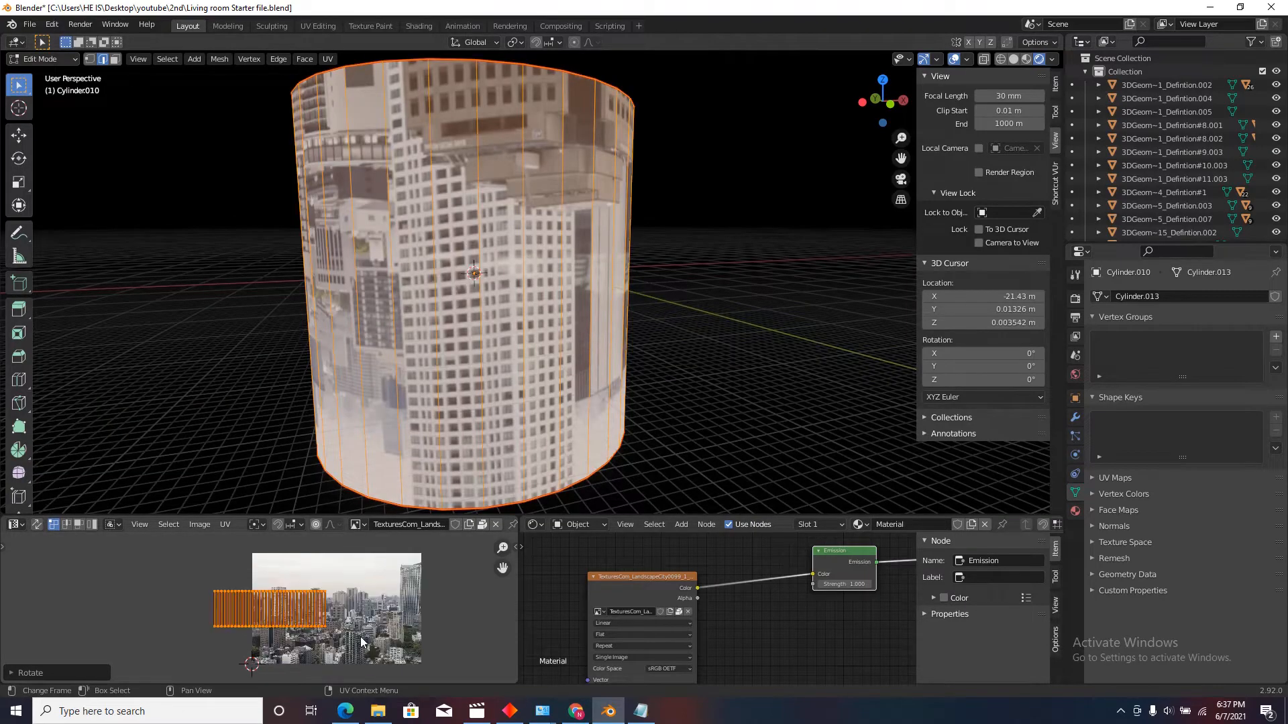
Step: Rotate the cylinder's UV island by a further 180 degrees to turn the city image upright
key("r")
key("Escape")
key("r")
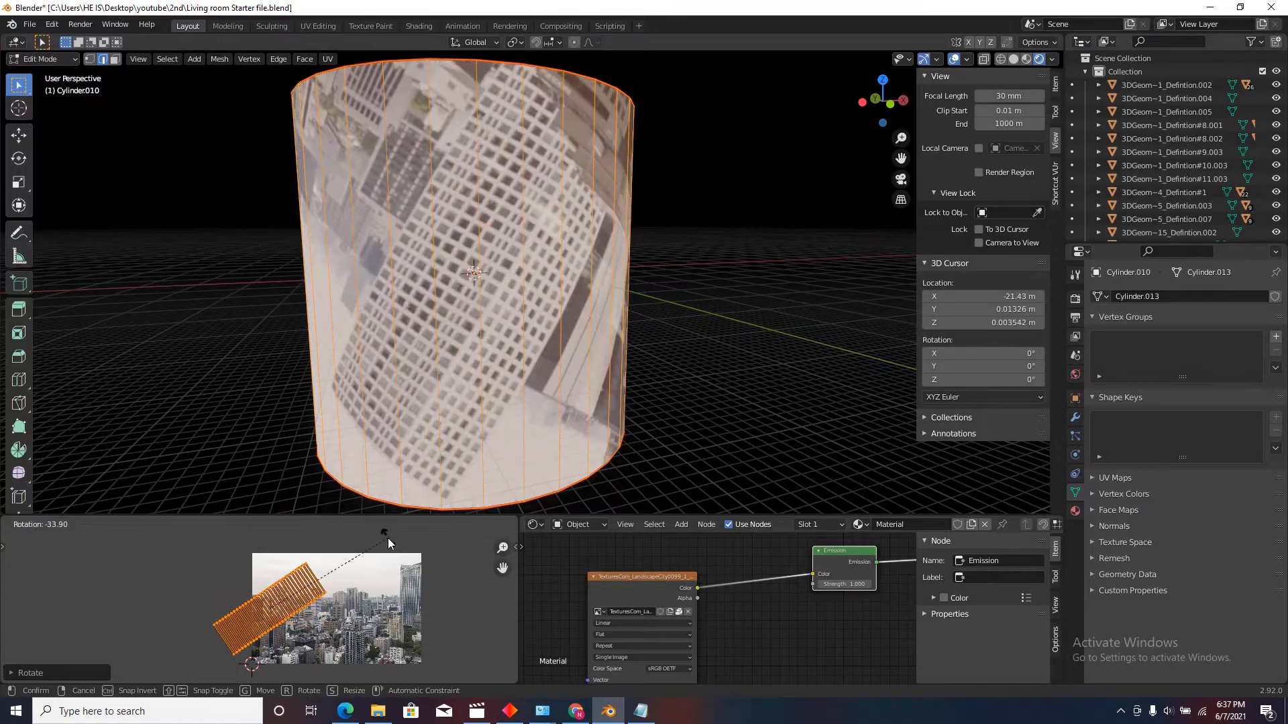
type("180")
key("Return")
scroll(630, 354, "down", 4)
middle_click_drag(637, 353, 413, 368)
scroll(543, 359, "up", 4)
scroll(543, 360, "down", 2)
scroll(586, 227, "up", 2)
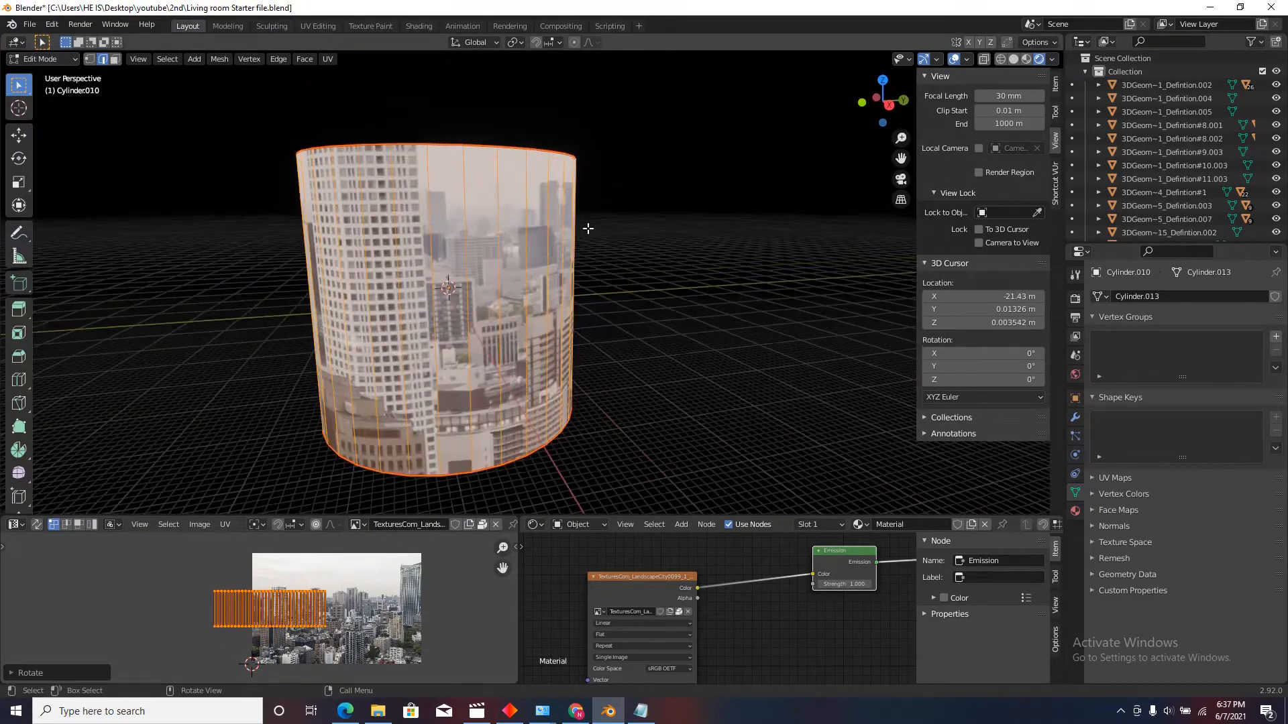
Step: Scale the cylinder's whole UV island up to about three times its size over the city image
scroll(587, 227, "down", 3)
middle_click_drag(586, 227, 425, 293)
key("s")
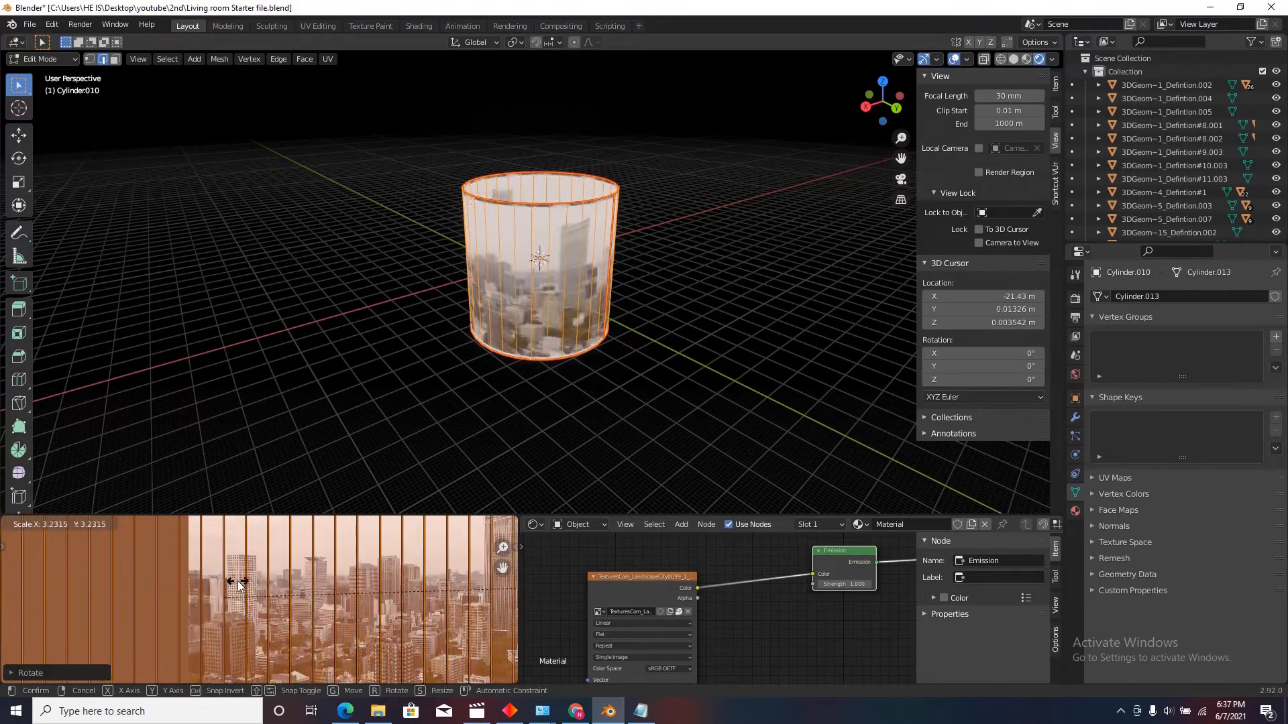
left_click(215, 581)
Step: Examine the rescaled city image all around the cylinder, from above, below and along its seam
middle_click_drag(489, 362, 481, 305)
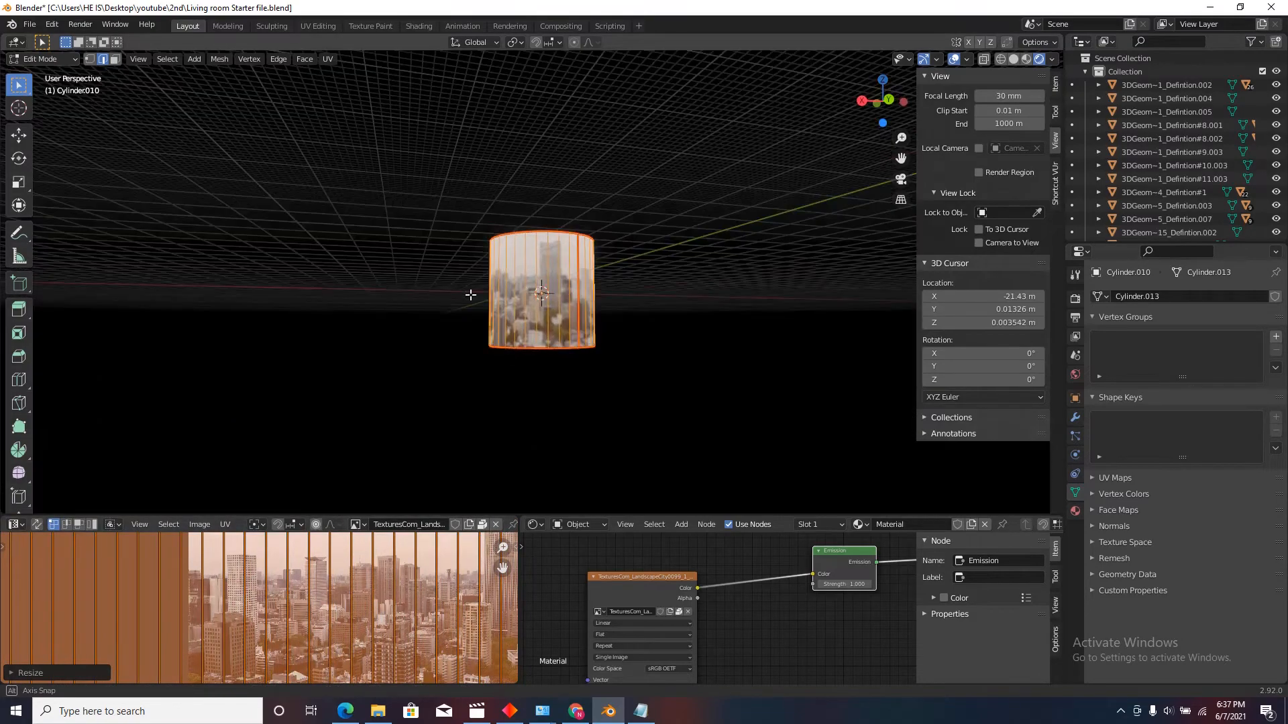
scroll(481, 305, "up", 6)
scroll(555, 294, "down", 6)
middle_click_drag(374, 354, 376, 315)
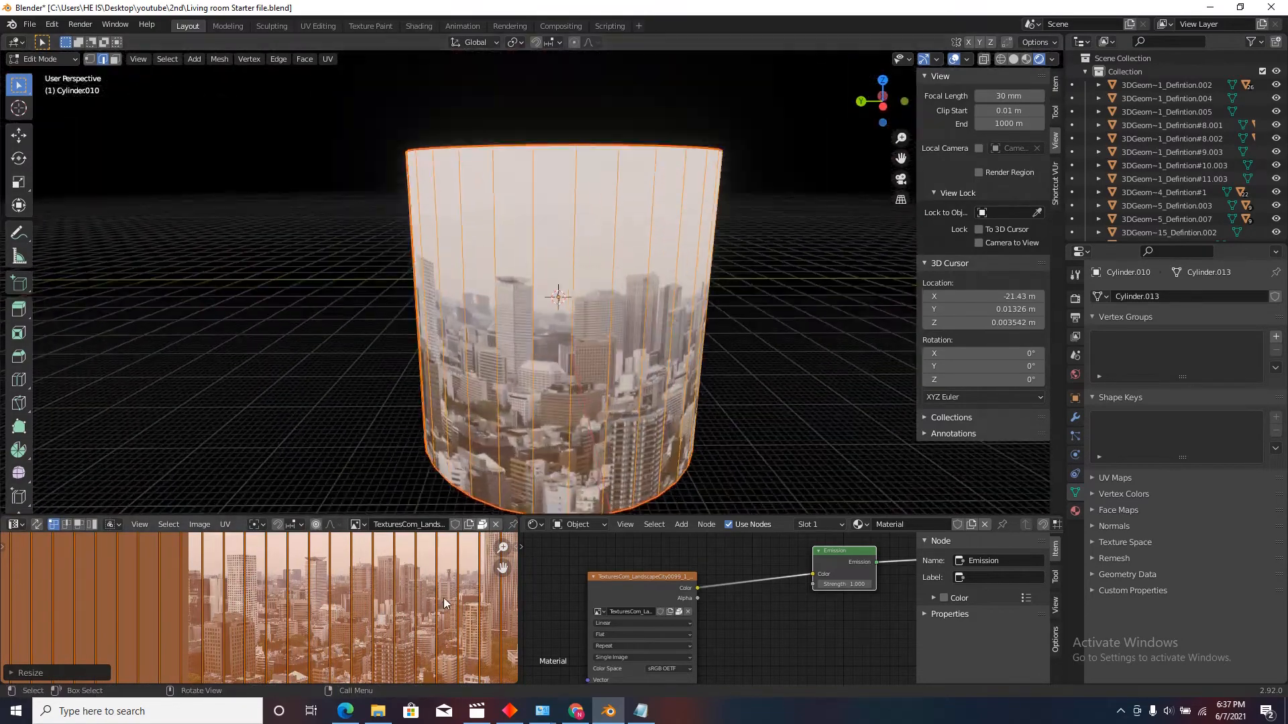
scroll(406, 597, "down", 5)
scroll(538, 473, "down", 4)
middle_click_drag(538, 473, 528, 368)
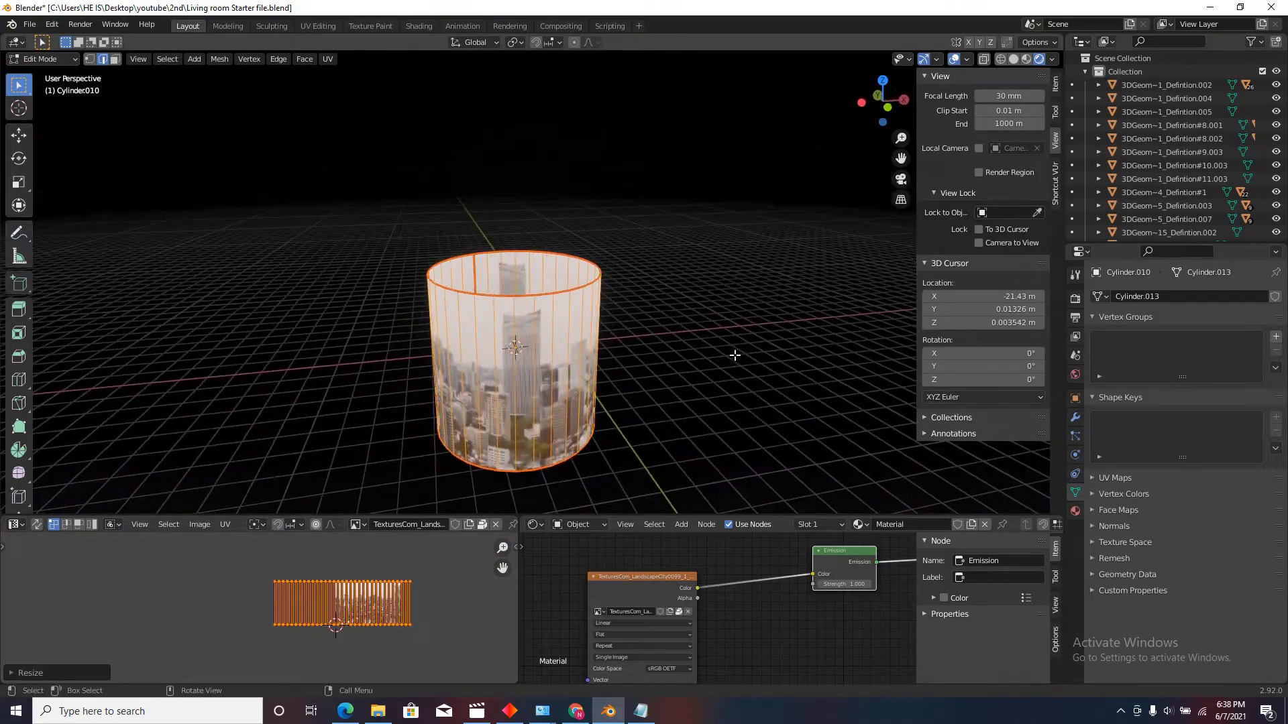
key("alt+a")
middle_click_drag(576, 280, 466, 427)
key("a")
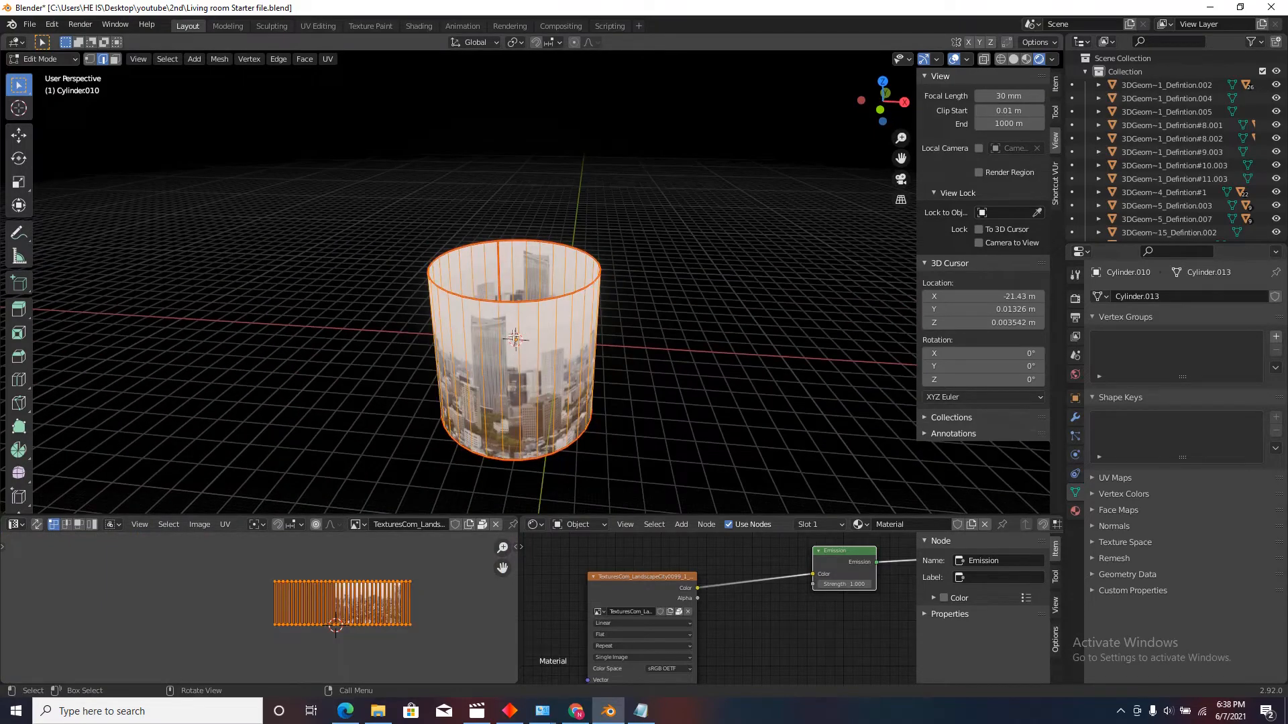
scroll(541, 341, "up", 1)
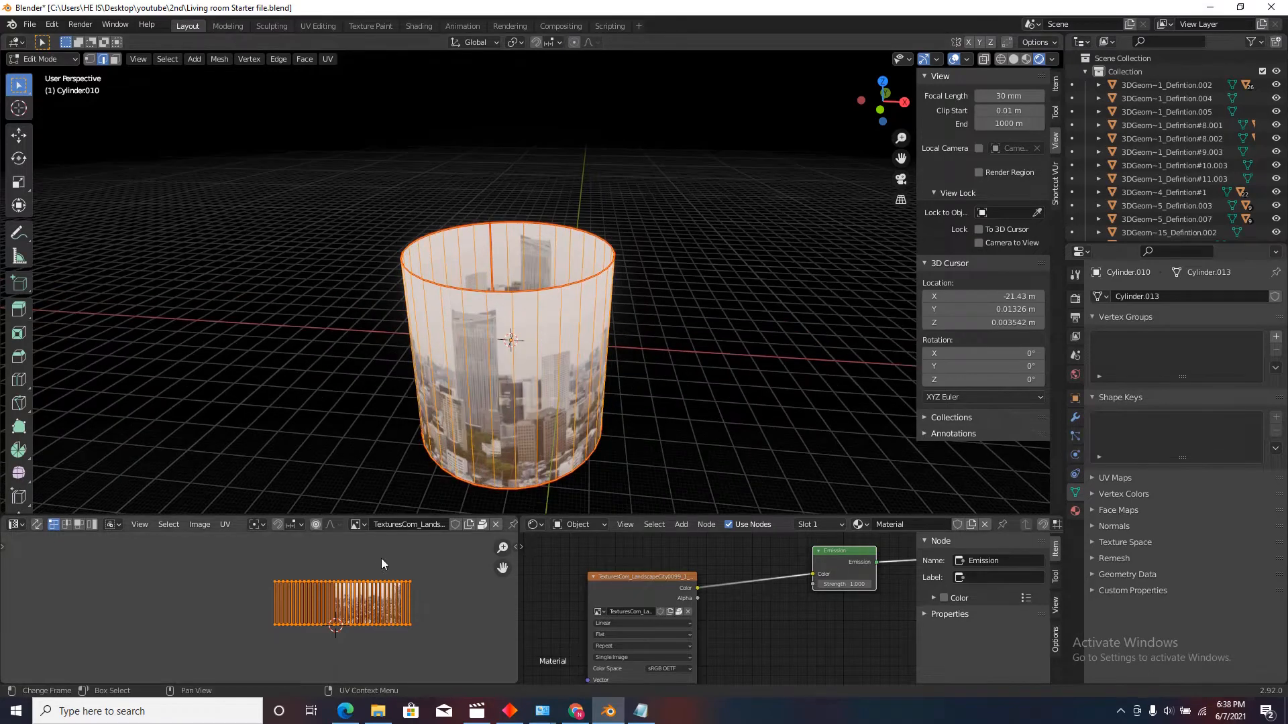
left_click_drag(255, 597, 254, 599)
scroll(362, 586, "down", 3)
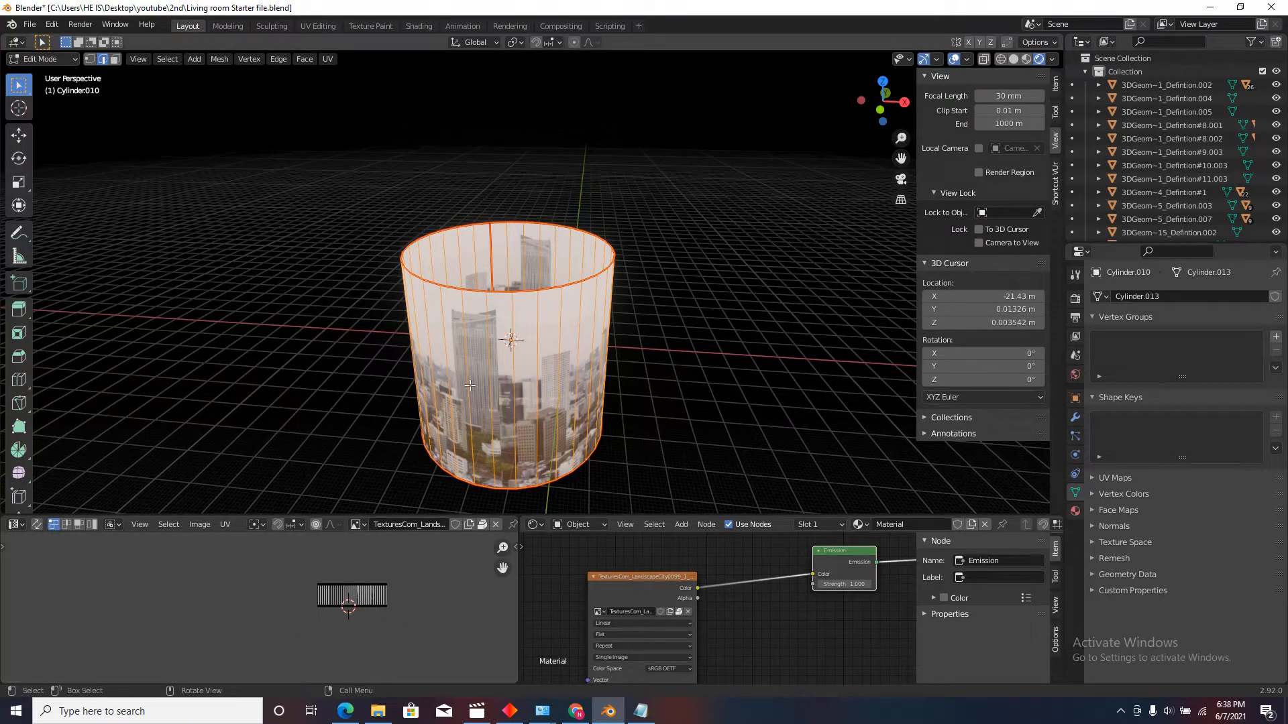
scroll(515, 375, "down", 2)
middle_click_drag(515, 376, 477, 365)
scroll(364, 579, "up", 2)
scroll(523, 413, "up", 3)
middle_click_drag(527, 415, 367, 376)
scroll(649, 158, "up", 3)
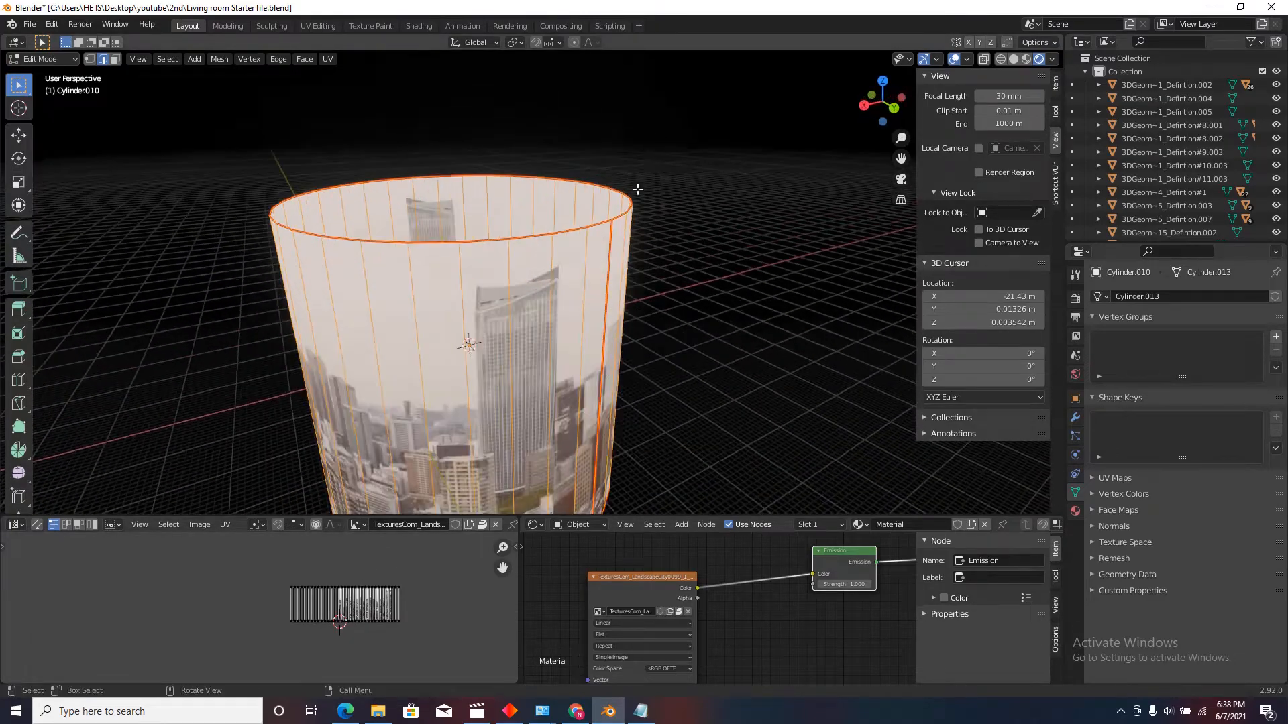
scroll(650, 158, "down", 2)
middle_click_drag(649, 158, 550, 234)
Step: From the camera view, set the Emission strength of the cylinder's backdrop material to 8.1
key("KP_0")
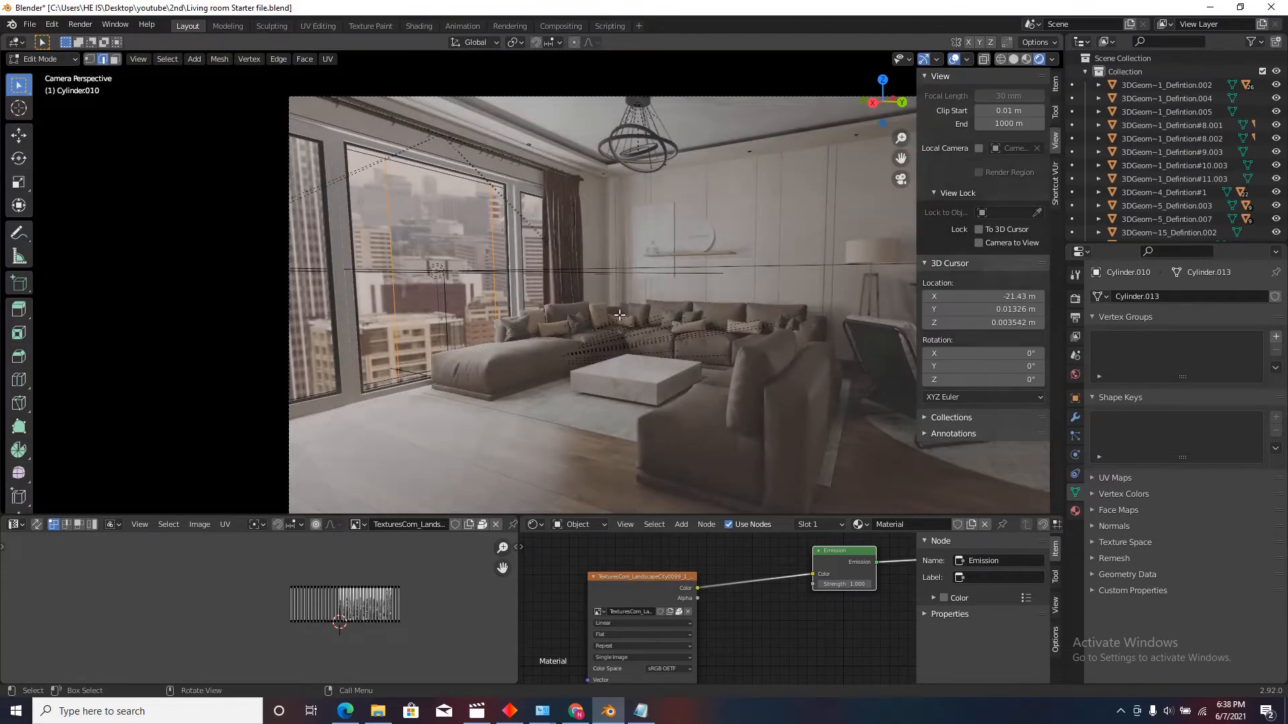
scroll(600, 314, "down", 2)
scroll(563, 293, "up", 1)
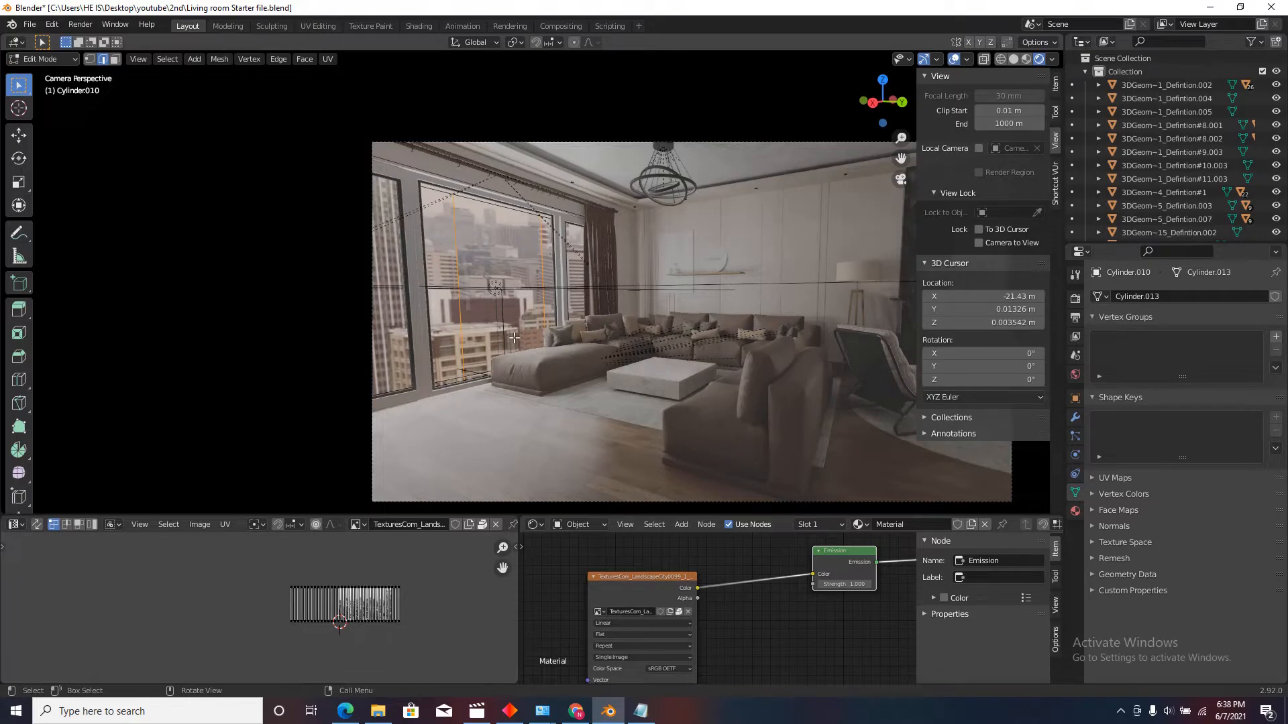
scroll(702, 579, "down", 4)
scroll(779, 583, "up", 7)
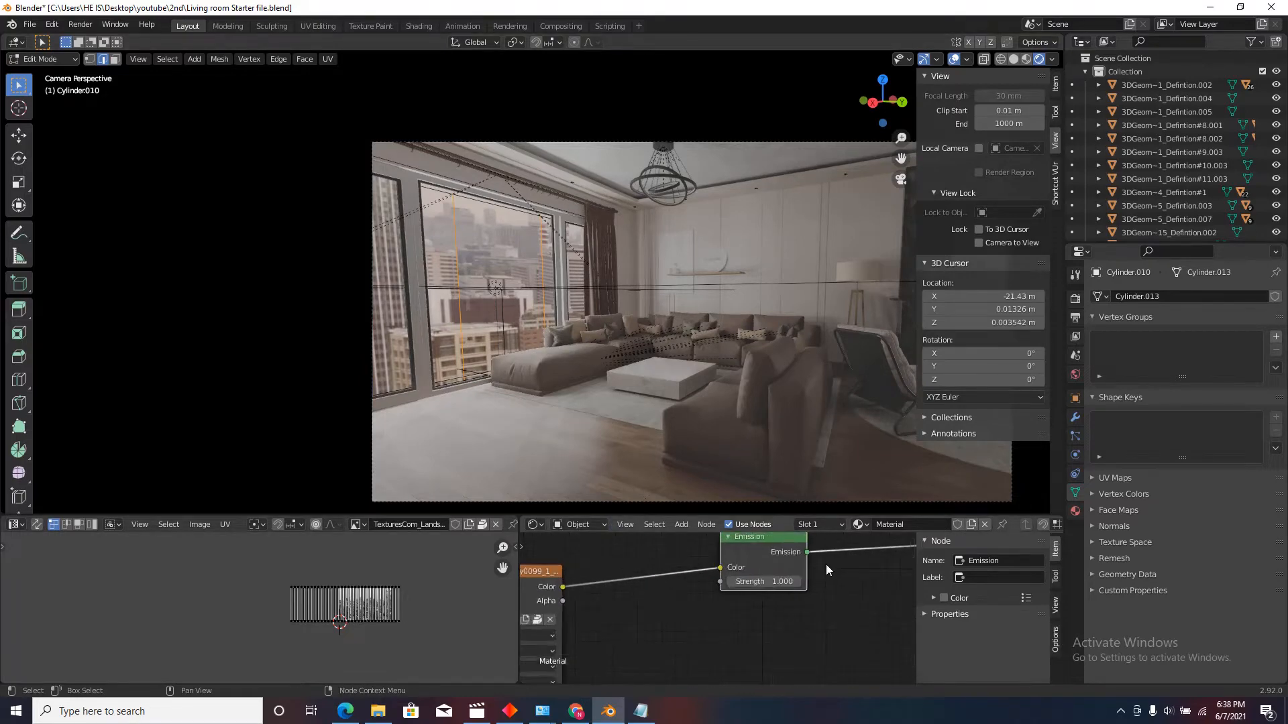
scroll(703, 633, "up", 3)
left_click_drag(765, 616, 800, 616)
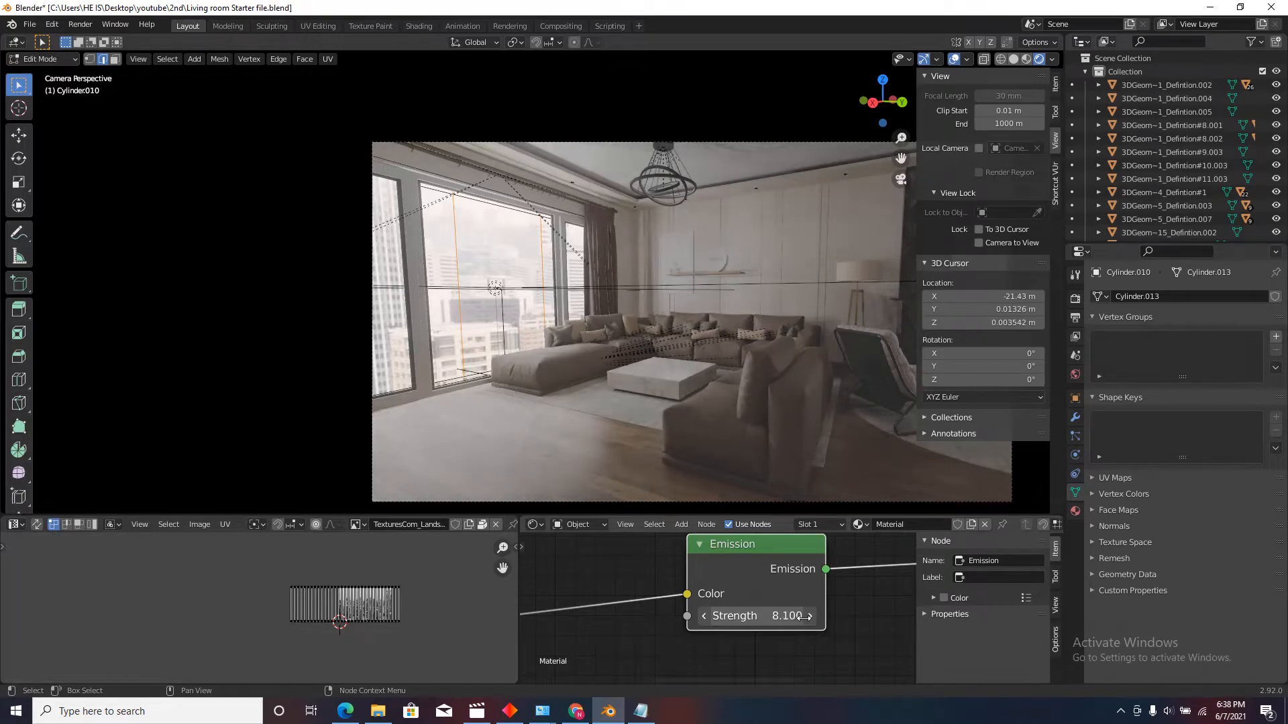
scroll(804, 604, "down", 7)
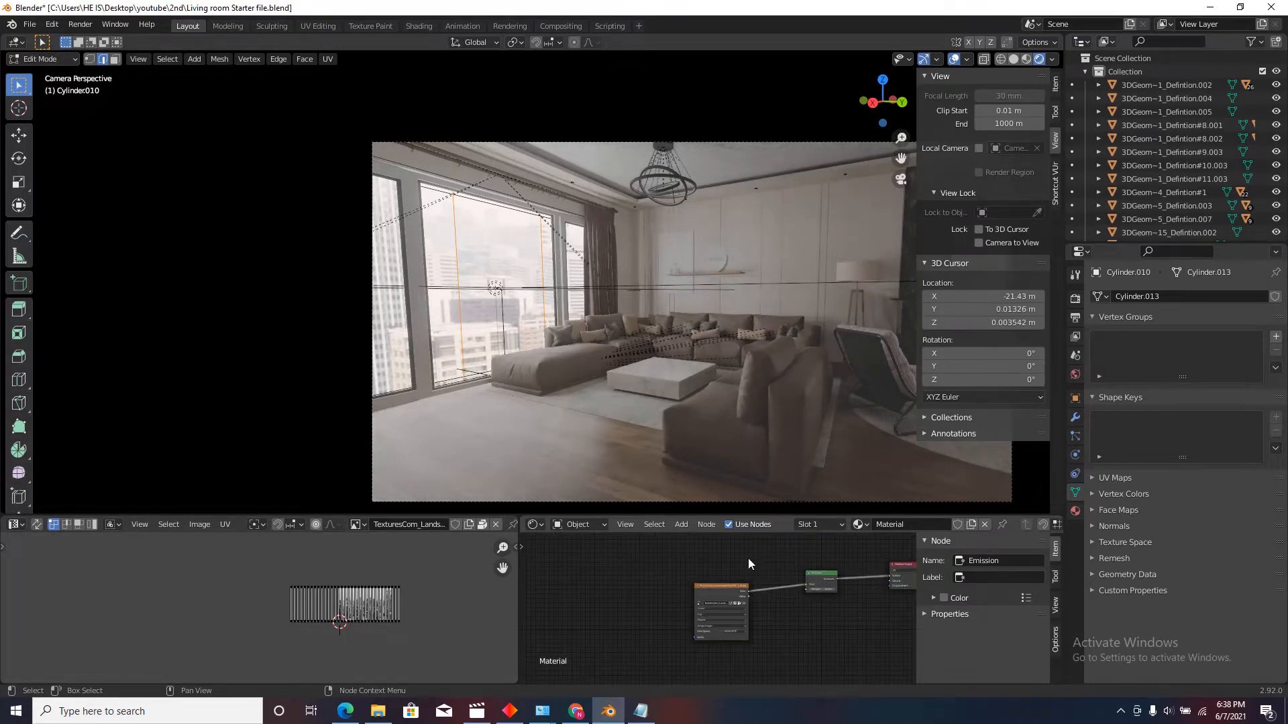
scroll(701, 589, "up", 1)
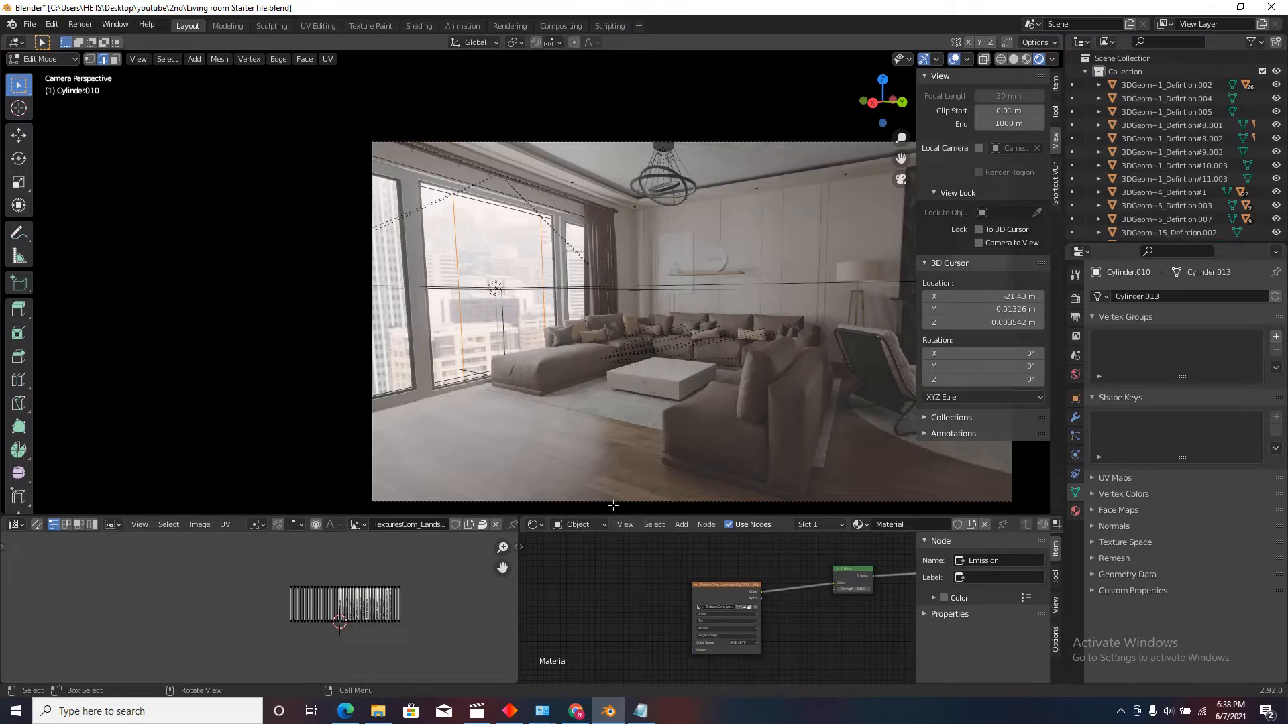
scroll(601, 350, "down", 5)
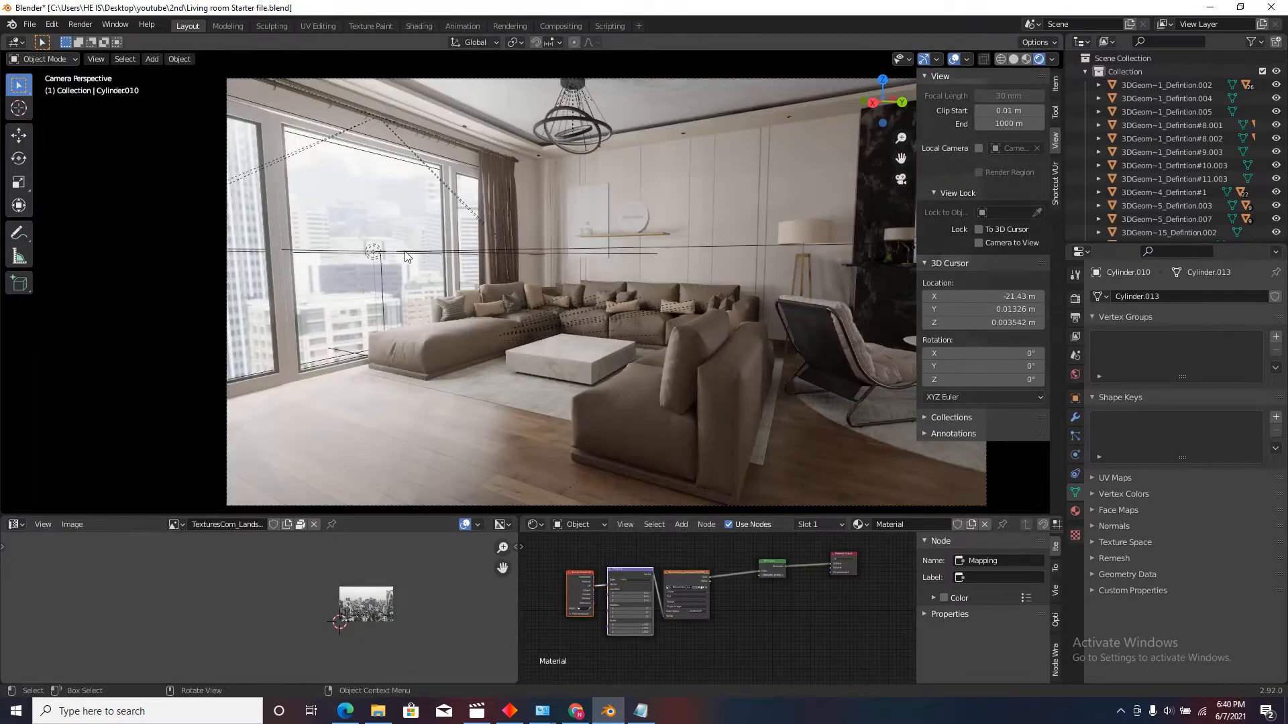
Step: Hide the viewport overlays to check the rendered living room through the camera
left_click(411, 388)
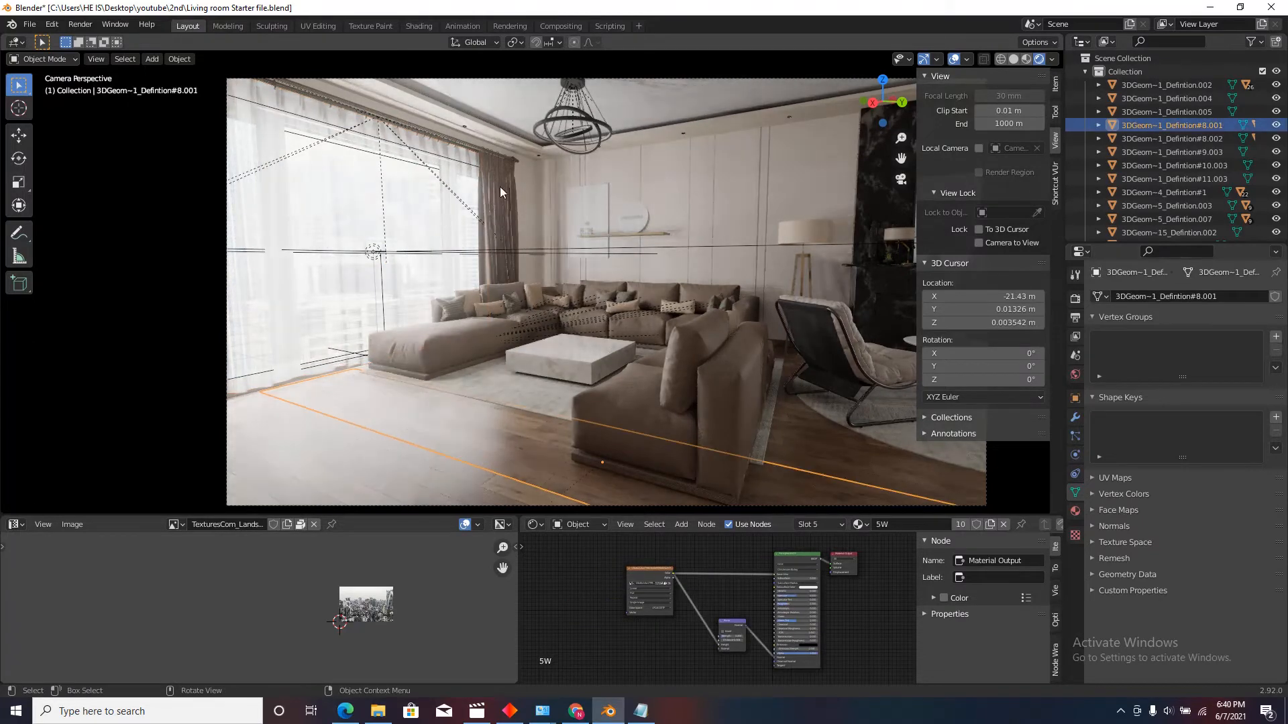
left_click(954, 59)
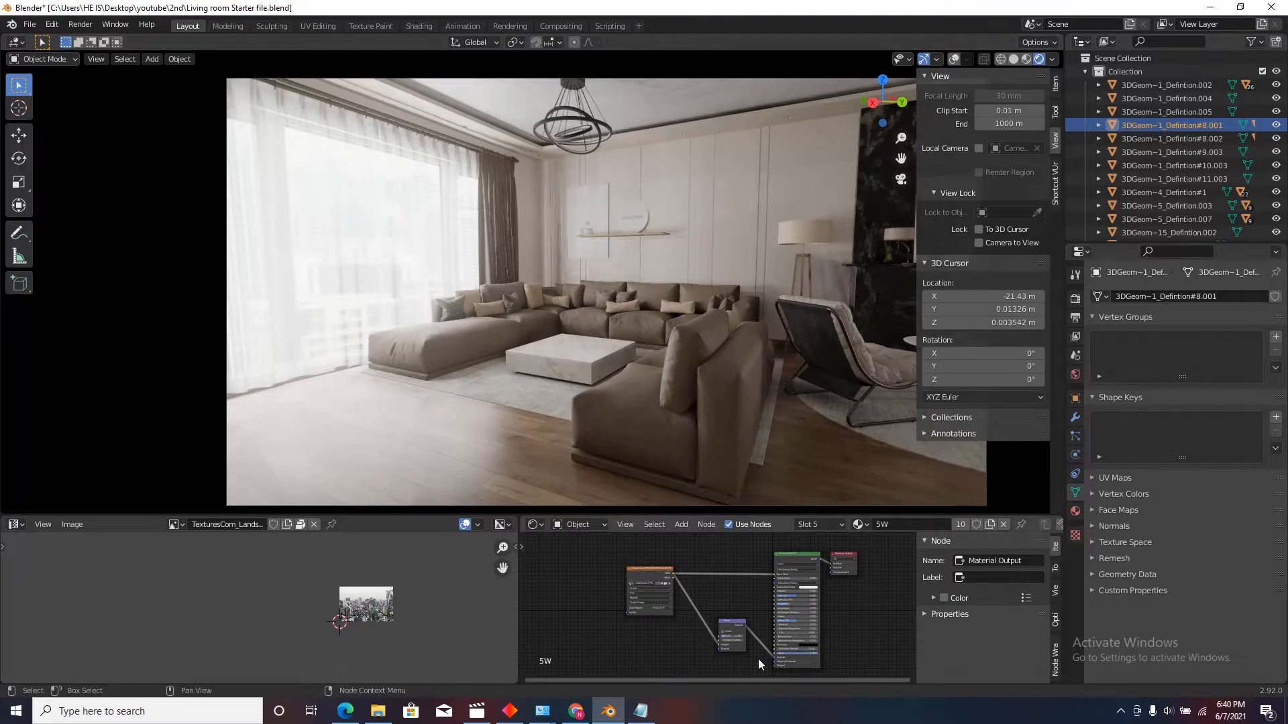
key("Home")
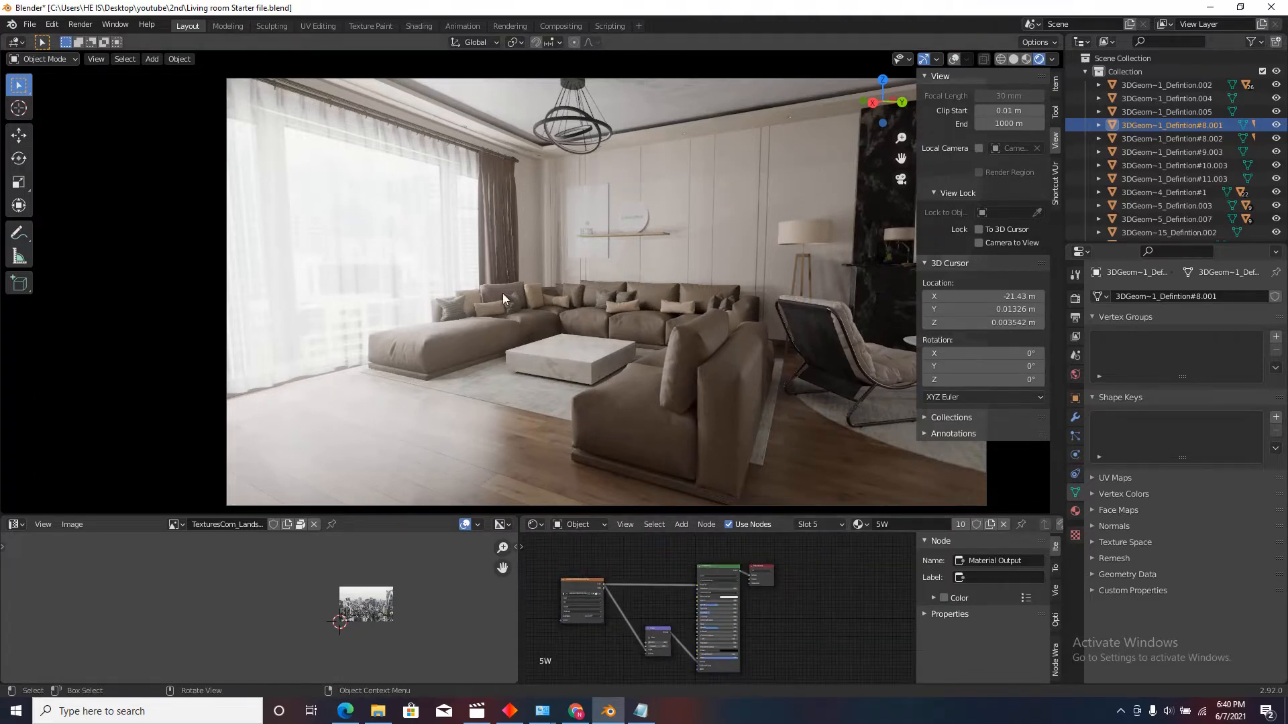
Step: Select the city backdrop cylinder, show the viewport overlays again and set the cylinder's Emission strength to 18.7 while judging the camera view
scroll(505, 298, "down", 6)
middle_click_drag(503, 298, 504, 348)
scroll(506, 344, "down", 7)
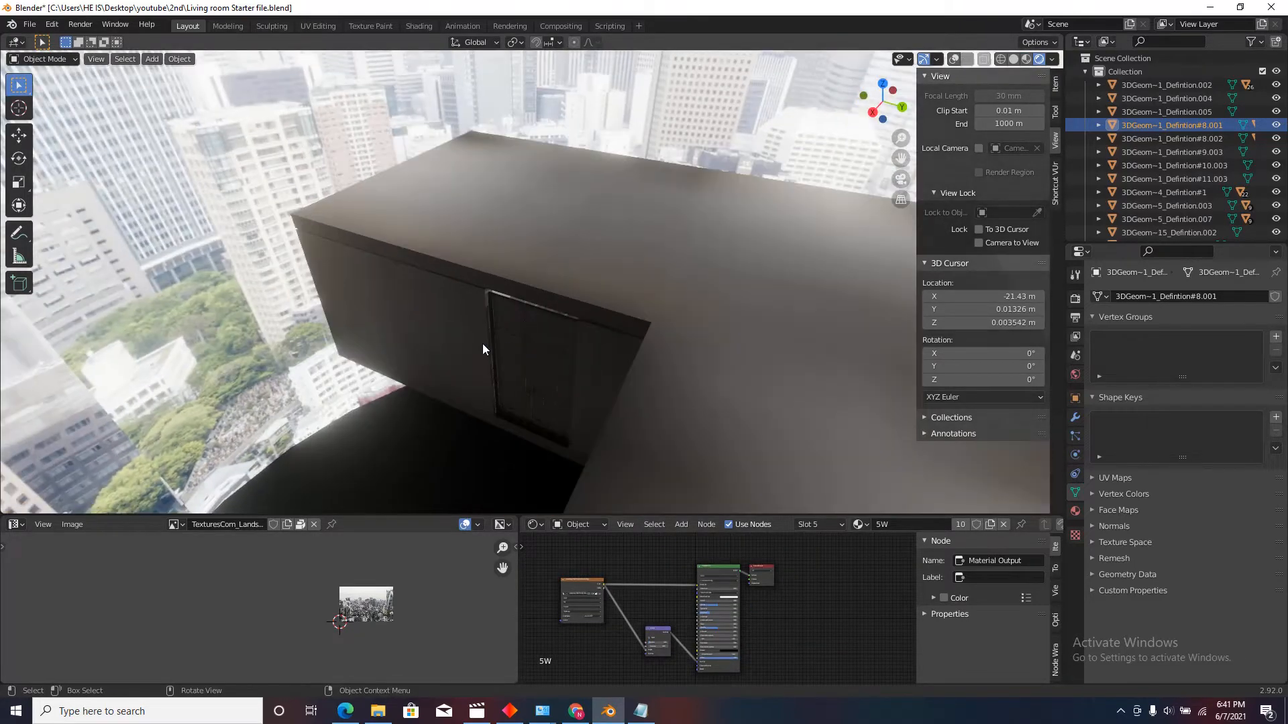
scroll(497, 349, "down", 4)
left_click(289, 275)
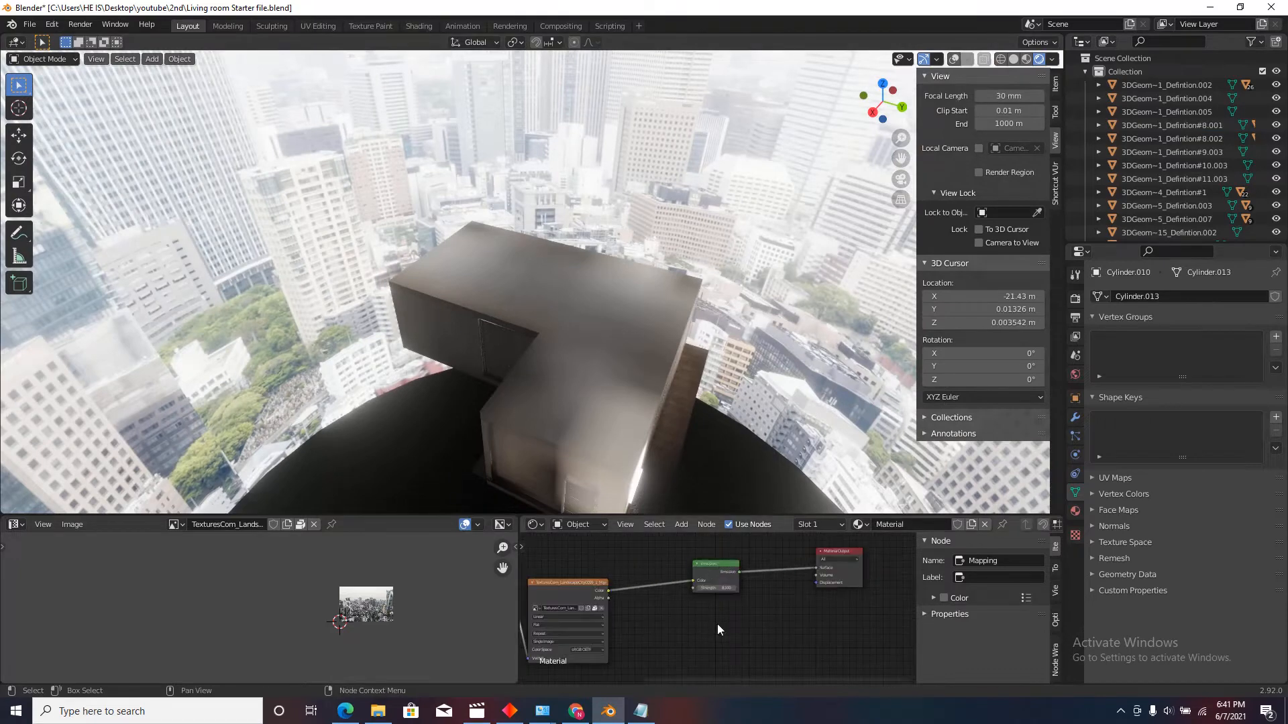
scroll(718, 629, "up", 1)
left_click(954, 58)
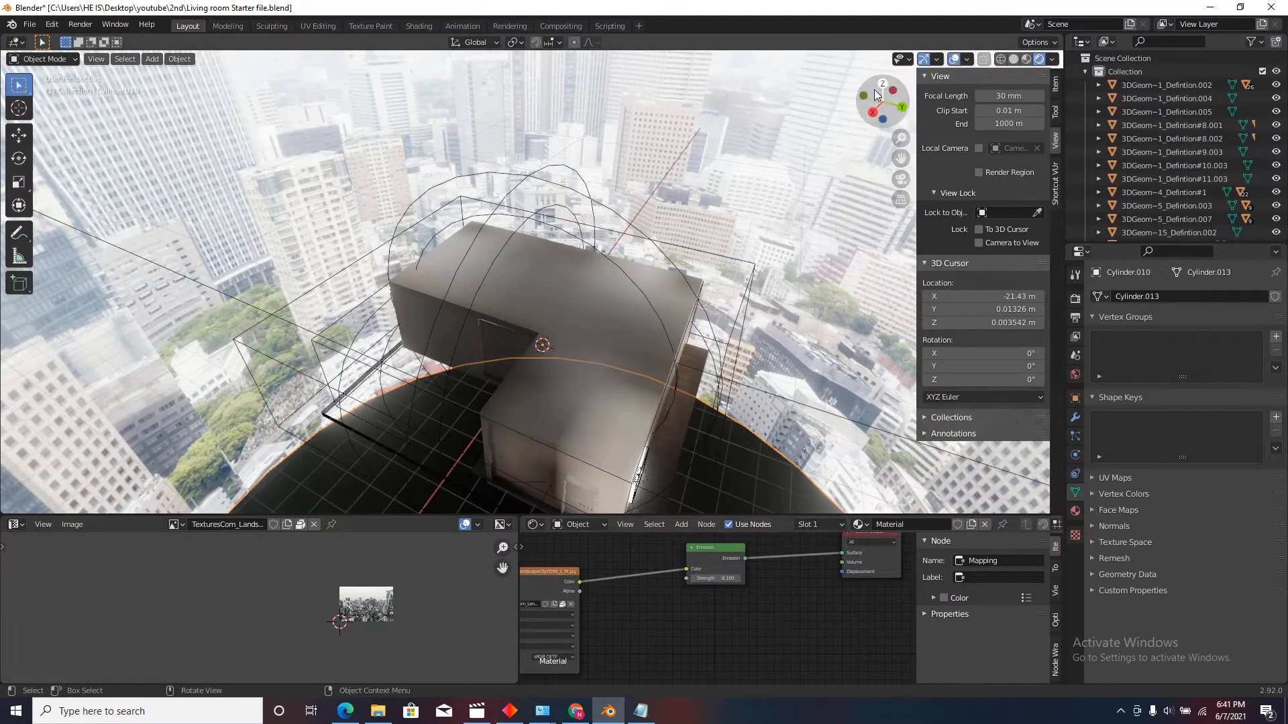
scroll(722, 599, "up", 4)
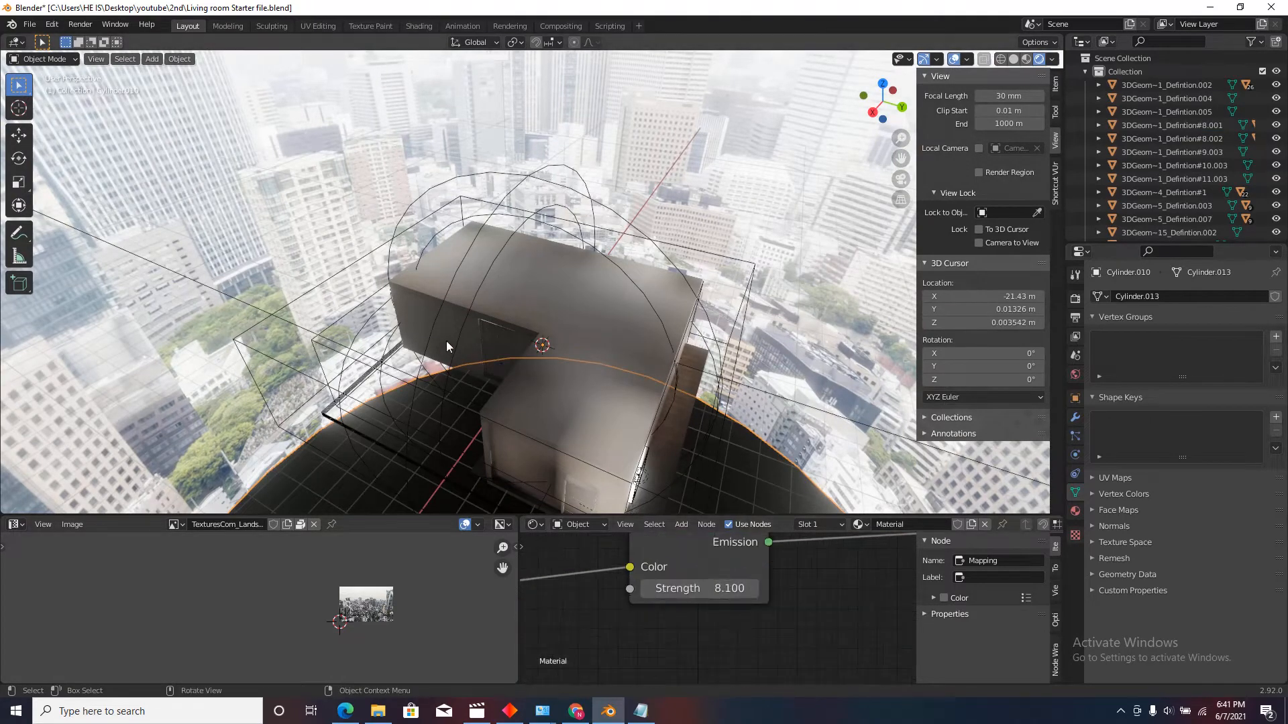
key("KP_0")
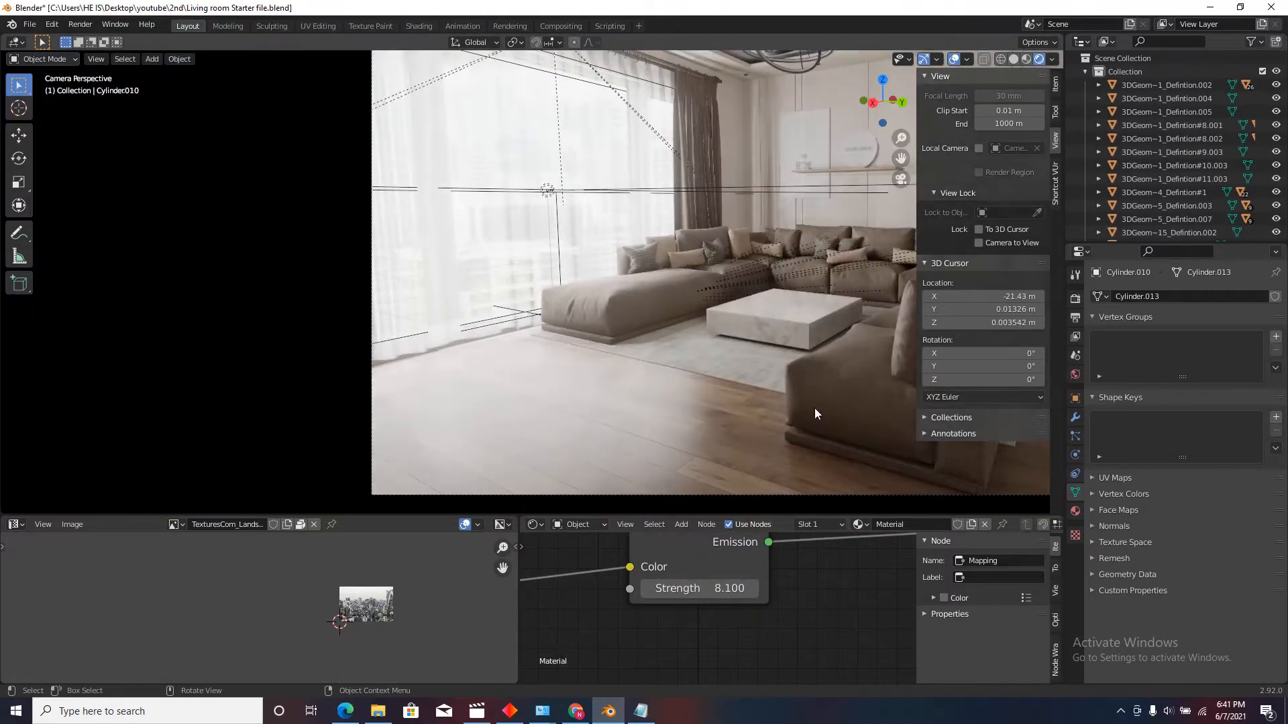
left_click_drag(715, 588, 782, 588)
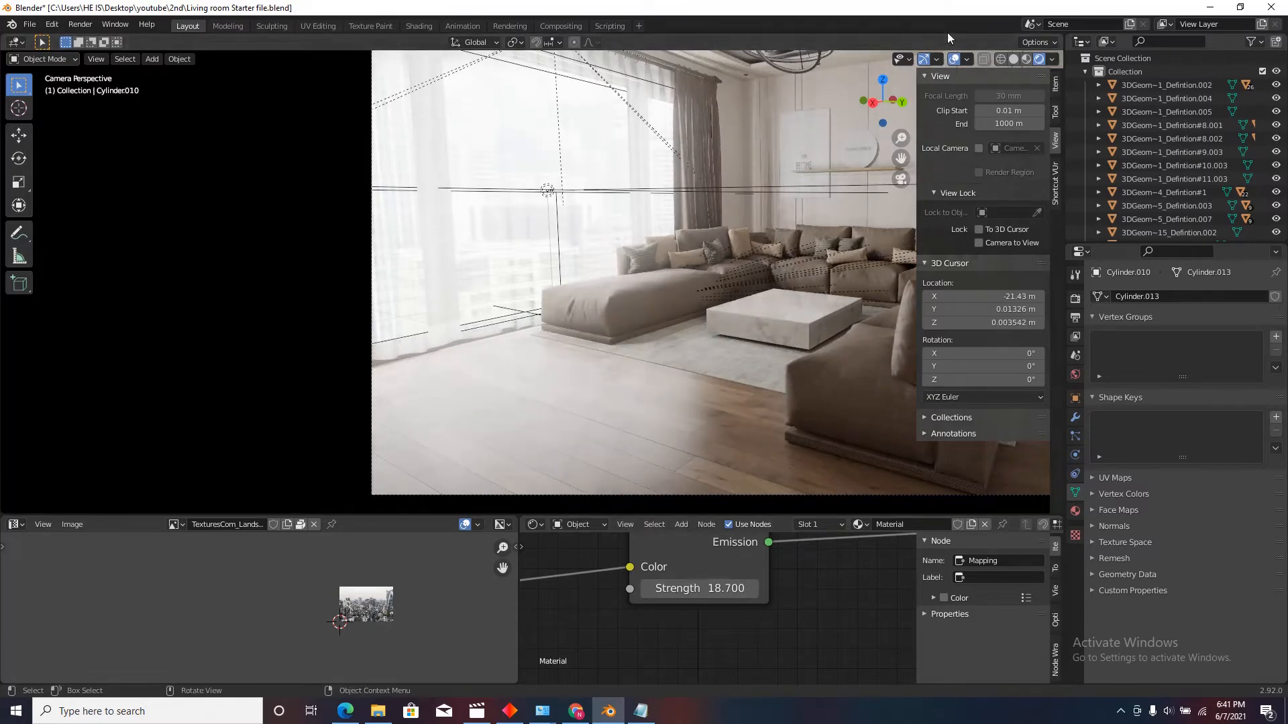
Step: Hide the viewport overlays and rotate the city backdrop cylinder 42.2° about the global Z axis
left_click(953, 59)
scroll(560, 330, "down", 8)
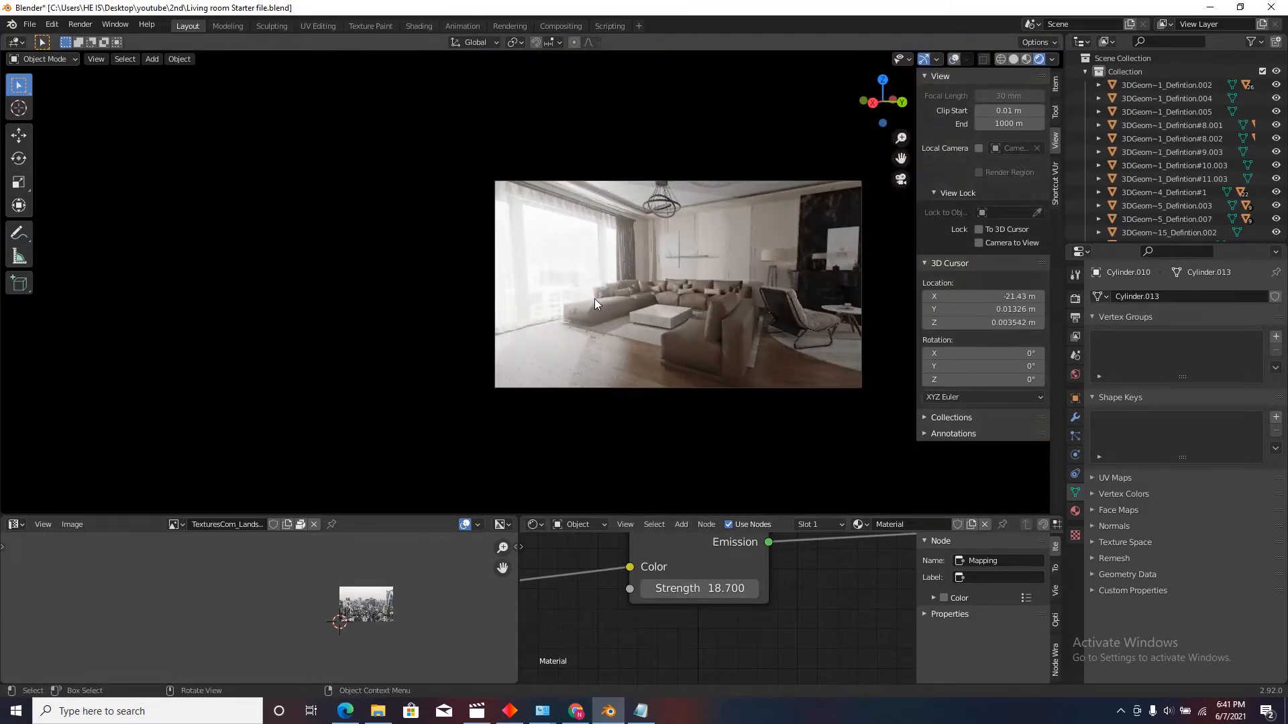
middle_click_drag(592, 303, 510, 121)
key("r")
key("z")
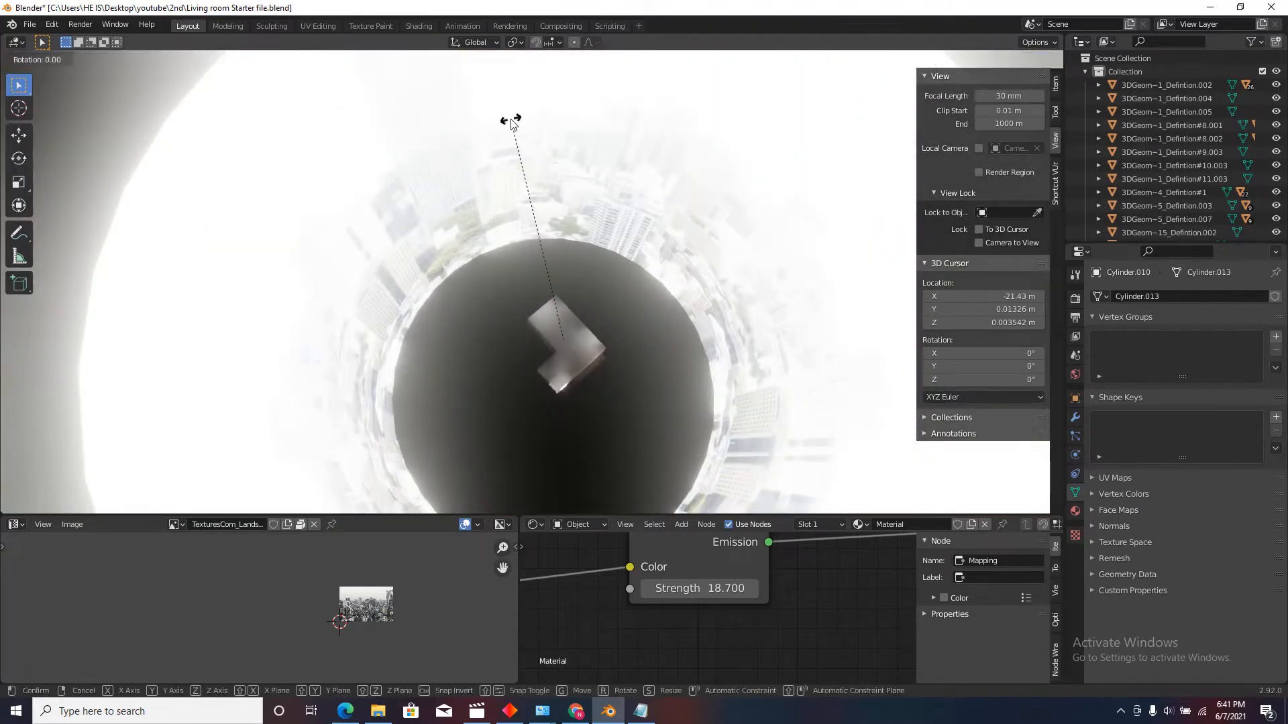
left_click(382, 215)
Step: Walk through the interior to examine the dining and living areas and the city backdrop outside the window
middle_click_drag(599, 350, 501, 287)
key("shift+grave")
key("w")
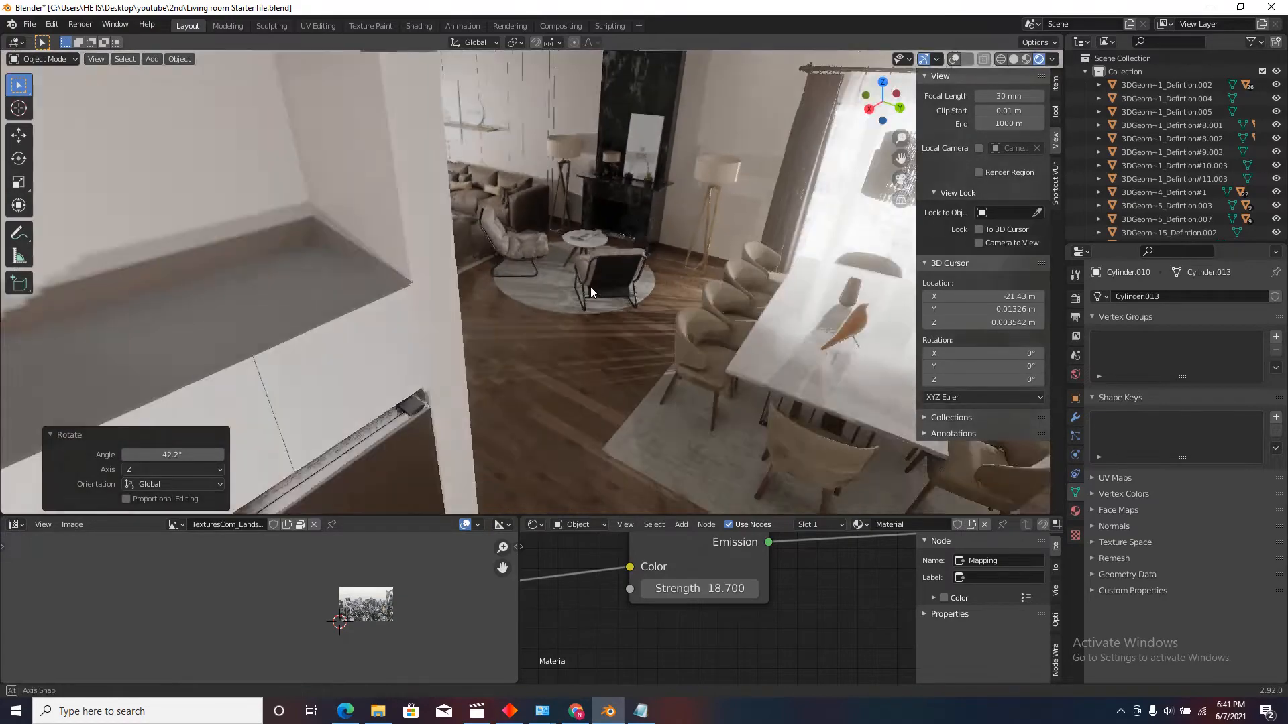
key("w")
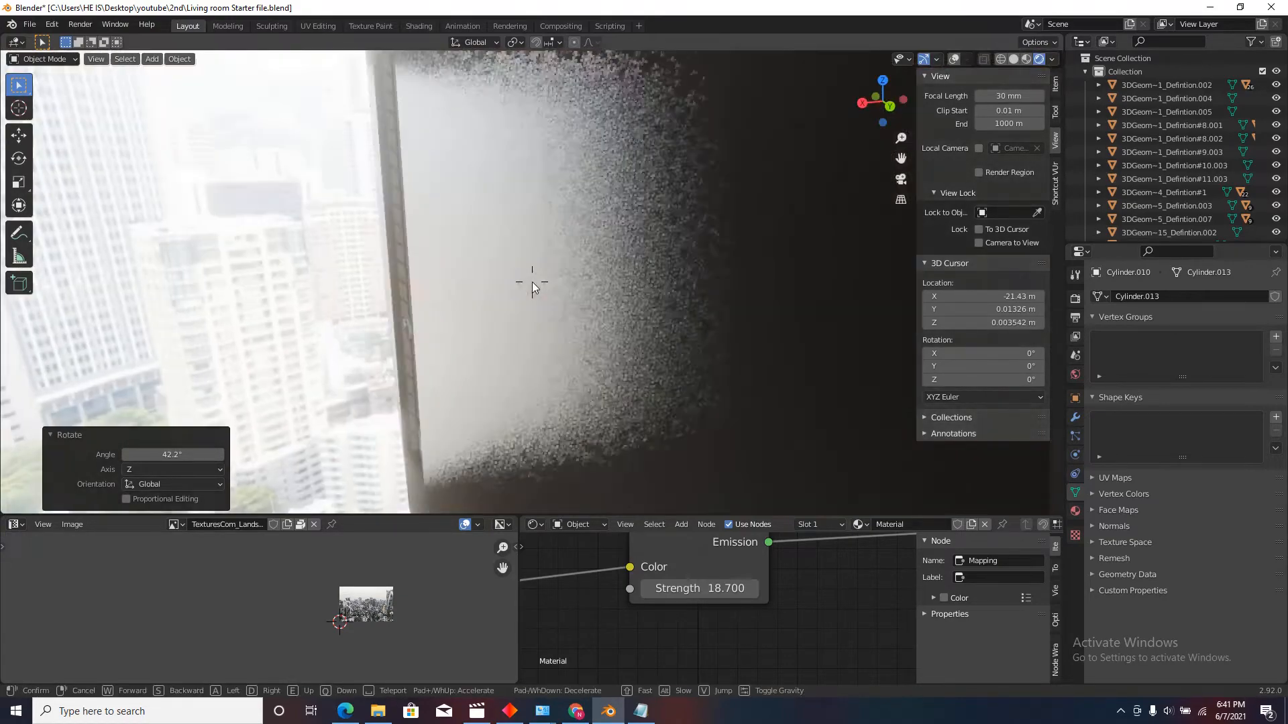
key("s")
key("w")
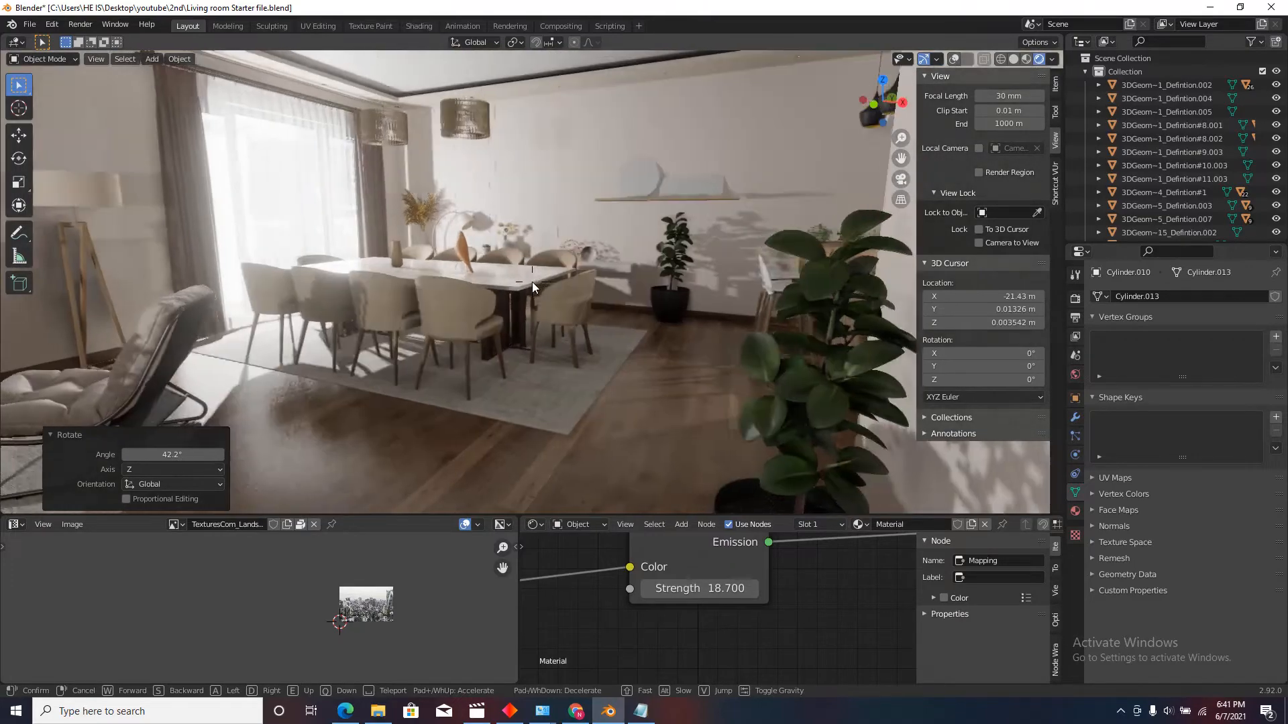
key("w")
key("w")
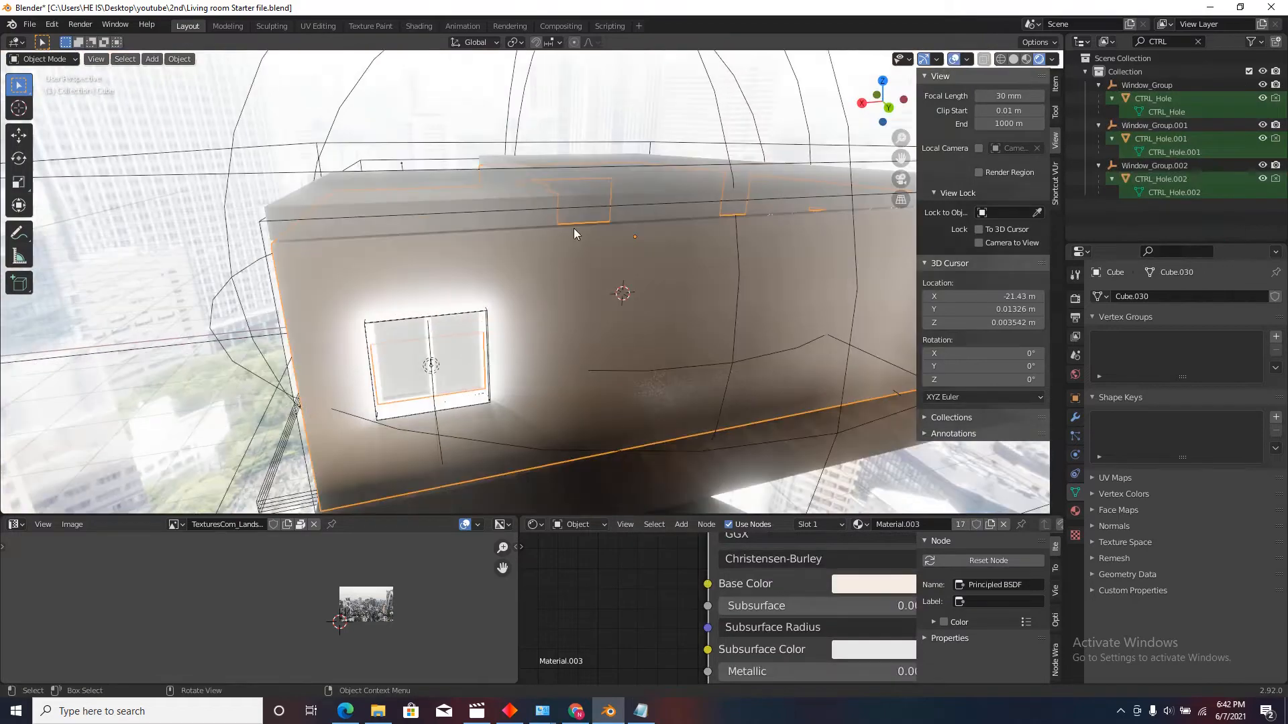
Step: Walk from outside through the kitchen into the living room and select the area light at its curtained window
key("shift+grave")
key("w")
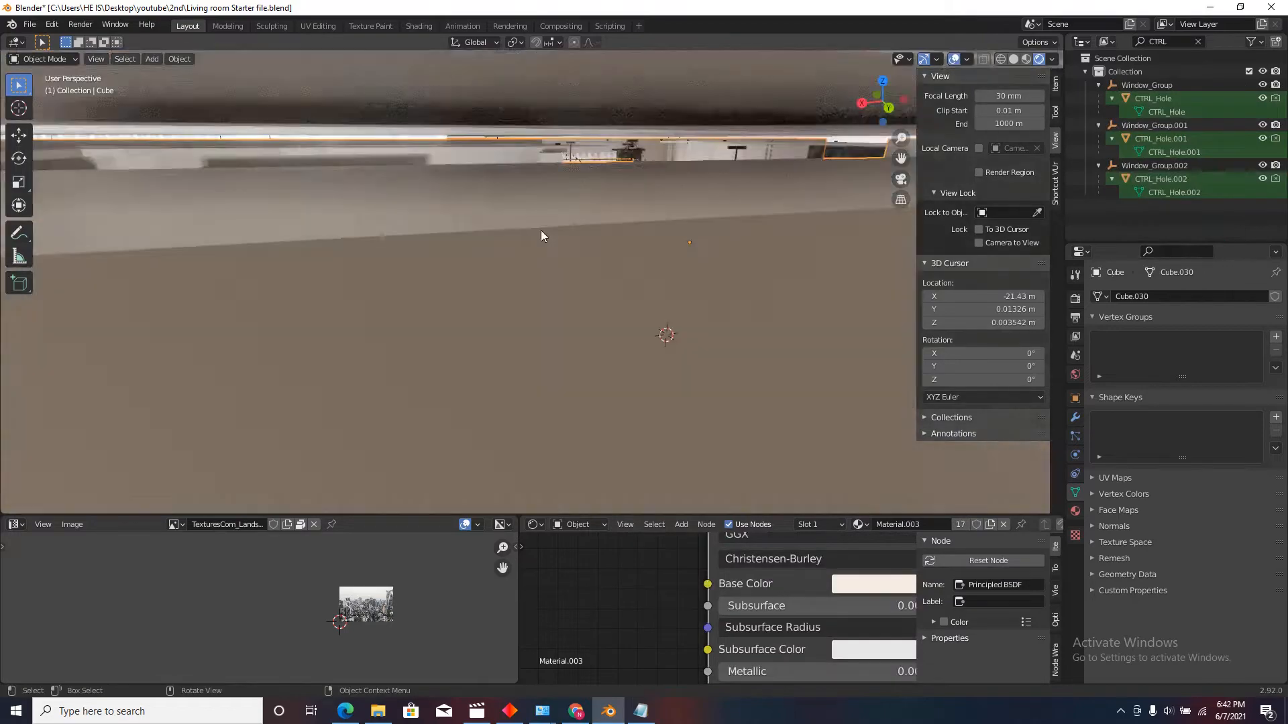
key("w")
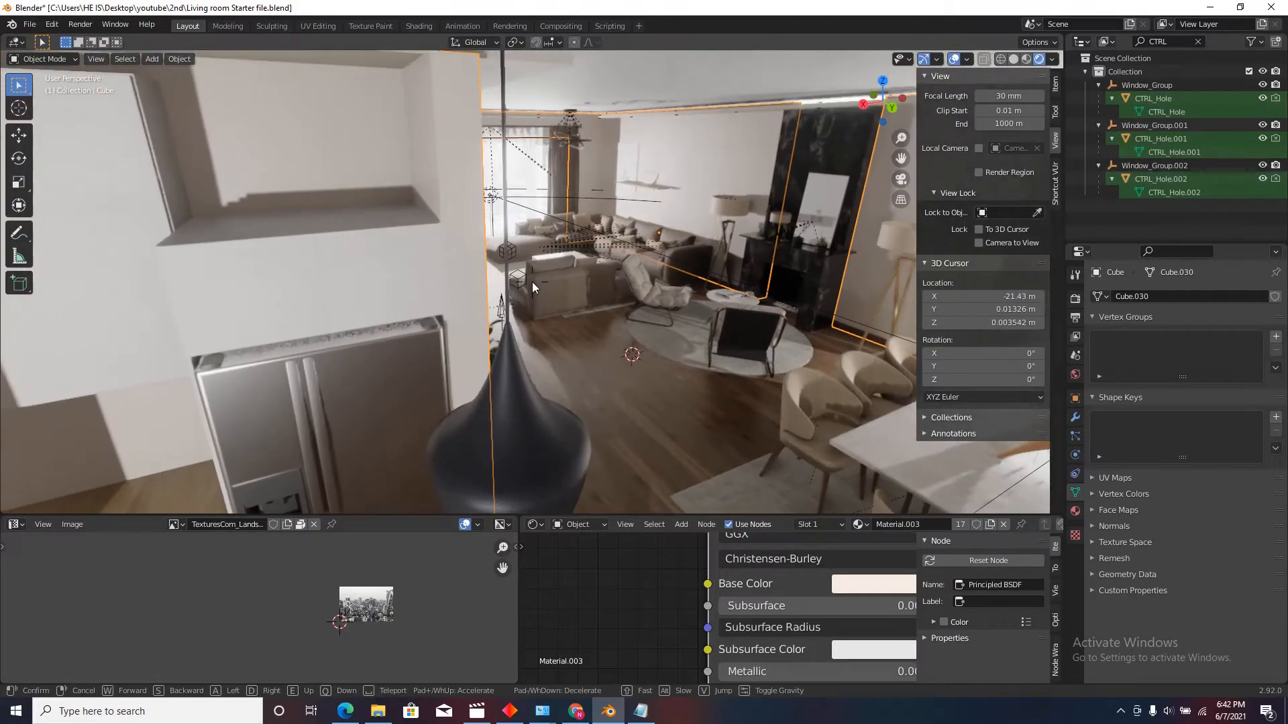
key("w")
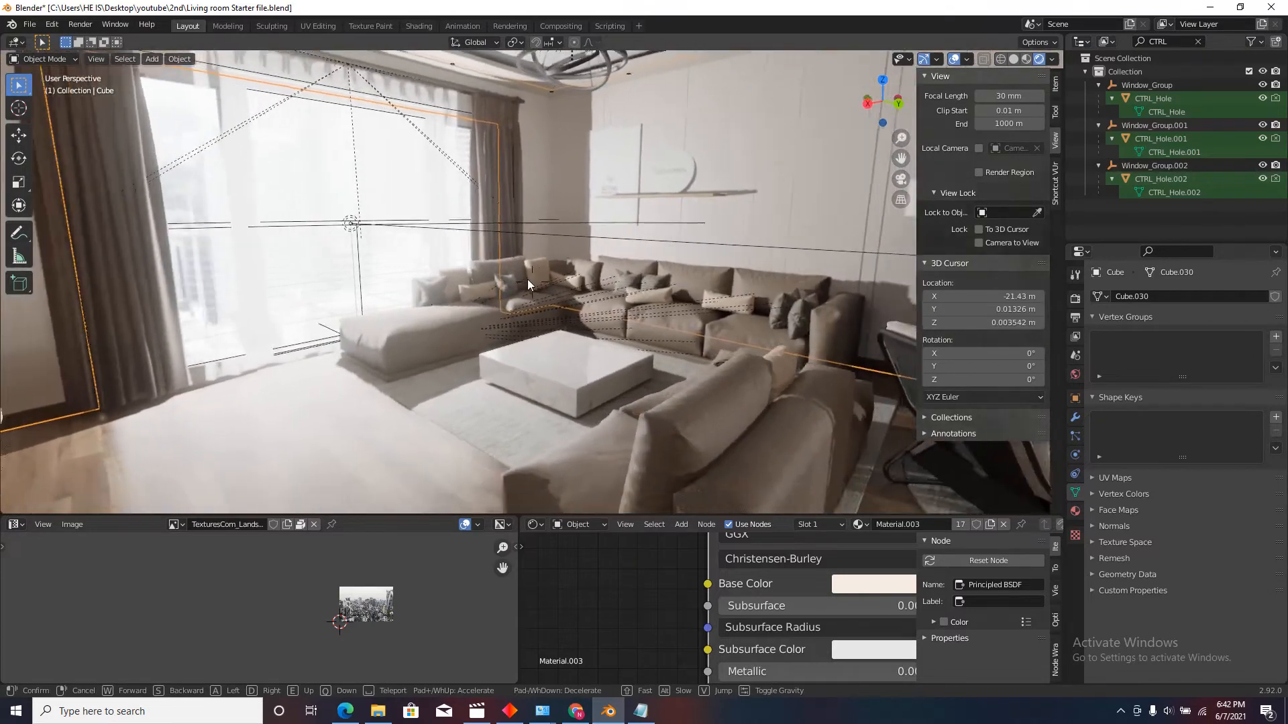
left_click(532, 281)
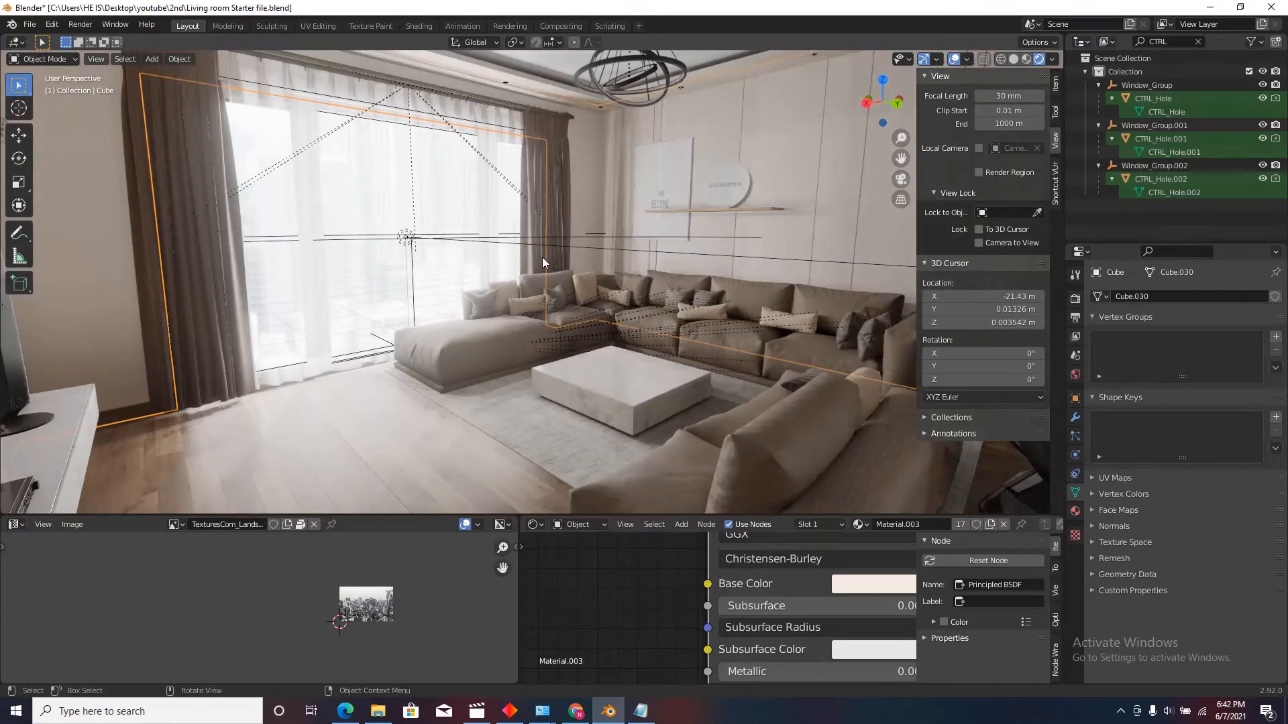
left_click(613, 246)
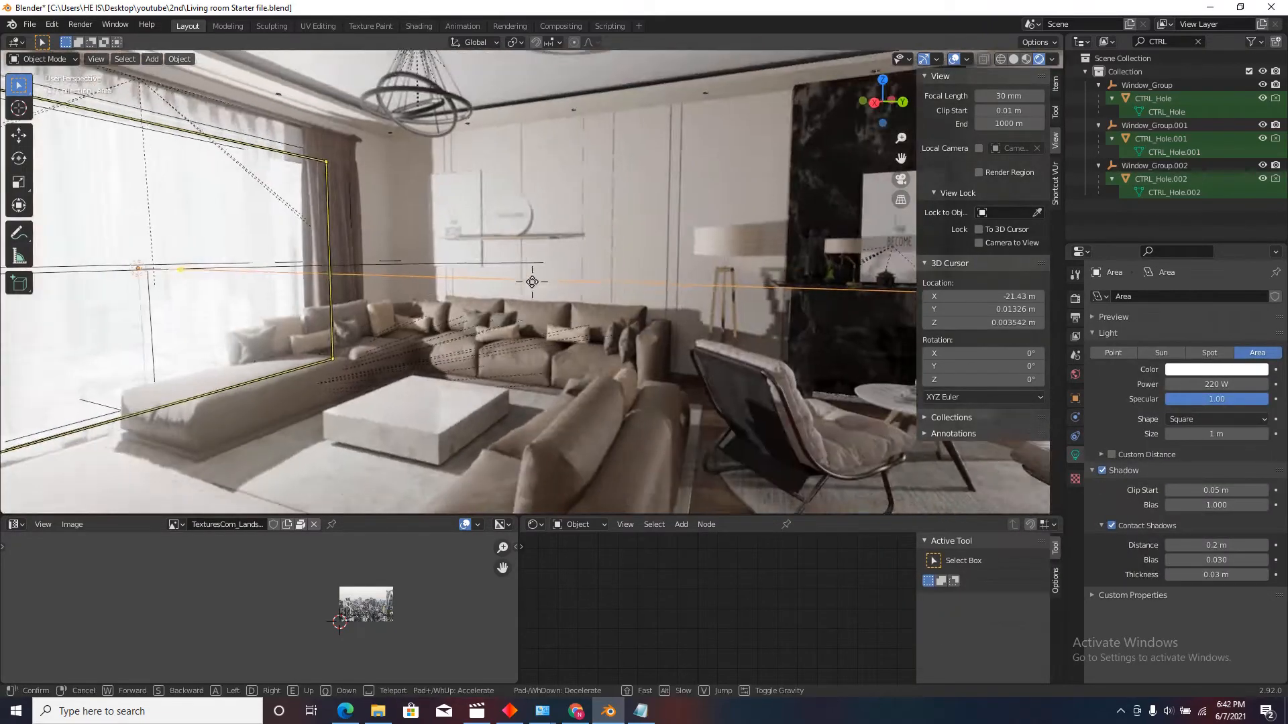
Step: Set the living-room window area light's power to 150 W and the dining window area light's power to 120 W
left_click(532, 280)
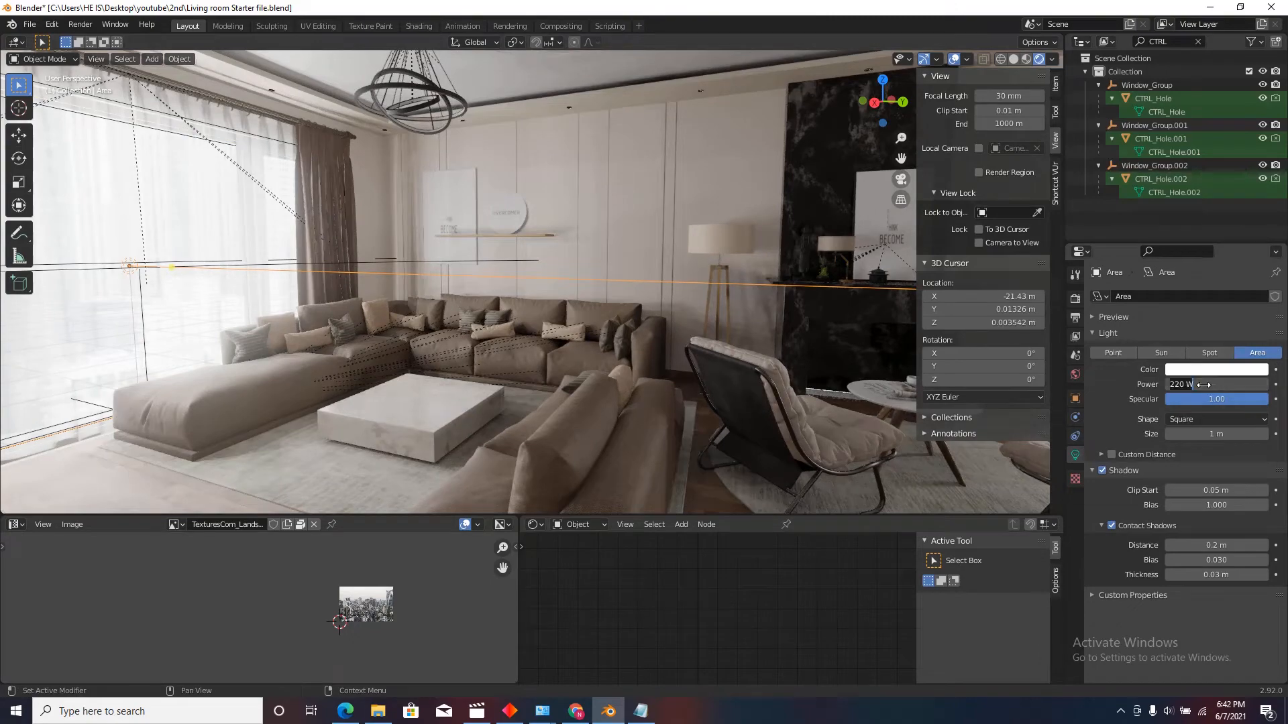
key("Return")
key("shift+grave")
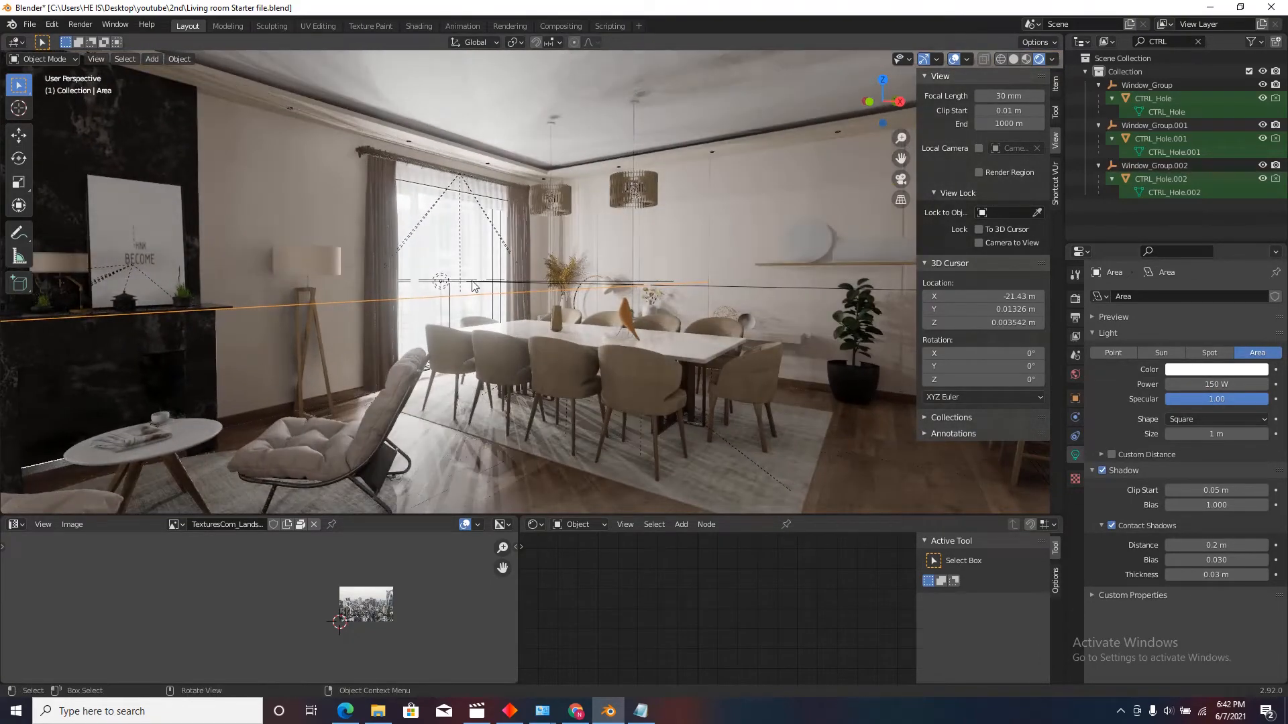
left_click(605, 273)
middle_click_drag(458, 223, 472, 236)
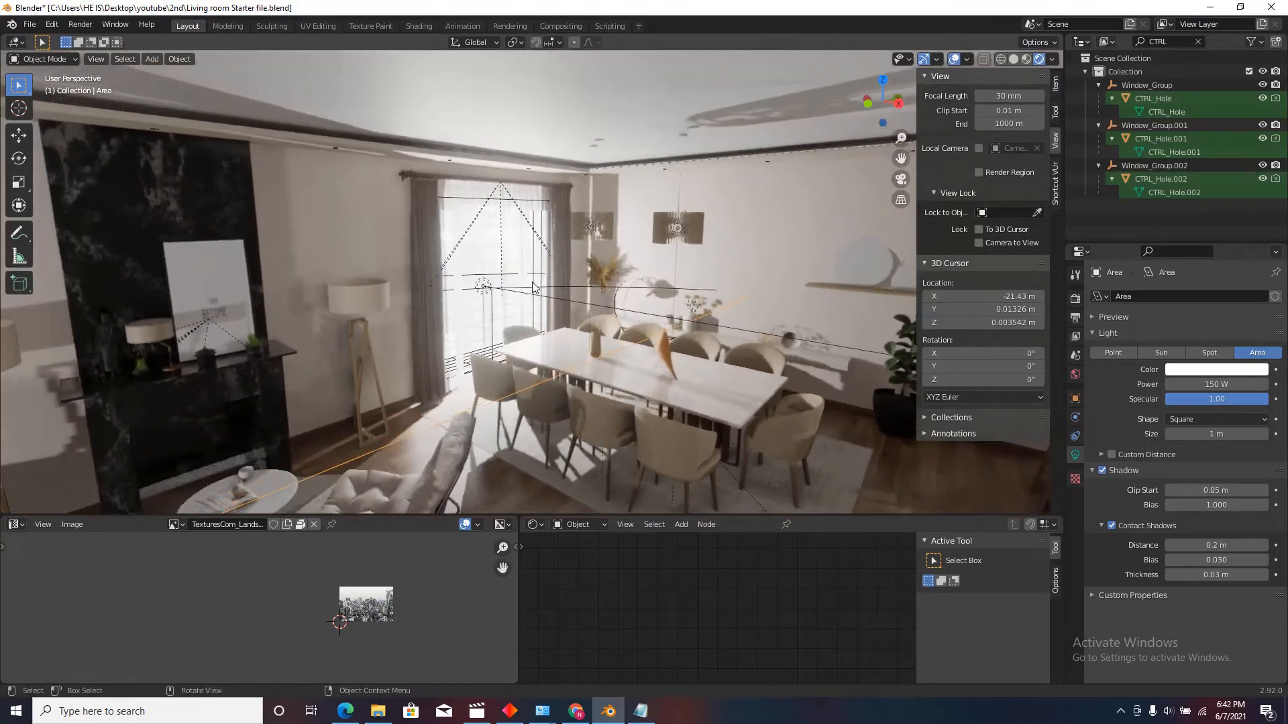
left_click(542, 296)
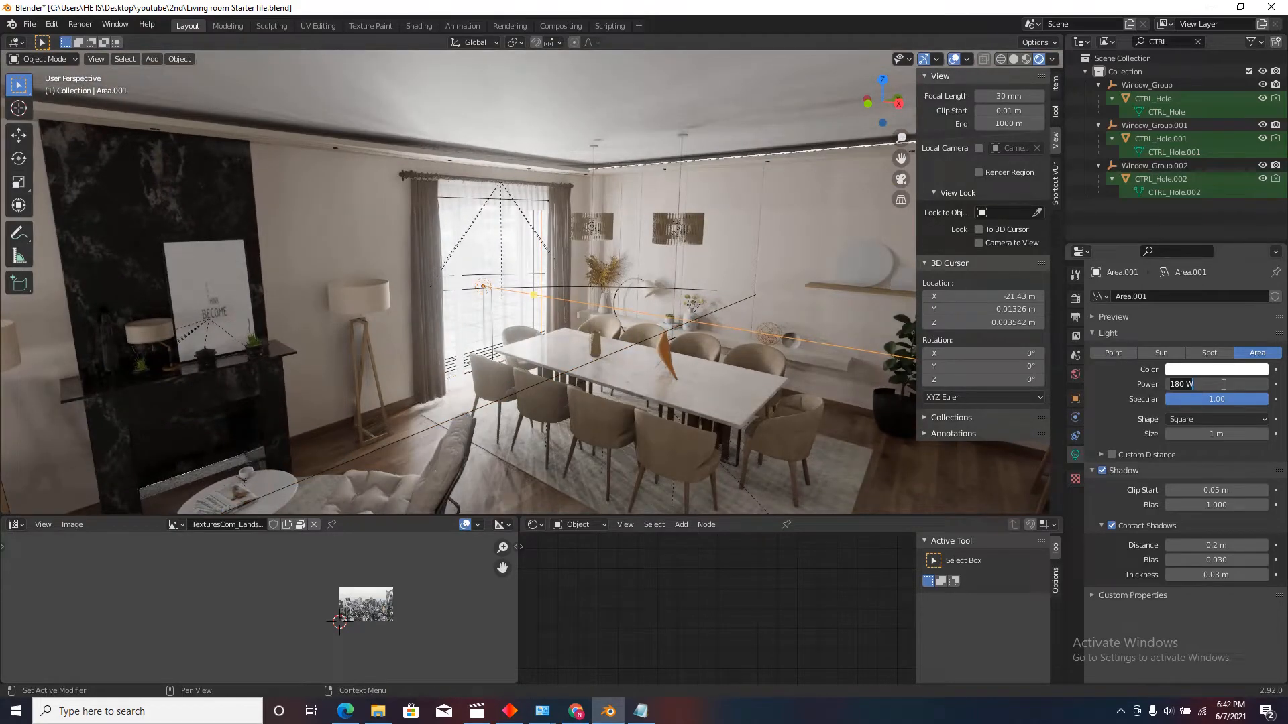
key("Return")
Step: Set the kitchen window area light's power to 80 W and save the file
key("shift+grave")
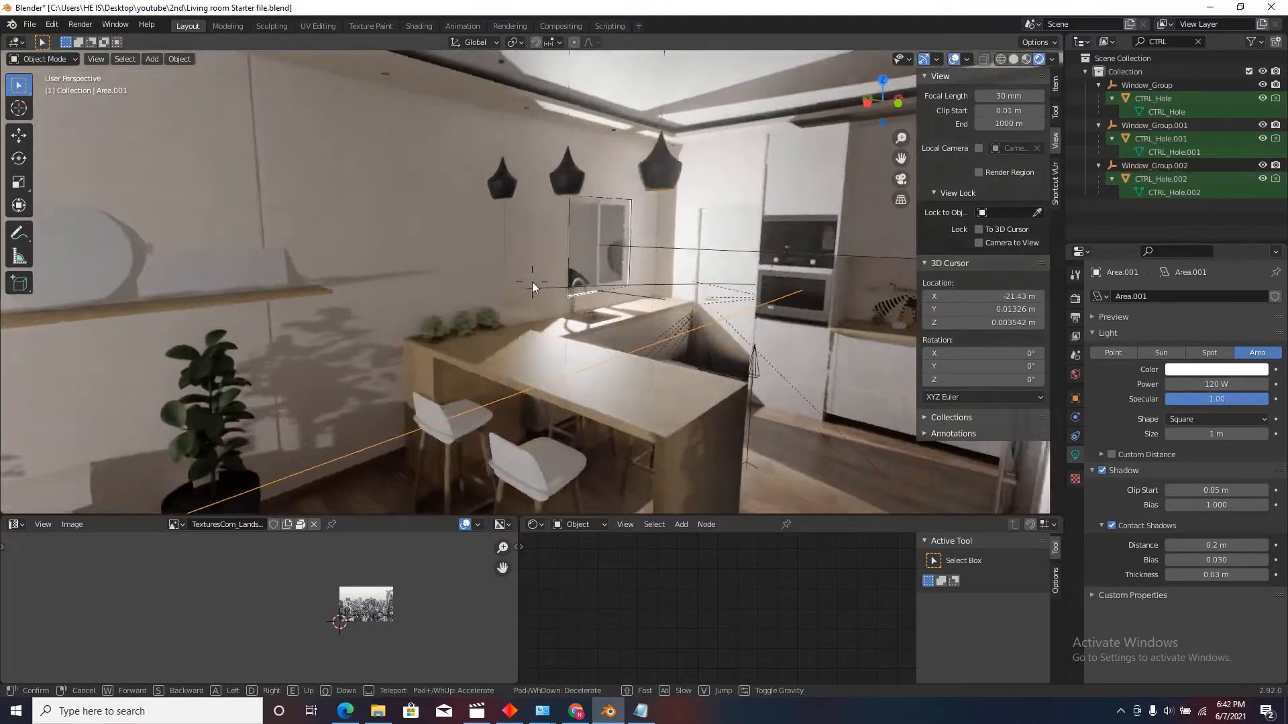
left_click(532, 282)
left_click(669, 247)
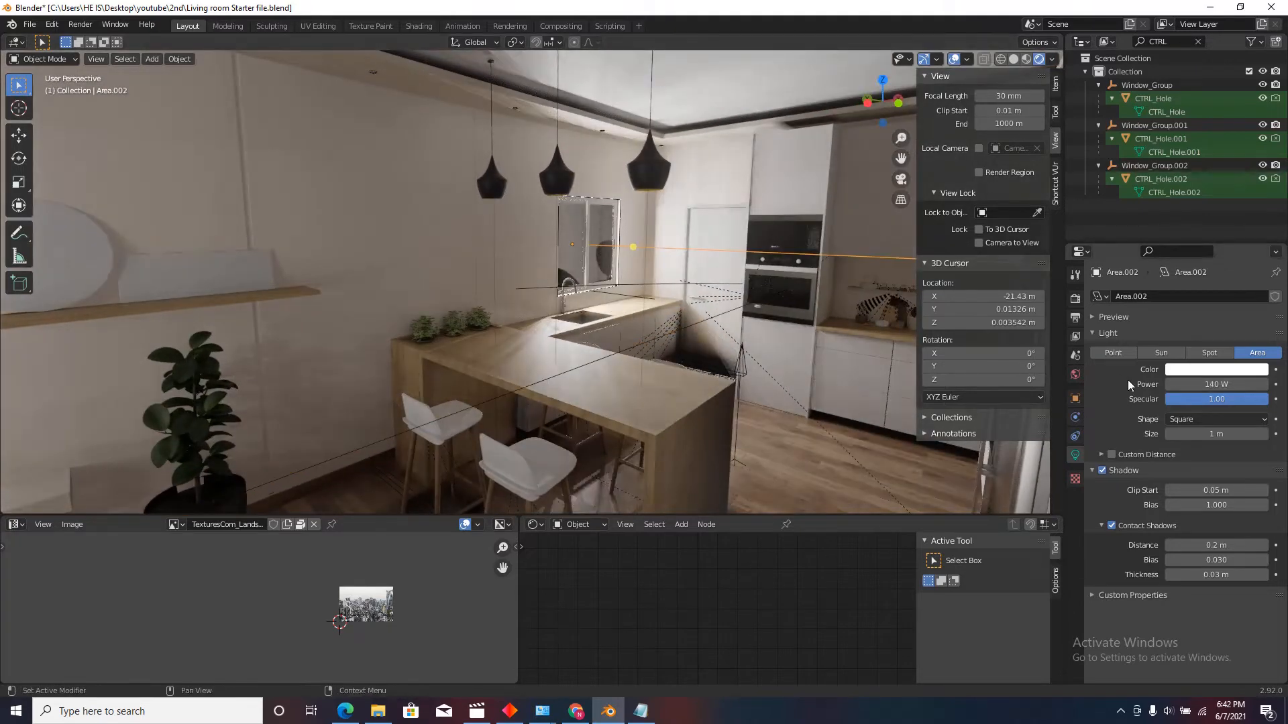
key("Return")
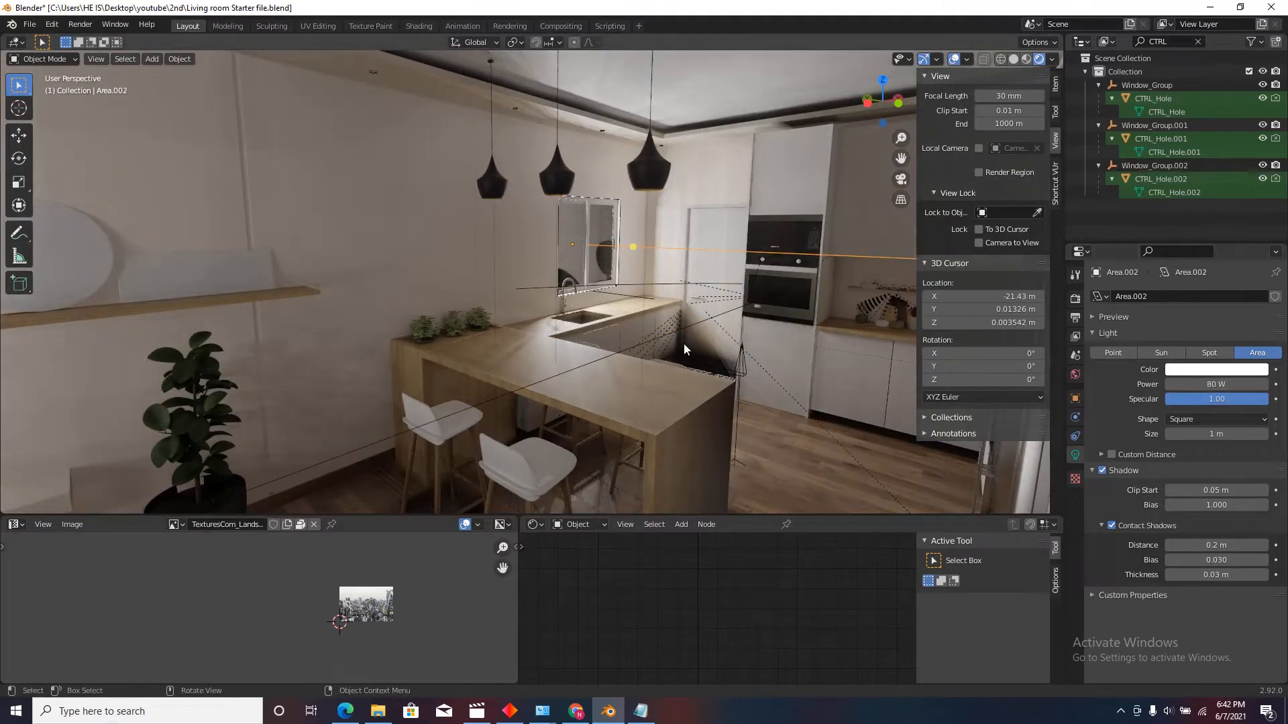
key("ctrl+s")
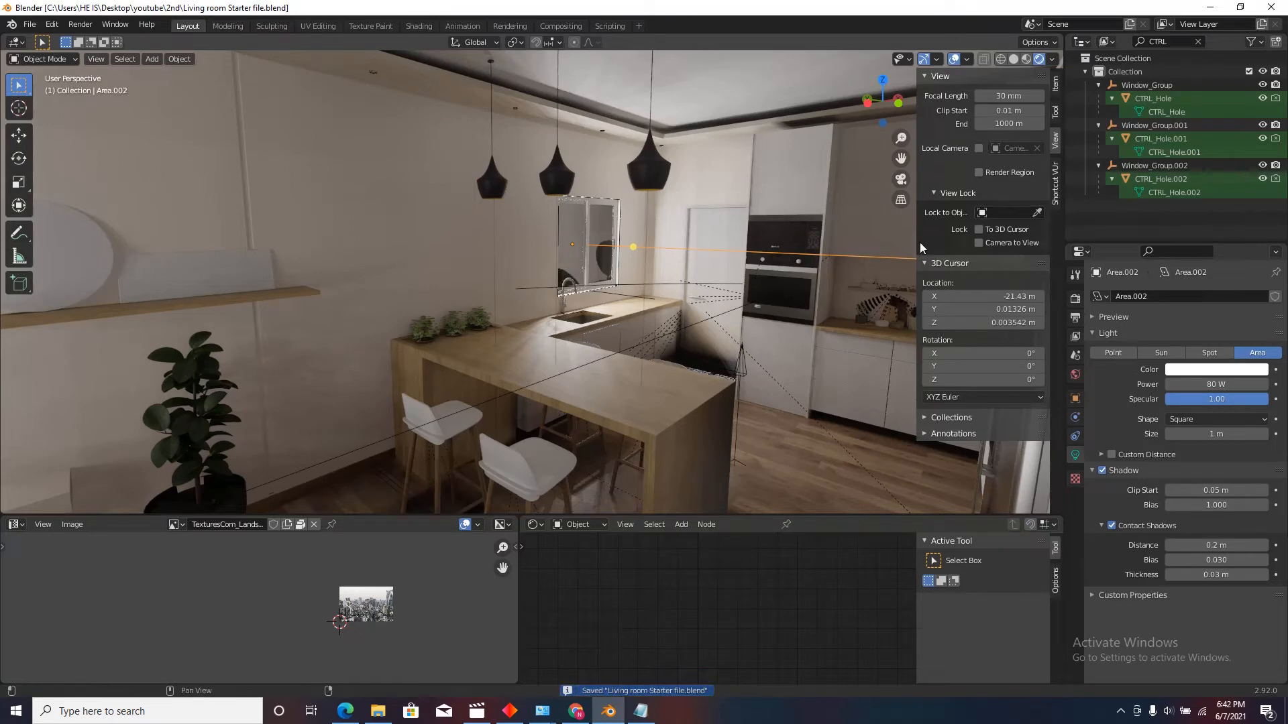
Step: Switch the viewport to solid shading and bake the scene's indirect lighting
left_click(1013, 59)
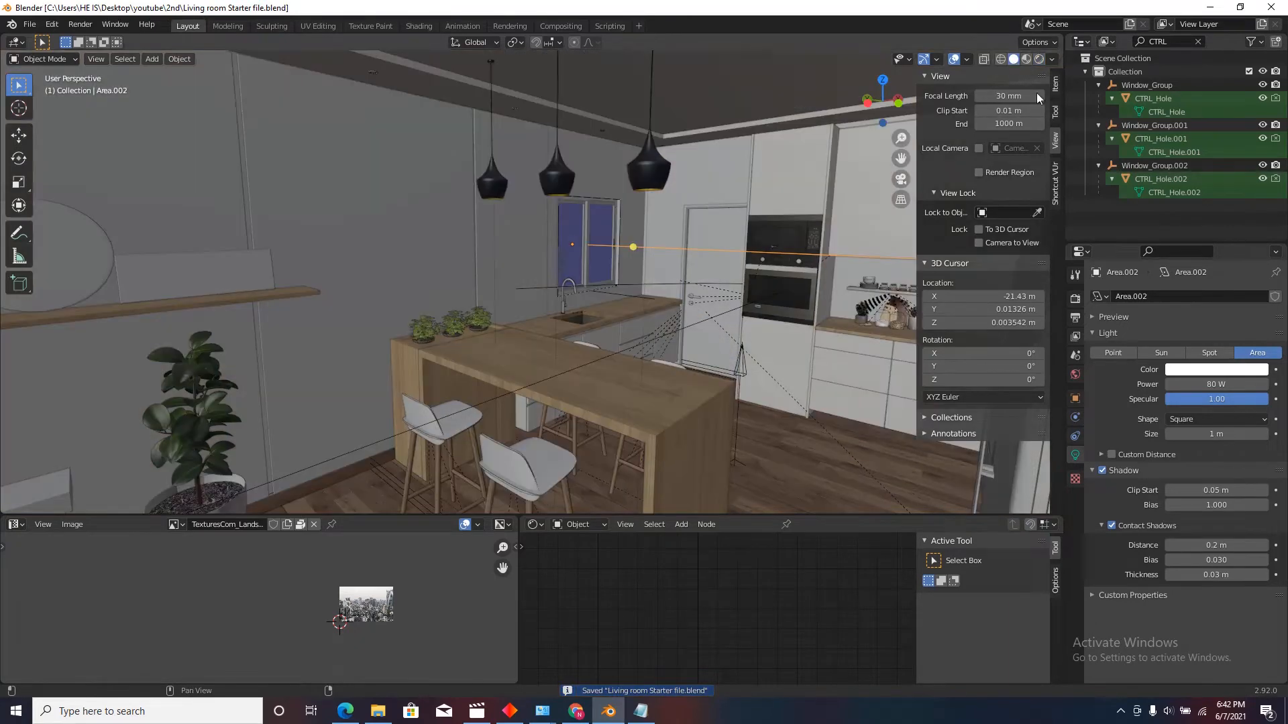
left_click(1074, 299)
scroll(1149, 570, "down", 15)
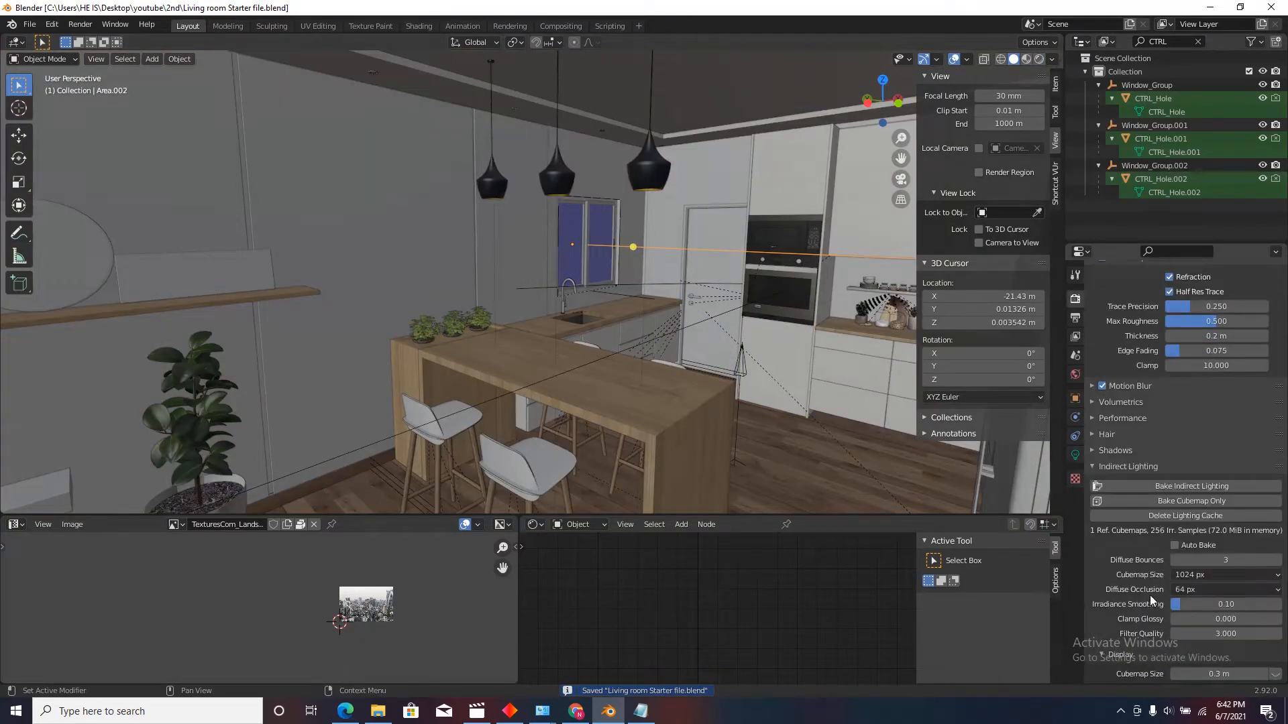
left_click(1132, 433)
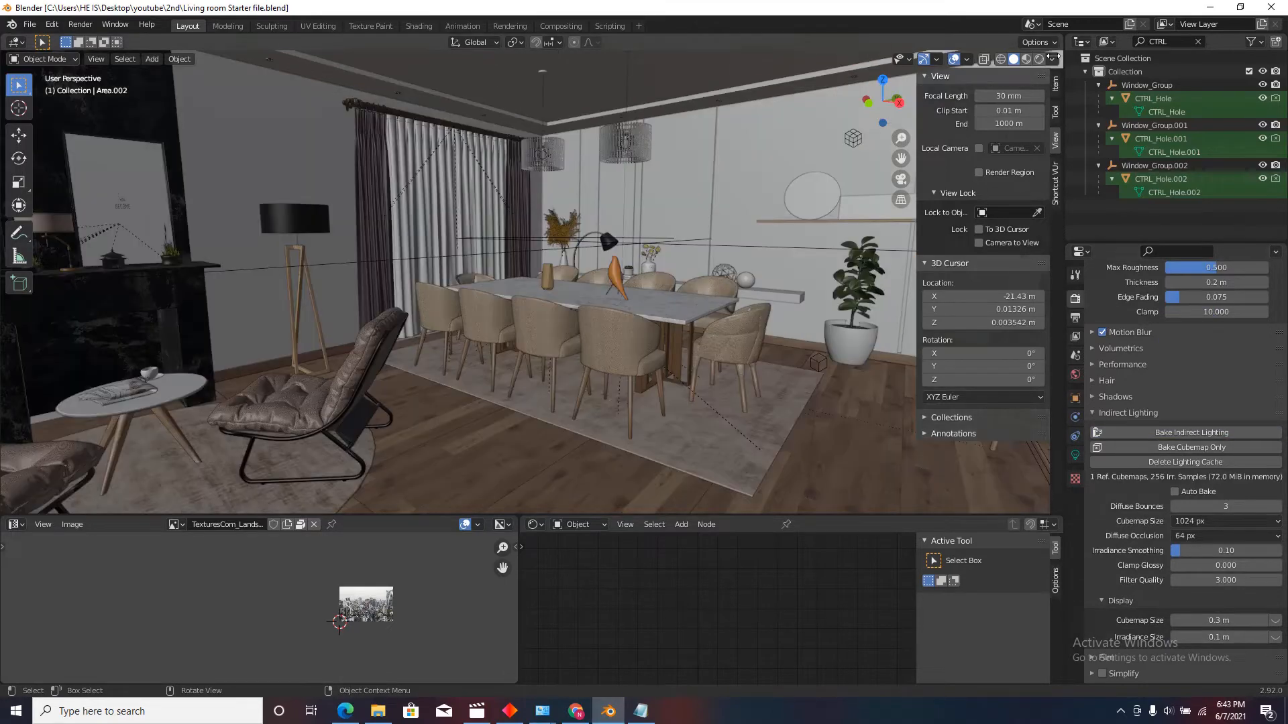
Step: Review the rendered interior and set the dining window area light's power to 180 W
key("shift+grave")
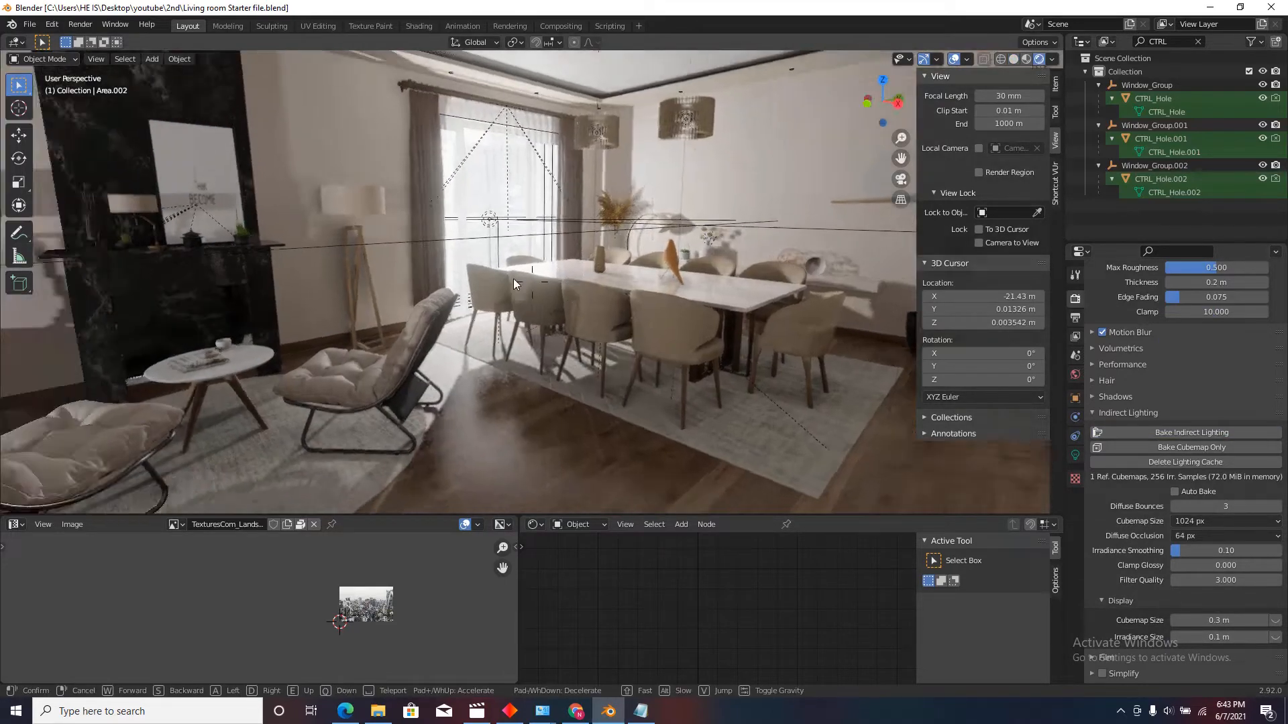
key("w")
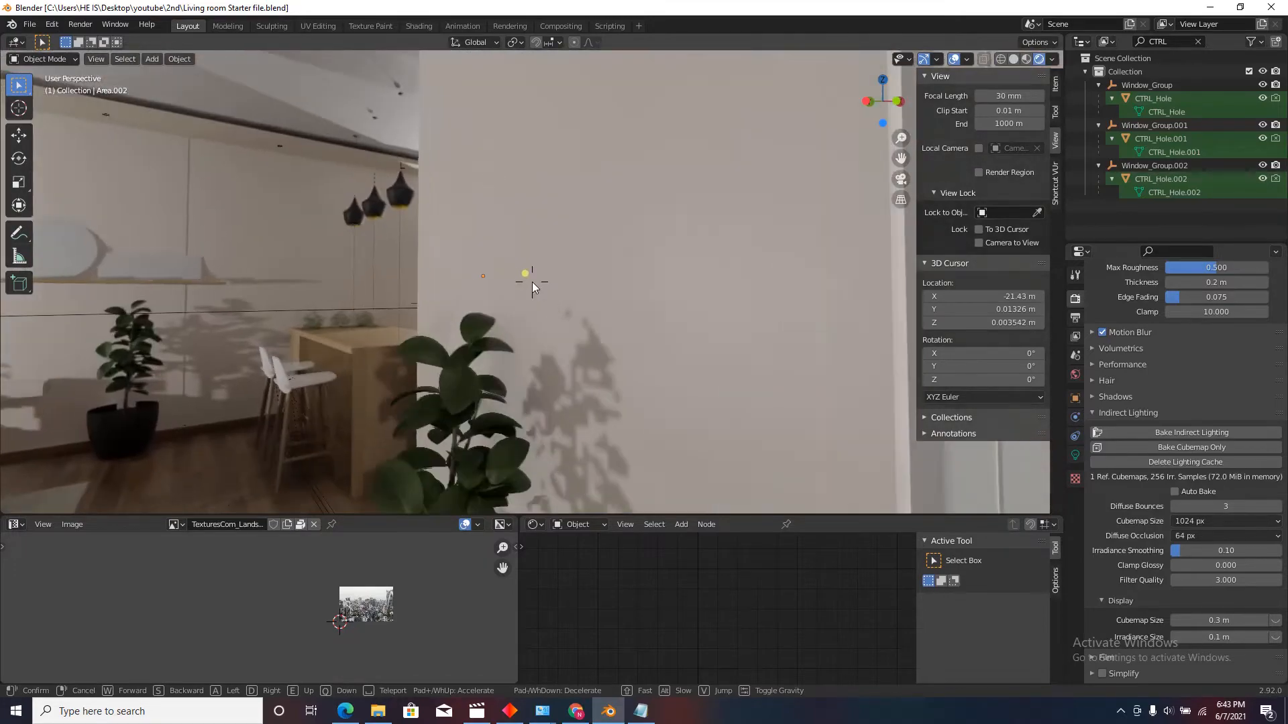
key("s")
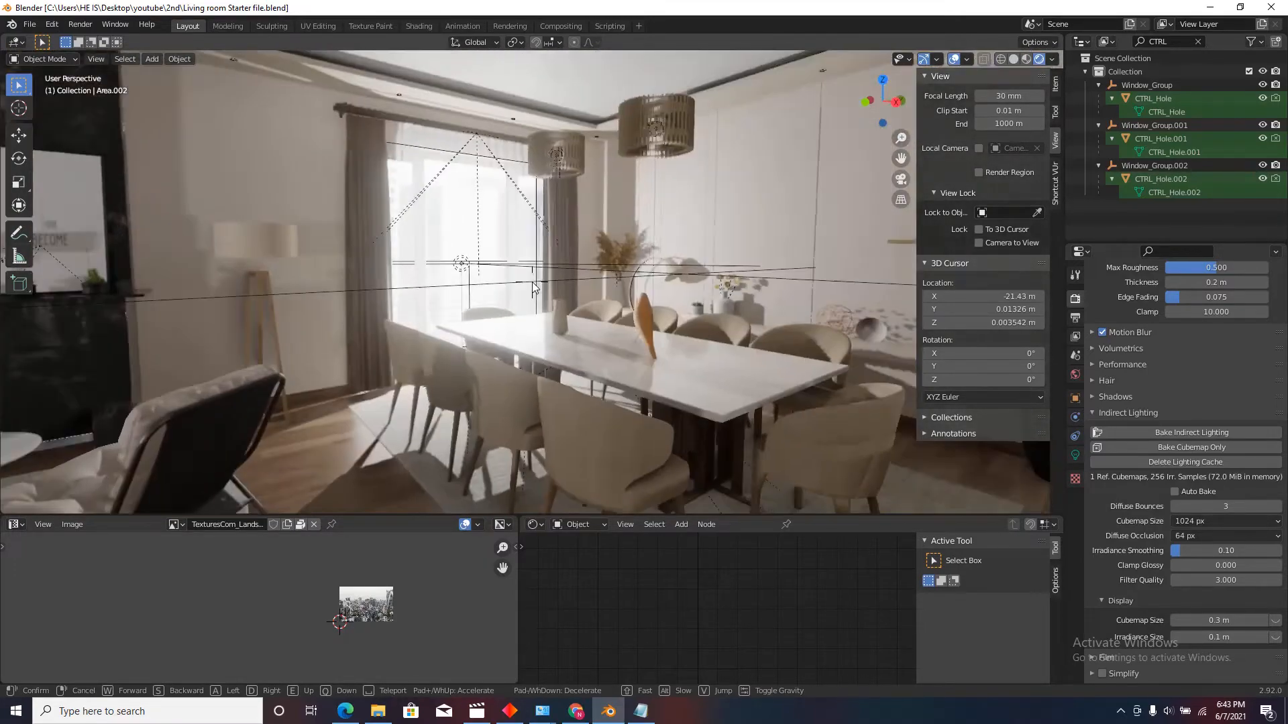
key("w")
key("e")
left_click(532, 282)
left_click(574, 335)
left_click(1073, 455)
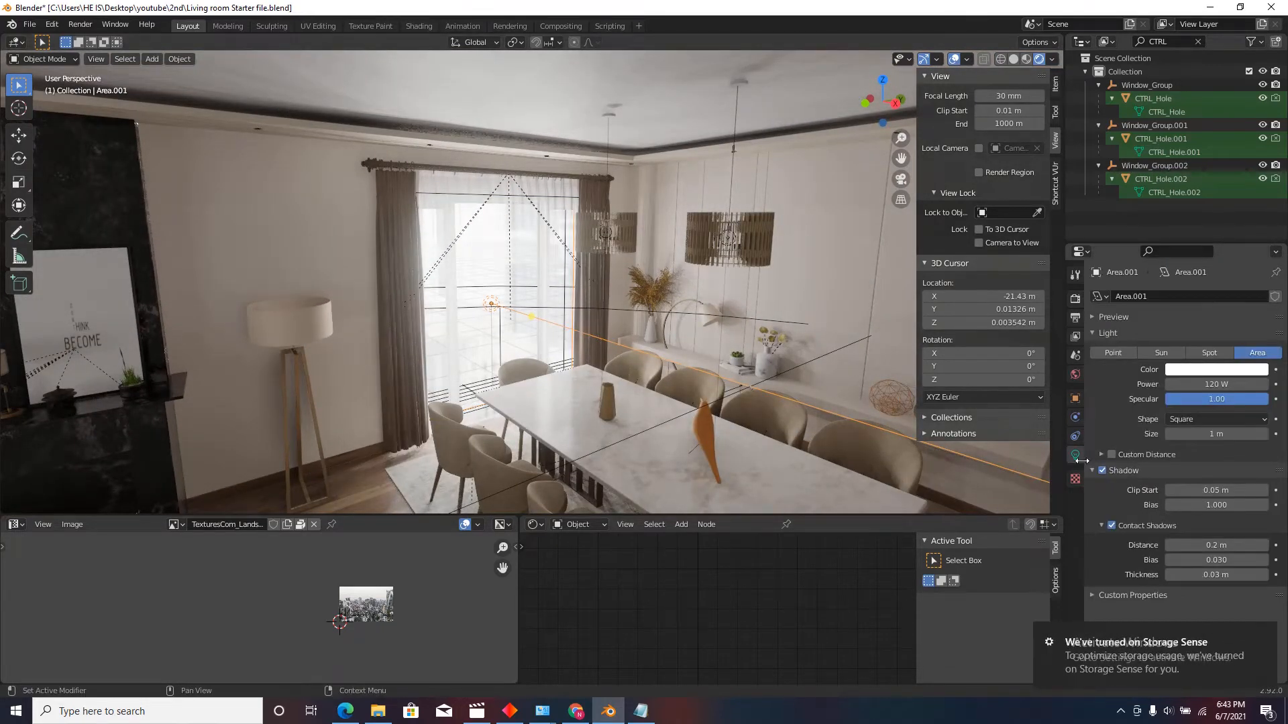
left_click(1209, 385)
type("180")
key("Return")
Step: Set the kitchen window area light's power to 130 W
key("shift+grave")
key("w")
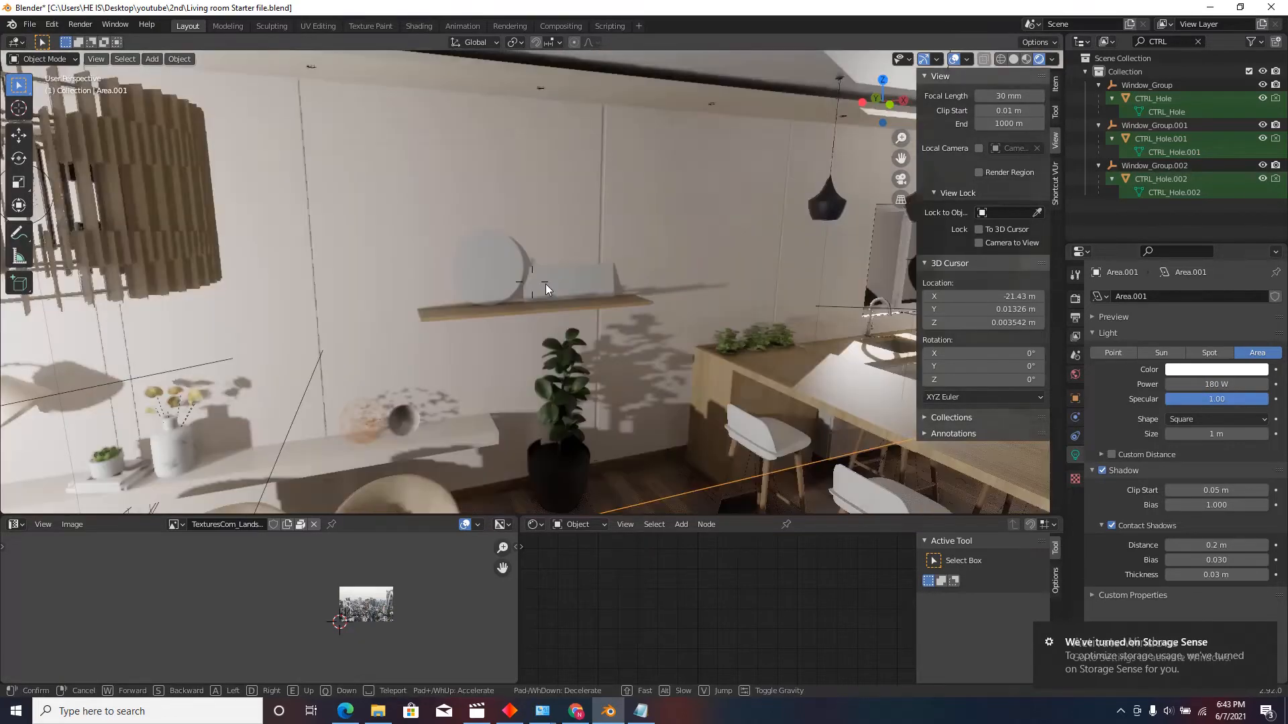
left_click(558, 280)
left_click(547, 289)
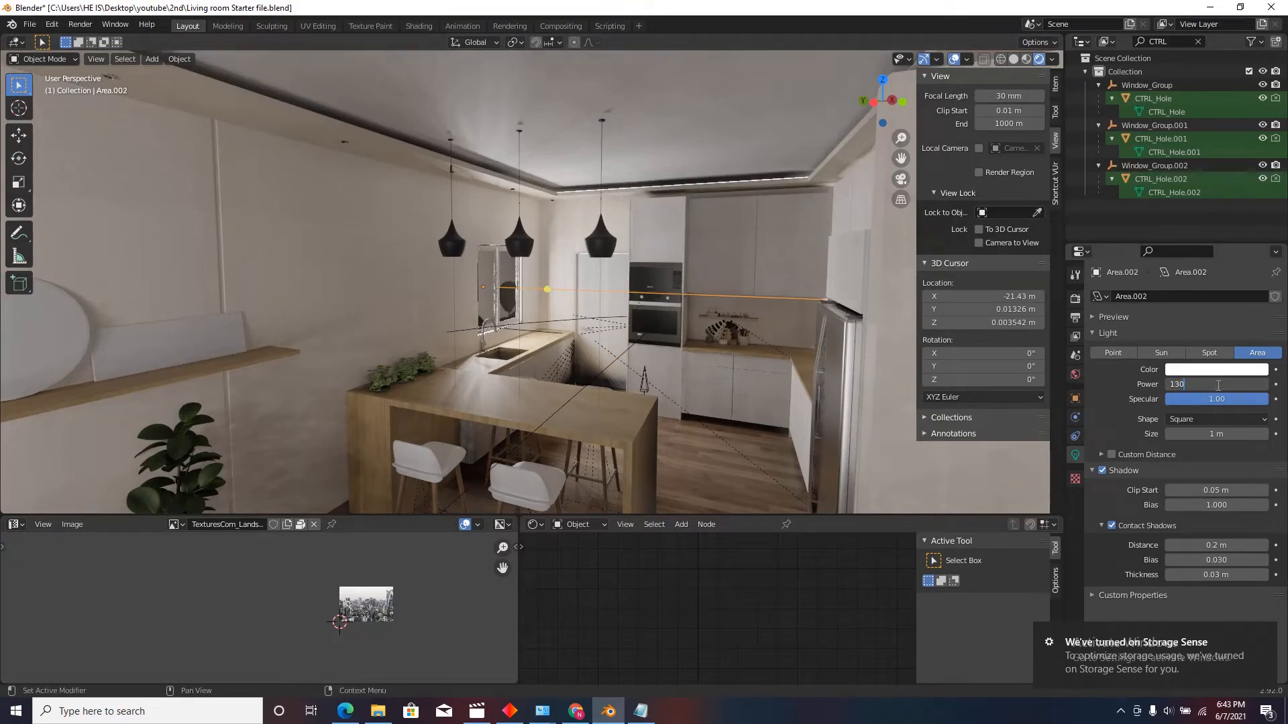
key("Return")
Step: Set the area light at the living-room window to a power of 220 W
key("shift+grave")
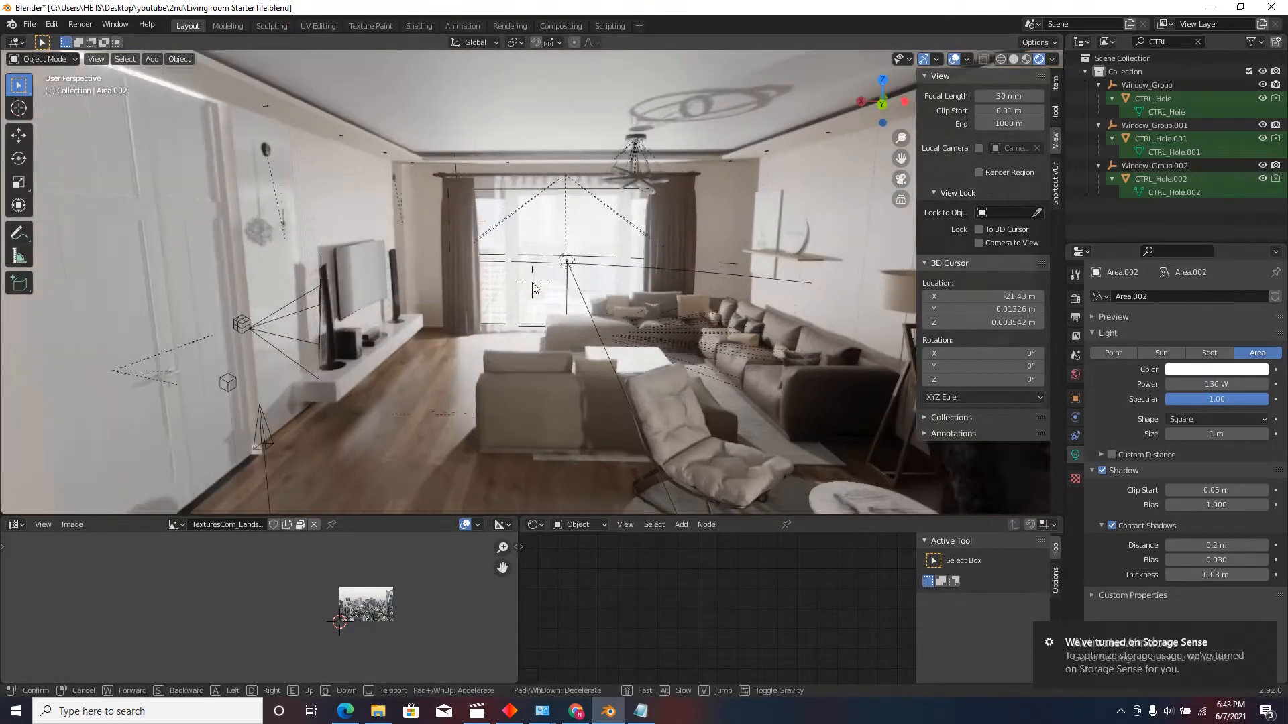
left_click(534, 288)
left_click(581, 279)
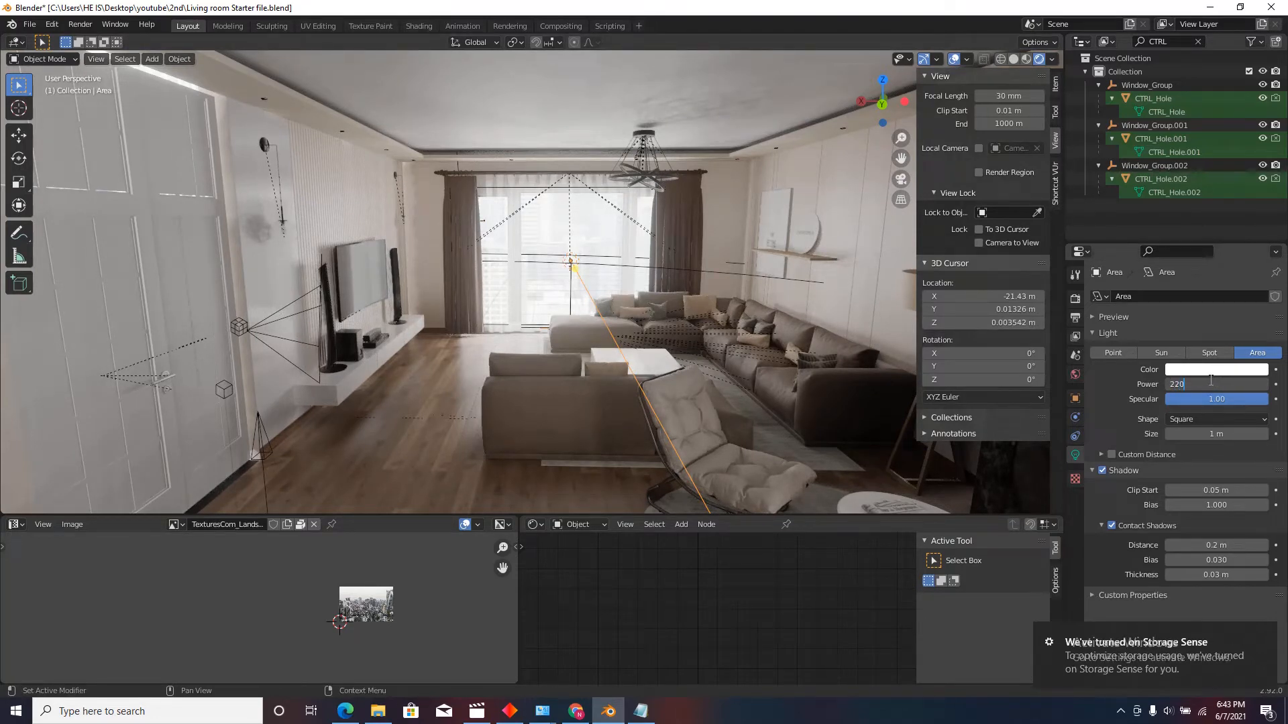
key("Return")
Step: Walk through the living room to examine the lighting on the sofas, curtained window and fireplace wall
key("shift+grave")
key("w")
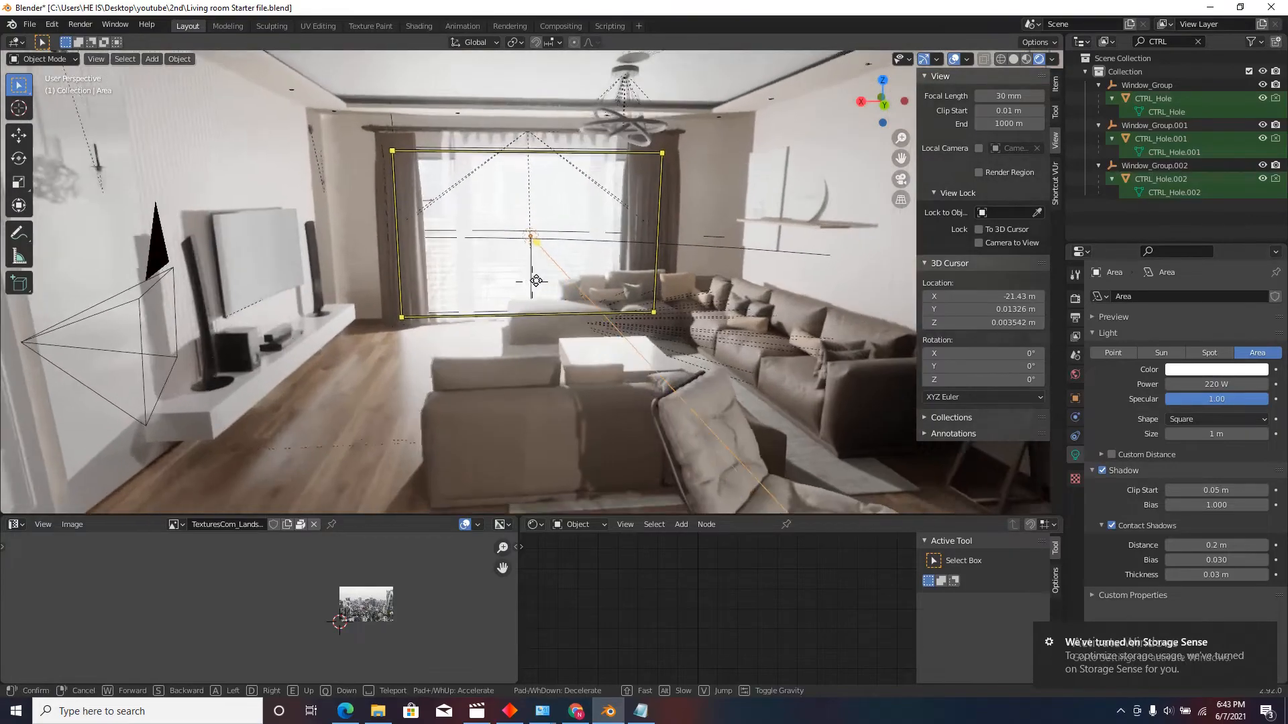
key("w")
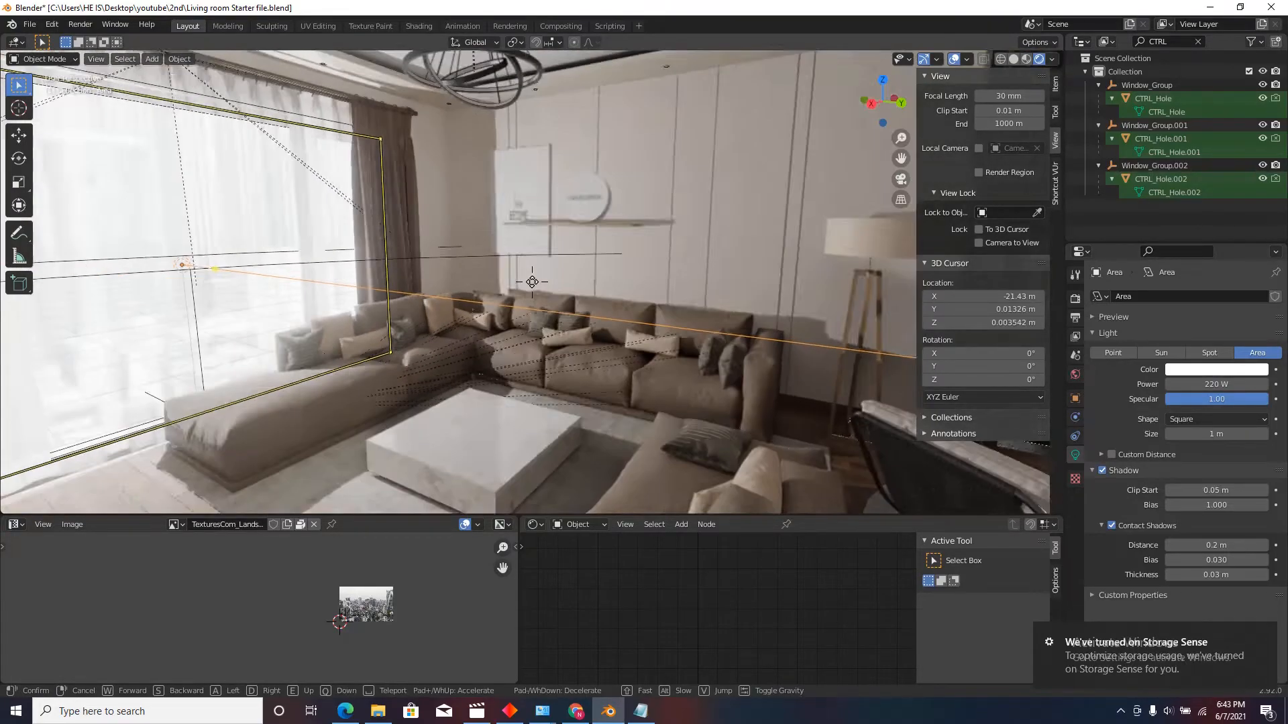
left_click(533, 287)
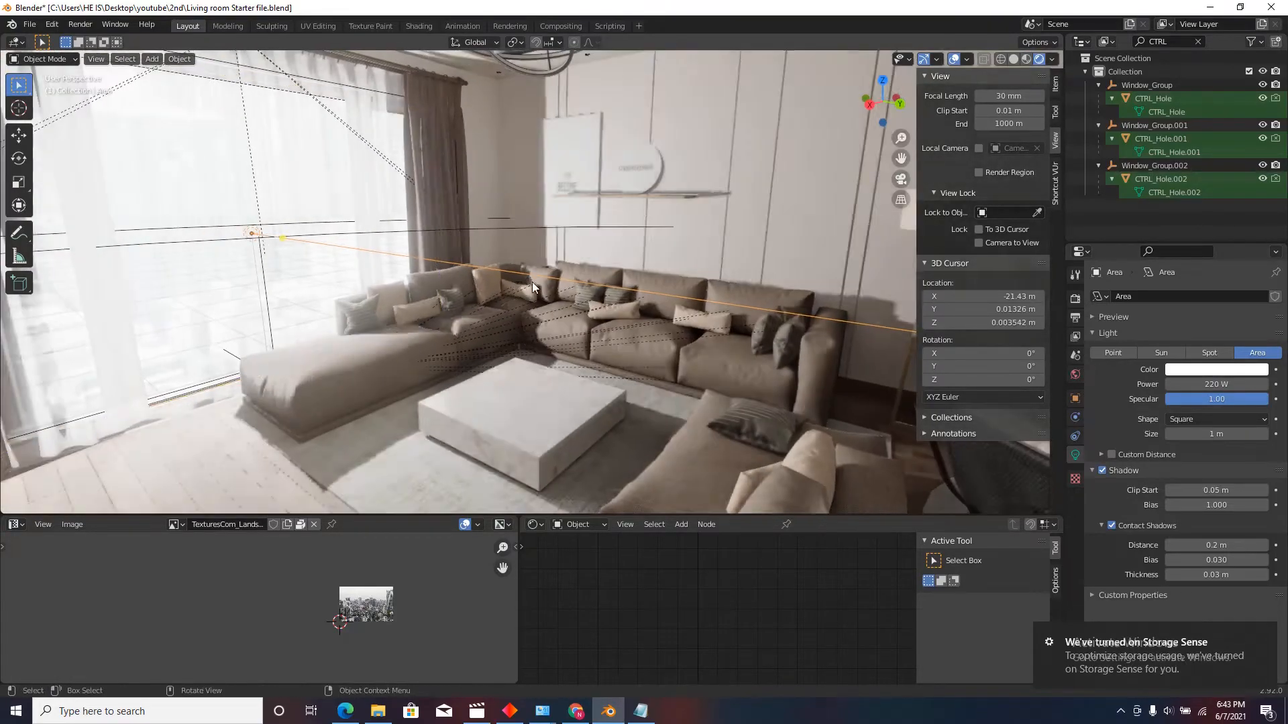
key("shift+grave")
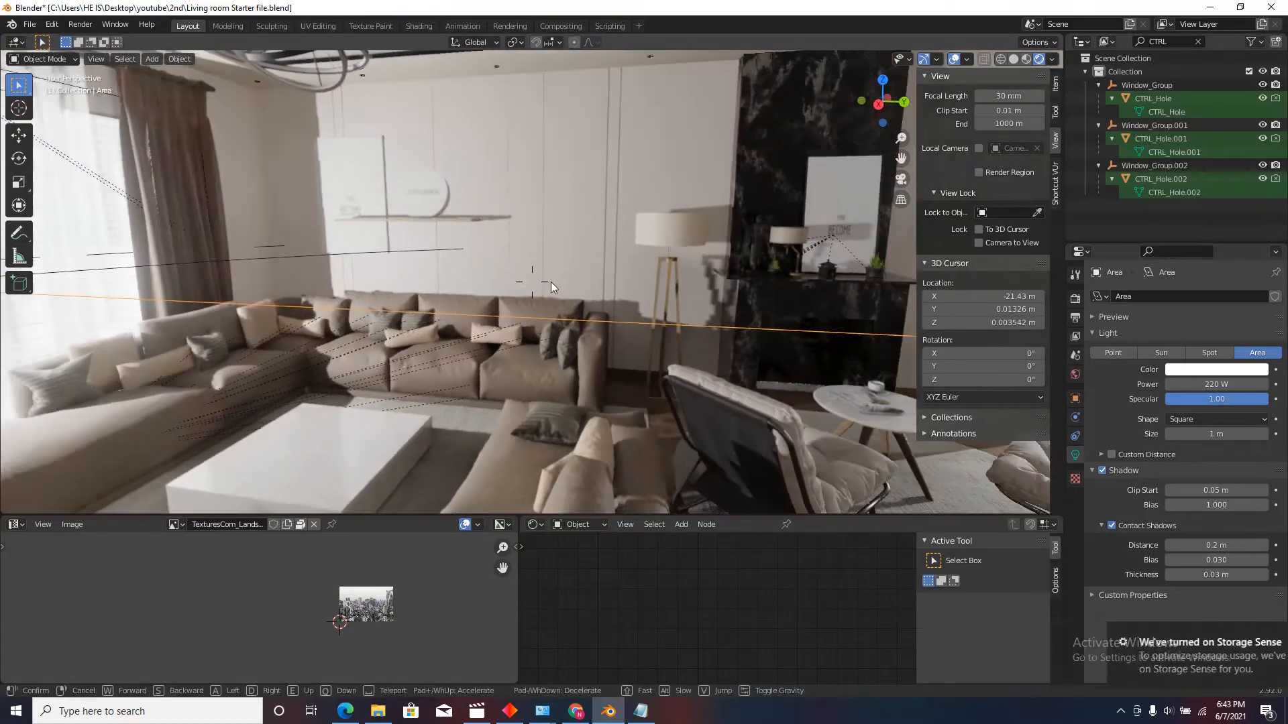
key("w")
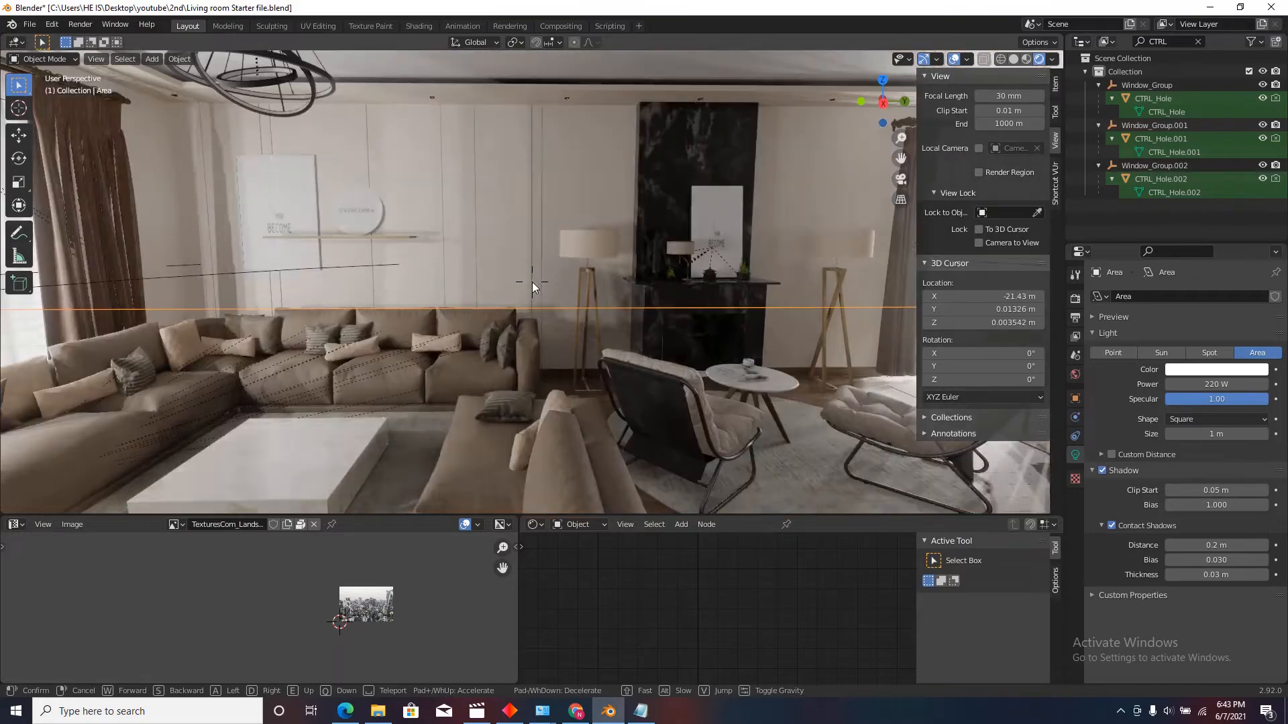
key("s")
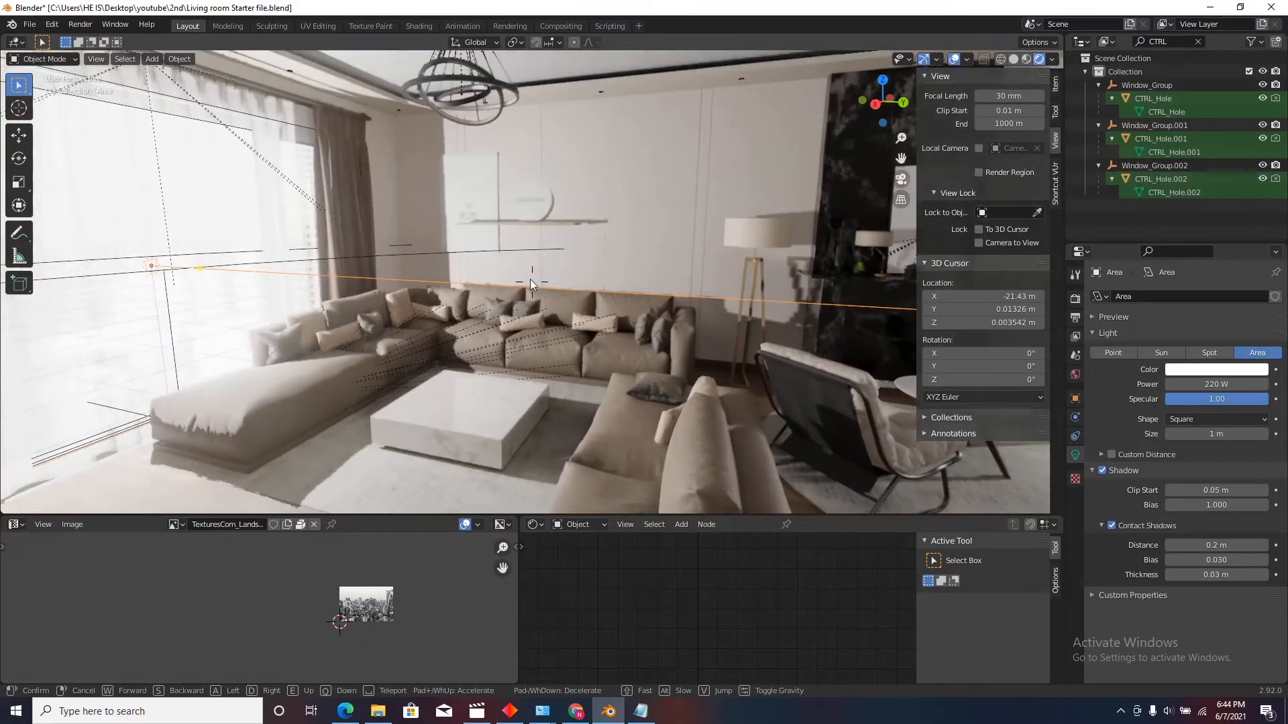
left_click(532, 281)
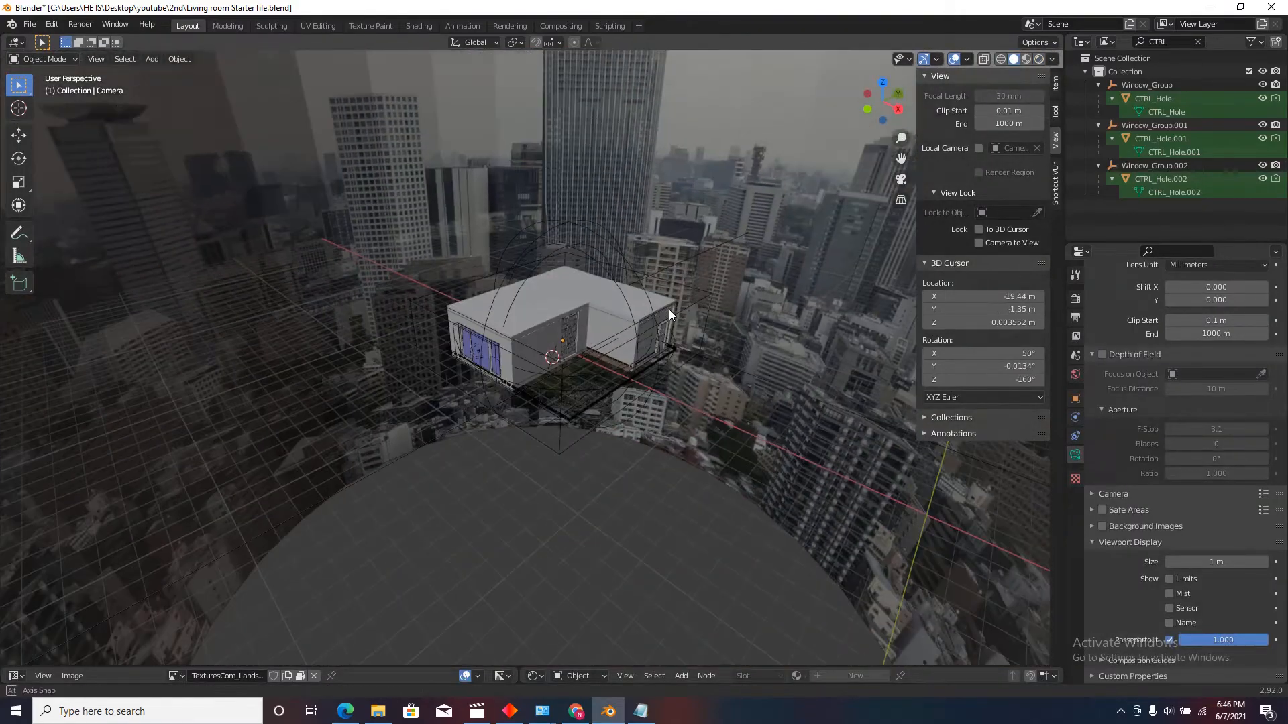
Step: Add a Sun light to the scene at the 3D cursor near the house
middle_click_drag(666, 310, 538, 250)
left_click(1076, 298)
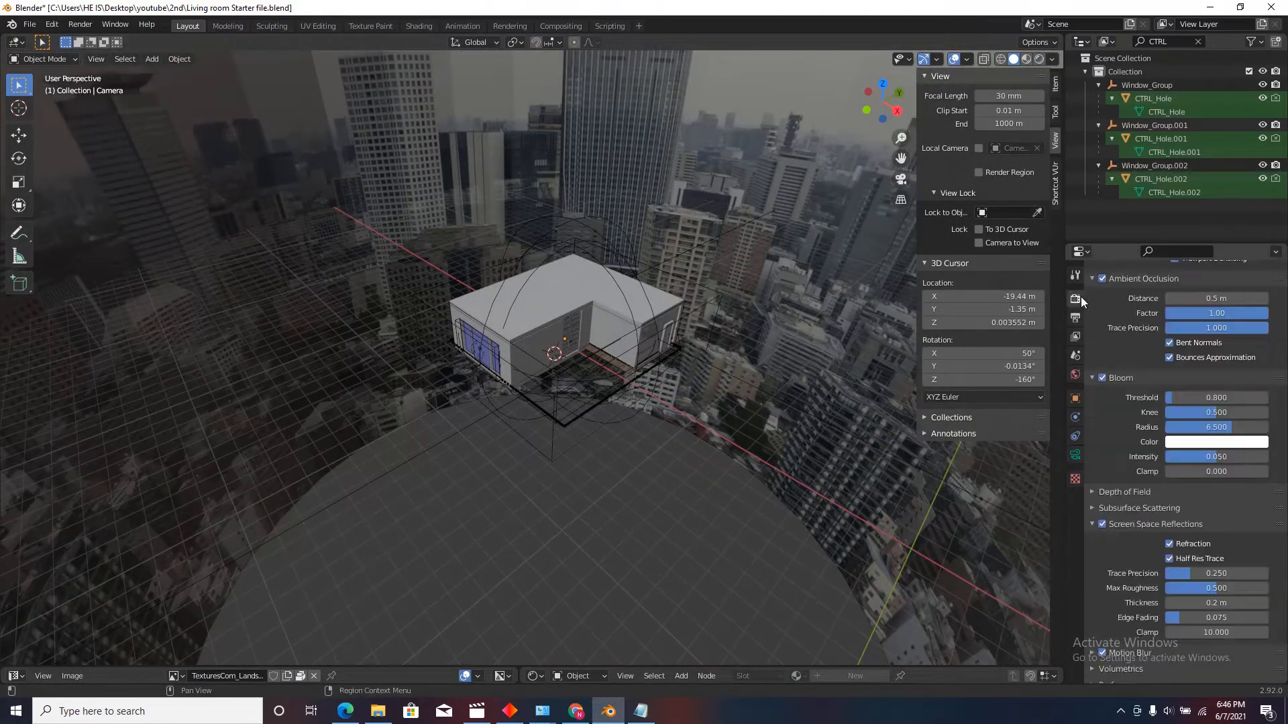
scroll(1124, 401, "up", 4)
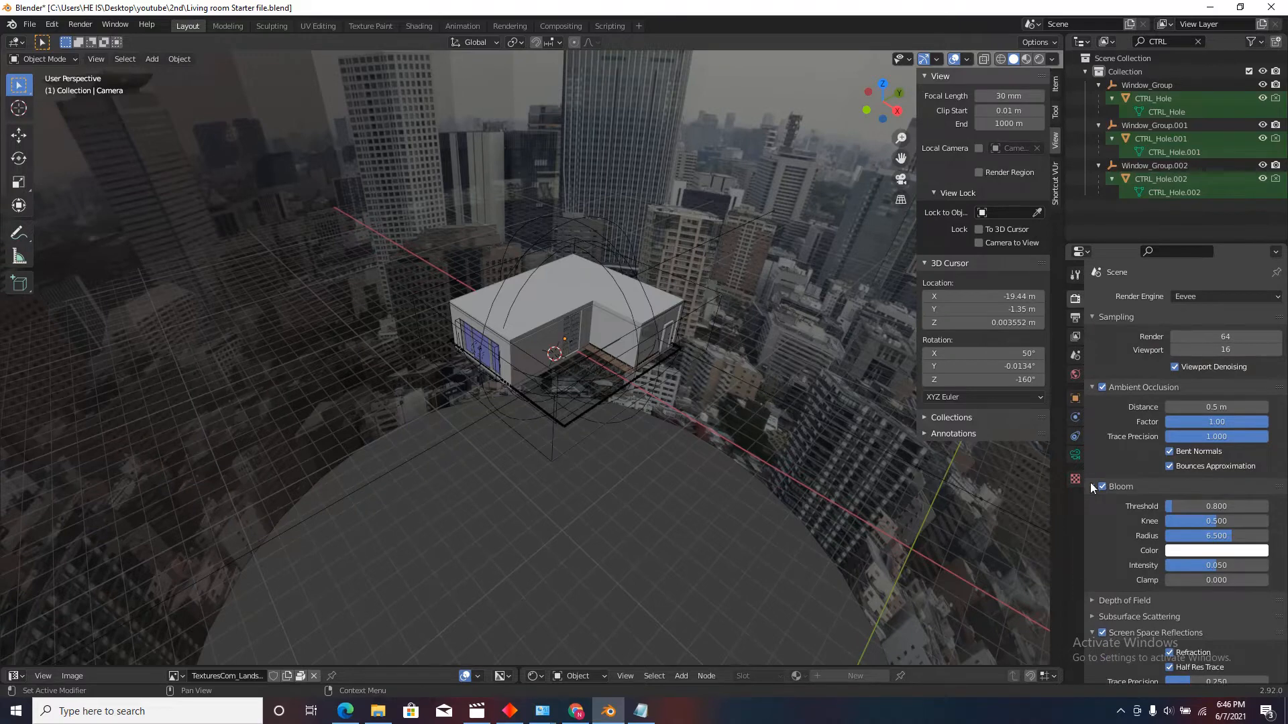
scroll(421, 326, "up", 1)
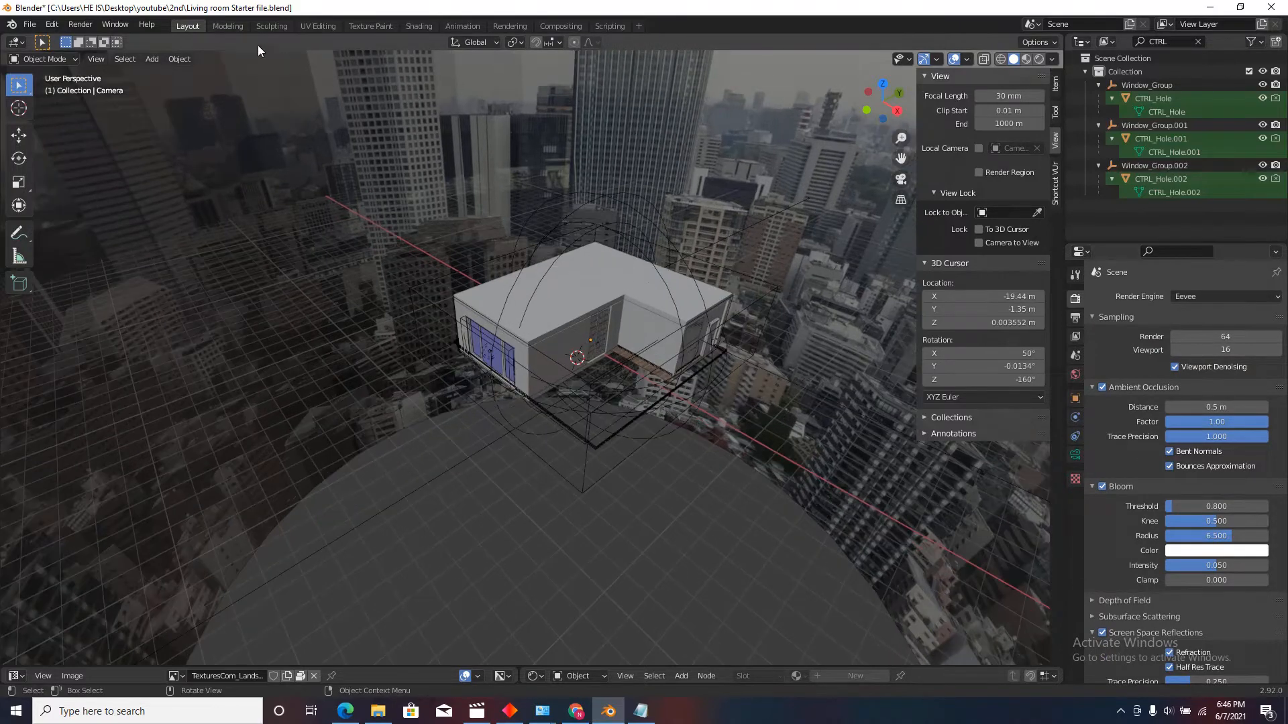
left_click(143, 59)
mouse_move(227, 240)
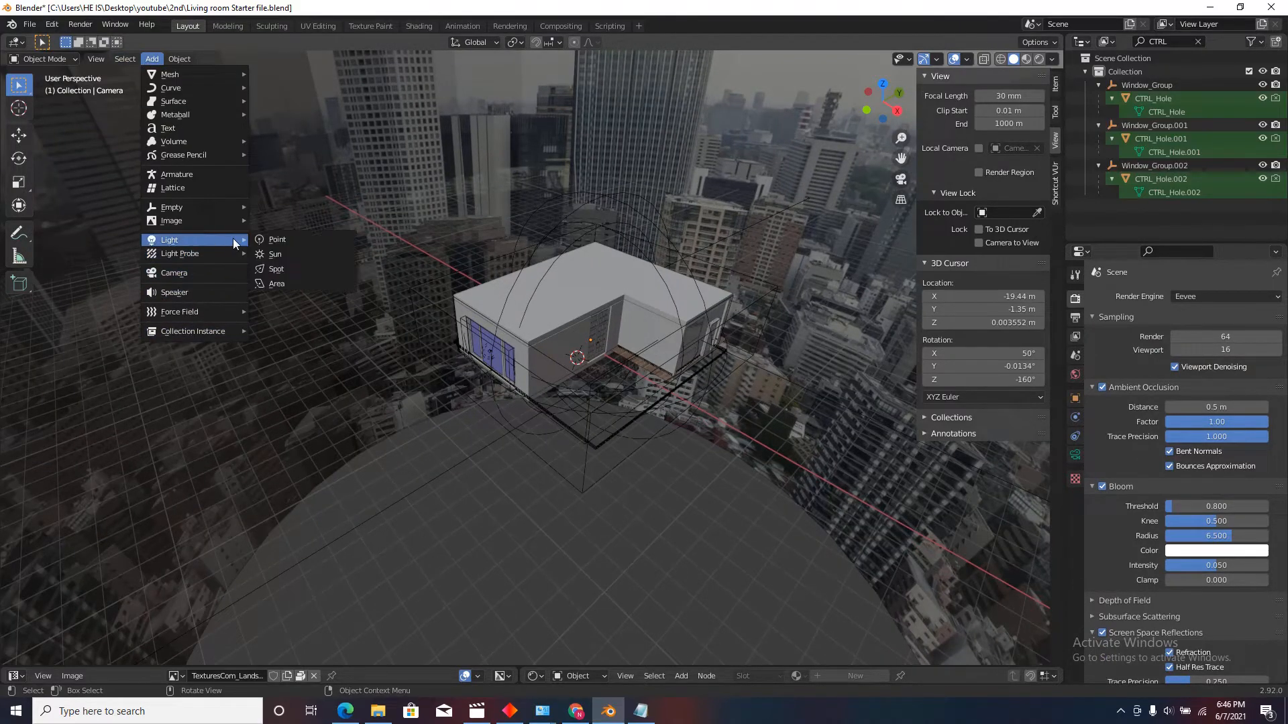
left_click(275, 254)
Step: Move the Sun light about 9.84 m in the negative global Y direction, away from the house
middle_click_drag(477, 371, 545, 384)
key("g")
key("y")
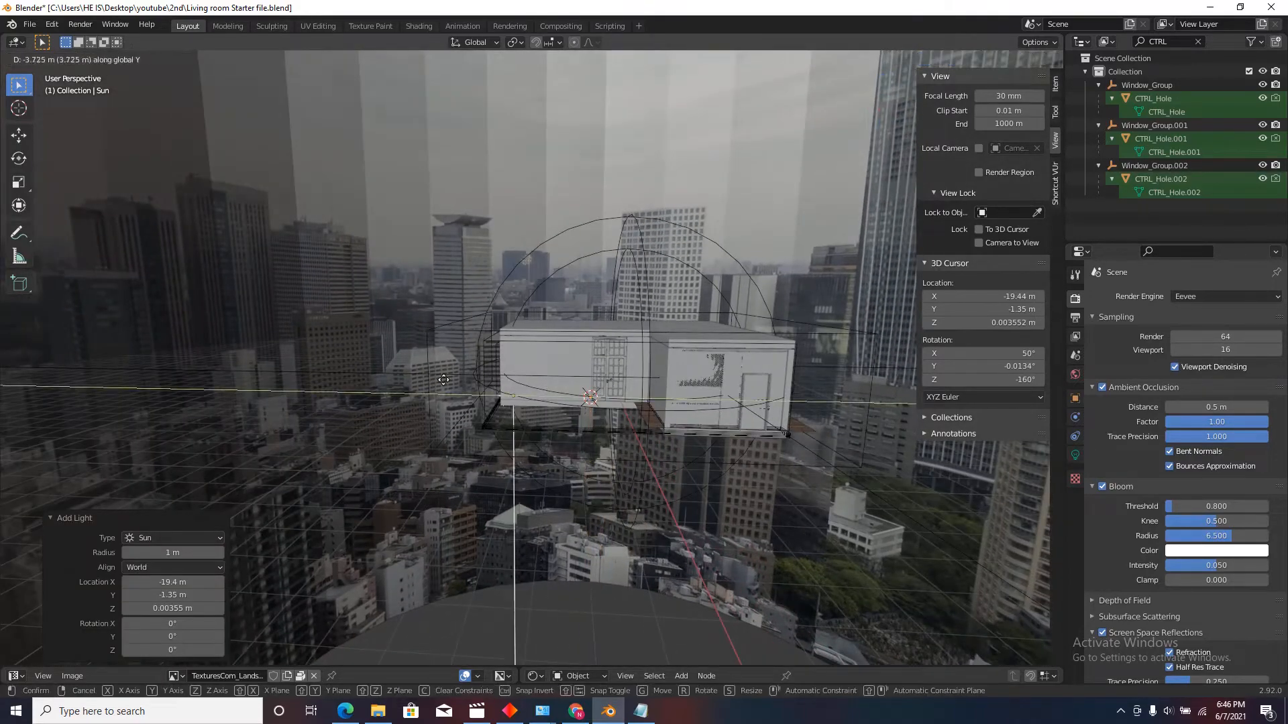
left_click(376, 382)
middle_click_drag(375, 382, 436, 363)
key("g")
key("shift+z")
right_click(431, 318)
Step: Raise the Sun light along the global Z axis above the house roof and rotate it 15.3° about the global X axis
middle_click_drag(601, 268, 512, 308)
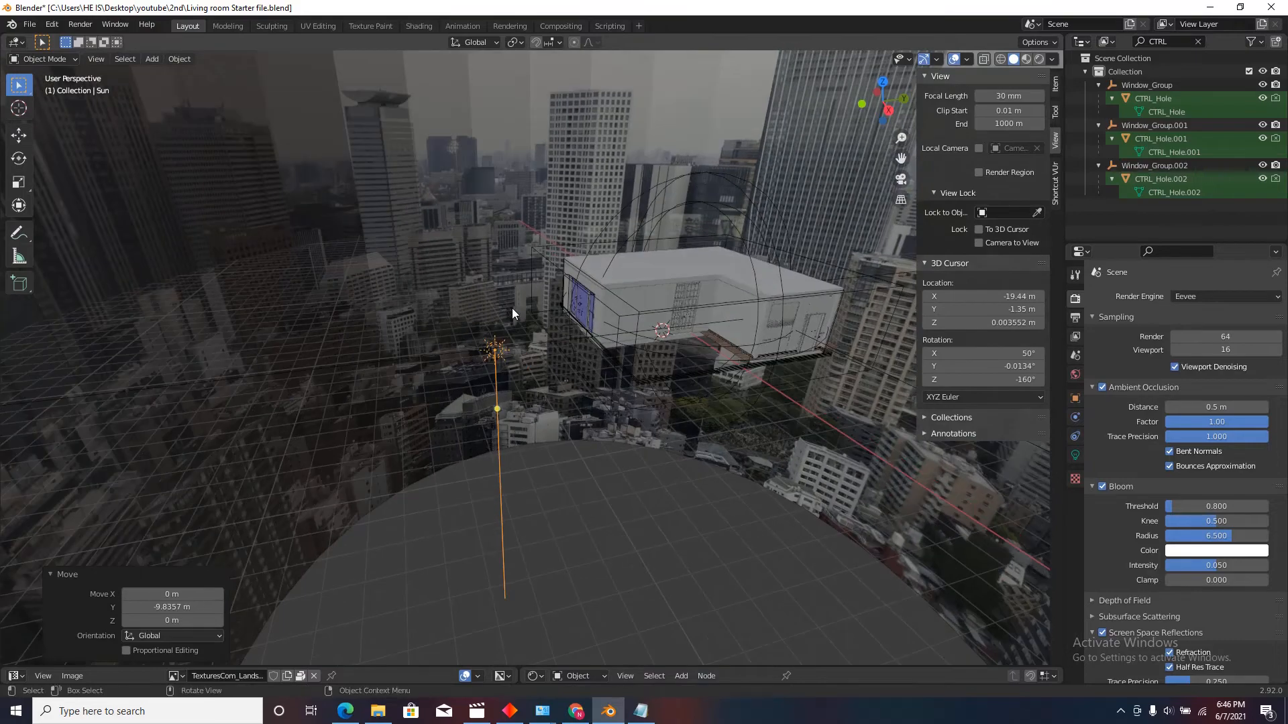
key("g")
key("z")
left_click(508, 123)
middle_click_drag(508, 123, 554, 287)
key("r")
key("x")
left_click(568, 211)
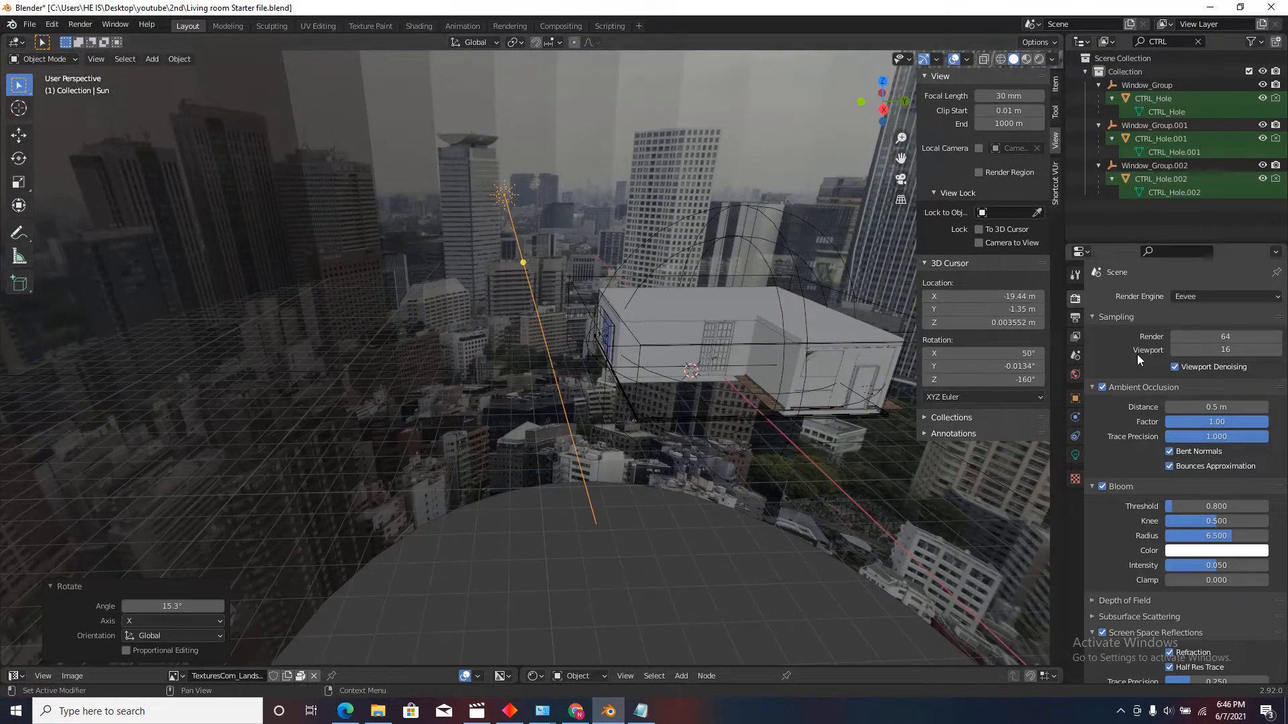
Step: Give the Sun light a pale warm yellow color and a strength of 10
left_click(1075, 456)
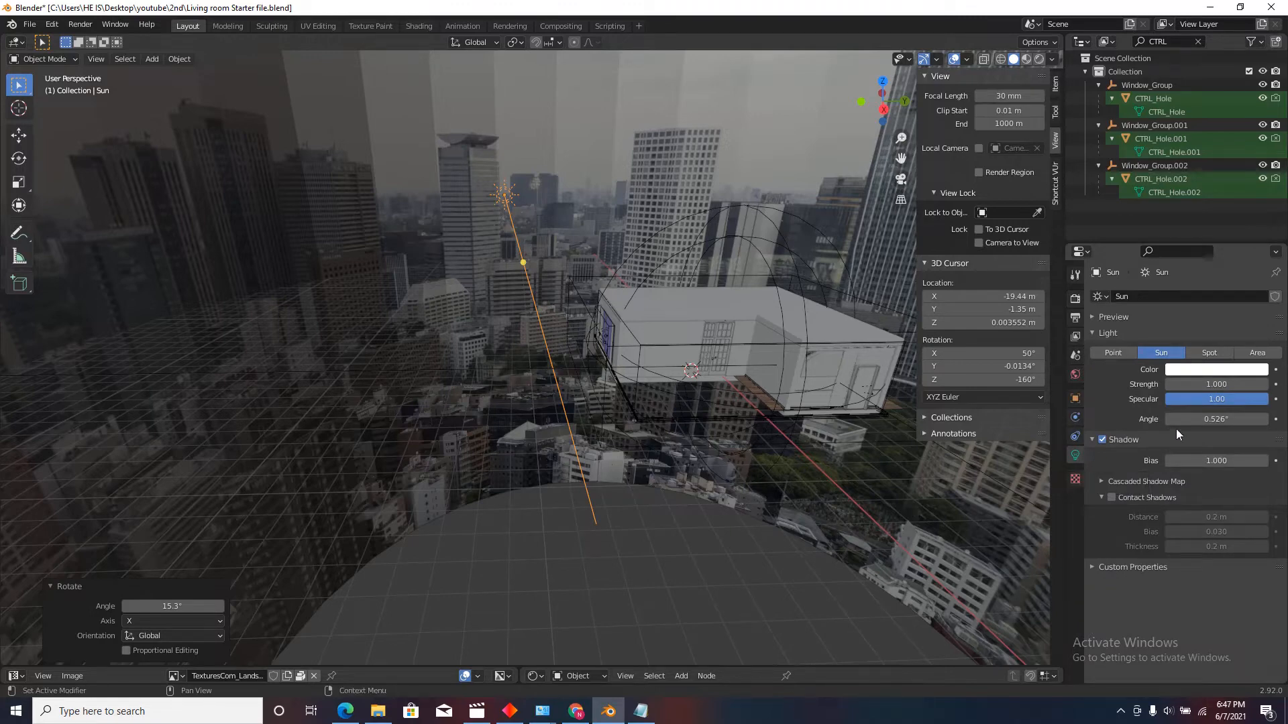
left_click(1217, 370)
left_click_drag(1193, 229, 1192, 247)
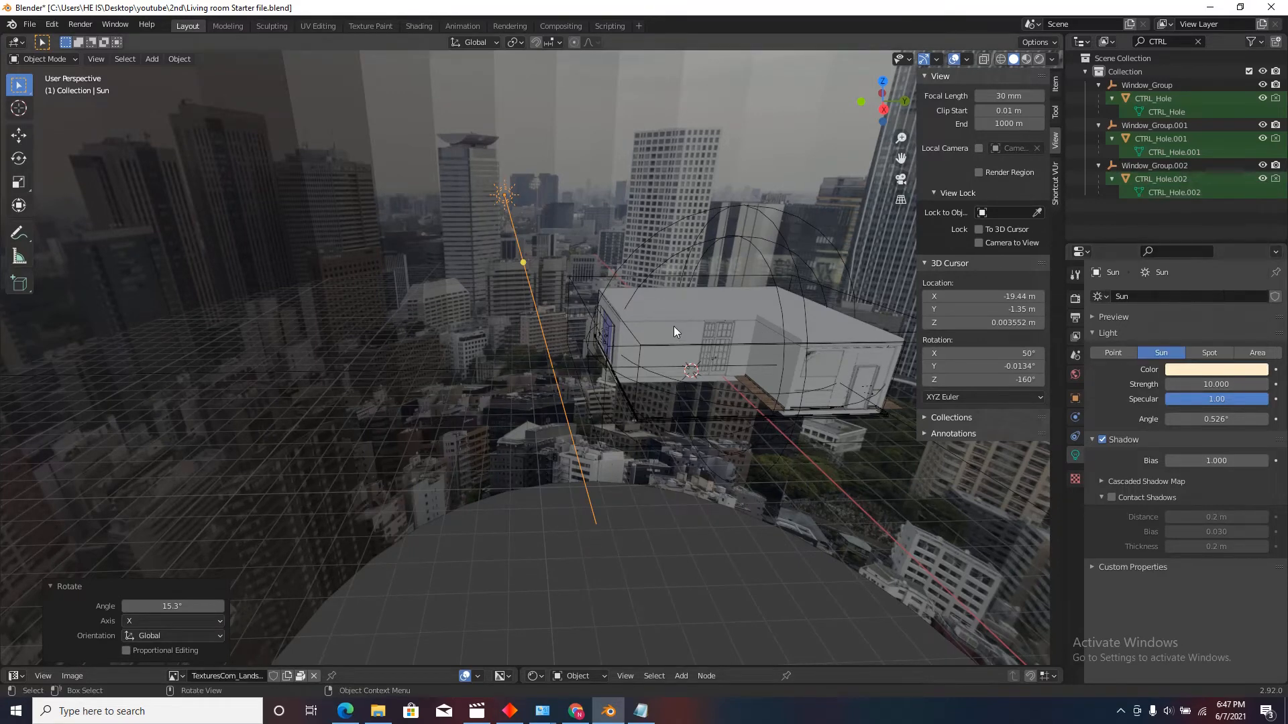
Step: Look through the camera in rendered shading and rotate the Sun light 7.49° about the global X axis
key("KP_0")
key("Home")
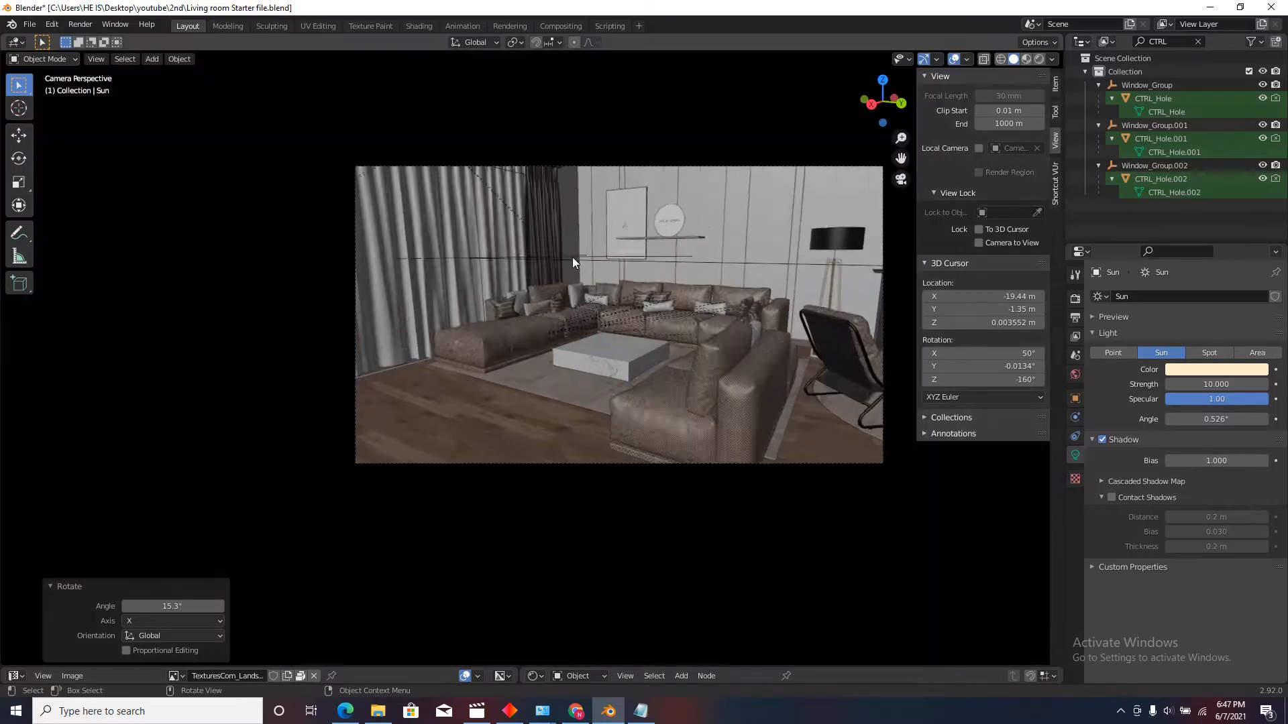
left_click(1037, 60)
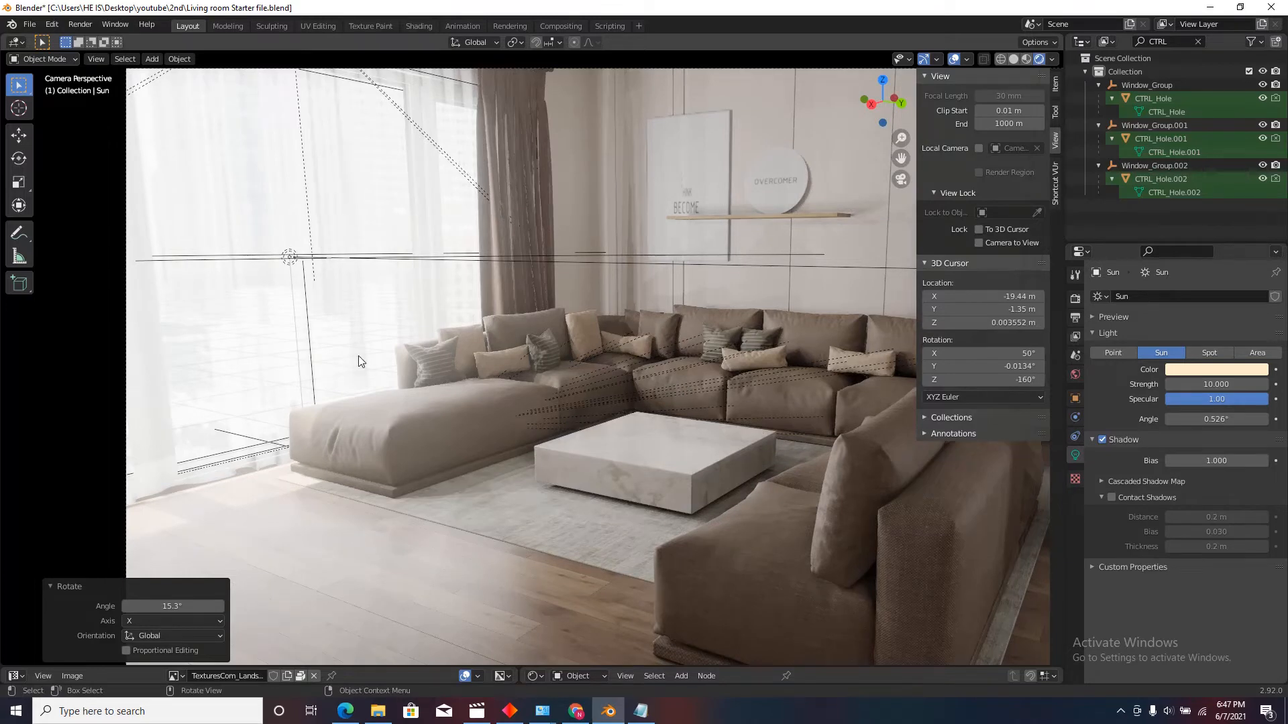
key("r")
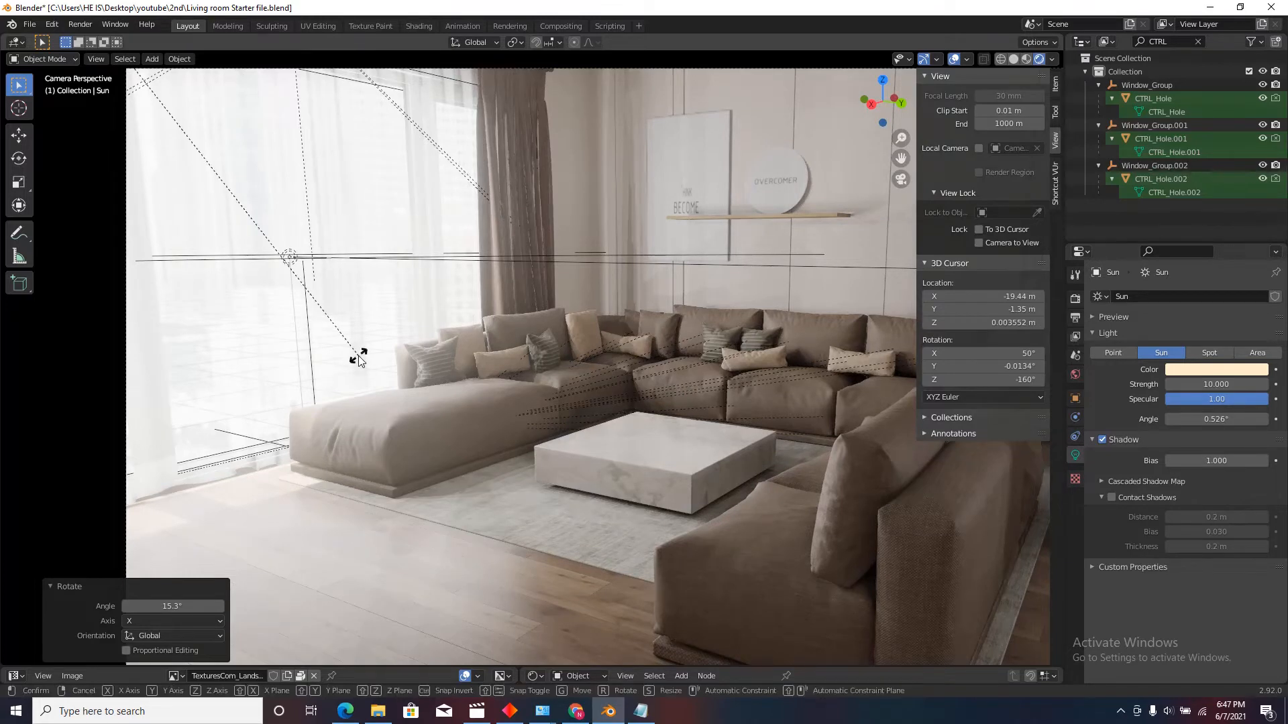
key("x")
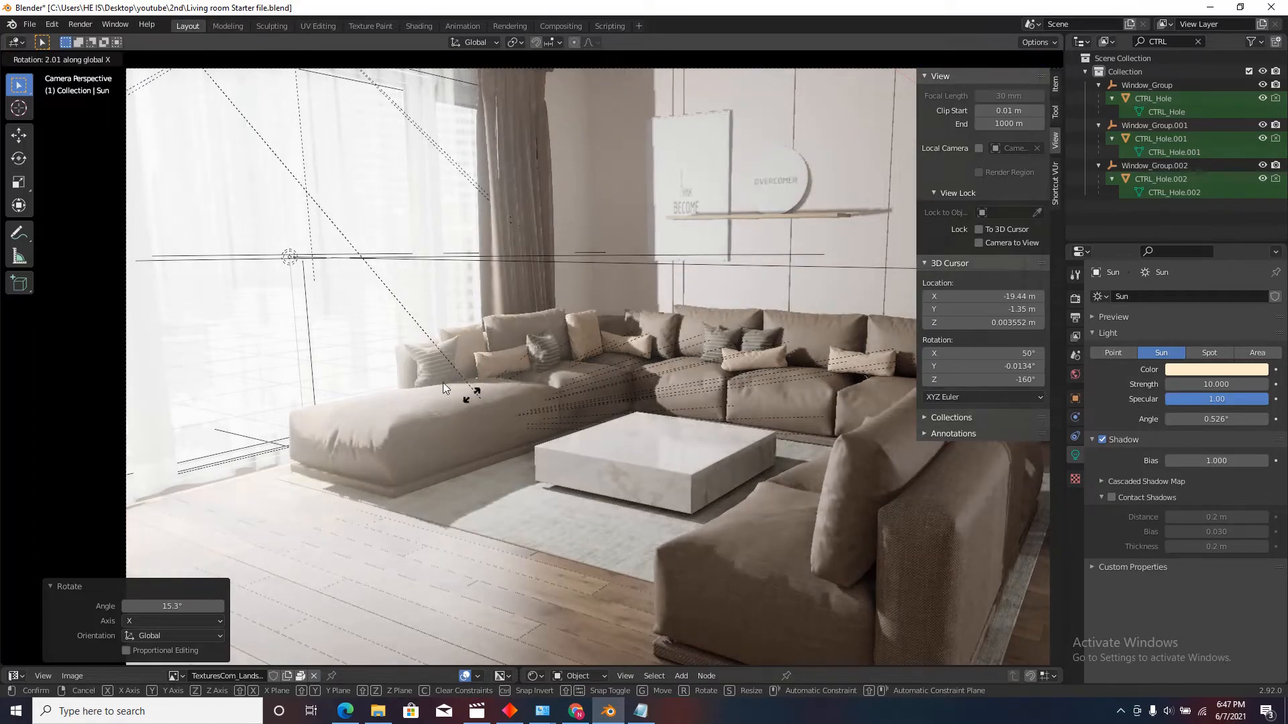
left_click(839, 501)
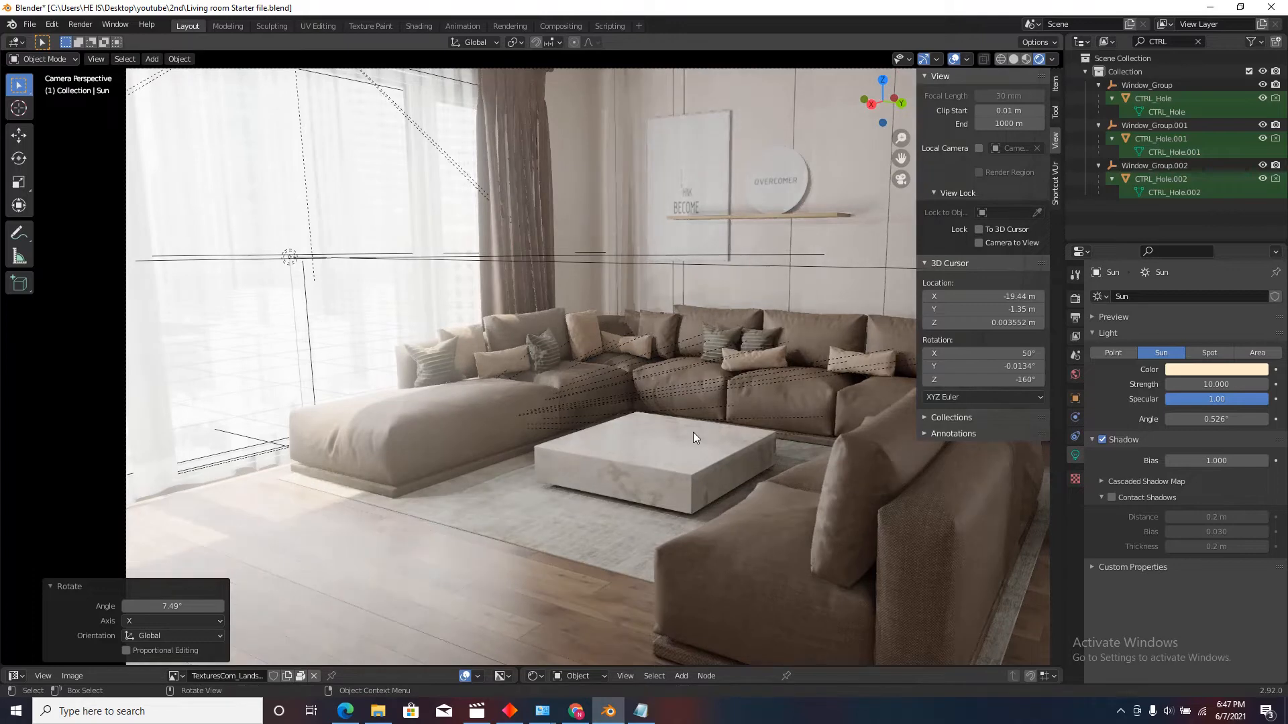
Step: Rotate the Sun light -32.4° about the global Z axis and 4.68° about the global X axis
key("r")
key("z")
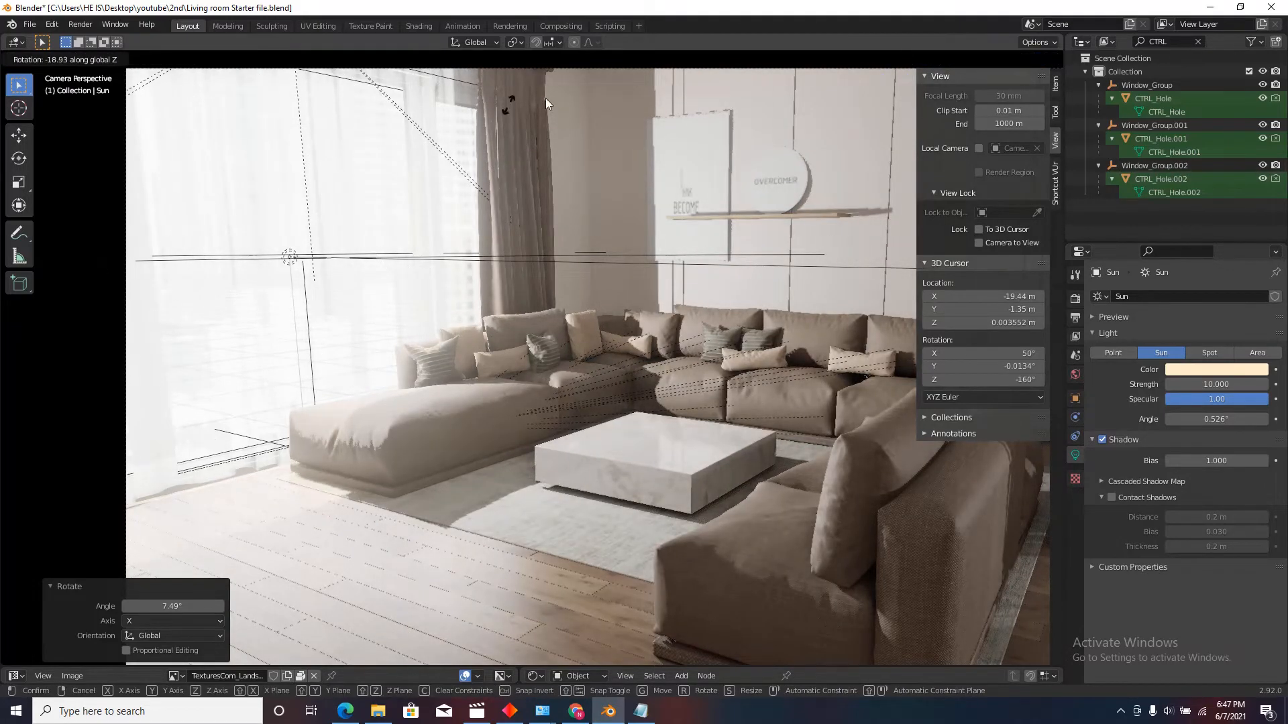
left_click(497, 198)
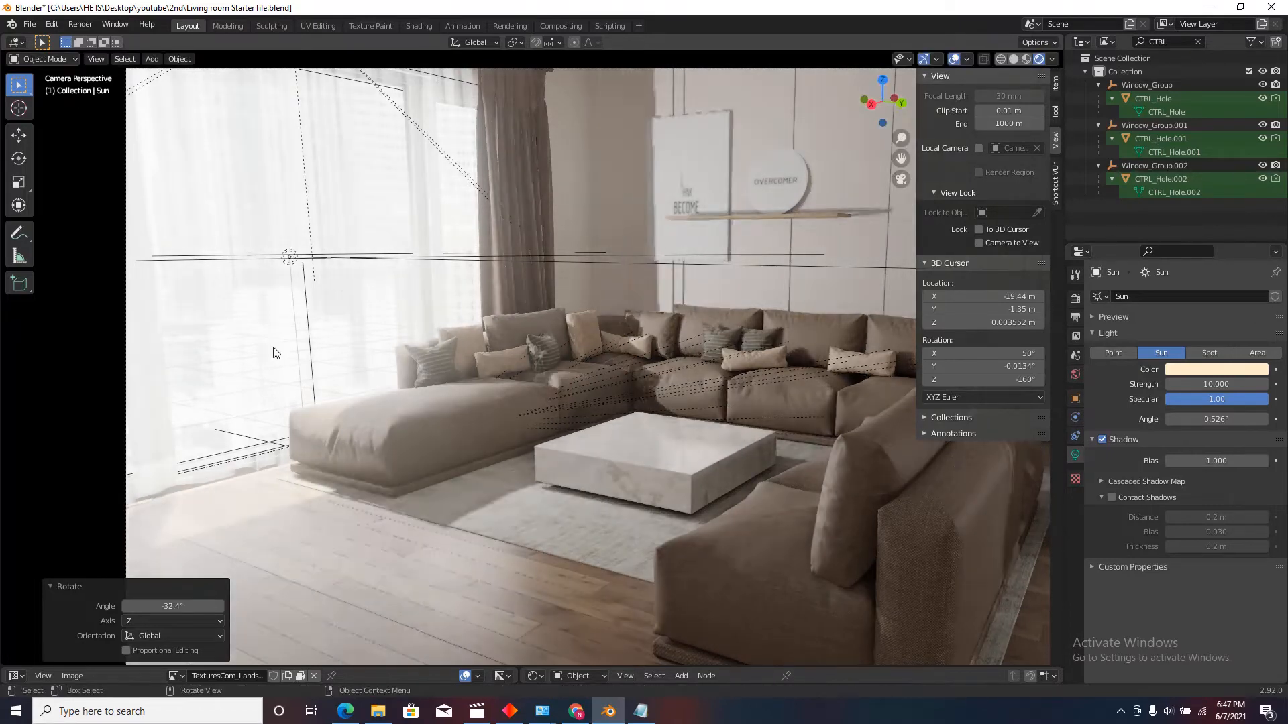
key("r")
key("x")
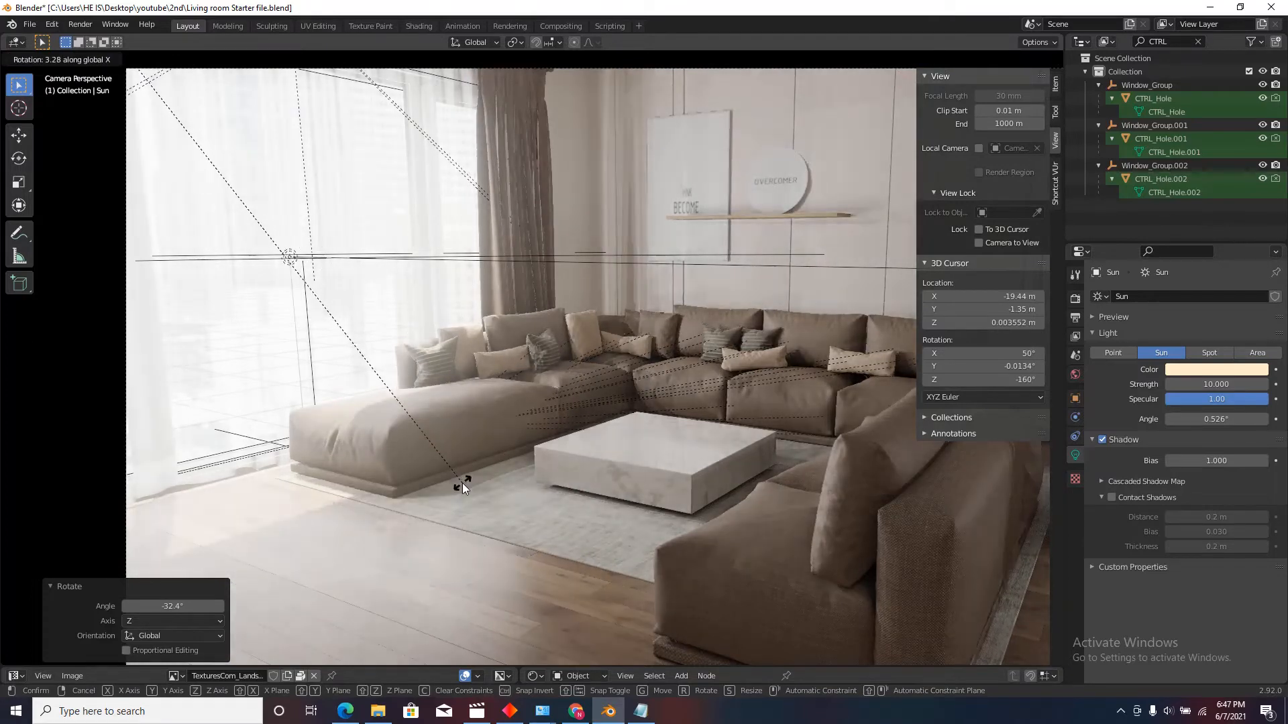
left_click(494, 549)
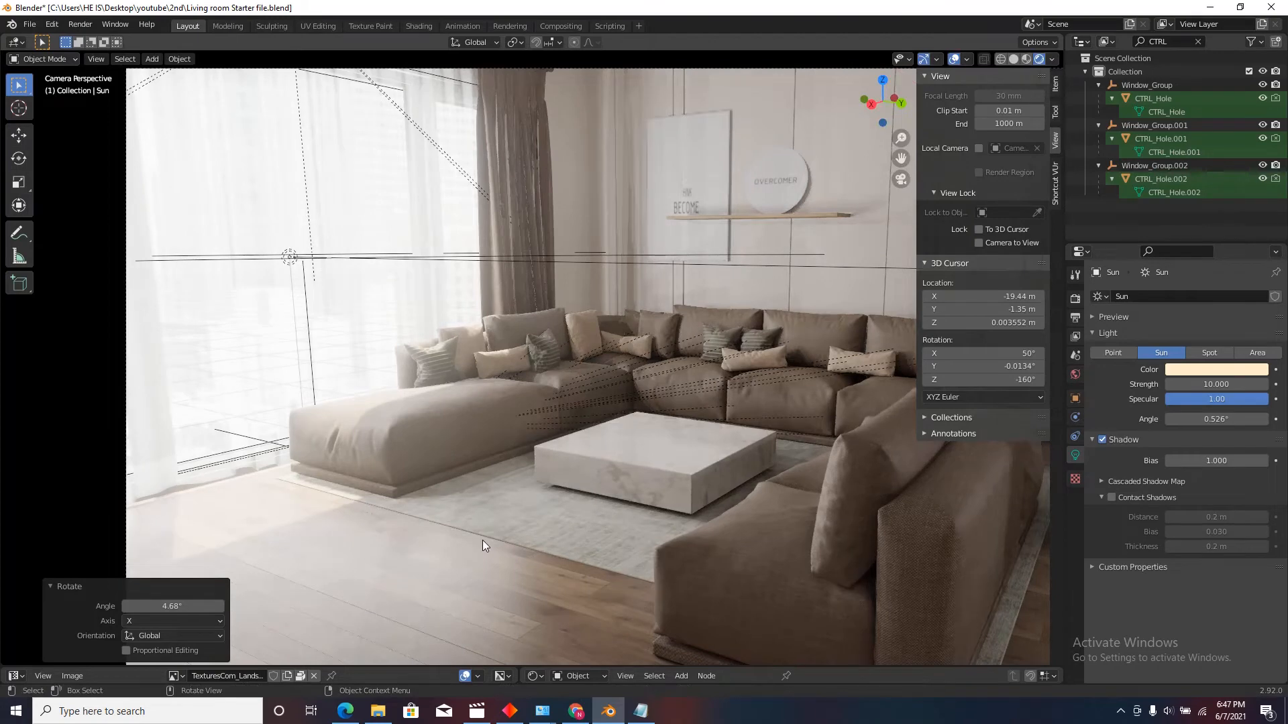
Step: Enable contact shadows for the Sun light and set their thickness to 0.03 m
left_click(1111, 498)
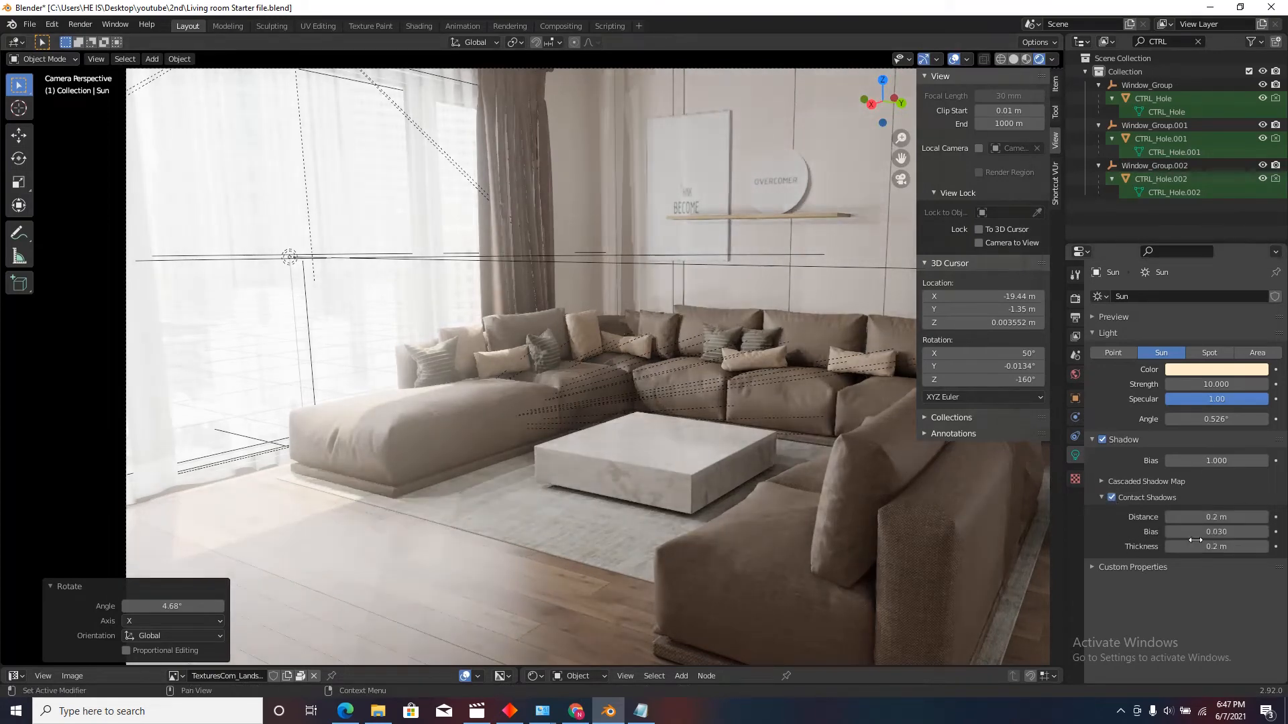
left_click(1199, 545)
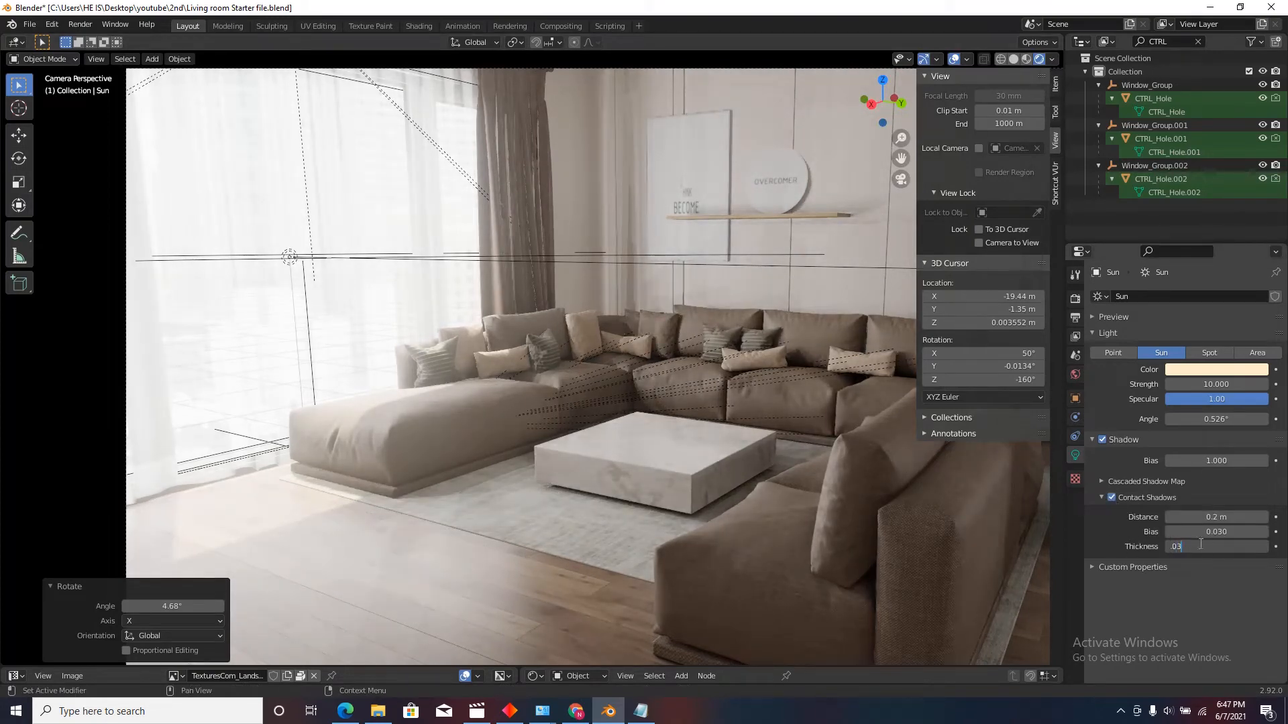
type(".03")
key("Return")
Step: Try larger Sun angles for softer shadows, settle on 2.53° and save the file
left_click_drag(1193, 420, 1260, 421)
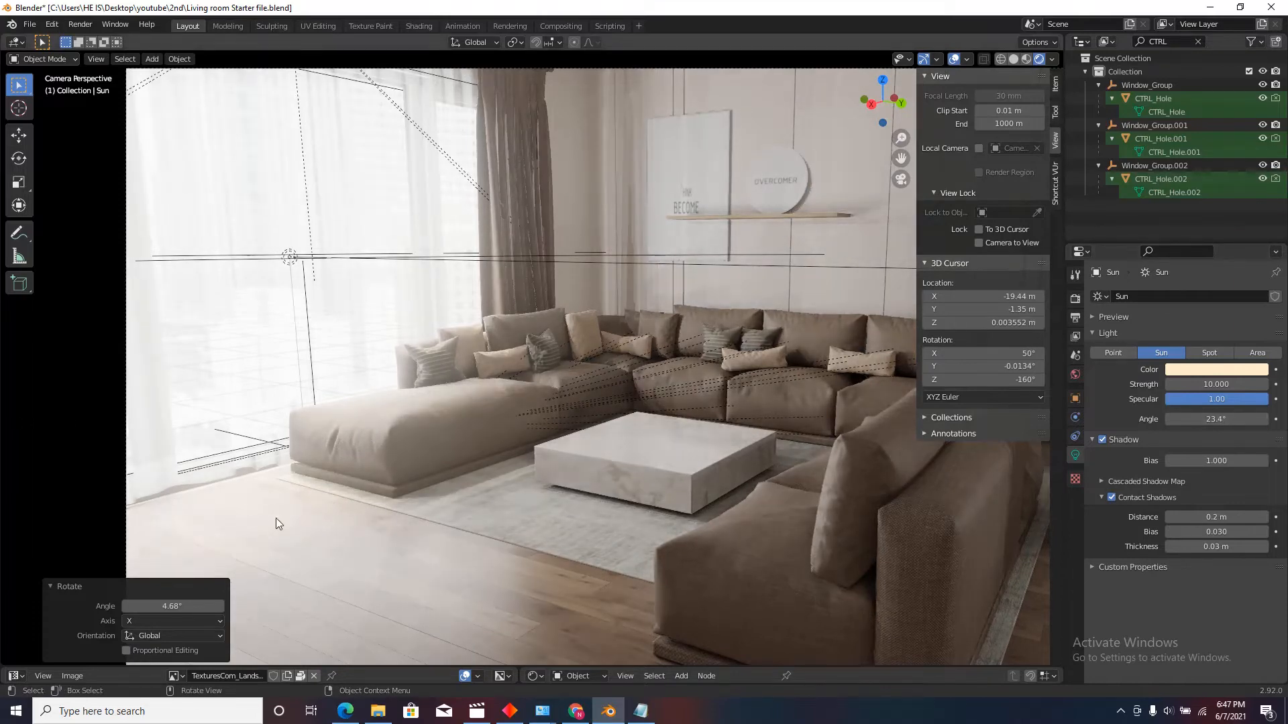
left_click_drag(1197, 418, 1167, 420)
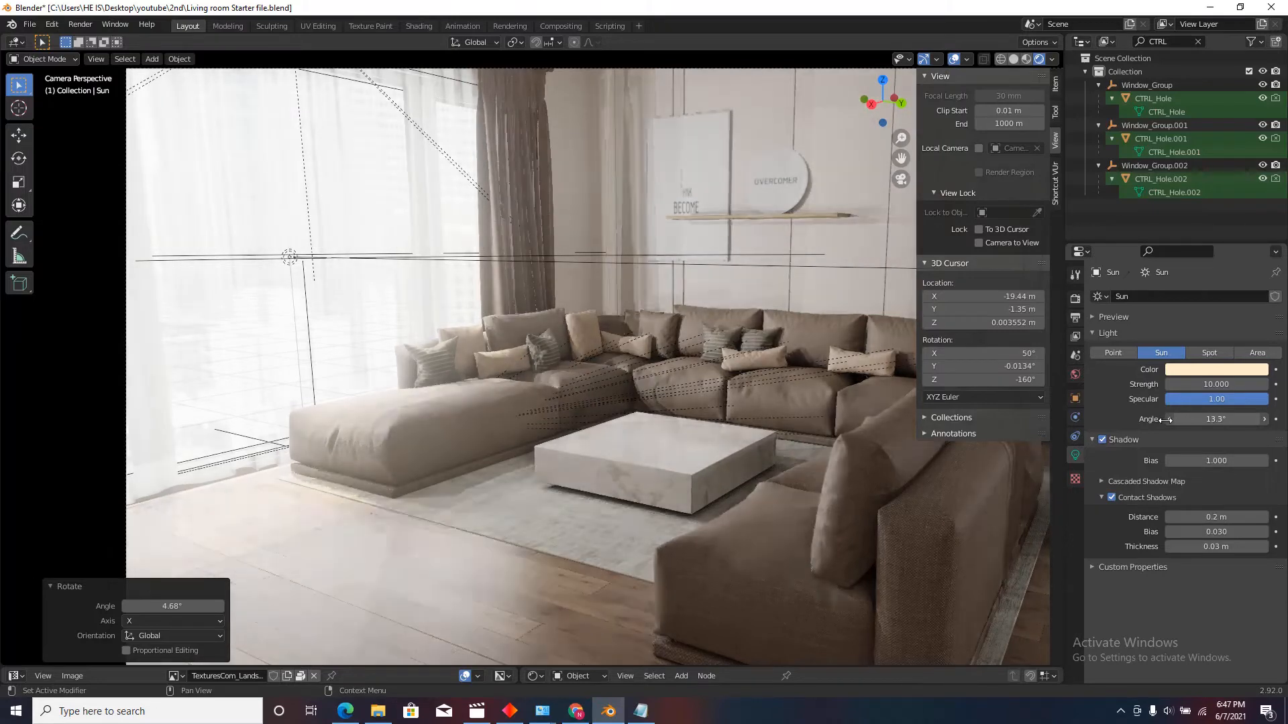
left_click_drag(1226, 425, 1185, 424)
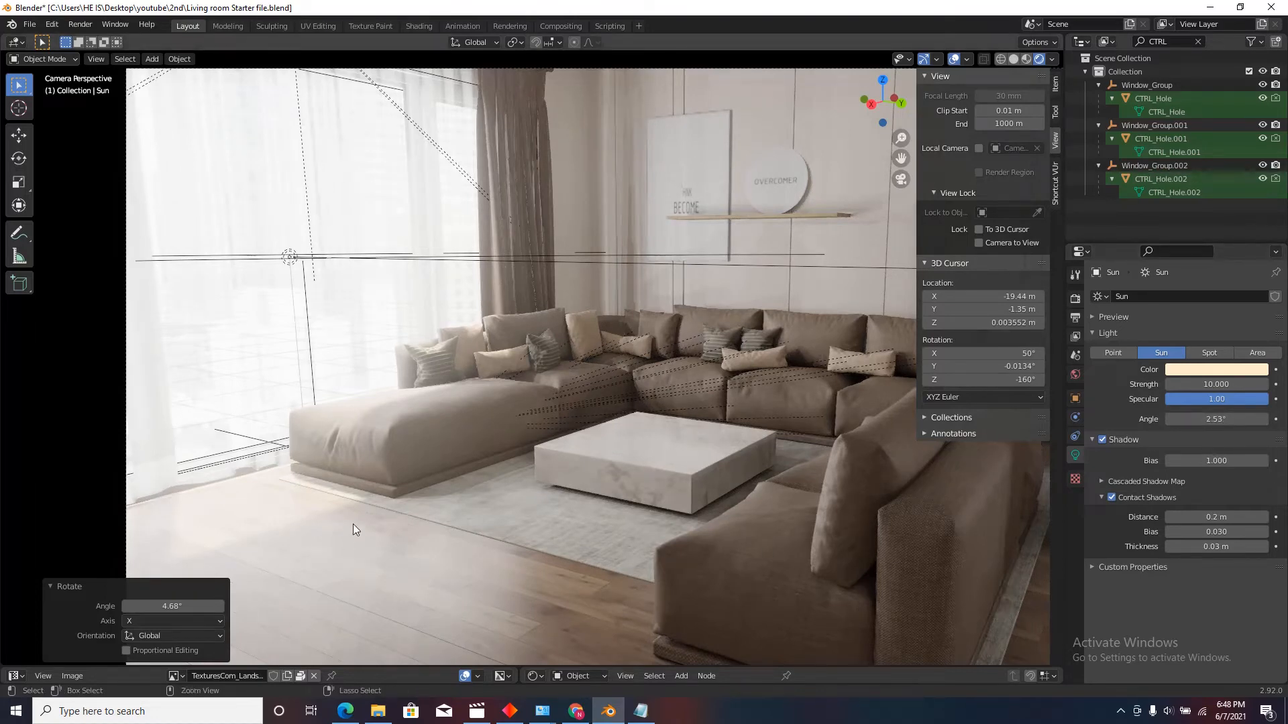
key("ctrl+s")
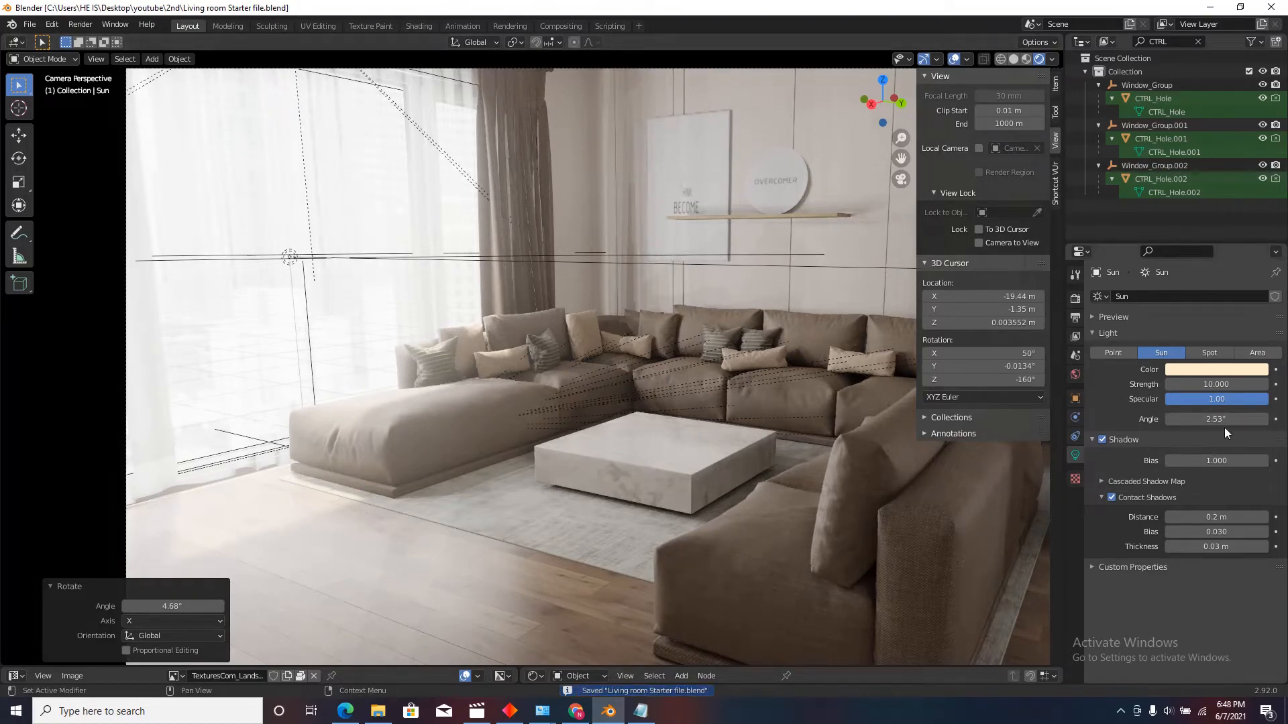
Step: Reduce the Sun's angle to 1.98°, try a different strength and set it back to 10
left_click_drag(1221, 421, 1187, 431)
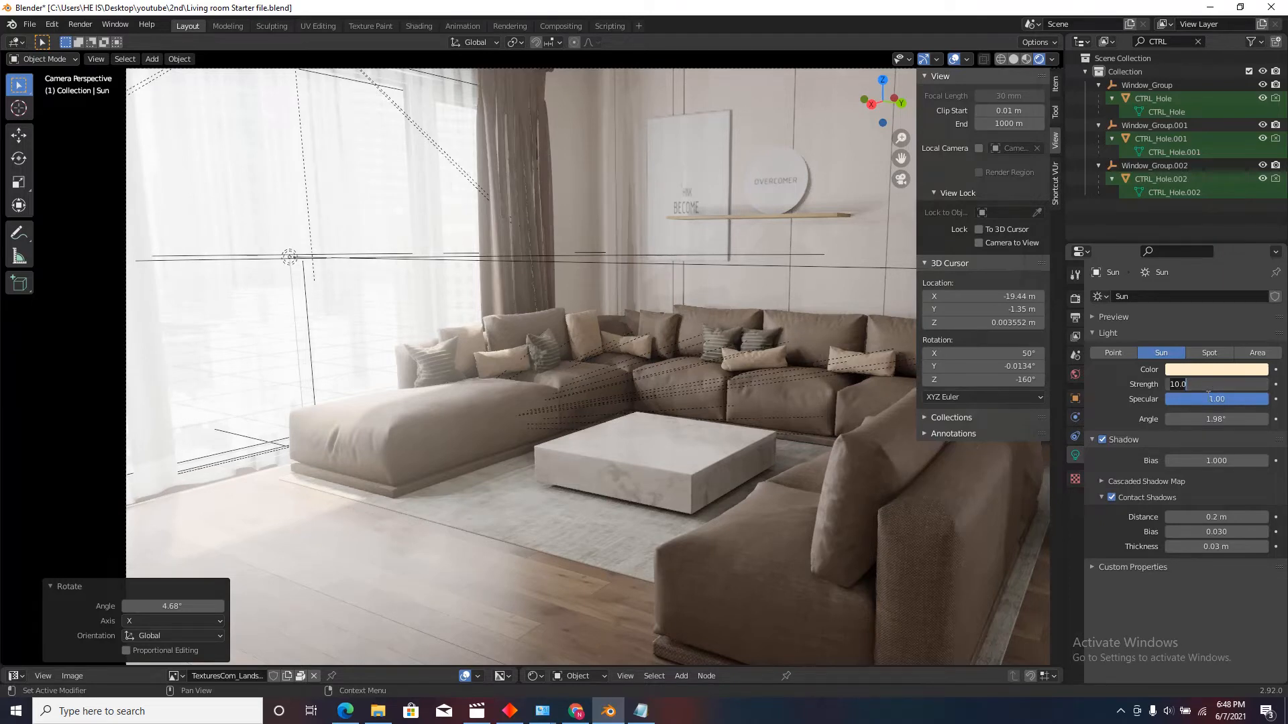
key("Return")
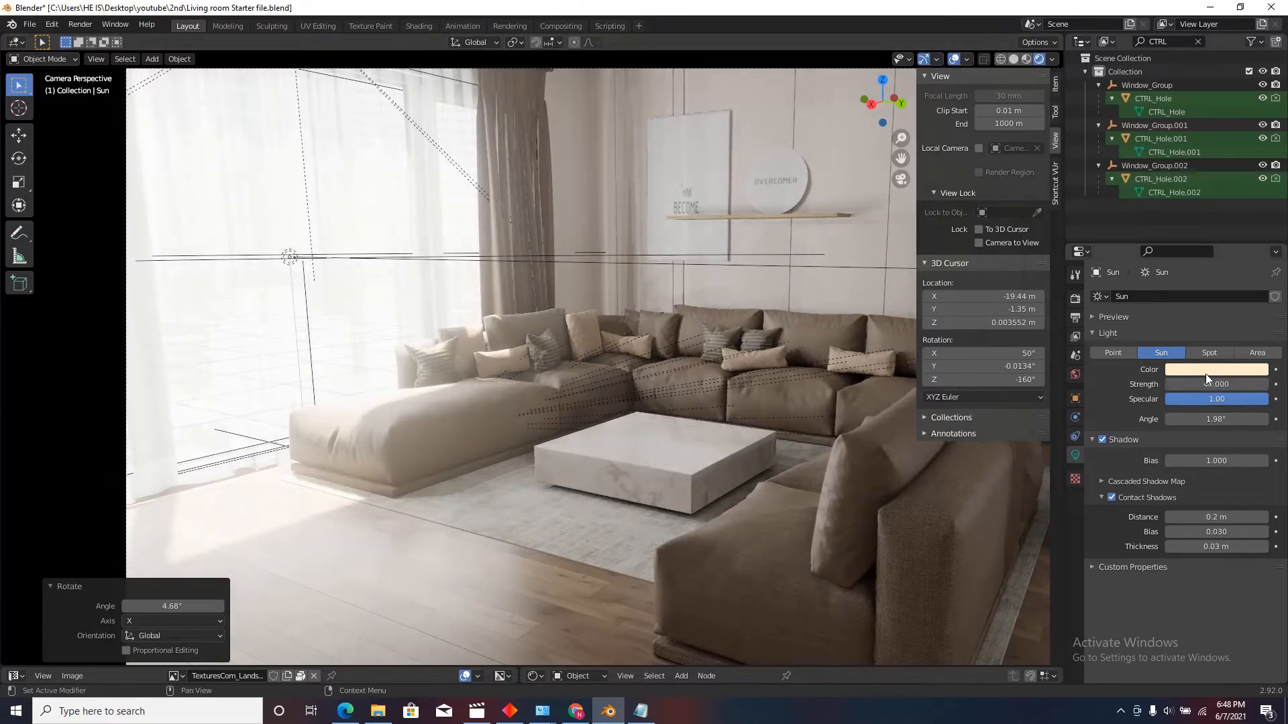
key("Return")
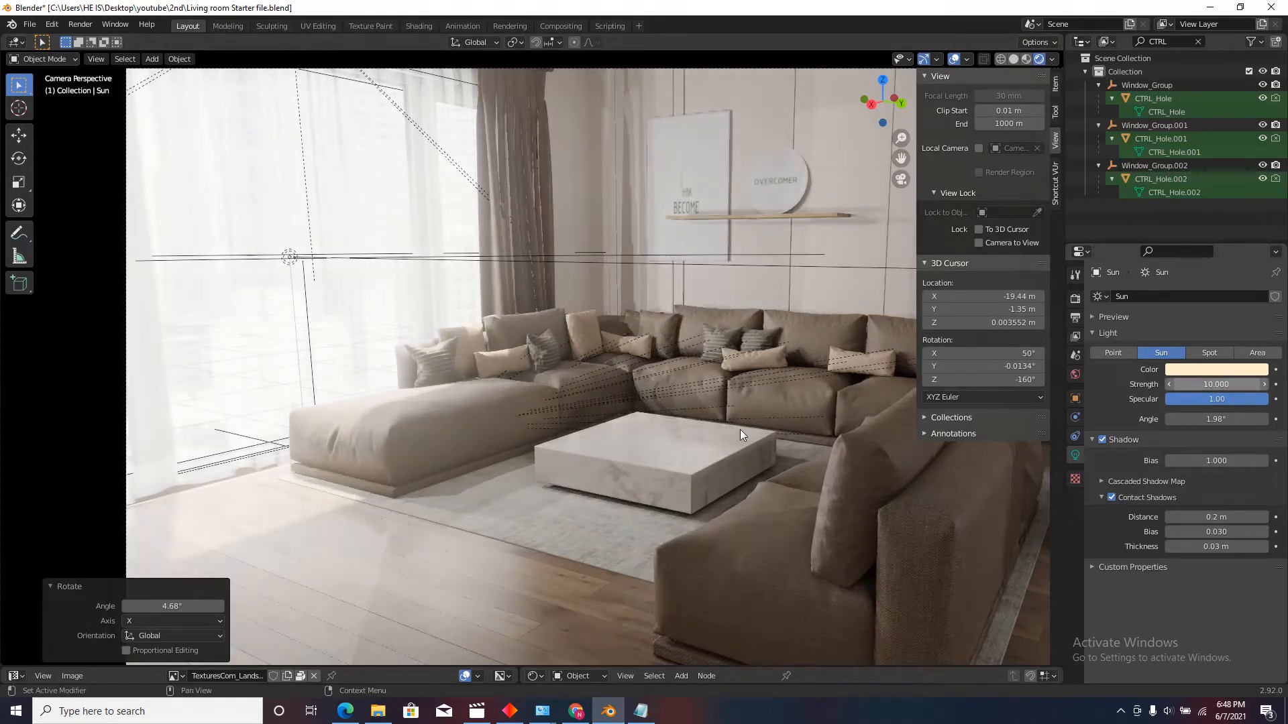
Step: Compare the render with Bloom off and on, and walk through the living and dining areas to check the lighting
left_click(1075, 298)
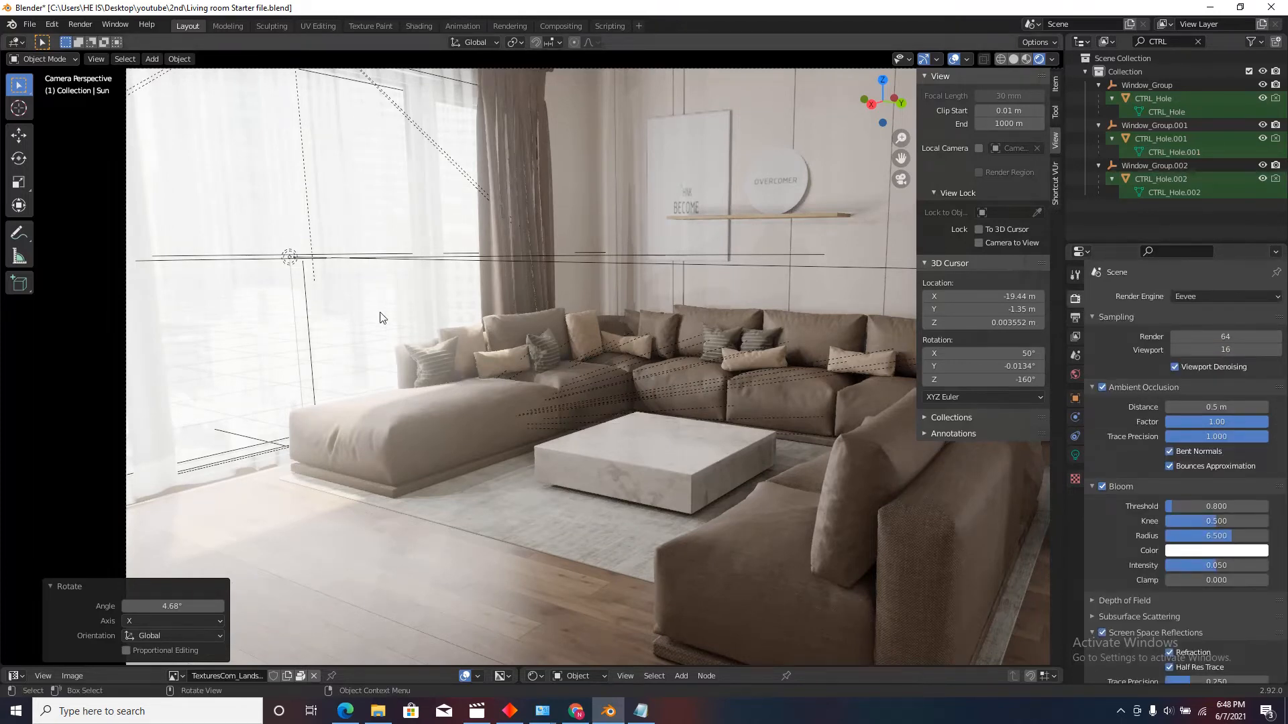
left_click(1103, 487)
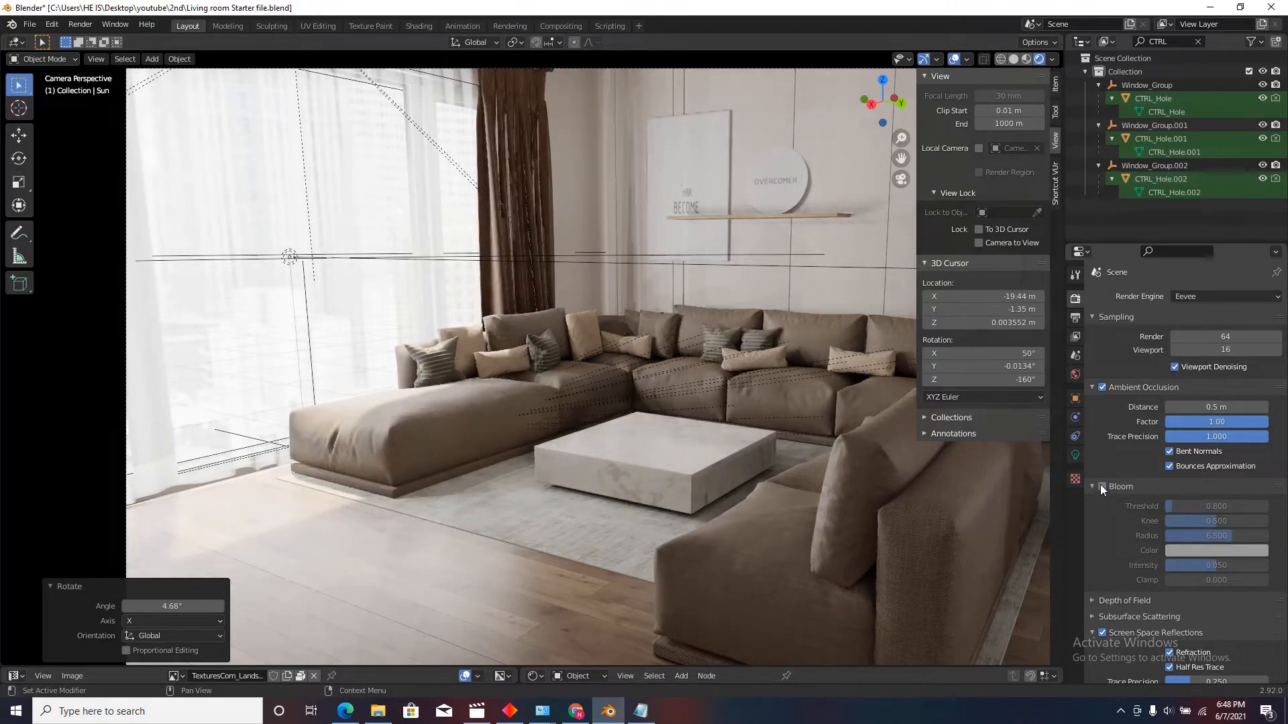
left_click(1101, 486)
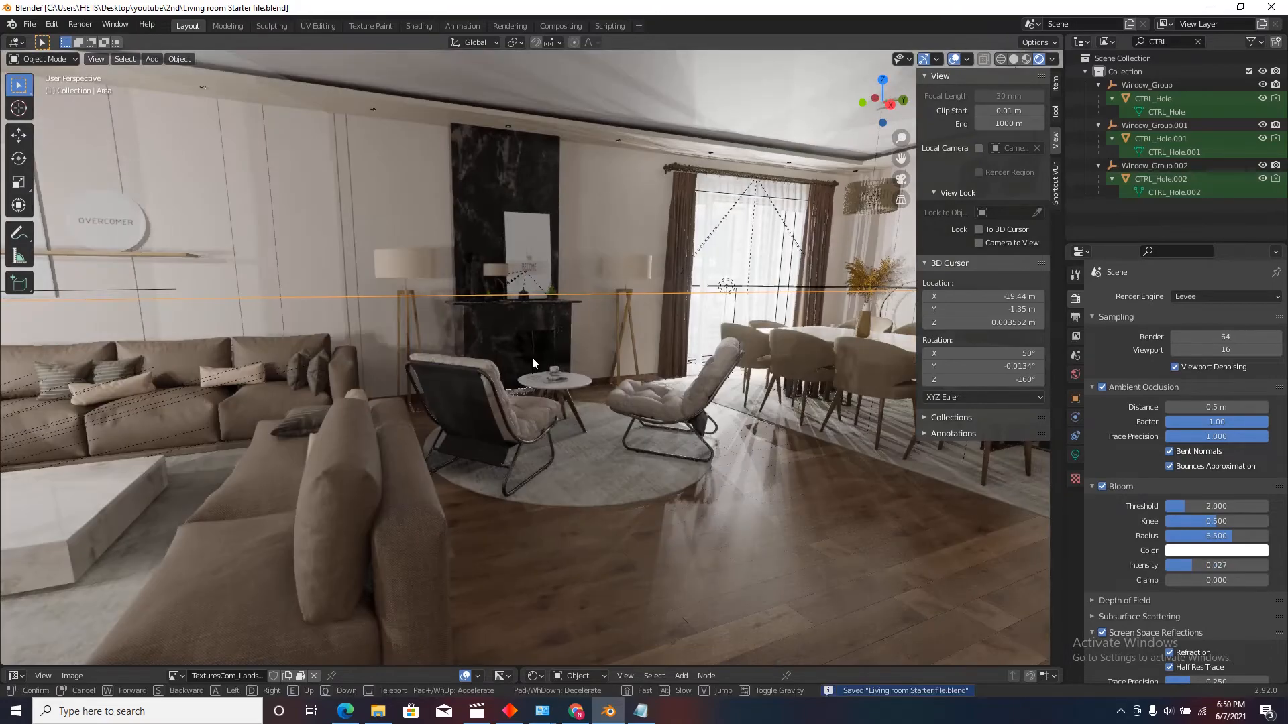
key("s")
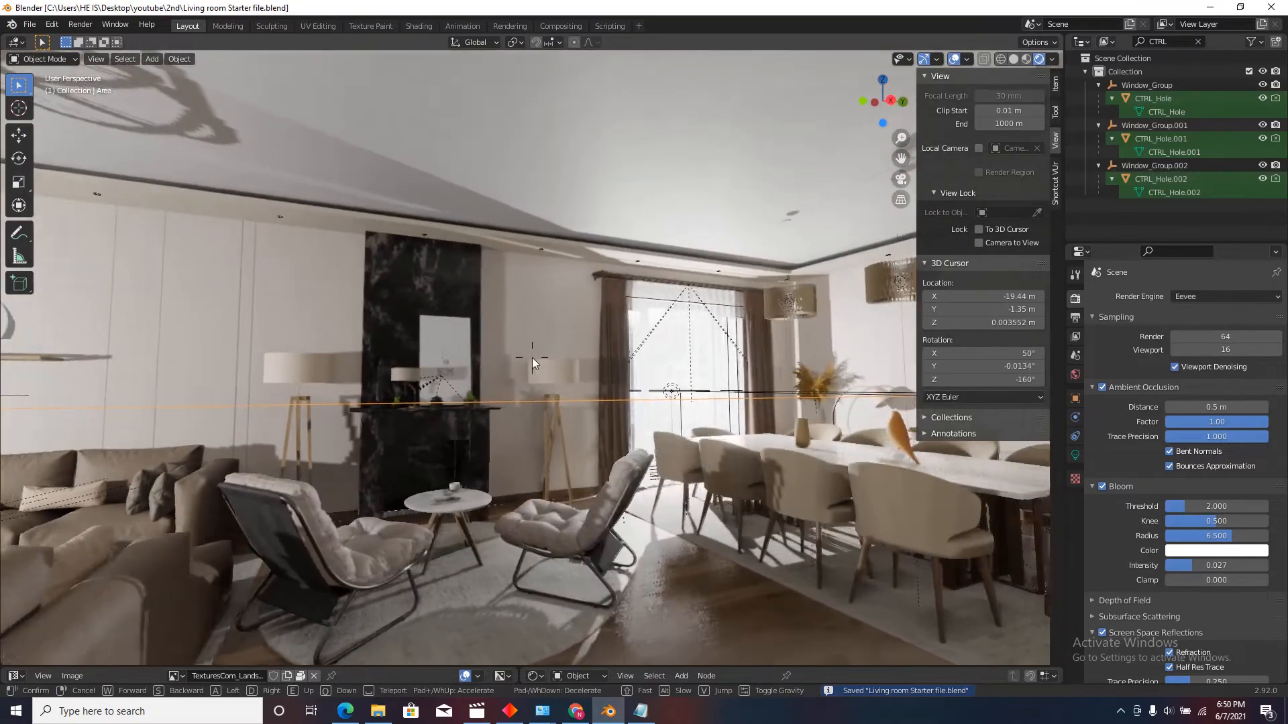
key("w")
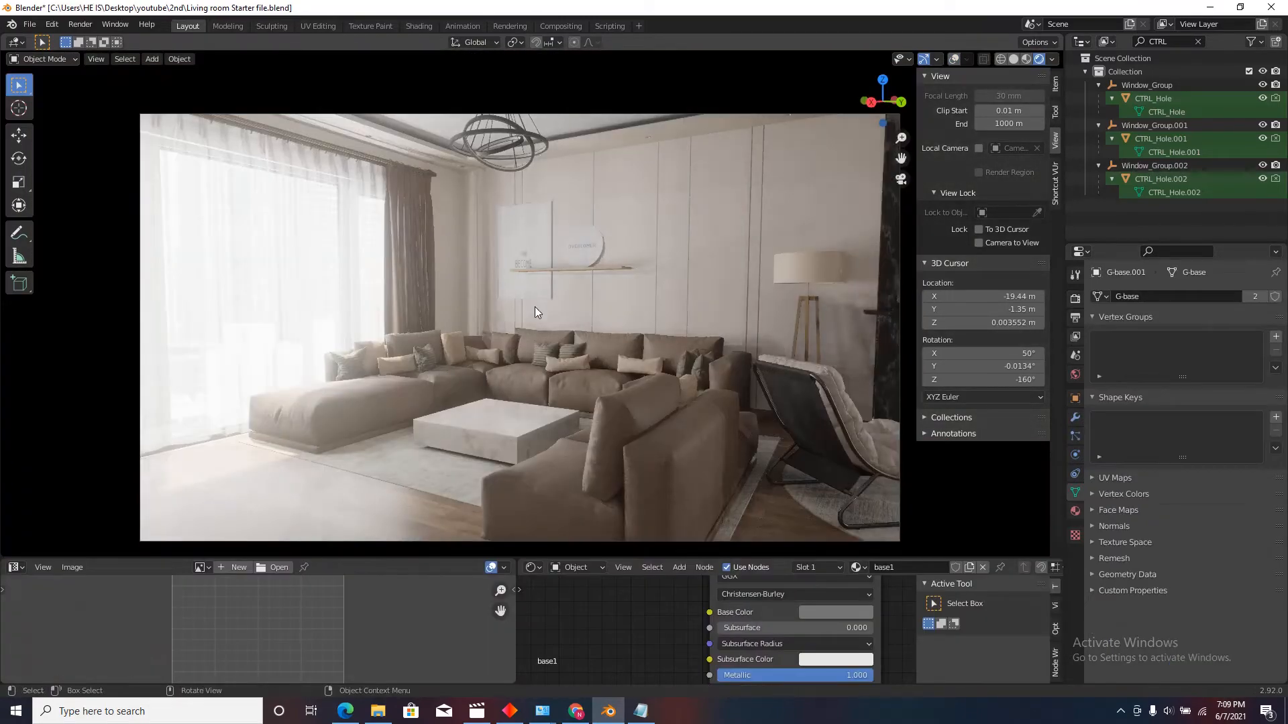
Step: Join the image and shader editors below the viewport into one area and turn it into a Timeline
right_click(516, 625)
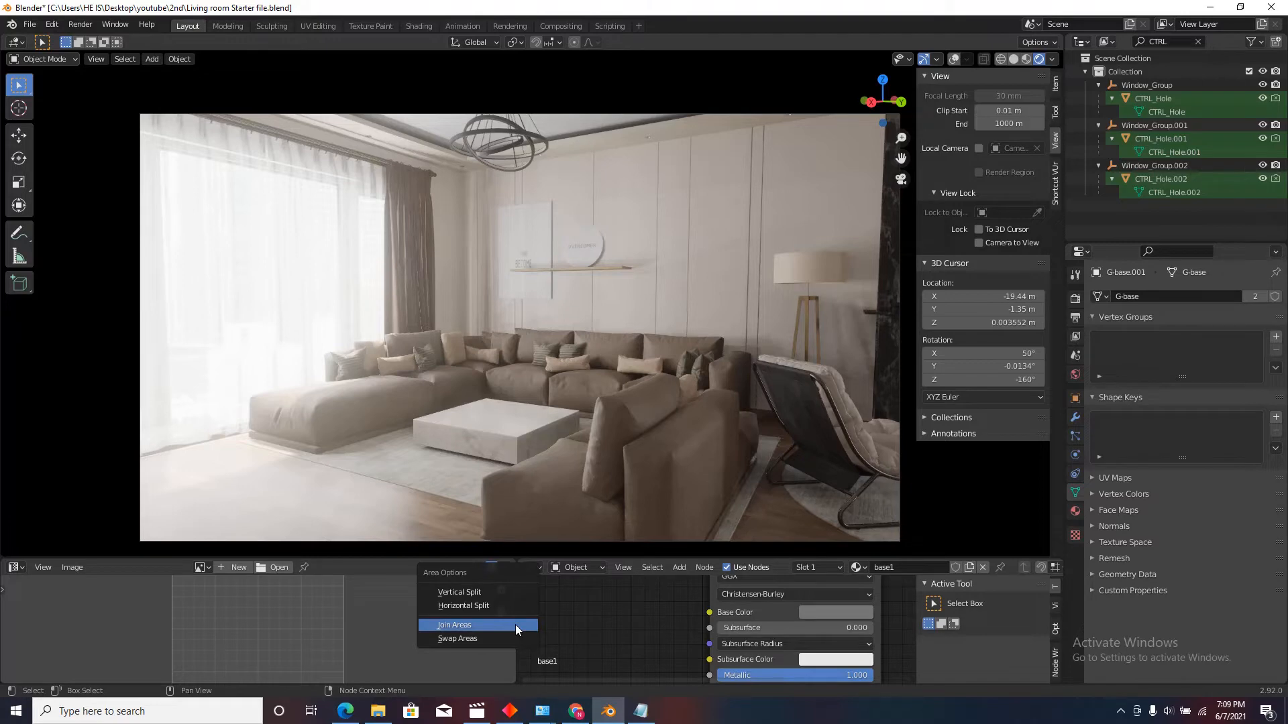
left_click(515, 625)
left_click(425, 628)
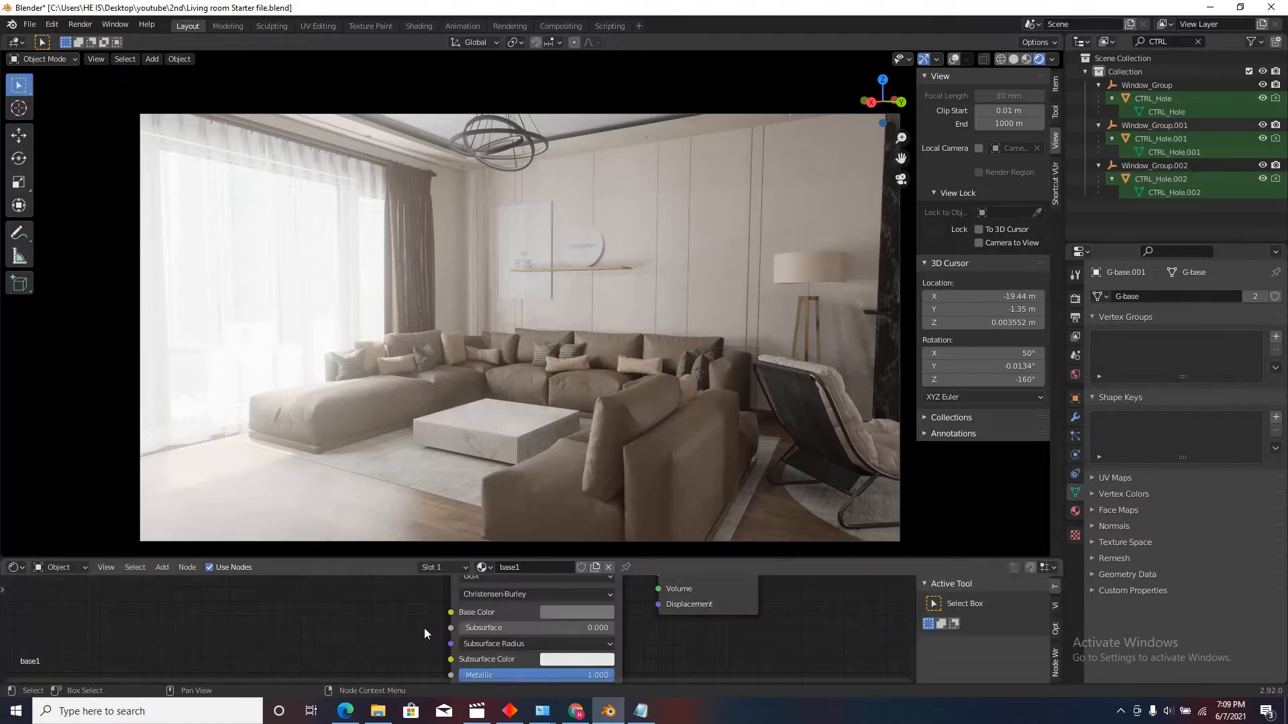
left_click(16, 568)
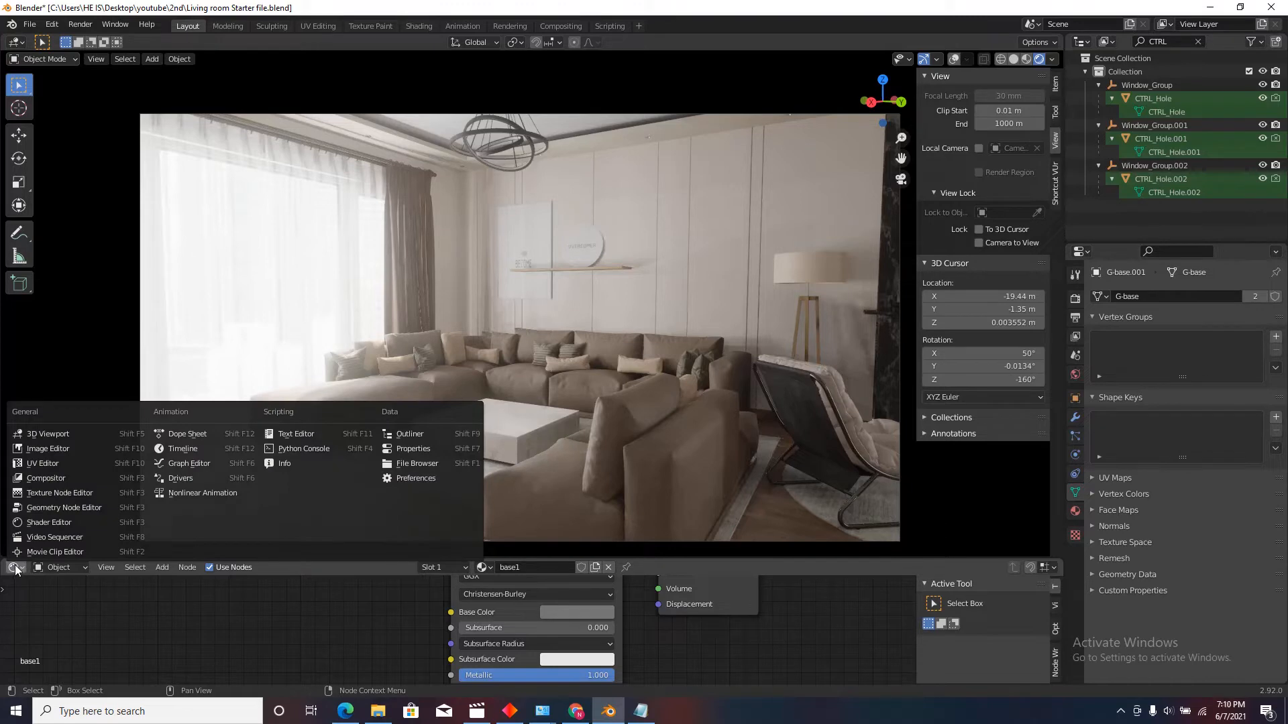
left_click(189, 450)
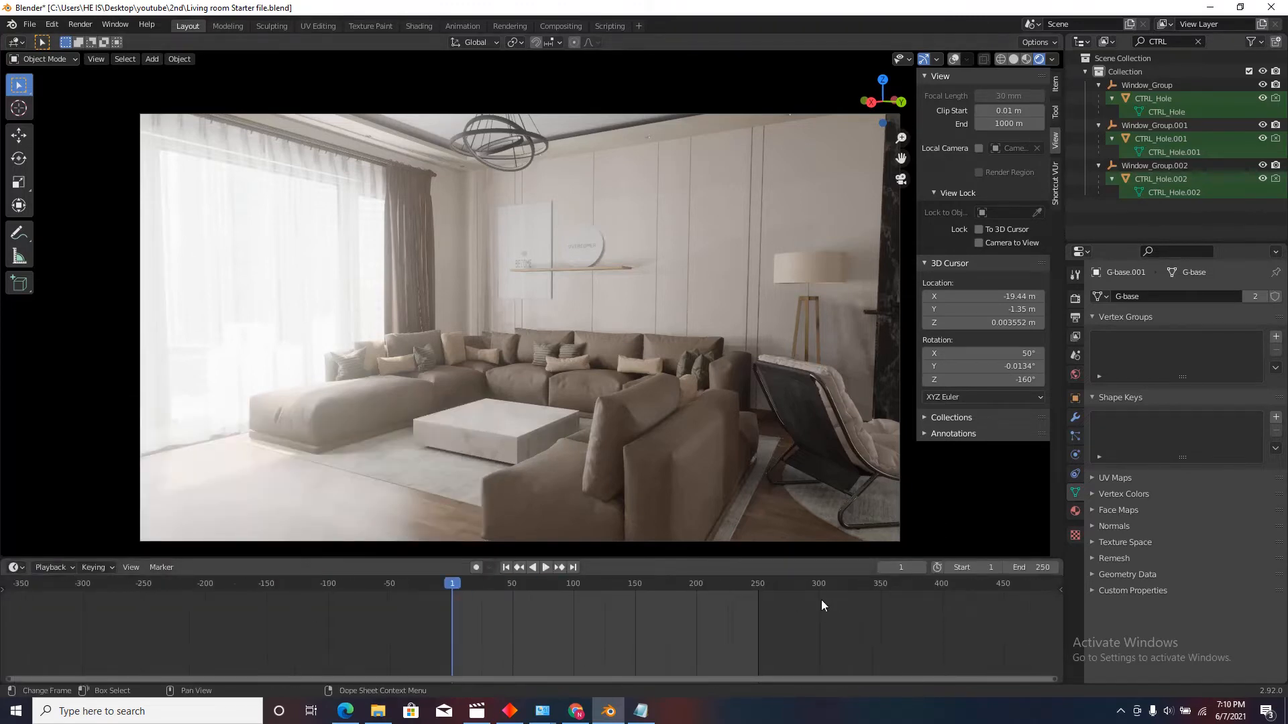
scroll(749, 614, "up", 2)
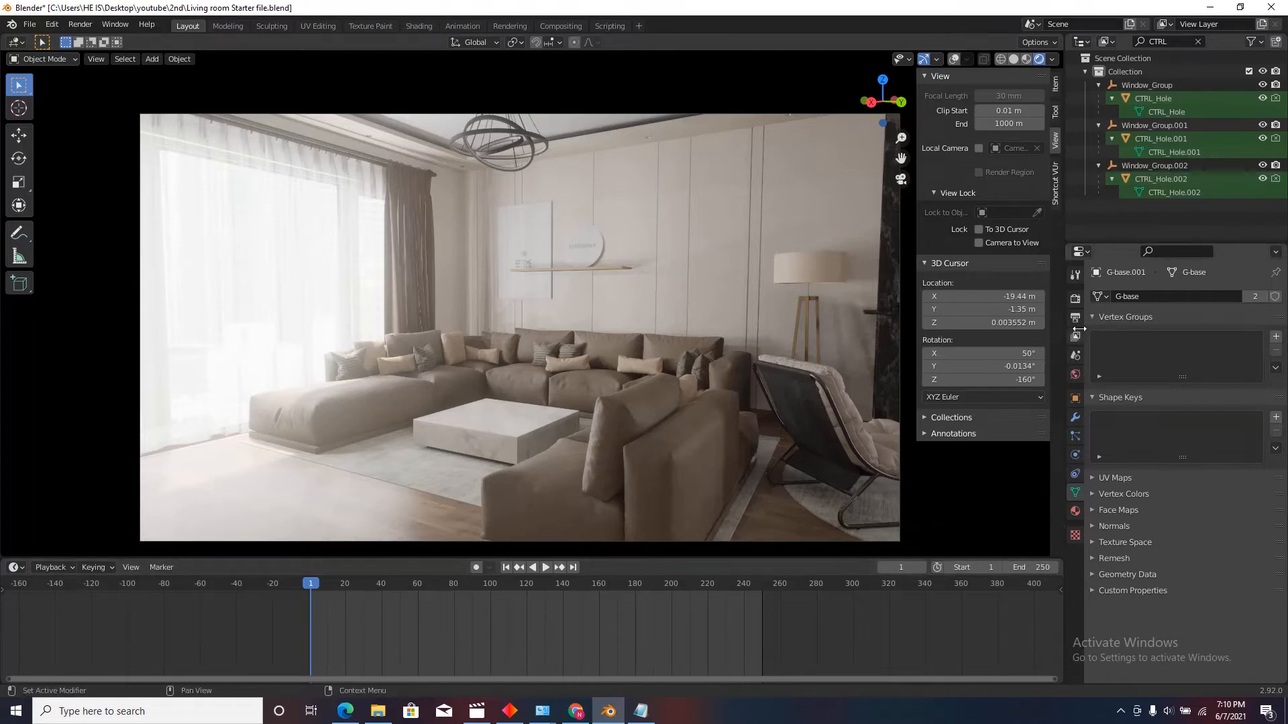
Step: Set the animation's end frame to 2000 and its frame rate to 25 fps, fitting the timeline to the frame range
left_click(1075, 317)
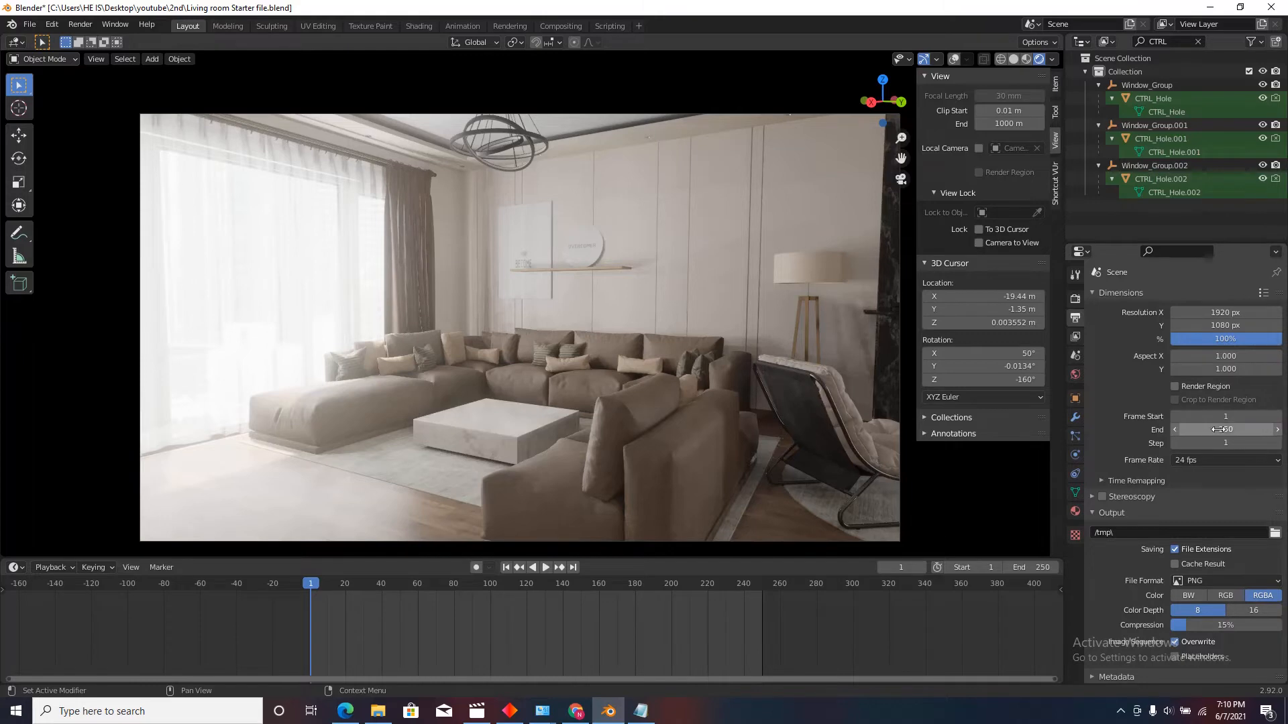
left_click(1200, 429)
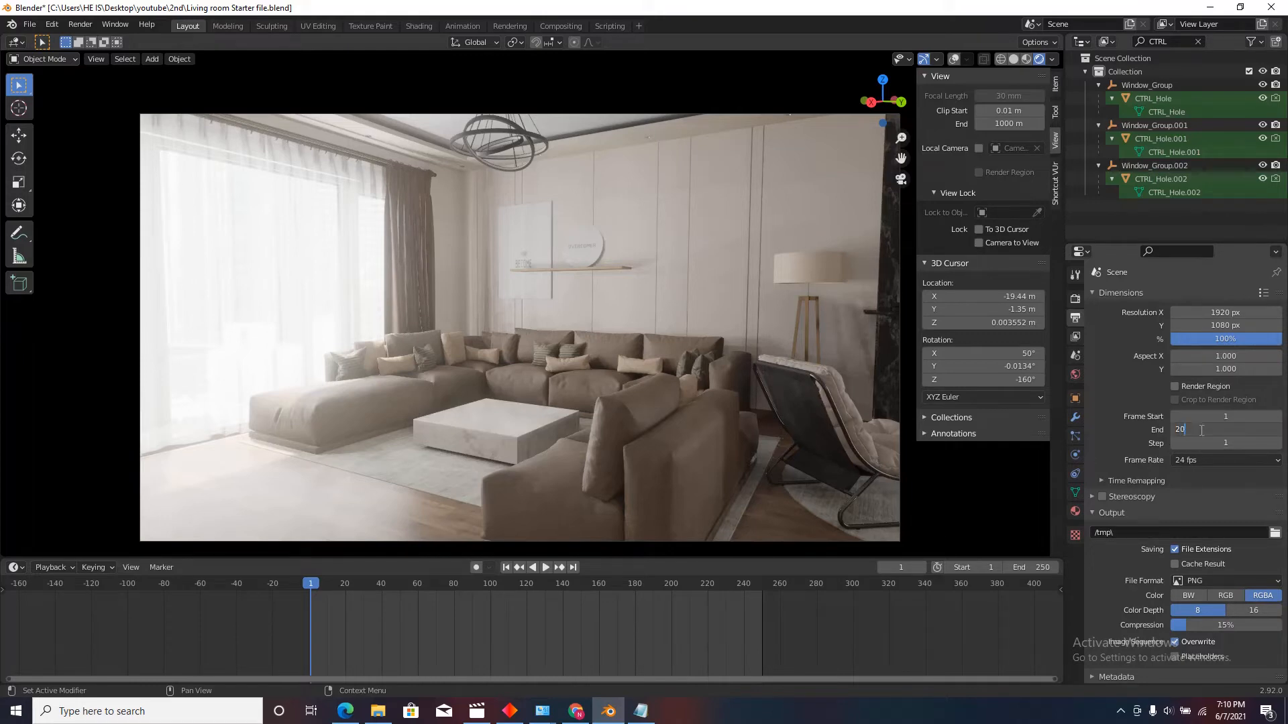
key("Return")
scroll(402, 637, "down", 10)
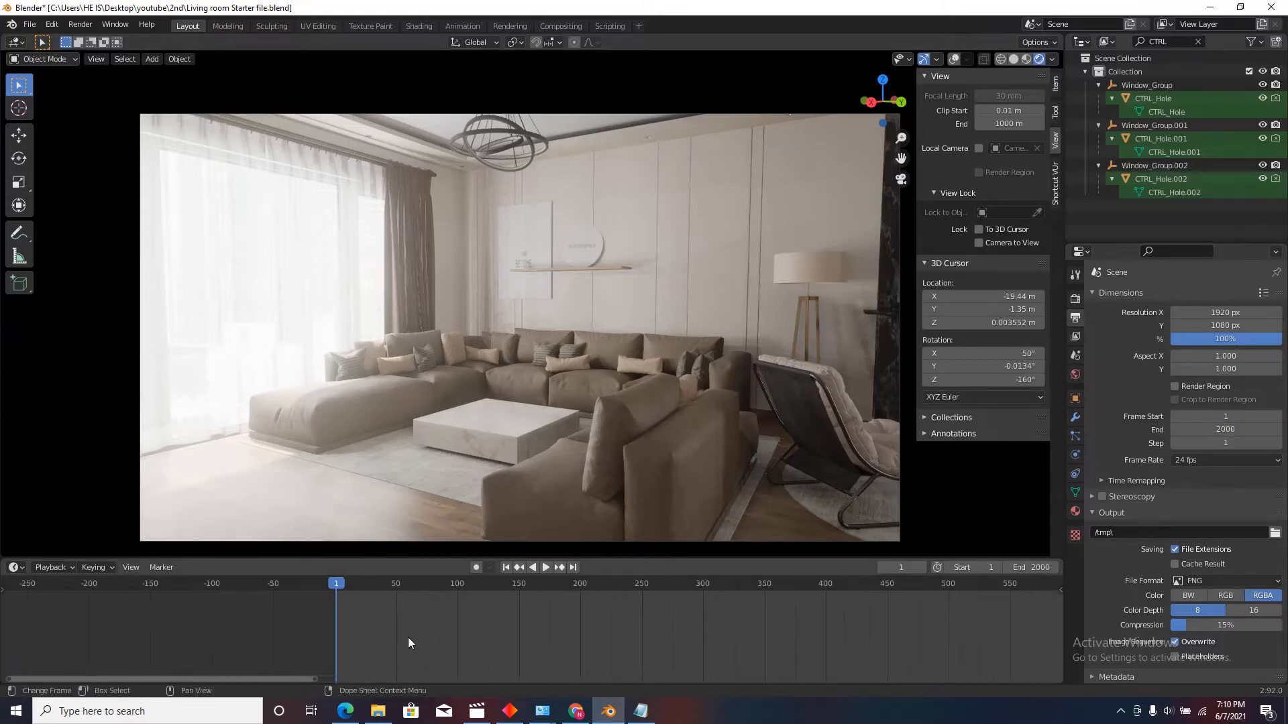
scroll(391, 640, "down", 4)
scroll(770, 643, "up", 4)
scroll(823, 617, "up", 4)
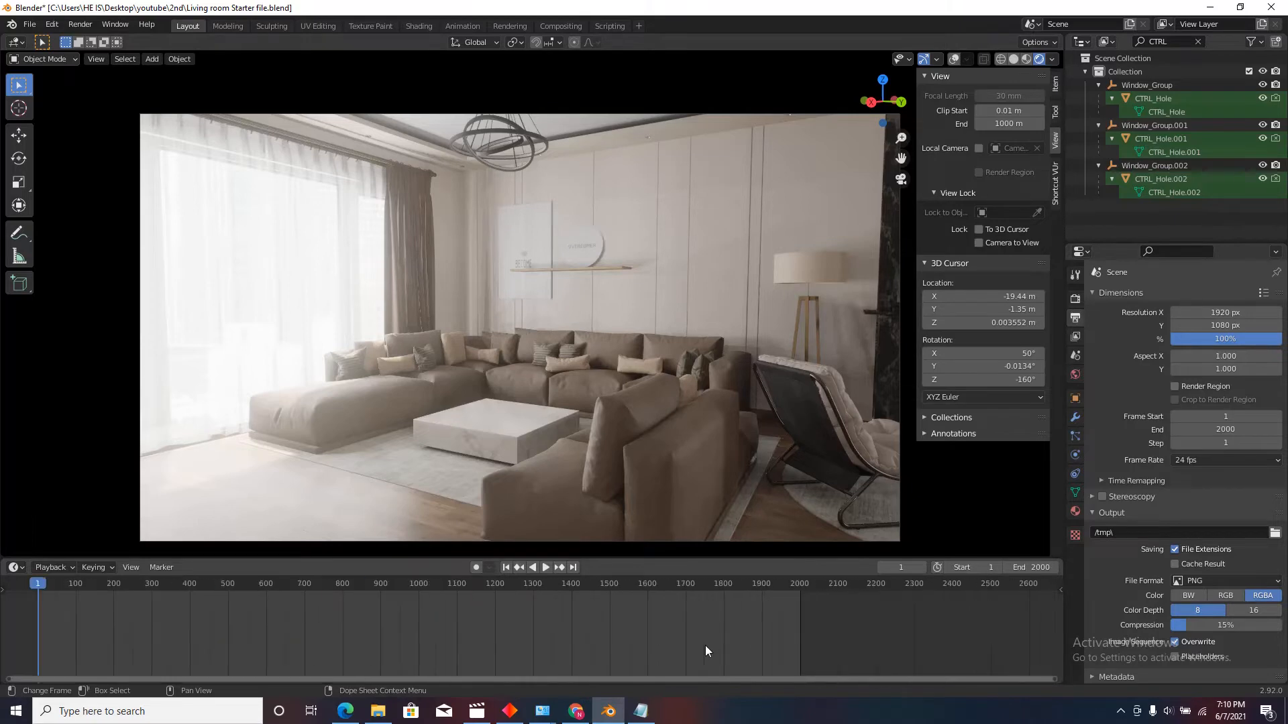
scroll(983, 604, "down", 4)
scroll(986, 603, "up", 3)
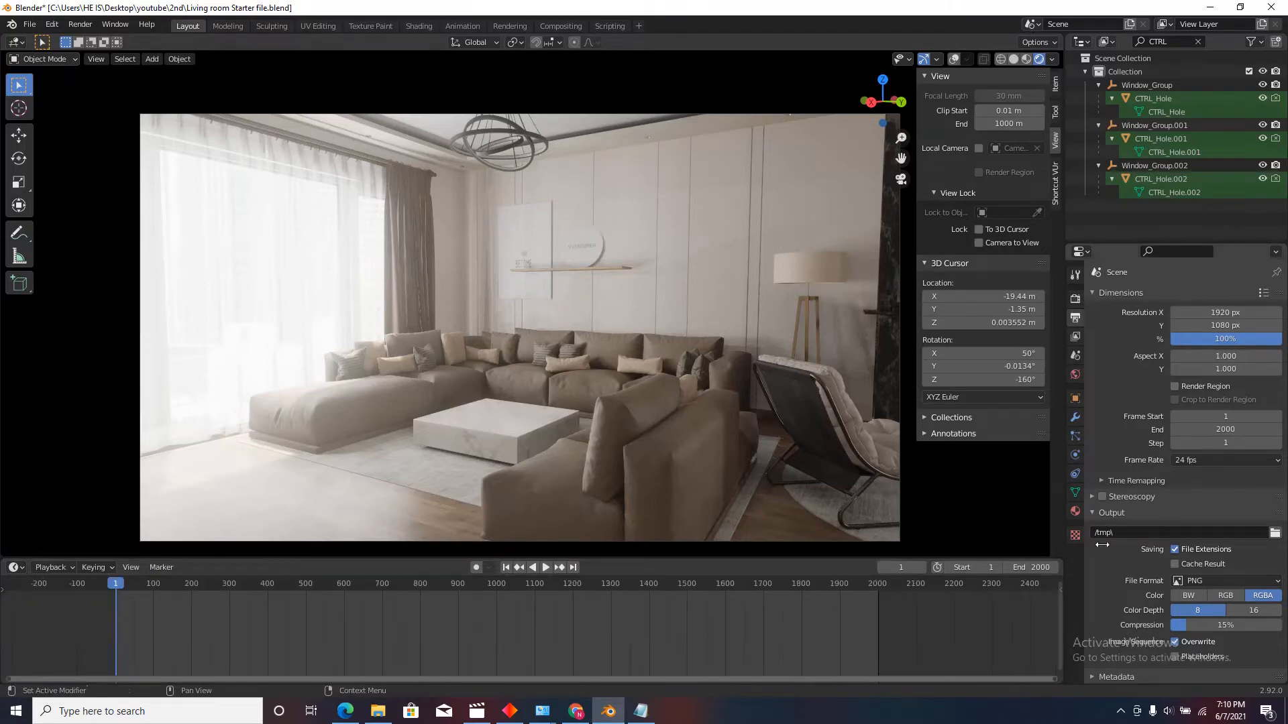
left_click(1197, 459)
left_click(1193, 497)
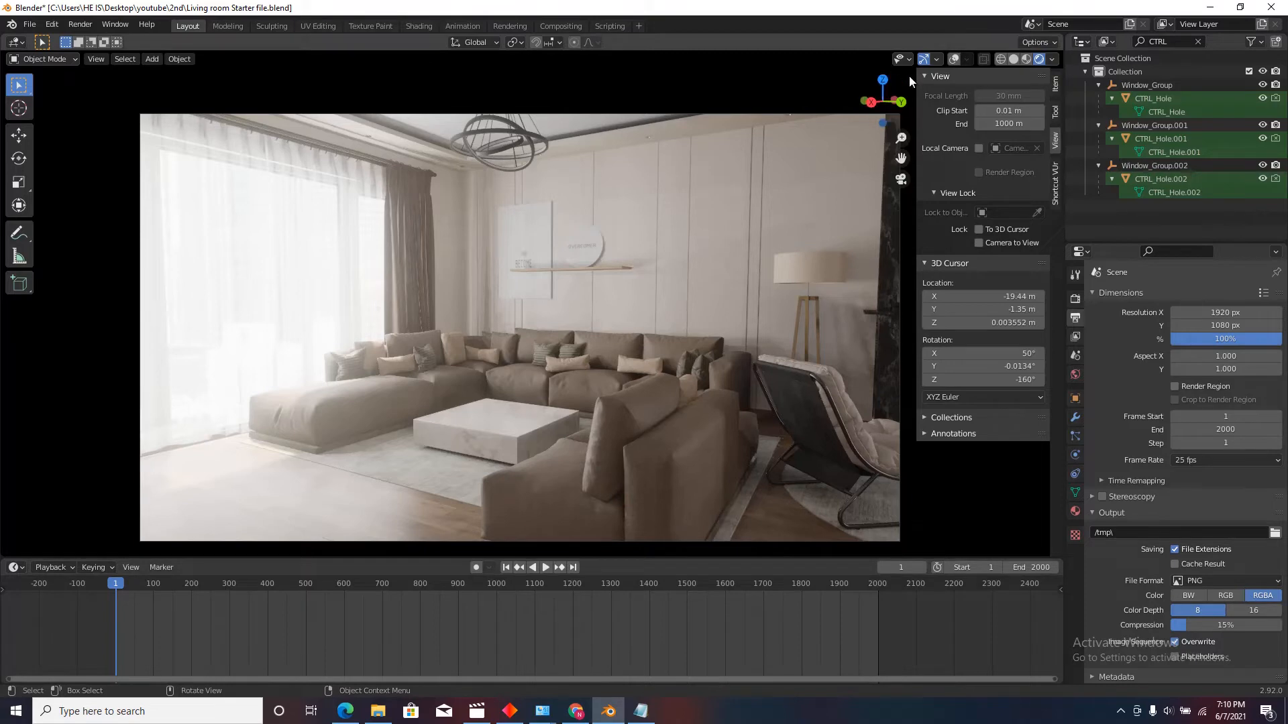
Step: Try moving the camera view through the living room with Walk Navigation
left_click(97, 60)
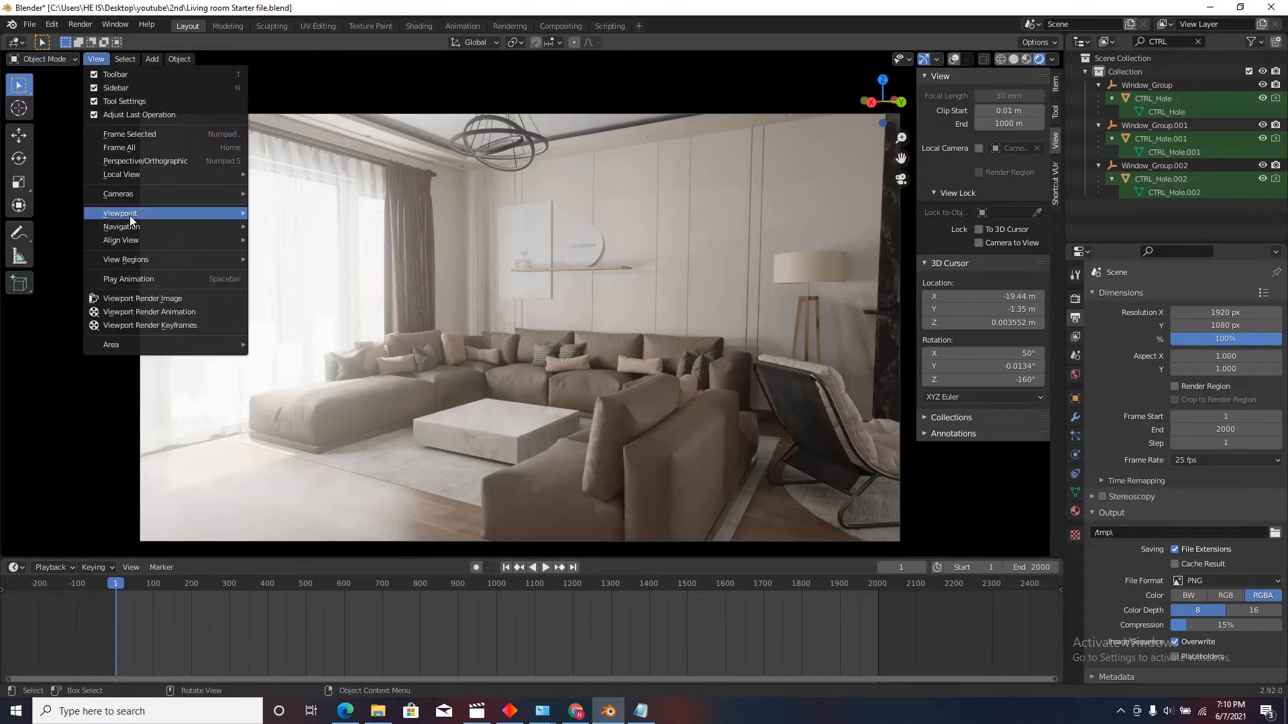
mouse_move(129, 226)
left_click(324, 475)
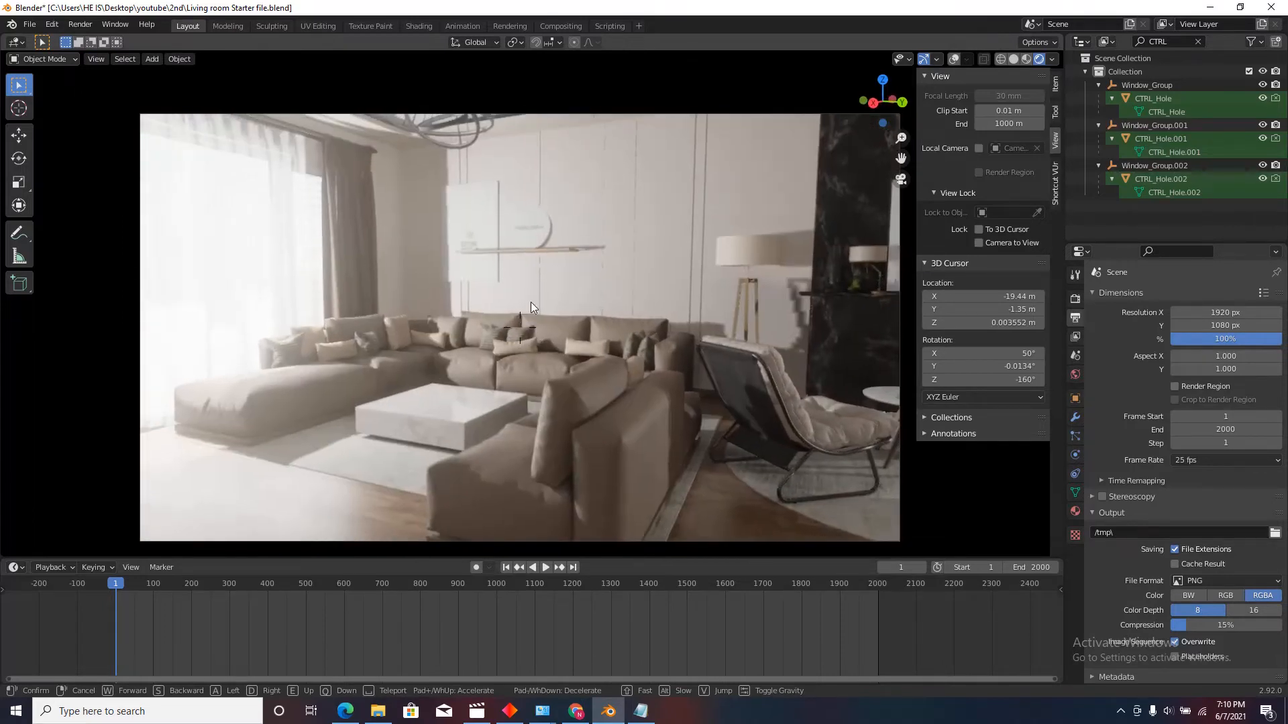
key("w")
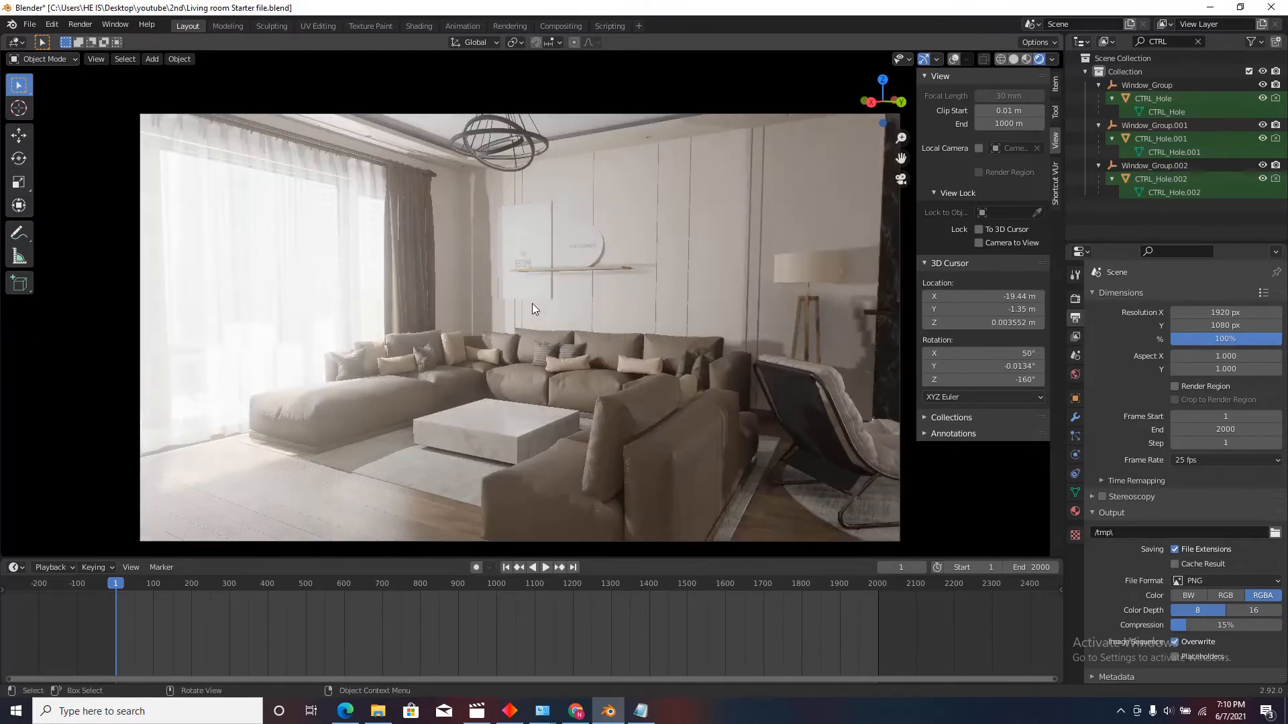
left_click(504, 349)
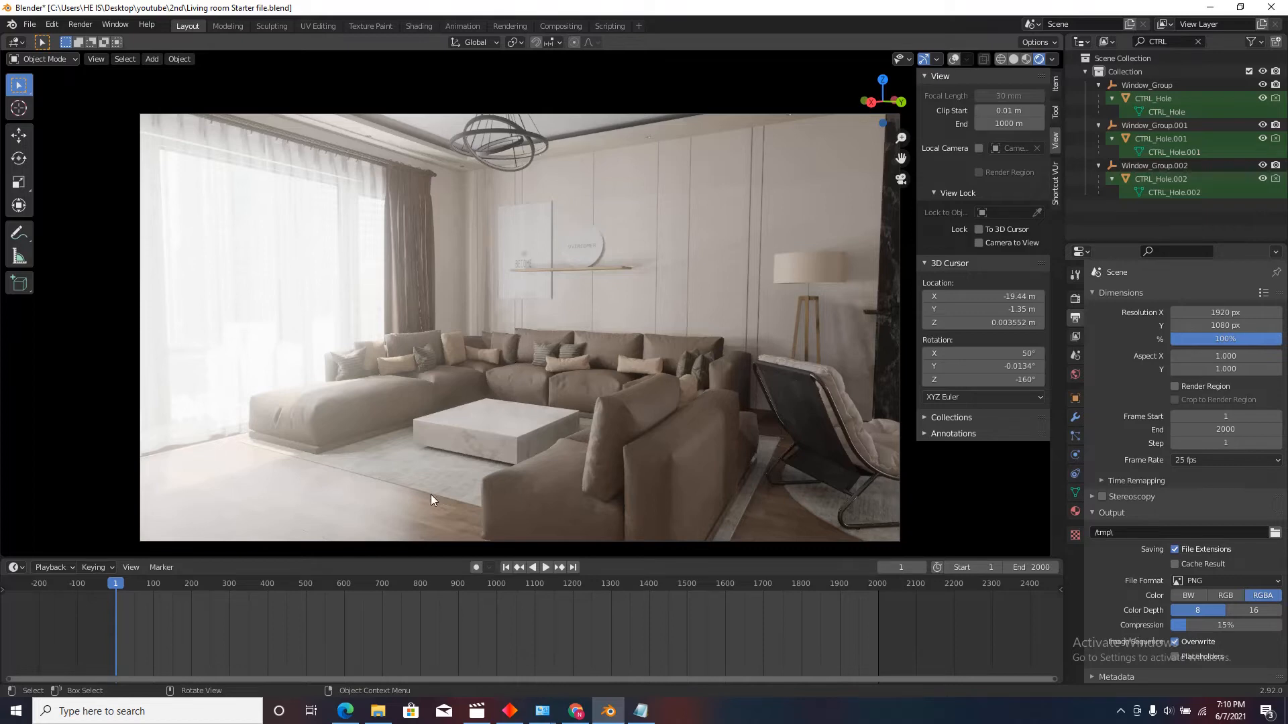
Step: Show the viewport overlays, select the scene camera and inspect its placement from outside the camera view
left_click(955, 59)
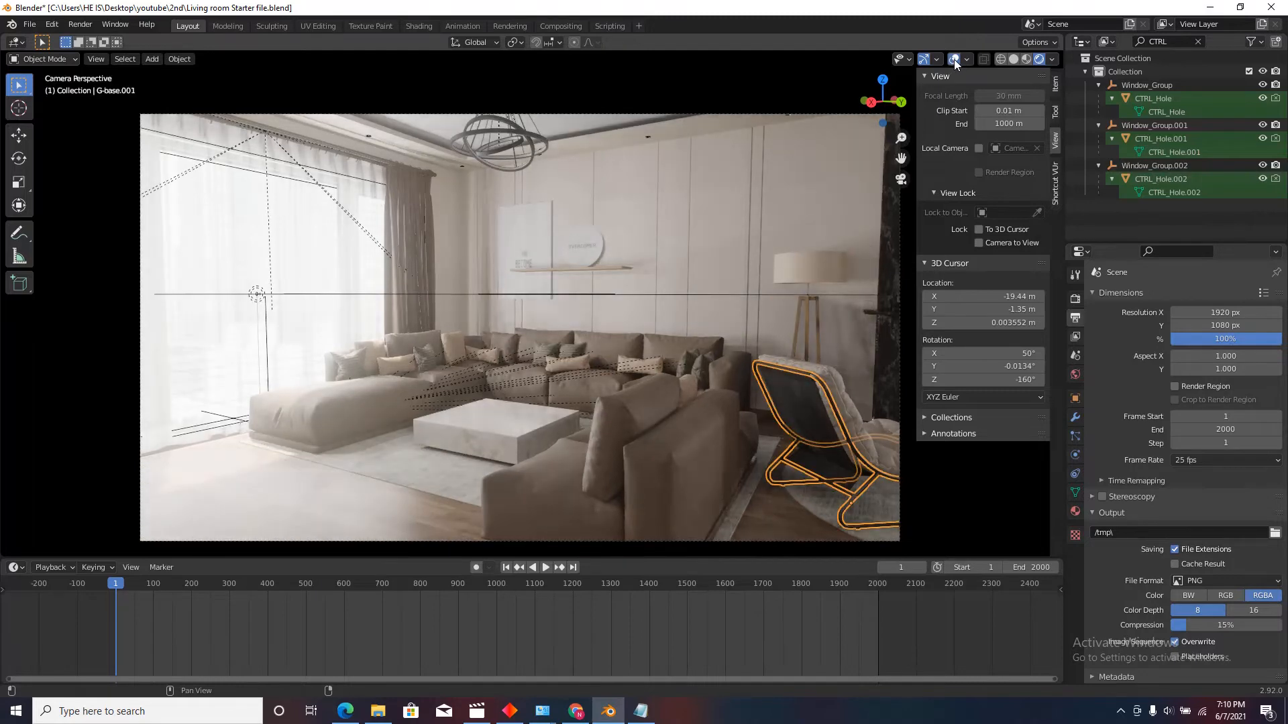
left_click(787, 114)
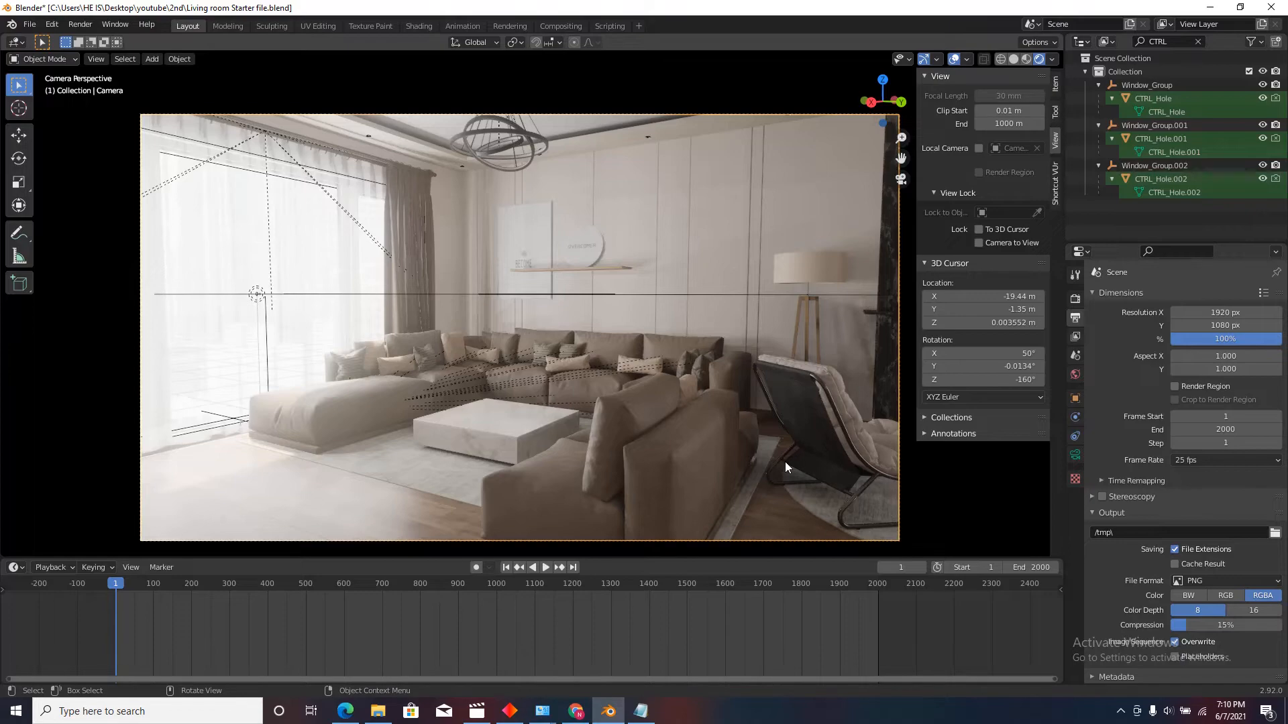
scroll(769, 443, "down", 4)
middle_click_drag(791, 410, 540, 287)
left_click(539, 286)
left_click(537, 287)
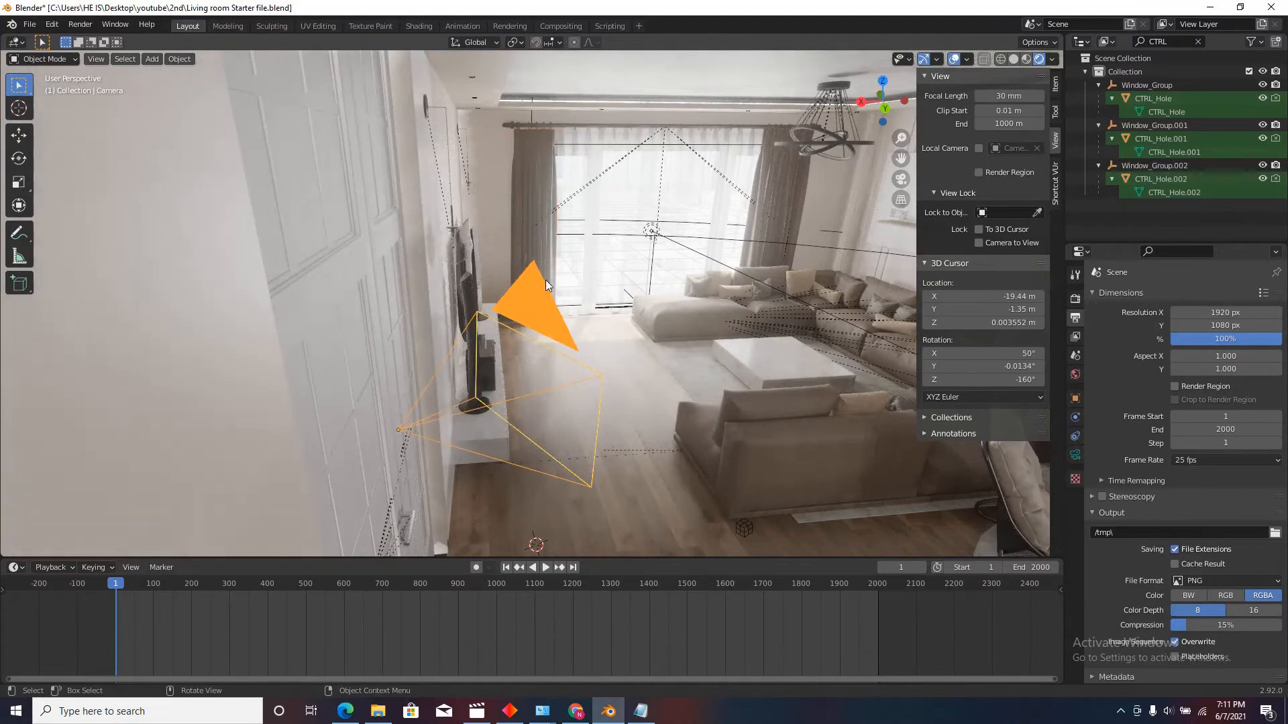
Step: Return to the camera view, frame it in the viewport and enable auto keying
key("KP_0")
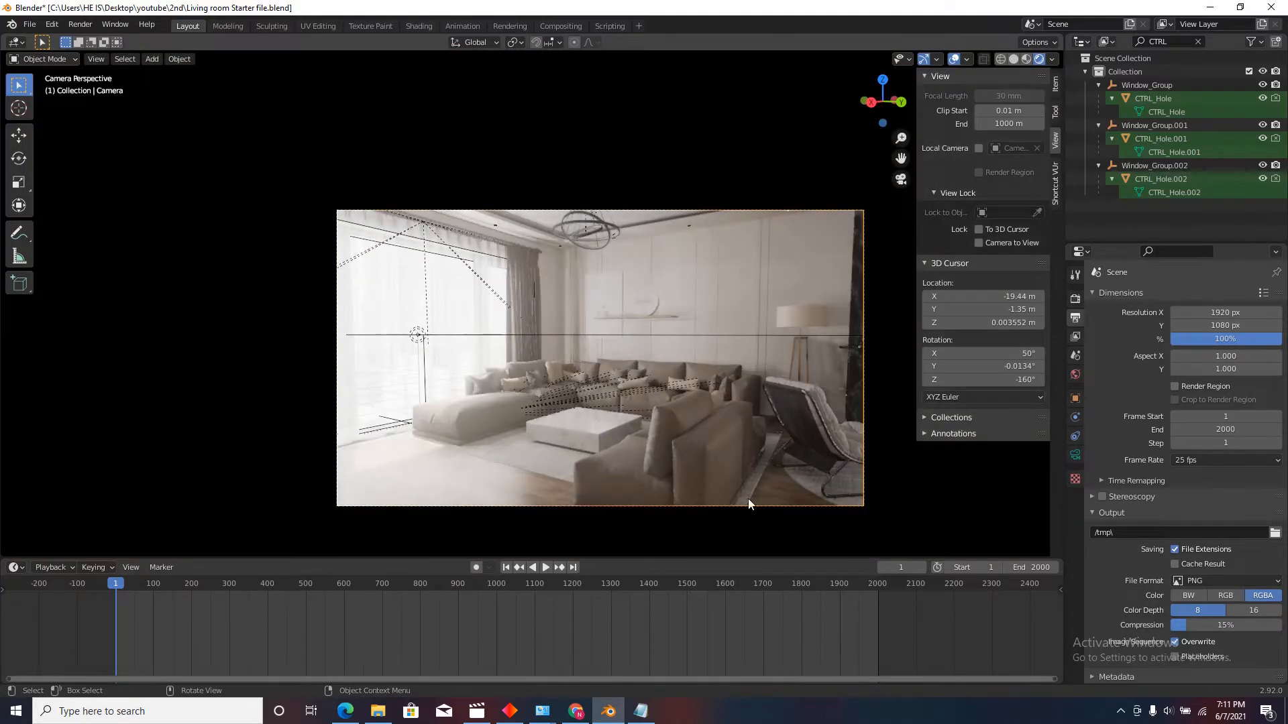
scroll(810, 518, "up", 2)
middle_click_drag(583, 344, 601, 380, "shift")
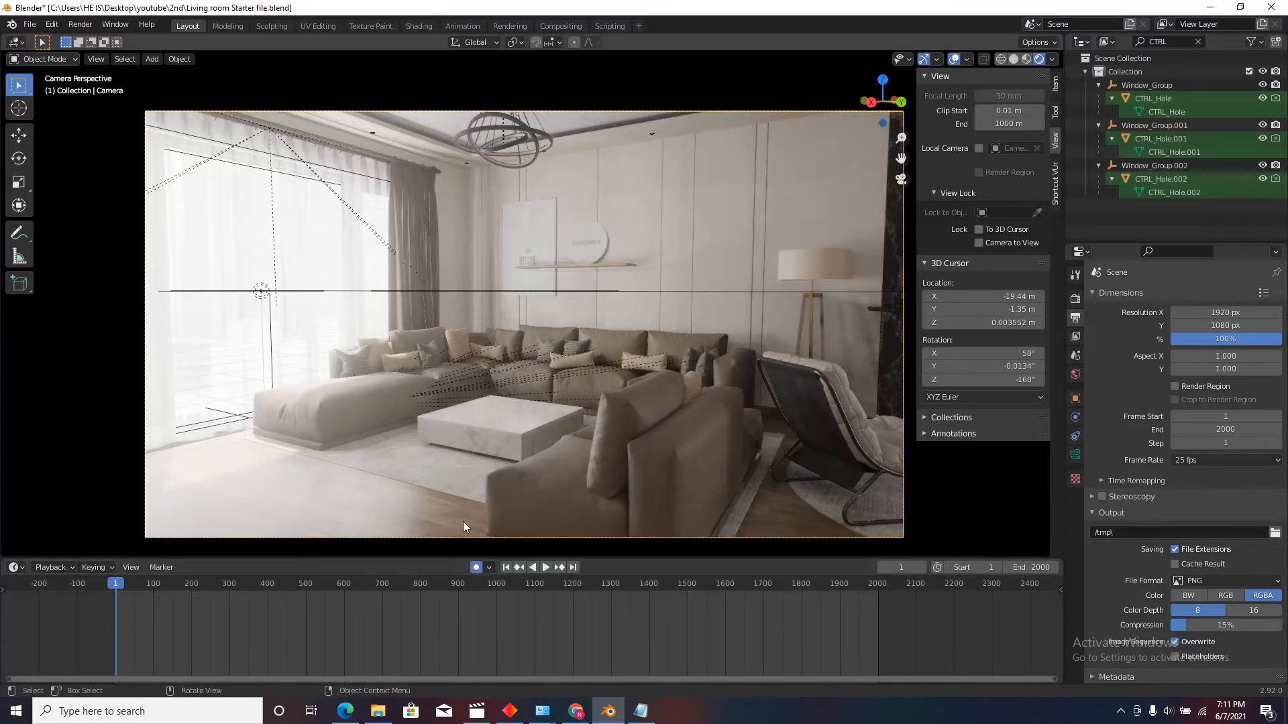
scroll(461, 525, "up", 1)
scroll(540, 498, "down", 1)
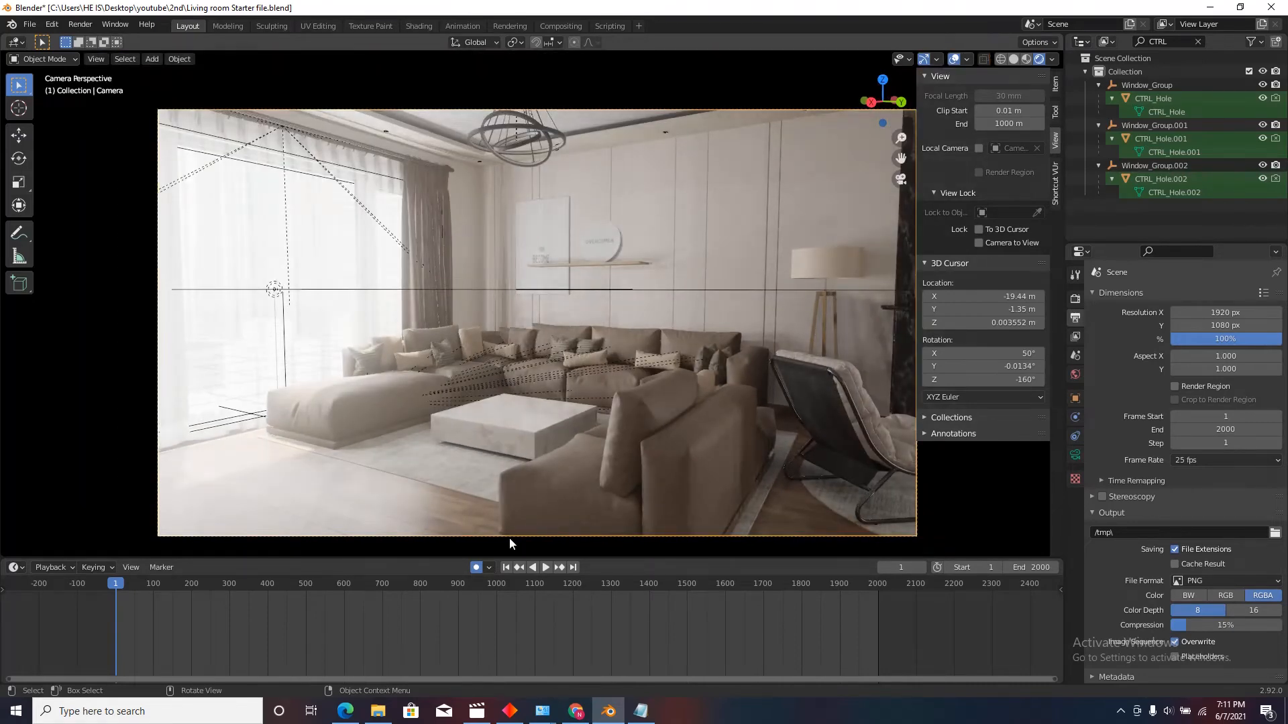
Step: Play the timeline in rendered shading to check the playback speed, returning to frame 1
left_click(545, 568)
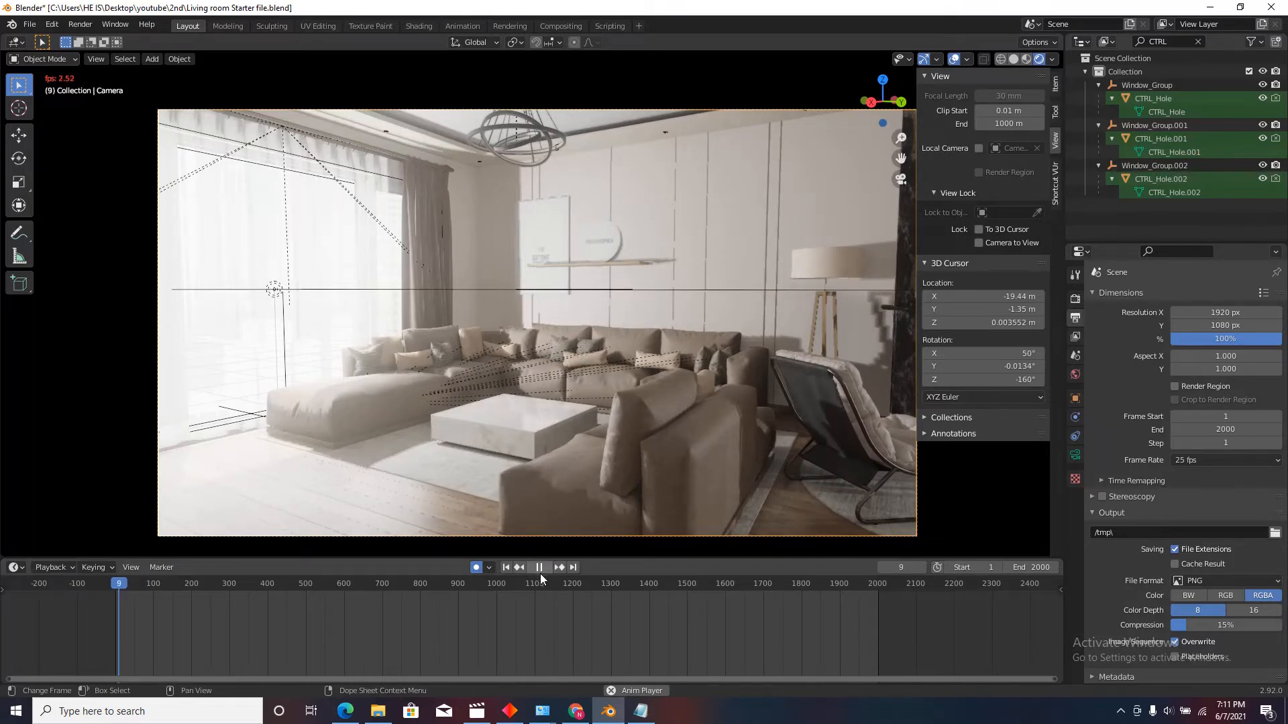
left_click(540, 569)
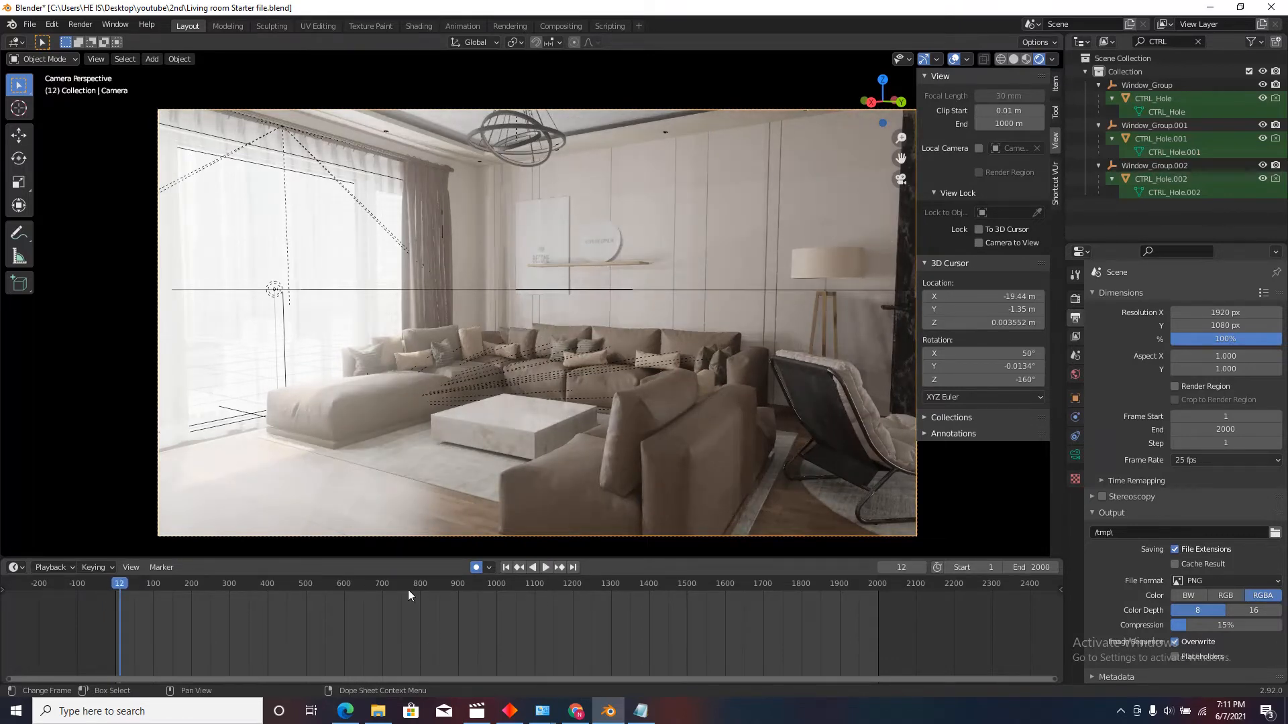
key("shift+Left")
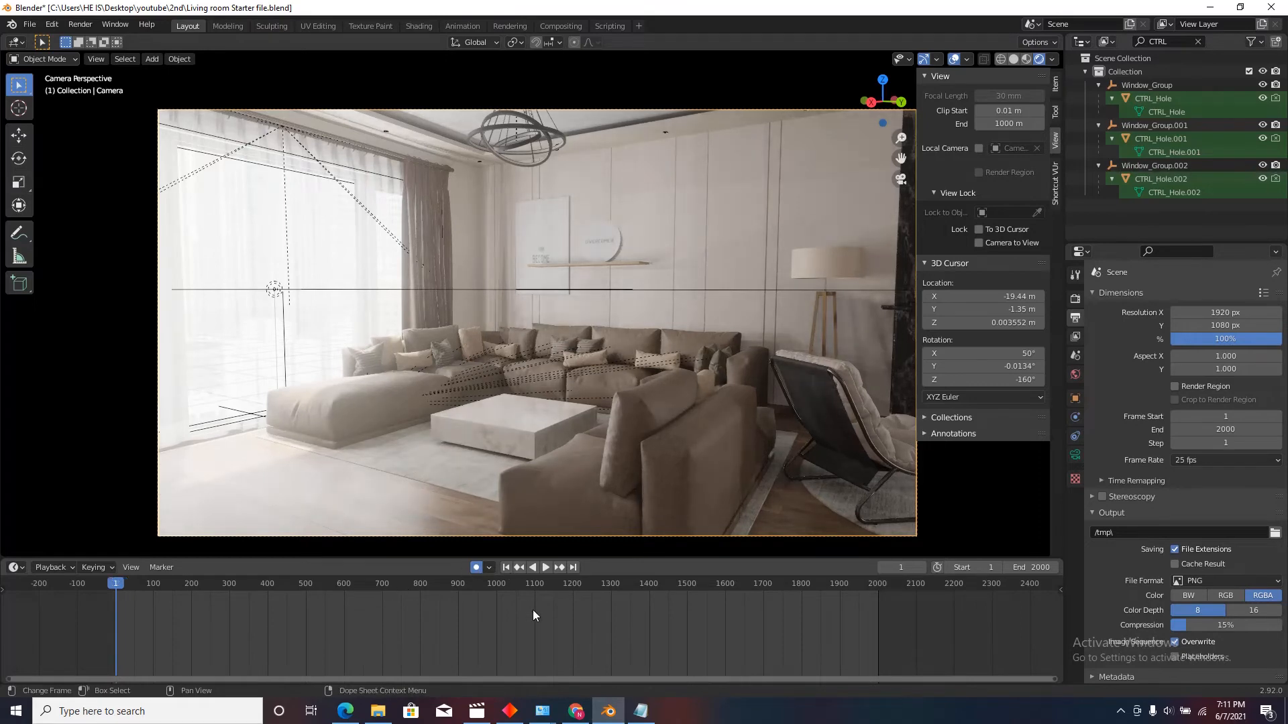
key("space")
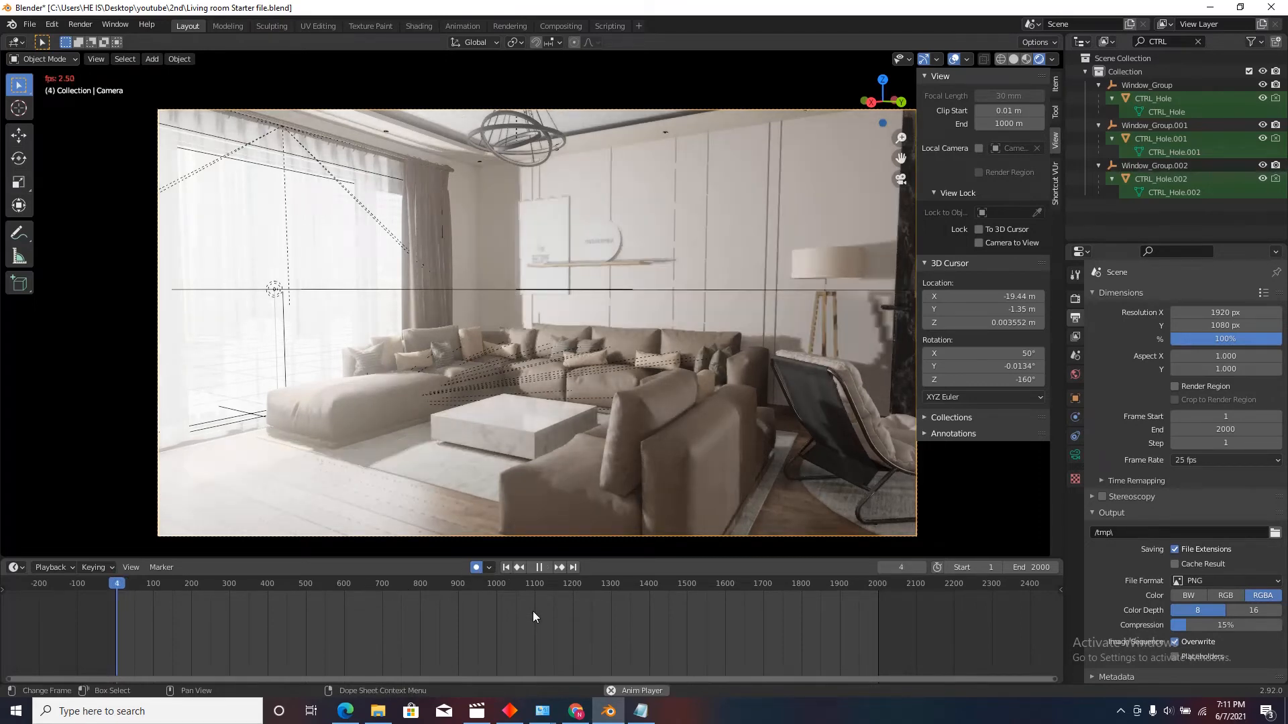
key("Escape")
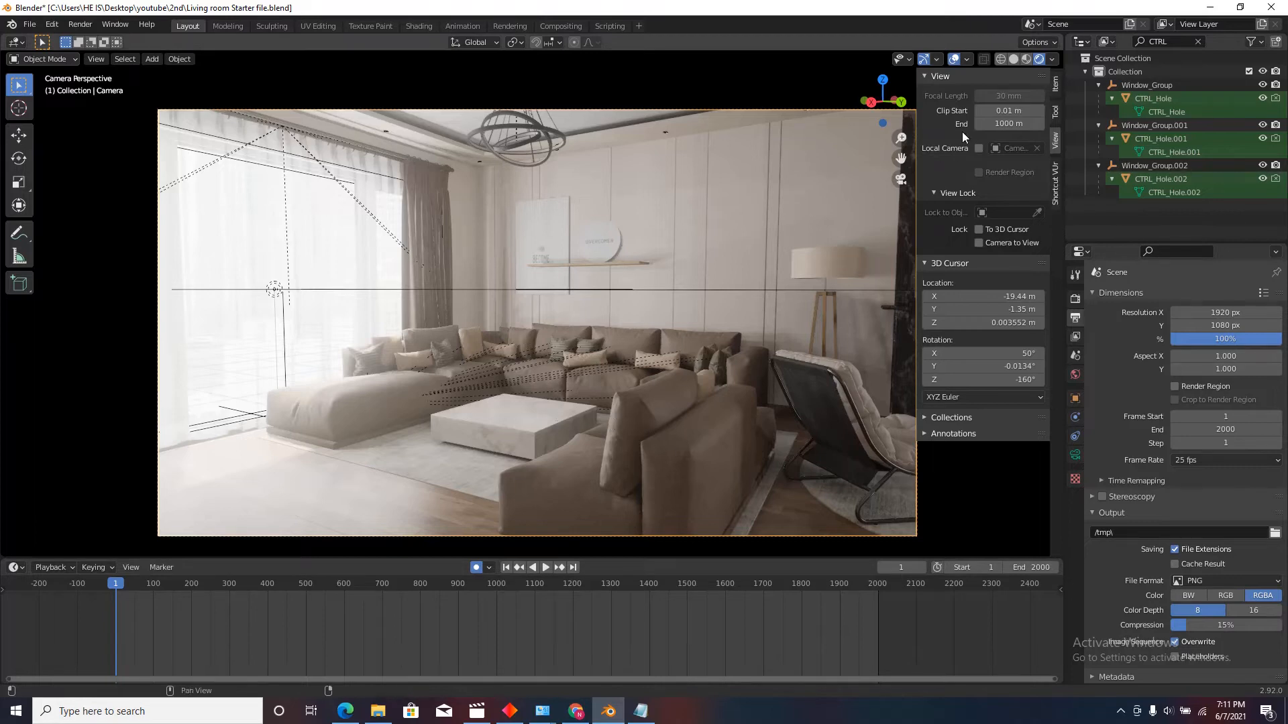
Step: Switch the viewport to solid shading, test the playback speed and return to frame 1
left_click(1014, 59)
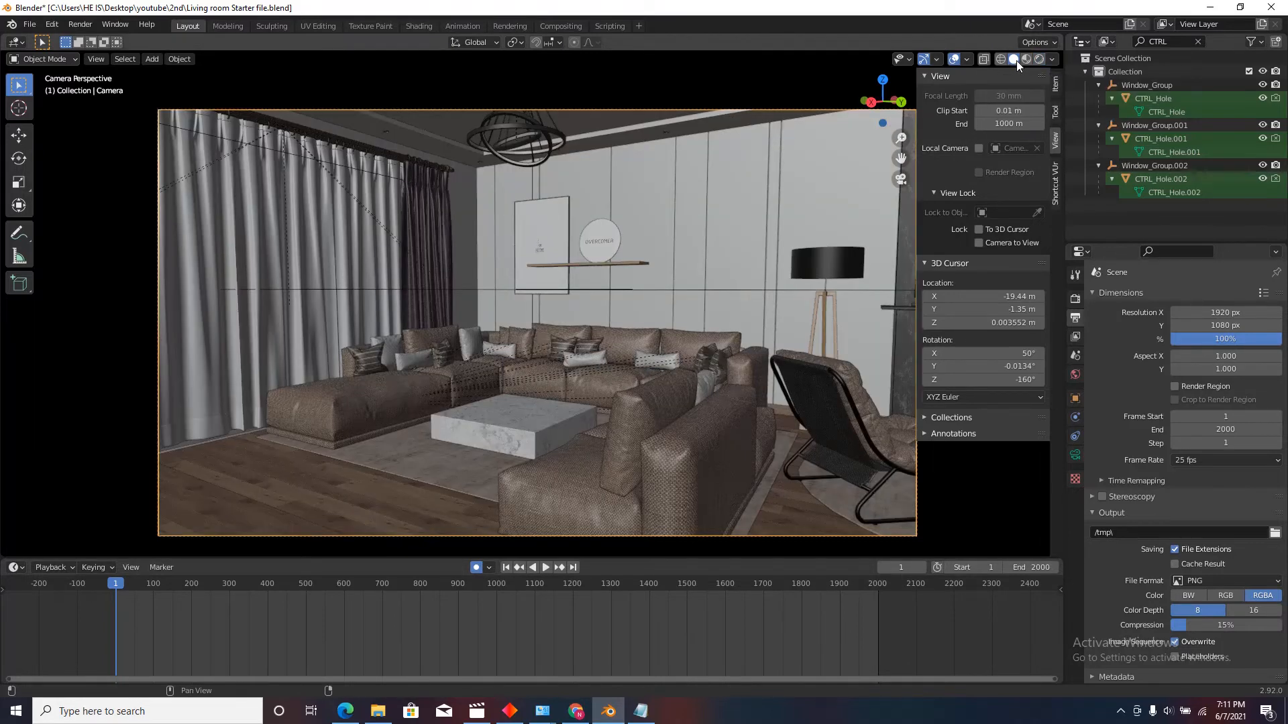
key("space")
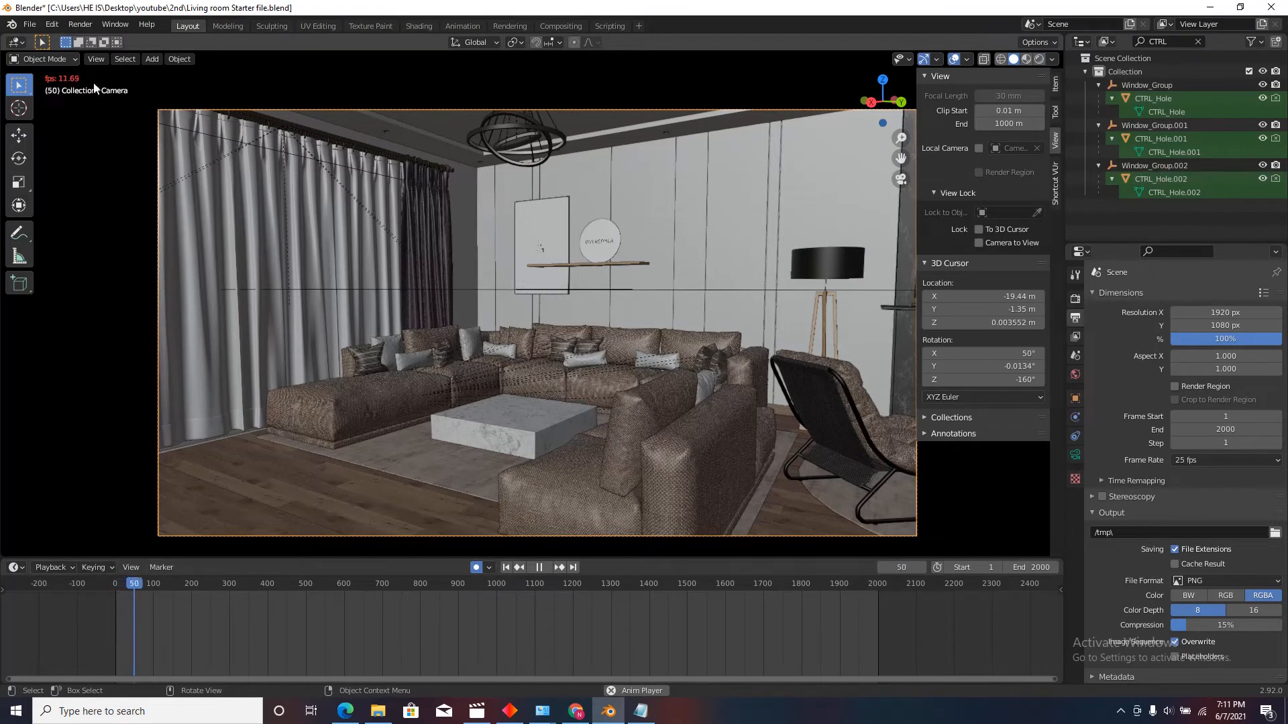
key("shift+Left")
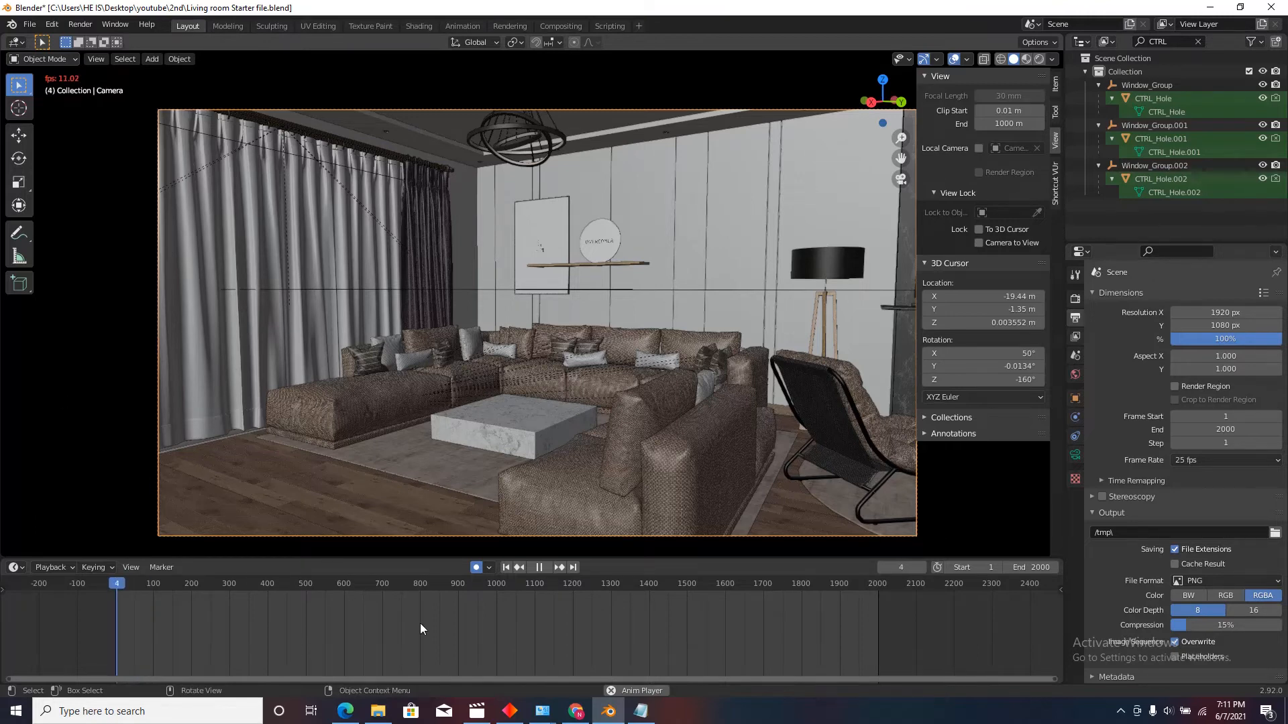
left_click(541, 567)
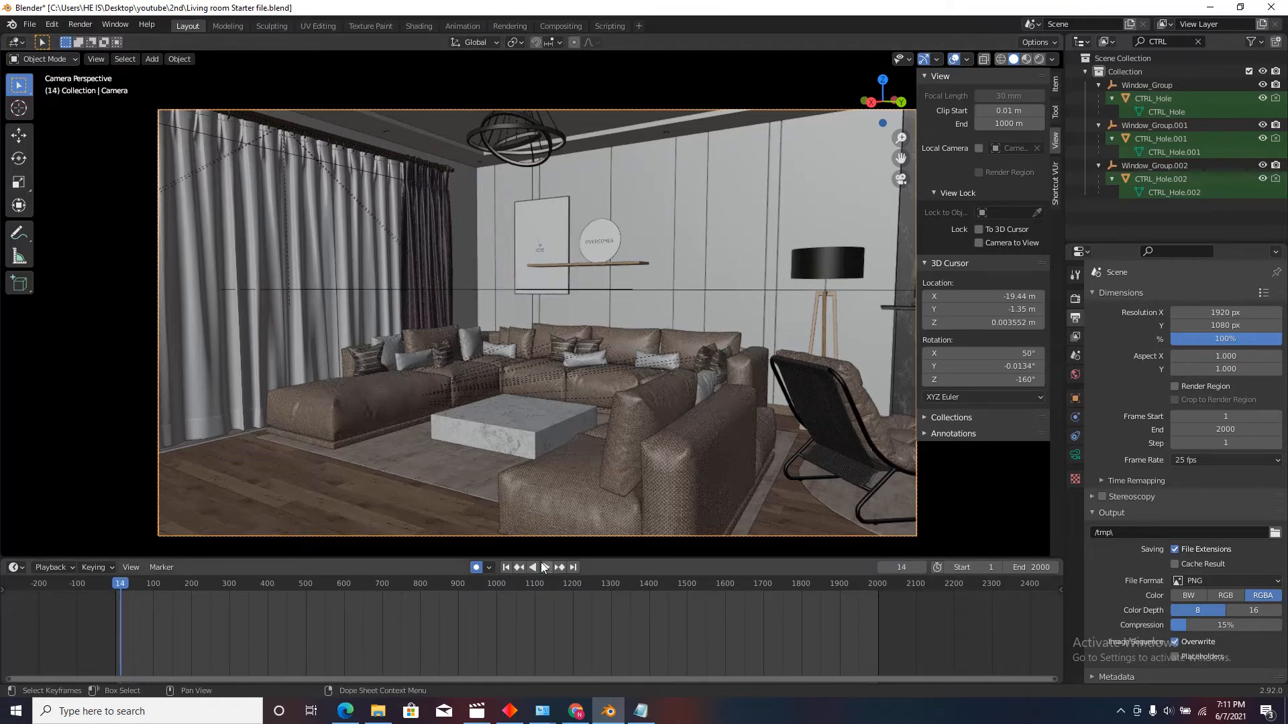
left_click(506, 568)
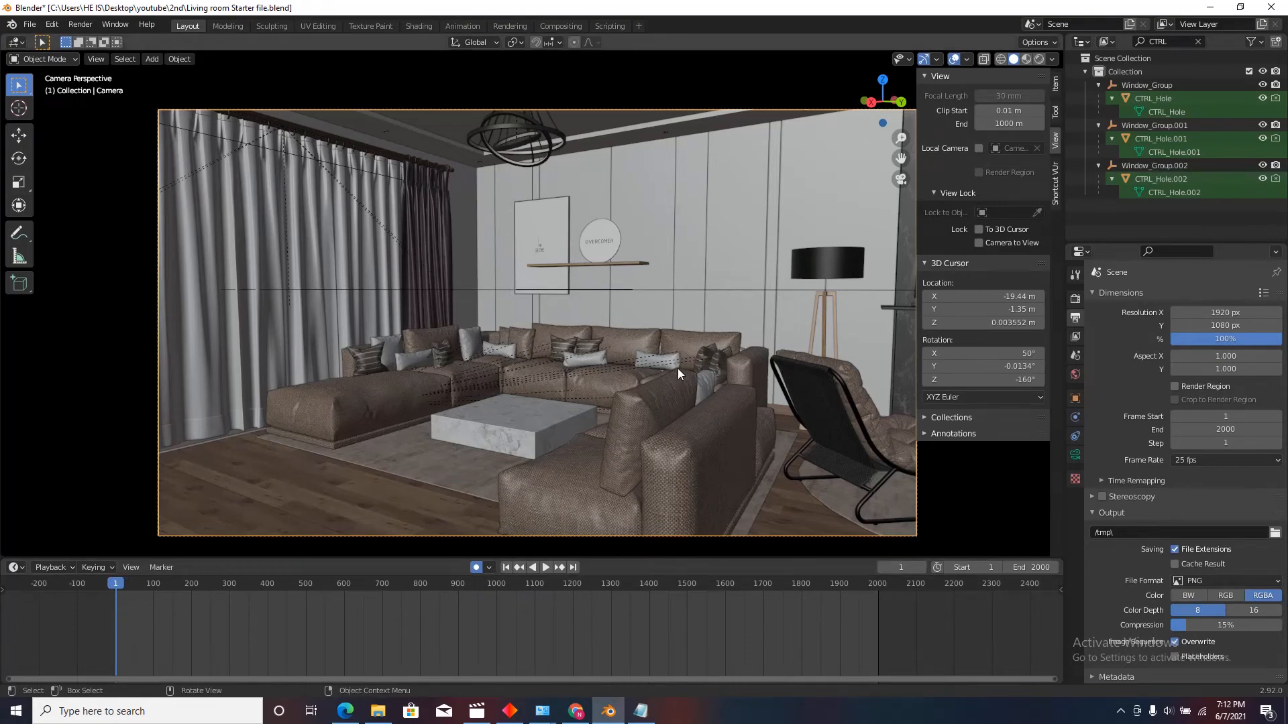
Step: Record the camera walkthrough with Walk Navigation during playback up to frame 2000, return to frame 1 and disable auto keying
key("space")
key("shift+grave")
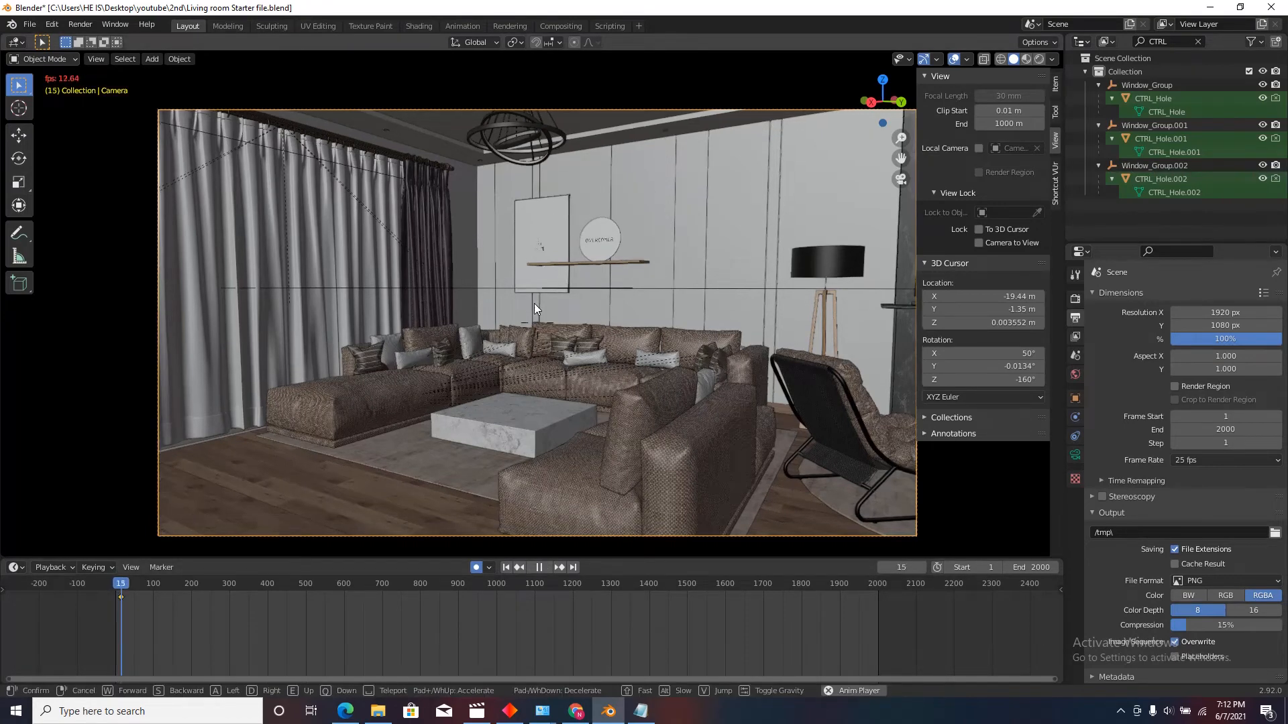
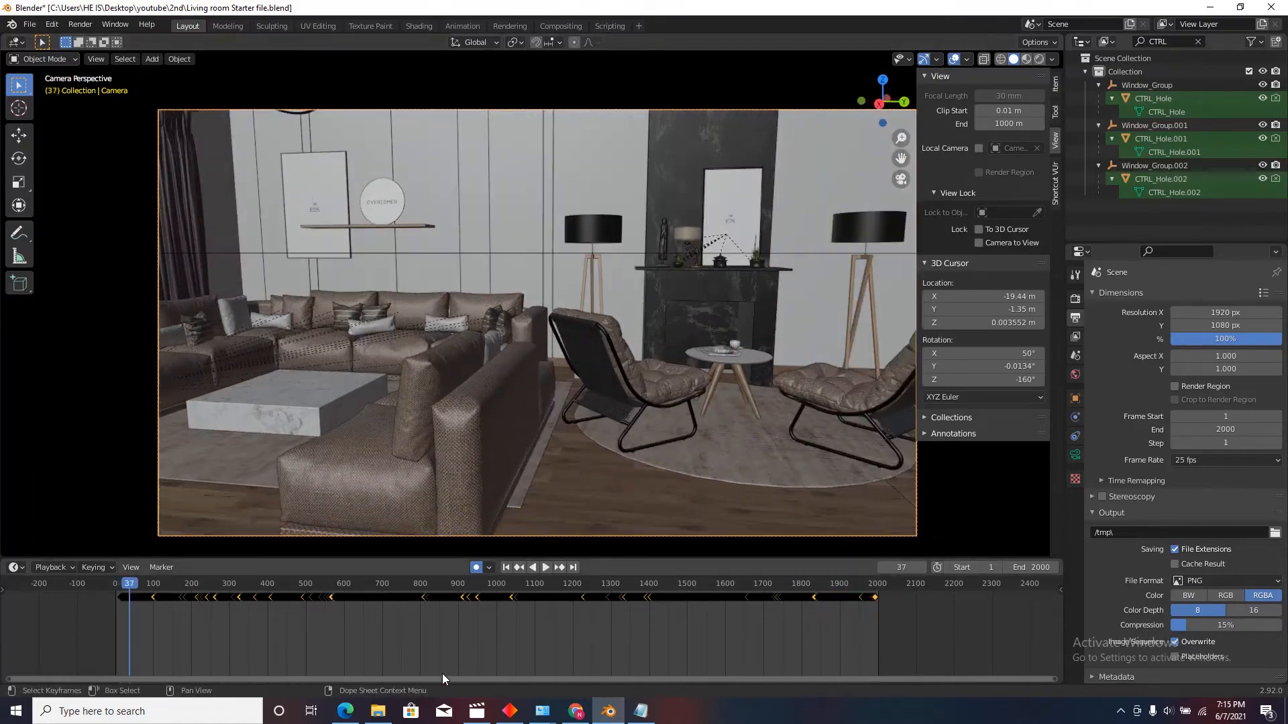
key("Escape")
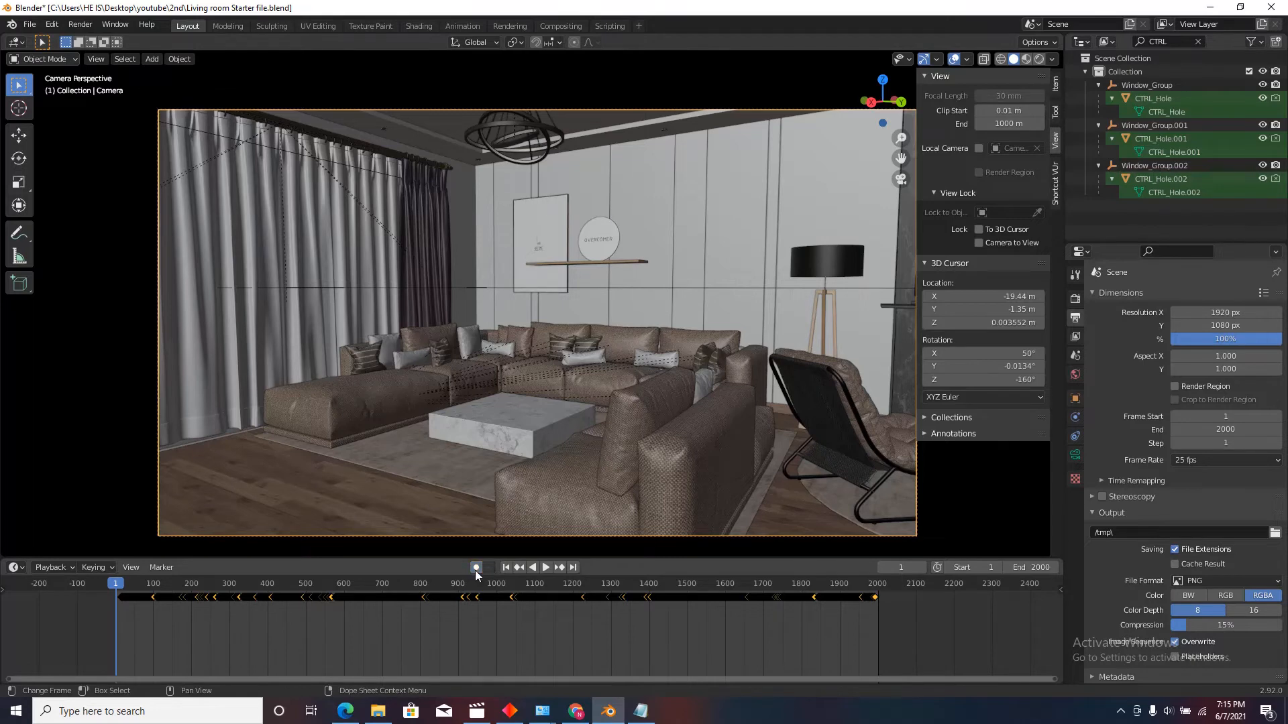
Step: Play back the recorded camera walkthrough and check its frame rate
key("space")
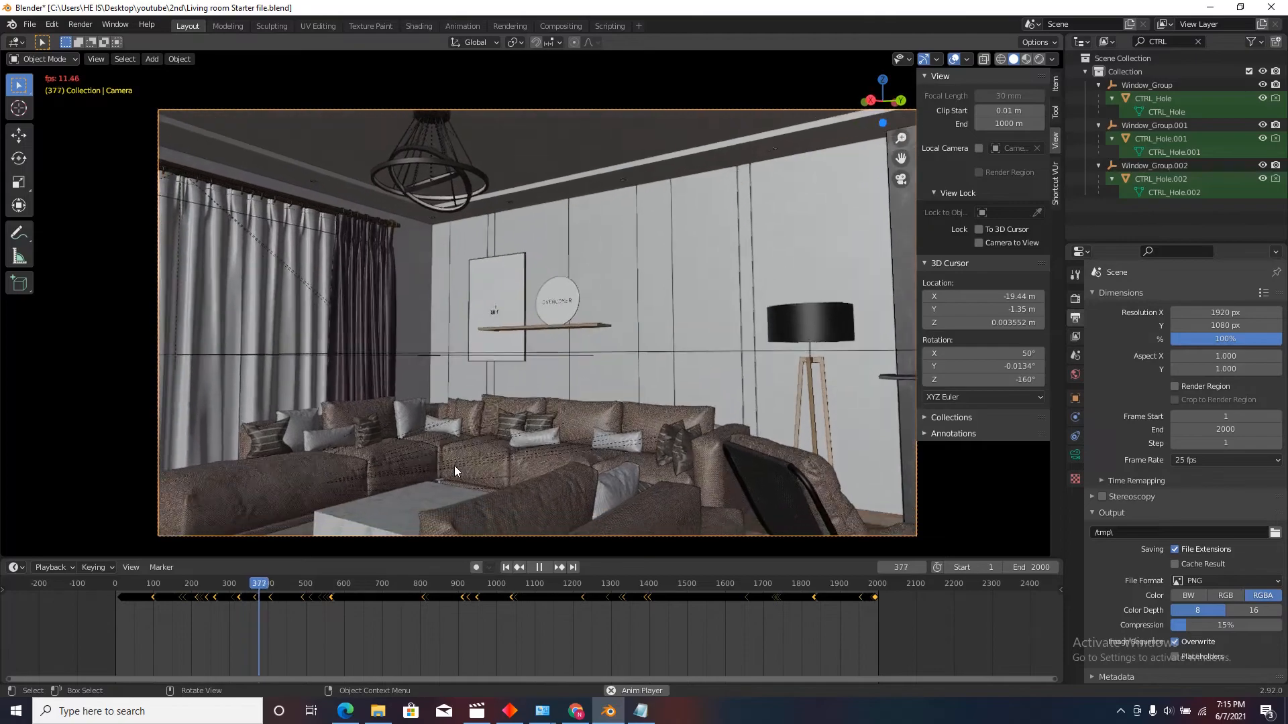
key("c")
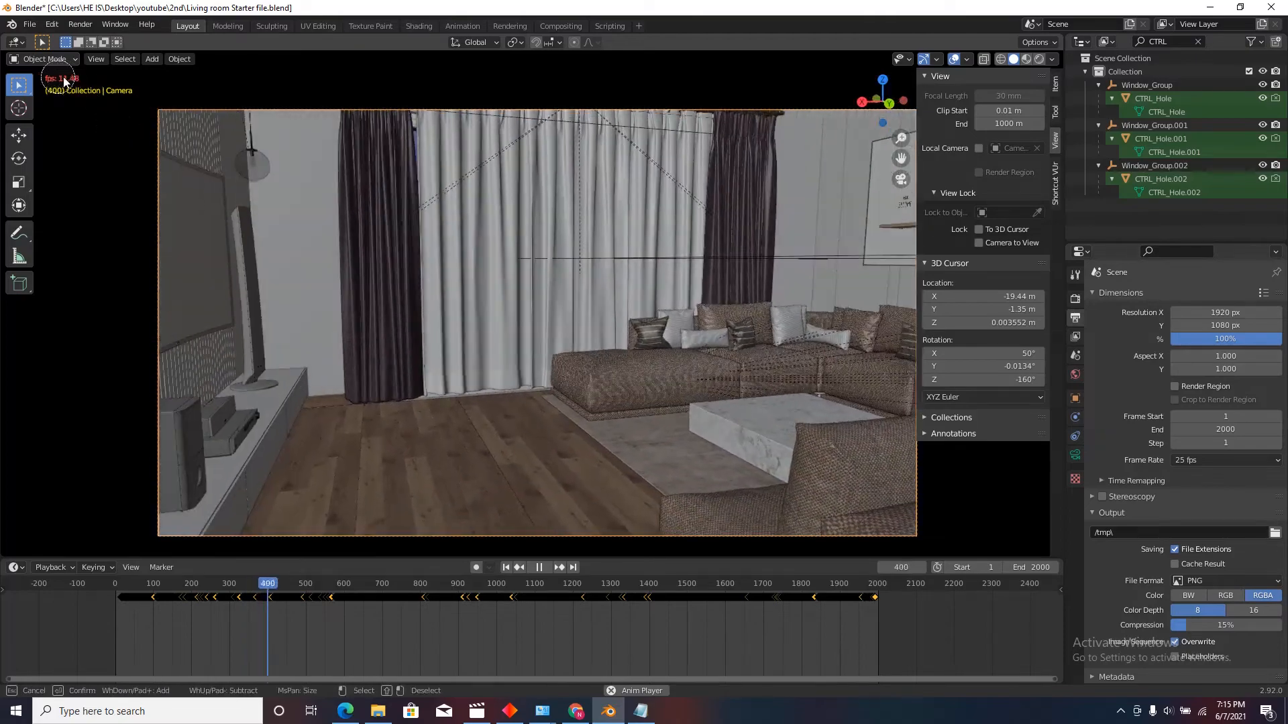
key("Escape")
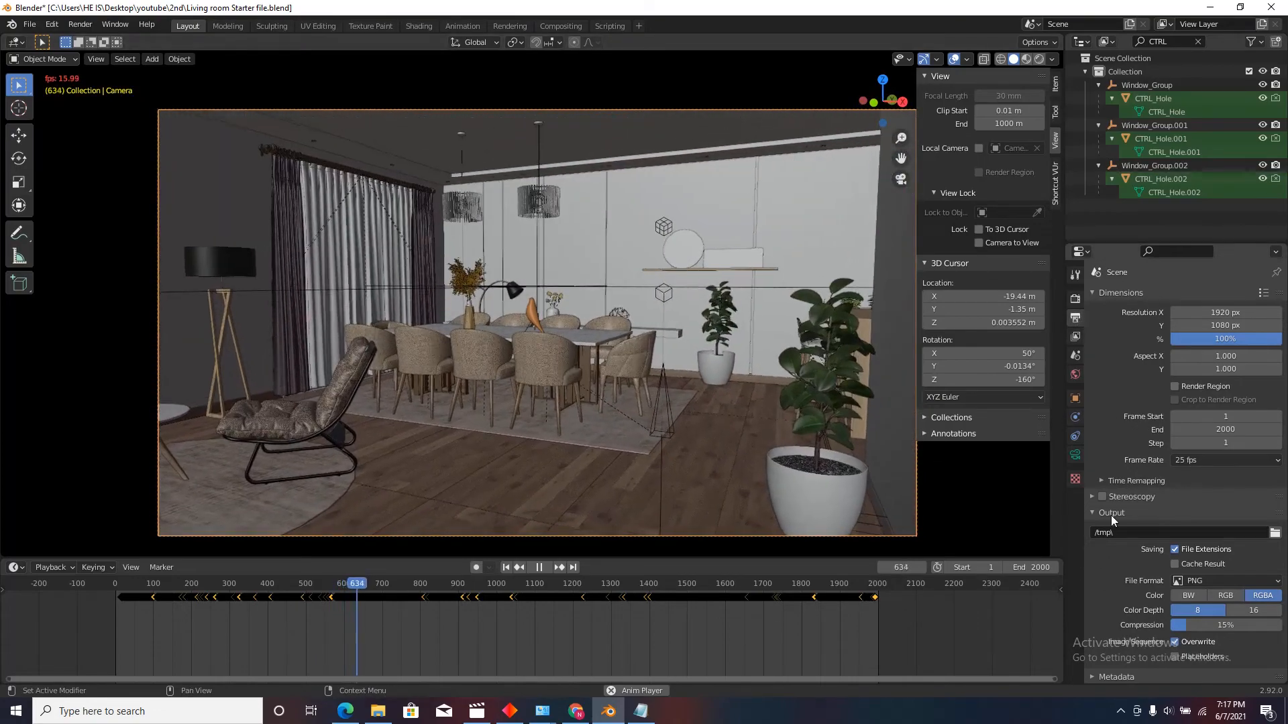
Step: Set the Old time remapping value to 200 and replay the walkthrough from the start
left_click(1101, 480)
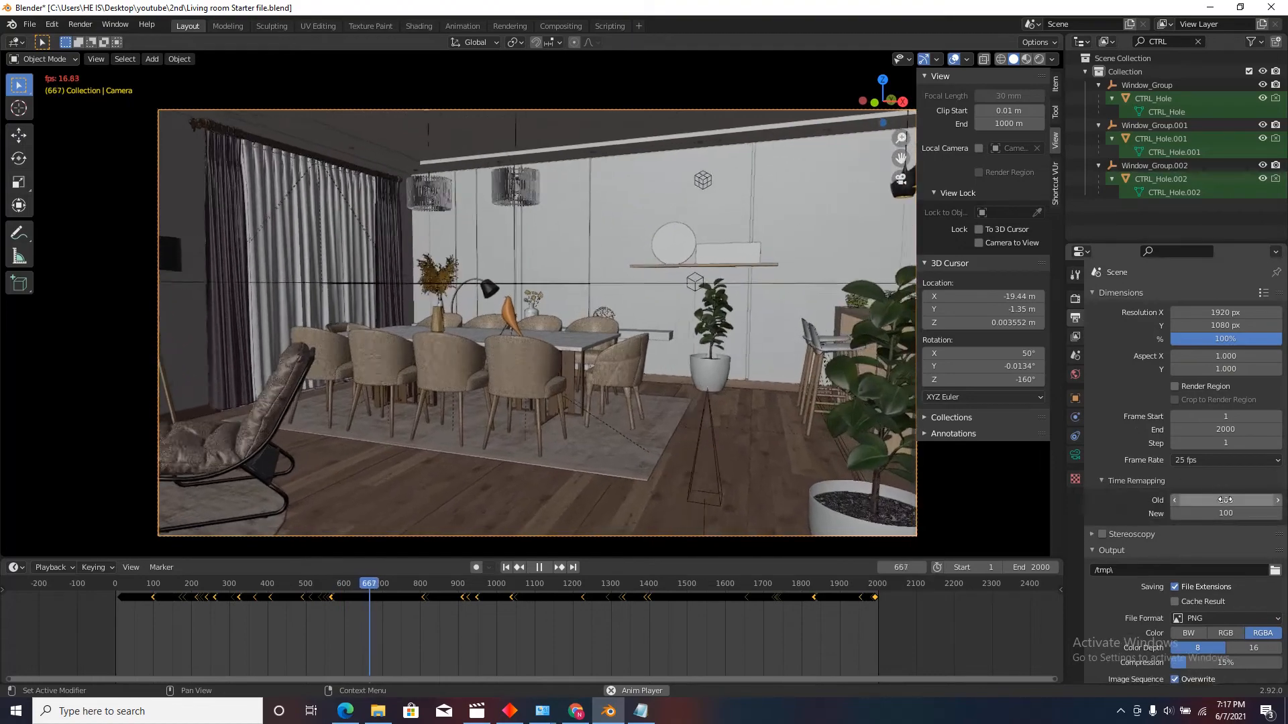
left_click(1225, 500)
type("200")
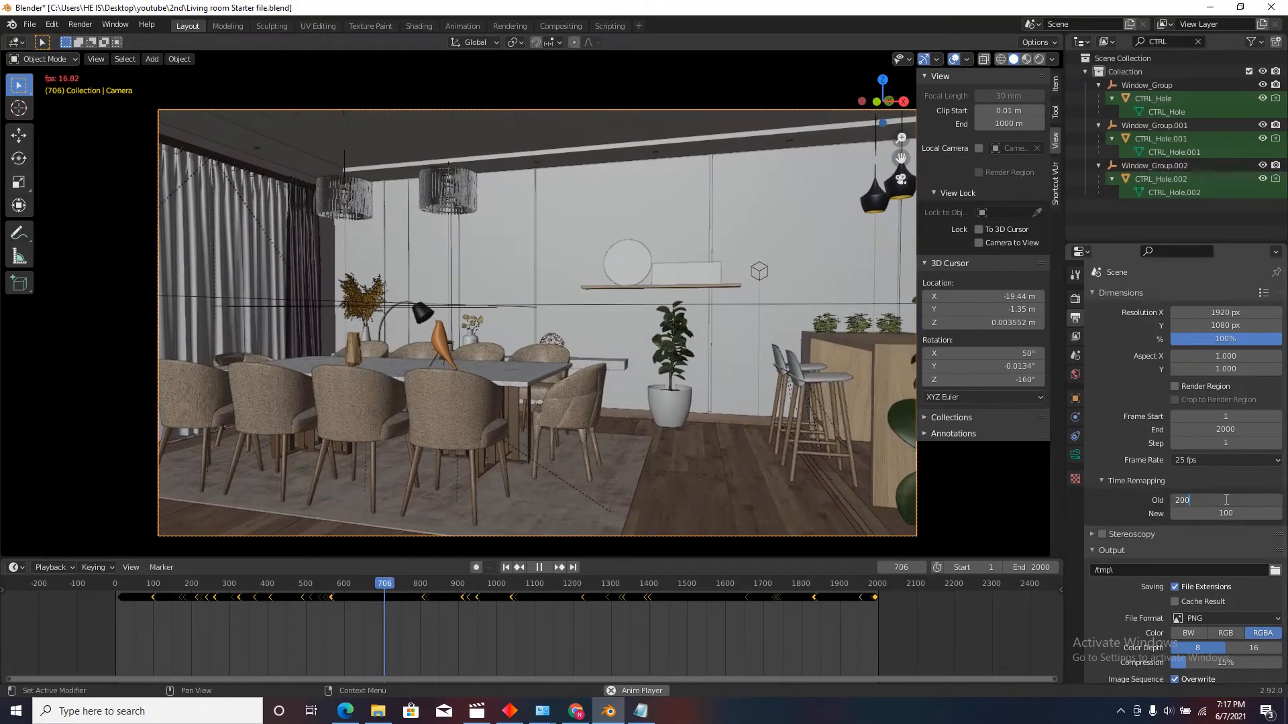
key("Return")
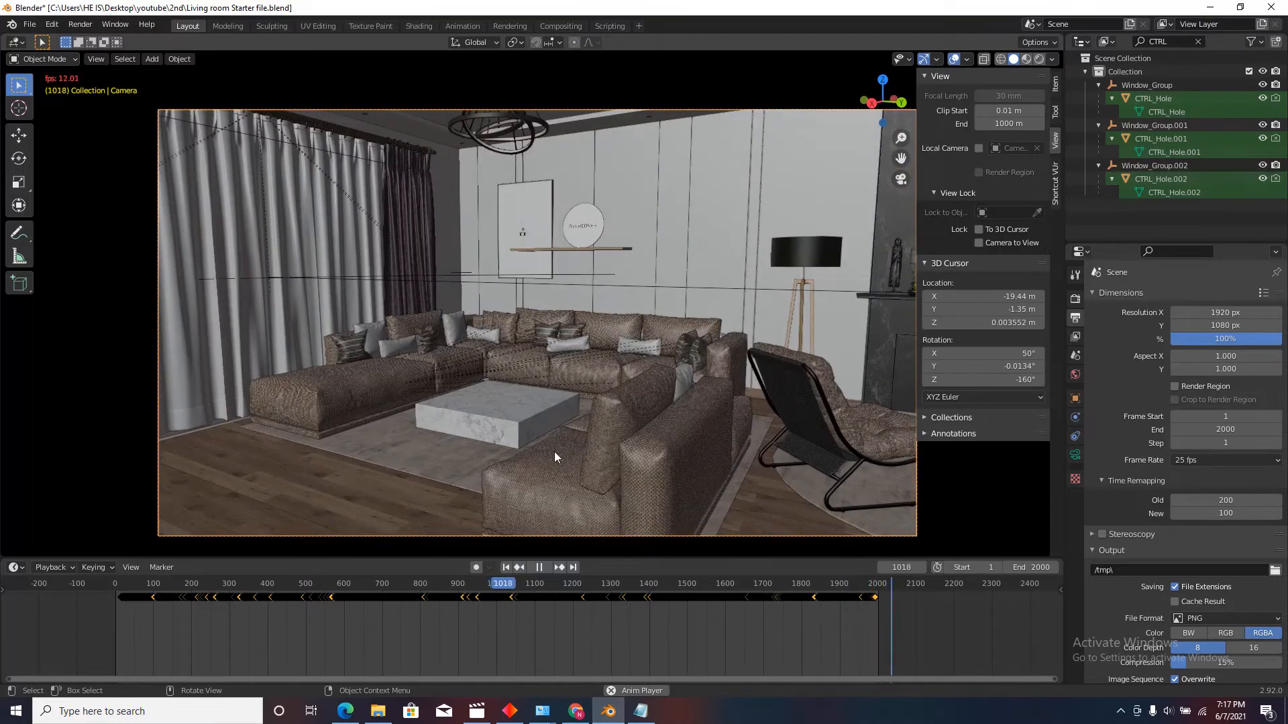
left_click_drag(505, 581, 63, 609)
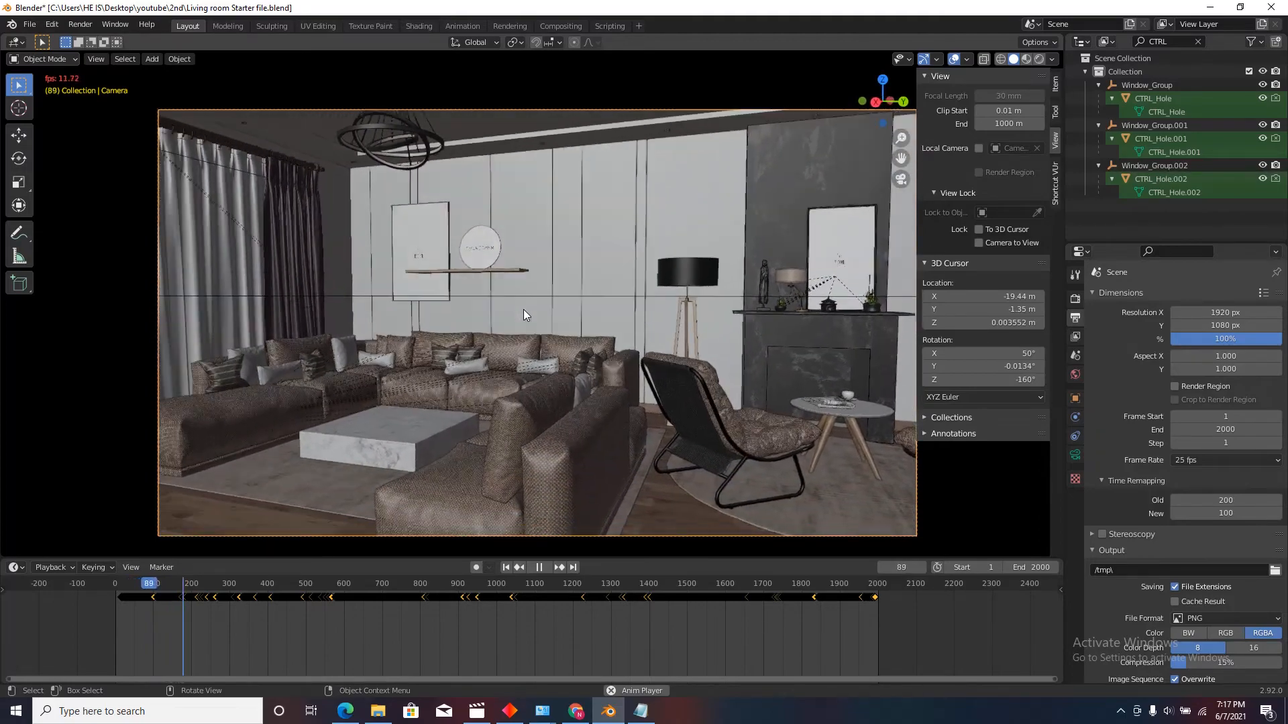
Step: Restore the Old time remapping value to 100 and check the walkthrough's speed
left_click(1223, 499)
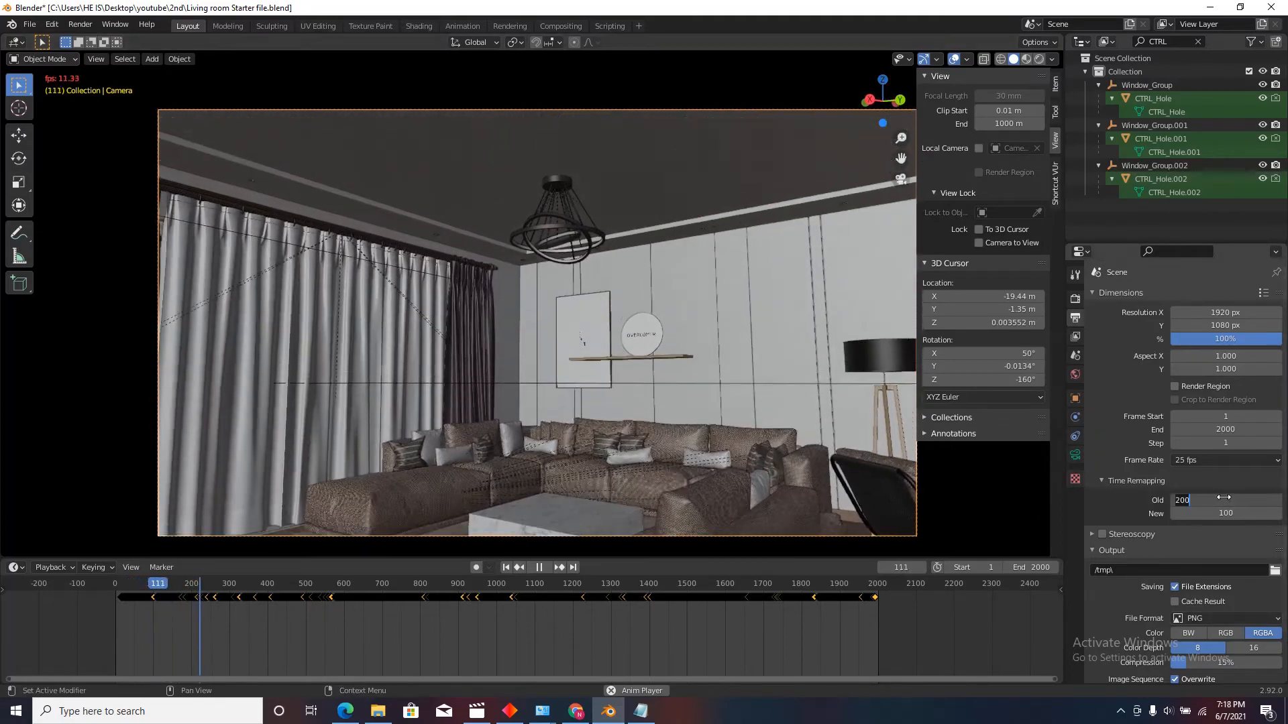
type("100")
key("Return")
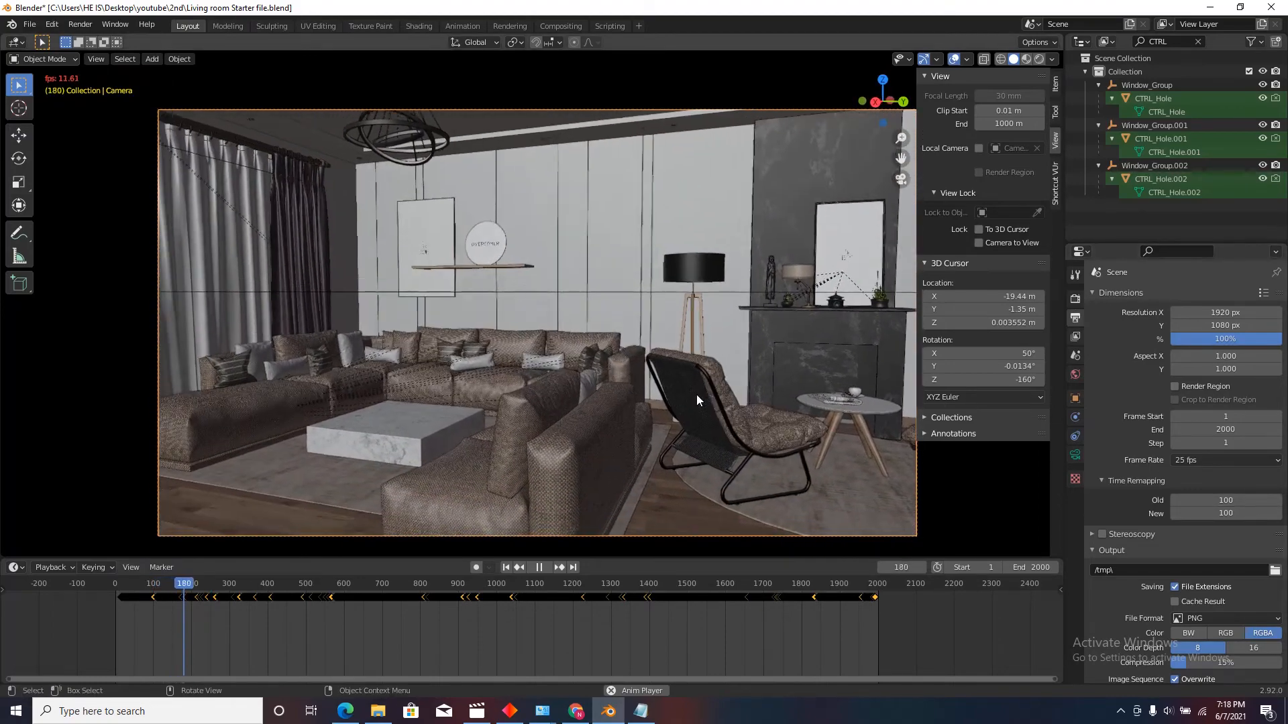
Step: Set the Old time remapping value to 50, review the walkthrough's playback and return to frame 1
left_click(1226, 500)
type("50")
key("Return")
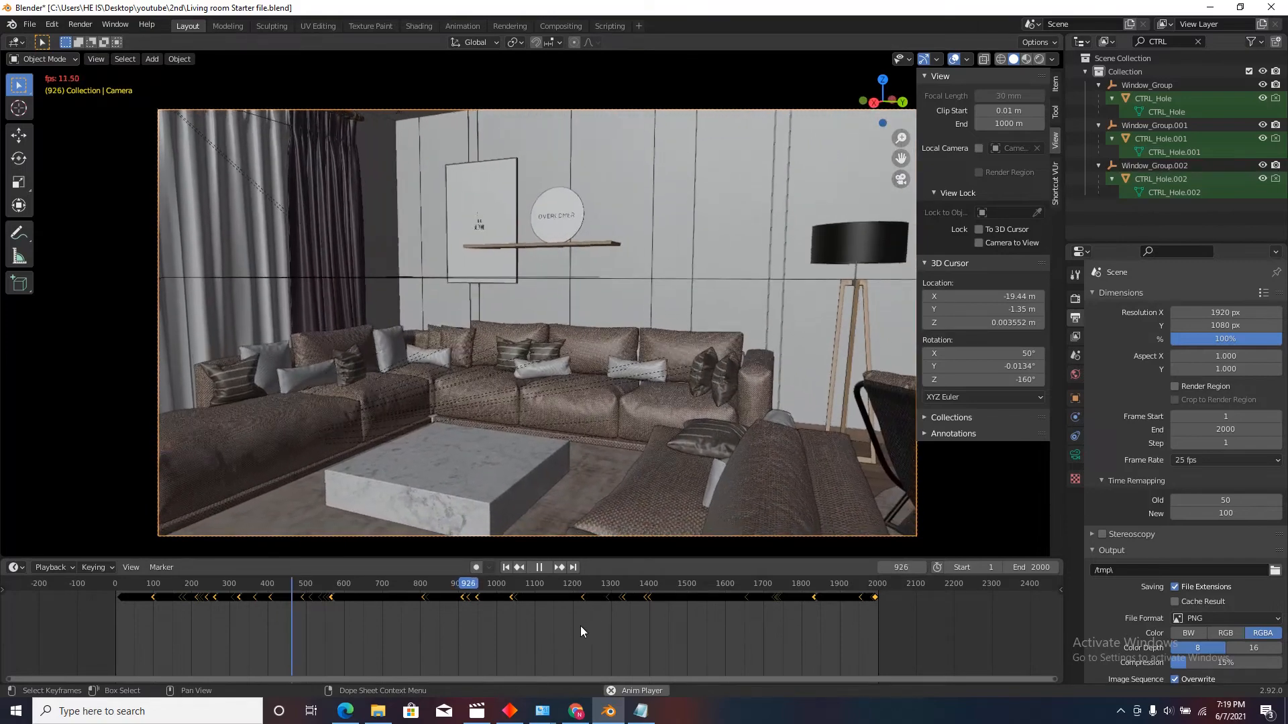
left_click(539, 570)
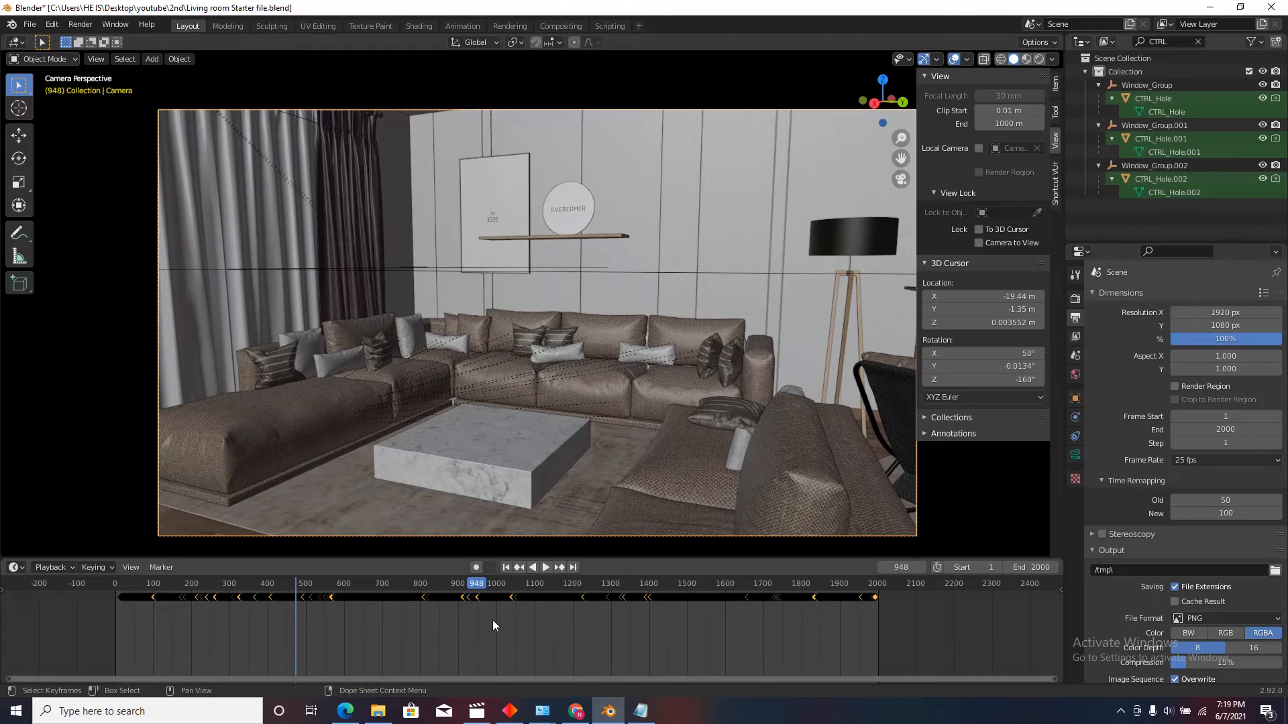
key("shift+Left")
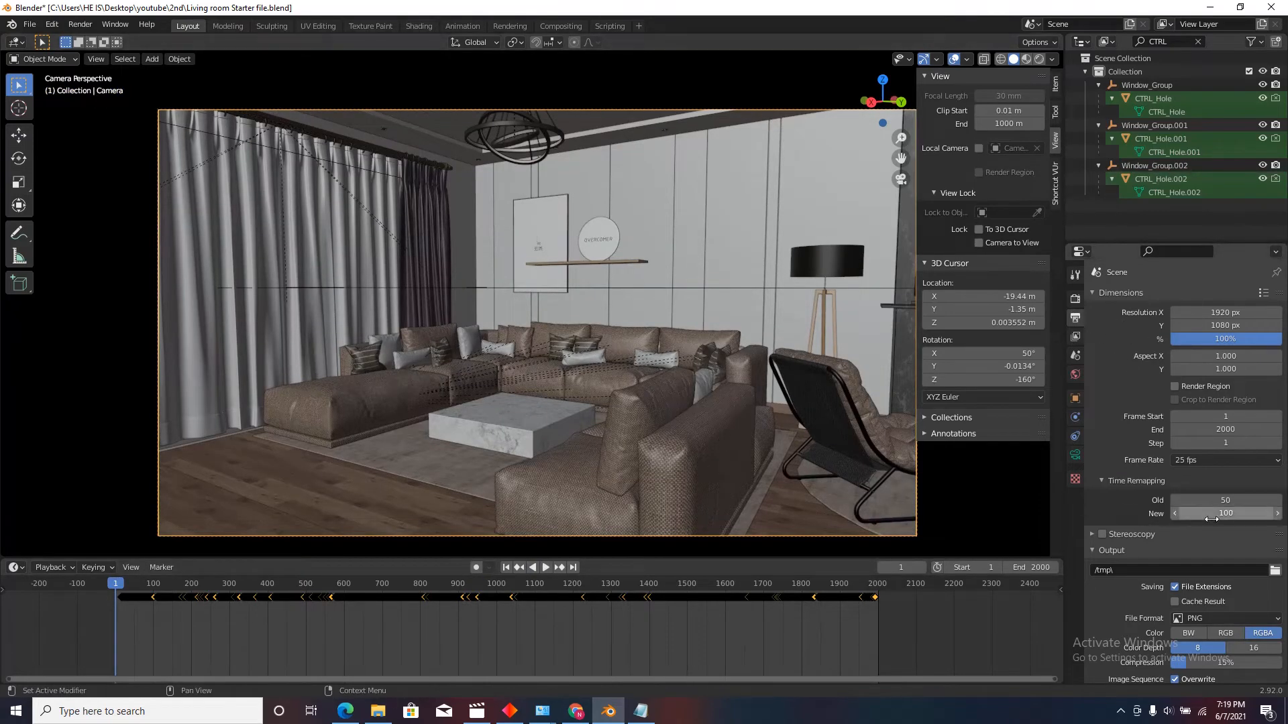
Step: Set the render output path to the 2nd folder inside the youtube folder
scroll(1157, 491, "down", 2)
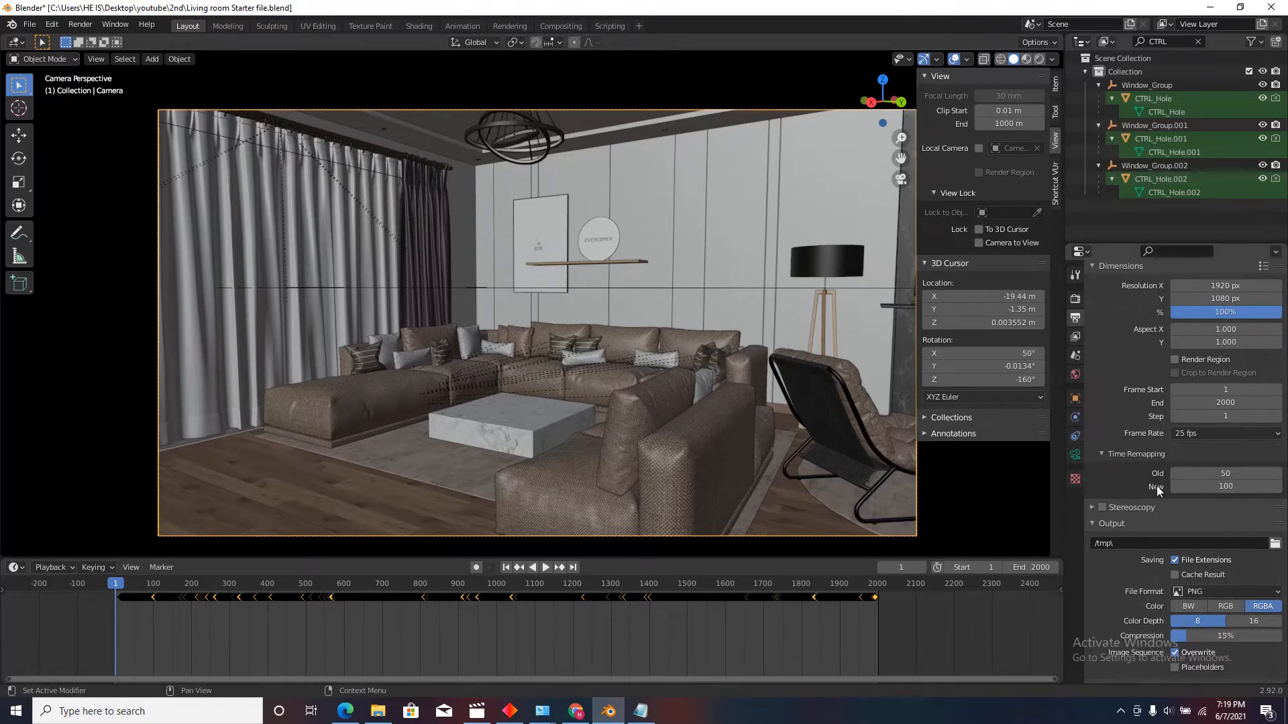
scroll(1157, 491, "down", 2)
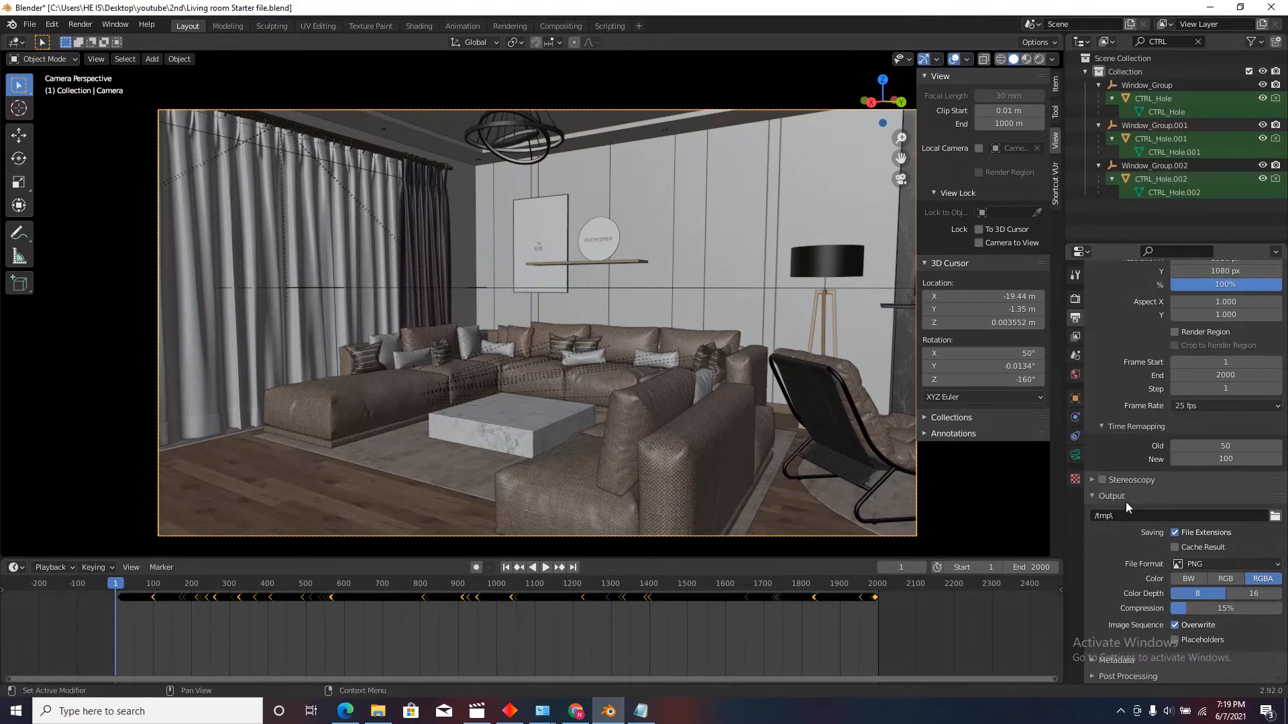
left_click(1274, 516)
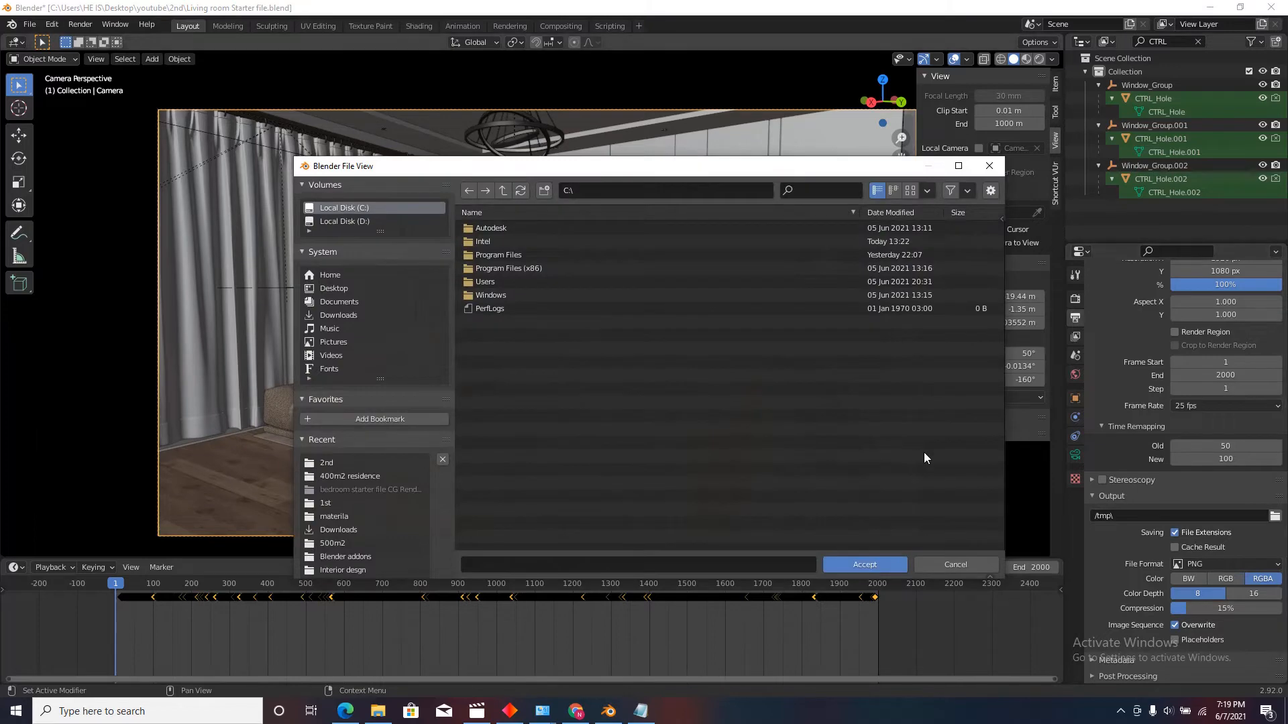
left_click(327, 463)
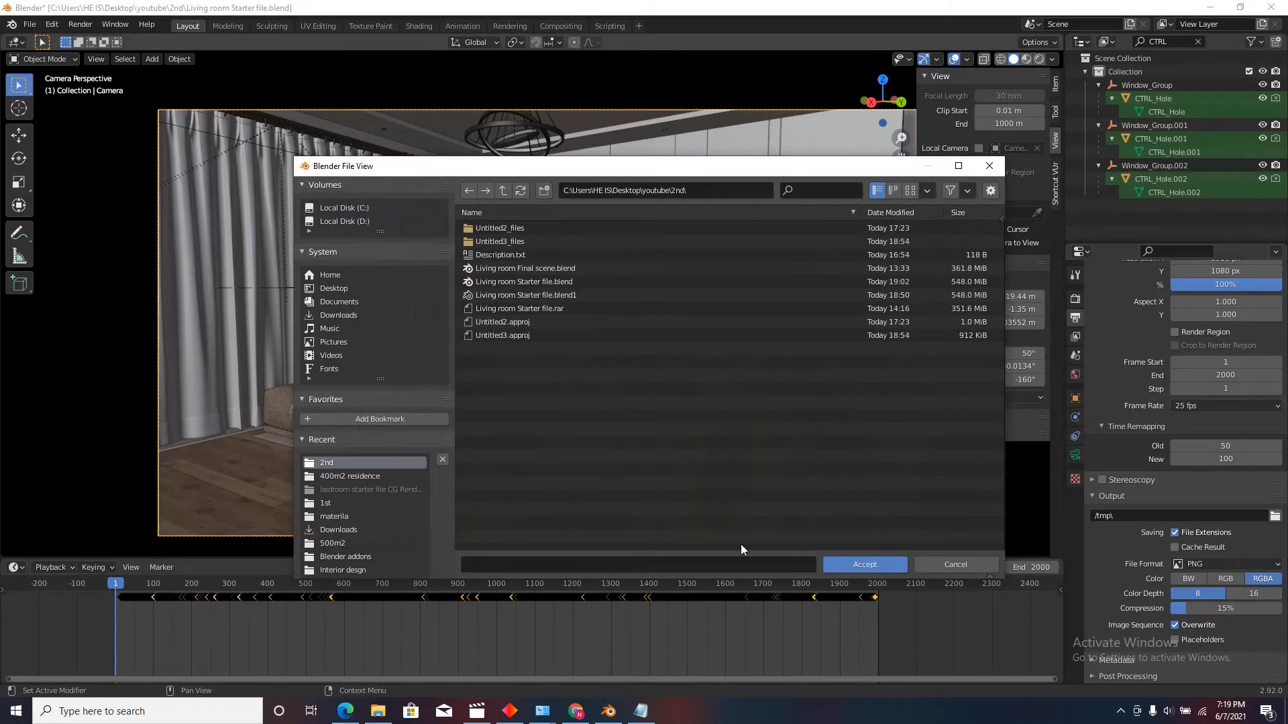
left_click(864, 565)
Step: Set the output file format to FFmpeg Video and apply the h264 in MP4 encoding preset
left_click(1242, 562)
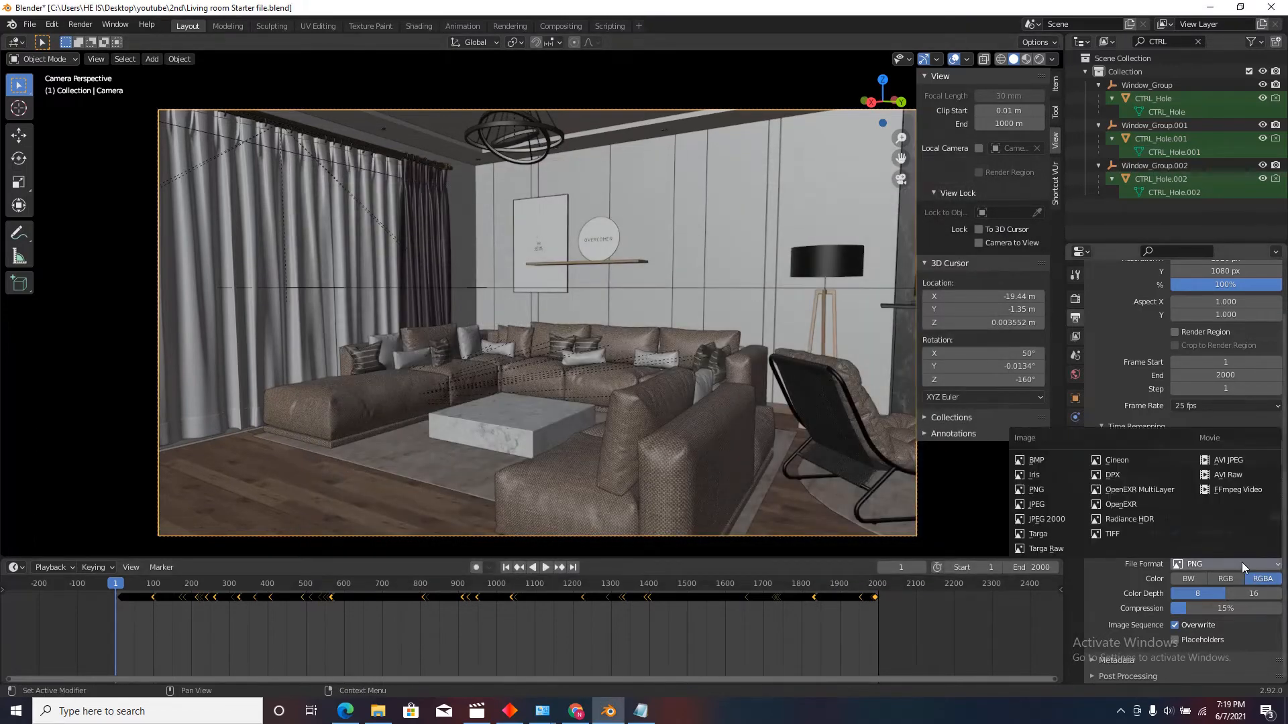
left_click(1235, 493)
scroll(1236, 493, "up", 1)
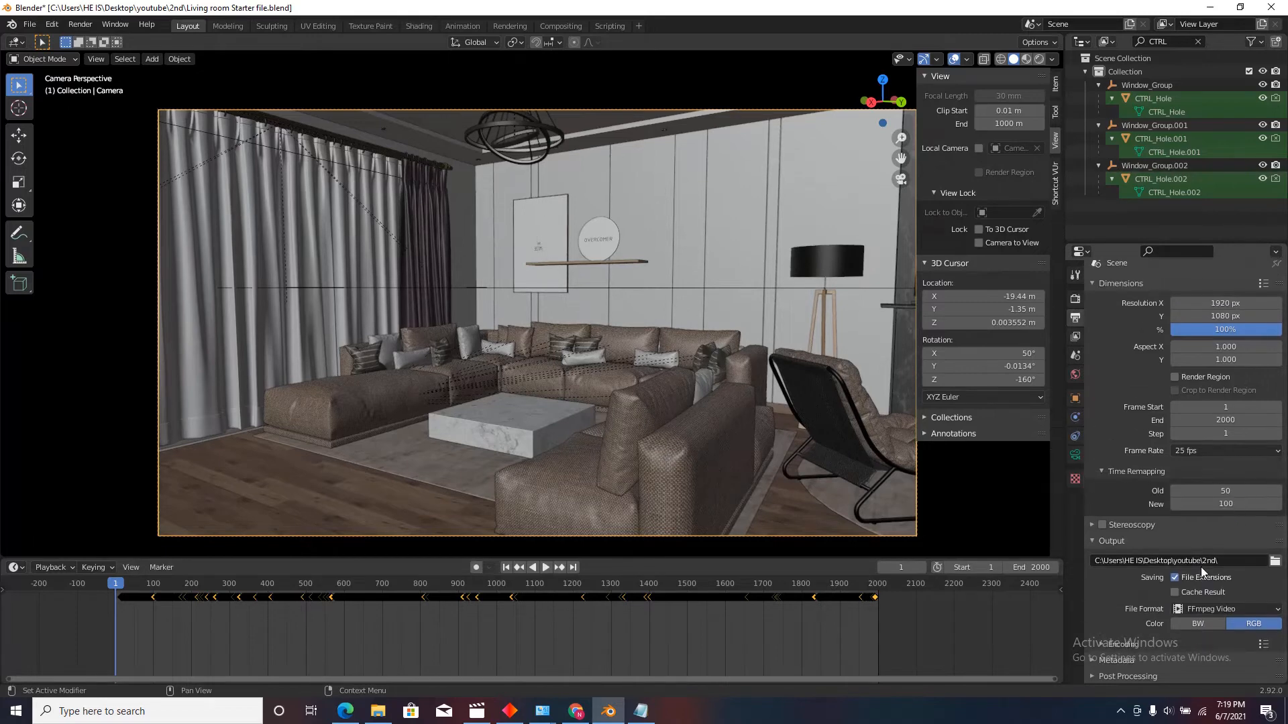
left_click(1266, 646)
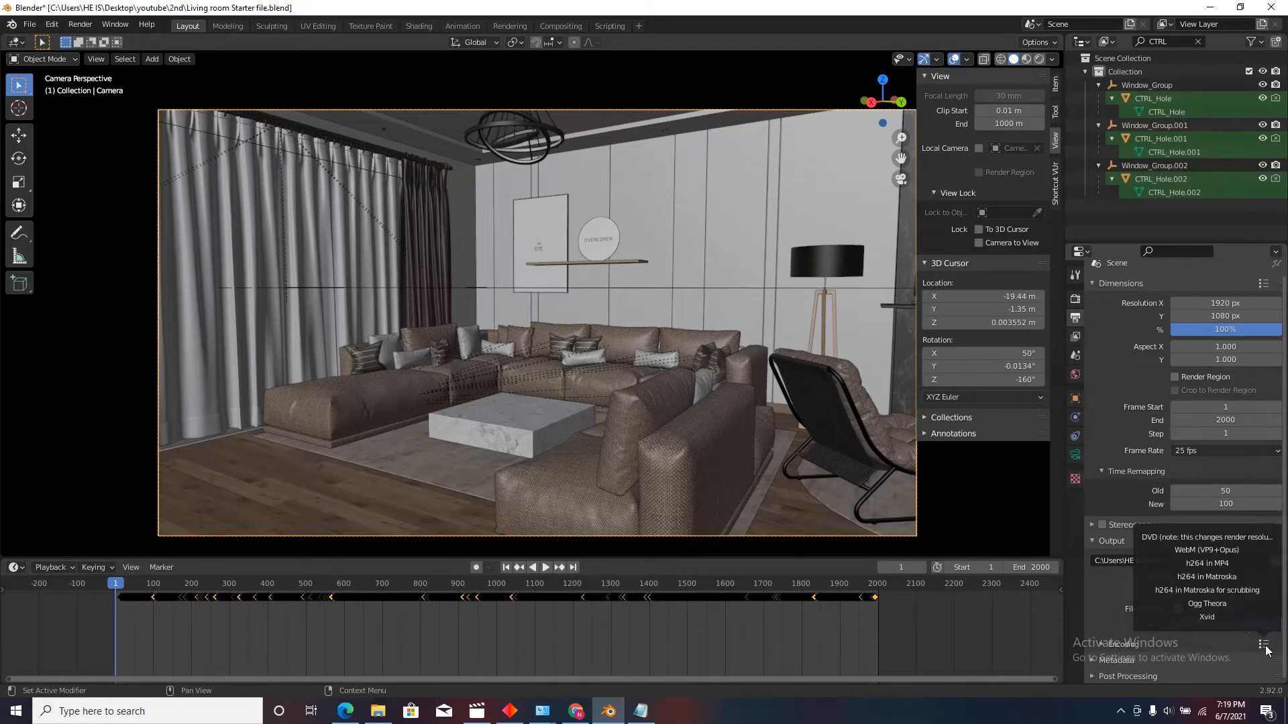
left_click(1209, 565)
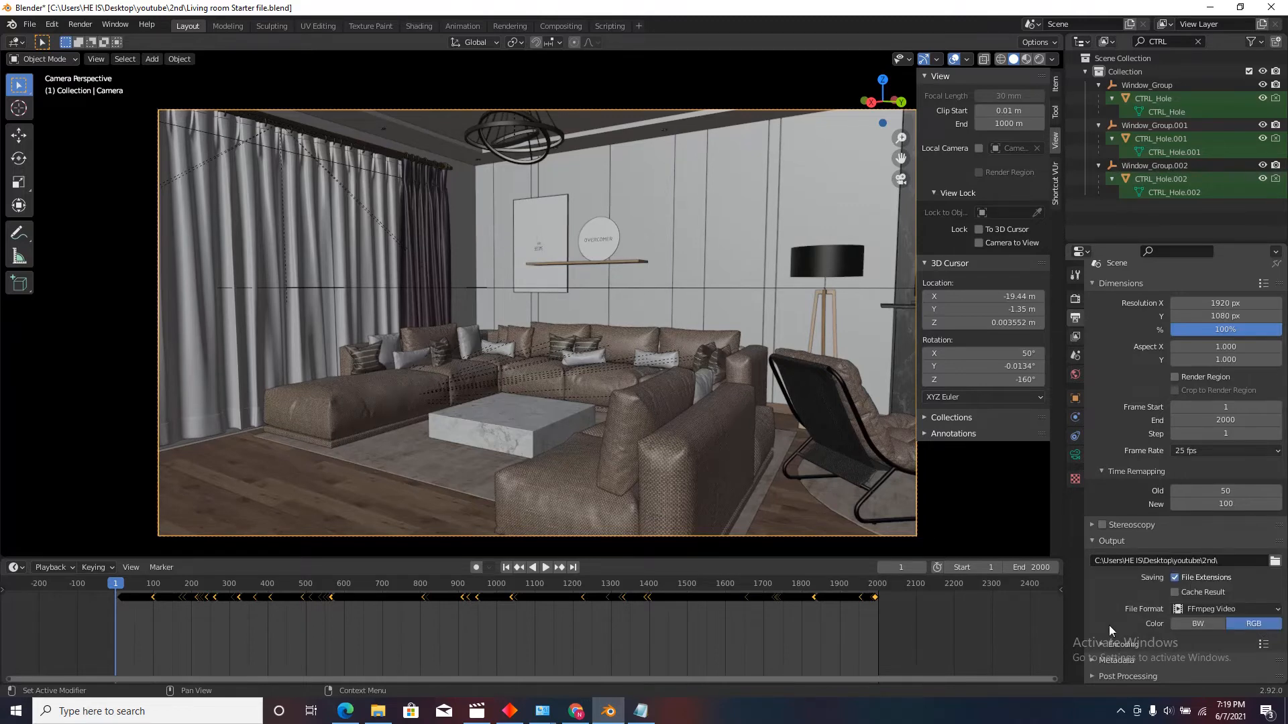
left_click(1114, 645)
scroll(1117, 634, "down", 6)
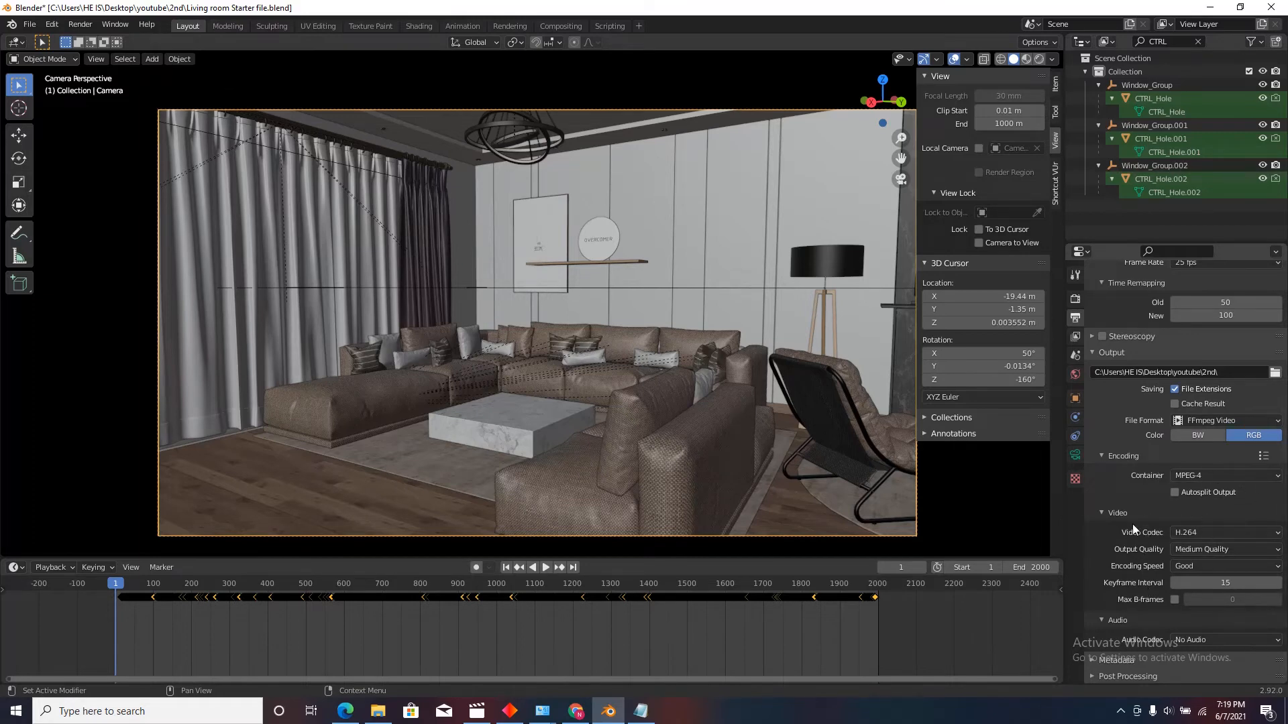
left_click(1262, 455)
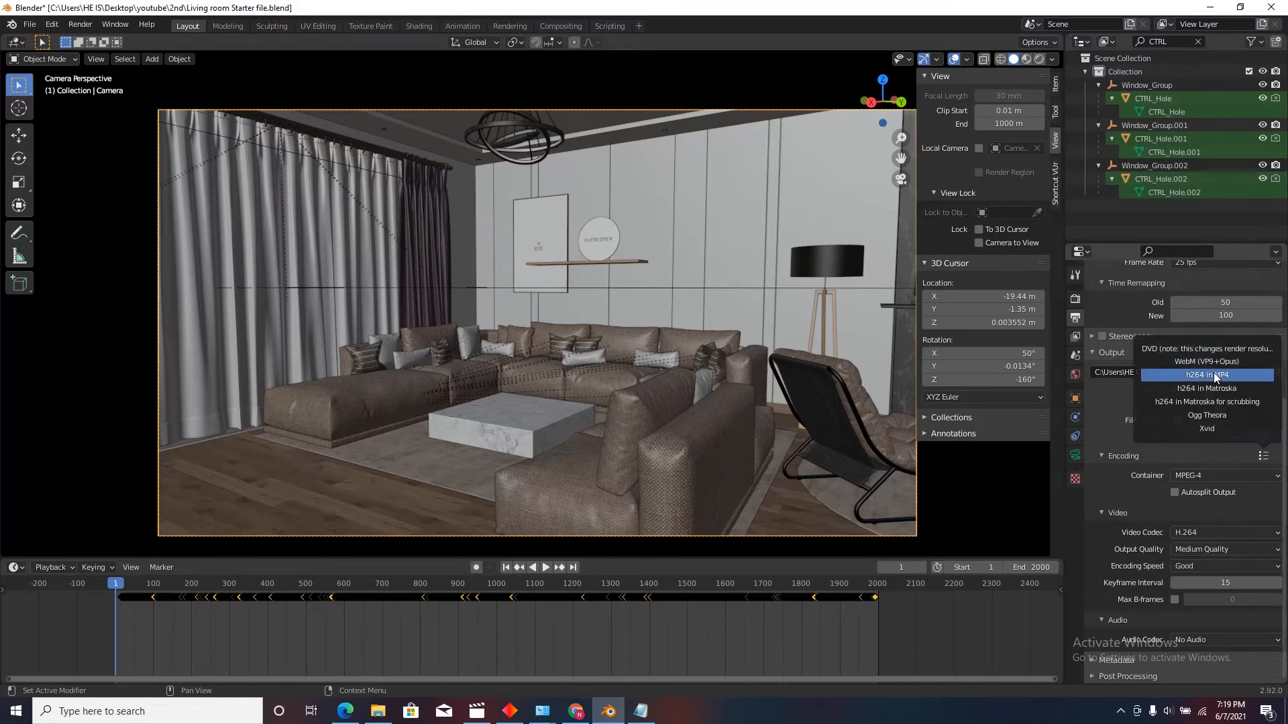
left_click(1214, 375)
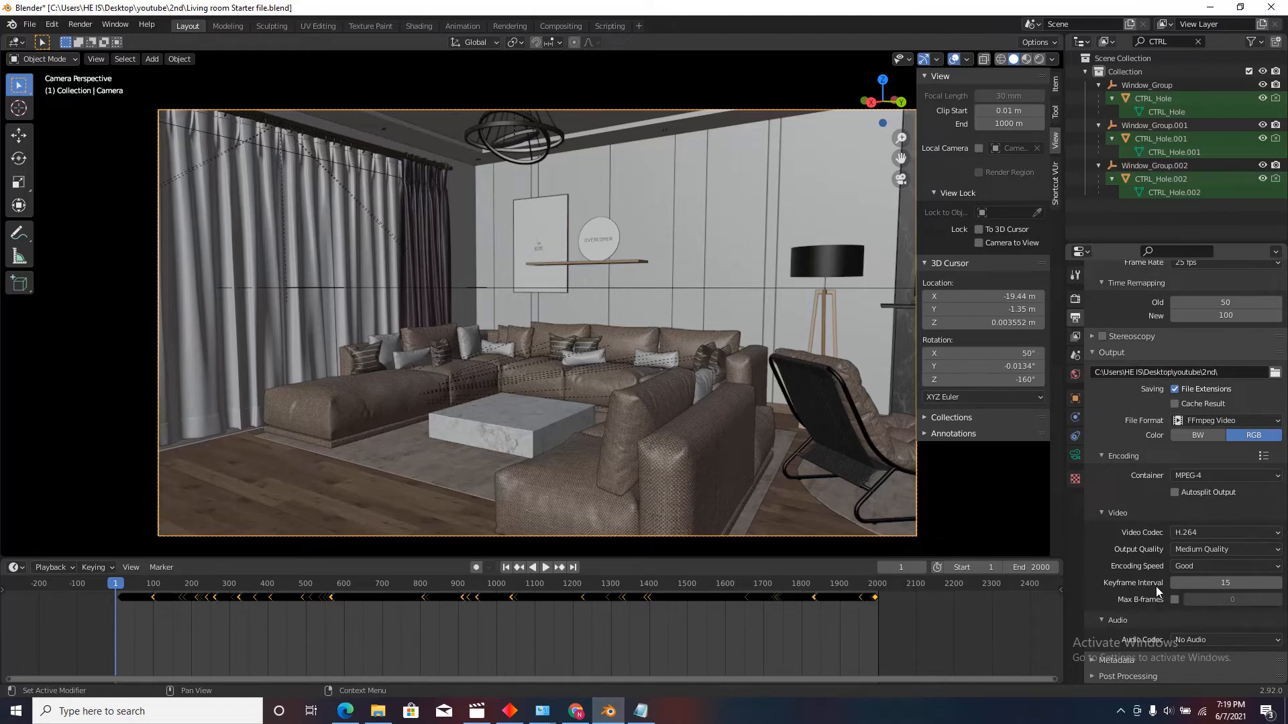
Step: Set the video output quality to High Quality and review the dimensions, output and encoding settings
left_click(1197, 549)
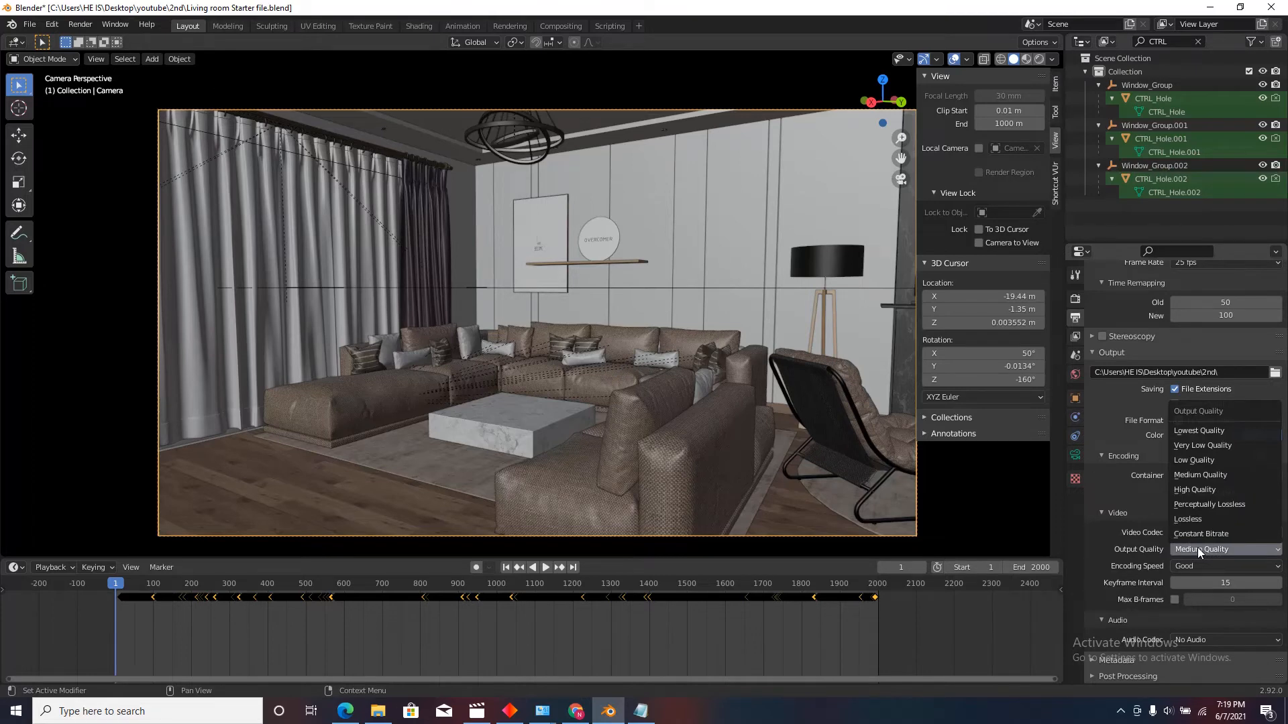
left_click(1196, 491)
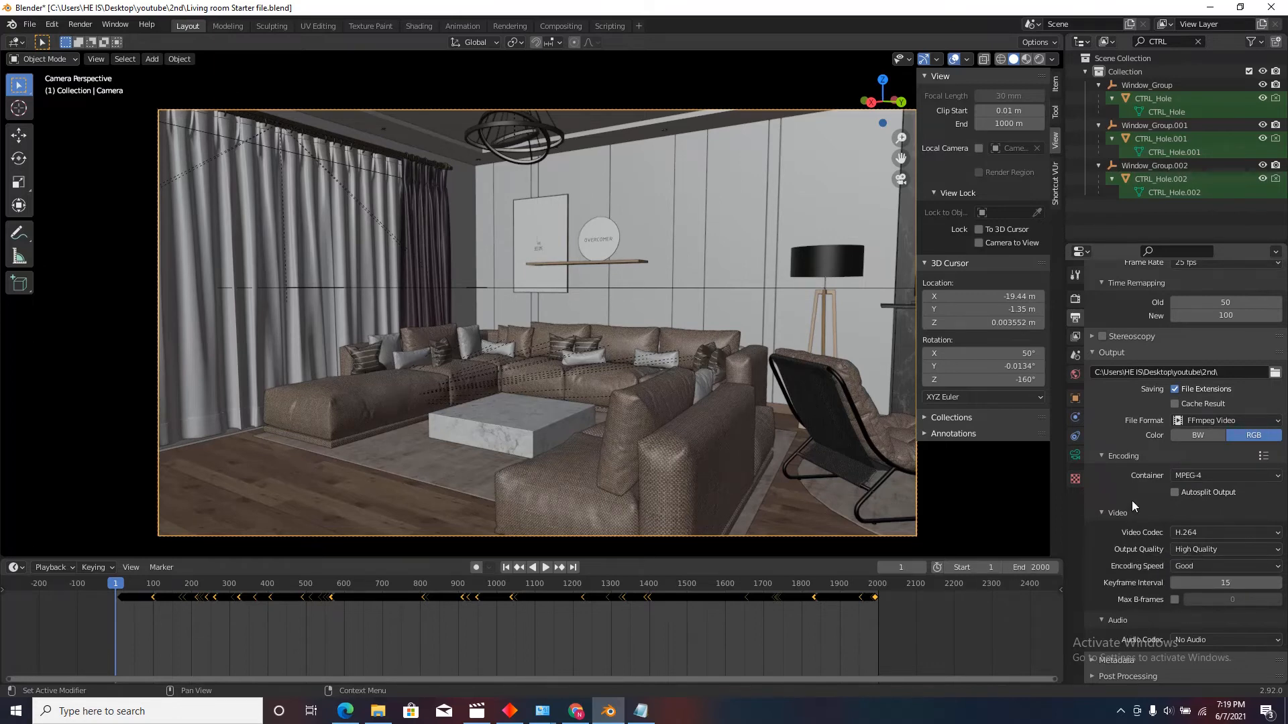
scroll(1187, 570, "up", 6)
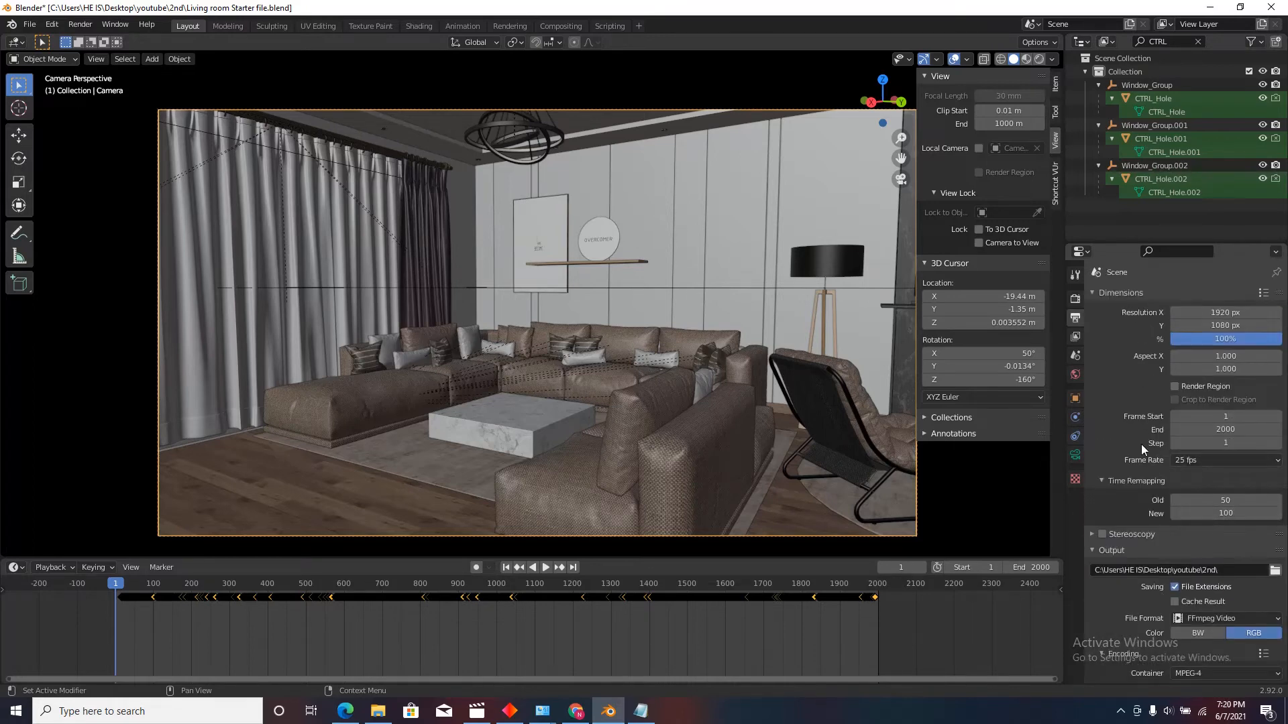
scroll(1149, 453, "down", 6)
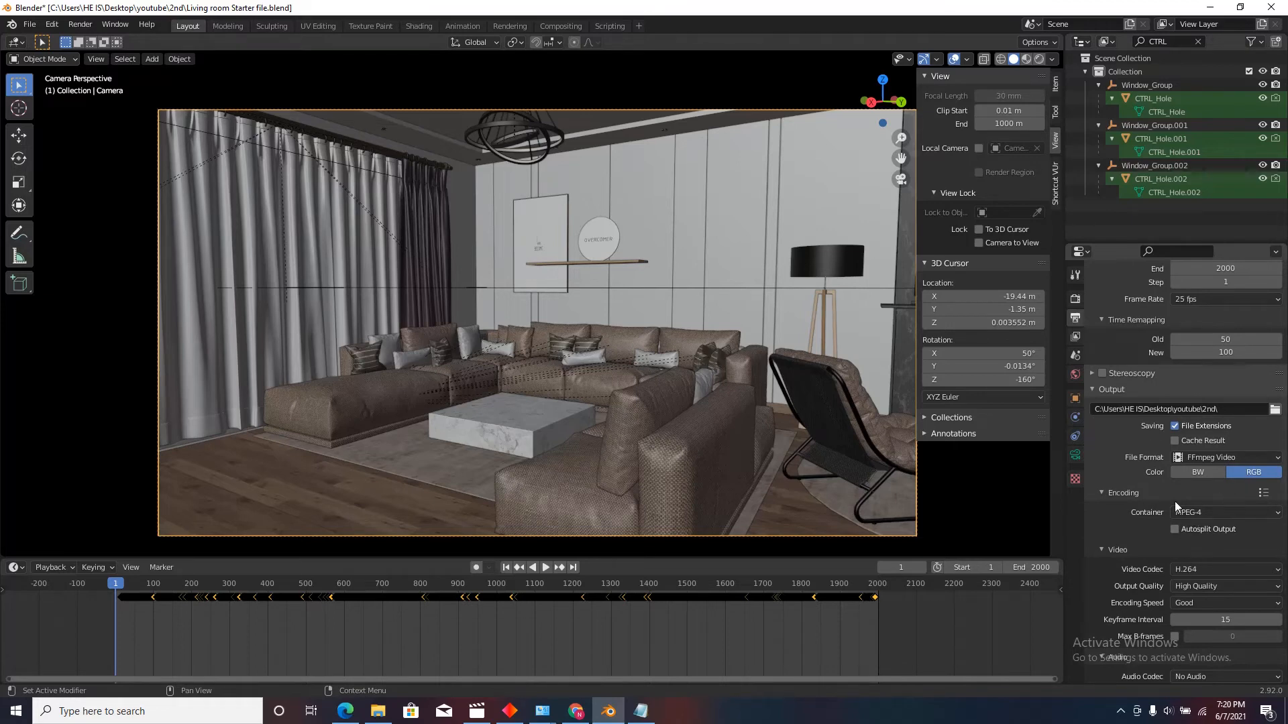
scroll(1180, 492, "up", 6)
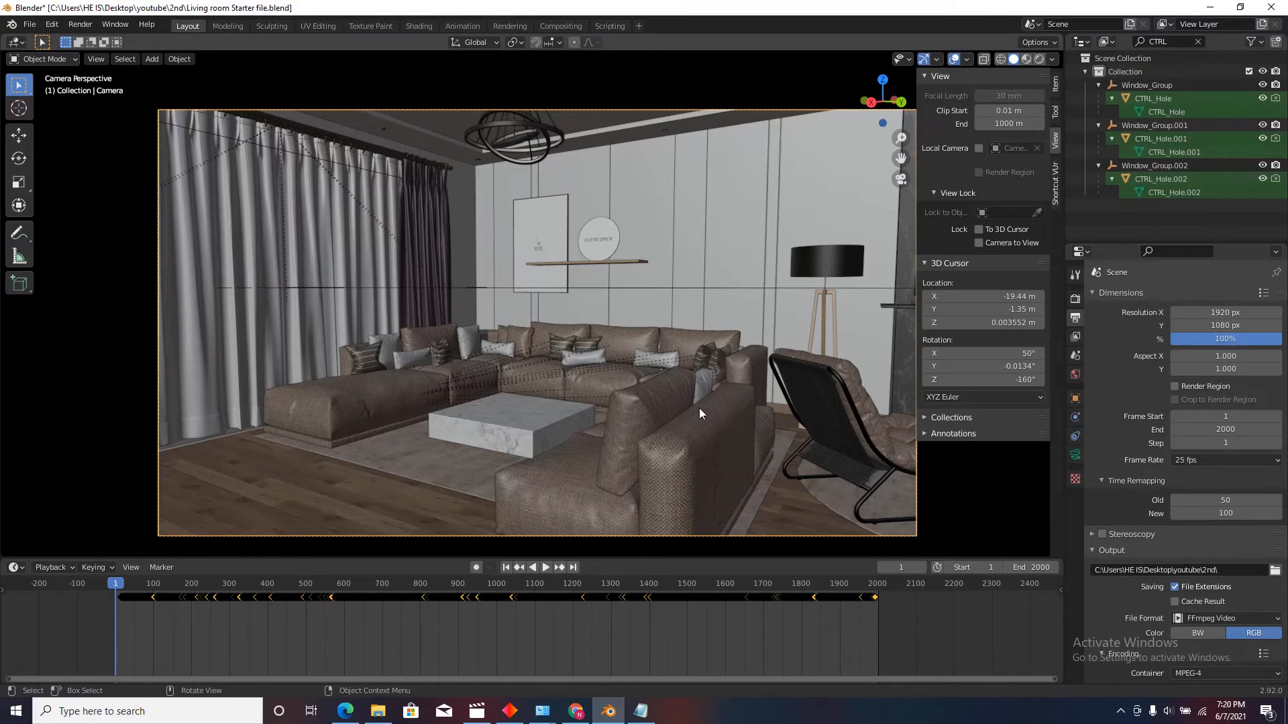
Step: Start rendering the camera walkthrough as an animation
scroll(699, 407, "up", 2)
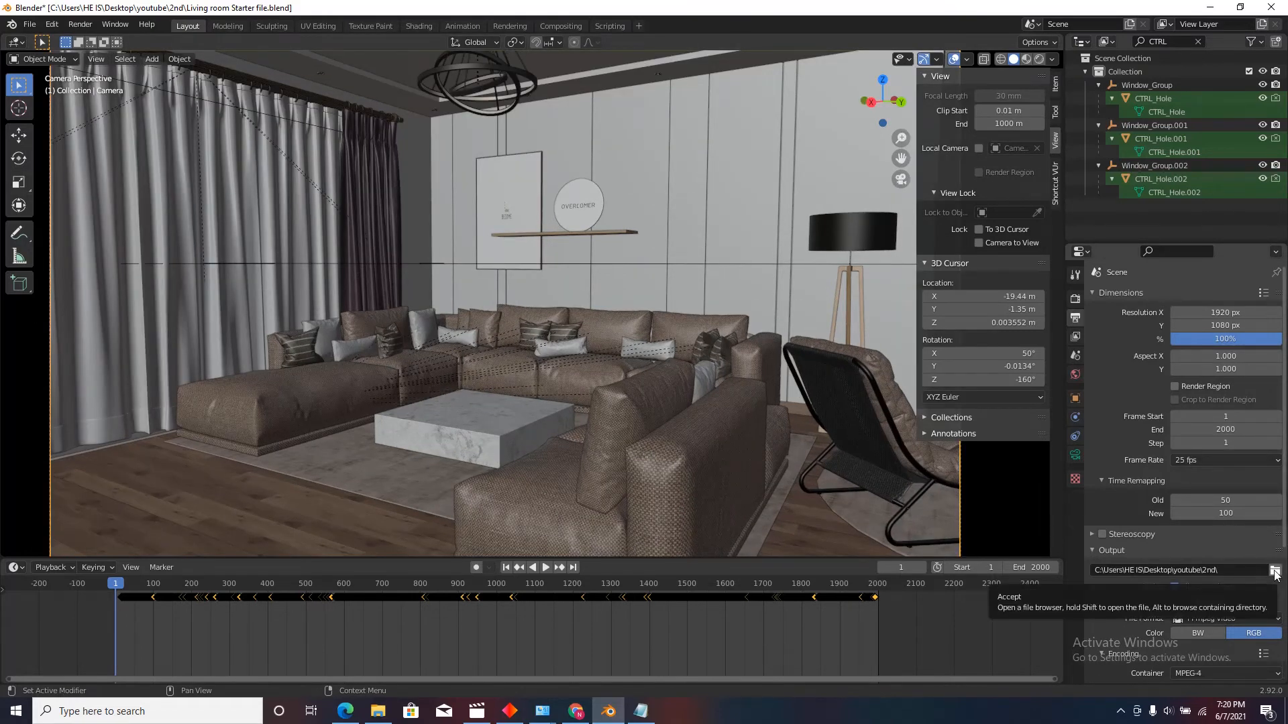
left_click(82, 25)
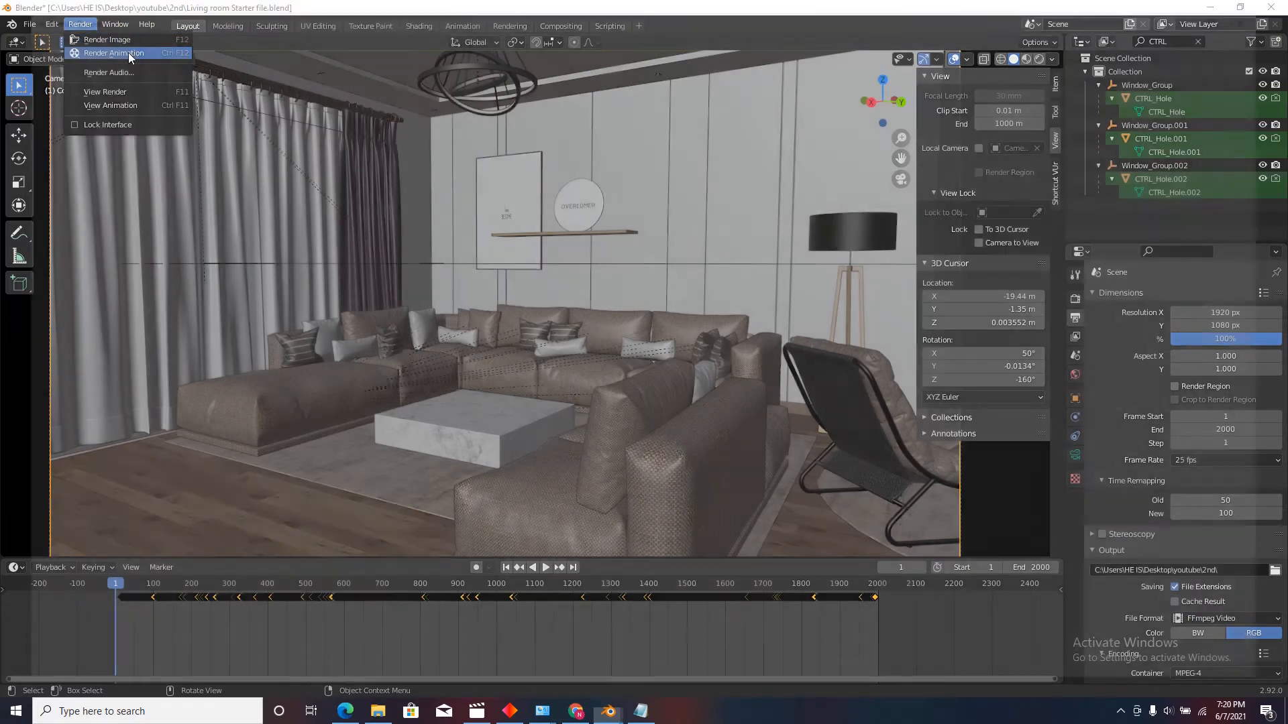
left_click(127, 54)
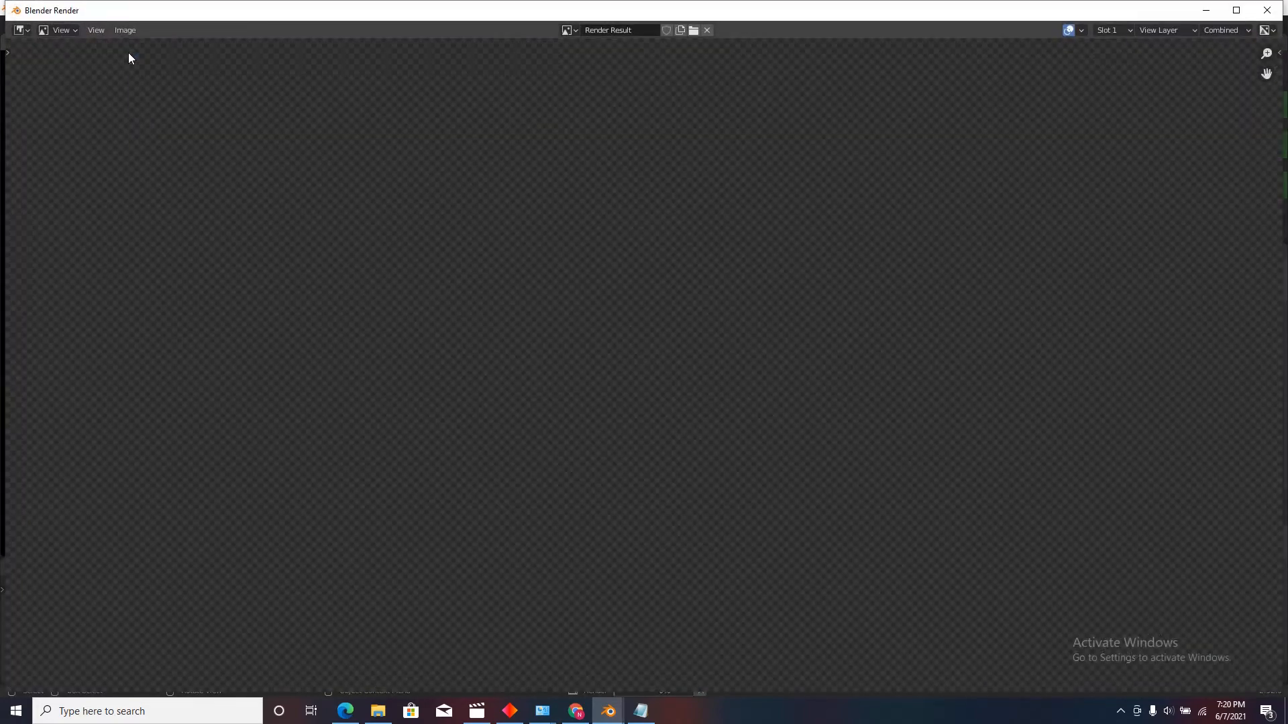